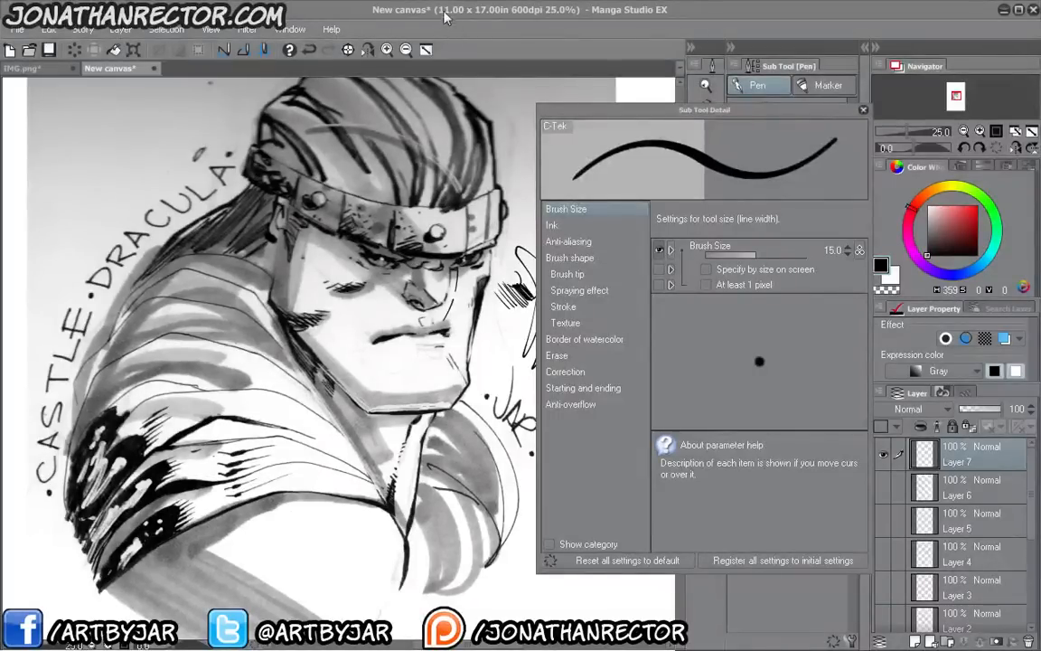
{"action": "double_click", "coordinate": [642, 11]}
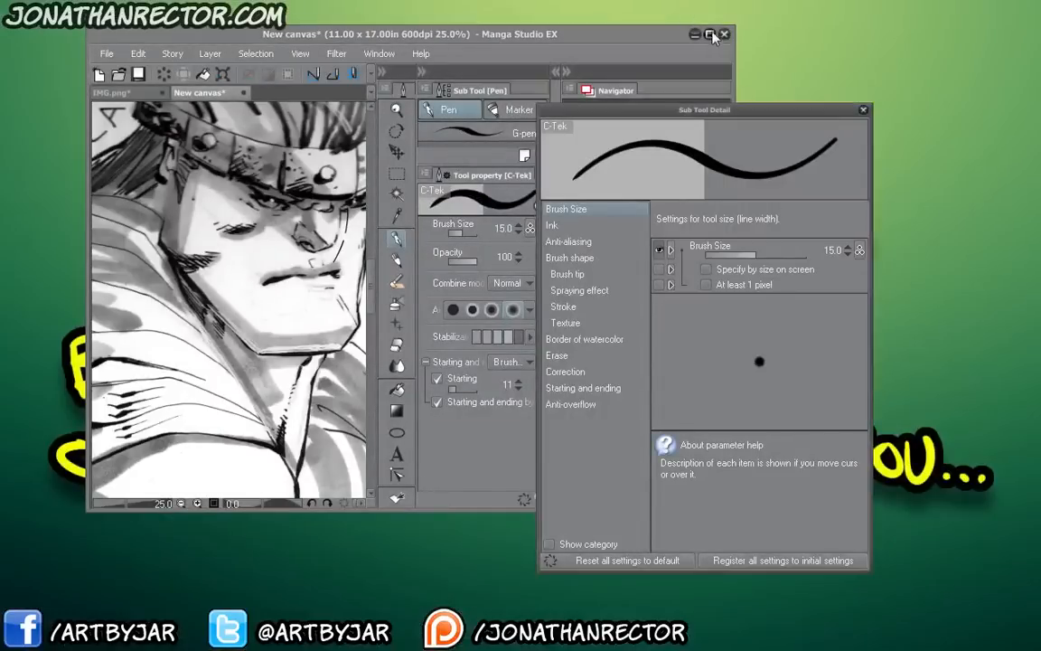
{"action": "left_click", "coordinate": [710, 34]}
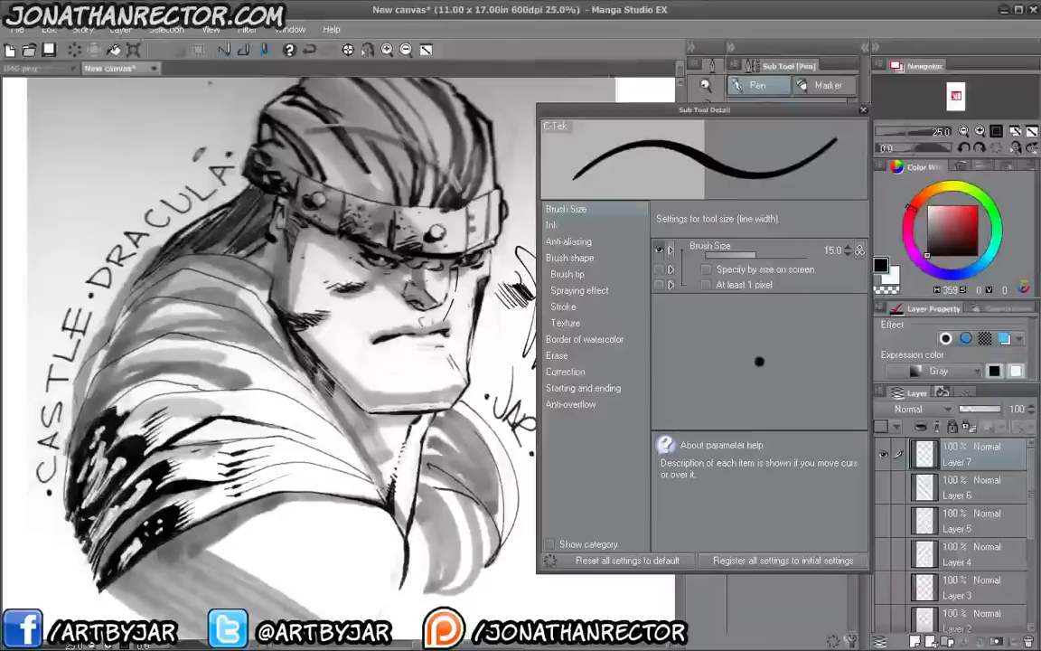
- Draw two separate freehand circles with the C-Tek pen in the blank canvas area below the portrait
{"action": "left_click_drag", "start_coordinate": [496, 551], "coordinate": [296, 323]}
{"action": "left_click_drag", "start_coordinate": [335, 446], "coordinate": [291, 255]}
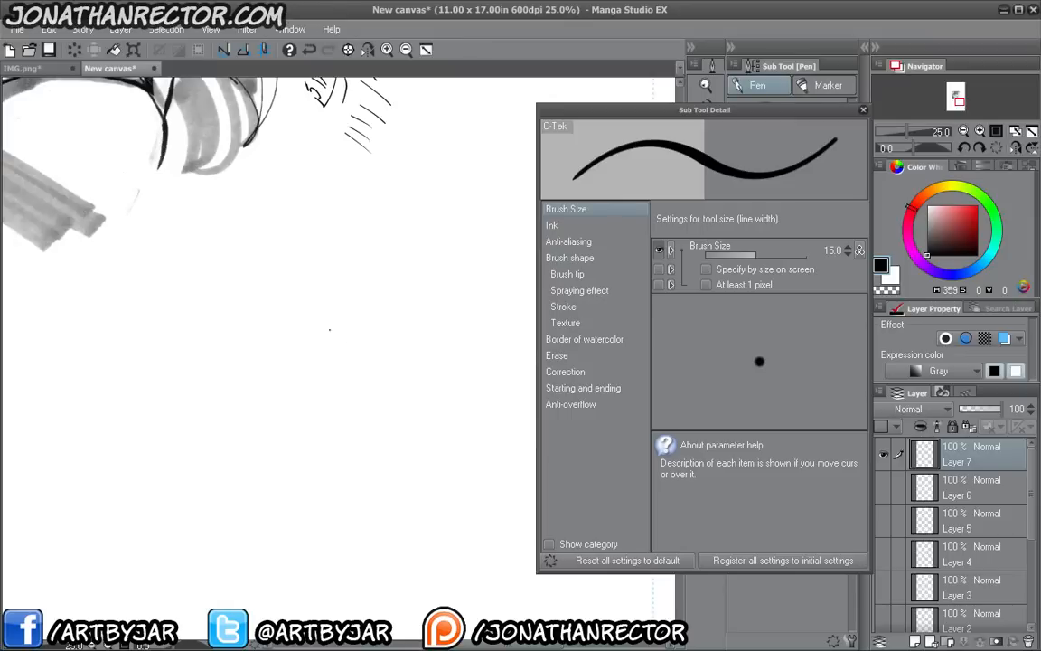
{"action": "mouse_move", "coordinate": [462, 242]}
{"action": "left_mouse_down"}
{"action": "mouse_move", "coordinate": [320, 379]}
{"action": "mouse_move", "coordinate": [476, 264]}
{"action": "left_mouse_up"}
{"action": "left_click_drag", "start_coordinate": [407, 365], "coordinate": [458, 339]}
{"action": "mouse_move", "coordinate": [290, 333]}
{"action": "left_mouse_down"}
{"action": "mouse_move", "coordinate": [344, 515]}
{"action": "mouse_move", "coordinate": [277, 331]}
{"action": "mouse_move", "coordinate": [322, 329]}
{"action": "left_mouse_up"}
{"action": "left_click_drag", "start_coordinate": [342, 398], "coordinate": [135, 404]}
{"action": "mouse_move", "coordinate": [199, 336]}
{"action": "left_mouse_down"}
{"action": "mouse_move", "coordinate": [165, 411]}
{"action": "mouse_move", "coordinate": [225, 424]}
{"action": "mouse_move", "coordinate": [68, 208]}
{"action": "left_mouse_up"}
- Draw three overlapping freehand circles in a Venn arrangement, one above and two side by side below it
{"action": "mouse_move", "coordinate": [282, 242]}
{"action": "left_mouse_down"}
{"action": "mouse_move", "coordinate": [335, 271]}
{"action": "mouse_move", "coordinate": [188, 294]}
{"action": "mouse_move", "coordinate": [301, 253]}
{"action": "left_mouse_up"}
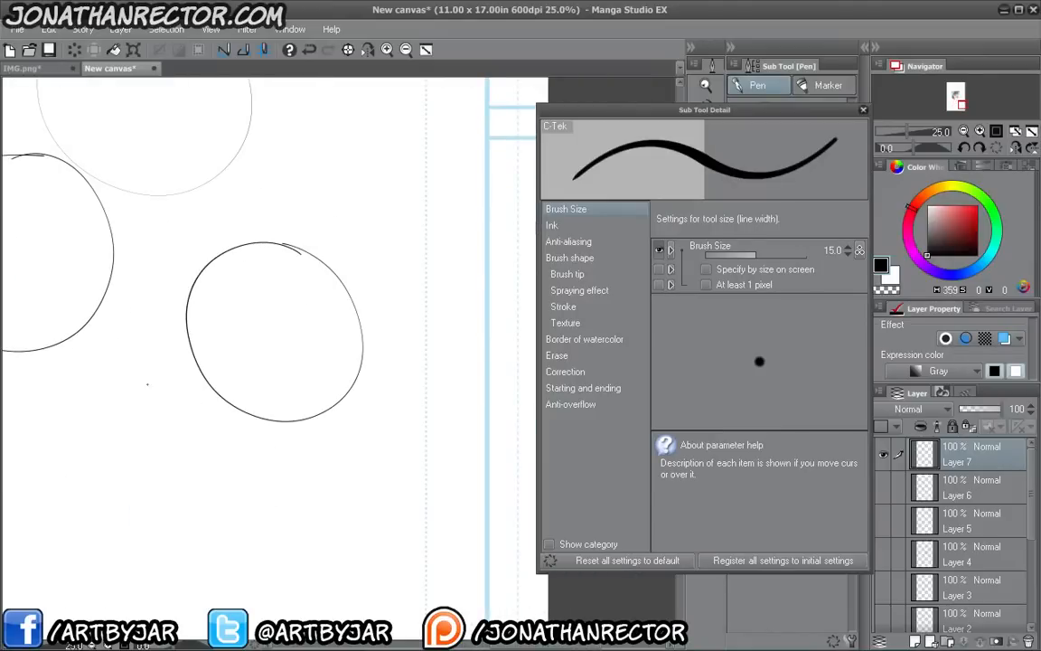
{"action": "mouse_move", "coordinate": [133, 357]}
{"action": "left_mouse_down"}
{"action": "mouse_move", "coordinate": [269, 389]}
{"action": "mouse_move", "coordinate": [116, 388]}
{"action": "mouse_move", "coordinate": [170, 332]}
{"action": "left_mouse_up"}
{"action": "mouse_move", "coordinate": [401, 335]}
{"action": "left_mouse_down"}
{"action": "mouse_move", "coordinate": [416, 398]}
{"action": "mouse_move", "coordinate": [303, 493]}
{"action": "mouse_move", "coordinate": [260, 421]}
{"action": "mouse_move", "coordinate": [343, 330]}
{"action": "mouse_move", "coordinate": [395, 332]}
{"action": "left_mouse_up"}
{"action": "mouse_move", "coordinate": [253, 411]}
{"action": "left_mouse_down"}
{"action": "mouse_move", "coordinate": [296, 412]}
{"action": "mouse_move", "coordinate": [319, 471]}
{"action": "left_mouse_up"}
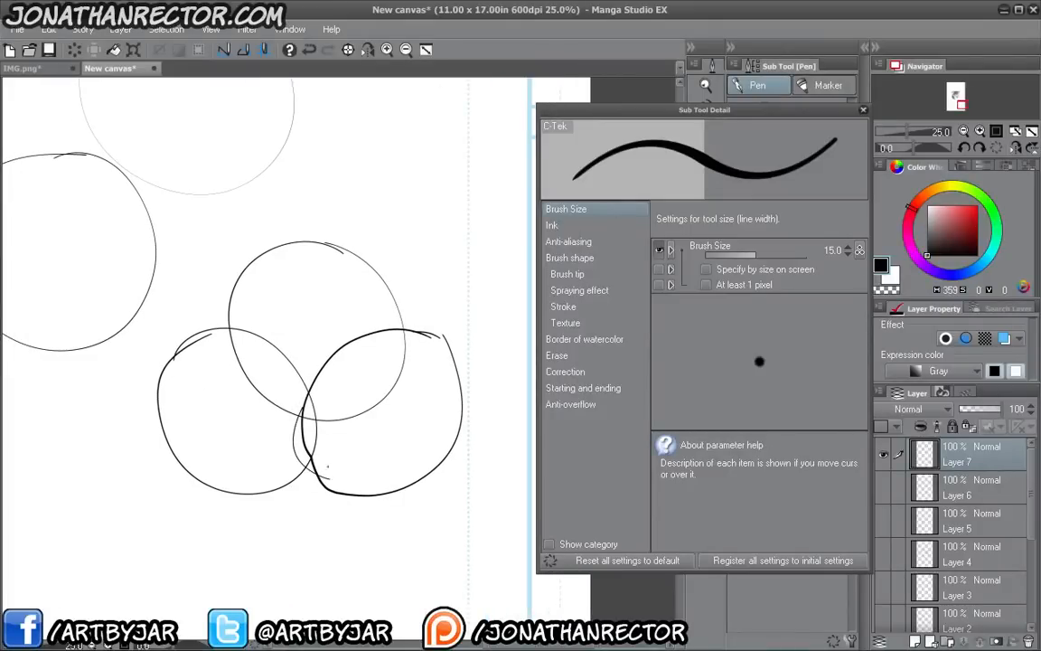
- Hand-letter "PRICE" in the upper circle and "quality" in the lower-left circle of the diagram
{"action": "left_click_drag", "start_coordinate": [295, 375], "coordinate": [286, 317]}
{"action": "left_click_drag", "start_coordinate": [294, 311], "coordinate": [308, 321]}
{"action": "mouse_move", "coordinate": [313, 304]}
{"action": "left_mouse_down"}
{"action": "mouse_move", "coordinate": [313, 320]}
{"action": "mouse_move", "coordinate": [349, 320]}
{"action": "left_mouse_up"}
{"action": "left_click_drag", "start_coordinate": [337, 312], "coordinate": [347, 311]}
{"action": "mouse_move", "coordinate": [227, 449]}
{"action": "left_mouse_down"}
{"action": "mouse_move", "coordinate": [232, 481]}
{"action": "mouse_move", "coordinate": [244, 461]}
{"action": "mouse_move", "coordinate": [278, 463]}
{"action": "mouse_move", "coordinate": [284, 446]}
{"action": "left_mouse_up"}
{"action": "left_click", "coordinate": [271, 443]}
{"action": "left_click_drag", "start_coordinate": [284, 450], "coordinate": [290, 492]}
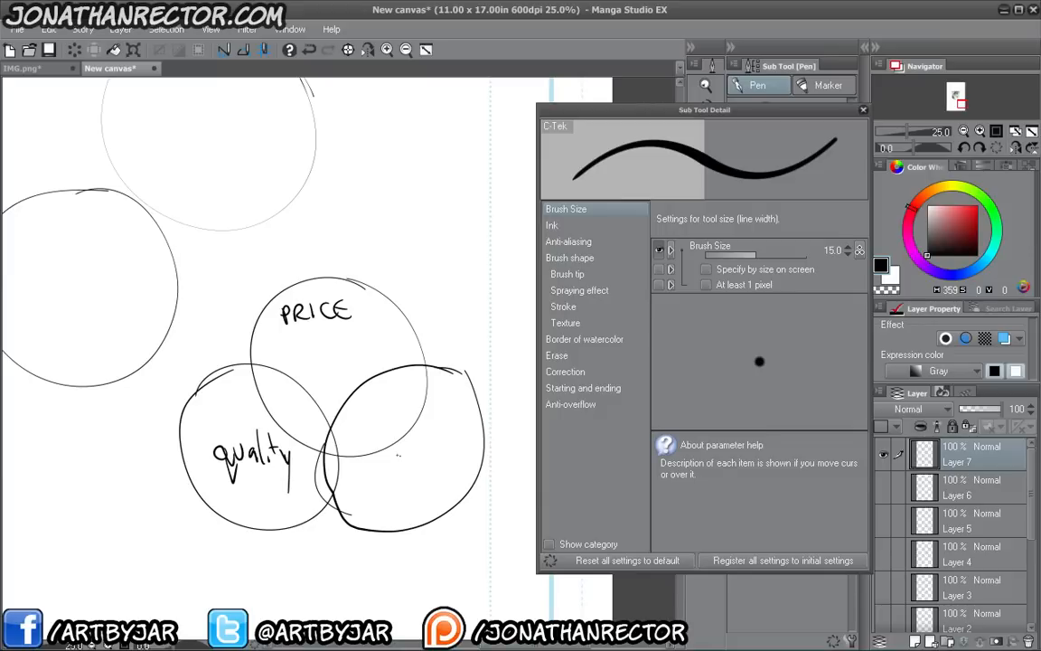
- Hand-letter "speed" in the lower-right circle and draw a large circle enclosing all three circles
{"action": "left_click_drag", "start_coordinate": [397, 455], "coordinate": [390, 471]}
{"action": "mouse_move", "coordinate": [406, 456]}
{"action": "left_mouse_down"}
{"action": "mouse_move", "coordinate": [405, 485]}
{"action": "mouse_move", "coordinate": [408, 471]}
{"action": "left_mouse_up"}
{"action": "left_click_drag", "start_coordinate": [416, 465], "coordinate": [436, 471]}
{"action": "left_click_drag", "start_coordinate": [440, 461], "coordinate": [443, 436]}
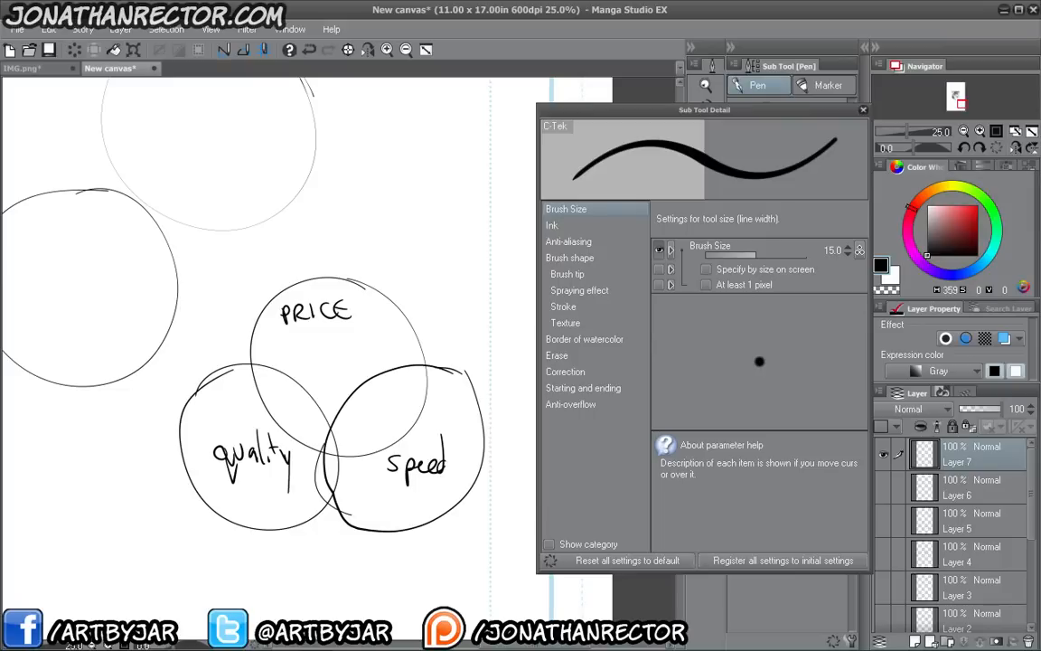
{"action": "mouse_move", "coordinate": [296, 240]}
{"action": "left_mouse_down"}
{"action": "mouse_move", "coordinate": [484, 333]}
{"action": "mouse_move", "coordinate": [501, 496]}
{"action": "mouse_move", "coordinate": [362, 594]}
{"action": "mouse_move", "coordinate": [202, 531]}
{"action": "mouse_move", "coordinate": [184, 337]}
{"action": "mouse_move", "coordinate": [294, 241]}
{"action": "left_mouse_up"}
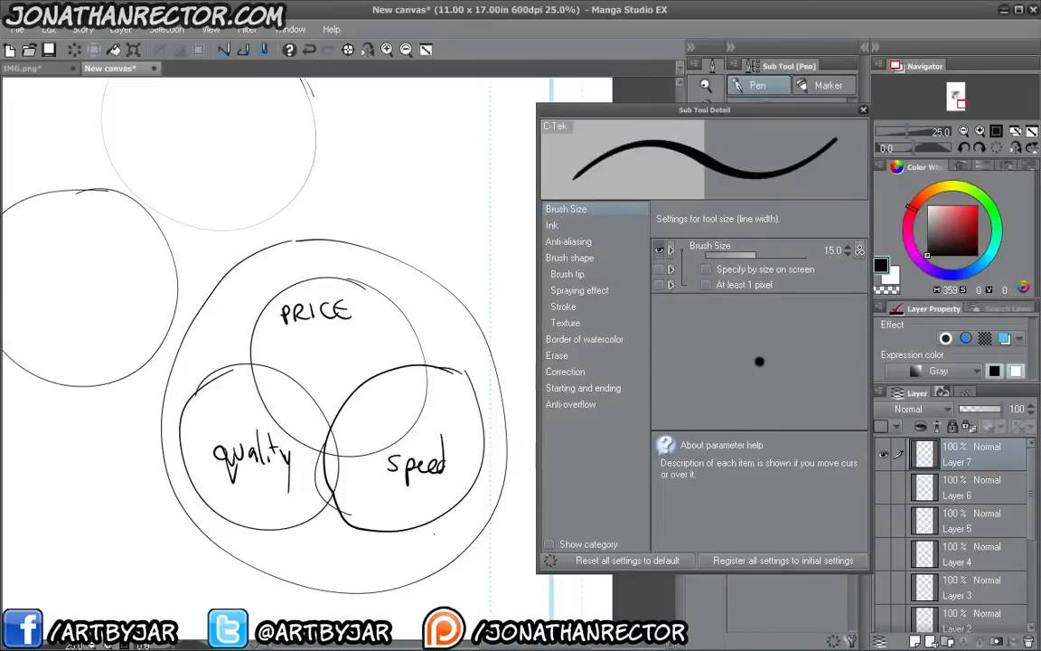
- Draw a check mark at the speed circle and cross-hatch the narrow overlap between the quality and speed circles
{"action": "left_click_drag", "start_coordinate": [433, 513], "coordinate": [473, 459]}
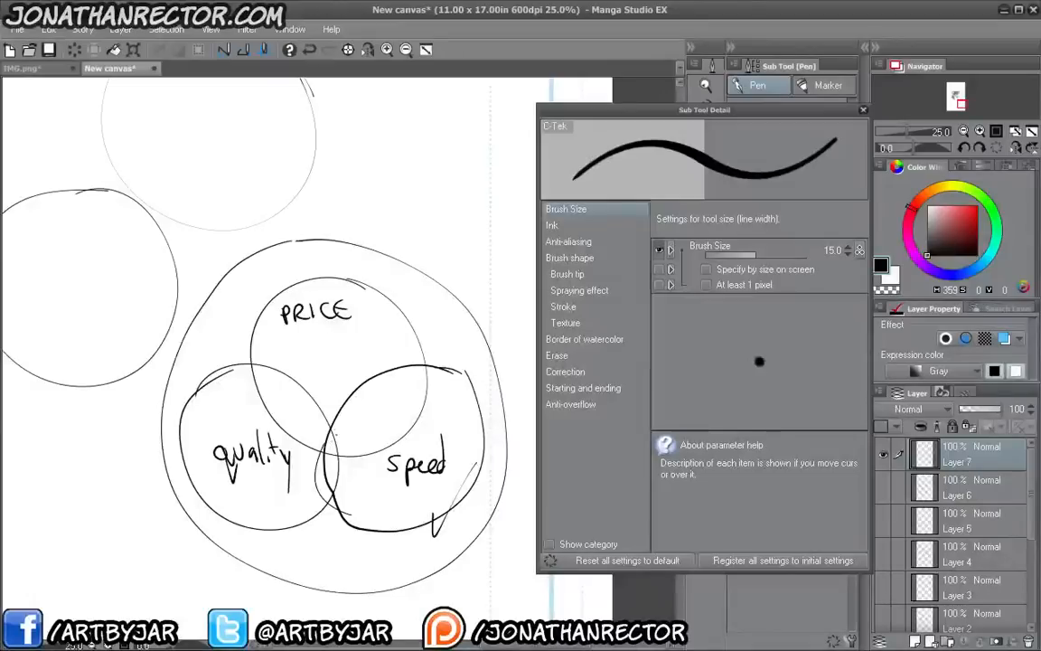
{"action": "left_click_drag", "start_coordinate": [333, 434], "coordinate": [325, 444]}
{"action": "left_click_drag", "start_coordinate": [336, 440], "coordinate": [325, 465]}
{"action": "left_click_drag", "start_coordinate": [337, 456], "coordinate": [326, 478]}
{"action": "left_click_drag", "start_coordinate": [340, 475], "coordinate": [327, 491]}
{"action": "left_click_drag", "start_coordinate": [338, 436], "coordinate": [336, 450]}
{"action": "left_click_drag", "start_coordinate": [323, 447], "coordinate": [339, 477]}
{"action": "left_click_drag", "start_coordinate": [325, 475], "coordinate": [336, 491]}
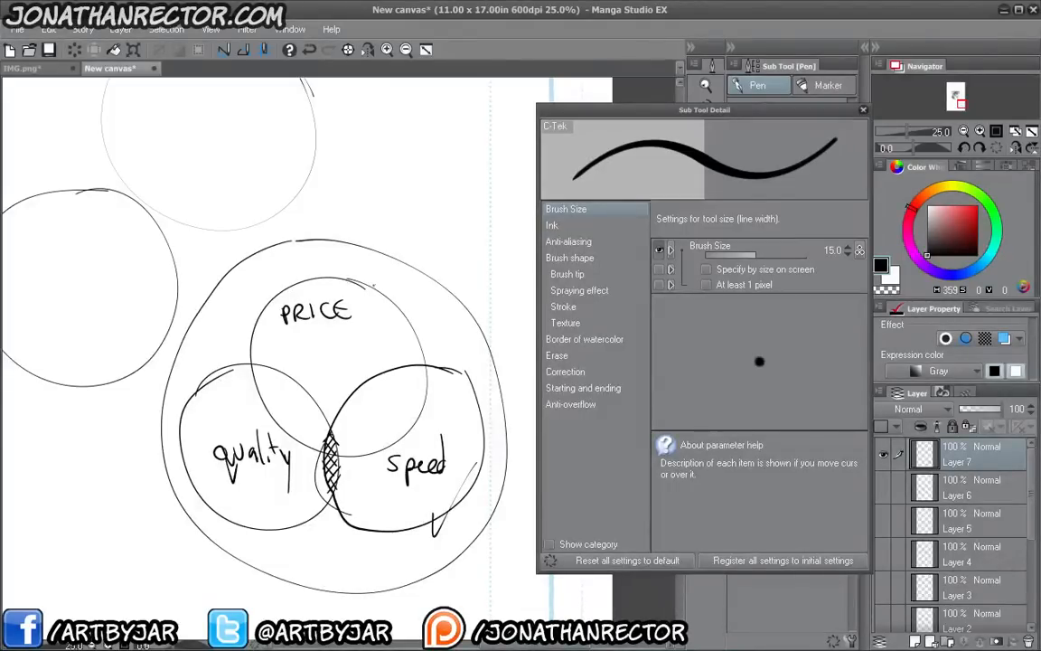
- Draw a bold check mark at the PRICE circle and thicken the one at the speed circle
{"action": "mouse_move", "coordinate": [368, 282]}
{"action": "left_mouse_down"}
{"action": "mouse_move", "coordinate": [376, 294]}
{"action": "mouse_move", "coordinate": [398, 253]}
{"action": "mouse_move", "coordinate": [365, 280]}
{"action": "mouse_move", "coordinate": [390, 255]}
{"action": "left_mouse_up"}
{"action": "mouse_move", "coordinate": [433, 507]}
{"action": "left_mouse_down"}
{"action": "mouse_move", "coordinate": [439, 532]}
{"action": "mouse_move", "coordinate": [472, 469]}
{"action": "mouse_move", "coordinate": [427, 523]}
{"action": "mouse_move", "coordinate": [461, 481]}
{"action": "mouse_move", "coordinate": [439, 513]}
{"action": "left_mouse_up"}
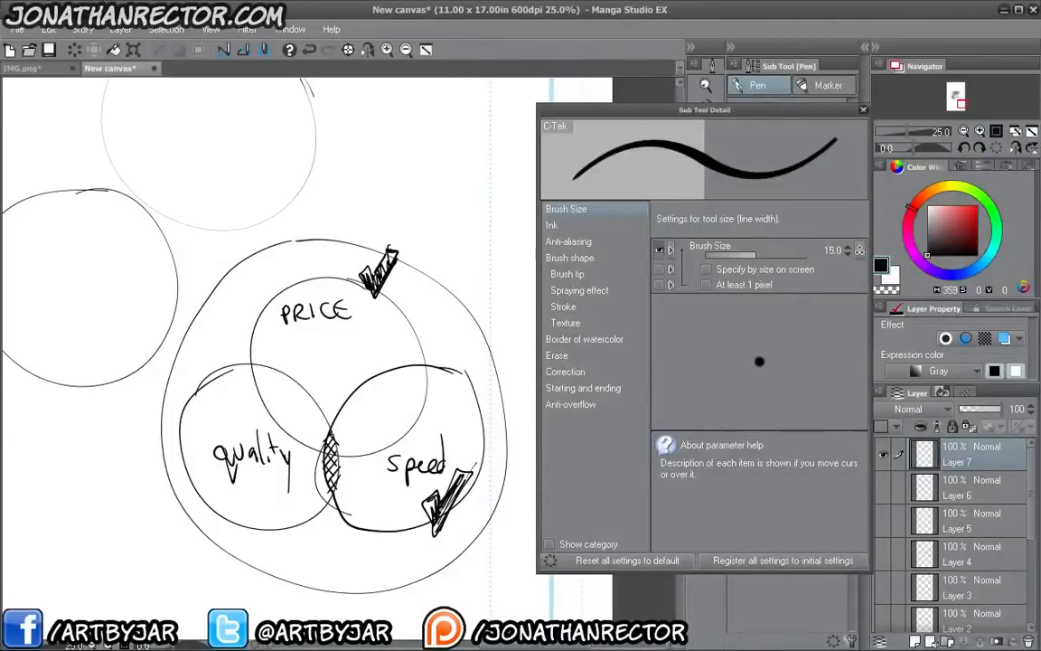
- Hatch the quality circle with diagonal lines and draw an arc between the PRICE circle and the enclosing circle
{"action": "left_click_drag", "start_coordinate": [237, 366], "coordinate": [328, 436]}
{"action": "left_click_drag", "start_coordinate": [215, 372], "coordinate": [305, 445]}
{"action": "mouse_move", "coordinate": [208, 391]}
{"action": "left_mouse_down"}
{"action": "mouse_move", "coordinate": [331, 500]}
{"action": "mouse_move", "coordinate": [311, 516]}
{"action": "left_mouse_up"}
{"action": "left_click_drag", "start_coordinate": [197, 439], "coordinate": [291, 533]}
{"action": "left_click_drag", "start_coordinate": [197, 471], "coordinate": [289, 540]}
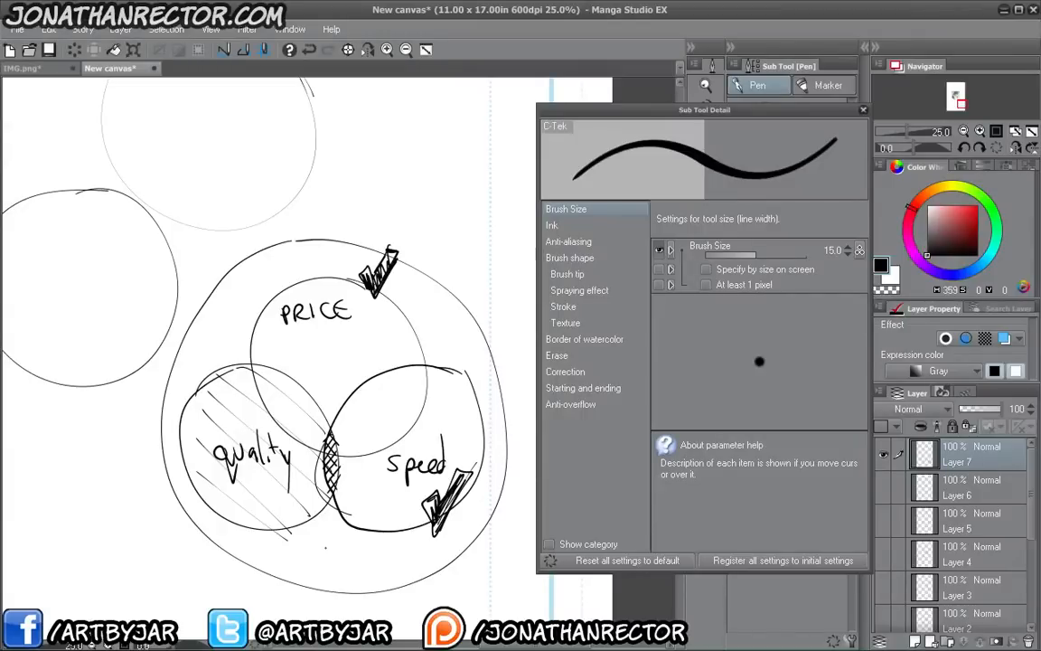
{"action": "left_click_drag", "start_coordinate": [412, 298], "coordinate": [492, 414]}
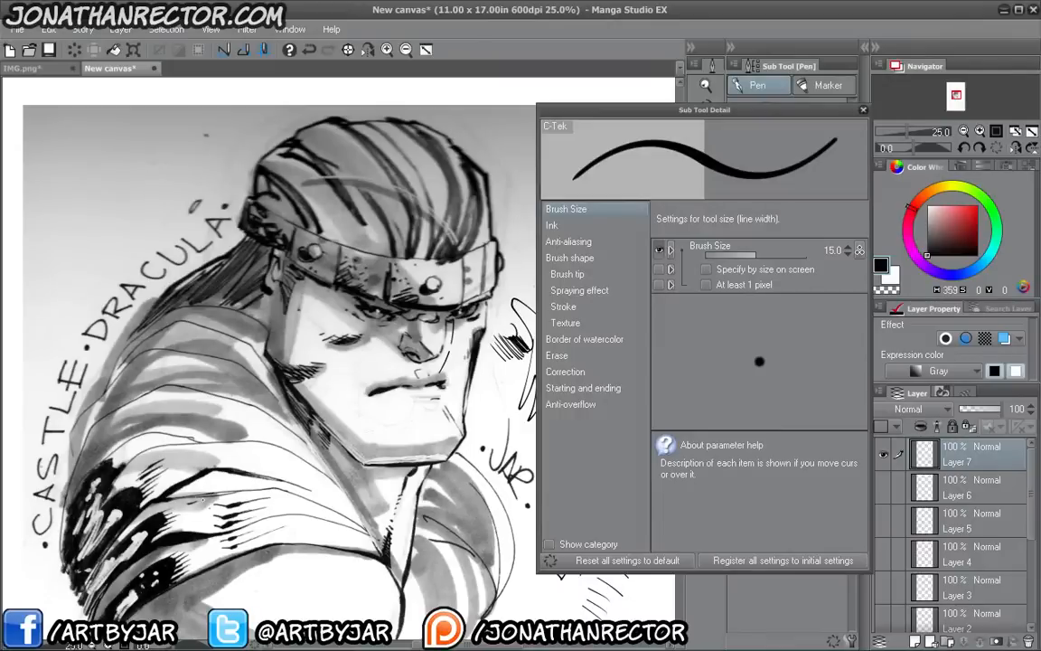
{"action": "double_click", "coordinate": [406, 18]}
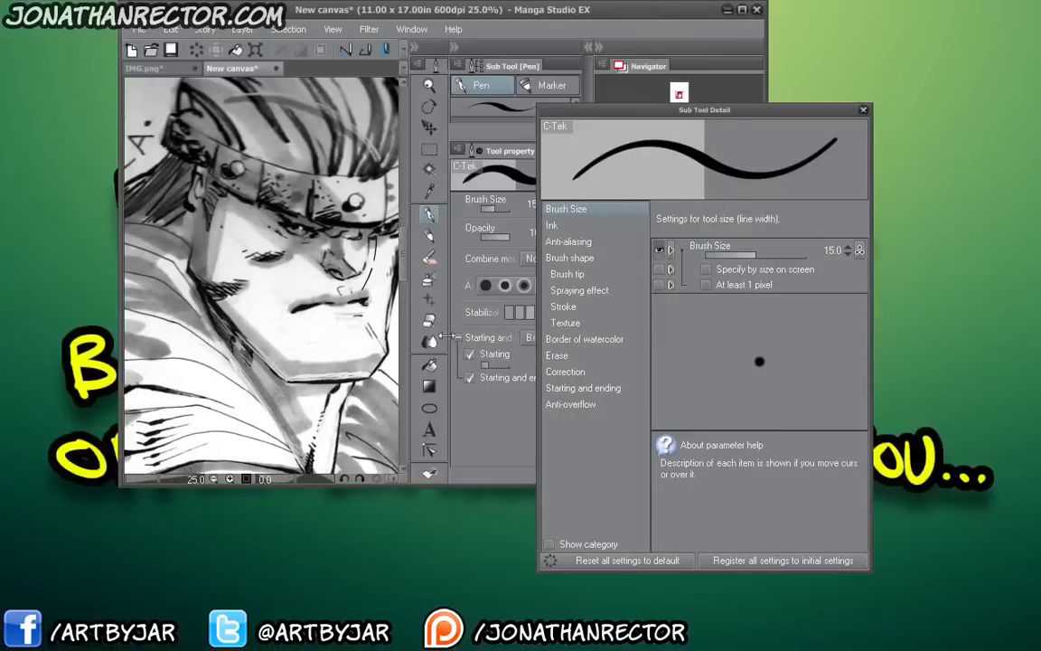
{"action": "left_click", "coordinate": [742, 11]}
{"action": "mouse_move", "coordinate": [389, 579]}
{"action": "left_mouse_down"}
{"action": "mouse_move", "coordinate": [204, 112]}
{"action": "mouse_move", "coordinate": [161, 95]}
{"action": "left_mouse_up"}
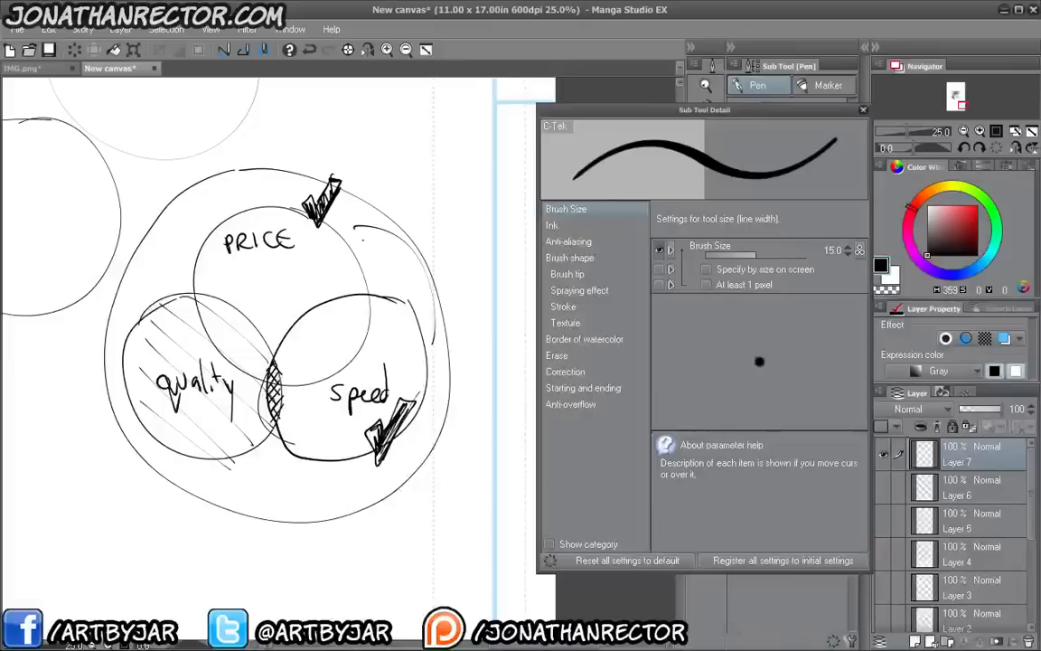
{"action": "mouse_move", "coordinate": [217, 421]}
{"action": "left_mouse_down"}
{"action": "mouse_move", "coordinate": [151, 448]}
{"action": "mouse_move", "coordinate": [122, 439]}
{"action": "mouse_move", "coordinate": [121, 456]}
{"action": "mouse_move", "coordinate": [424, 493]}
{"action": "left_mouse_up"}
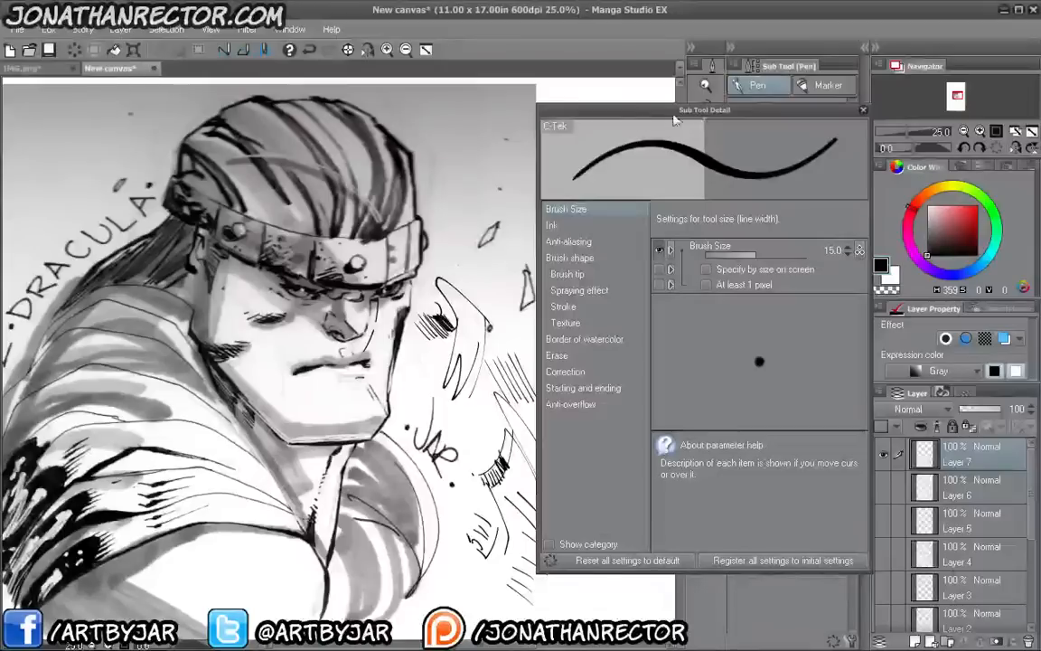
- Reposition the Sub Tool Detail window so it no longer covers the color and layer palettes
{"action": "left_click_drag", "start_coordinate": [575, 109], "coordinate": [659, 98]}
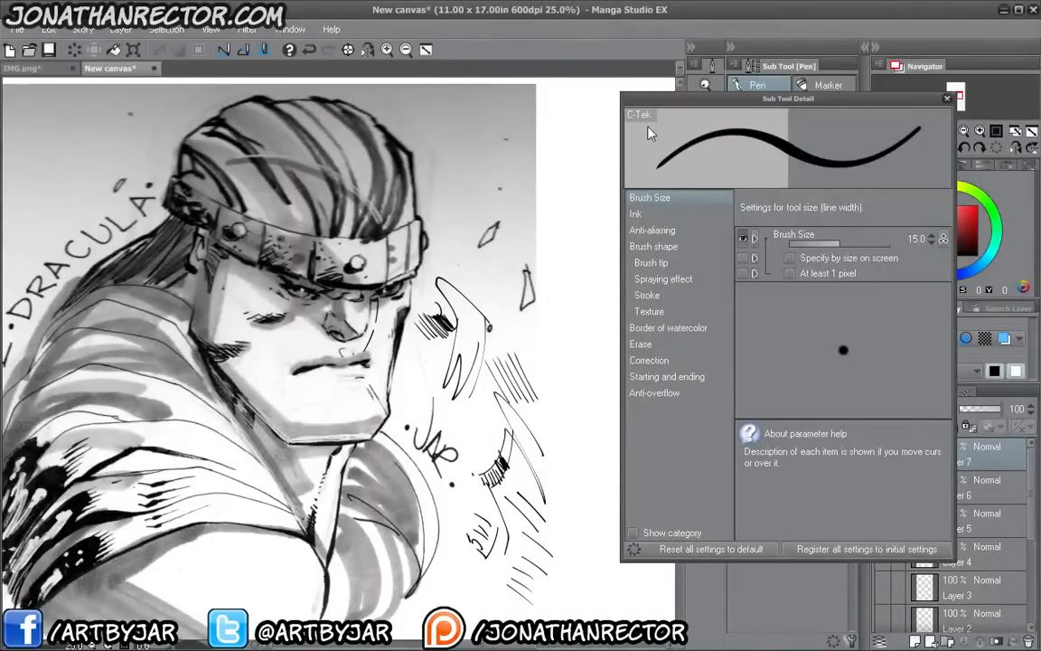
{"action": "left_click_drag", "start_coordinate": [633, 98], "coordinate": [359, 38]}
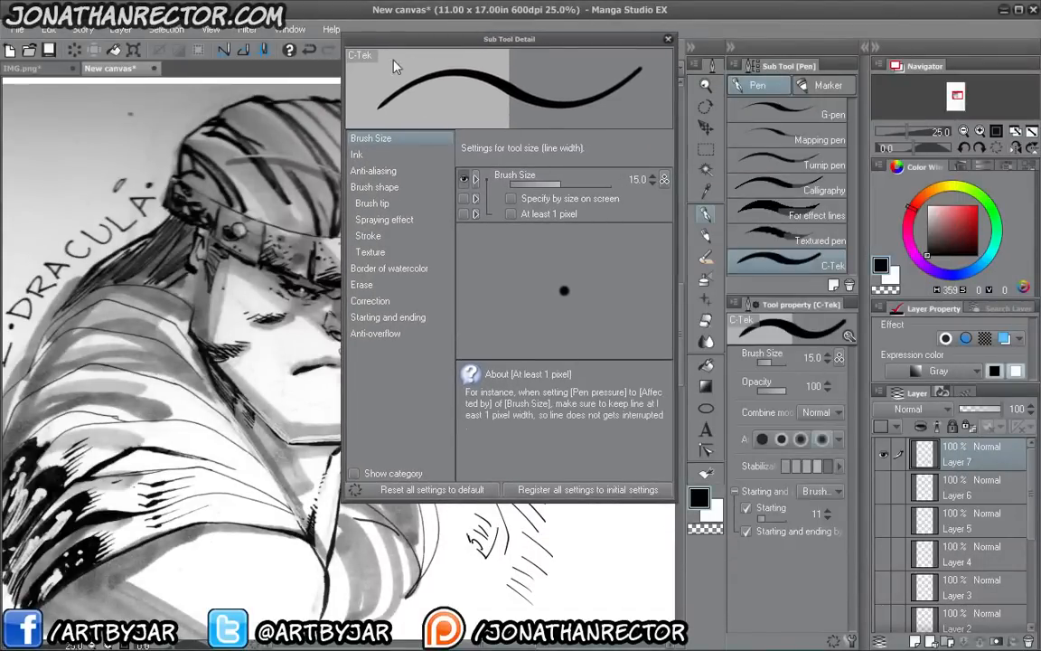
{"action": "mouse_move", "coordinate": [532, 39]}
{"action": "left_mouse_down"}
{"action": "mouse_move", "coordinate": [531, 72]}
{"action": "mouse_move", "coordinate": [546, 50]}
{"action": "mouse_move", "coordinate": [641, 25]}
{"action": "left_mouse_up"}
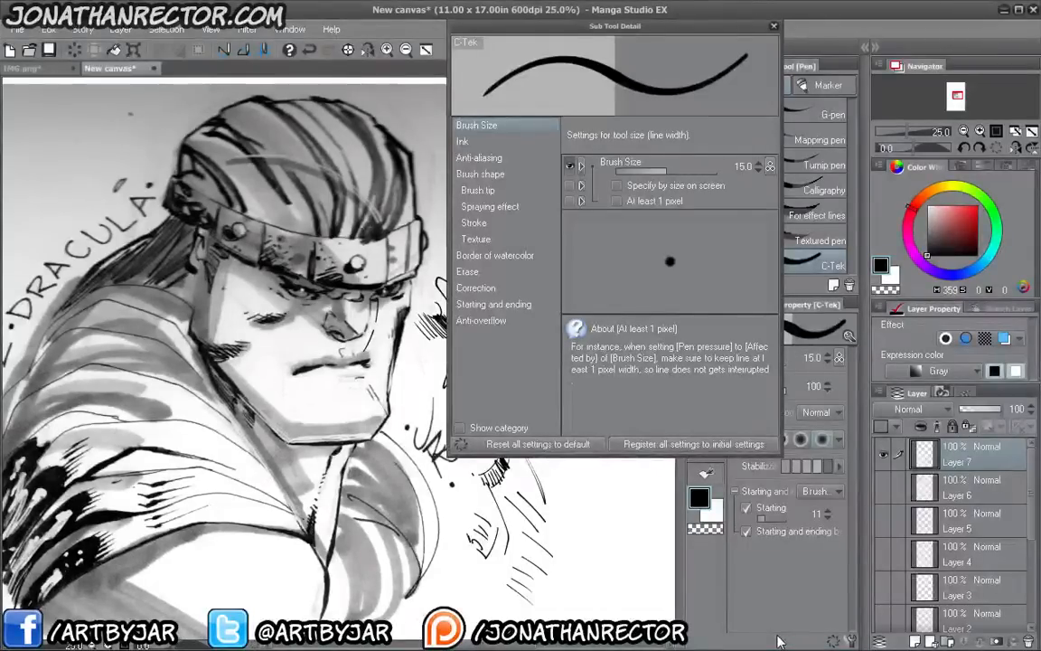
- Ink long, thin strokes down the right edge of the portrait's face and jaw
{"action": "left_click_drag", "start_coordinate": [336, 390], "coordinate": [274, 334]}
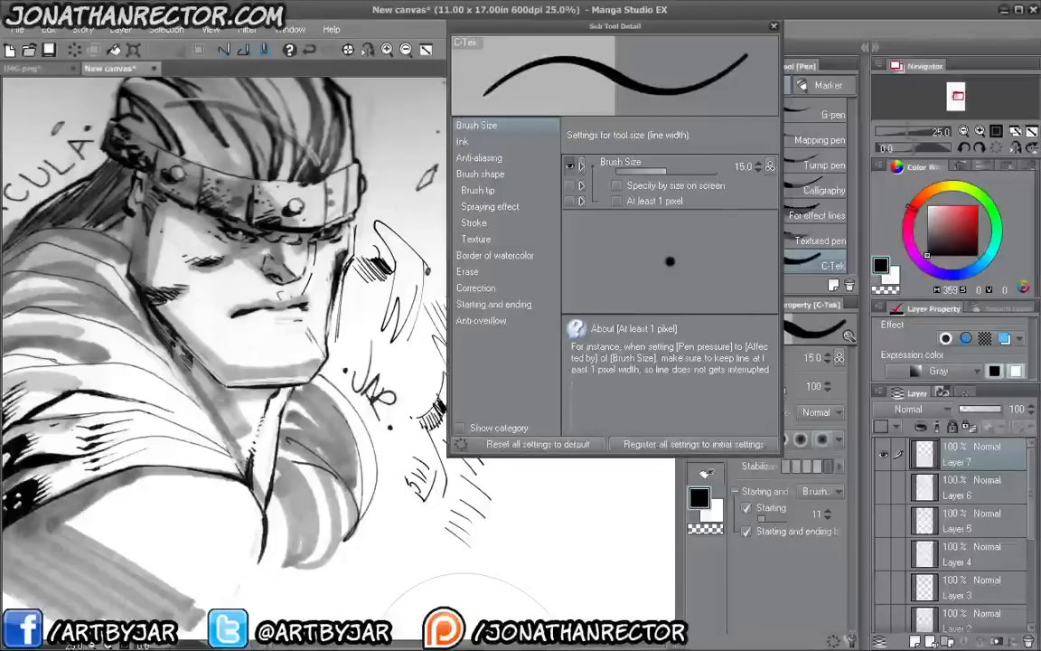
{"action": "left_click_drag", "start_coordinate": [345, 275], "coordinate": [337, 356]}
{"action": "left_click_drag", "start_coordinate": [359, 203], "coordinate": [336, 325]}
{"action": "left_click_drag", "start_coordinate": [293, 251], "coordinate": [288, 315]}
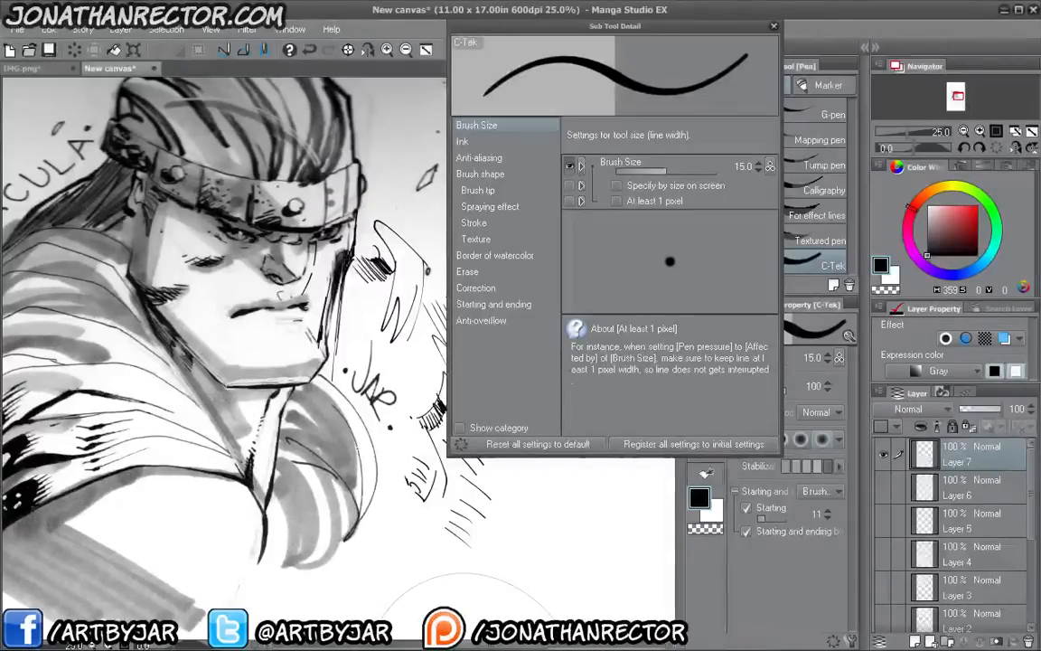
- Draw three jaw-like angled lines and one long vertical stroke in the blank area right of the portrait
{"action": "left_click_drag", "start_coordinate": [413, 451], "coordinate": [215, 354]}
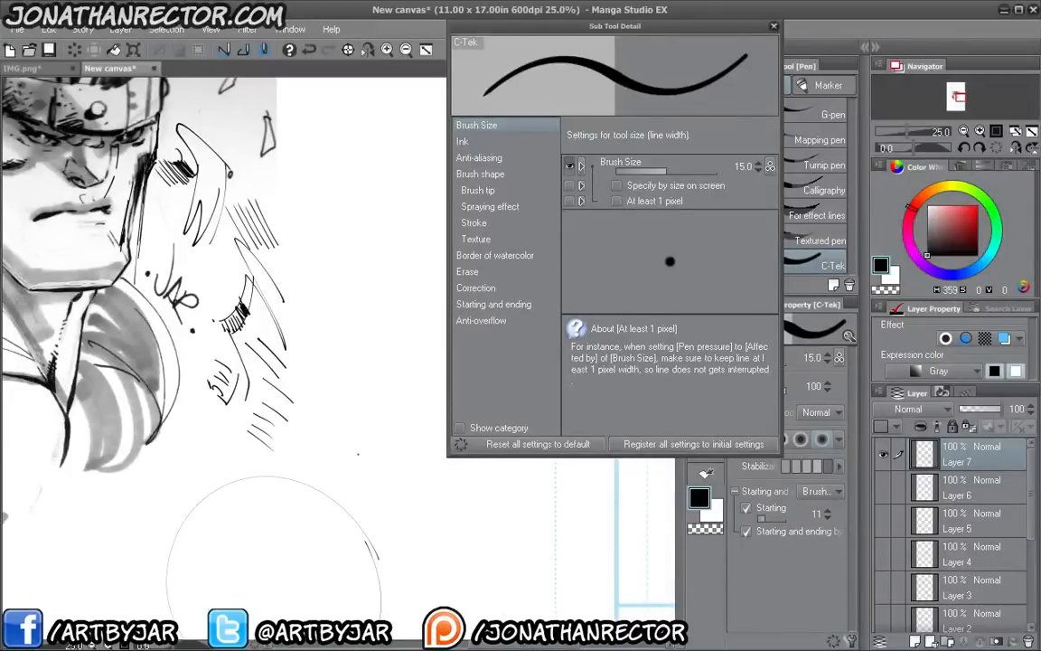
{"action": "mouse_move", "coordinate": [391, 239]}
{"action": "left_mouse_down"}
{"action": "mouse_move", "coordinate": [409, 407]}
{"action": "mouse_move", "coordinate": [356, 459]}
{"action": "left_mouse_up"}
{"action": "left_click_drag", "start_coordinate": [381, 304], "coordinate": [331, 450]}
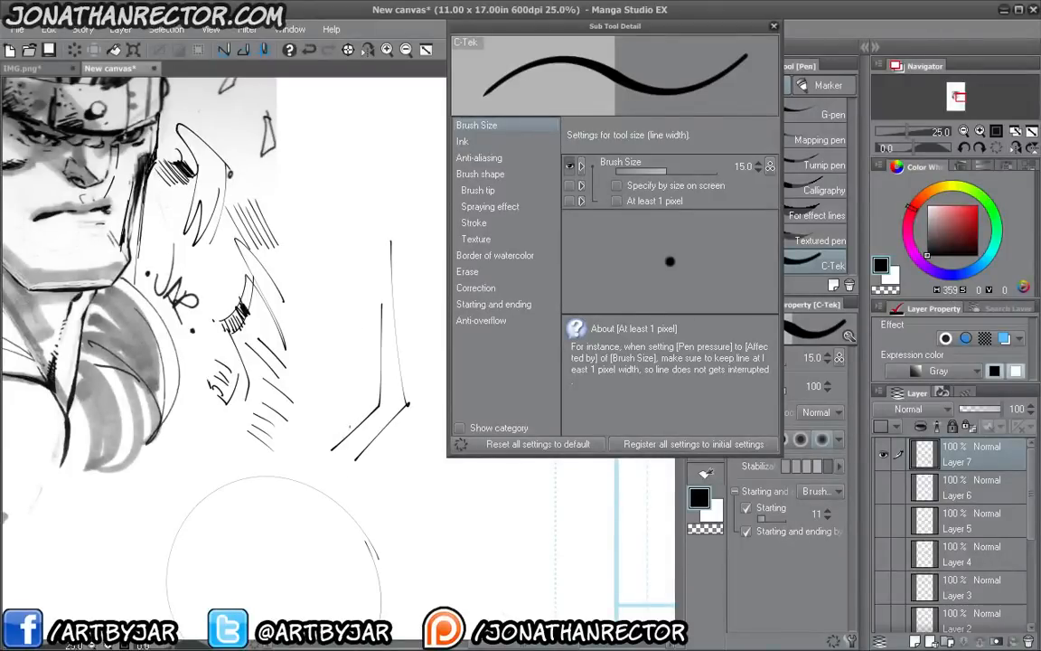
{"action": "mouse_move", "coordinate": [370, 228]}
{"action": "left_mouse_down"}
{"action": "mouse_move", "coordinate": [372, 376]}
{"action": "mouse_move", "coordinate": [331, 425]}
{"action": "left_mouse_up"}
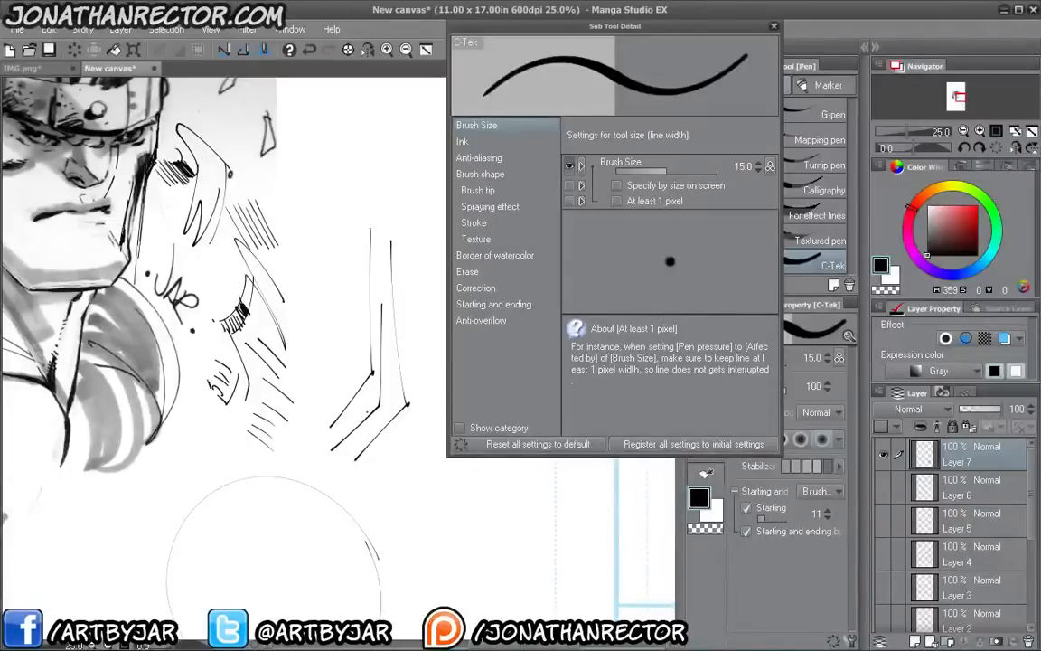
{"action": "mouse_move", "coordinate": [360, 104]}
{"action": "left_mouse_down"}
{"action": "mouse_move", "coordinate": [346, 220]}
{"action": "mouse_move", "coordinate": [353, 585]}
{"action": "left_mouse_up"}
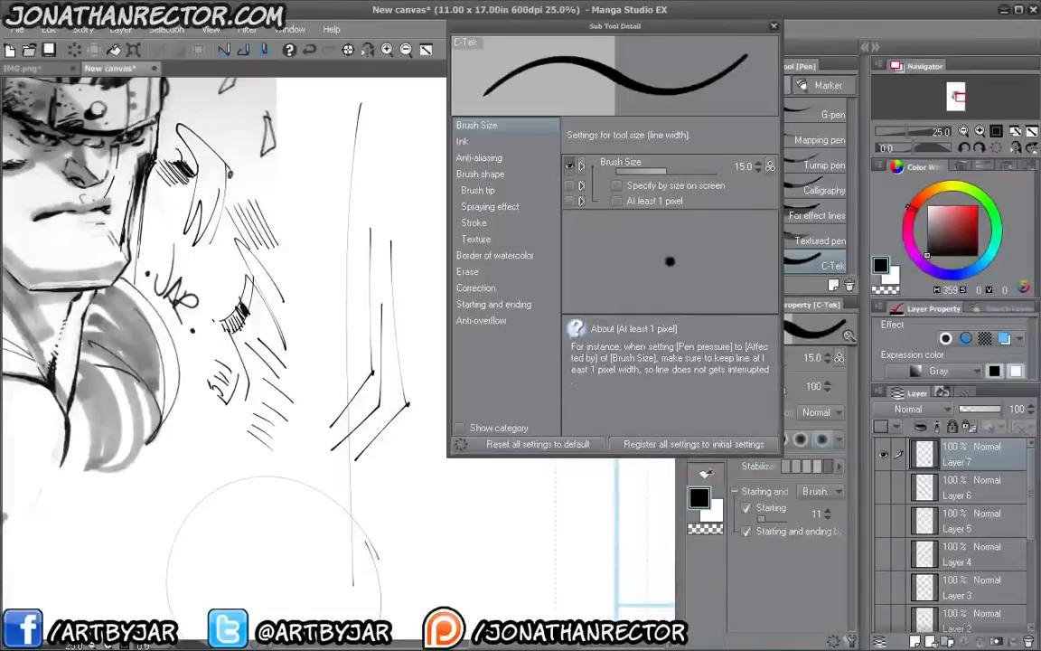
- Draw six long, slightly slanted practice lines in the blank area below the portrait's shoulder
{"action": "left_click_drag", "start_coordinate": [115, 474], "coordinate": [265, 284]}
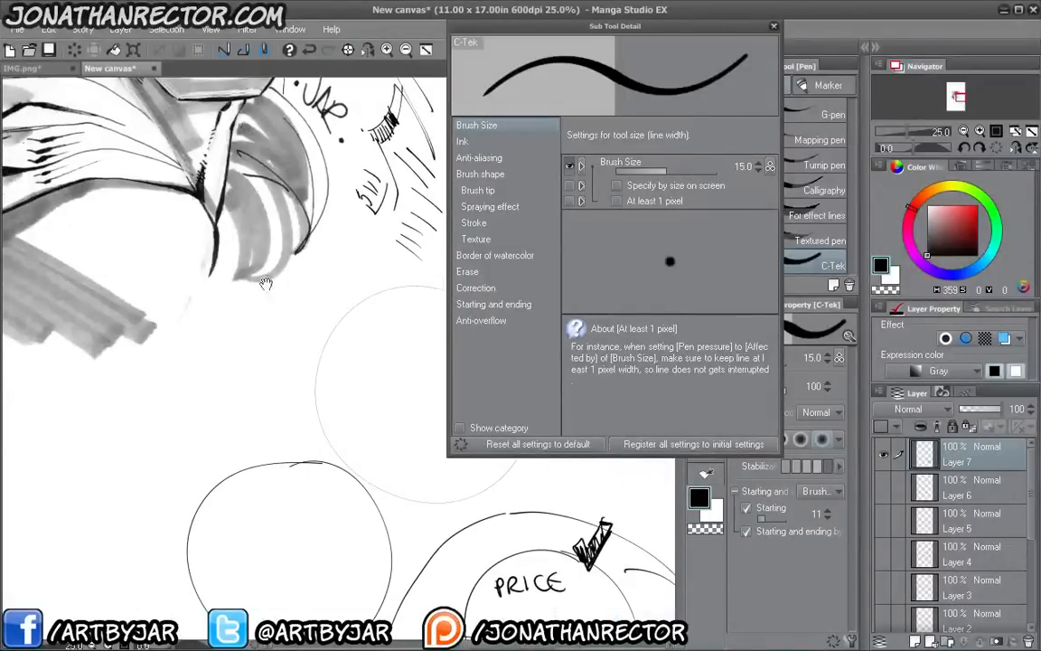
{"action": "left_click_drag", "start_coordinate": [551, 547], "coordinate": [63, 392]}
{"action": "left_click_drag", "start_coordinate": [136, 488], "coordinate": [262, 488]}
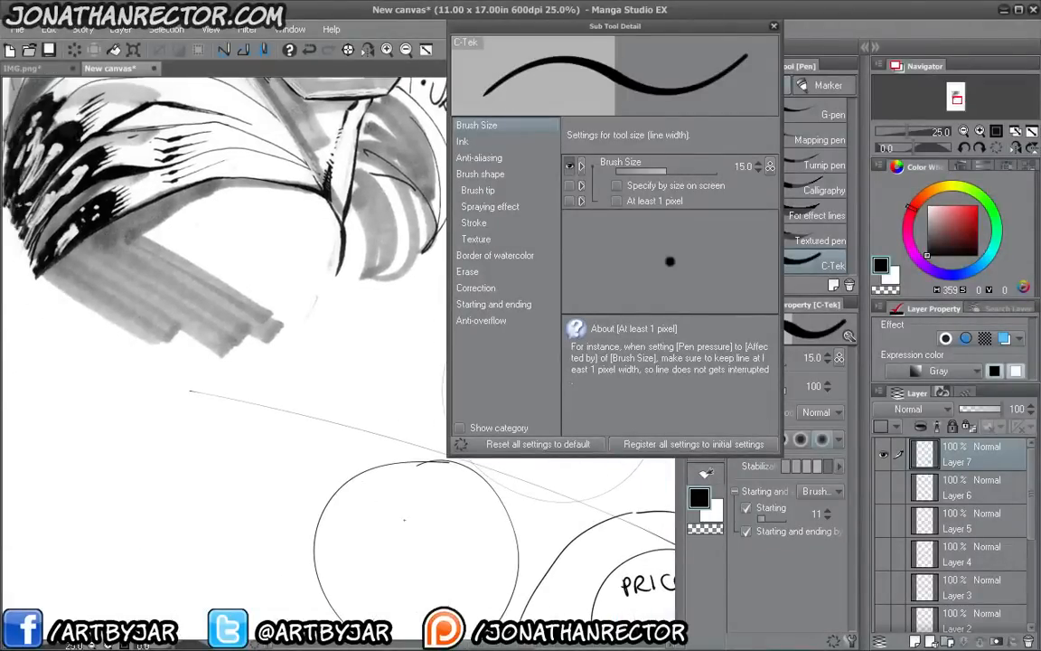
{"action": "left_click_drag", "start_coordinate": [414, 524], "coordinate": [83, 428]}
{"action": "left_click_drag", "start_coordinate": [352, 530], "coordinate": [44, 460]}
{"action": "left_click_drag", "start_coordinate": [436, 597], "coordinate": [59, 498]}
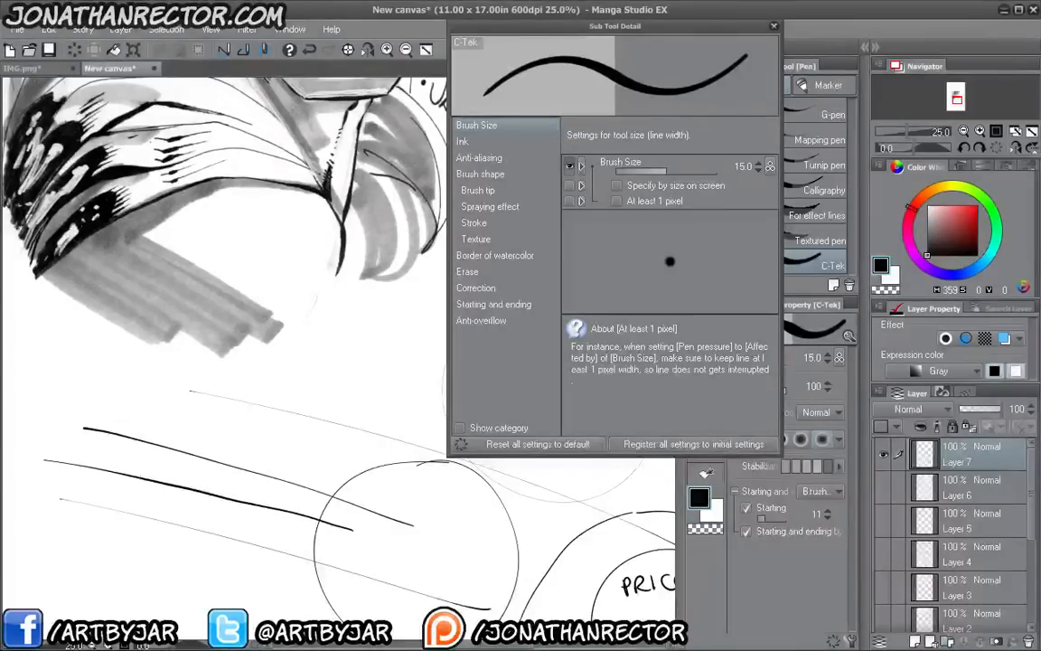
{"action": "left_click_drag", "start_coordinate": [431, 614], "coordinate": [49, 512]}
{"action": "left_click_drag", "start_coordinate": [402, 505], "coordinate": [89, 406]}
- Draw a few short curved strokes between the gray marker shading and the long practice lines
{"action": "left_click_drag", "start_coordinate": [226, 444], "coordinate": [228, 585]}
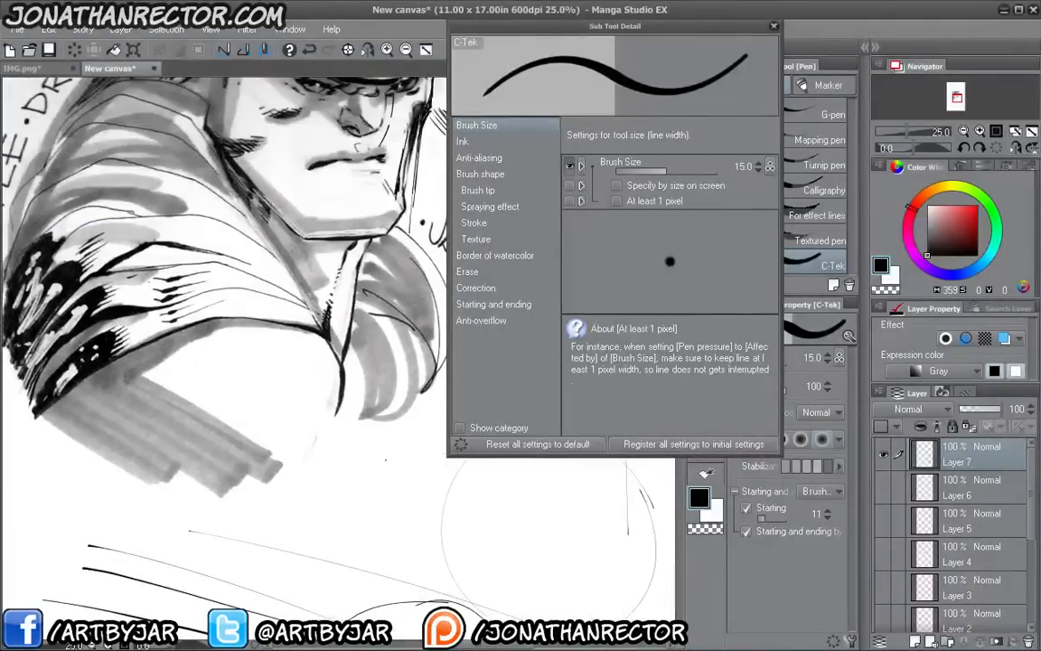
{"action": "mouse_move", "coordinate": [401, 453]}
{"action": "left_mouse_down"}
{"action": "mouse_move", "coordinate": [334, 523]}
{"action": "mouse_move", "coordinate": [312, 518]}
{"action": "left_mouse_up"}
{"action": "left_click_drag", "start_coordinate": [368, 486], "coordinate": [287, 510]}
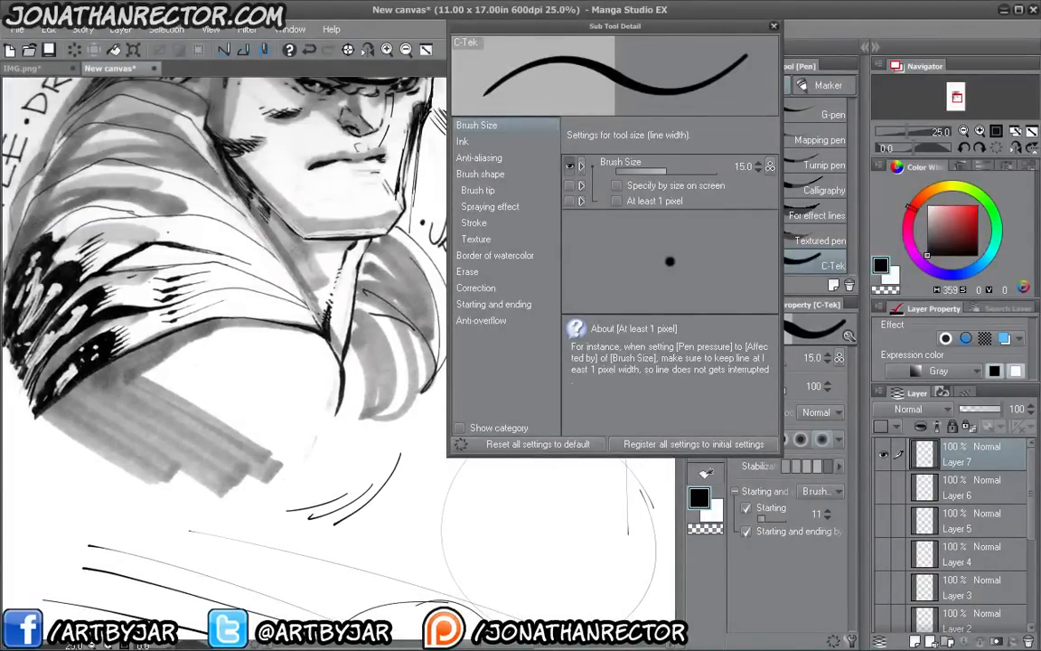
- Close the Sub Tool Detail window of the C-Tek pen
{"action": "left_click_drag", "start_coordinate": [271, 362], "coordinate": [176, 267]}
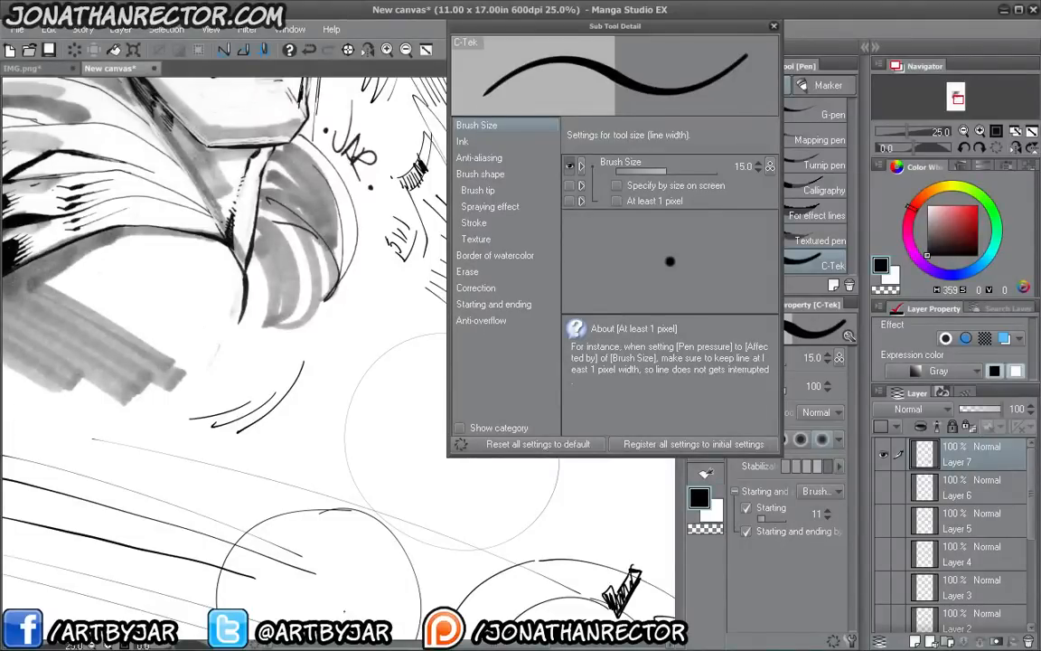
{"action": "left_click_drag", "start_coordinate": [189, 366], "coordinate": [378, 543]}
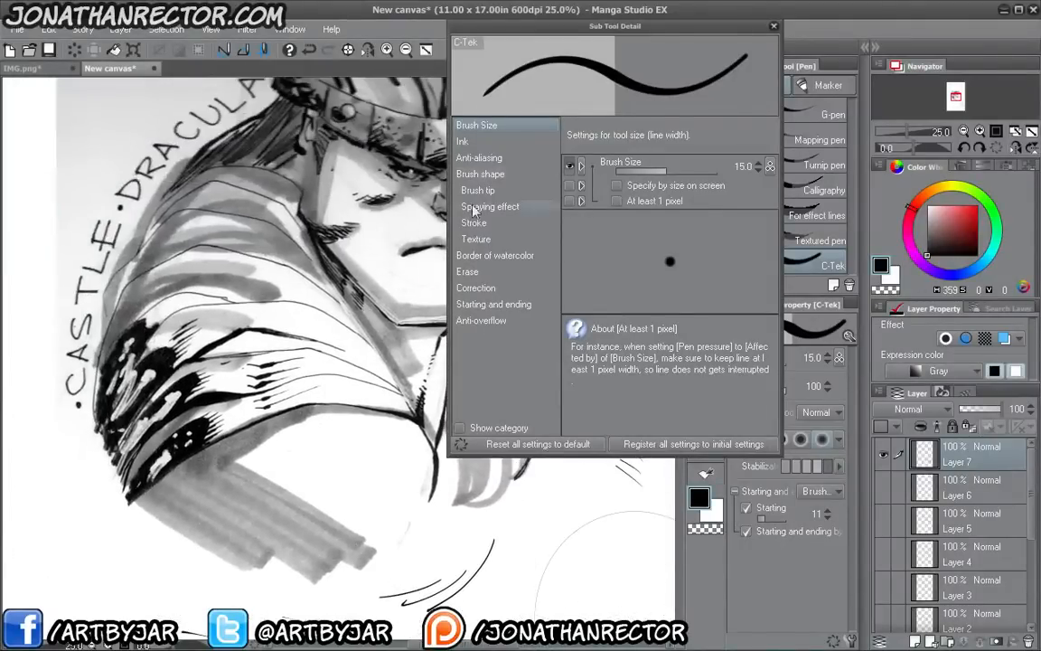
{"action": "left_click", "coordinate": [774, 27]}
{"action": "left_click_drag", "start_coordinate": [282, 348], "coordinate": [301, 436]}
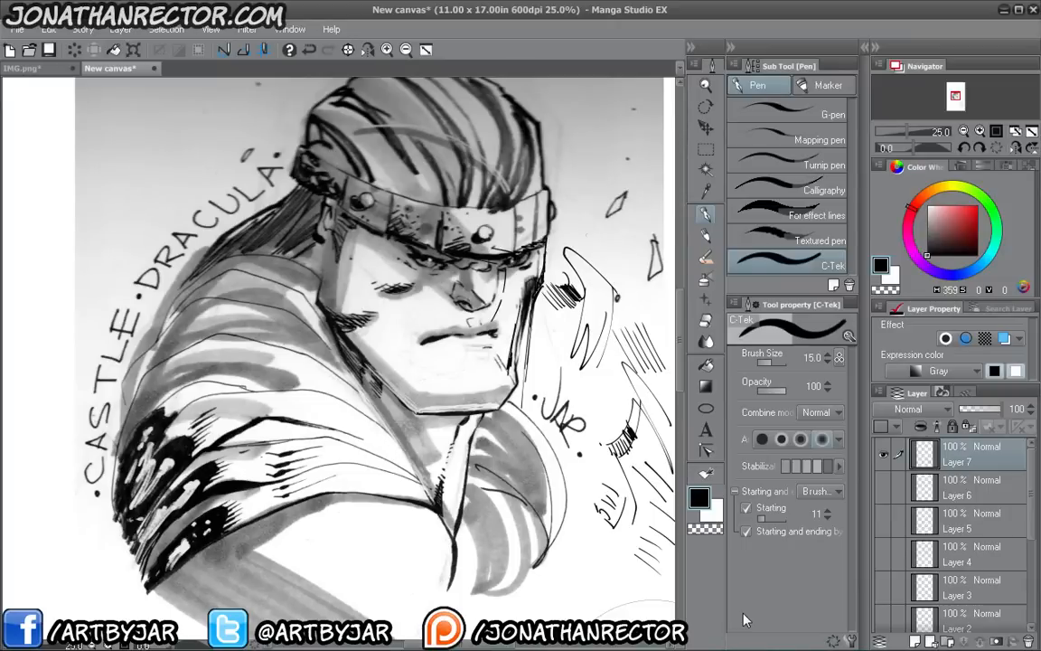
- Draw short test hatch strokes beside the portrait's headband and turn off the C-Tek pen's starting and ending settings
{"action": "mouse_move", "coordinate": [554, 427]}
{"action": "left_mouse_down"}
{"action": "mouse_move", "coordinate": [360, 346]}
{"action": "mouse_move", "coordinate": [460, 465]}
{"action": "left_mouse_up"}
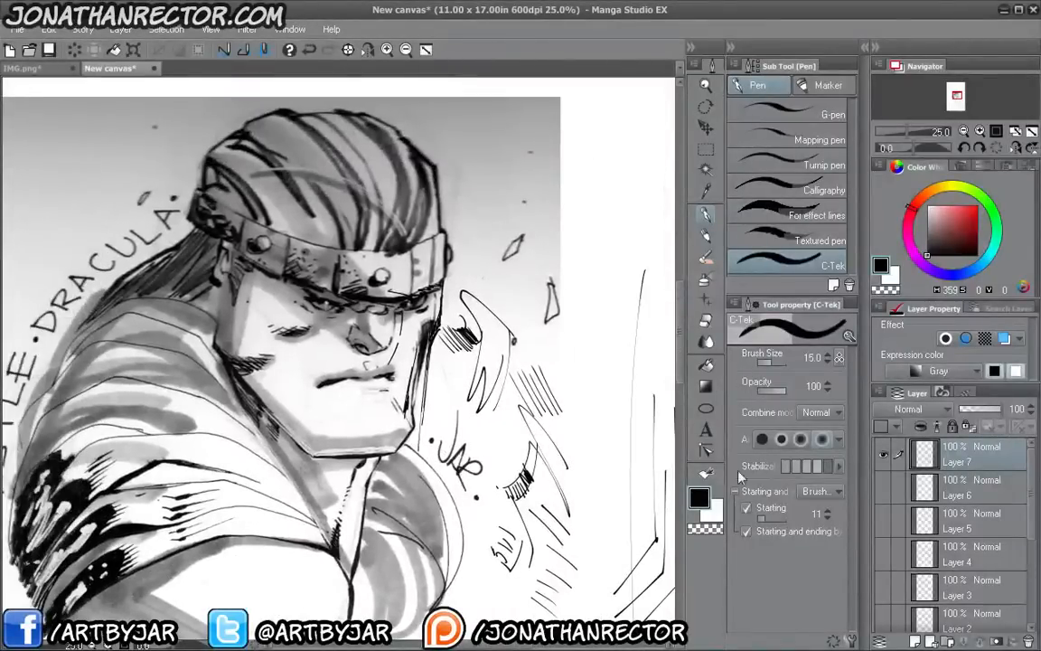
{"action": "mouse_move", "coordinate": [473, 193]}
{"action": "left_mouse_down"}
{"action": "mouse_move", "coordinate": [465, 233]}
{"action": "mouse_move", "coordinate": [459, 201]}
{"action": "left_mouse_up"}
{"action": "left_click_drag", "start_coordinate": [464, 179], "coordinate": [468, 189]}
{"action": "left_click_drag", "start_coordinate": [461, 185], "coordinate": [458, 212]}
{"action": "left_click", "coordinate": [746, 532]}
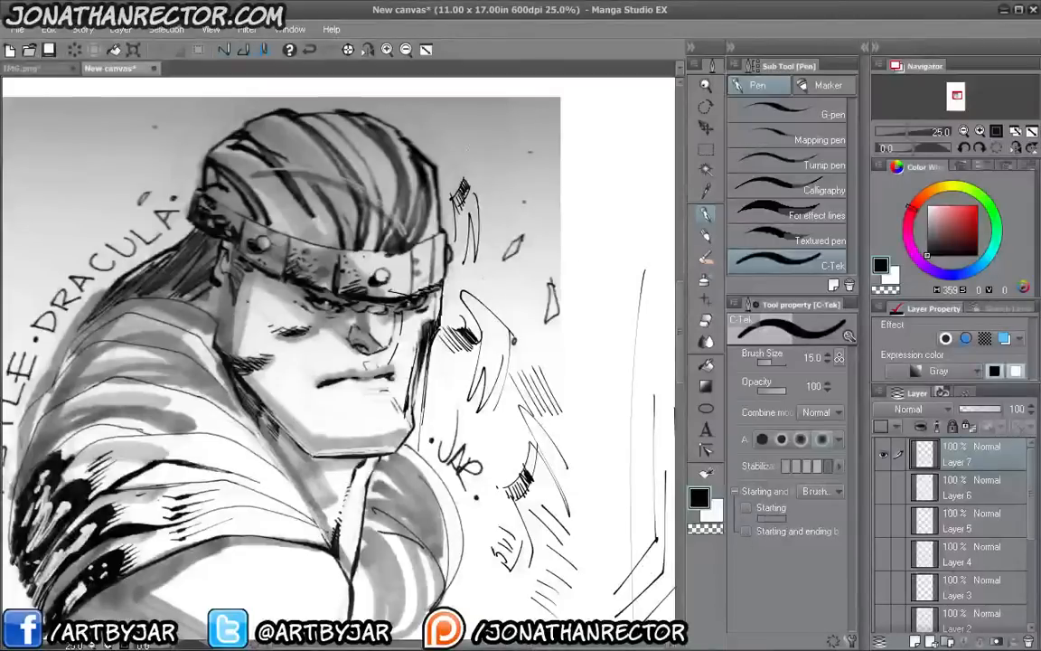
- Draw short black hatch strokes beside the portrait's hair, just above the headband, with the C-Tek pen
{"action": "left_click_drag", "start_coordinate": [476, 140], "coordinate": [461, 165]}
{"action": "mouse_move", "coordinate": [472, 140]}
{"action": "left_mouse_down"}
{"action": "mouse_move", "coordinate": [480, 165]}
{"action": "mouse_move", "coordinate": [478, 154]}
{"action": "left_mouse_up"}
{"action": "left_click_drag", "start_coordinate": [481, 142], "coordinate": [475, 157]}
{"action": "left_click_drag", "start_coordinate": [484, 149], "coordinate": [478, 161]}
{"action": "left_click_drag", "start_coordinate": [467, 151], "coordinate": [470, 168]}
{"action": "left_click_drag", "start_coordinate": [462, 158], "coordinate": [463, 174]}
{"action": "left_click_drag", "start_coordinate": [456, 163], "coordinate": [456, 181]}
{"action": "left_click_drag", "start_coordinate": [428, 132], "coordinate": [438, 159]}
{"action": "left_click_drag", "start_coordinate": [433, 131], "coordinate": [446, 156]}
- Turn on the C-Tek pen's starting setting and draw a curve with hatch strokes beside the headband
{"action": "left_click", "coordinate": [746, 508]}
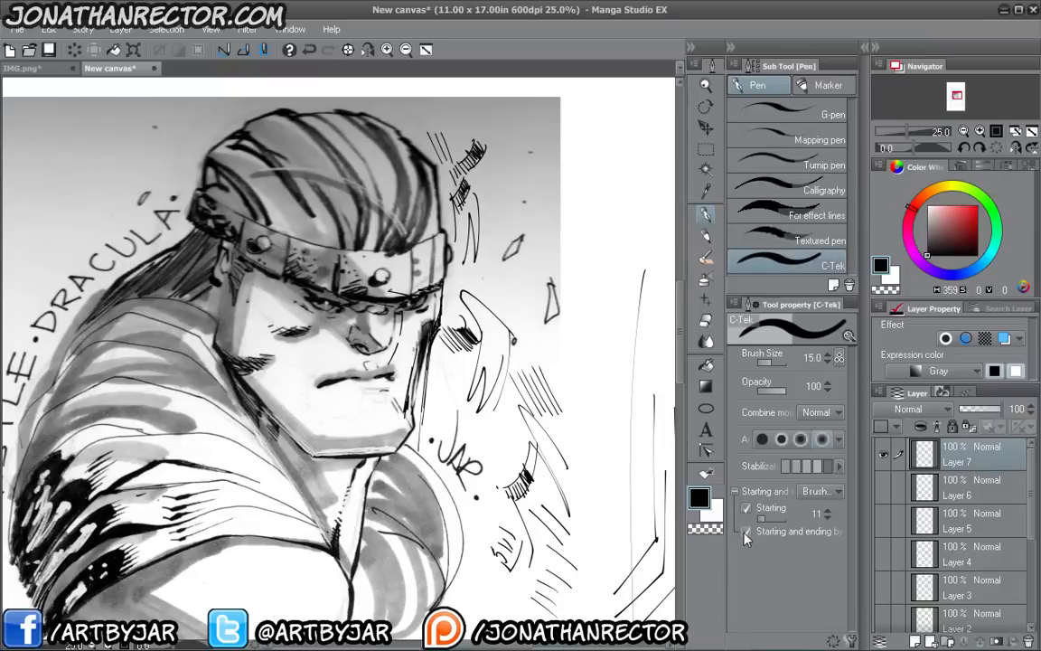
{"action": "mouse_move", "coordinate": [527, 156]}
{"action": "left_mouse_down"}
{"action": "mouse_move", "coordinate": [509, 209]}
{"action": "mouse_move", "coordinate": [519, 197]}
{"action": "mouse_move", "coordinate": [524, 214]}
{"action": "left_mouse_up"}
{"action": "left_click_drag", "start_coordinate": [516, 196], "coordinate": [518, 218]}
{"action": "left_click_drag", "start_coordinate": [510, 200], "coordinate": [513, 221]}
{"action": "left_click_drag", "start_coordinate": [504, 203], "coordinate": [506, 223]}
{"action": "mouse_move", "coordinate": [498, 208]}
{"action": "left_mouse_down"}
{"action": "mouse_move", "coordinate": [502, 223]}
{"action": "mouse_move", "coordinate": [482, 206]}
{"action": "mouse_move", "coordinate": [471, 222]}
{"action": "mouse_move", "coordinate": [452, 298]}
{"action": "left_mouse_up"}
- Turn off the C-Tek pen's starting setting and draw another group of hatch strokes beside the headband's lower edge
{"action": "left_click", "coordinate": [746, 509]}
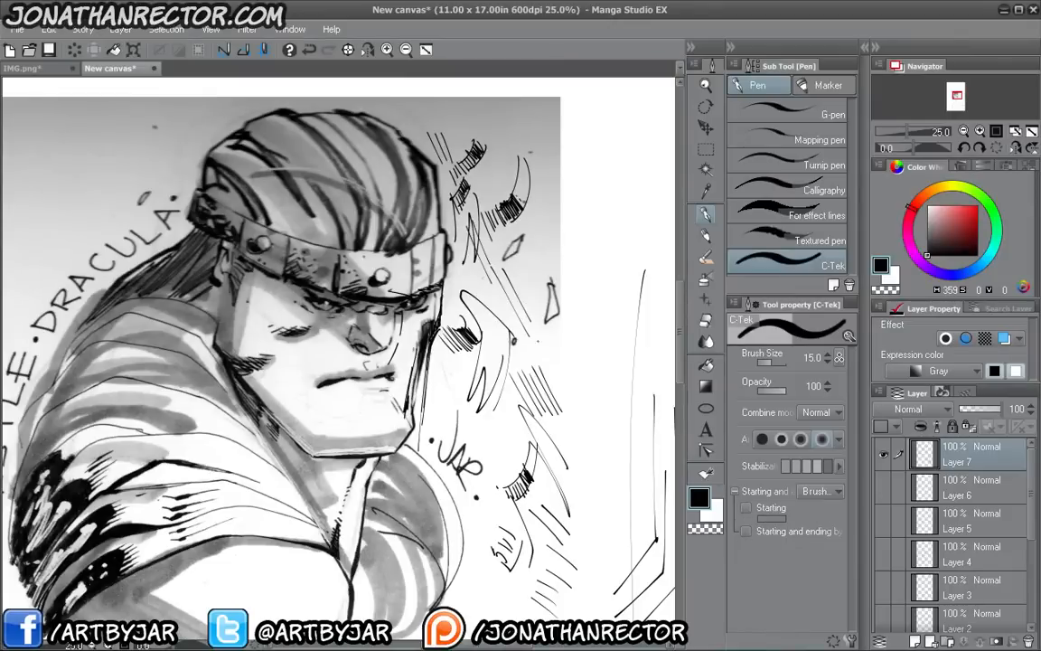
{"action": "left_click_drag", "start_coordinate": [454, 253], "coordinate": [440, 282]}
{"action": "left_click_drag", "start_coordinate": [488, 233], "coordinate": [469, 264]}
{"action": "left_click_drag", "start_coordinate": [481, 246], "coordinate": [463, 276]}
{"action": "left_click_drag", "start_coordinate": [481, 258], "coordinate": [461, 281]}
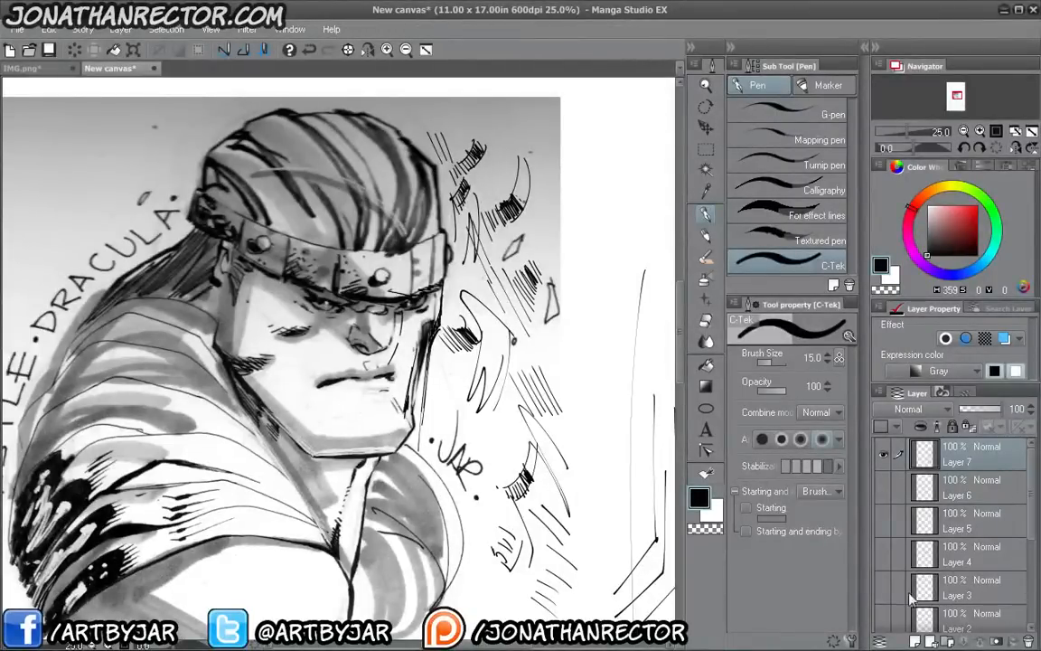
- Add a new layer above Layer 7 and hide Layer 7
{"action": "key", "text": "ctrl+shift+n"}
{"action": "left_click", "coordinate": [884, 489]}
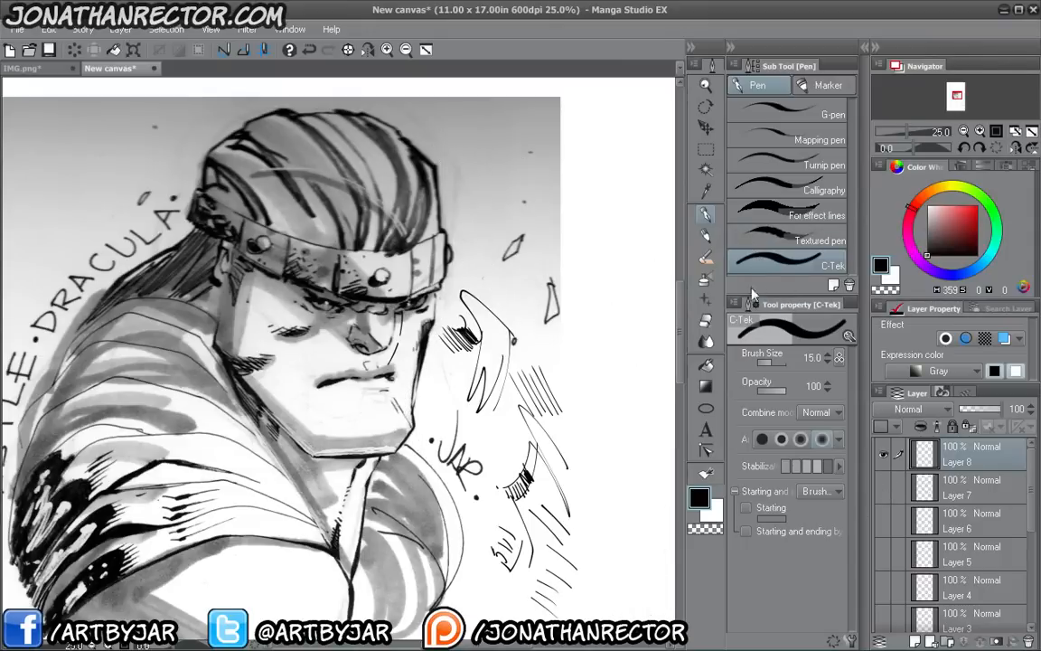
- Create a custom pen sub tool named C-Tek 2 with direct draw output and close its detail window
{"action": "left_click", "coordinate": [736, 307]}
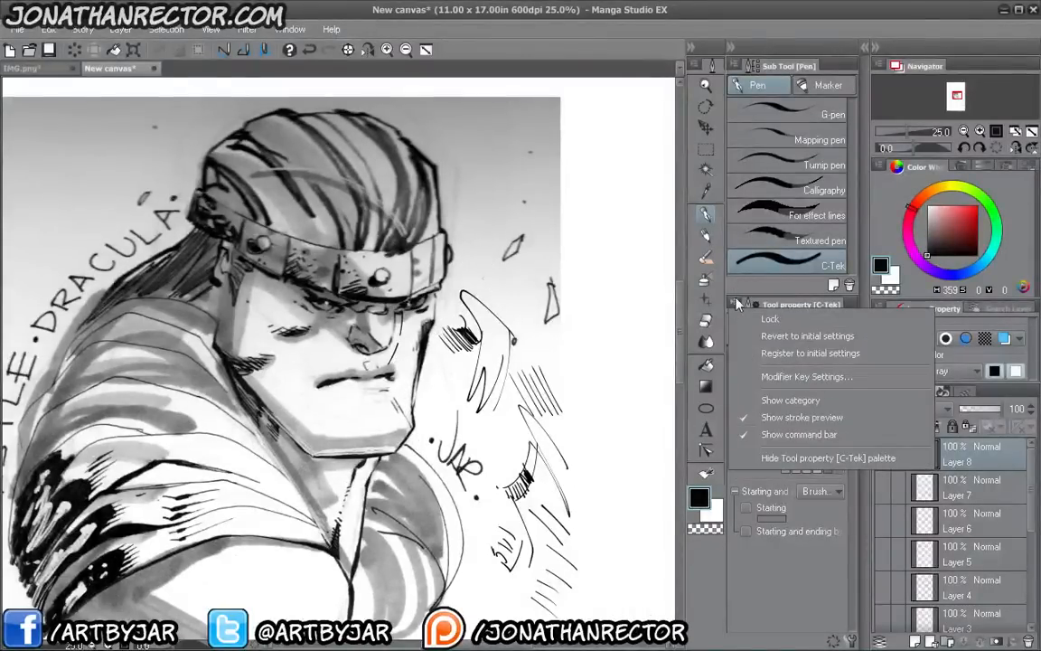
{"action": "left_click", "coordinate": [734, 66]}
{"action": "left_click", "coordinate": [734, 66]}
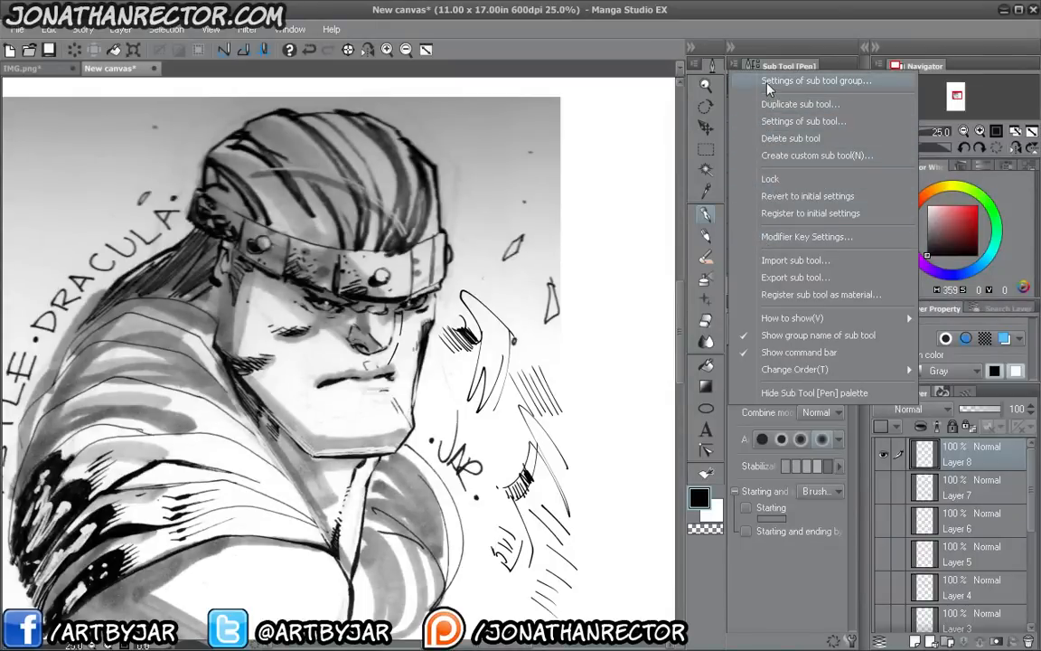
{"action": "left_click", "coordinate": [771, 157]}
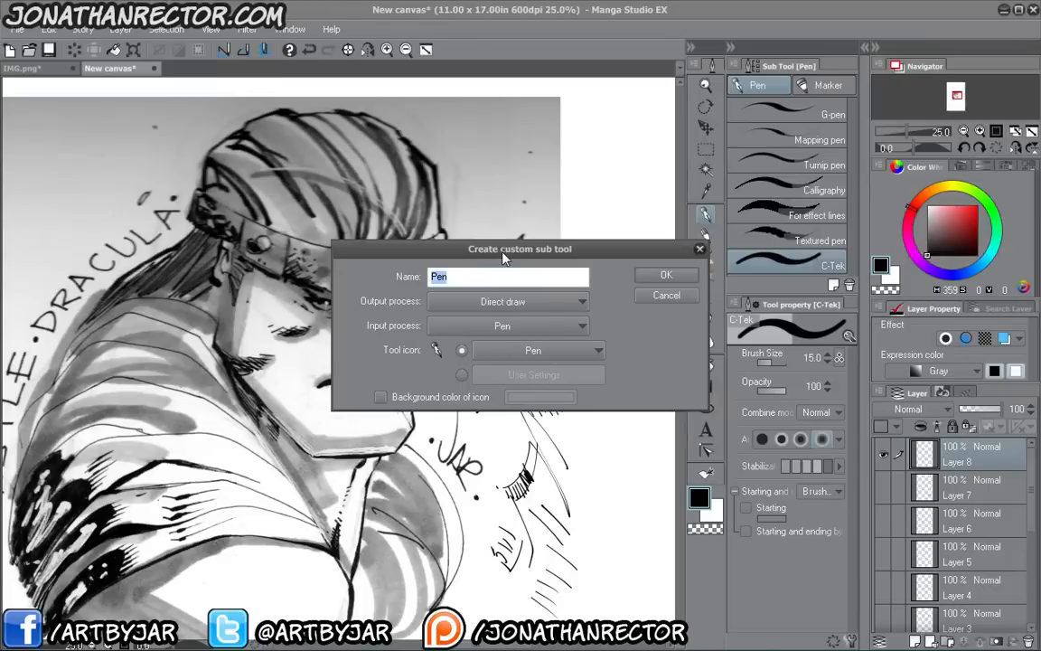
{"action": "type", "text": "C-Tek 2"}
{"action": "key", "text": "Return"}
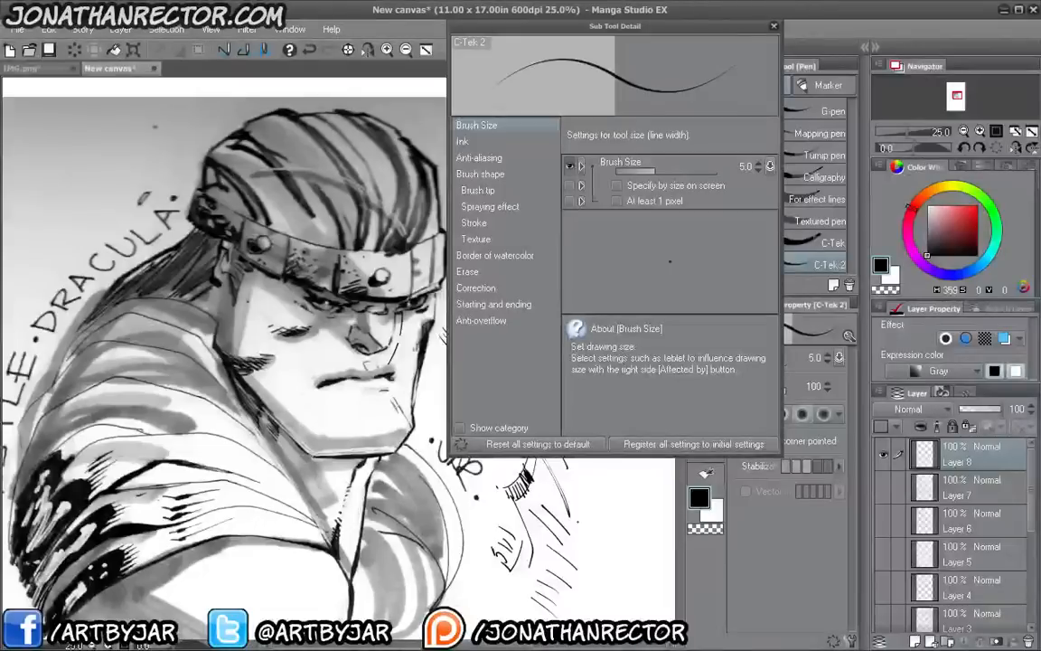
{"action": "left_click", "coordinate": [774, 26]}
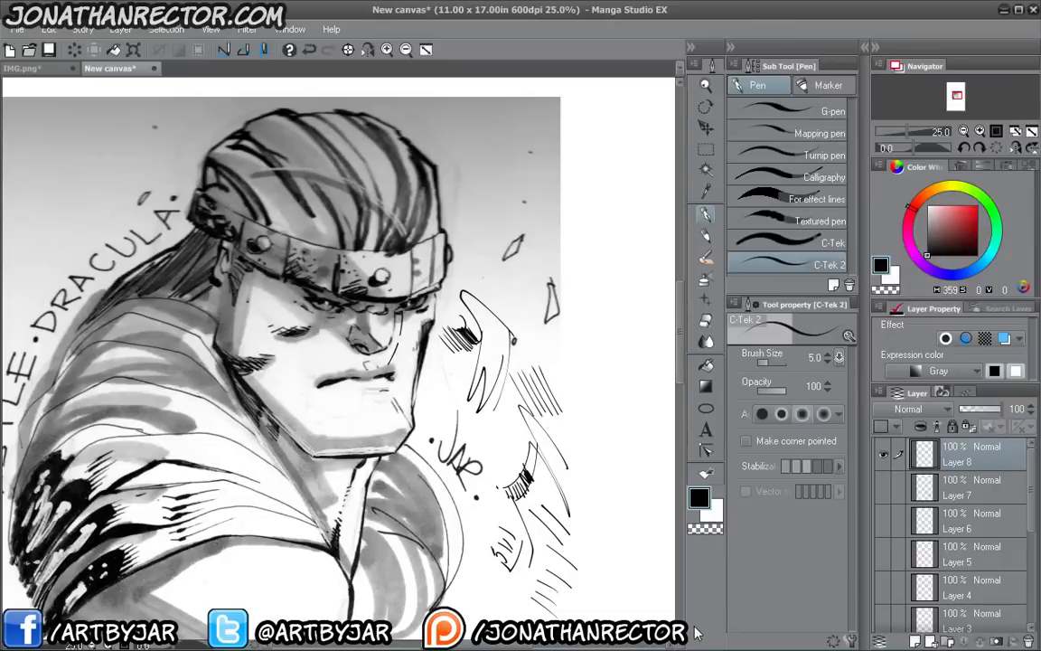
- Draw a curve and a row of short hatch strokes with the C-Tek pen in the blank area beside the portrait
{"action": "left_click", "coordinate": [778, 247]}
{"action": "left_click_drag", "start_coordinate": [637, 274], "coordinate": [601, 338]}
{"action": "mouse_move", "coordinate": [624, 273]}
{"action": "left_mouse_down"}
{"action": "mouse_move", "coordinate": [596, 300]}
{"action": "mouse_move", "coordinate": [626, 310]}
{"action": "left_mouse_up"}
{"action": "left_click_drag", "start_coordinate": [614, 299], "coordinate": [624, 317]}
{"action": "left_click_drag", "start_coordinate": [610, 301], "coordinate": [617, 329]}
{"action": "left_click_drag", "start_coordinate": [600, 306], "coordinate": [608, 336]}
{"action": "left_click_drag", "start_coordinate": [592, 312], "coordinate": [595, 339]}
{"action": "left_click_drag", "start_coordinate": [581, 320], "coordinate": [588, 338]}
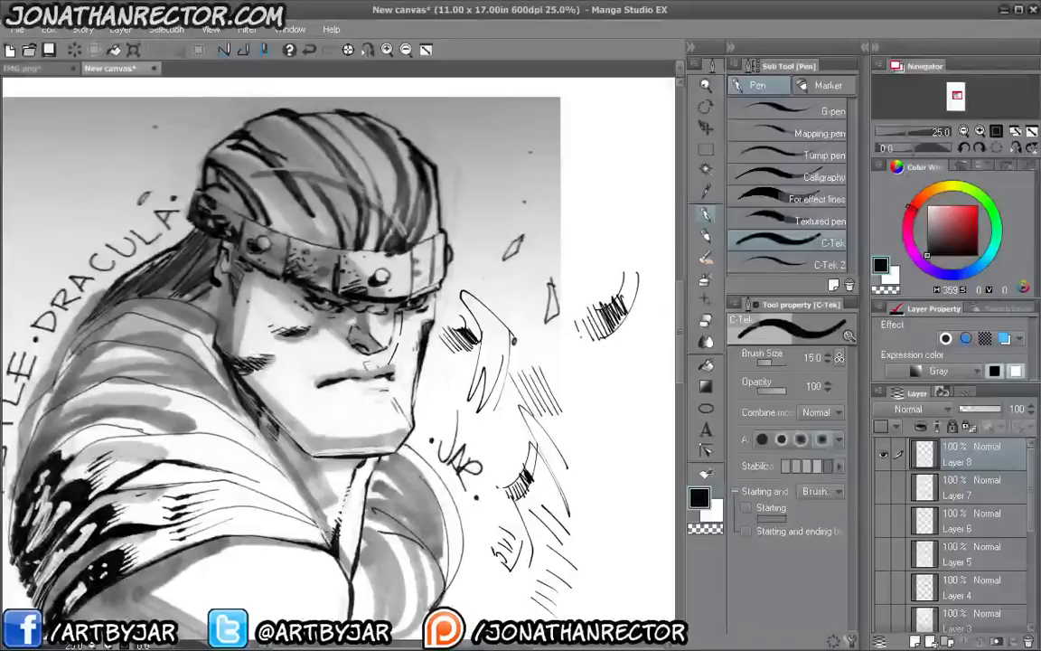
- Draw comparison hatch strokes and long thin curves with the C-Tek 2 pen around the C-Tek hatching
{"action": "left_click", "coordinate": [792, 265]}
{"action": "mouse_move", "coordinate": [649, 305]}
{"action": "left_mouse_down"}
{"action": "mouse_move", "coordinate": [604, 341]}
{"action": "mouse_move", "coordinate": [631, 360]}
{"action": "mouse_move", "coordinate": [653, 338]}
{"action": "left_mouse_up"}
{"action": "left_click_drag", "start_coordinate": [641, 319], "coordinate": [650, 343]}
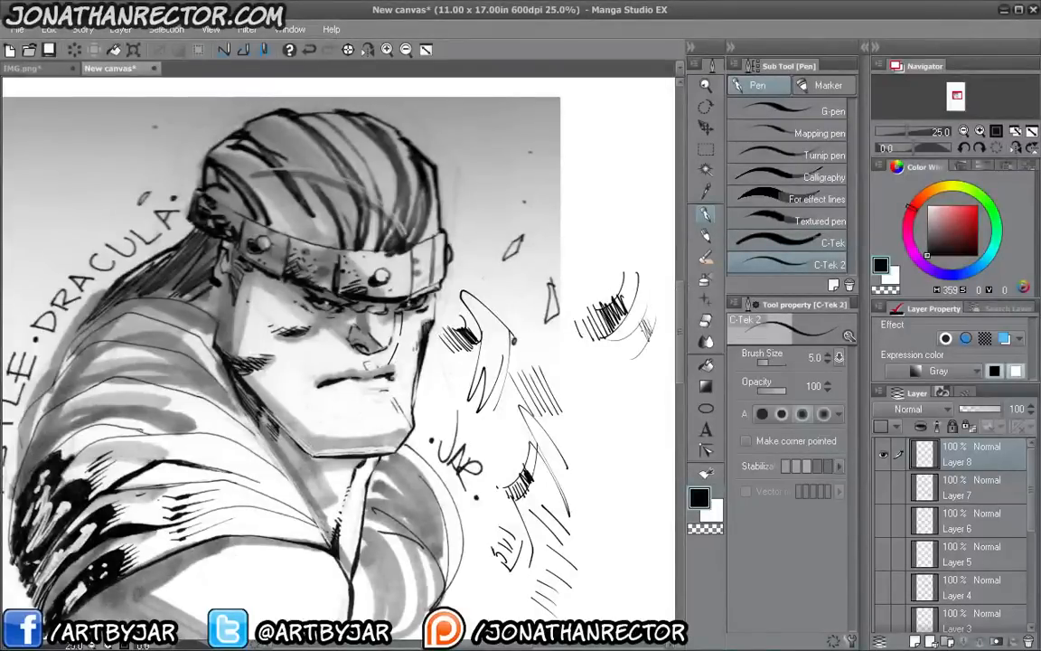
{"action": "left_click_drag", "start_coordinate": [573, 291], "coordinate": [586, 311]}
{"action": "left_click_drag", "start_coordinate": [570, 296], "coordinate": [579, 318]}
{"action": "left_click_drag", "start_coordinate": [562, 299], "coordinate": [574, 322]}
{"action": "left_click_drag", "start_coordinate": [553, 302], "coordinate": [564, 328]}
{"action": "left_click_drag", "start_coordinate": [545, 305], "coordinate": [551, 328]}
{"action": "mouse_move", "coordinate": [660, 346]}
{"action": "left_mouse_down"}
{"action": "mouse_move", "coordinate": [617, 393]}
{"action": "mouse_move", "coordinate": [604, 378]}
{"action": "left_mouse_up"}
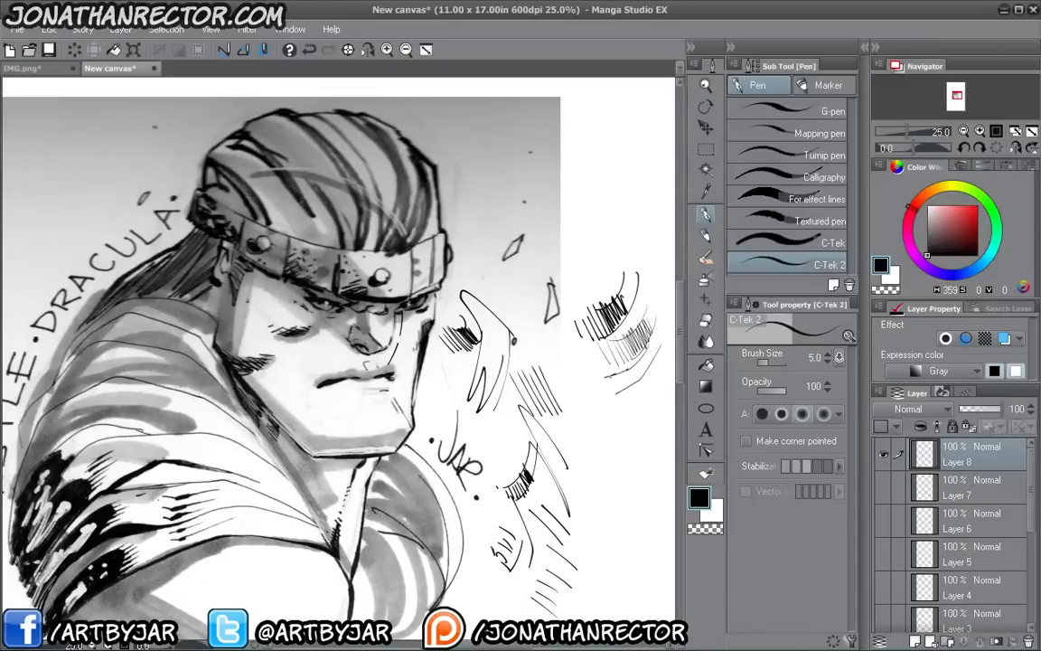
- Ink test lines along the portrait's jaw with the C-Tek pen and add thin strokes around the face with C-Tek 2
{"action": "left_click", "coordinate": [762, 249]}
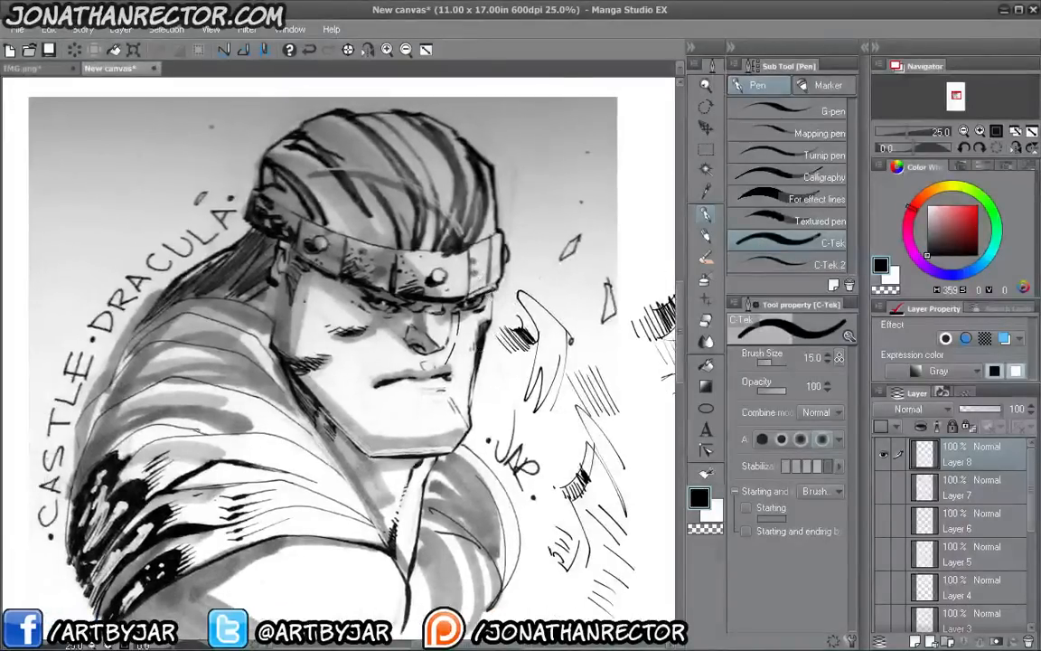
{"action": "mouse_move", "coordinate": [423, 297]}
{"action": "left_mouse_down"}
{"action": "mouse_move", "coordinate": [397, 401]}
{"action": "mouse_move", "coordinate": [309, 376]}
{"action": "left_mouse_up"}
{"action": "left_click", "coordinate": [782, 264]}
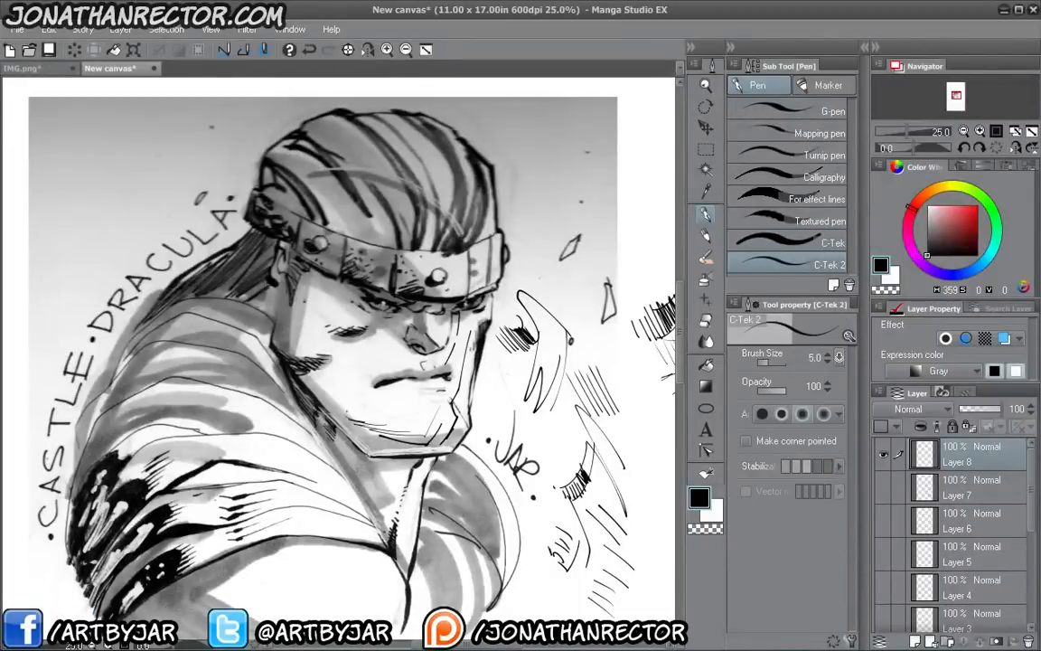
{"action": "left_click_drag", "start_coordinate": [426, 324], "coordinate": [420, 353]}
{"action": "left_click_drag", "start_coordinate": [451, 264], "coordinate": [435, 378]}
{"action": "left_click_drag", "start_coordinate": [445, 300], "coordinate": [437, 389]}
{"action": "scroll", "coordinate": [319, 321], "scroll_direction": "down", "scroll_amount": 1}
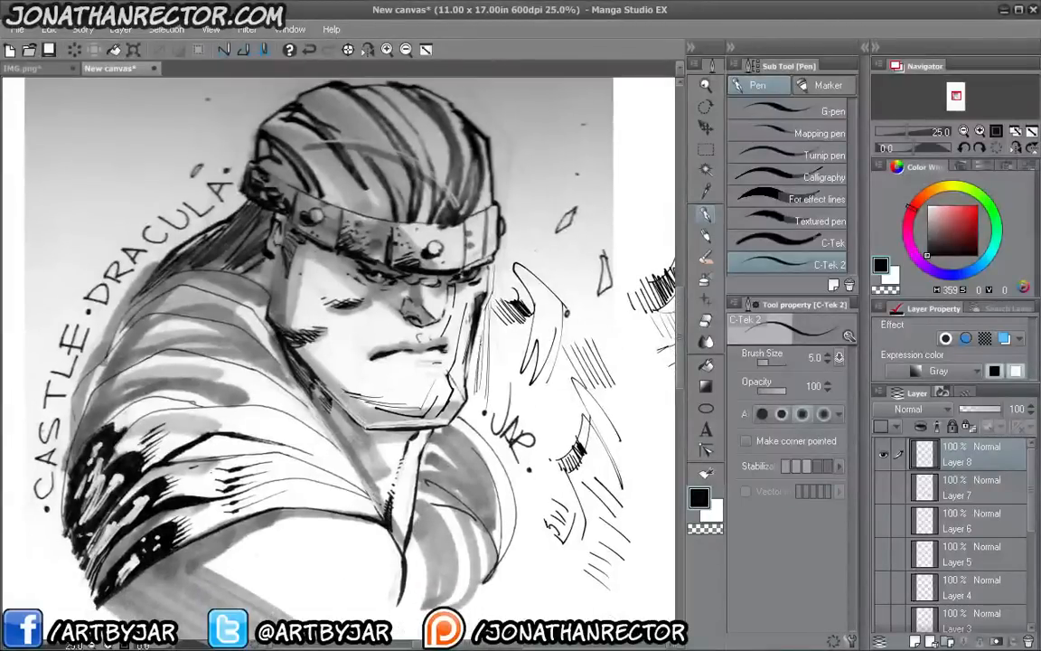
- Delete the C-Tek 2 sub tool
{"action": "key", "text": "Delete"}
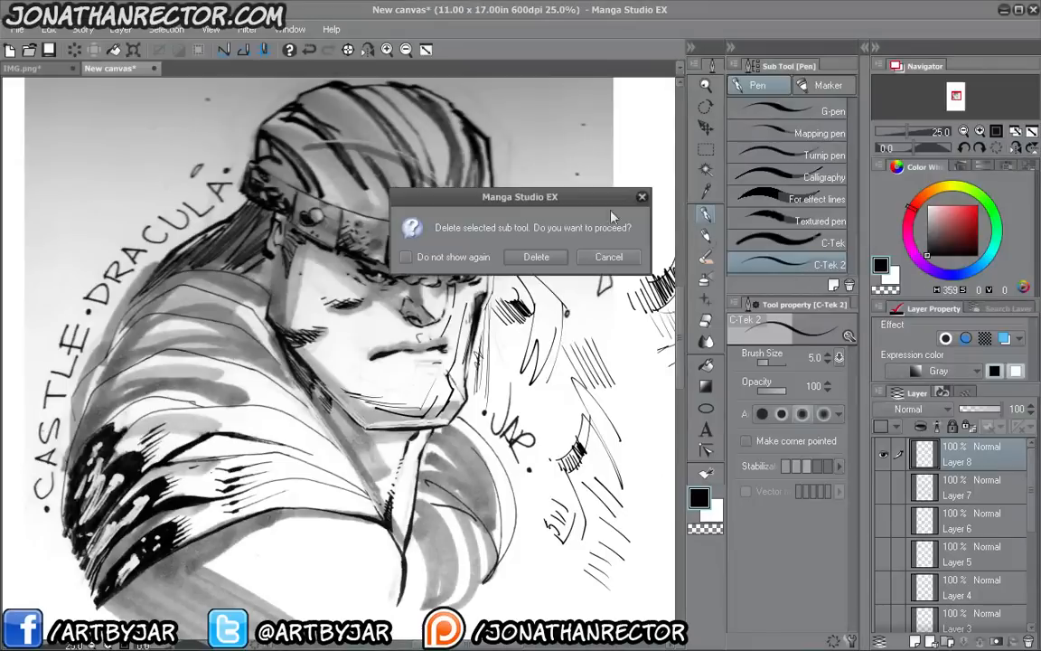
{"action": "left_click", "coordinate": [533, 258]}
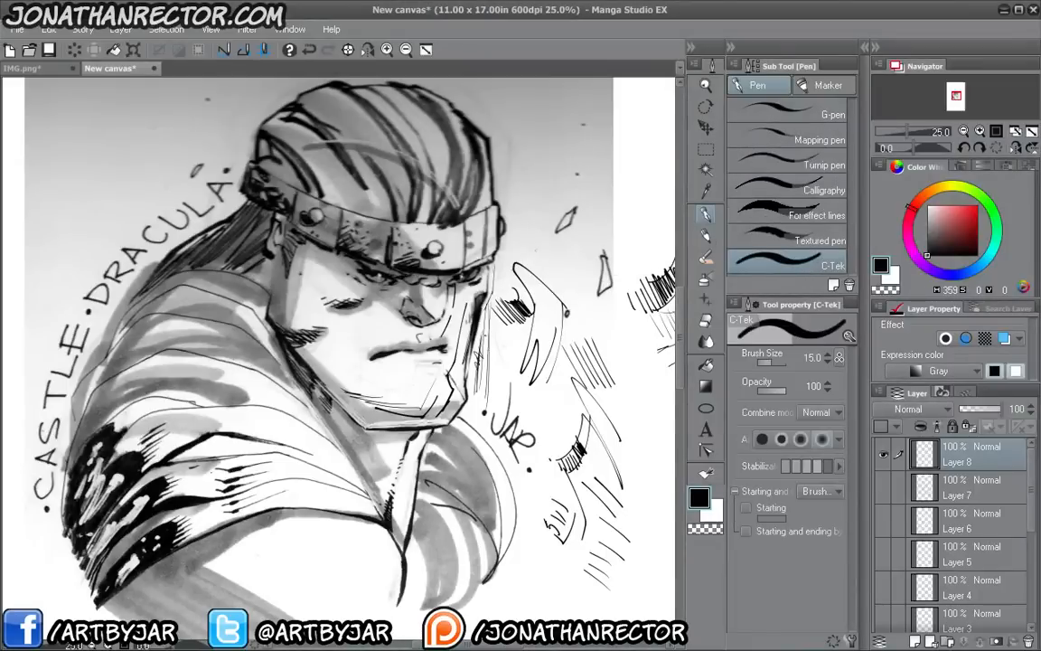
- Draw test strokes along the face and headband edge with the C-Tek, Calligraphy and Milli pens
{"action": "left_click_drag", "start_coordinate": [506, 238], "coordinate": [490, 360]}
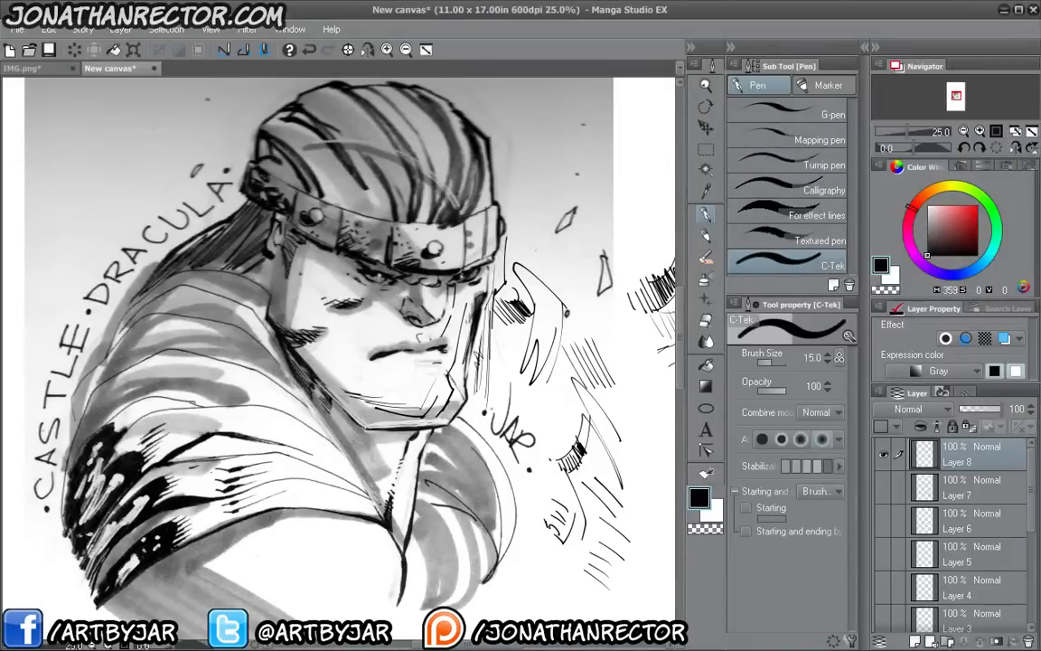
{"action": "left_click", "coordinate": [749, 187]}
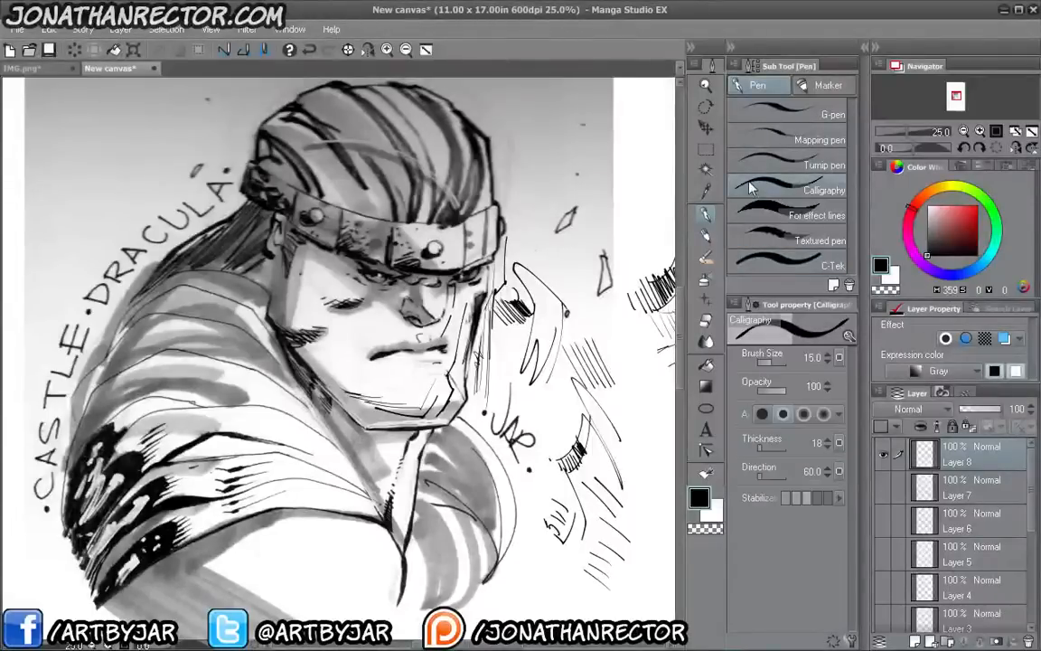
{"action": "left_click_drag", "start_coordinate": [474, 294], "coordinate": [441, 405]}
{"action": "key", "text": "p"}
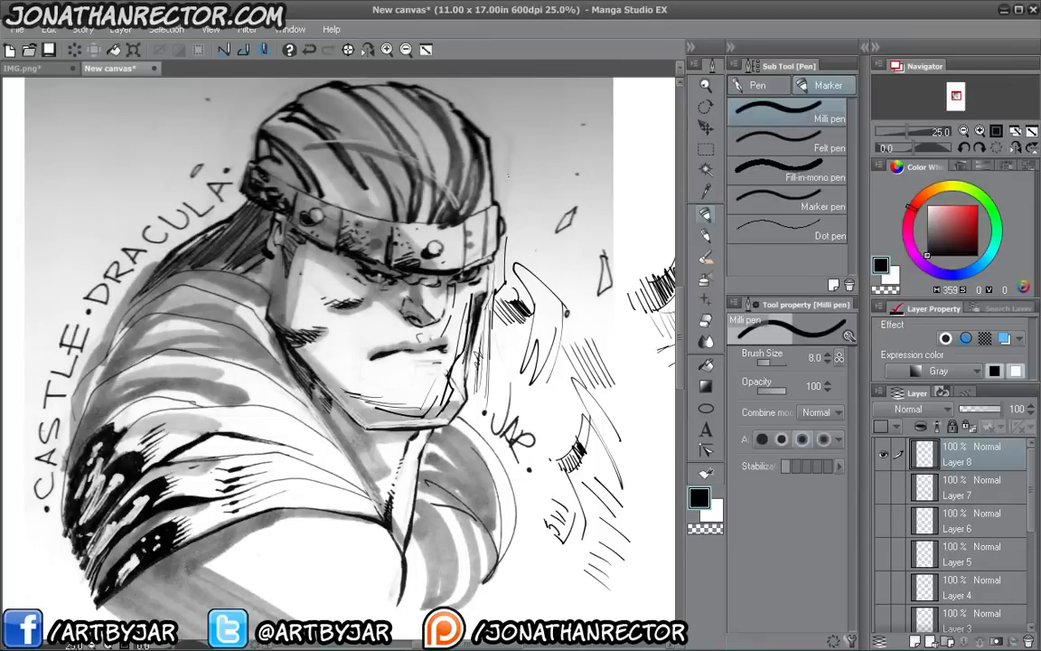
{"action": "left_click_drag", "start_coordinate": [509, 176], "coordinate": [517, 267]}
- Set the Felt pen's brush size to 7 and draw test lines beside the back of the hair
{"action": "left_click", "coordinate": [786, 136]}
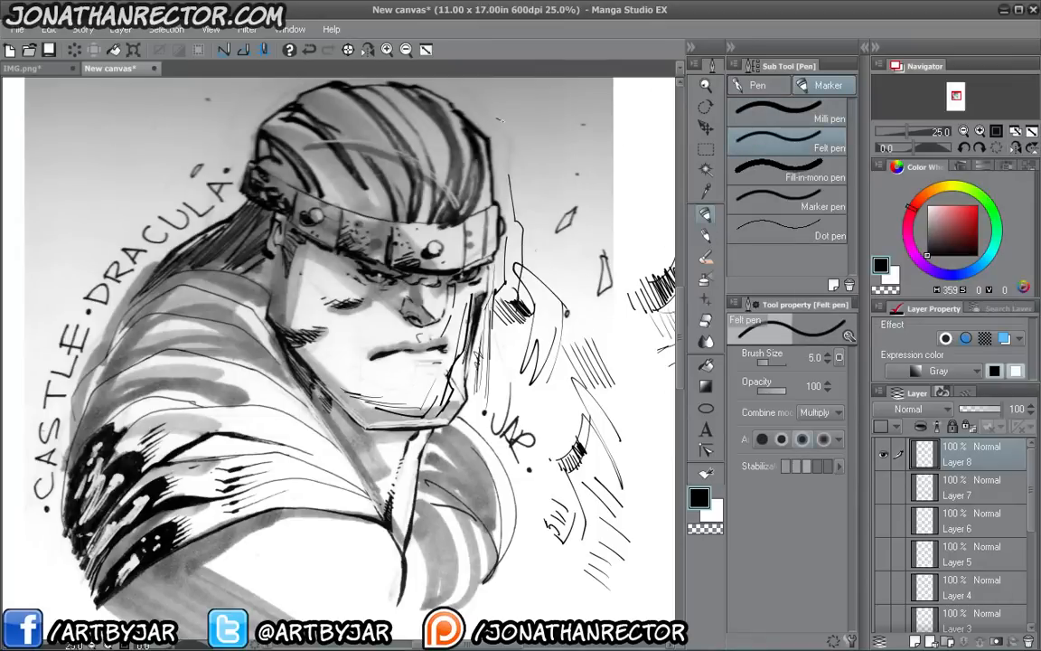
{"action": "left_click_drag", "start_coordinate": [241, 371], "coordinate": [379, 391]}
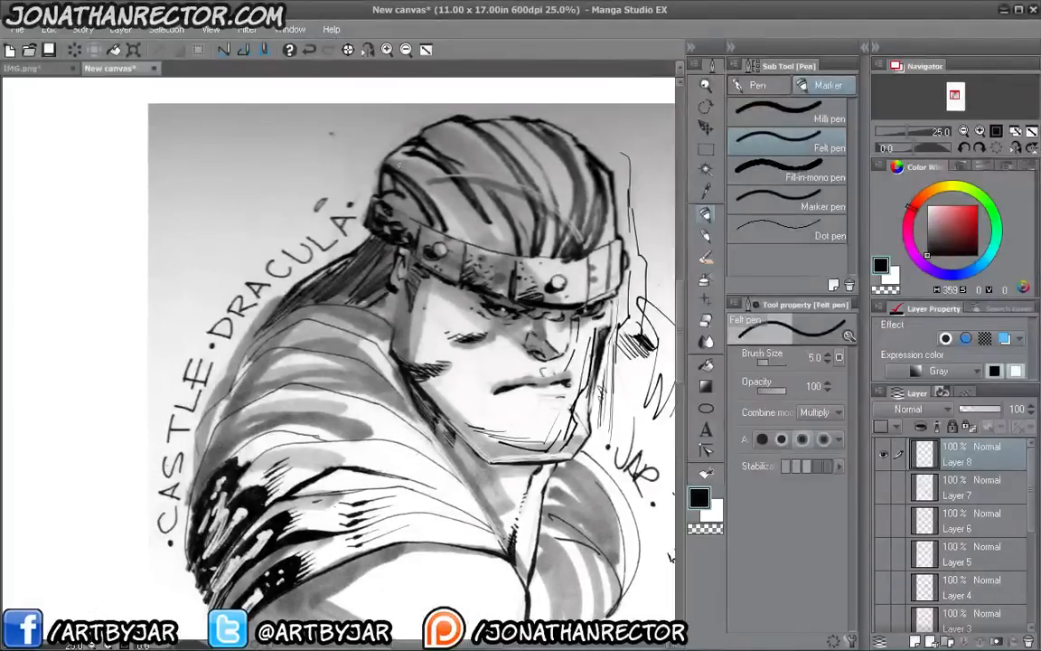
{"action": "key", "text": "bracketright"}
{"action": "key", "text": "bracketright"}
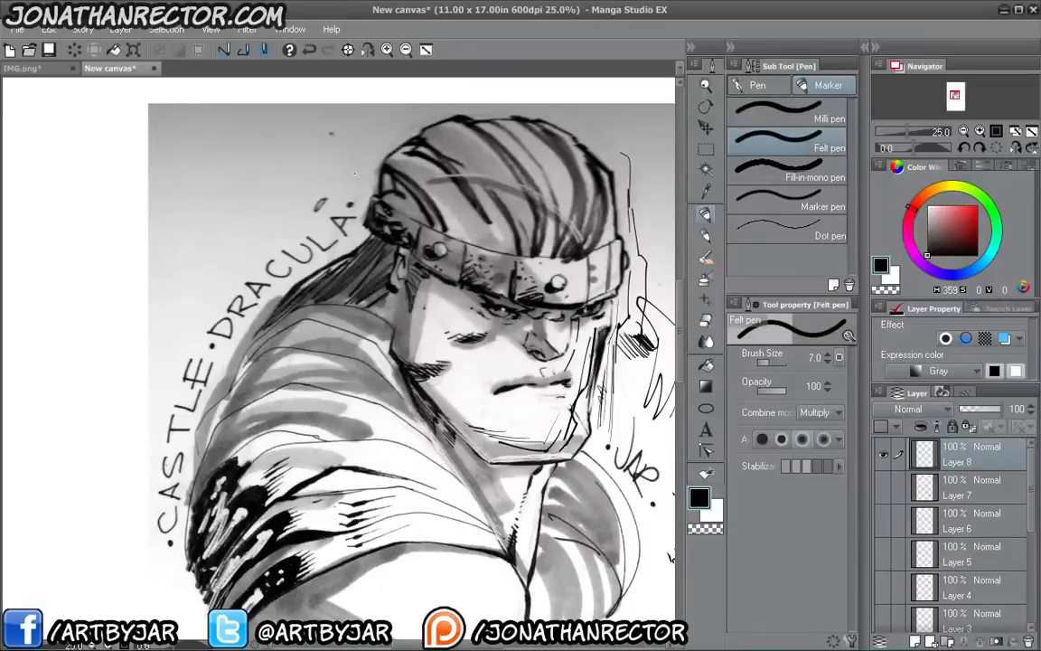
{"action": "left_click_drag", "start_coordinate": [381, 138], "coordinate": [361, 195]}
{"action": "left_click_drag", "start_coordinate": [361, 151], "coordinate": [343, 225]}
- Set the Felt pen's brush size to 17 and draw thick angular strokes across the Castle Dracula lettering
{"action": "key", "text": "bracketright"}
{"action": "key", "text": "bracketright"}
{"action": "key", "text": "bracketright"}
{"action": "key", "text": "bracketright"}
{"action": "key", "text": "bracketright"}
{"action": "mouse_move", "coordinate": [339, 154]}
{"action": "left_mouse_down"}
{"action": "mouse_move", "coordinate": [333, 201]}
{"action": "mouse_move", "coordinate": [305, 215]}
{"action": "mouse_move", "coordinate": [296, 244]}
{"action": "mouse_move", "coordinate": [240, 311]}
{"action": "mouse_move", "coordinate": [199, 343]}
{"action": "left_mouse_up"}
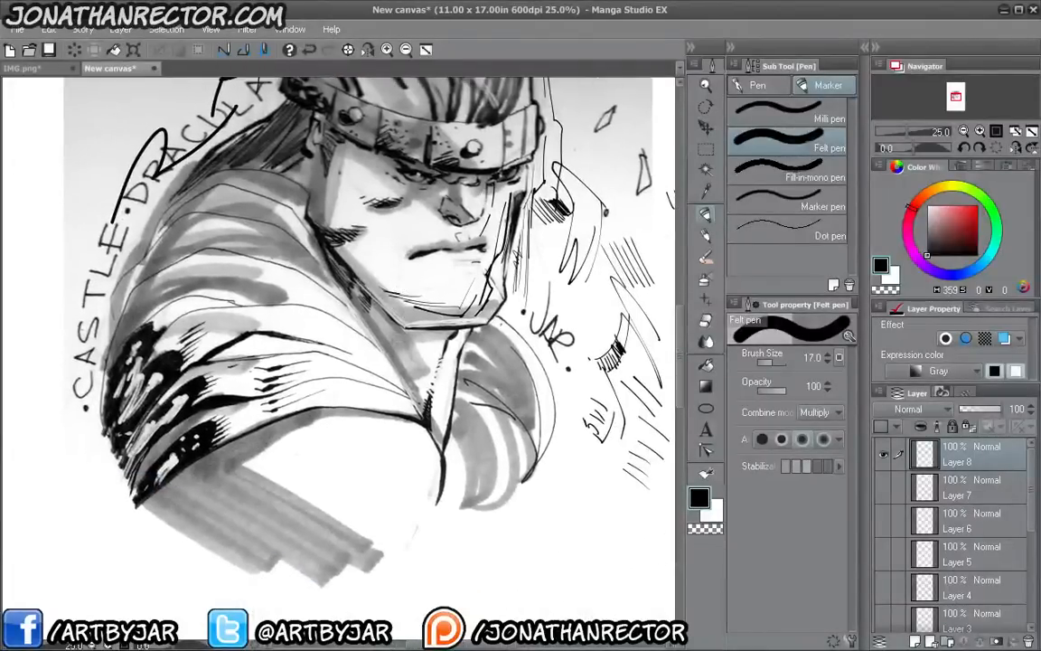
- Ink thick Felt pen lines under the chin and along the collar, and hatch the edge of the white sleeve area
{"action": "mouse_move", "coordinate": [509, 313]}
{"action": "left_mouse_down"}
{"action": "mouse_move", "coordinate": [471, 342]}
{"action": "mouse_move", "coordinate": [467, 374]}
{"action": "left_mouse_up"}
{"action": "left_click_drag", "start_coordinate": [359, 353], "coordinate": [434, 381]}
{"action": "left_click_drag", "start_coordinate": [480, 351], "coordinate": [554, 342]}
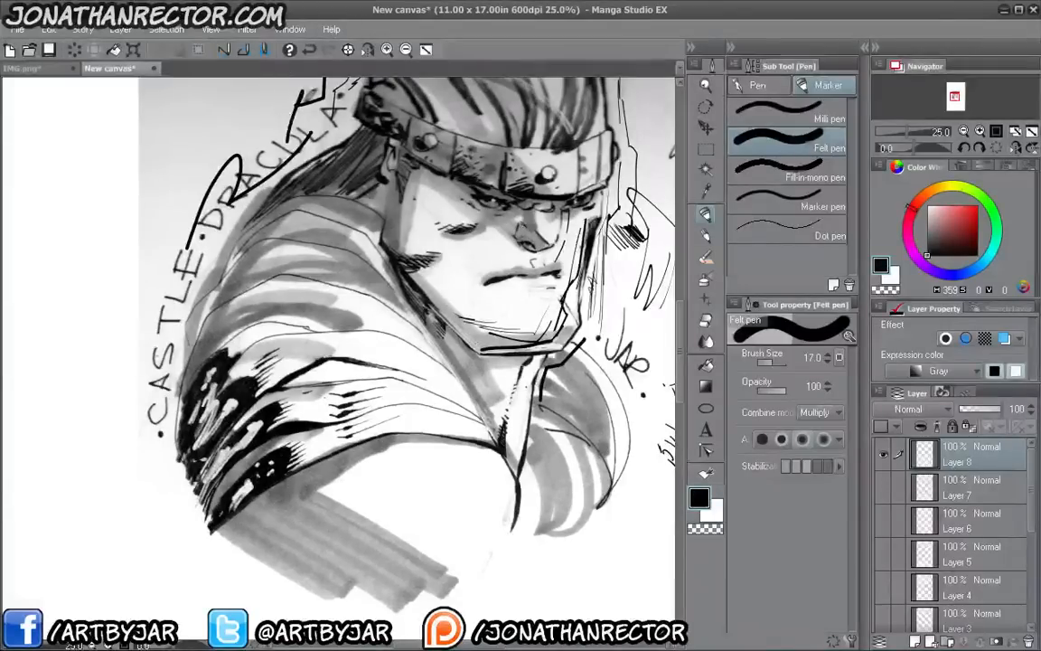
{"action": "left_click_drag", "start_coordinate": [439, 415], "coordinate": [450, 375]}
{"action": "mouse_move", "coordinate": [521, 438]}
{"action": "left_mouse_down"}
{"action": "mouse_move", "coordinate": [518, 490]}
{"action": "mouse_move", "coordinate": [493, 503]}
{"action": "left_mouse_up"}
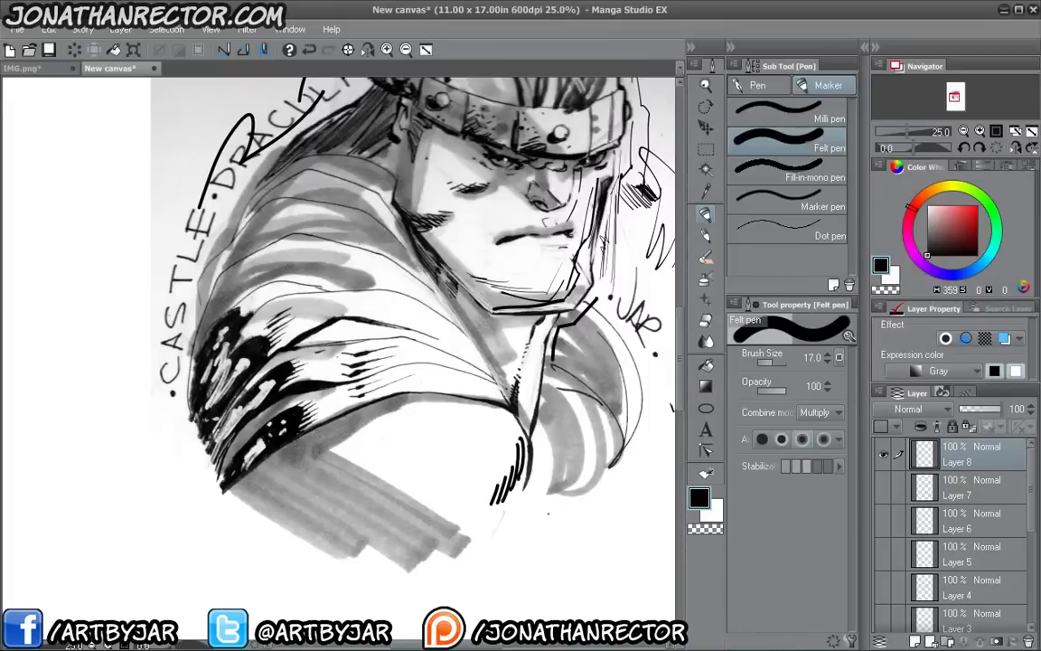
- Draw an angular outline with cross-hatching in the blank area below the figure's far shoulder with the Mapping pen
{"action": "left_click", "coordinate": [756, 86]}
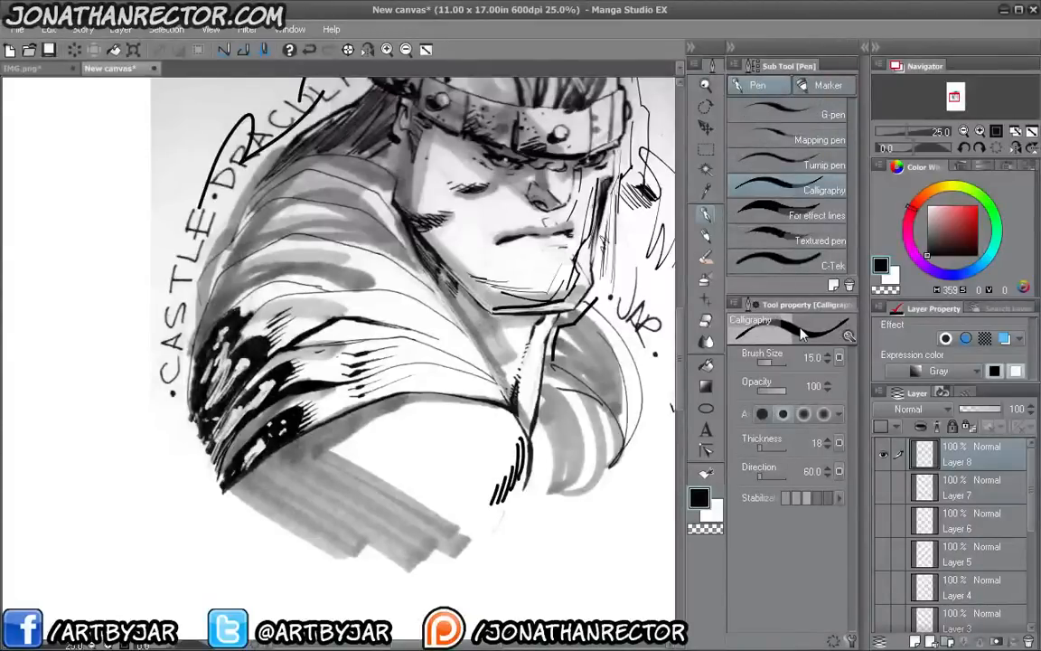
{"action": "left_click", "coordinate": [764, 264]}
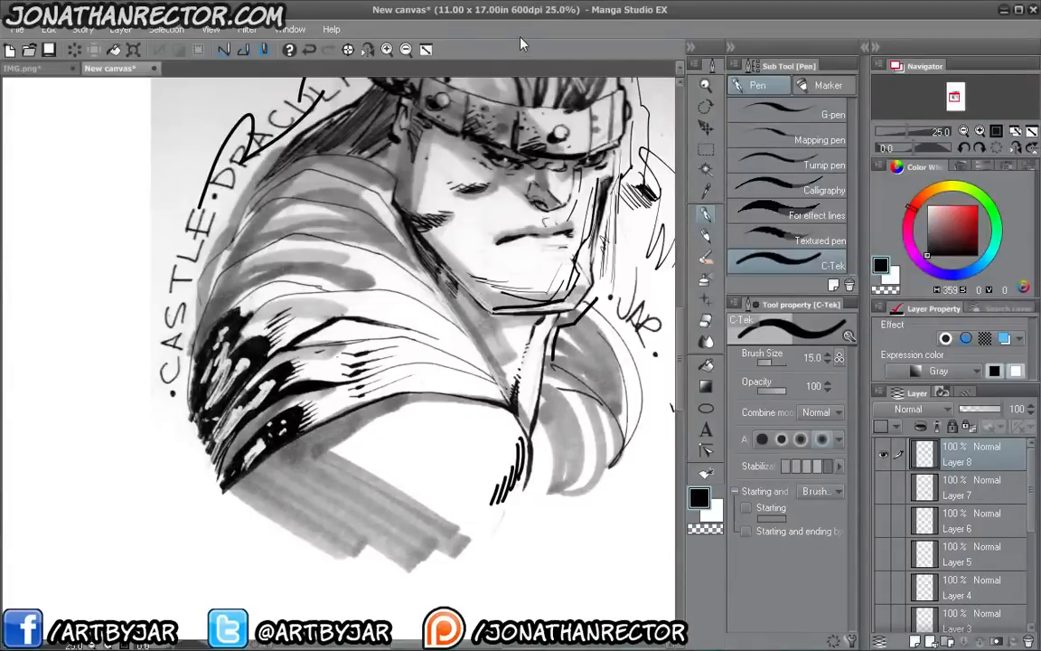
{"action": "left_click", "coordinate": [758, 129]}
{"action": "left_click_drag", "start_coordinate": [514, 357], "coordinate": [390, 279]}
{"action": "mouse_move", "coordinate": [550, 386]}
{"action": "left_mouse_down"}
{"action": "mouse_move", "coordinate": [549, 442]}
{"action": "mouse_move", "coordinate": [519, 476]}
{"action": "left_mouse_up"}
{"action": "mouse_move", "coordinate": [535, 411]}
{"action": "left_mouse_down"}
{"action": "mouse_move", "coordinate": [532, 452]}
{"action": "mouse_move", "coordinate": [492, 496]}
{"action": "left_mouse_up"}
{"action": "left_click_drag", "start_coordinate": [525, 447], "coordinate": [481, 497]}
{"action": "left_click_drag", "start_coordinate": [512, 455], "coordinate": [456, 500]}
{"action": "left_click_drag", "start_coordinate": [482, 470], "coordinate": [433, 505]}
{"action": "left_click_drag", "start_coordinate": [449, 414], "coordinate": [432, 443]}
{"action": "left_click_drag", "start_coordinate": [438, 416], "coordinate": [394, 451]}
{"action": "left_click_drag", "start_coordinate": [395, 424], "coordinate": [370, 446]}
{"action": "left_click_drag", "start_coordinate": [284, 353], "coordinate": [351, 500]}
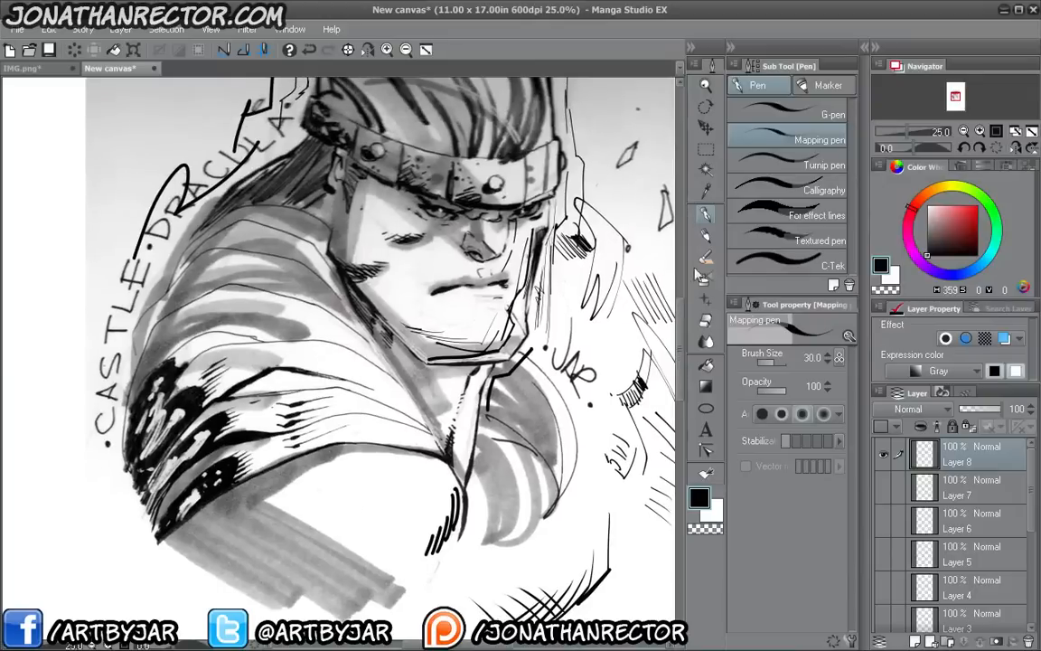
- Draw angular test strokes around the cross-hatching with the For effect lines pen and the Textured pen
{"action": "left_click", "coordinate": [752, 210]}
{"action": "left_click_drag", "start_coordinate": [471, 529], "coordinate": [493, 362]}
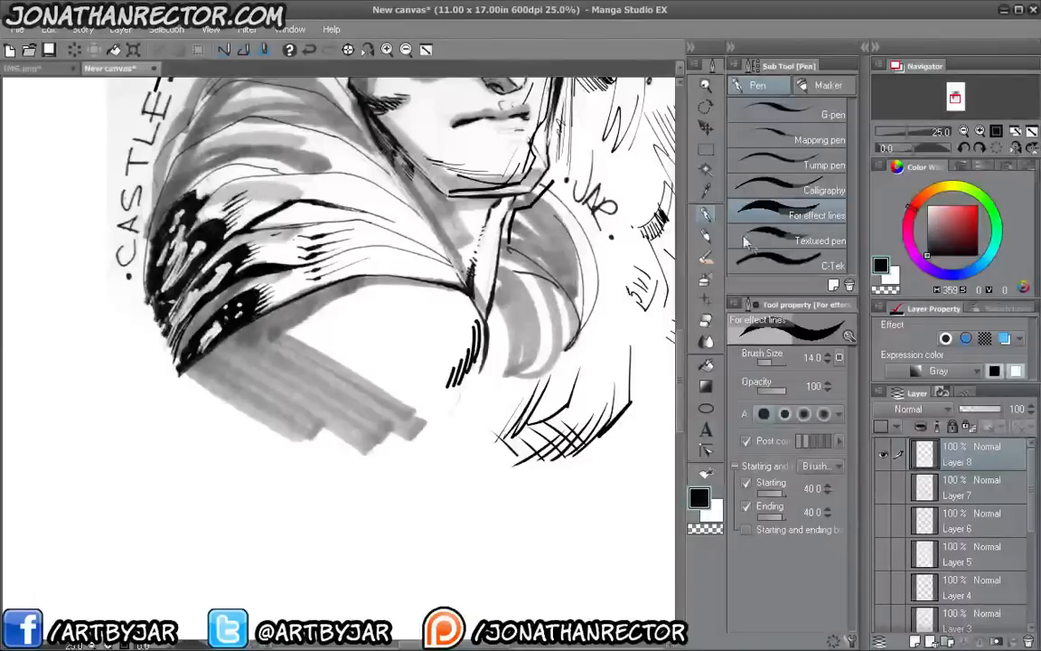
{"action": "left_click", "coordinate": [818, 241]}
{"action": "mouse_move", "coordinate": [663, 389]}
{"action": "left_mouse_down"}
{"action": "mouse_move", "coordinate": [603, 488]}
{"action": "mouse_move", "coordinate": [549, 522]}
{"action": "left_mouse_up"}
{"action": "left_click_drag", "start_coordinate": [614, 460], "coordinate": [568, 509]}
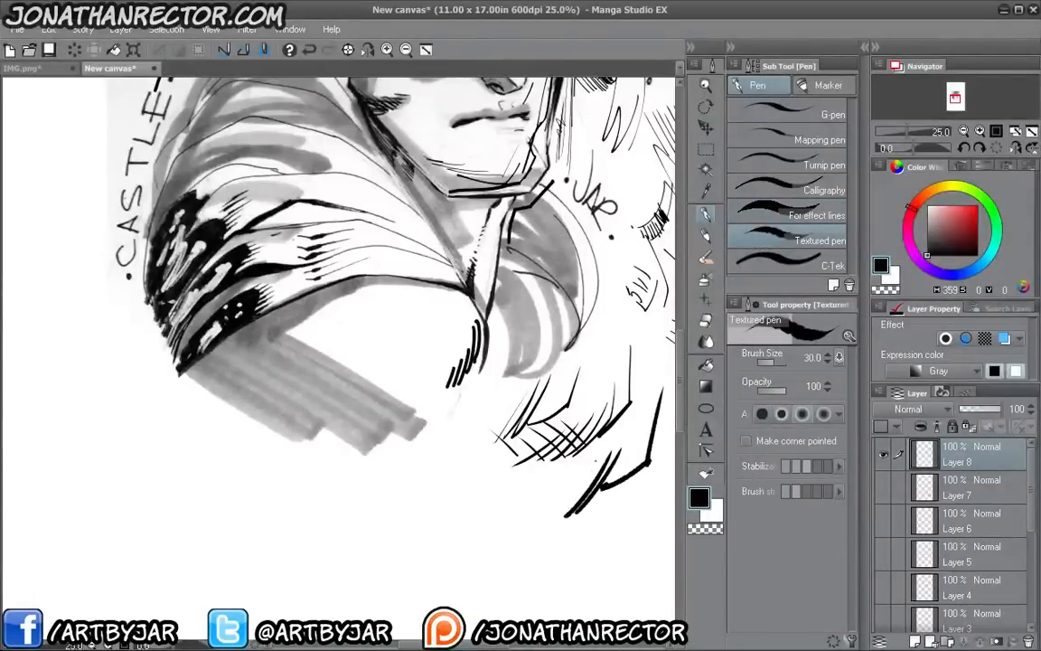
{"action": "left_click_drag", "start_coordinate": [631, 478], "coordinate": [473, 539]}
{"action": "left_click_drag", "start_coordinate": [505, 513], "coordinate": [450, 557]}
{"action": "left_click_drag", "start_coordinate": [470, 525], "coordinate": [443, 552]}
{"action": "left_click_drag", "start_coordinate": [434, 431], "coordinate": [451, 591]}
{"action": "left_click_drag", "start_coordinate": [354, 382], "coordinate": [344, 418]}
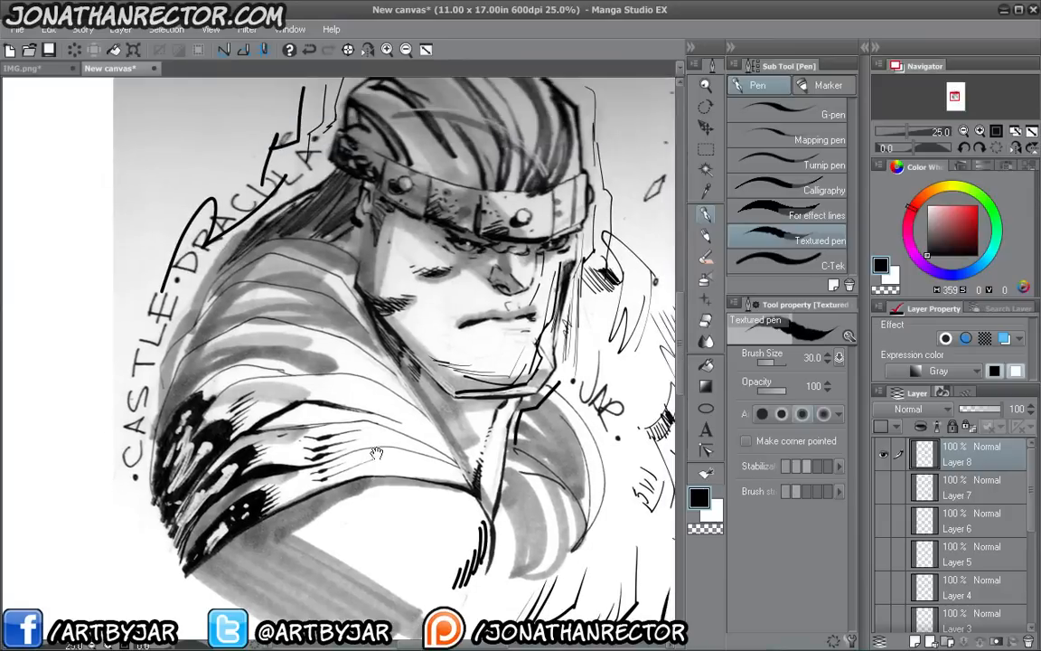
- Thicken the portrait's jawline and cross-hatch the underside of the chin with the Textured pen
{"action": "left_click_drag", "start_coordinate": [354, 289], "coordinate": [412, 357]}
{"action": "left_click_drag", "start_coordinate": [375, 306], "coordinate": [436, 364]}
{"action": "mouse_move", "coordinate": [404, 329]}
{"action": "left_mouse_down"}
{"action": "mouse_move", "coordinate": [439, 361]}
{"action": "mouse_move", "coordinate": [458, 348]}
{"action": "left_mouse_up"}
{"action": "mouse_move", "coordinate": [432, 326]}
{"action": "left_mouse_down"}
{"action": "mouse_move", "coordinate": [465, 346]}
{"action": "mouse_move", "coordinate": [446, 343]}
{"action": "left_mouse_up"}
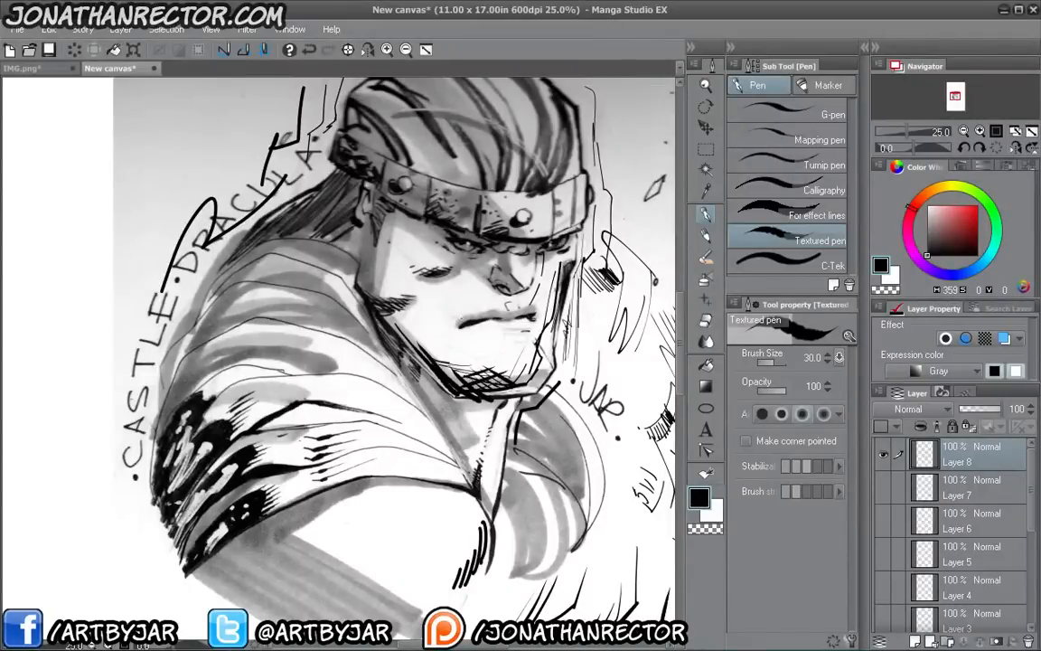
- Add short Textured pen strokes on the cheek and around the corner of the mouth
{"action": "left_click_drag", "start_coordinate": [411, 286], "coordinate": [435, 279]}
{"action": "left_click_drag", "start_coordinate": [459, 316], "coordinate": [483, 311]}
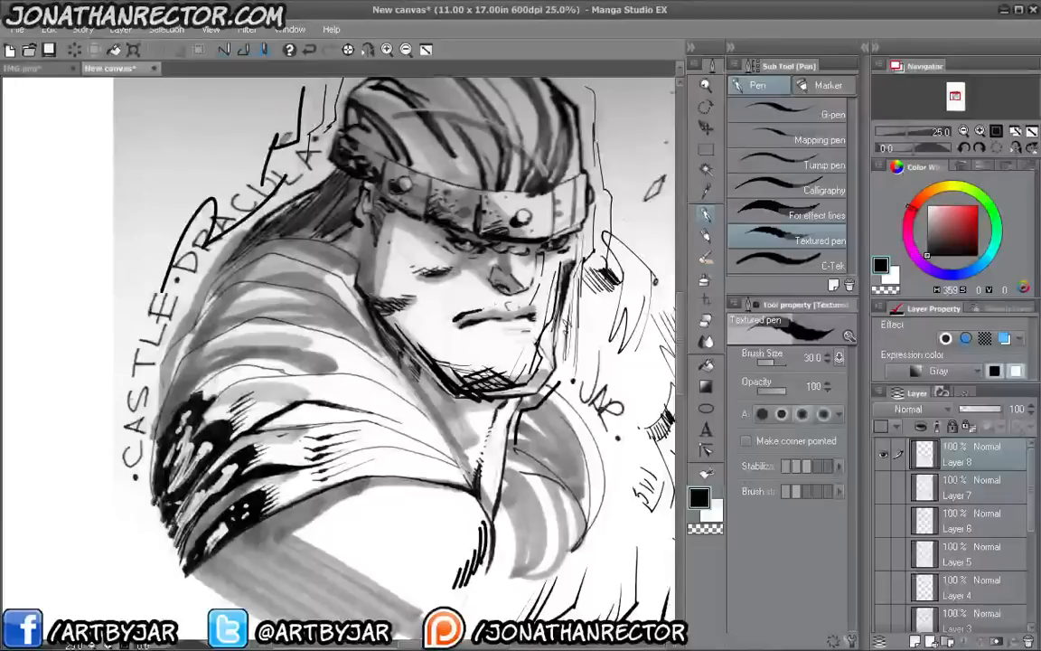
{"action": "left_click_drag", "start_coordinate": [395, 284], "coordinate": [420, 275]}
{"action": "left_click_drag", "start_coordinate": [434, 316], "coordinate": [465, 306]}
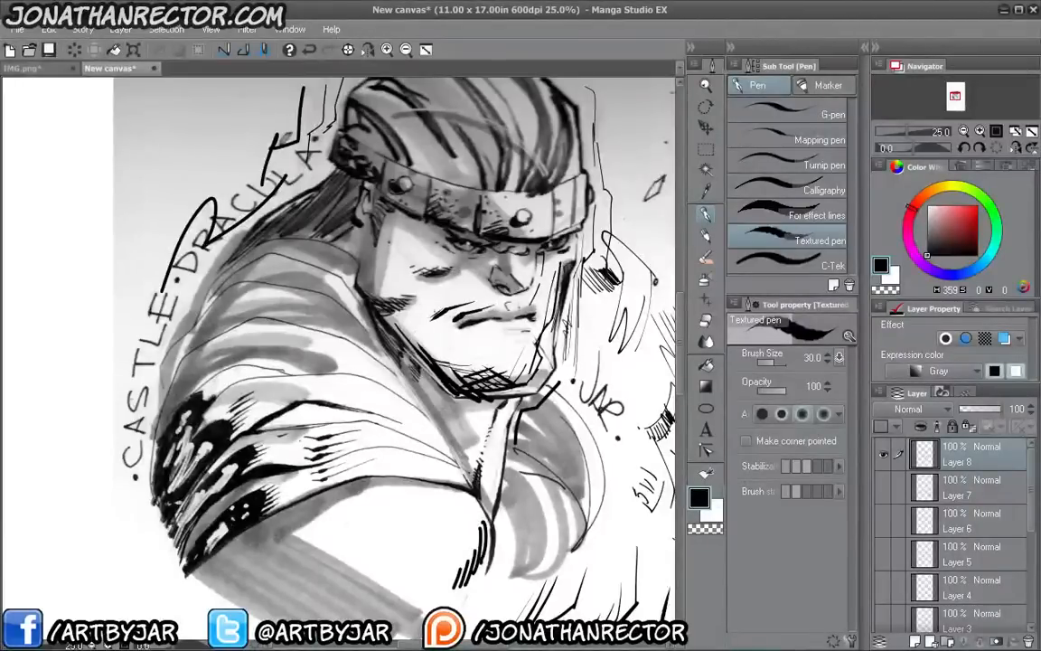
- Ink an angular line from the mouth corner towards the jaw with the Textured pen and inspect its Brush Size effect source settings
{"action": "left_click_drag", "start_coordinate": [303, 228], "coordinate": [293, 289]}
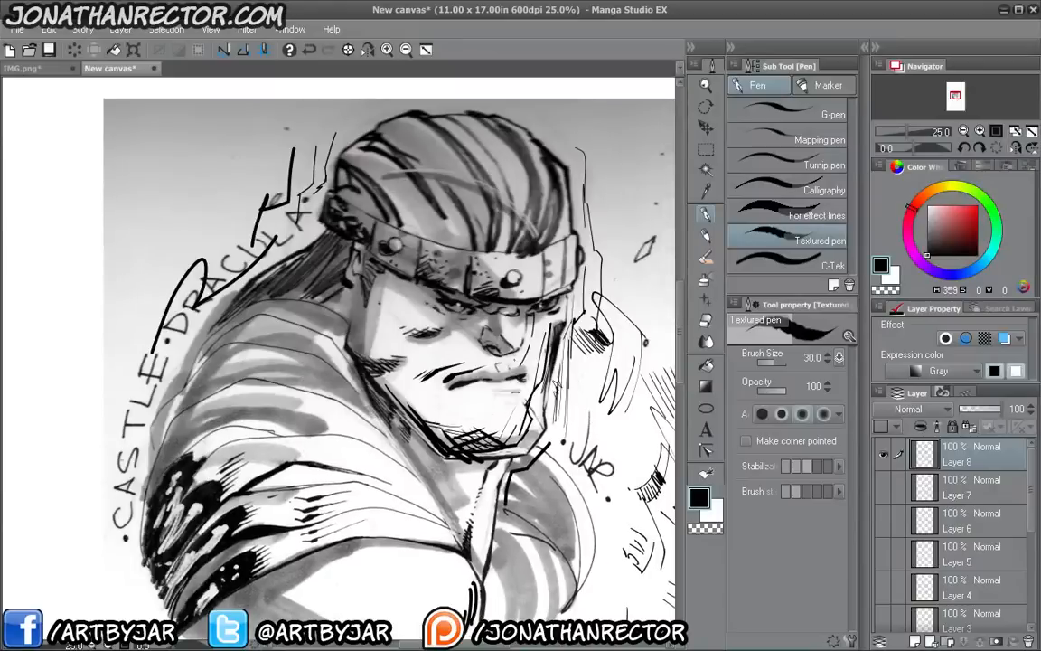
{"action": "mouse_move", "coordinate": [517, 362]}
{"action": "left_mouse_down"}
{"action": "mouse_move", "coordinate": [558, 408]}
{"action": "mouse_move", "coordinate": [539, 434]}
{"action": "left_mouse_up"}
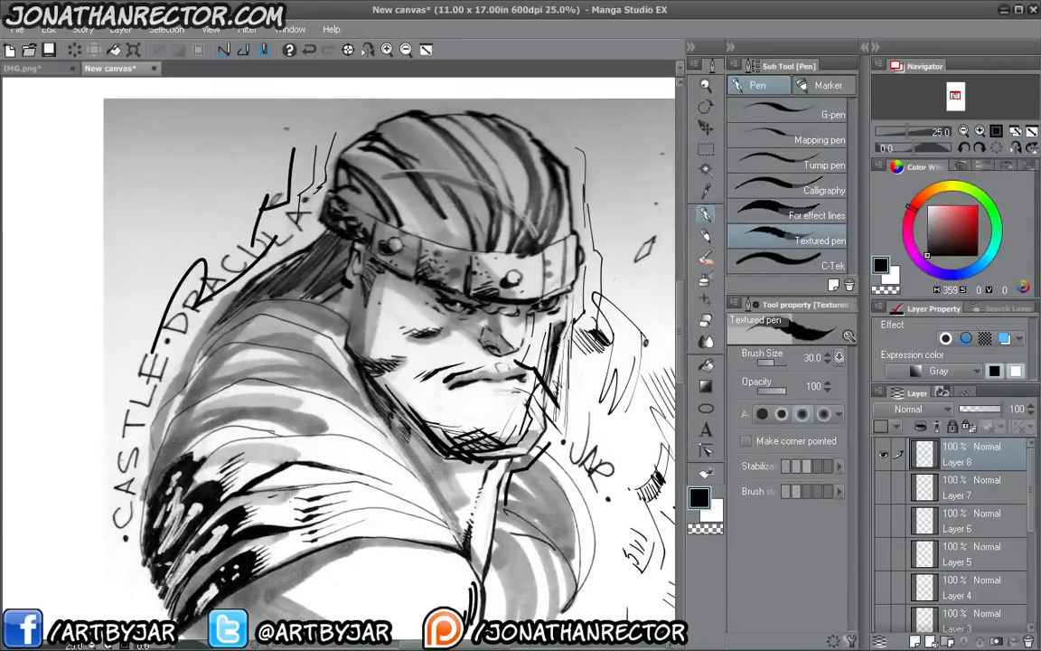
{"action": "left_click", "coordinate": [840, 357]}
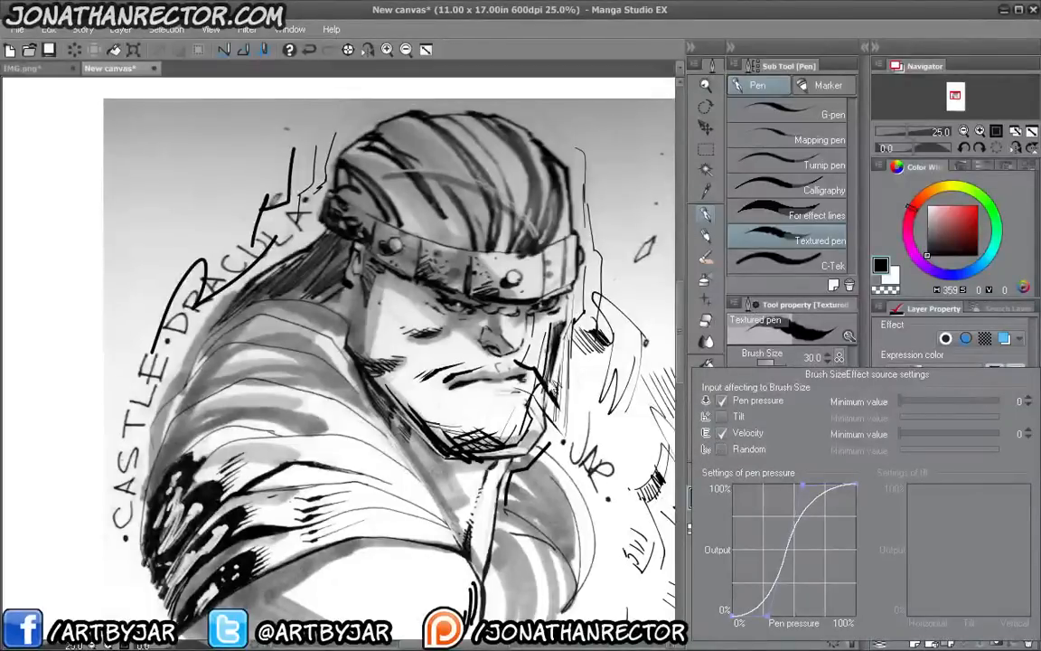
{"action": "left_click", "coordinate": [459, 432]}
{"action": "left_click", "coordinate": [842, 356]}
{"action": "left_click", "coordinate": [543, 380]}
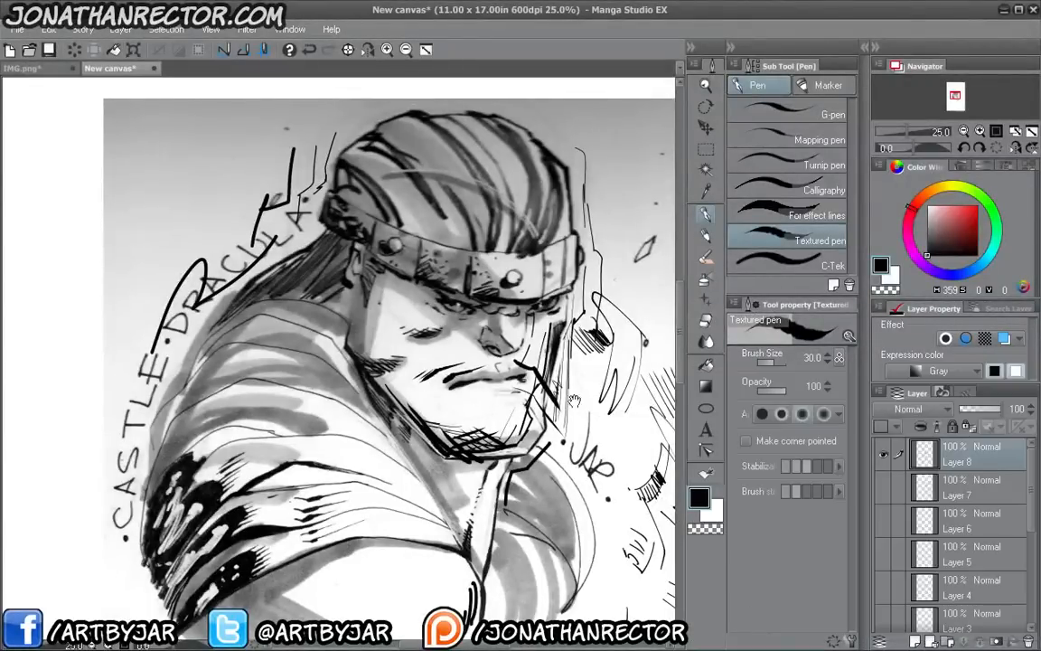
- Set the Velocity minimum value affecting the Textured pen's Brush Size to 100
{"action": "left_click_drag", "start_coordinate": [575, 400], "coordinate": [252, 332]}
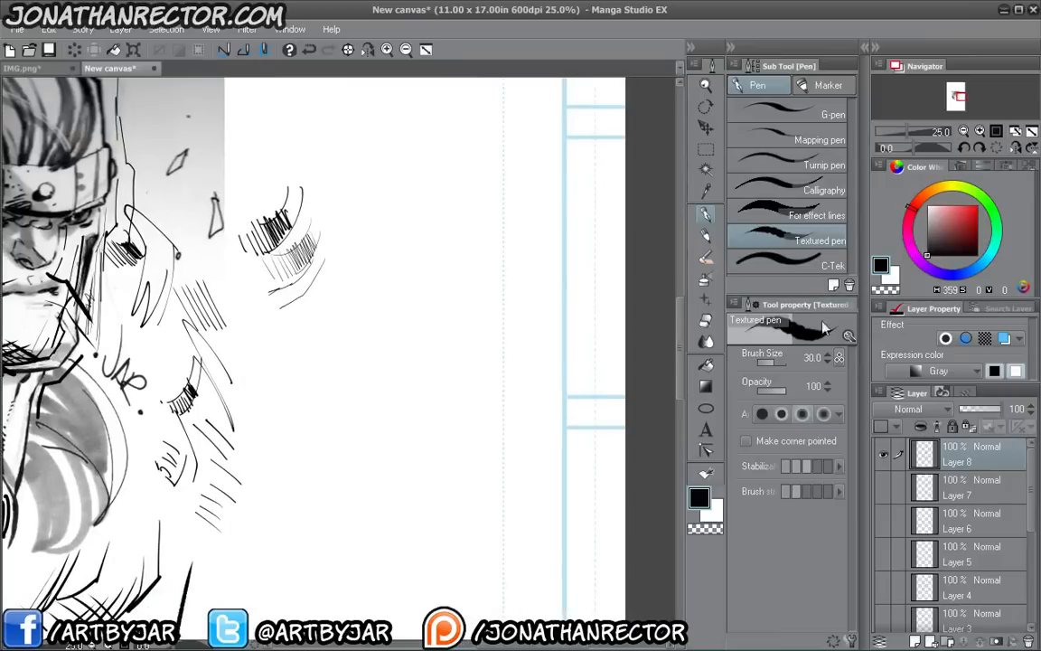
{"action": "left_click", "coordinate": [839, 357]}
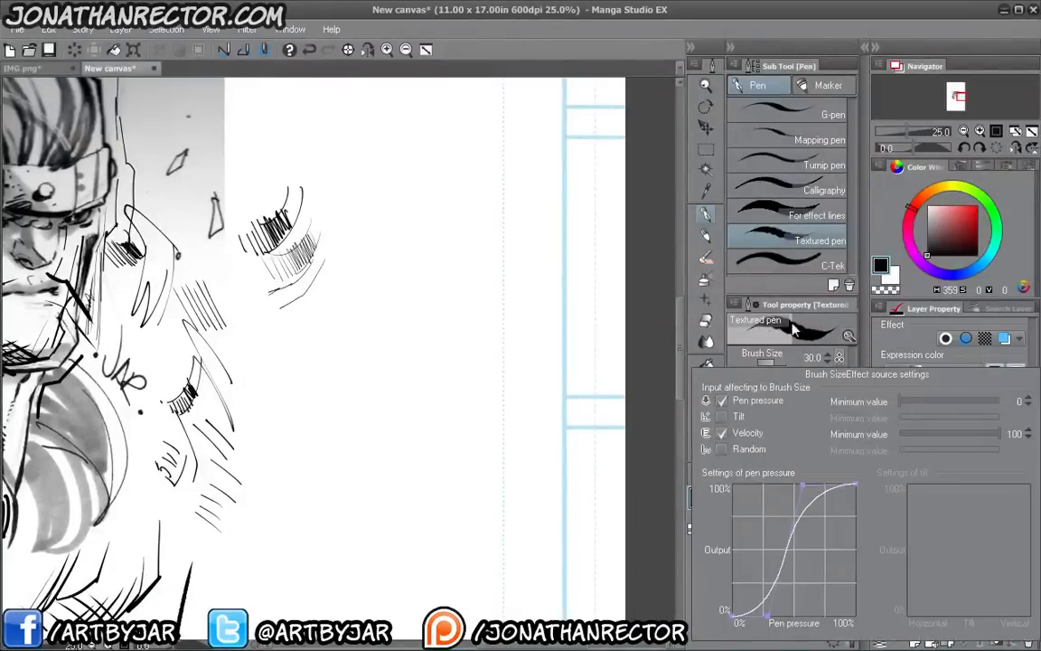
{"action": "left_click", "coordinate": [532, 329]}
- Draw long curved parallel Textured pen strokes in the blank area beside the portrait, with angular and short hatch strokes across their lower end
{"action": "mouse_move", "coordinate": [386, 233]}
{"action": "left_mouse_down"}
{"action": "mouse_move", "coordinate": [570, 387]}
{"action": "mouse_move", "coordinate": [550, 443]}
{"action": "left_mouse_up"}
{"action": "left_click_drag", "start_coordinate": [324, 231], "coordinate": [519, 434]}
{"action": "mouse_move", "coordinate": [294, 270]}
{"action": "left_mouse_down"}
{"action": "mouse_move", "coordinate": [513, 457]}
{"action": "mouse_move", "coordinate": [458, 427]}
{"action": "left_mouse_up"}
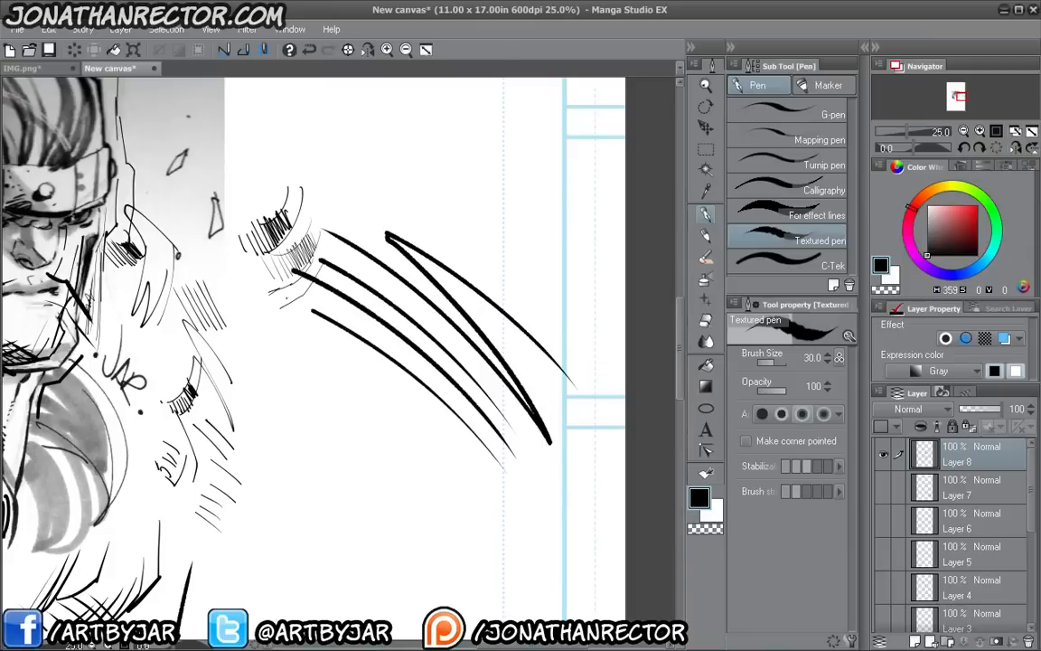
{"action": "left_click_drag", "start_coordinate": [268, 298], "coordinate": [443, 420]}
{"action": "left_click_drag", "start_coordinate": [273, 325], "coordinate": [506, 499]}
{"action": "left_click_drag", "start_coordinate": [398, 324], "coordinate": [394, 471]}
{"action": "mouse_move", "coordinate": [386, 352]}
{"action": "left_mouse_down"}
{"action": "mouse_move", "coordinate": [378, 492]}
{"action": "mouse_move", "coordinate": [351, 497]}
{"action": "left_mouse_up"}
{"action": "left_click_drag", "start_coordinate": [371, 429], "coordinate": [330, 527]}
{"action": "left_click_drag", "start_coordinate": [363, 439], "coordinate": [341, 507]}
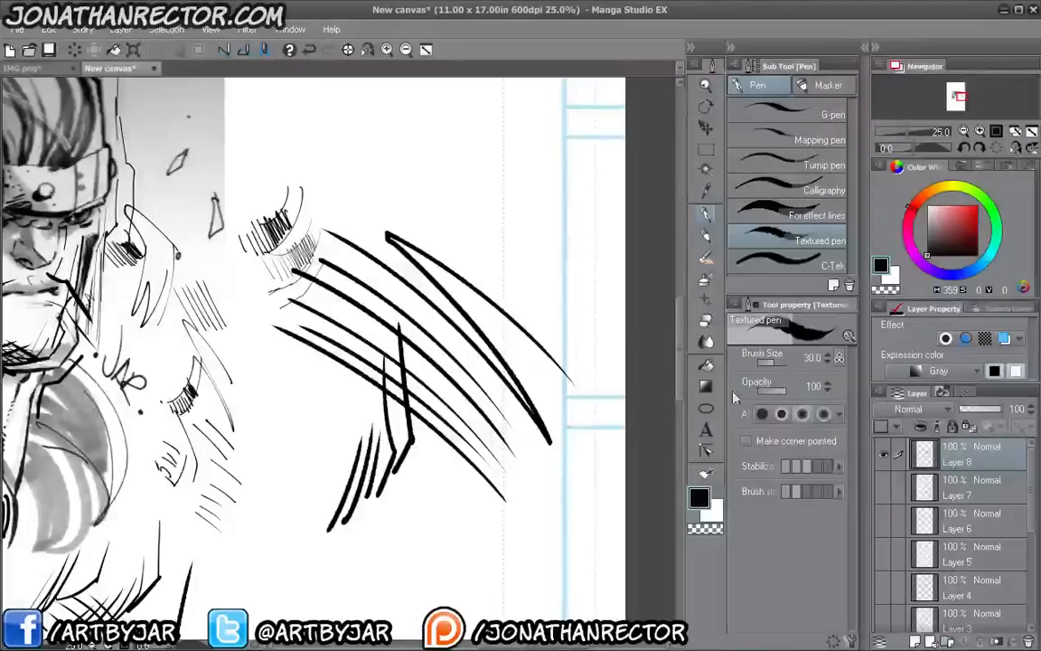
- Set the brush size's Velocity minimum value to 0 and draw quick tapered strokes above and beside the long curved lines
{"action": "left_click", "coordinate": [839, 358]}
{"action": "left_click_drag", "start_coordinate": [411, 176], "coordinate": [452, 212]}
{"action": "left_click_drag", "start_coordinate": [406, 208], "coordinate": [421, 217]}
{"action": "mouse_move", "coordinate": [547, 263]}
{"action": "left_mouse_down"}
{"action": "mouse_move", "coordinate": [586, 293]}
{"action": "mouse_move", "coordinate": [593, 362]}
{"action": "left_mouse_up"}
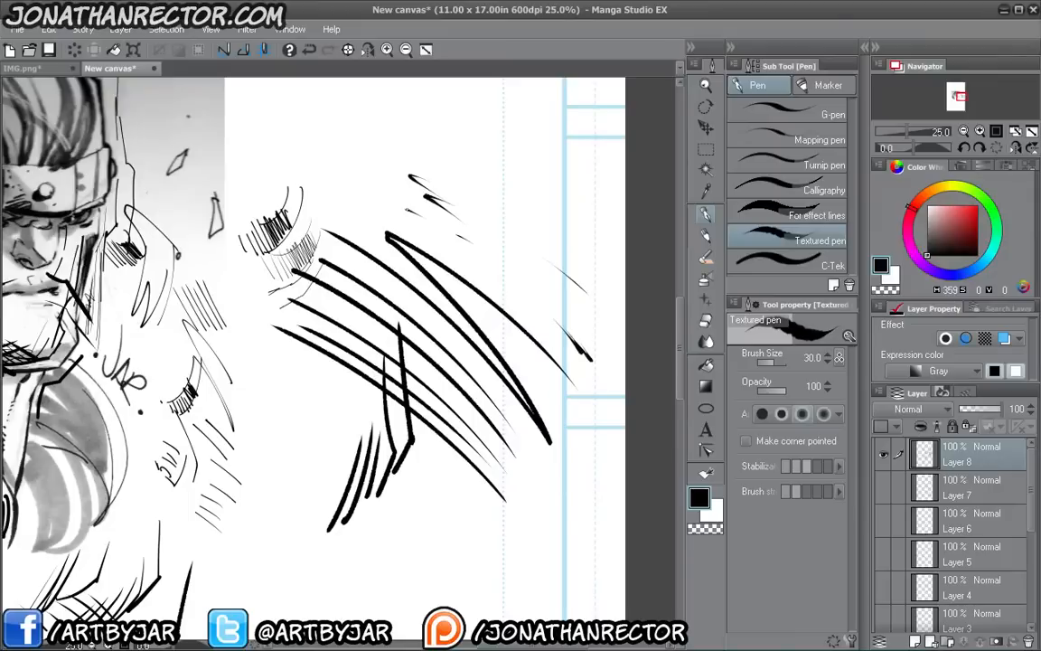
{"action": "mouse_move", "coordinate": [519, 212]}
{"action": "left_mouse_down"}
{"action": "mouse_move", "coordinate": [462, 217]}
{"action": "mouse_move", "coordinate": [507, 262]}
{"action": "mouse_move", "coordinate": [363, 184]}
{"action": "left_mouse_up"}
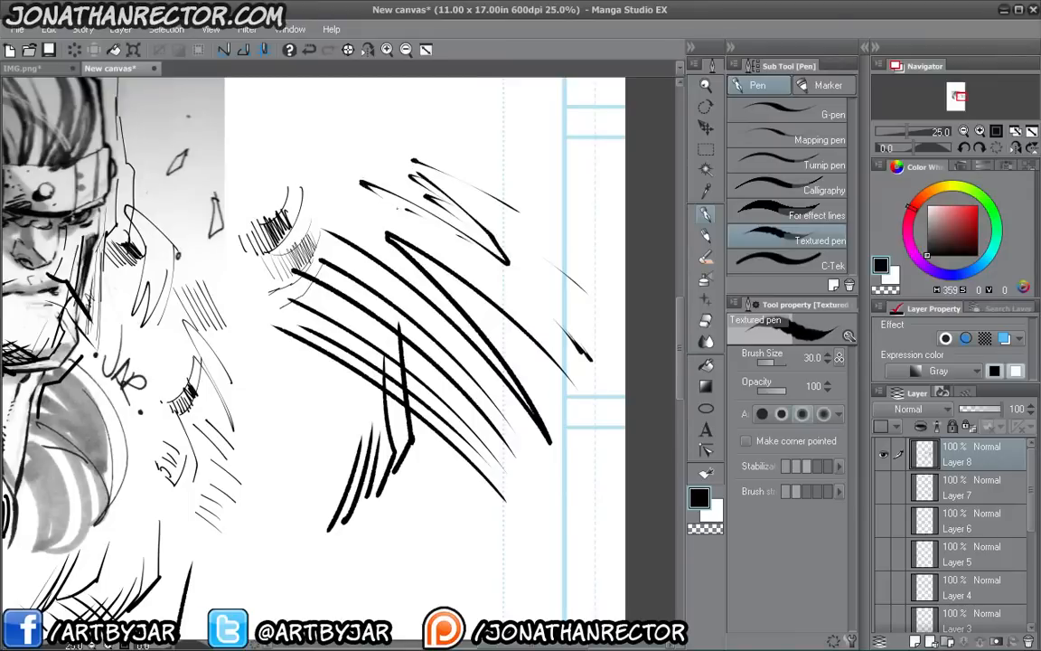
{"action": "left_click_drag", "start_coordinate": [423, 218], "coordinate": [531, 311]}
{"action": "mouse_move", "coordinate": [521, 236]}
{"action": "left_mouse_down"}
{"action": "mouse_move", "coordinate": [534, 282]}
{"action": "mouse_move", "coordinate": [516, 310]}
{"action": "left_mouse_up"}
{"action": "left_click_drag", "start_coordinate": [516, 273], "coordinate": [504, 338]}
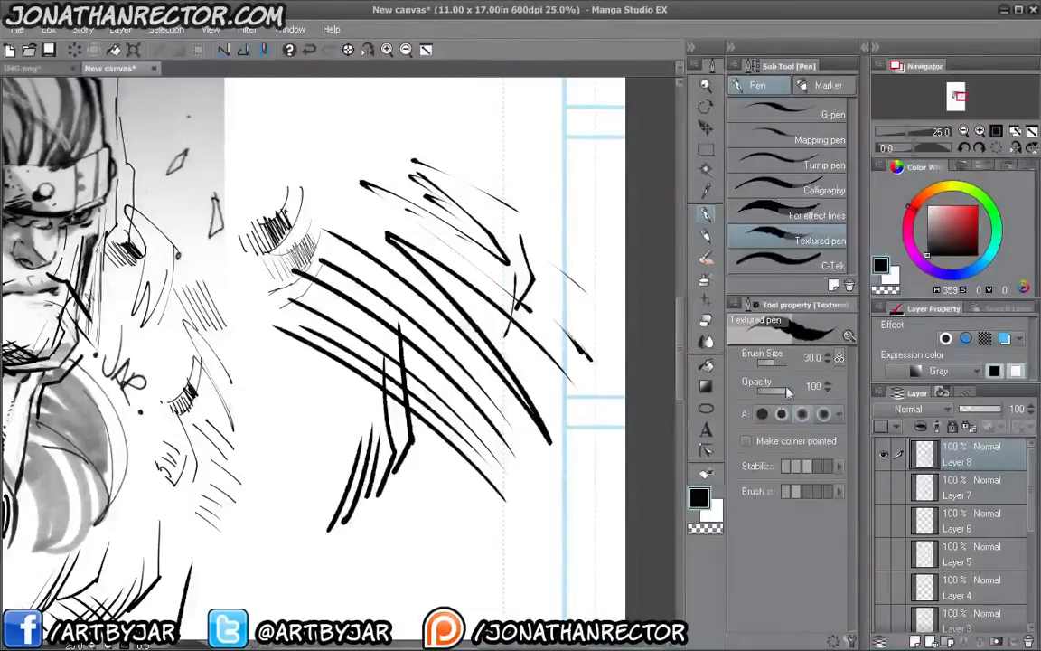
- Set the brush size's Velocity minimum value to 100 and draw curved strokes over the lower part of the test lines
{"action": "left_click", "coordinate": [839, 358]}
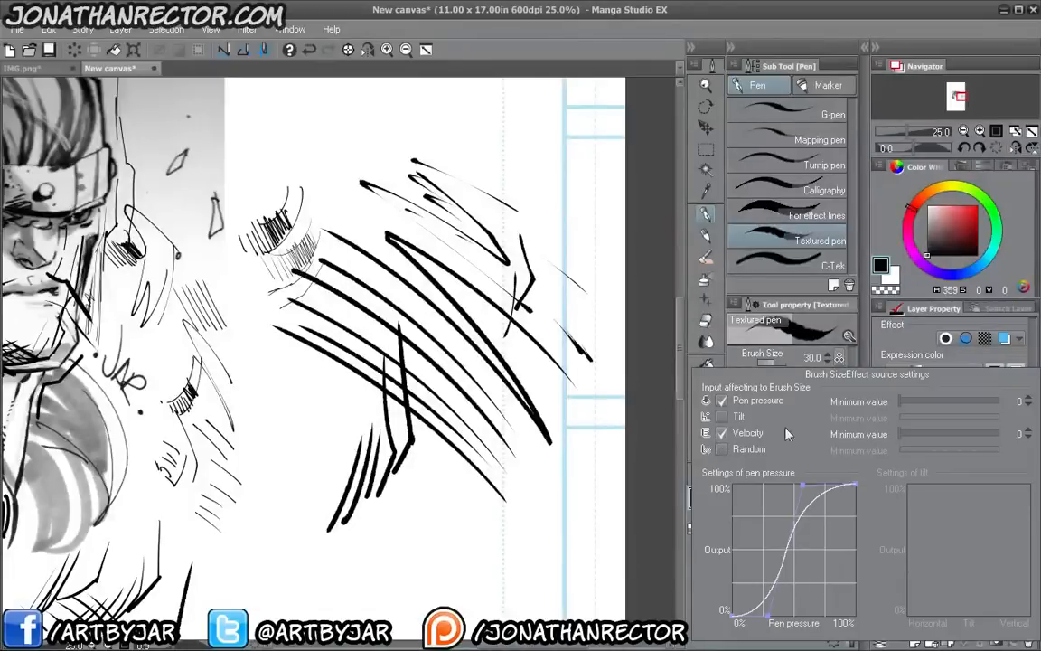
{"action": "left_click_drag", "start_coordinate": [492, 356], "coordinate": [480, 372]}
{"action": "left_click_drag", "start_coordinate": [506, 440], "coordinate": [494, 451]}
{"action": "left_click_drag", "start_coordinate": [367, 354], "coordinate": [498, 443]}
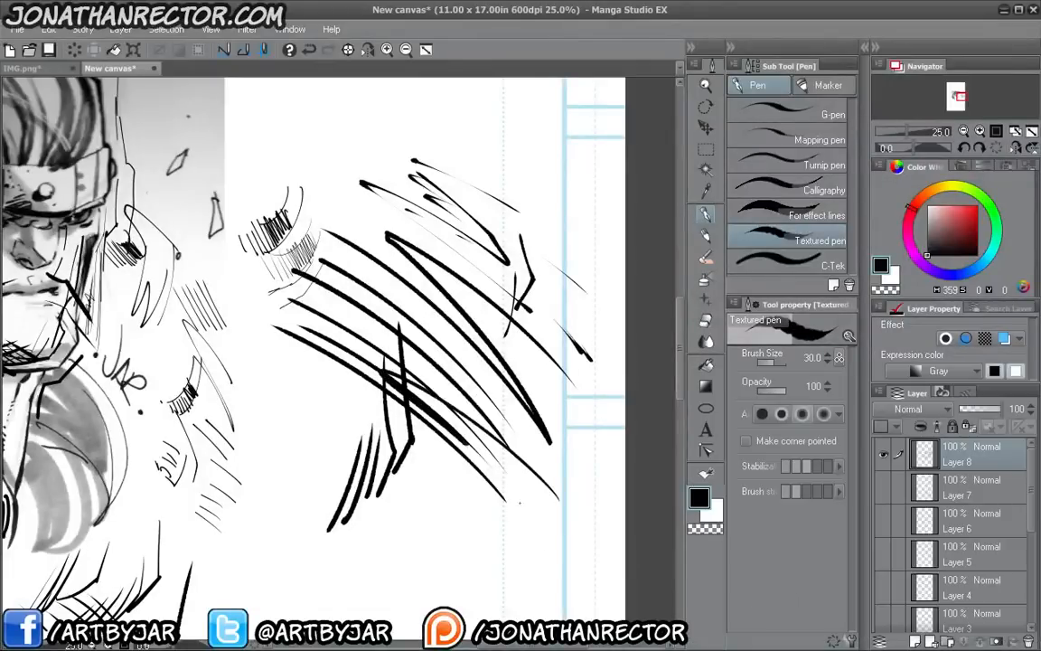
{"action": "mouse_move", "coordinate": [371, 378]}
{"action": "left_mouse_down"}
{"action": "mouse_move", "coordinate": [548, 560]}
{"action": "mouse_move", "coordinate": [441, 468]}
{"action": "left_mouse_up"}
- Try a Pen pressure minimum value of 87, reset it to 0, and add diagonal hatch strokes at the bottom of the test lines
{"action": "left_click", "coordinate": [839, 358]}
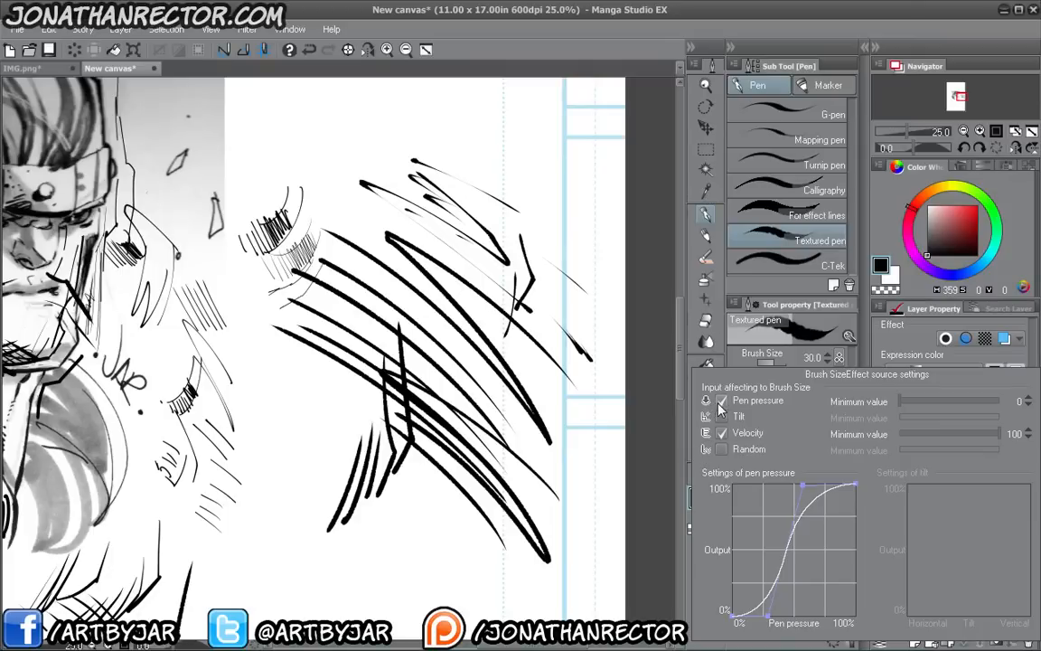
{"action": "left_click_drag", "start_coordinate": [902, 401], "coordinate": [945, 405]}
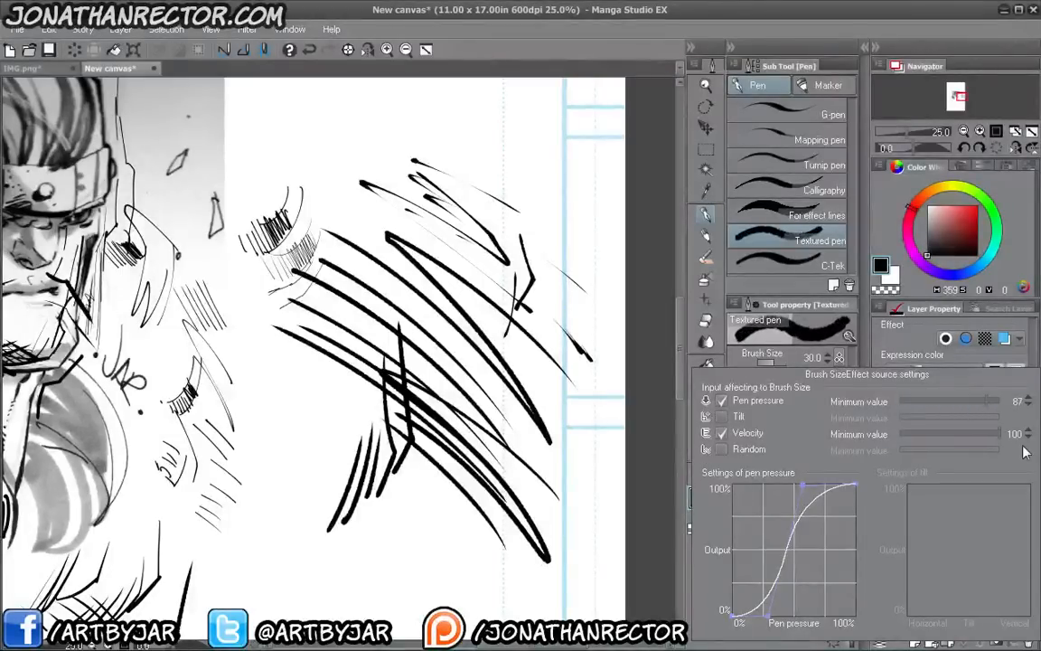
{"action": "left_click", "coordinate": [482, 490]}
{"action": "mouse_move", "coordinate": [496, 561]}
{"action": "left_mouse_down"}
{"action": "mouse_move", "coordinate": [391, 491]}
{"action": "mouse_move", "coordinate": [455, 575]}
{"action": "mouse_move", "coordinate": [349, 497]}
{"action": "left_mouse_up"}
{"action": "left_click", "coordinate": [840, 359]}
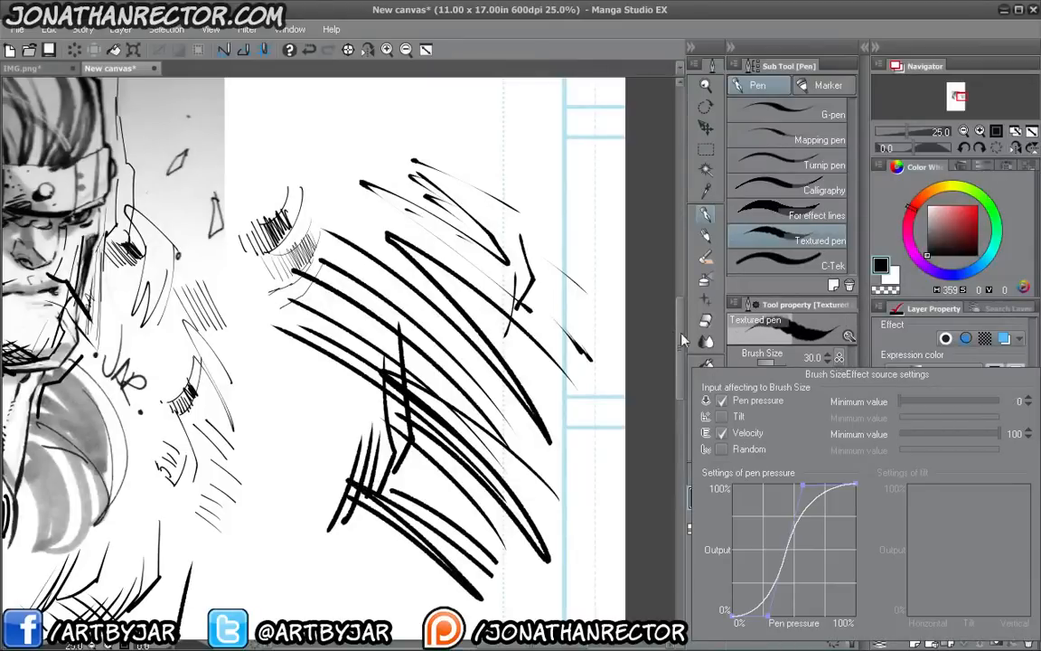
{"action": "left_click", "coordinate": [631, 314]}
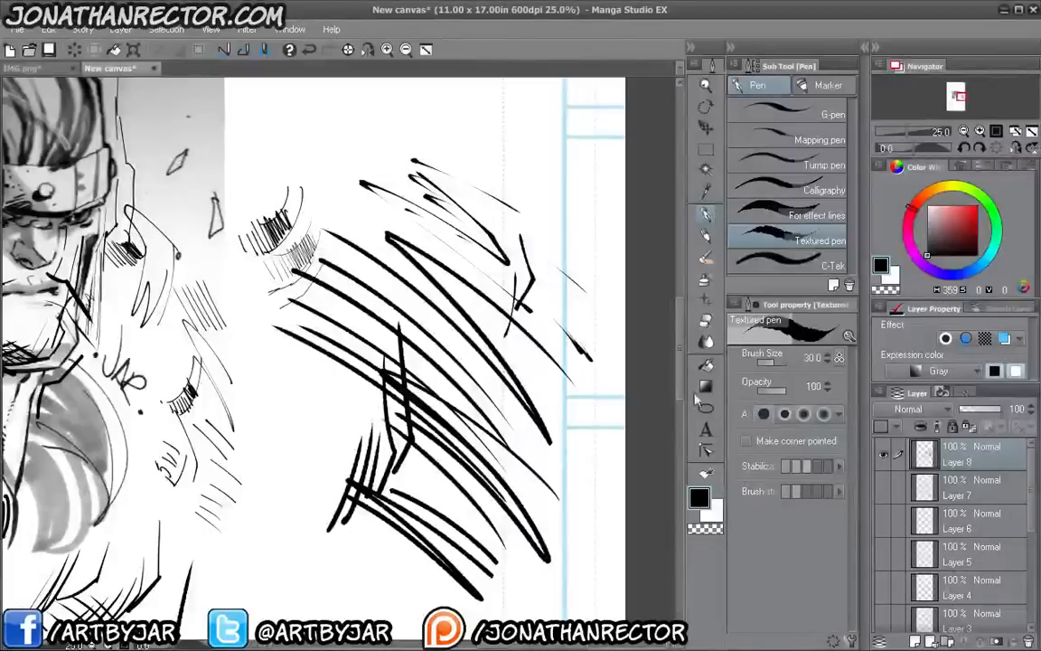
- Draw a cluster of curved Textured pen strokes at the top of the blank area above the earlier test lines
{"action": "mouse_move", "coordinate": [382, 127]}
{"action": "left_mouse_down"}
{"action": "mouse_move", "coordinate": [570, 239]}
{"action": "mouse_move", "coordinate": [500, 204]}
{"action": "left_mouse_up"}
{"action": "left_click_drag", "start_coordinate": [370, 90], "coordinate": [570, 167]}
{"action": "left_click_drag", "start_coordinate": [385, 80], "coordinate": [517, 139]}
{"action": "left_click_drag", "start_coordinate": [319, 94], "coordinate": [494, 148]}
- Draw thick angular and curved Textured pen strokes along the outer edge of the test lines, near the blue page guides
{"action": "mouse_move", "coordinate": [479, 358]}
{"action": "left_mouse_down"}
{"action": "mouse_move", "coordinate": [524, 407]}
{"action": "mouse_move", "coordinate": [583, 520]}
{"action": "left_mouse_up"}
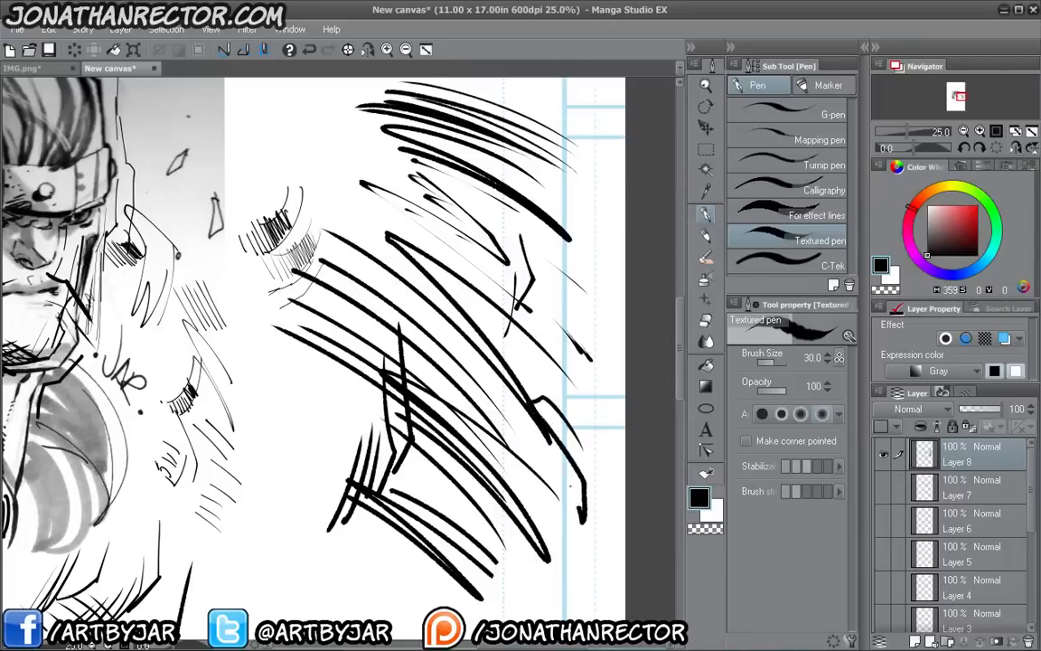
{"action": "left_click_drag", "start_coordinate": [438, 362], "coordinate": [525, 465]}
{"action": "left_click_drag", "start_coordinate": [389, 335], "coordinate": [502, 447]}
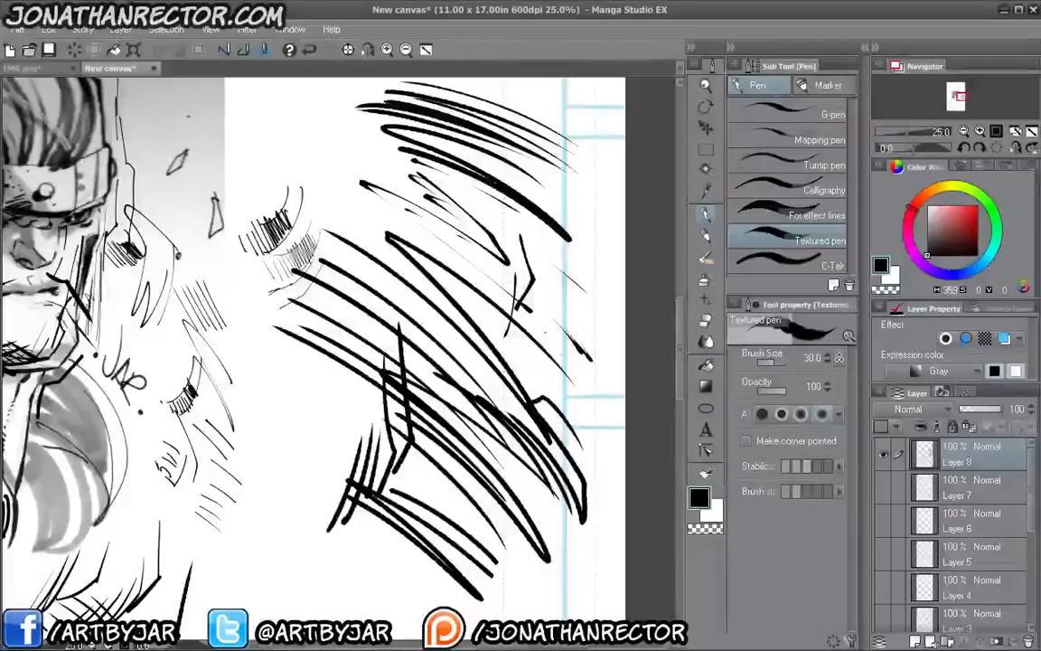
{"action": "left_click_drag", "start_coordinate": [521, 305], "coordinate": [594, 461]}
{"action": "left_click_drag", "start_coordinate": [565, 334], "coordinate": [597, 491]}
{"action": "left_click_drag", "start_coordinate": [596, 414], "coordinate": [593, 521]}
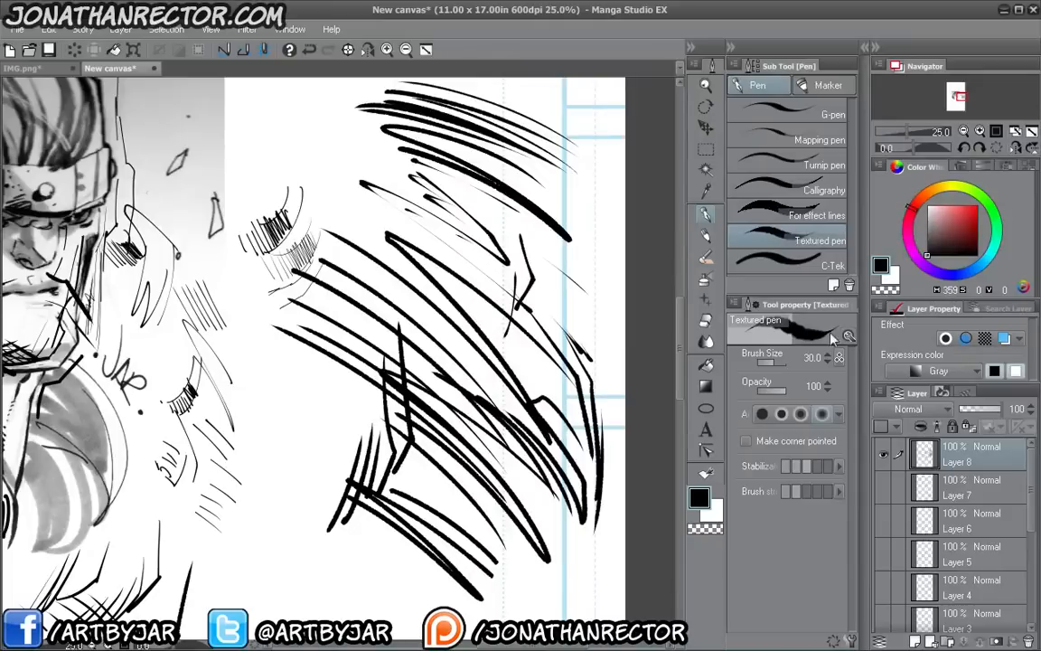
{"action": "left_click", "coordinate": [734, 306]}
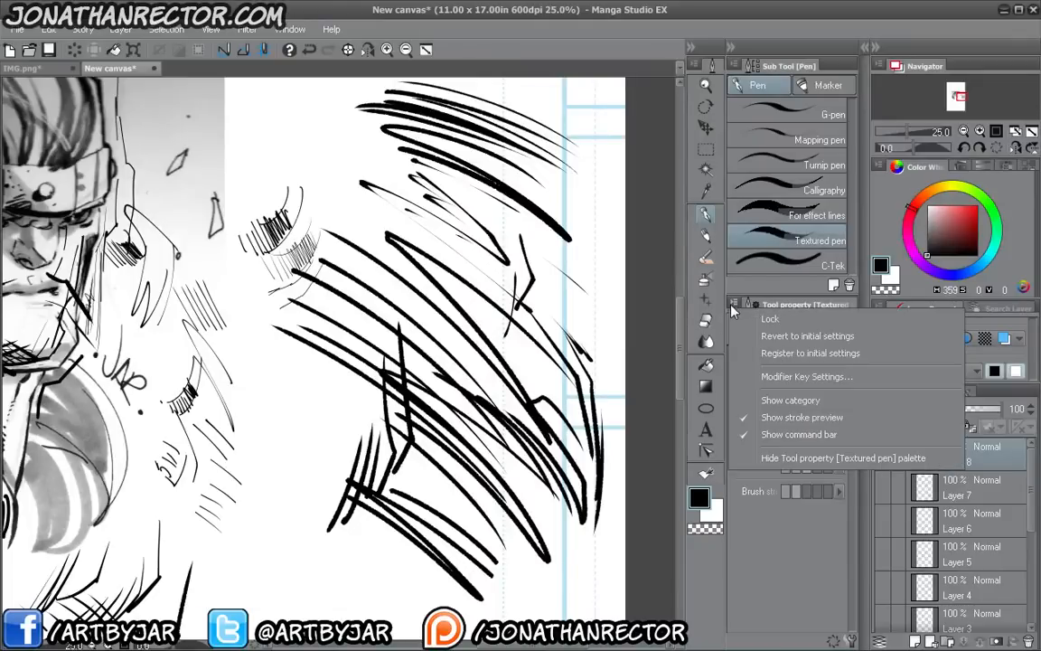
{"action": "left_click", "coordinate": [800, 376]}
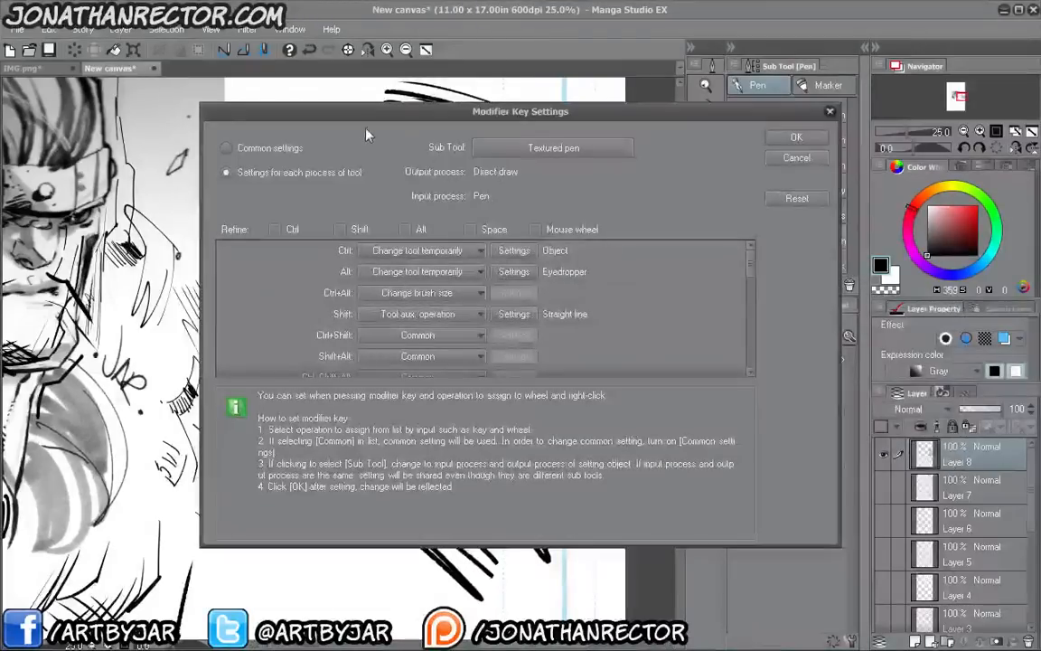
{"action": "left_click", "coordinate": [790, 159]}
- Review the Textured pen's Sub Tool Detail categories, including Brush shape presets, Ink, Correction, Border of watercolor and Spraying effect
{"action": "left_click", "coordinate": [851, 640]}
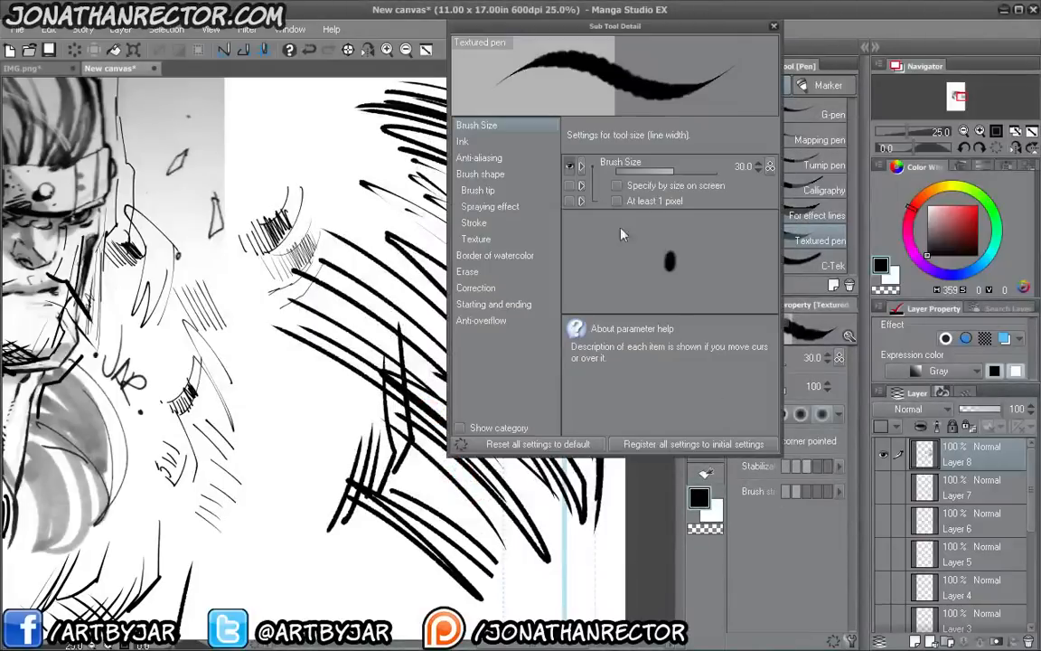
{"action": "left_click", "coordinate": [467, 181]}
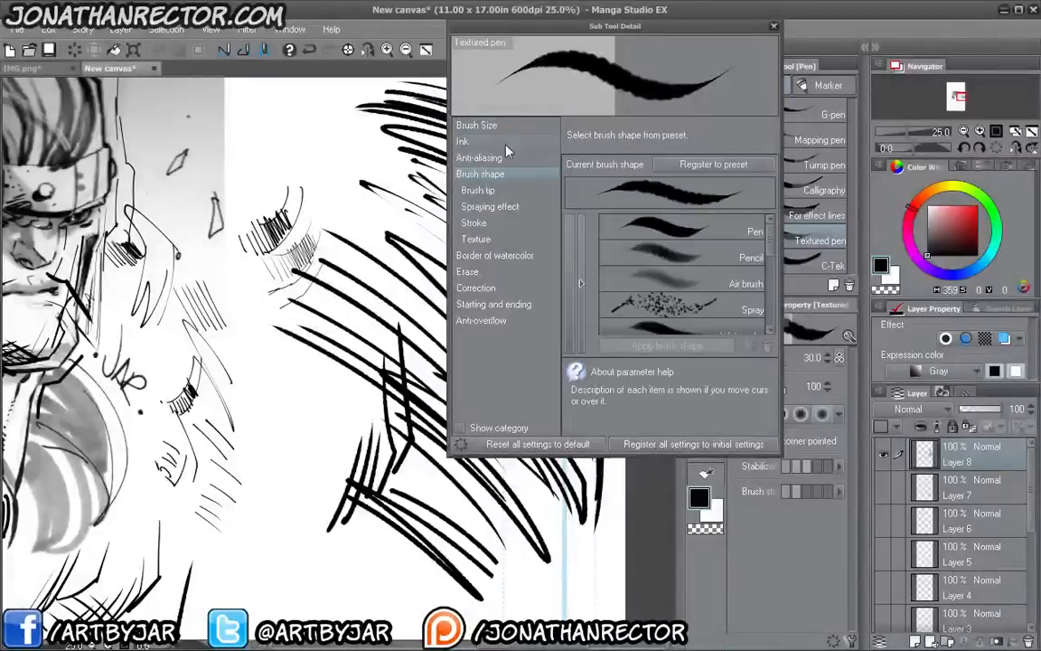
{"action": "left_click_drag", "start_coordinate": [772, 246], "coordinate": [771, 278]}
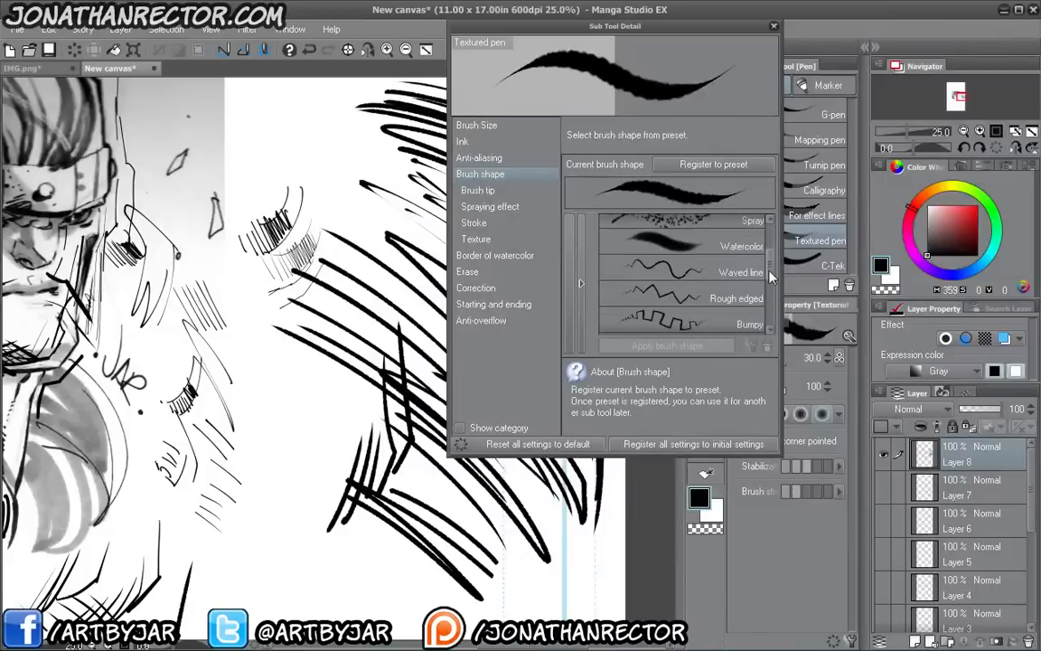
{"action": "left_click", "coordinate": [463, 138]}
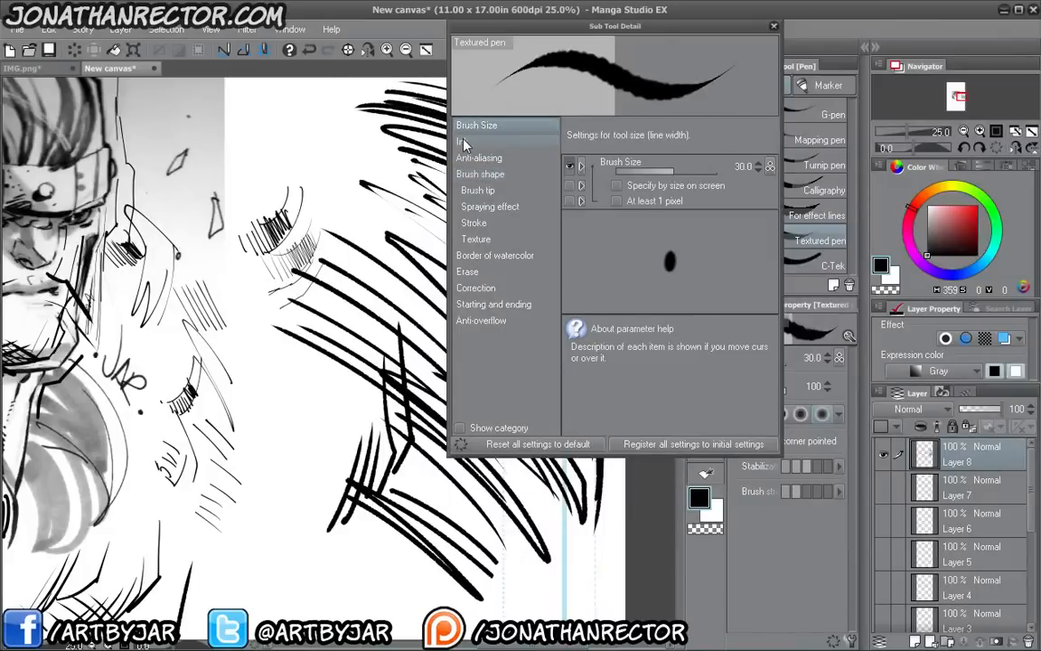
{"action": "left_click", "coordinate": [463, 145]}
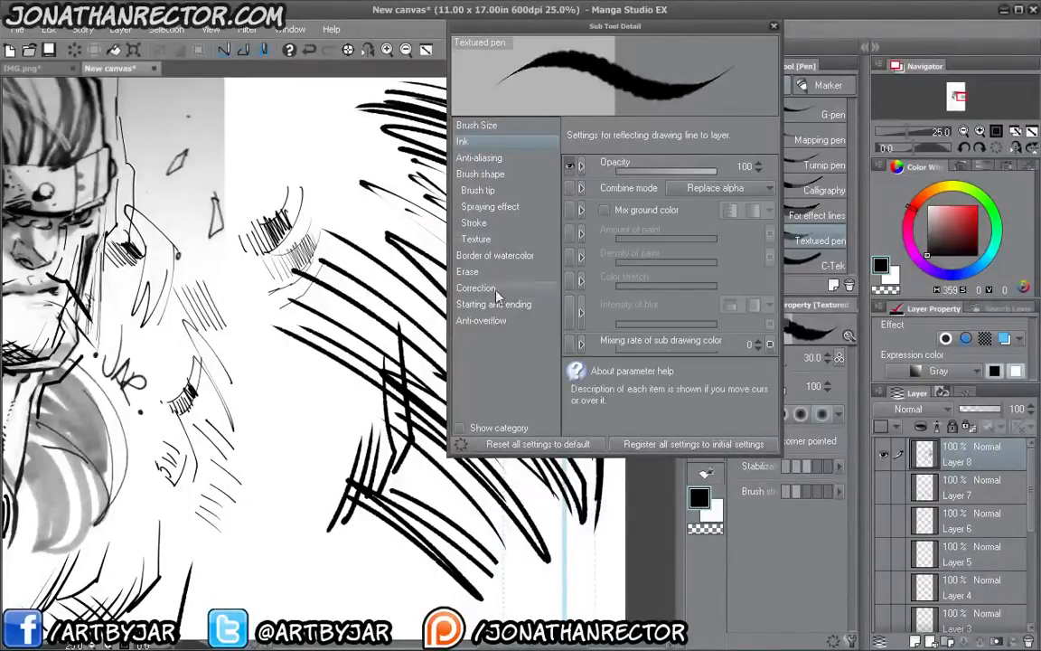
{"action": "left_click", "coordinate": [465, 321]}
{"action": "left_click", "coordinate": [469, 305]}
{"action": "left_click", "coordinate": [466, 287]}
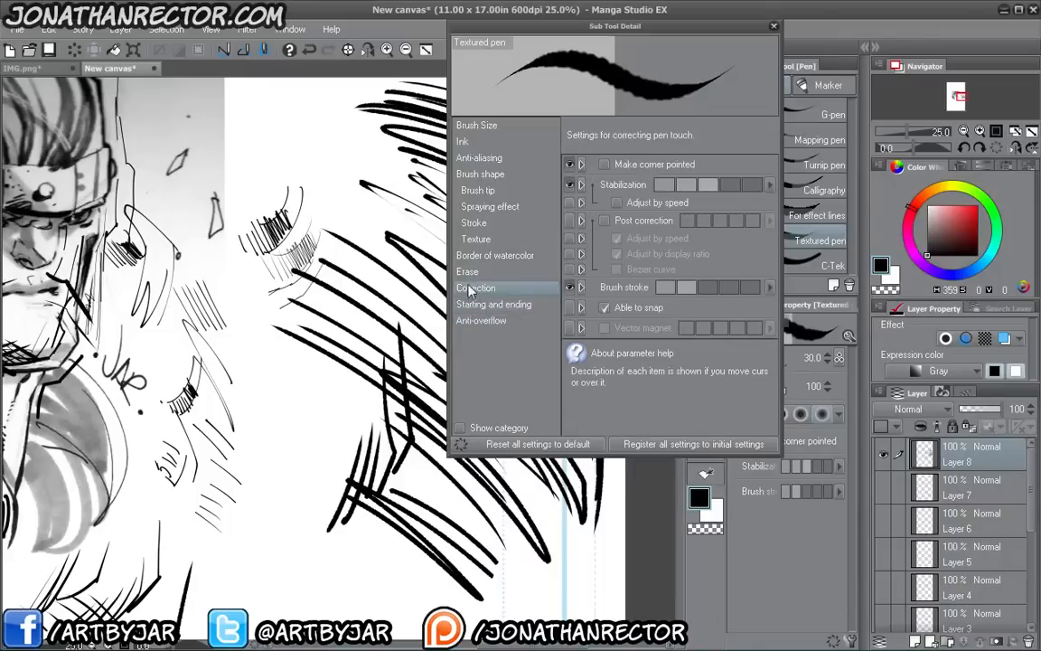
{"action": "left_click", "coordinate": [462, 270]}
{"action": "left_click", "coordinate": [461, 256]}
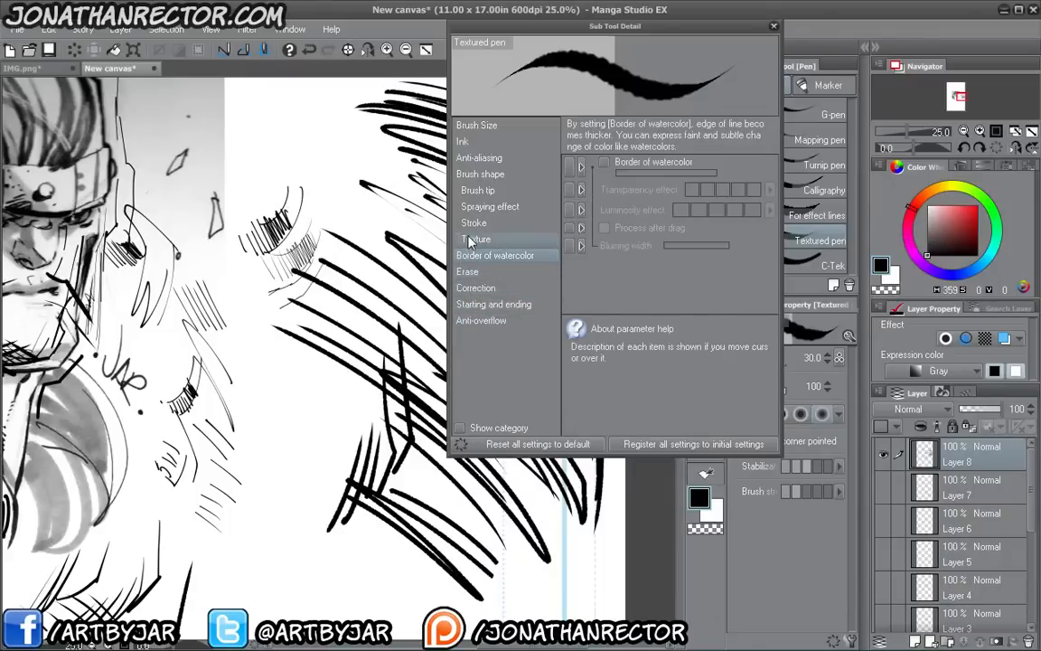
{"action": "left_click", "coordinate": [472, 239]}
{"action": "left_click", "coordinate": [471, 225]}
{"action": "left_click", "coordinate": [470, 207]}
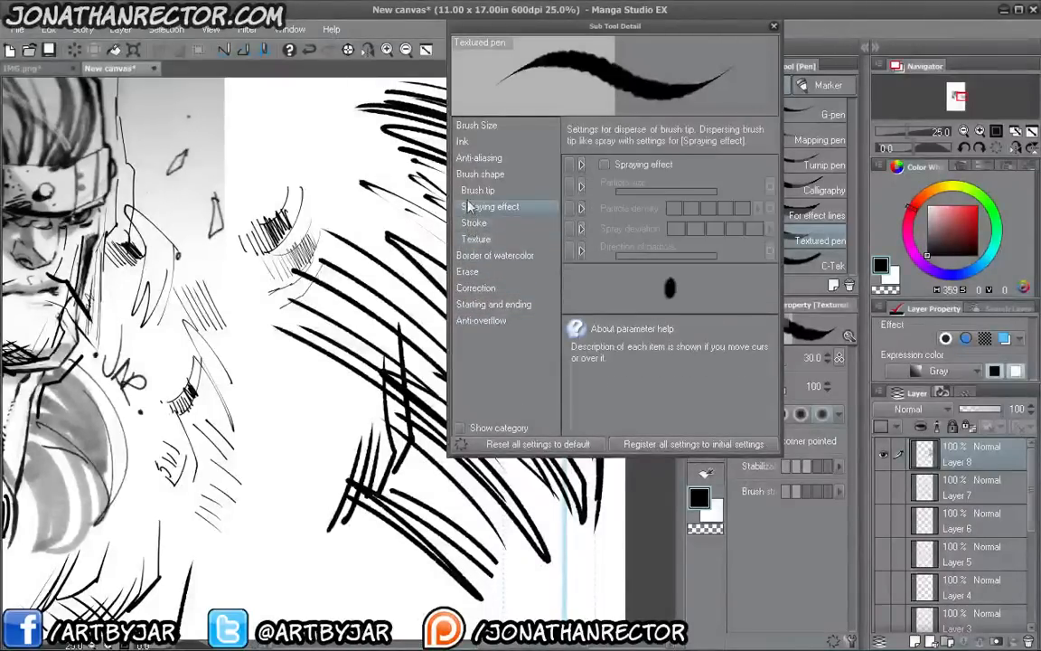
- Set the Textured pen's Stroke Gap to the two-circle spacing preset and draw cross-hatching around the lower end of the test lines
{"action": "left_click", "coordinate": [473, 224]}
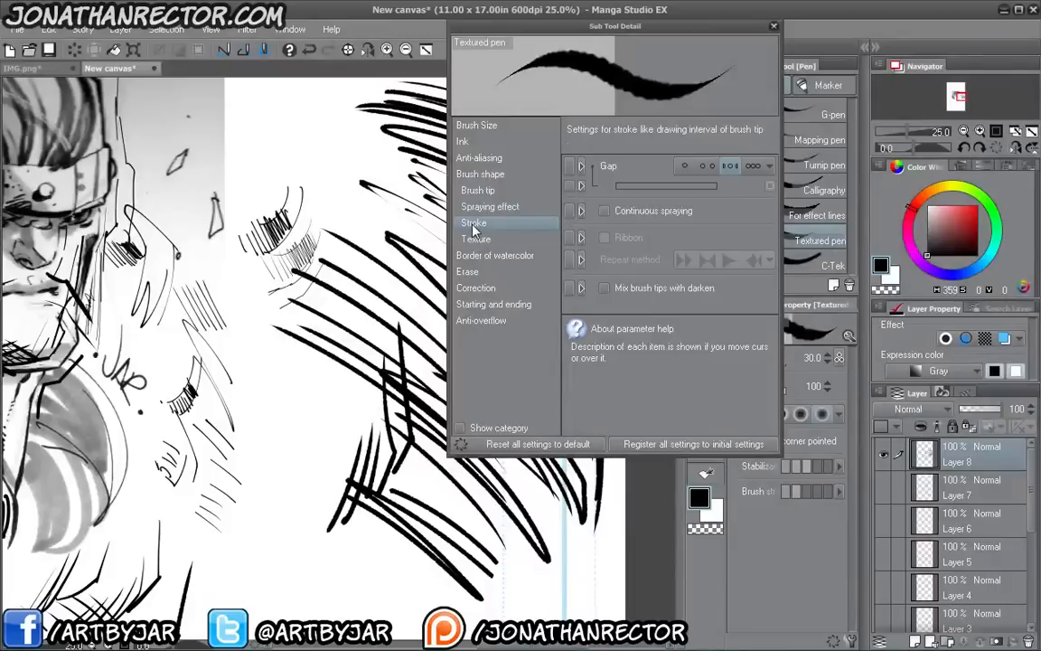
{"action": "left_click", "coordinate": [751, 166]}
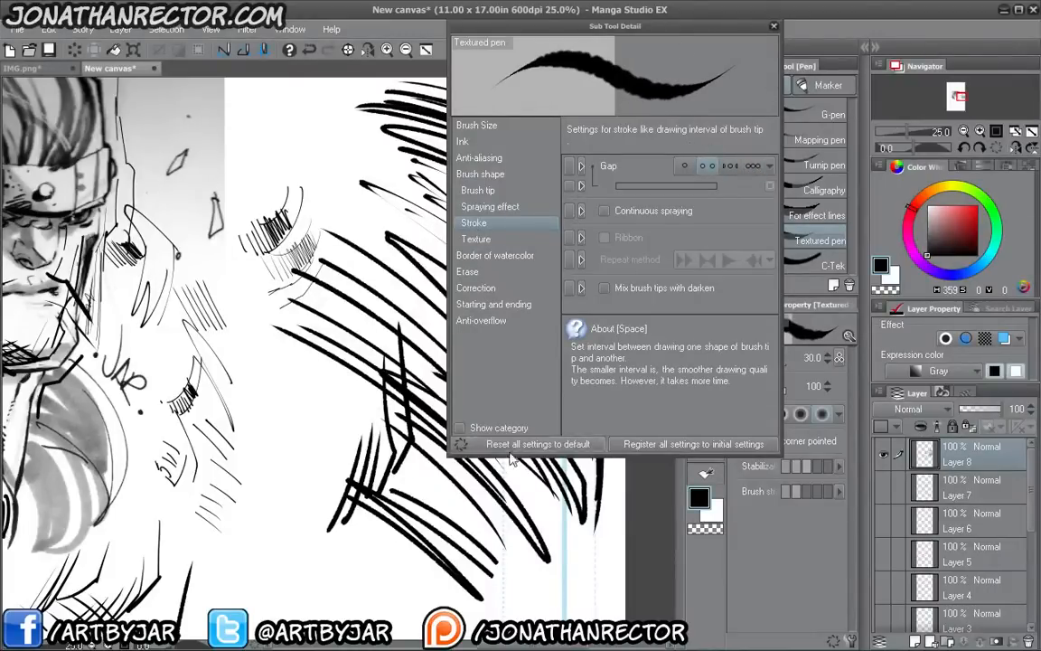
{"action": "left_click_drag", "start_coordinate": [380, 495], "coordinate": [441, 436]}
{"action": "left_click_drag", "start_coordinate": [336, 486], "coordinate": [402, 397]}
{"action": "mouse_move", "coordinate": [352, 470]}
{"action": "left_mouse_down"}
{"action": "mouse_move", "coordinate": [416, 412]}
{"action": "mouse_move", "coordinate": [398, 447]}
{"action": "left_mouse_up"}
{"action": "mouse_move", "coordinate": [378, 550]}
{"action": "left_mouse_down"}
{"action": "mouse_move", "coordinate": [391, 524]}
{"action": "mouse_move", "coordinate": [432, 607]}
{"action": "left_mouse_up"}
{"action": "mouse_move", "coordinate": [353, 526]}
{"action": "left_mouse_down"}
{"action": "mouse_move", "coordinate": [413, 616]}
{"action": "mouse_move", "coordinate": [404, 604]}
{"action": "left_mouse_up"}
{"action": "mouse_move", "coordinate": [311, 509]}
{"action": "left_mouse_down"}
{"action": "mouse_move", "coordinate": [389, 594]}
{"action": "mouse_move", "coordinate": [366, 583]}
{"action": "left_mouse_up"}
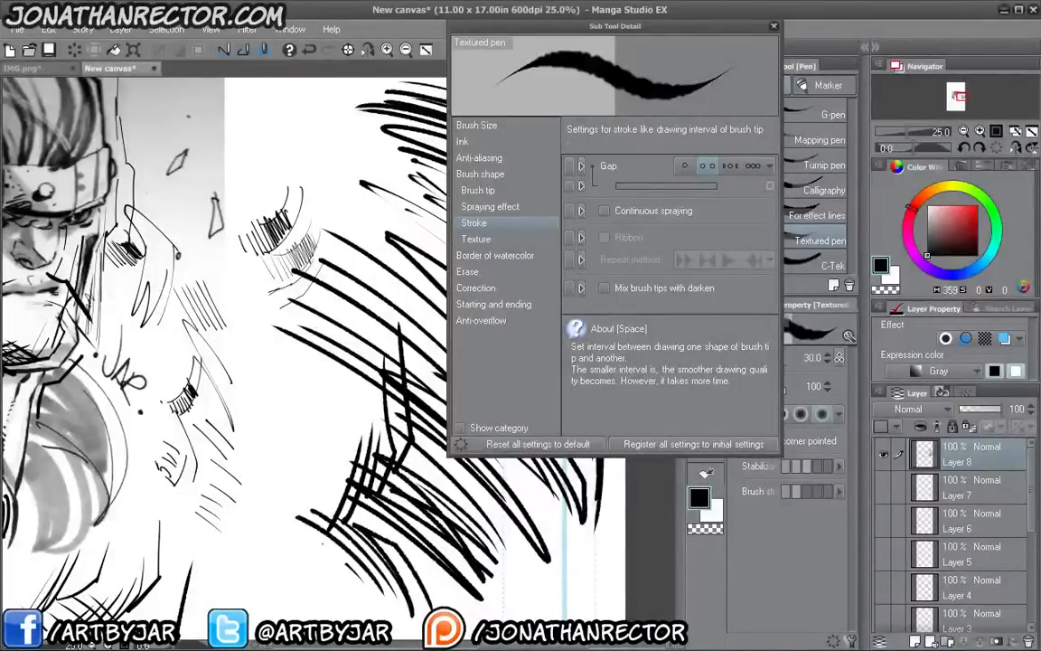
{"action": "left_click_drag", "start_coordinate": [262, 473], "coordinate": [312, 507]}
{"action": "left_click_drag", "start_coordinate": [291, 525], "coordinate": [347, 563]}
- Draw vertical and angular Textured pen strokes between the portrait's scribbles and the cross-hatched test lines
{"action": "left_click_drag", "start_coordinate": [301, 361], "coordinate": [310, 474]}
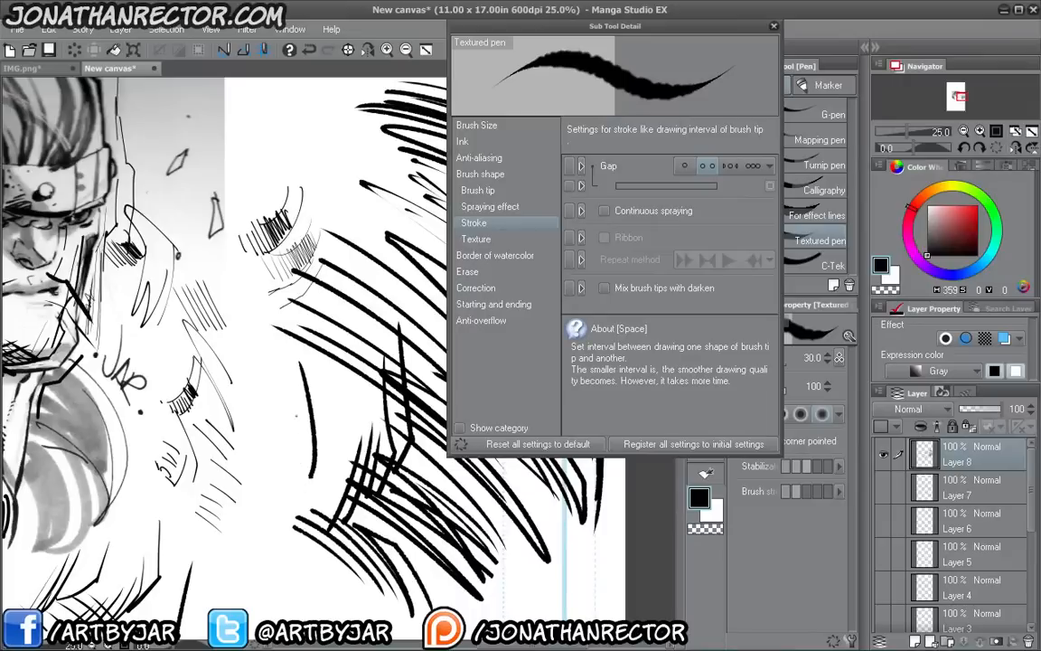
{"action": "left_click_drag", "start_coordinate": [301, 386], "coordinate": [289, 502]}
{"action": "left_click_drag", "start_coordinate": [271, 345], "coordinate": [261, 451]}
{"action": "left_click_drag", "start_coordinate": [304, 374], "coordinate": [274, 472]}
{"action": "mouse_move", "coordinate": [241, 293]}
{"action": "left_mouse_down"}
{"action": "mouse_move", "coordinate": [287, 337]}
{"action": "mouse_move", "coordinate": [272, 333]}
{"action": "mouse_move", "coordinate": [279, 375]}
{"action": "left_mouse_up"}
{"action": "left_click_drag", "start_coordinate": [233, 335], "coordinate": [280, 383]}
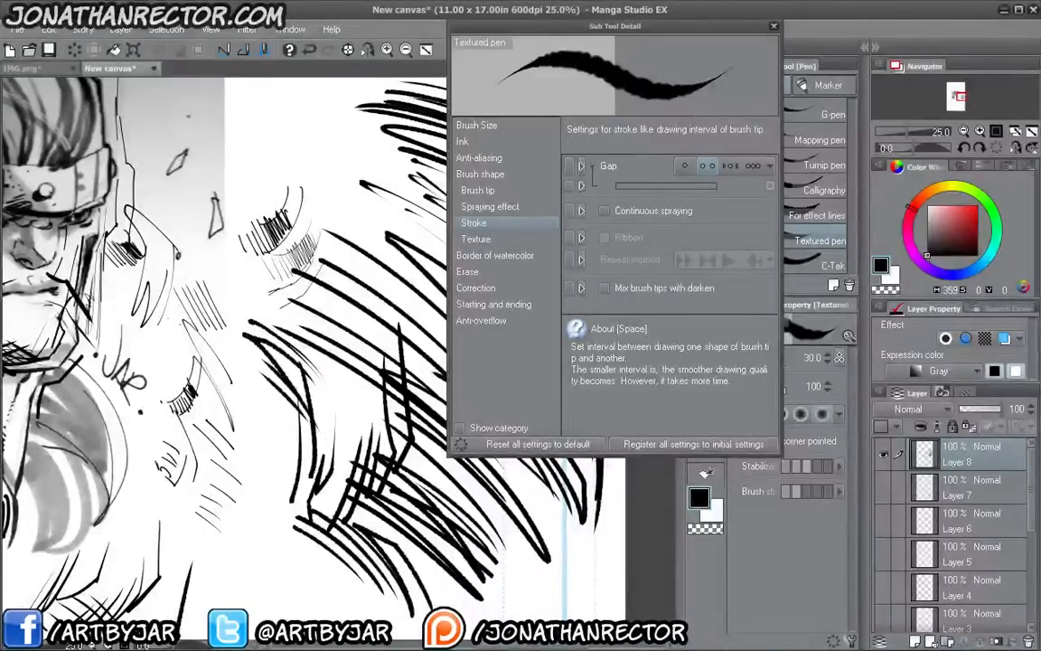
- Close the pen settings and delete all test drawing layers from Layer 8 down to Drawing Layer
{"action": "left_click", "coordinate": [773, 27]}
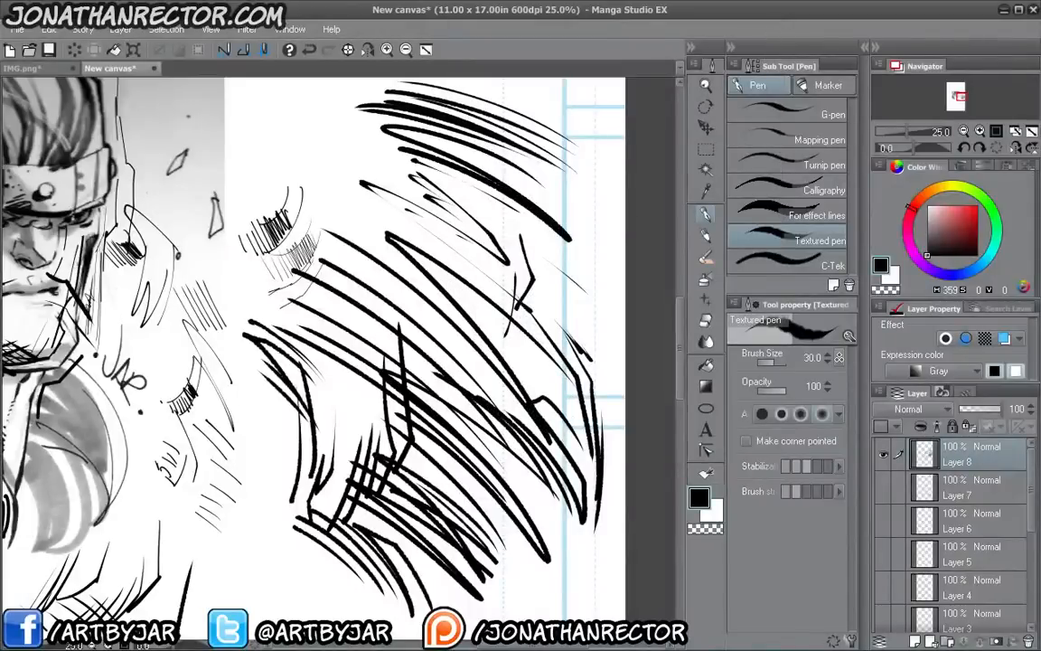
{"action": "left_click_drag", "start_coordinate": [262, 405], "coordinate": [617, 413]}
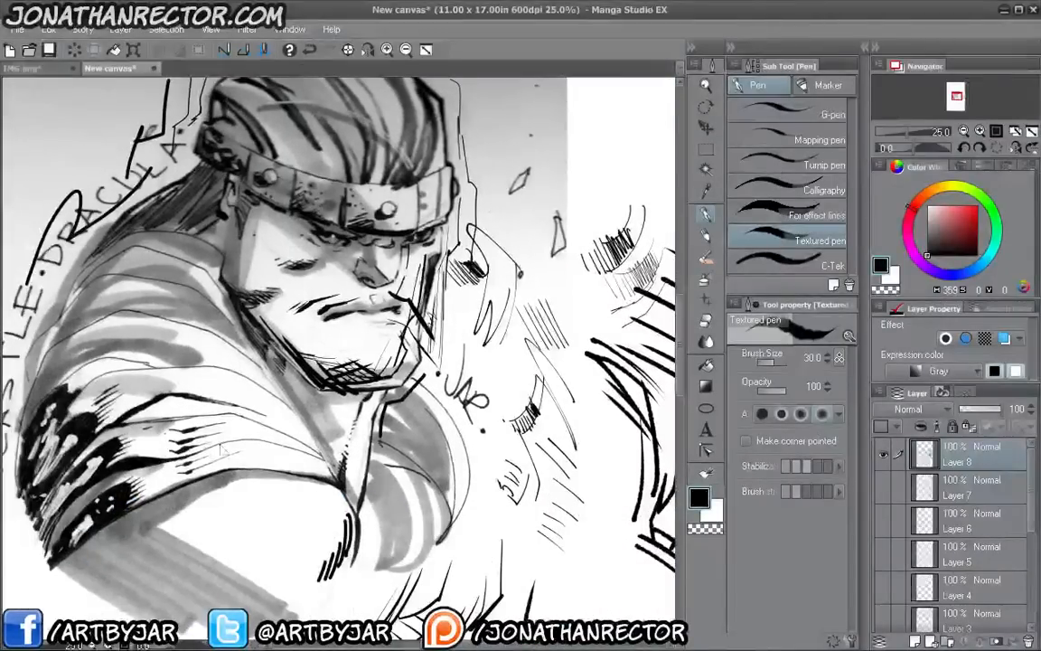
{"action": "key", "text": "ctrl+0"}
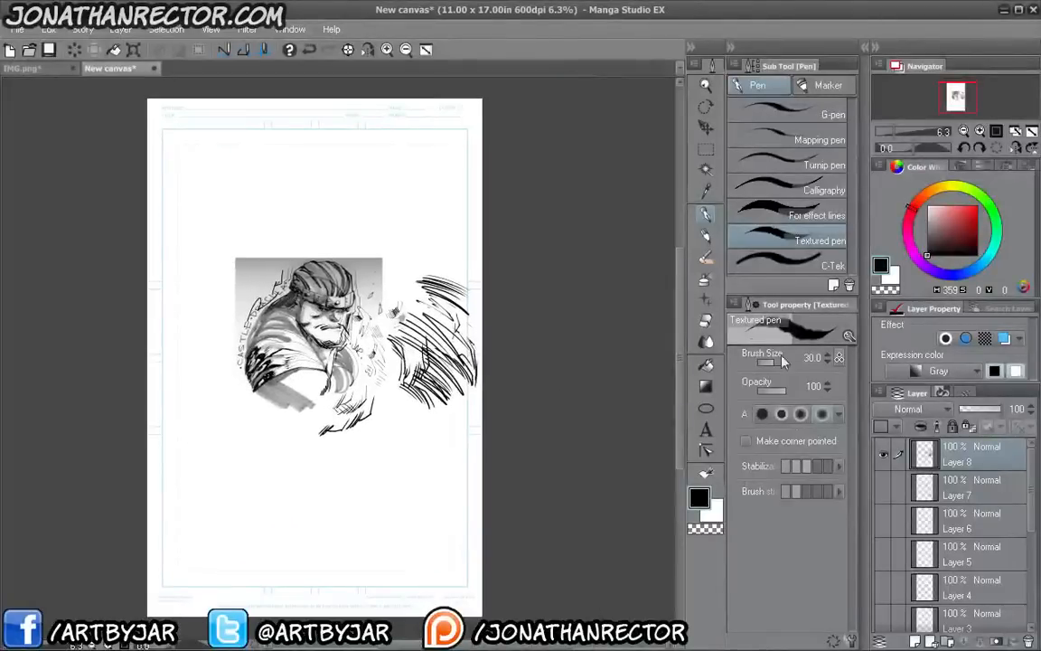
{"action": "scroll", "coordinate": [904, 498], "scroll_direction": "down", "scroll_amount": 5}
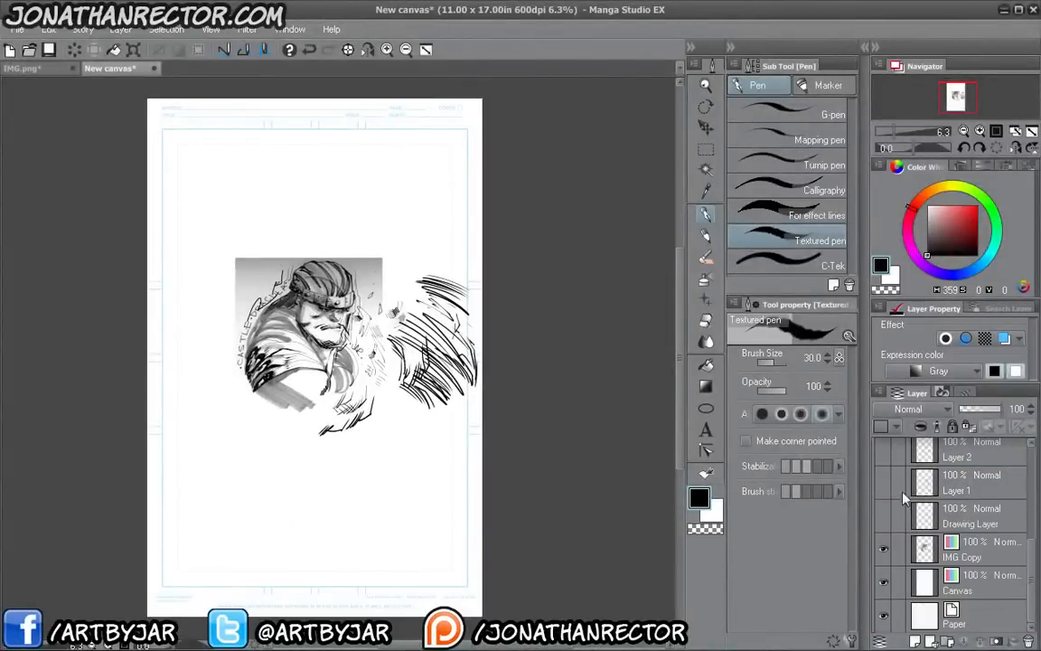
{"action": "left_click", "coordinate": [966, 522], "text": "shift"}
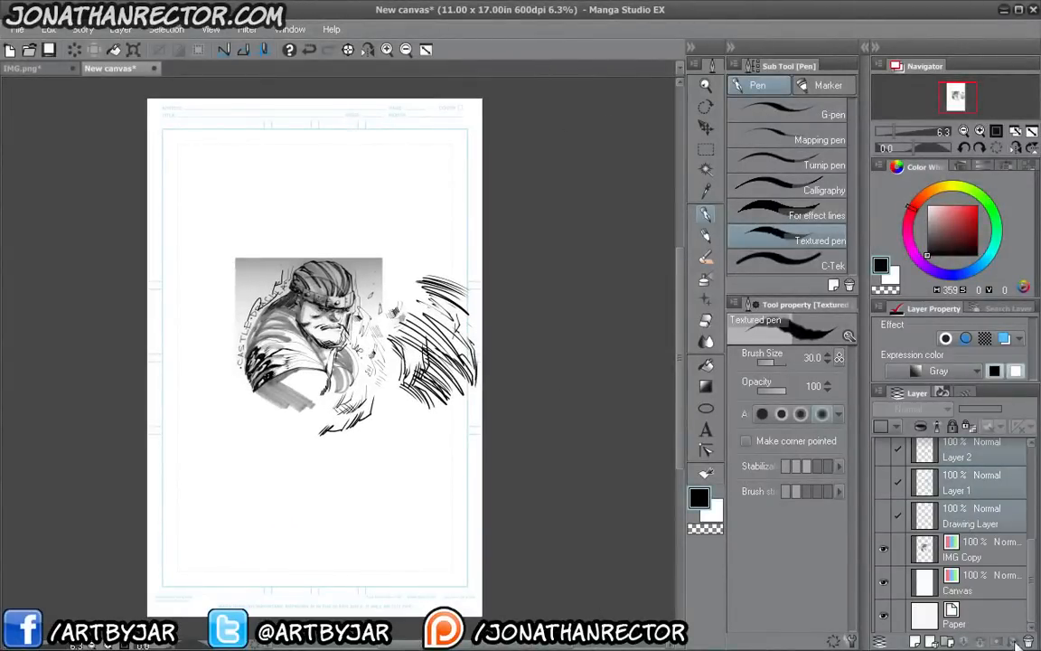
{"action": "left_click", "coordinate": [1028, 641]}
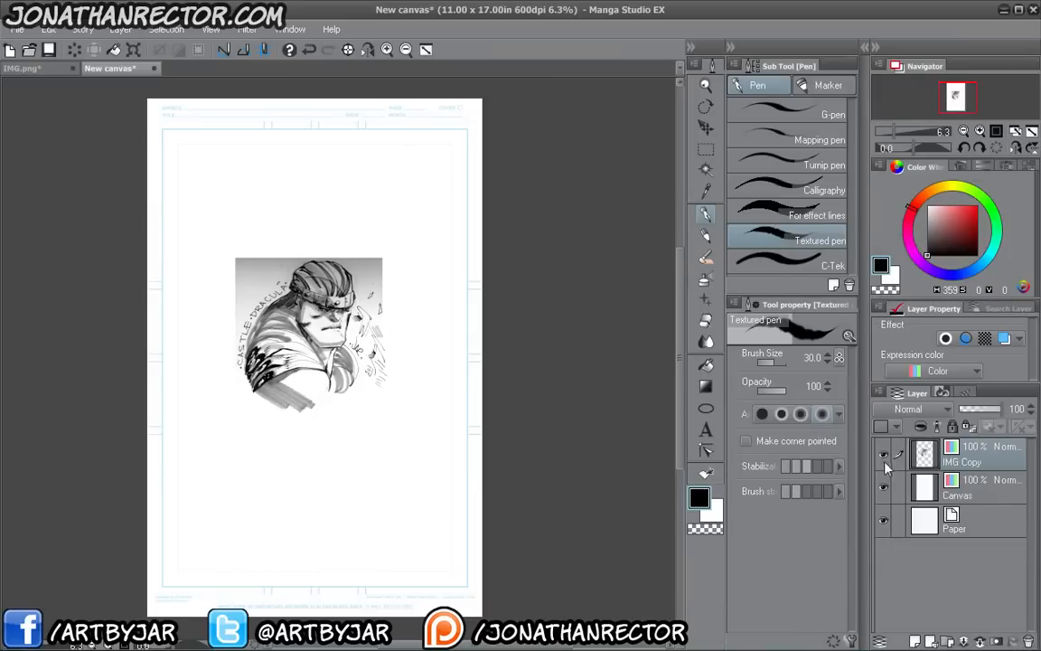
- Hide the IMG Copy layer and add a new empty raster layer above it
{"action": "left_click", "coordinate": [885, 456]}
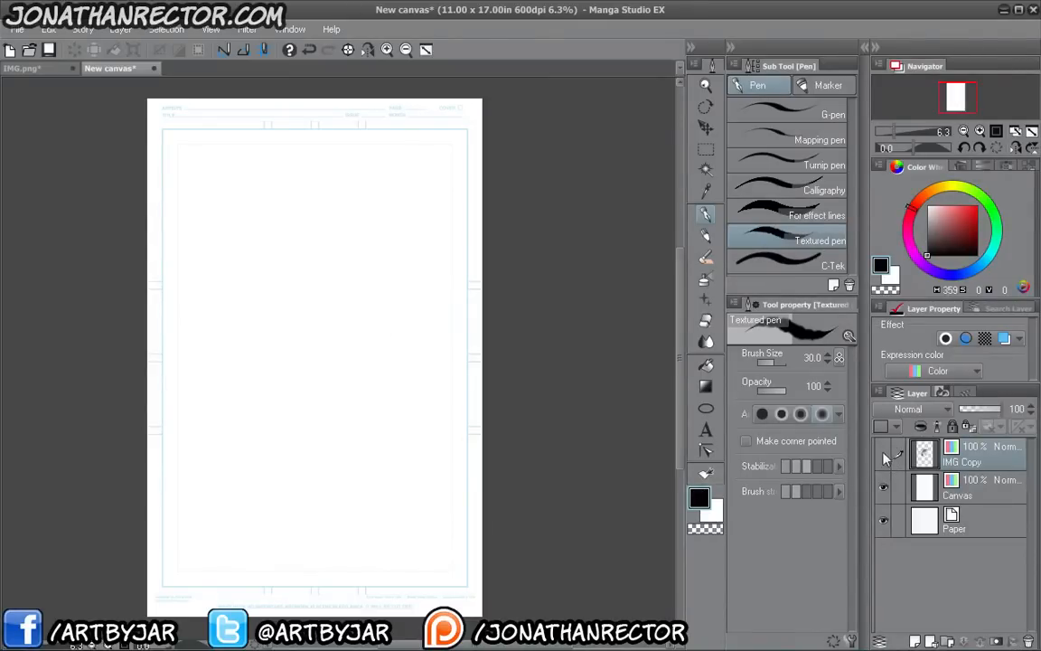
{"action": "key", "text": "ctrl+shift+n"}
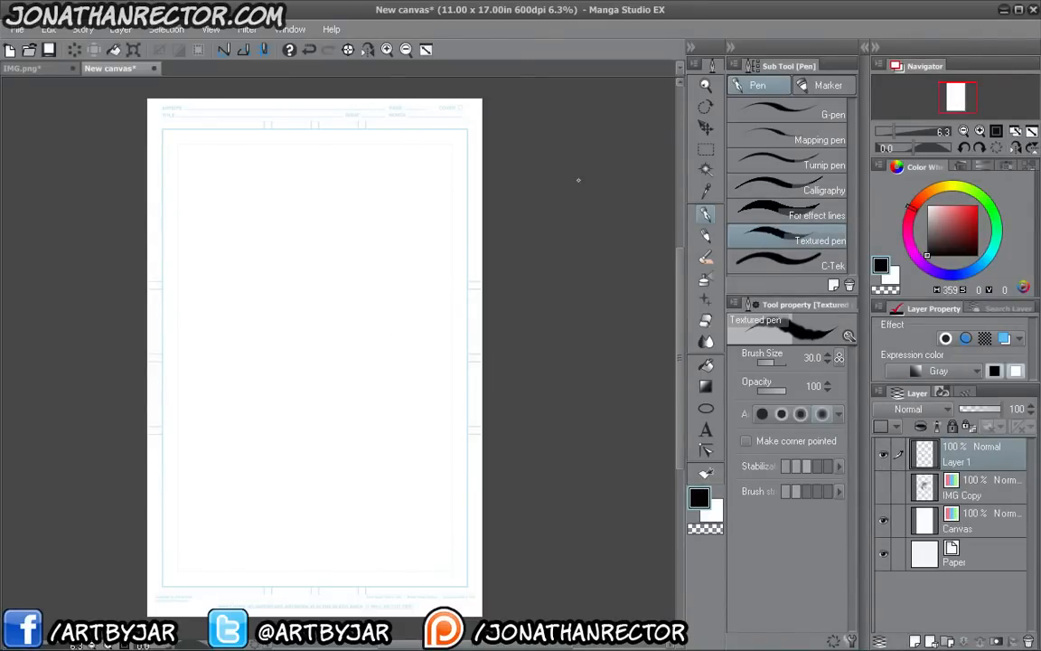
{"action": "scroll", "coordinate": [436, 303], "scroll_direction": "up", "scroll_amount": 2}
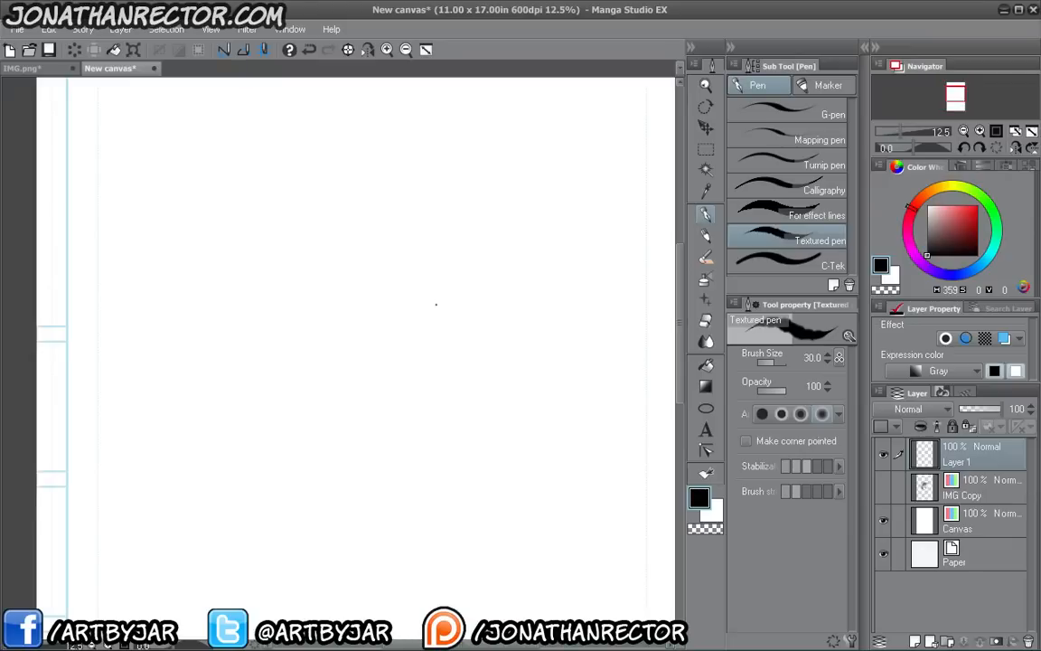
- Scribble a few curved and zigzag test strokes on the new layer with Jonathan Pencil 2 at brush size 400
{"action": "key", "text": "p"}
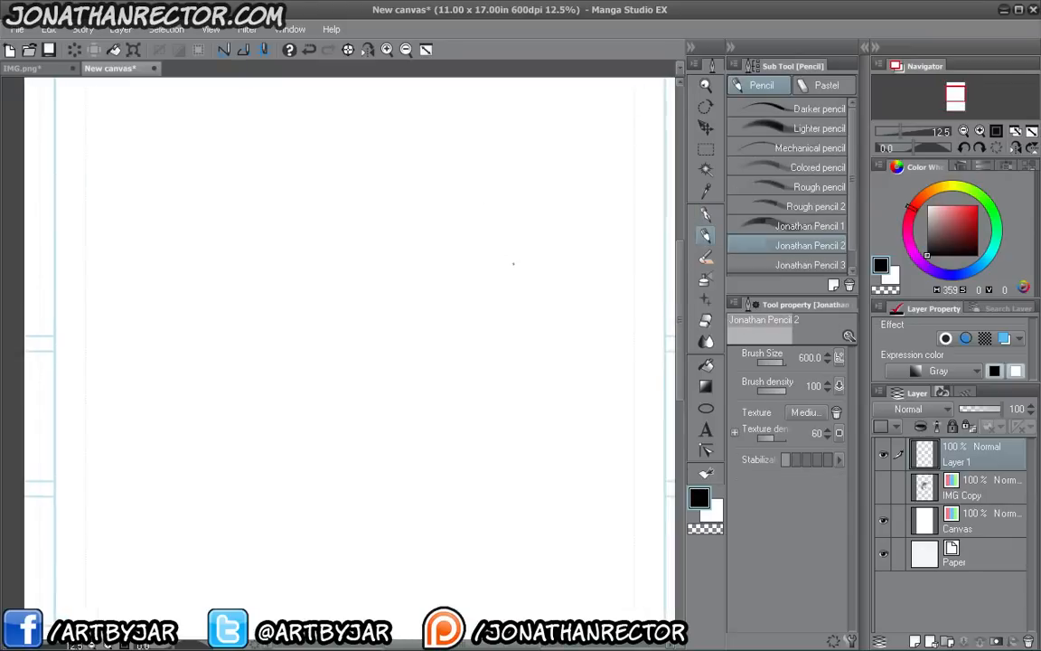
{"action": "left_click_drag", "start_coordinate": [516, 284], "coordinate": [460, 246]}
{"action": "left_click_drag", "start_coordinate": [512, 333], "coordinate": [463, 251]}
{"action": "left_click_drag", "start_coordinate": [470, 283], "coordinate": [459, 321]}
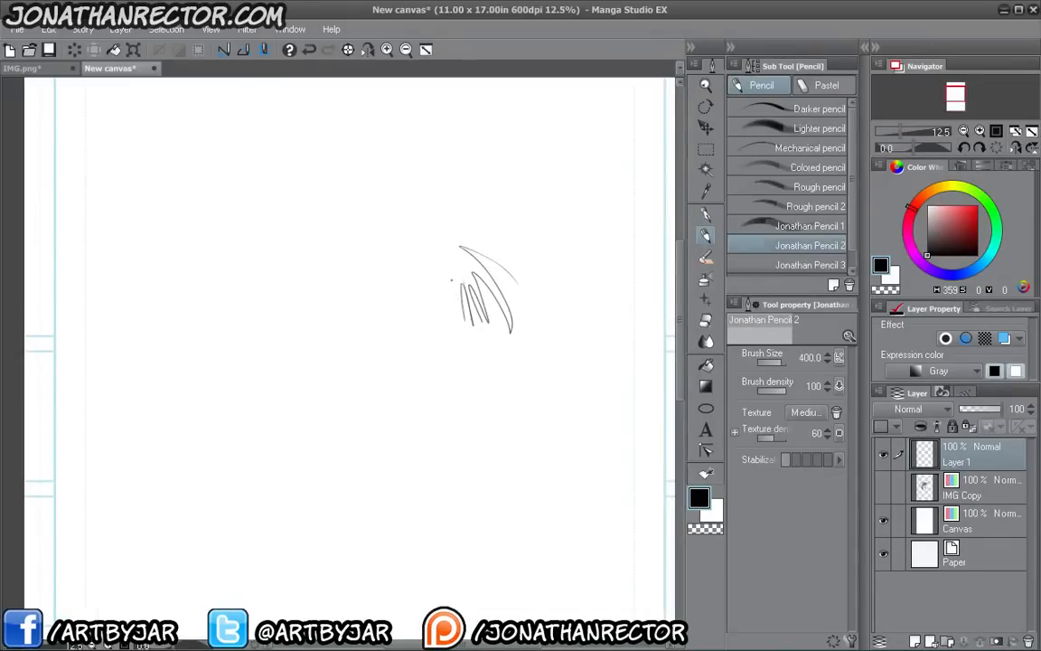
{"action": "left_click_drag", "start_coordinate": [456, 257], "coordinate": [443, 317]}
{"action": "left_click_drag", "start_coordinate": [455, 258], "coordinate": [441, 324]}
- Erase the pencil test scribbles, using the Hard eraser at size 60 and the Soft eraser enlarged to 600
{"action": "key", "text": "e"}
{"action": "key", "text": "bracketleft"}
{"action": "key", "text": "bracketleft"}
{"action": "key", "text": "bracketleft"}
{"action": "key", "text": "bracketleft"}
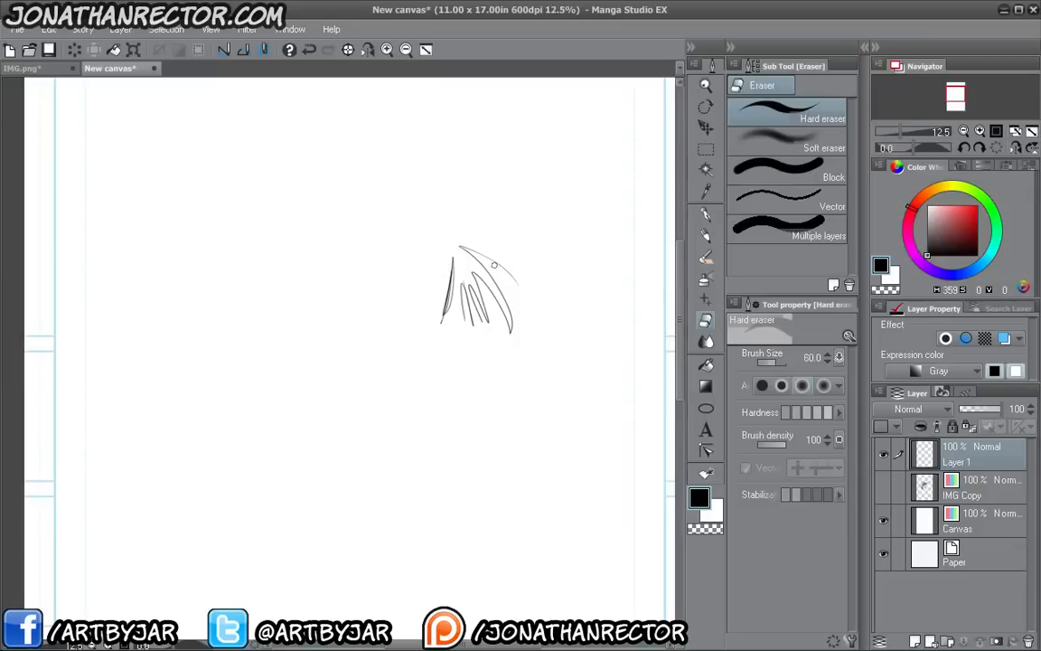
{"action": "left_click_drag", "start_coordinate": [487, 260], "coordinate": [472, 240]}
{"action": "left_click", "coordinate": [786, 140]}
{"action": "key", "text": "bracketright"}
{"action": "key", "text": "bracketright"}
{"action": "key", "text": "bracketright"}
{"action": "key", "text": "bracketright"}
{"action": "key", "text": "bracketright"}
{"action": "key", "text": "bracketright"}
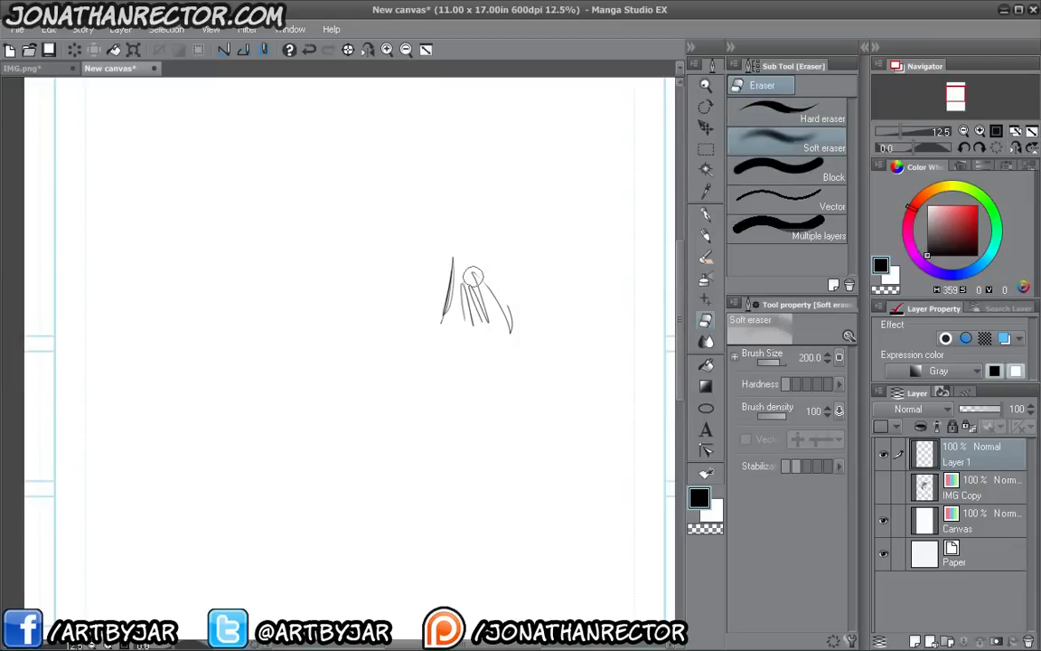
{"action": "mouse_move", "coordinate": [490, 296]}
{"action": "left_mouse_down"}
{"action": "mouse_move", "coordinate": [479, 312]}
{"action": "mouse_move", "coordinate": [443, 321]}
{"action": "left_mouse_up"}
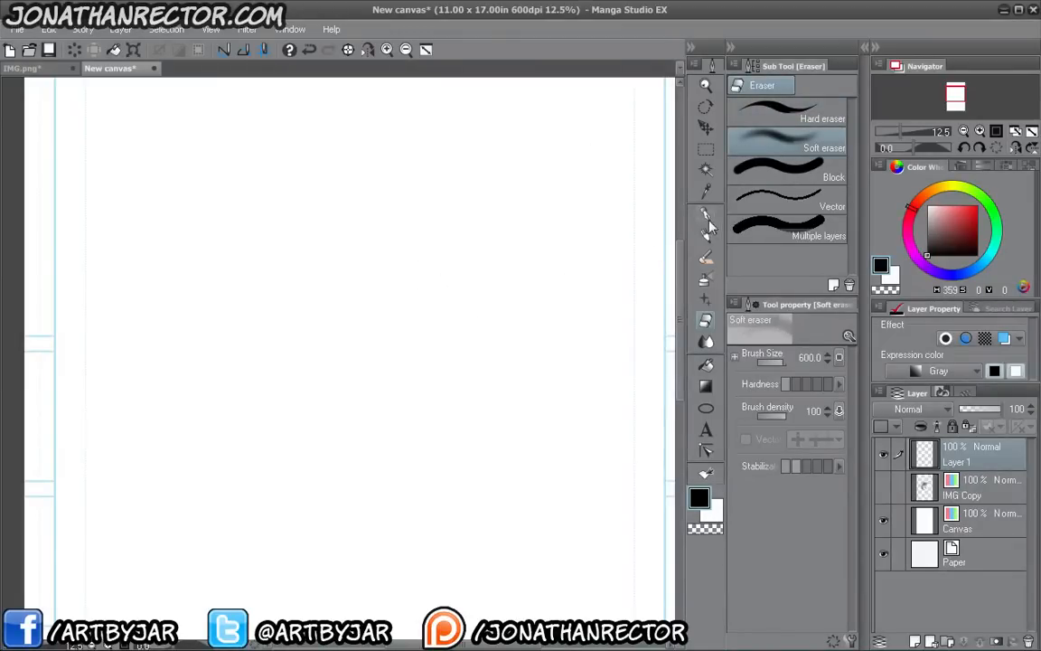
- Return to Jonathan Pencil 2, hide the palettes and frame the blank upper part of the page at 25% zoom
{"action": "key", "text": "p"}
{"action": "key", "text": "p"}
{"action": "left_click_drag", "start_coordinate": [446, 375], "coordinate": [438, 409]}
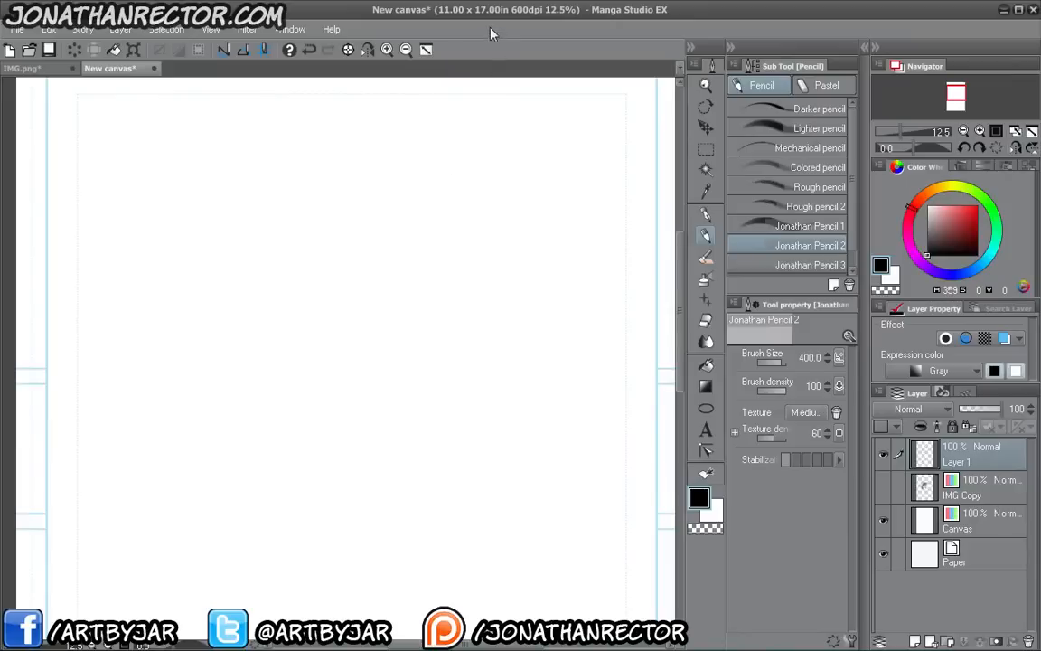
{"action": "mouse_move", "coordinate": [431, 301]}
{"action": "left_mouse_down"}
{"action": "mouse_move", "coordinate": [435, 279]}
{"action": "mouse_move", "coordinate": [472, 440]}
{"action": "mouse_move", "coordinate": [407, 333]}
{"action": "mouse_move", "coordinate": [419, 292]}
{"action": "left_mouse_up"}
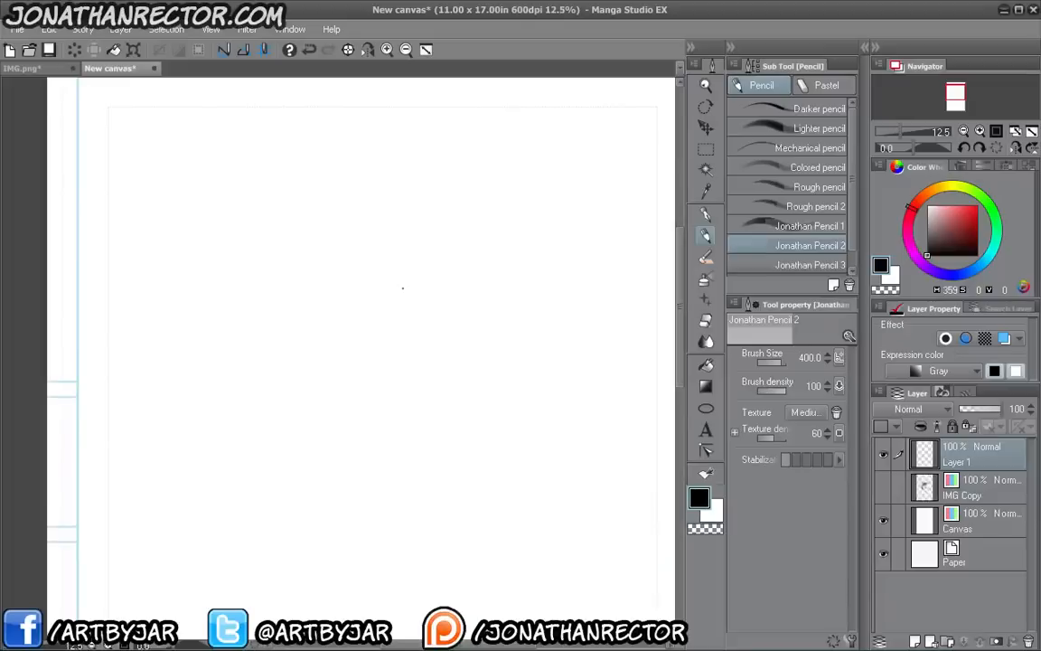
{"action": "key", "text": "Tab"}
{"action": "left_click_drag", "start_coordinate": [418, 360], "coordinate": [379, 316]}
{"action": "scroll", "coordinate": [351, 253], "scroll_direction": "up", "scroll_amount": 2}
{"action": "left_click_drag", "start_coordinate": [487, 322], "coordinate": [541, 495]}
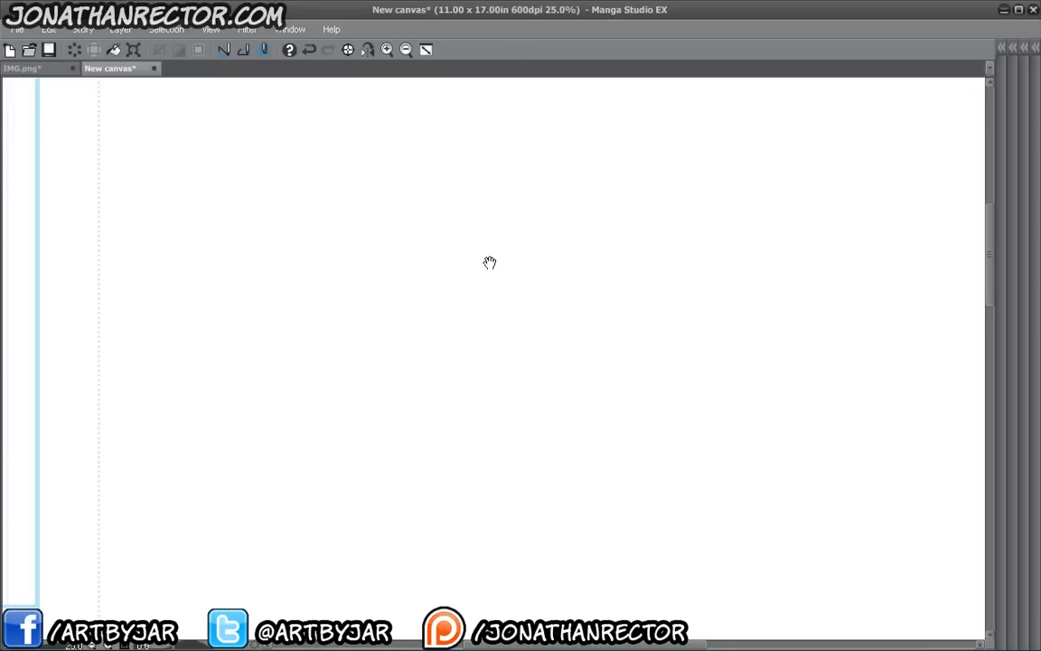
{"action": "left_click_drag", "start_coordinate": [491, 263], "coordinate": [442, 204]}
- Sketch a large rounded head outline with loose pencil strokes, domed at the crown and tapering along the jaw
{"action": "mouse_move", "coordinate": [476, 134]}
{"action": "left_mouse_down"}
{"action": "mouse_move", "coordinate": [593, 193]}
{"action": "mouse_move", "coordinate": [623, 311]}
{"action": "mouse_move", "coordinate": [621, 349]}
{"action": "mouse_move", "coordinate": [326, 232]}
{"action": "mouse_move", "coordinate": [309, 271]}
{"action": "left_mouse_up"}
{"action": "mouse_move", "coordinate": [624, 271]}
{"action": "left_mouse_down"}
{"action": "mouse_move", "coordinate": [617, 443]}
{"action": "mouse_move", "coordinate": [669, 434]}
{"action": "mouse_move", "coordinate": [391, 455]}
{"action": "left_mouse_up"}
{"action": "left_click_drag", "start_coordinate": [321, 407], "coordinate": [393, 456]}
{"action": "mouse_move", "coordinate": [321, 294]}
{"action": "left_mouse_down"}
{"action": "mouse_move", "coordinate": [301, 339]}
{"action": "mouse_move", "coordinate": [542, 178]}
{"action": "left_mouse_up"}
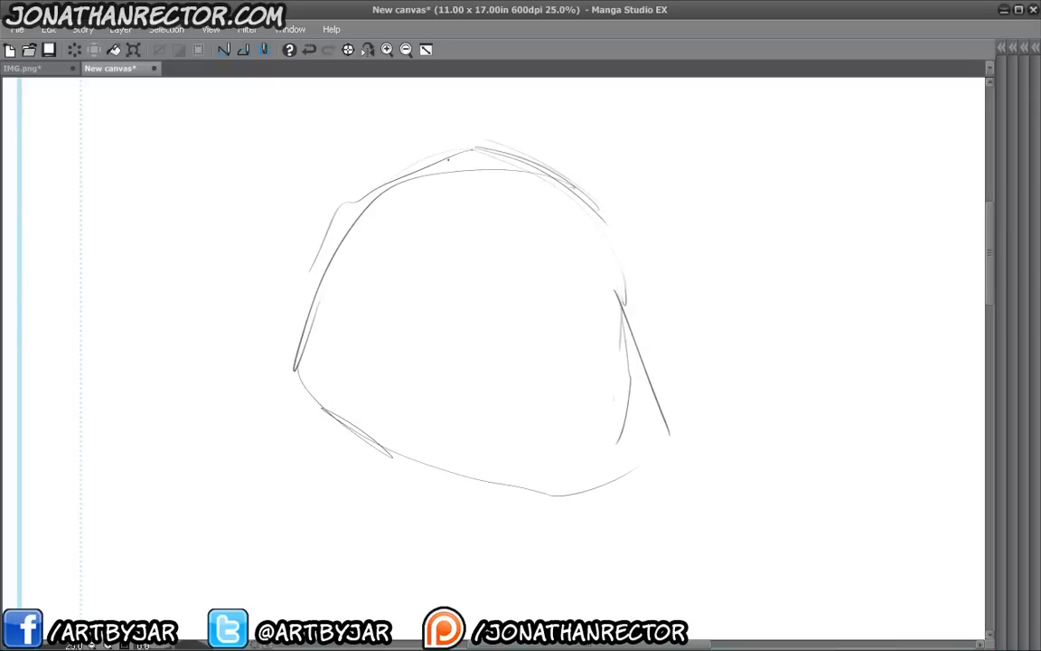
{"action": "left_click_drag", "start_coordinate": [624, 228], "coordinate": [638, 362]}
{"action": "mouse_move", "coordinate": [636, 287]}
{"action": "left_mouse_down"}
{"action": "mouse_move", "coordinate": [624, 469]}
{"action": "mouse_move", "coordinate": [398, 457]}
{"action": "left_mouse_up"}
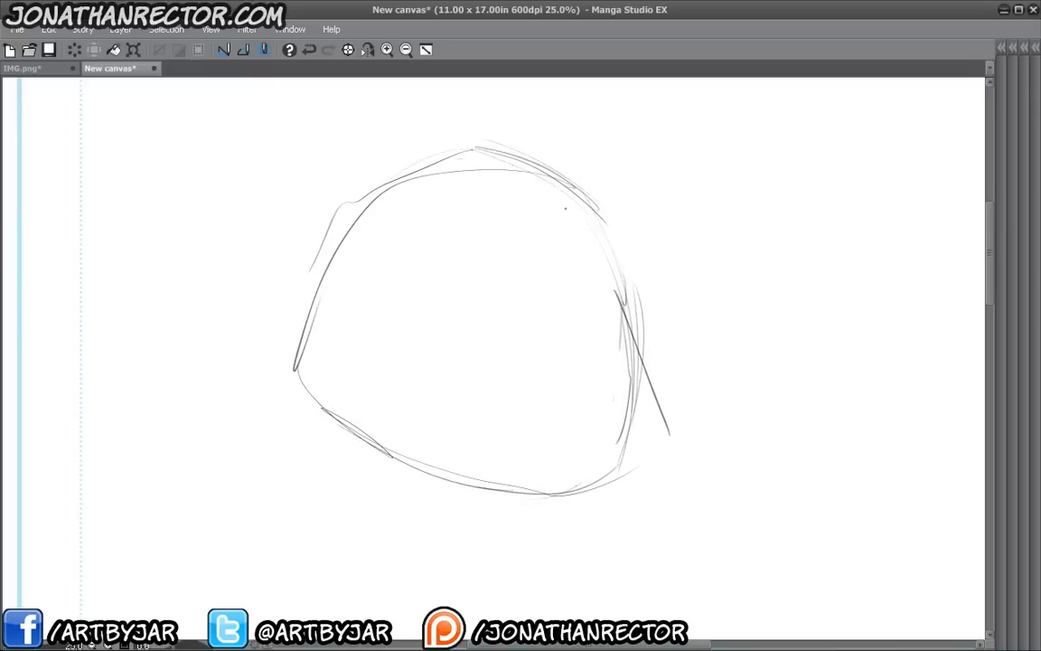
- Sketch the face's curved centre line, the eye line across it, and the slanted brow and narrow eye
{"action": "mouse_move", "coordinate": [555, 198]}
{"action": "left_mouse_down"}
{"action": "mouse_move", "coordinate": [551, 359]}
{"action": "mouse_move", "coordinate": [524, 479]}
{"action": "left_mouse_up"}
{"action": "mouse_move", "coordinate": [553, 348]}
{"action": "left_mouse_down"}
{"action": "mouse_move", "coordinate": [629, 333]}
{"action": "mouse_move", "coordinate": [560, 350]}
{"action": "left_mouse_up"}
{"action": "left_click_drag", "start_coordinate": [352, 283], "coordinate": [499, 327]}
{"action": "mouse_move", "coordinate": [562, 342]}
{"action": "left_mouse_down"}
{"action": "mouse_move", "coordinate": [407, 307]}
{"action": "mouse_move", "coordinate": [366, 278]}
{"action": "left_mouse_up"}
{"action": "left_click_drag", "start_coordinate": [409, 309], "coordinate": [524, 345]}
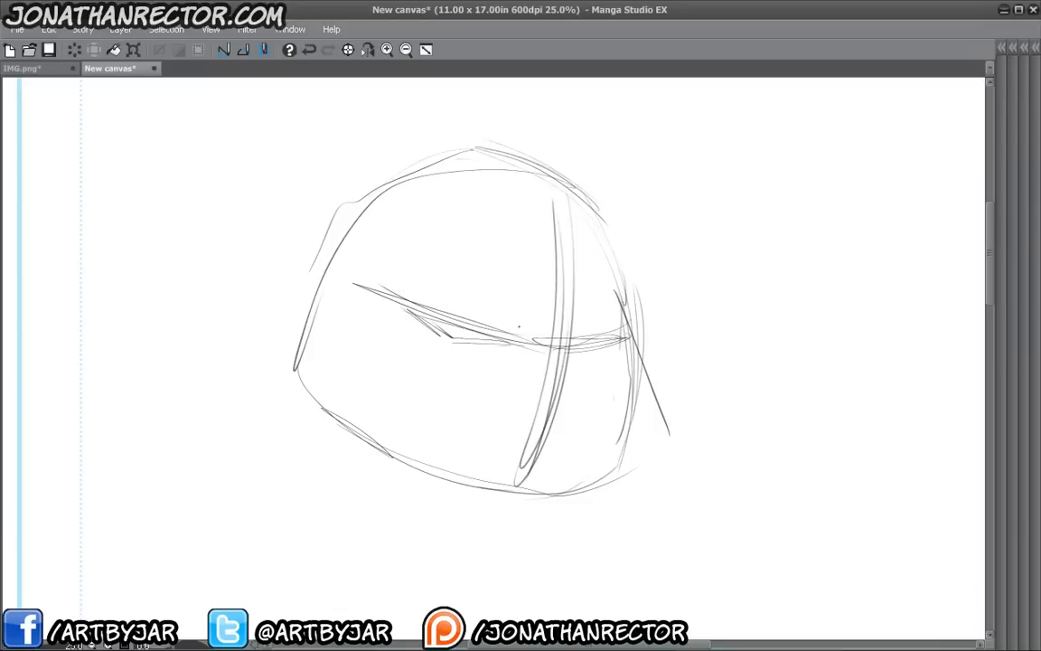
{"action": "mouse_move", "coordinate": [379, 280]}
{"action": "left_mouse_down"}
{"action": "mouse_move", "coordinate": [473, 311]}
{"action": "mouse_move", "coordinate": [423, 293]}
{"action": "left_mouse_up"}
{"action": "mouse_move", "coordinate": [413, 305]}
{"action": "left_mouse_down"}
{"action": "mouse_move", "coordinate": [506, 331]}
{"action": "mouse_move", "coordinate": [617, 339]}
{"action": "mouse_move", "coordinate": [663, 316]}
{"action": "left_mouse_up"}
{"action": "left_click_drag", "start_coordinate": [658, 314], "coordinate": [620, 285]}
{"action": "left_click_drag", "start_coordinate": [637, 294], "coordinate": [620, 263]}
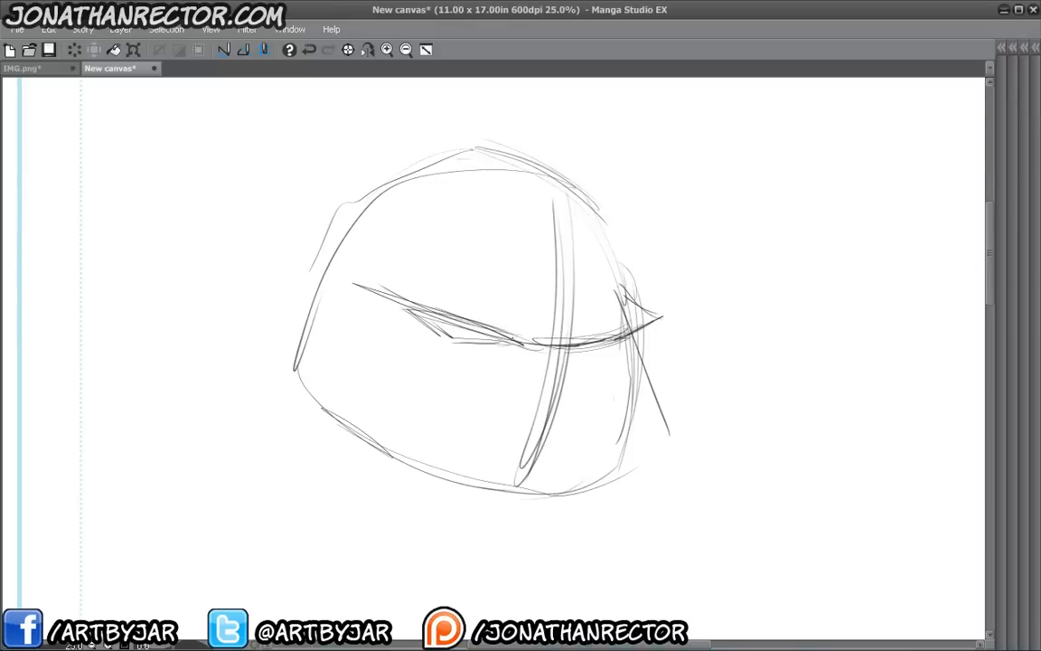
- Sketch the protruding snout and mouth area below the eye line, with angular strokes at its front
{"action": "left_click_drag", "start_coordinate": [502, 360], "coordinate": [592, 351]}
{"action": "left_click_drag", "start_coordinate": [583, 366], "coordinate": [664, 440]}
{"action": "left_click_drag", "start_coordinate": [651, 445], "coordinate": [533, 478]}
{"action": "left_click_drag", "start_coordinate": [626, 468], "coordinate": [502, 473]}
{"action": "left_click_drag", "start_coordinate": [618, 380], "coordinate": [691, 451]}
{"action": "mouse_move", "coordinate": [667, 444]}
{"action": "left_mouse_down"}
{"action": "mouse_move", "coordinate": [574, 473]}
{"action": "mouse_move", "coordinate": [527, 503]}
{"action": "left_mouse_up"}
{"action": "mouse_move", "coordinate": [365, 346]}
{"action": "left_mouse_down"}
{"action": "mouse_move", "coordinate": [323, 344]}
{"action": "mouse_move", "coordinate": [340, 452]}
{"action": "left_mouse_up"}
{"action": "left_click_drag", "start_coordinate": [643, 335], "coordinate": [686, 372]}
{"action": "mouse_move", "coordinate": [694, 406]}
{"action": "left_mouse_down"}
{"action": "mouse_move", "coordinate": [661, 459]}
{"action": "mouse_move", "coordinate": [630, 484]}
{"action": "left_mouse_up"}
{"action": "left_click_drag", "start_coordinate": [697, 393], "coordinate": [638, 475]}
- Sketch the underside of the jaw and reinforce the skull contour over the crown and back of the head
{"action": "left_click_drag", "start_coordinate": [689, 433], "coordinate": [570, 521]}
{"action": "mouse_move", "coordinate": [610, 495]}
{"action": "left_mouse_down"}
{"action": "mouse_move", "coordinate": [517, 525]}
{"action": "mouse_move", "coordinate": [336, 449]}
{"action": "left_mouse_up"}
{"action": "left_click_drag", "start_coordinate": [434, 490], "coordinate": [258, 365]}
{"action": "left_click_drag", "start_coordinate": [618, 289], "coordinate": [600, 225]}
{"action": "mouse_move", "coordinate": [617, 277]}
{"action": "left_mouse_down"}
{"action": "mouse_move", "coordinate": [607, 238]}
{"action": "mouse_move", "coordinate": [528, 181]}
{"action": "left_mouse_up"}
{"action": "mouse_move", "coordinate": [597, 223]}
{"action": "left_mouse_down"}
{"action": "mouse_move", "coordinate": [419, 174]}
{"action": "mouse_move", "coordinate": [344, 174]}
{"action": "mouse_move", "coordinate": [291, 371]}
{"action": "left_mouse_up"}
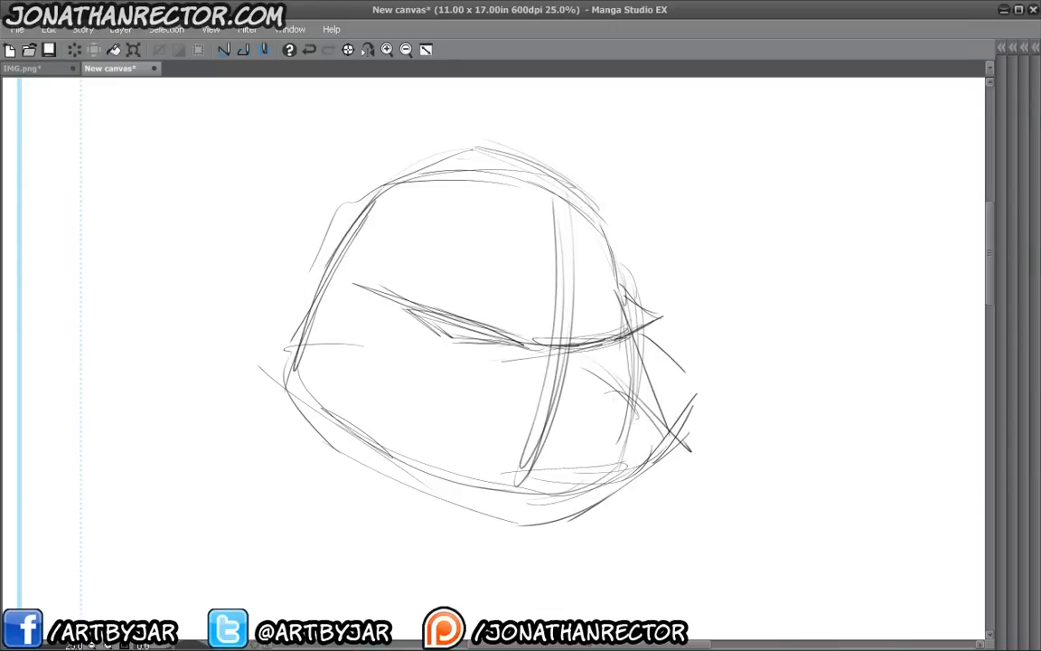
- Sketch the upper and lower edges of the mask band around the head and its knot at the back
{"action": "mouse_move", "coordinate": [534, 256]}
{"action": "left_mouse_down"}
{"action": "mouse_move", "coordinate": [423, 254]}
{"action": "mouse_move", "coordinate": [331, 231]}
{"action": "left_mouse_up"}
{"action": "left_click_drag", "start_coordinate": [465, 249], "coordinate": [297, 204]}
{"action": "mouse_move", "coordinate": [541, 312]}
{"action": "left_mouse_down"}
{"action": "mouse_move", "coordinate": [365, 307]}
{"action": "mouse_move", "coordinate": [273, 276]}
{"action": "left_mouse_up"}
{"action": "left_click_drag", "start_coordinate": [331, 305], "coordinate": [278, 265]}
{"action": "left_click_drag", "start_coordinate": [346, 234], "coordinate": [298, 299]}
{"action": "mouse_move", "coordinate": [336, 236]}
{"action": "left_mouse_down"}
{"action": "mouse_move", "coordinate": [306, 312]}
{"action": "mouse_move", "coordinate": [312, 395]}
{"action": "mouse_move", "coordinate": [310, 309]}
{"action": "left_mouse_up"}
- Sketch loose looping curves behind the head and long, nearly straight mask tails trailing from the knot
{"action": "mouse_move", "coordinate": [369, 227]}
{"action": "left_mouse_down"}
{"action": "mouse_move", "coordinate": [248, 233]}
{"action": "mouse_move", "coordinate": [139, 326]}
{"action": "left_mouse_up"}
{"action": "left_click_drag", "start_coordinate": [142, 339], "coordinate": [147, 529]}
{"action": "left_click_drag", "start_coordinate": [326, 284], "coordinate": [170, 188]}
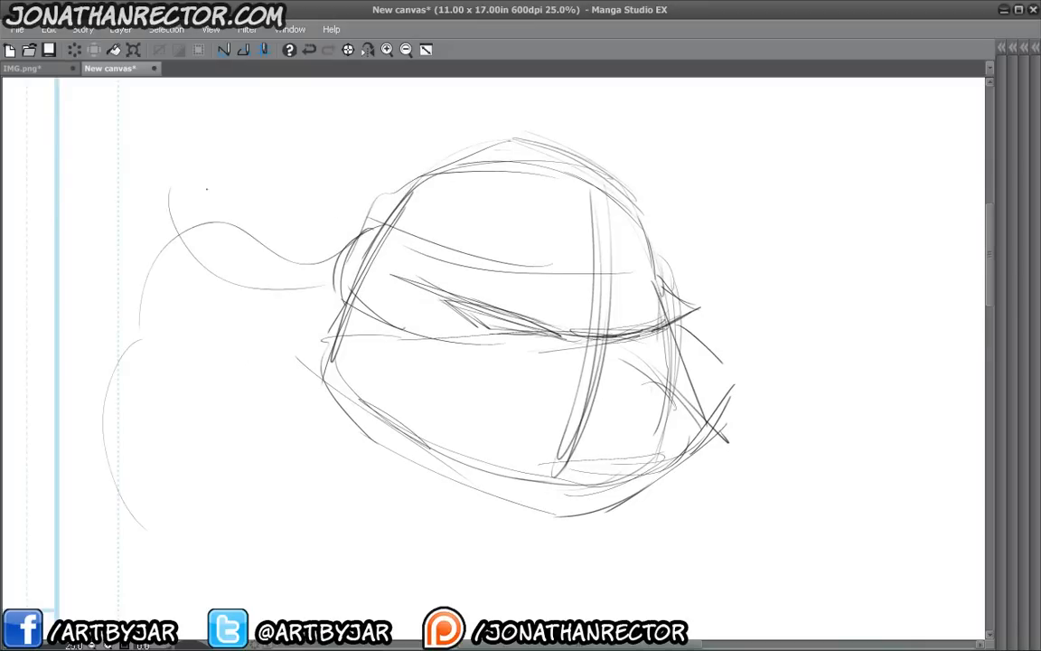
{"action": "left_click_drag", "start_coordinate": [179, 250], "coordinate": [188, 292]}
{"action": "left_click_drag", "start_coordinate": [333, 241], "coordinate": [73, 193]}
{"action": "left_click_drag", "start_coordinate": [325, 294], "coordinate": [86, 206]}
{"action": "left_click_drag", "start_coordinate": [347, 242], "coordinate": [73, 145]}
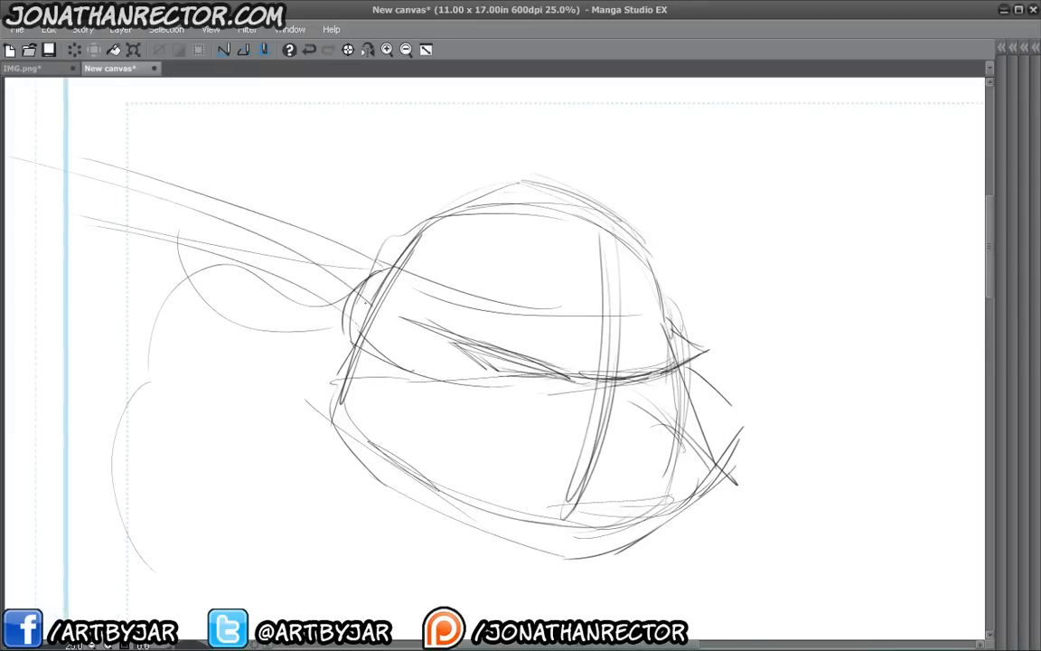
{"action": "left_click_drag", "start_coordinate": [337, 276], "coordinate": [64, 156]}
- Sketch the back of the neck and long diagonal curves running from the neck down across the chest
{"action": "left_click_drag", "start_coordinate": [253, 418], "coordinate": [246, 297]}
{"action": "left_click_drag", "start_coordinate": [337, 191], "coordinate": [249, 338]}
{"action": "left_click_drag", "start_coordinate": [277, 238], "coordinate": [238, 351]}
{"action": "mouse_move", "coordinate": [345, 202]}
{"action": "left_mouse_down"}
{"action": "mouse_move", "coordinate": [236, 394]}
{"action": "mouse_move", "coordinate": [280, 319]}
{"action": "left_mouse_up"}
{"action": "mouse_move", "coordinate": [232, 338]}
{"action": "left_mouse_down"}
{"action": "mouse_move", "coordinate": [222, 299]}
{"action": "mouse_move", "coordinate": [547, 584]}
{"action": "left_mouse_up"}
{"action": "left_click_drag", "start_coordinate": [233, 303], "coordinate": [560, 601]}
{"action": "left_click_drag", "start_coordinate": [167, 280], "coordinate": [543, 588]}
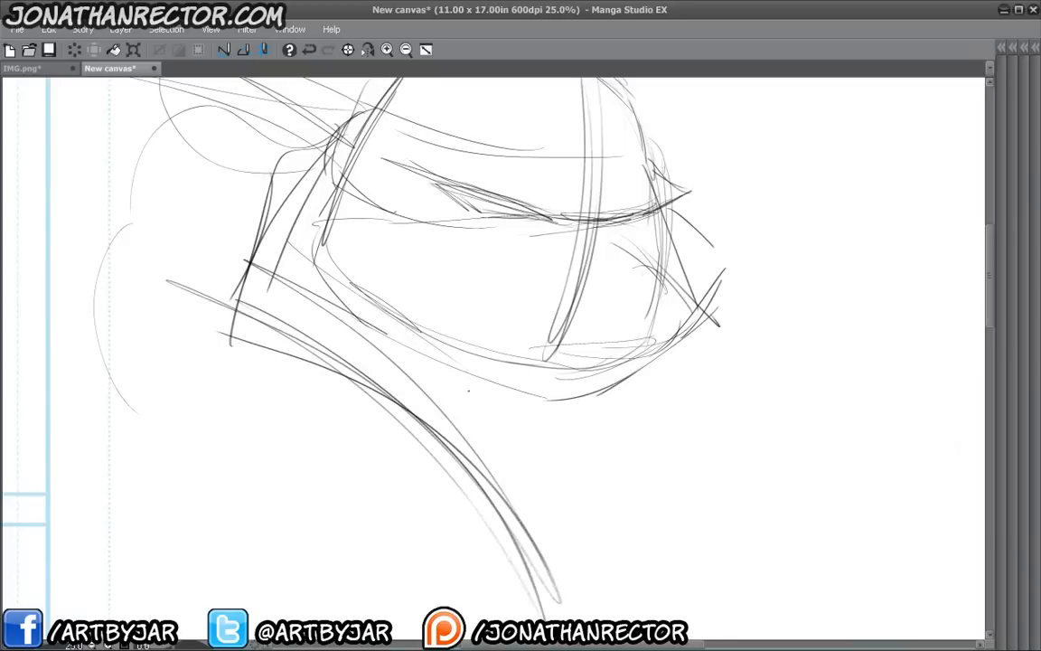
{"action": "left_click_drag", "start_coordinate": [246, 263], "coordinate": [624, 606]}
{"action": "left_click_drag", "start_coordinate": [560, 544], "coordinate": [562, 504]}
- Sketch the large rounded near shoulder below the diagonal chest curves, plus the contour above its outer side
{"action": "left_click_drag", "start_coordinate": [399, 395], "coordinate": [462, 582]}
{"action": "mouse_move", "coordinate": [411, 366]}
{"action": "left_mouse_down"}
{"action": "mouse_move", "coordinate": [441, 609]}
{"action": "mouse_move", "coordinate": [249, 589]}
{"action": "left_mouse_up"}
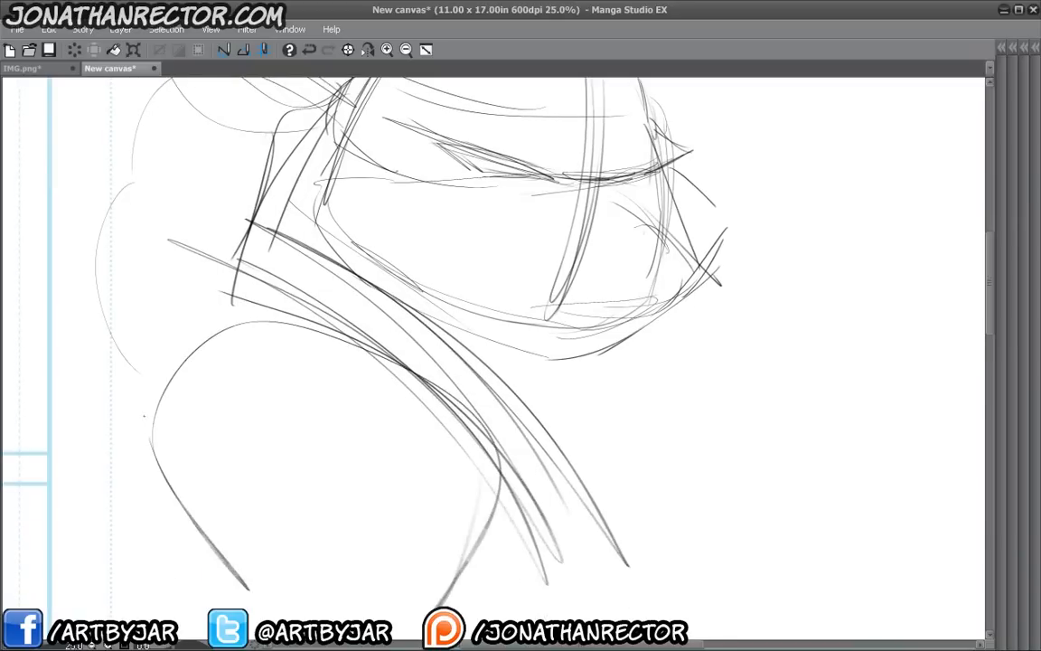
{"action": "left_click_drag", "start_coordinate": [152, 447], "coordinate": [466, 617]}
{"action": "mouse_move", "coordinate": [427, 608]}
{"action": "left_mouse_down"}
{"action": "mouse_move", "coordinate": [498, 449]}
{"action": "mouse_move", "coordinate": [409, 624]}
{"action": "left_mouse_up"}
{"action": "left_click_drag", "start_coordinate": [495, 497], "coordinate": [285, 570]}
{"action": "left_click_drag", "start_coordinate": [219, 450], "coordinate": [168, 552]}
{"action": "left_click_drag", "start_coordinate": [249, 293], "coordinate": [152, 414]}
{"action": "left_click_drag", "start_coordinate": [137, 417], "coordinate": [96, 502]}
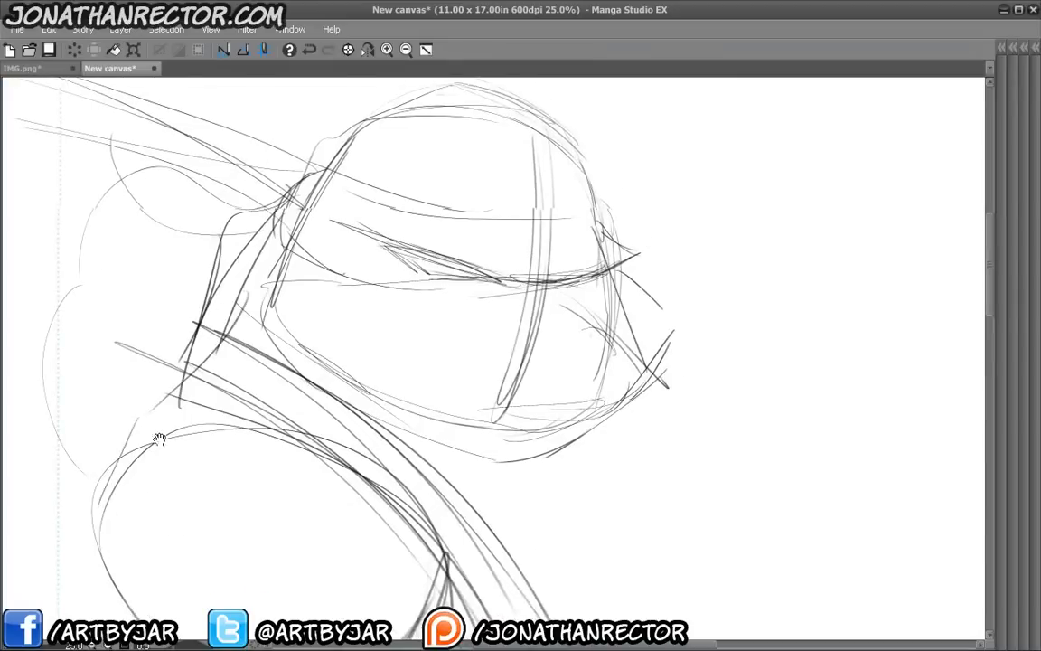
- Sketch the front of the neck and chest lines under the chin, and the outer contour behind the shoulder
{"action": "left_click_drag", "start_coordinate": [160, 439], "coordinate": [199, 398]}
{"action": "left_click_drag", "start_coordinate": [552, 416], "coordinate": [493, 476]}
{"action": "left_click_drag", "start_coordinate": [590, 407], "coordinate": [692, 543]}
{"action": "left_click_drag", "start_coordinate": [584, 428], "coordinate": [676, 557]}
{"action": "left_click_drag", "start_coordinate": [370, 395], "coordinate": [376, 341]}
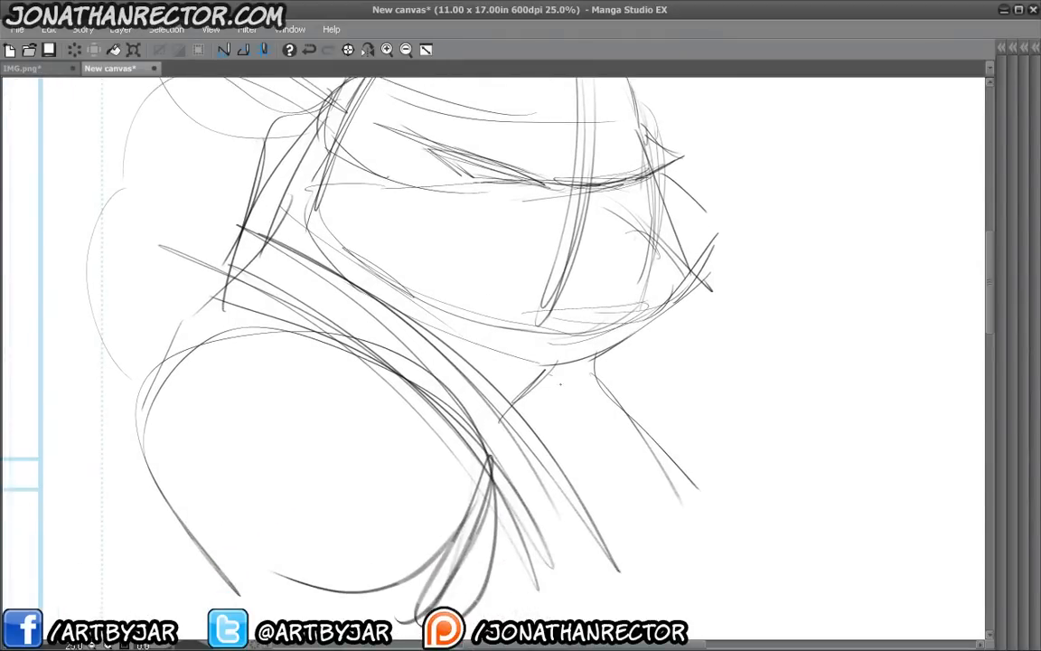
{"action": "left_click_drag", "start_coordinate": [550, 375], "coordinate": [692, 558]}
{"action": "left_click_drag", "start_coordinate": [550, 378], "coordinate": [653, 489]}
{"action": "left_click_drag", "start_coordinate": [547, 380], "coordinate": [674, 588]}
{"action": "left_click_drag", "start_coordinate": [370, 377], "coordinate": [448, 435]}
{"action": "mouse_move", "coordinate": [335, 328]}
{"action": "left_mouse_down"}
{"action": "mouse_move", "coordinate": [220, 388]}
{"action": "mouse_move", "coordinate": [168, 464]}
{"action": "left_mouse_up"}
{"action": "left_click_drag", "start_coordinate": [136, 518], "coordinate": [140, 539]}
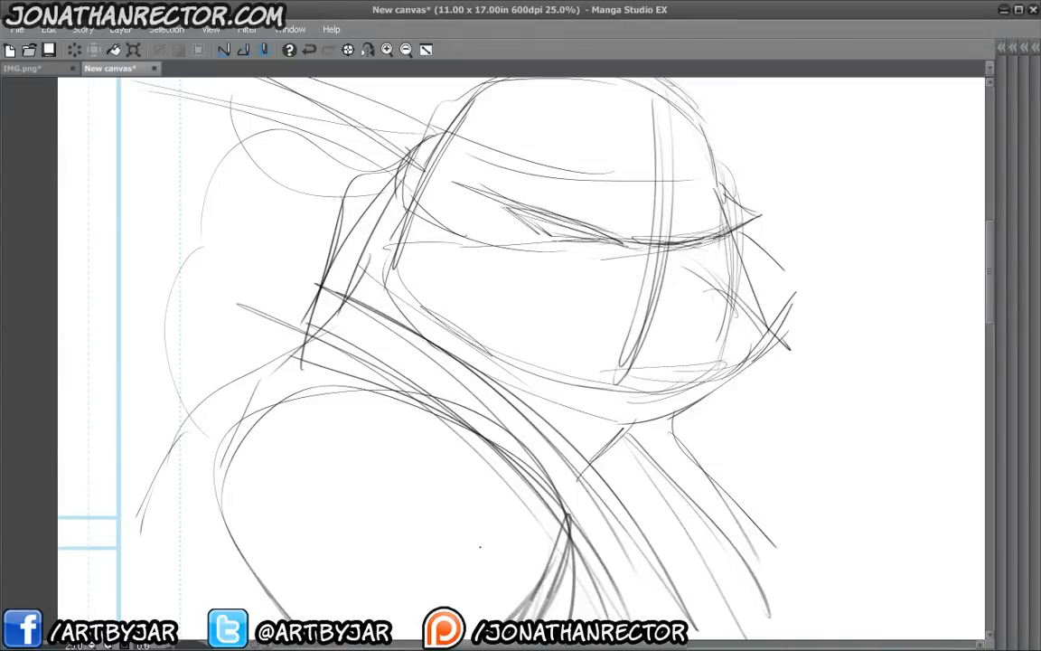
- Refine the snout's front and lower jaw line, and add the mask's lower edge and cheek lines
{"action": "left_click_drag", "start_coordinate": [537, 316], "coordinate": [511, 347]}
{"action": "mouse_move", "coordinate": [604, 288]}
{"action": "left_mouse_down"}
{"action": "mouse_move", "coordinate": [396, 307]}
{"action": "mouse_move", "coordinate": [653, 276]}
{"action": "mouse_move", "coordinate": [734, 338]}
{"action": "left_mouse_up"}
{"action": "mouse_move", "coordinate": [685, 288]}
{"action": "left_mouse_down"}
{"action": "mouse_move", "coordinate": [744, 354]}
{"action": "mouse_move", "coordinate": [705, 293]}
{"action": "mouse_move", "coordinate": [740, 339]}
{"action": "left_mouse_up"}
{"action": "left_click_drag", "start_coordinate": [704, 275], "coordinate": [755, 335]}
{"action": "left_click_drag", "start_coordinate": [723, 292], "coordinate": [762, 350]}
{"action": "mouse_move", "coordinate": [762, 358]}
{"action": "left_mouse_down"}
{"action": "mouse_move", "coordinate": [714, 397]}
{"action": "mouse_move", "coordinate": [613, 416]}
{"action": "left_mouse_up"}
{"action": "mouse_move", "coordinate": [755, 377]}
{"action": "left_mouse_down"}
{"action": "mouse_move", "coordinate": [677, 414]}
{"action": "mouse_move", "coordinate": [543, 411]}
{"action": "left_mouse_up"}
{"action": "left_click_drag", "start_coordinate": [646, 426], "coordinate": [498, 376]}
{"action": "left_click_drag", "start_coordinate": [620, 291], "coordinate": [469, 306]}
{"action": "mouse_move", "coordinate": [557, 262]}
{"action": "left_mouse_down"}
{"action": "mouse_move", "coordinate": [421, 275]}
{"action": "mouse_move", "coordinate": [454, 268]}
{"action": "left_mouse_up"}
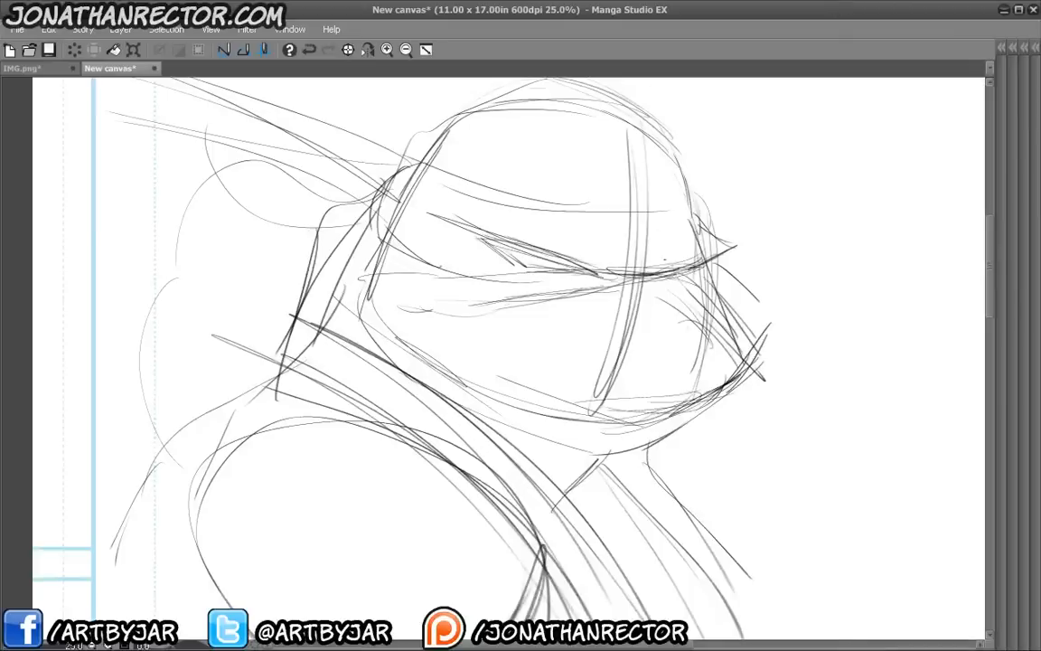
- Darken the snout front and jaw line, and add a mouth-corner crease at the back of the jaw
{"action": "left_click_drag", "start_coordinate": [698, 291], "coordinate": [739, 375]}
{"action": "mouse_move", "coordinate": [728, 325]}
{"action": "left_mouse_down"}
{"action": "mouse_move", "coordinate": [739, 366]}
{"action": "mouse_move", "coordinate": [633, 417]}
{"action": "left_mouse_up"}
{"action": "mouse_move", "coordinate": [580, 380]}
{"action": "left_mouse_down"}
{"action": "mouse_move", "coordinate": [448, 369]}
{"action": "mouse_move", "coordinate": [413, 358]}
{"action": "mouse_move", "coordinate": [370, 318]}
{"action": "left_mouse_up"}
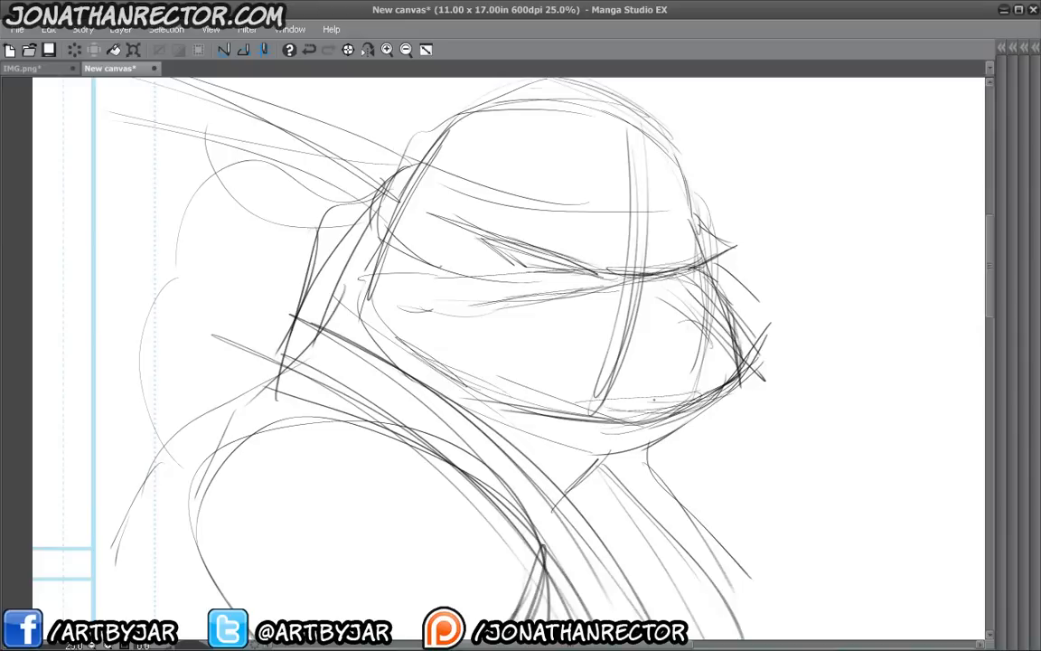
{"action": "mouse_move", "coordinate": [626, 349]}
{"action": "left_mouse_down"}
{"action": "mouse_move", "coordinate": [521, 367]}
{"action": "mouse_move", "coordinate": [434, 341]}
{"action": "left_mouse_up"}
{"action": "left_click_drag", "start_coordinate": [498, 359], "coordinate": [443, 347]}
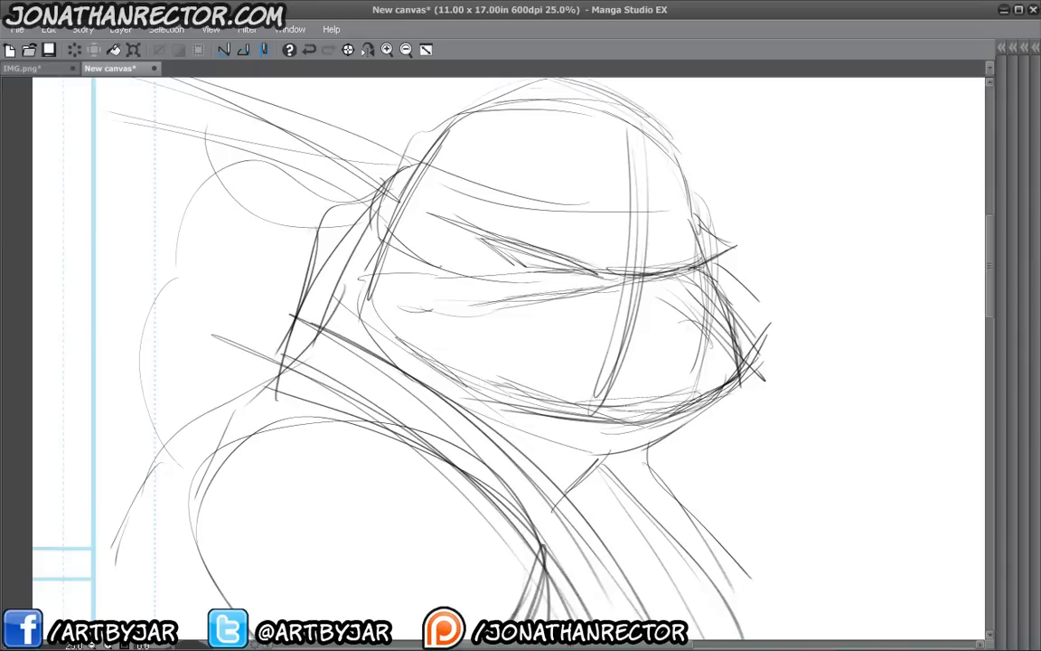
{"action": "left_click_drag", "start_coordinate": [538, 362], "coordinate": [403, 329]}
{"action": "mouse_move", "coordinate": [460, 350]}
{"action": "left_mouse_down"}
{"action": "mouse_move", "coordinate": [395, 340]}
{"action": "mouse_move", "coordinate": [403, 344]}
{"action": "left_mouse_up"}
{"action": "mouse_move", "coordinate": [455, 348]}
{"action": "left_mouse_down"}
{"action": "mouse_move", "coordinate": [403, 343]}
{"action": "mouse_move", "coordinate": [448, 347]}
{"action": "left_mouse_up"}
{"action": "left_click_drag", "start_coordinate": [620, 288], "coordinate": [464, 316]}
{"action": "left_click_drag", "start_coordinate": [714, 269], "coordinate": [750, 324]}
- Mirror the canvas view horizontally and sketch the furrowed brow crease and eye lines around the nose bridge
{"action": "left_click", "coordinate": [368, 50]}
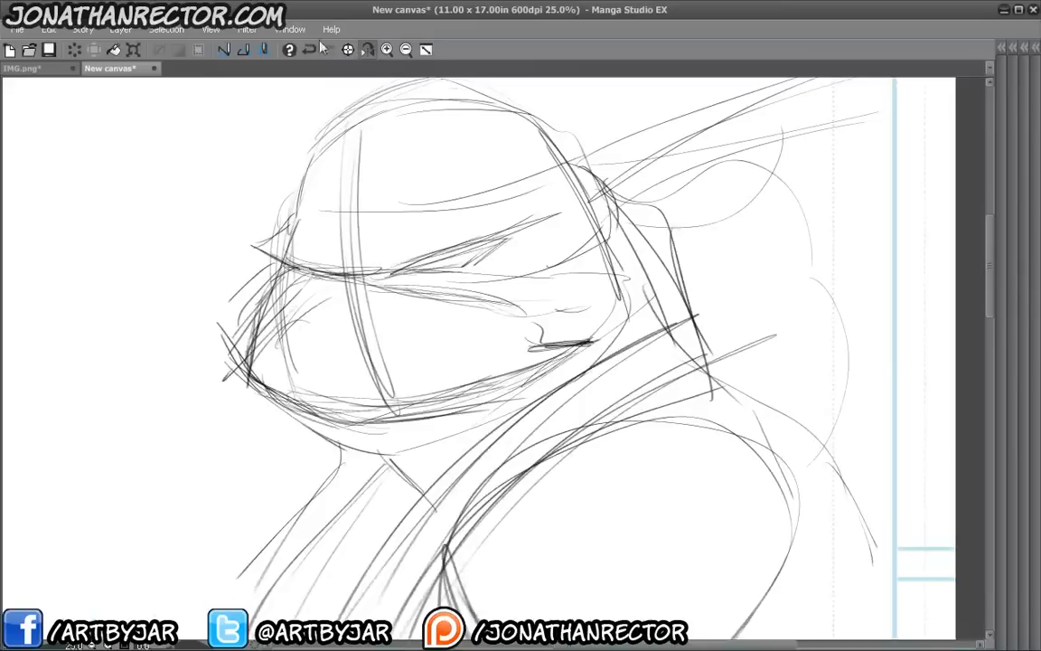
{"action": "left_click_drag", "start_coordinate": [271, 401], "coordinate": [307, 399]}
{"action": "left_click_drag", "start_coordinate": [337, 268], "coordinate": [398, 272]}
{"action": "left_click_drag", "start_coordinate": [294, 254], "coordinate": [335, 266]}
{"action": "left_click_drag", "start_coordinate": [374, 253], "coordinate": [416, 275]}
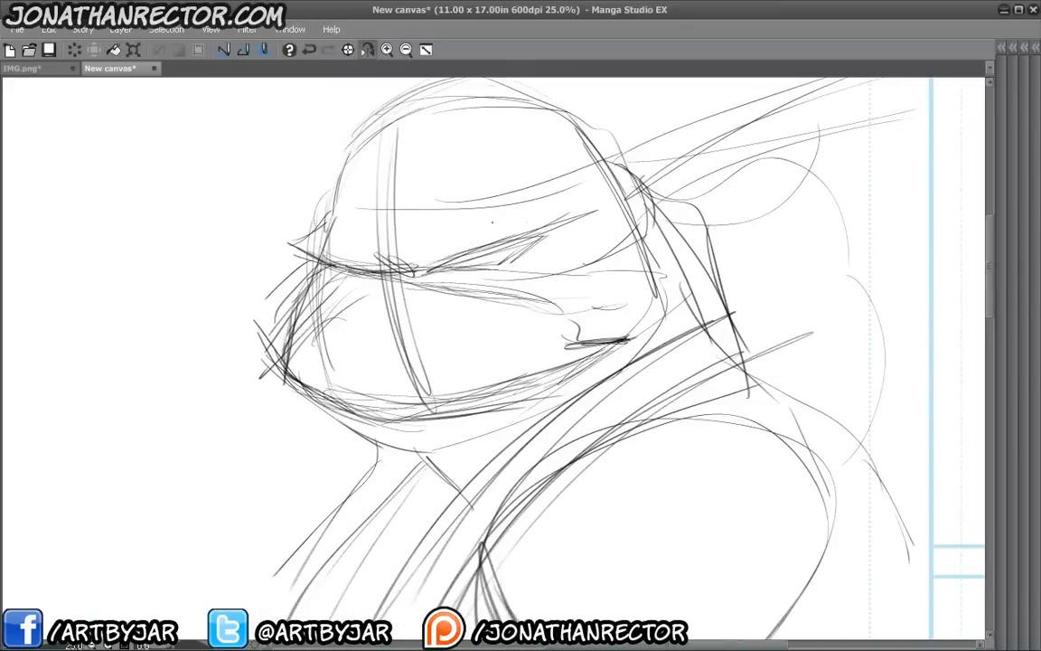
{"action": "mouse_move", "coordinate": [456, 180]}
{"action": "left_mouse_down"}
{"action": "mouse_move", "coordinate": [367, 207]}
{"action": "mouse_move", "coordinate": [425, 212]}
{"action": "left_mouse_up"}
{"action": "left_click_drag", "start_coordinate": [288, 244], "coordinate": [447, 282]}
{"action": "left_click_drag", "start_coordinate": [389, 242], "coordinate": [499, 268]}
- Sketch the mouth line across the snout and refine the cheek and the mask edge around the eye
{"action": "left_click_drag", "start_coordinate": [313, 345], "coordinate": [461, 336]}
{"action": "mouse_move", "coordinate": [264, 347]}
{"action": "left_mouse_down"}
{"action": "mouse_move", "coordinate": [336, 404]}
{"action": "mouse_move", "coordinate": [443, 402]}
{"action": "mouse_move", "coordinate": [597, 314]}
{"action": "left_mouse_up"}
{"action": "left_click_drag", "start_coordinate": [604, 316], "coordinate": [571, 226]}
{"action": "left_click_drag", "start_coordinate": [507, 307], "coordinate": [624, 206]}
{"action": "left_click_drag", "start_coordinate": [479, 237], "coordinate": [586, 192]}
{"action": "left_click_drag", "start_coordinate": [522, 265], "coordinate": [485, 279]}
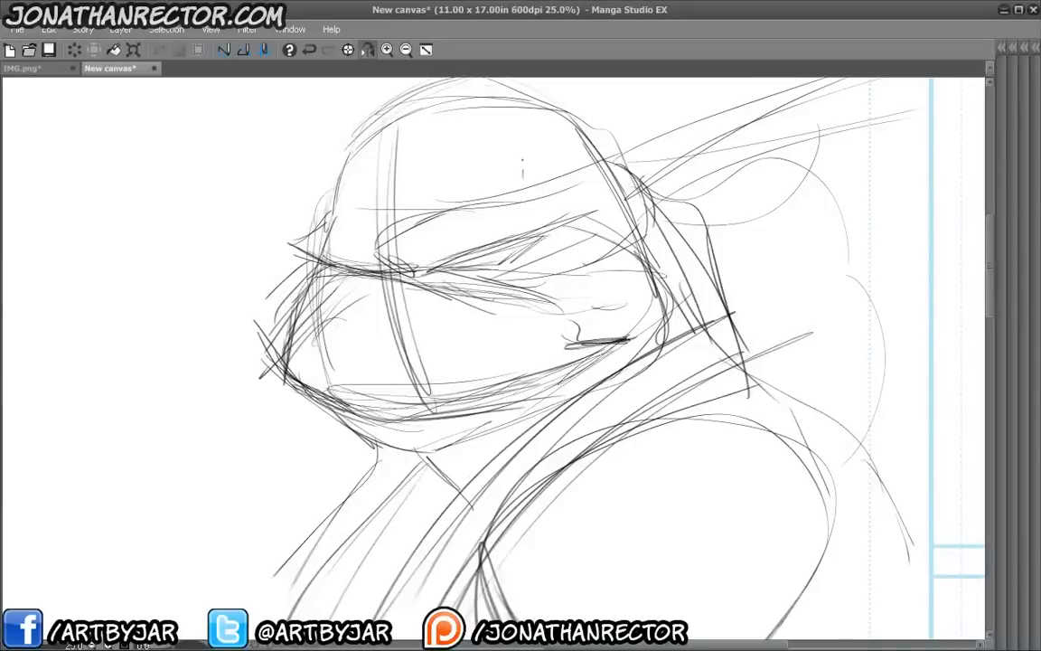
- Sketch the inner forehead curve, the front of the brow and the far mask point beside the nose bridge
{"action": "left_click_drag", "start_coordinate": [519, 142], "coordinate": [527, 183]}
{"action": "mouse_move", "coordinate": [525, 173]}
{"action": "left_mouse_down"}
{"action": "mouse_move", "coordinate": [403, 140]}
{"action": "mouse_move", "coordinate": [341, 188]}
{"action": "left_mouse_up"}
{"action": "mouse_move", "coordinate": [346, 168]}
{"action": "left_mouse_down"}
{"action": "mouse_move", "coordinate": [329, 240]}
{"action": "mouse_move", "coordinate": [338, 258]}
{"action": "left_mouse_up"}
{"action": "mouse_move", "coordinate": [325, 226]}
{"action": "left_mouse_down"}
{"action": "mouse_move", "coordinate": [296, 239]}
{"action": "mouse_move", "coordinate": [317, 246]}
{"action": "mouse_move", "coordinate": [273, 253]}
{"action": "mouse_move", "coordinate": [275, 354]}
{"action": "mouse_move", "coordinate": [291, 369]}
{"action": "left_mouse_up"}
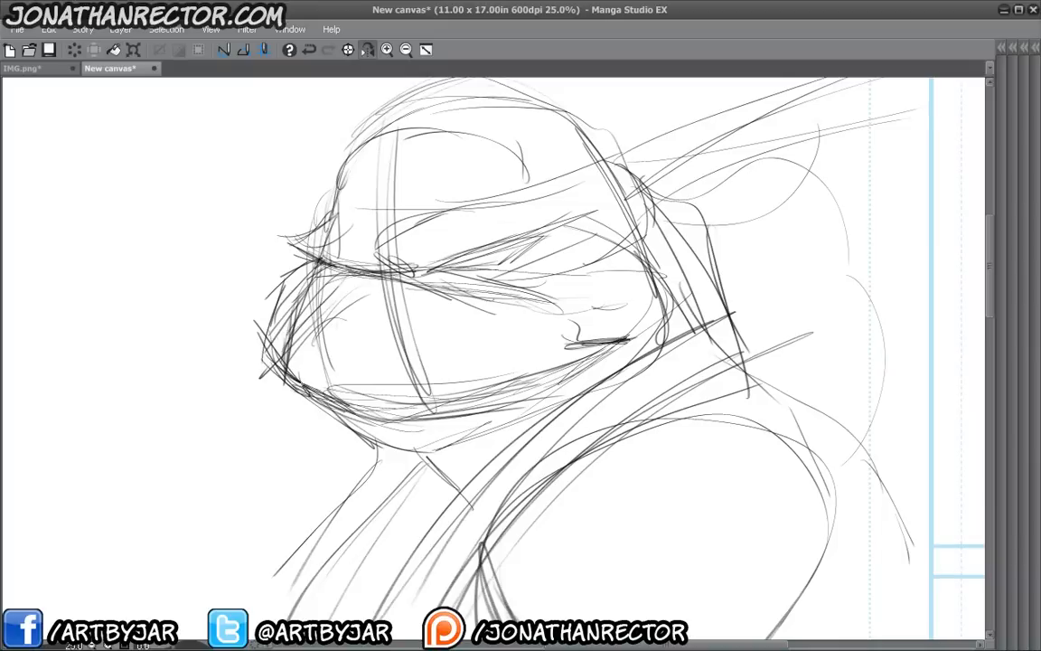
- Darken the snout front and the front of the mouth line, and add loose chin strokes beneath them
{"action": "left_click_drag", "start_coordinate": [292, 276], "coordinate": [280, 366]}
{"action": "left_click_drag", "start_coordinate": [255, 318], "coordinate": [348, 398]}
{"action": "left_click_drag", "start_coordinate": [276, 253], "coordinate": [251, 346]}
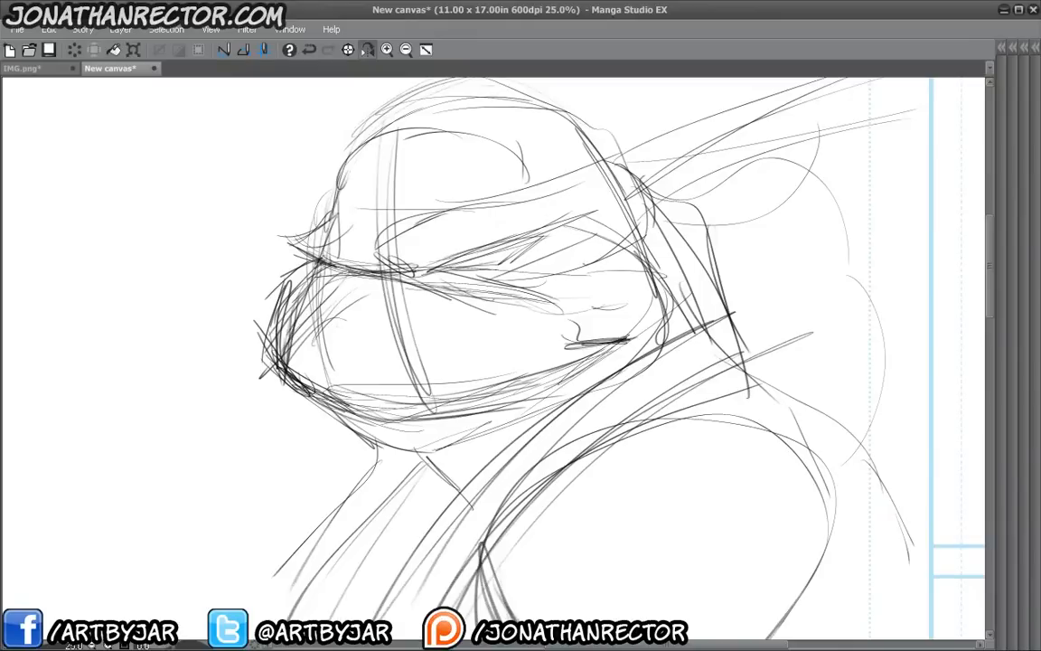
{"action": "left_click_drag", "start_coordinate": [306, 385], "coordinate": [413, 410]}
{"action": "left_click_drag", "start_coordinate": [279, 372], "coordinate": [402, 419]}
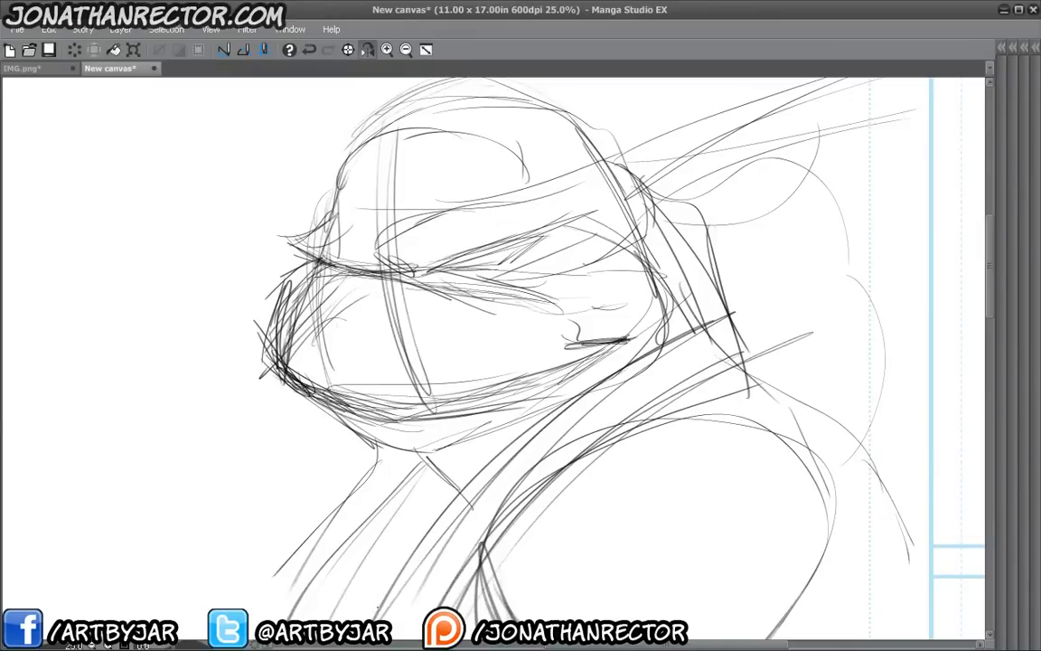
{"action": "mouse_move", "coordinate": [310, 270]}
{"action": "left_mouse_down"}
{"action": "mouse_move", "coordinate": [260, 355]}
{"action": "mouse_move", "coordinate": [311, 425]}
{"action": "left_mouse_up"}
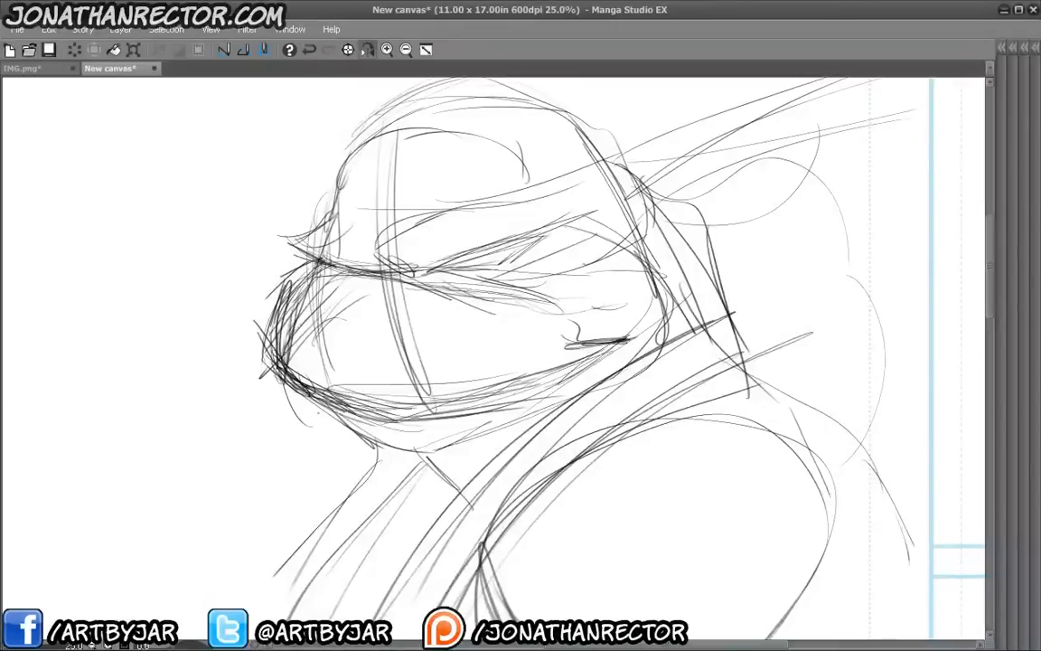
{"action": "mouse_move", "coordinate": [277, 361]}
{"action": "left_mouse_down"}
{"action": "mouse_move", "coordinate": [339, 438]}
{"action": "mouse_move", "coordinate": [373, 403]}
{"action": "mouse_move", "coordinate": [333, 378]}
{"action": "left_mouse_up"}
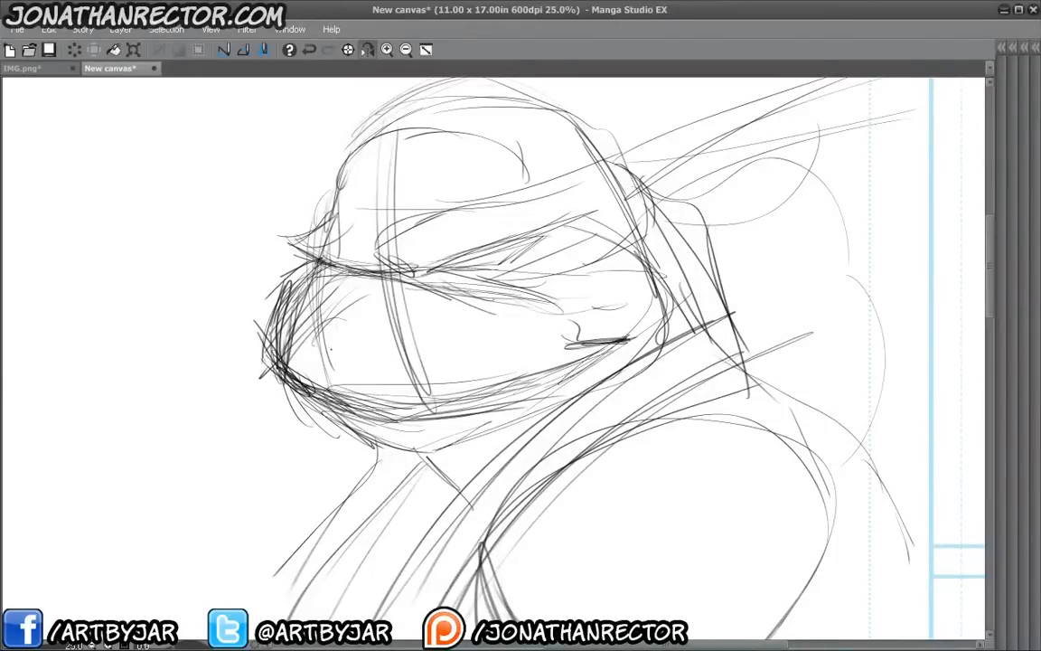
{"action": "left_click_drag", "start_coordinate": [318, 437], "coordinate": [360, 448]}
- Outline the narrowed near eye and fill it with dark shading strokes
{"action": "left_click_drag", "start_coordinate": [495, 269], "coordinate": [569, 247]}
{"action": "mouse_move", "coordinate": [477, 282]}
{"action": "left_mouse_down"}
{"action": "mouse_move", "coordinate": [558, 253]}
{"action": "mouse_move", "coordinate": [542, 275]}
{"action": "mouse_move", "coordinate": [475, 283]}
{"action": "left_mouse_up"}
{"action": "left_click_drag", "start_coordinate": [508, 267], "coordinate": [562, 254]}
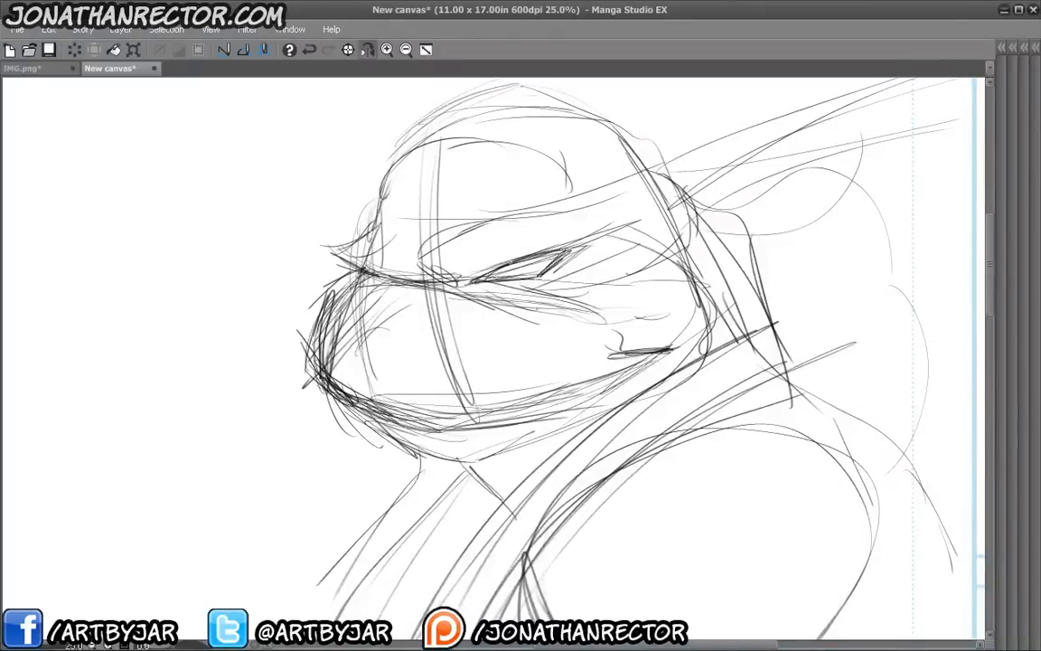
{"action": "mouse_move", "coordinate": [479, 281]}
{"action": "left_mouse_down"}
{"action": "mouse_move", "coordinate": [571, 251]}
{"action": "mouse_move", "coordinate": [528, 280]}
{"action": "mouse_move", "coordinate": [458, 286]}
{"action": "left_mouse_up"}
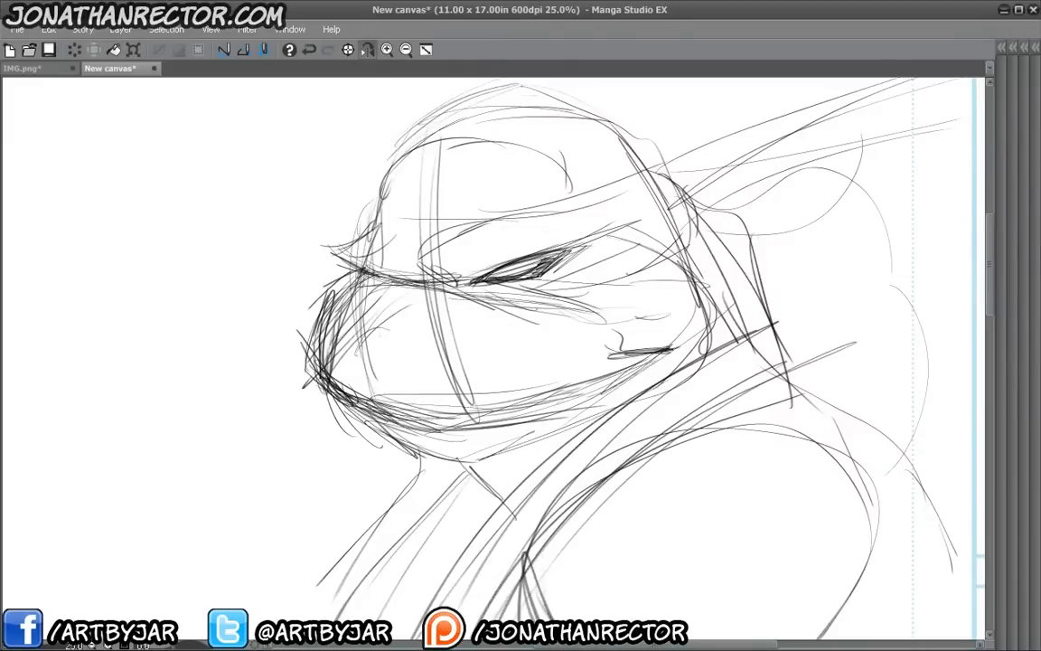
- Fade the rough head and shoulder sketch to a light underdrawing with a large soft eraser
{"action": "left_click_drag", "start_coordinate": [460, 89], "coordinate": [464, 88]}
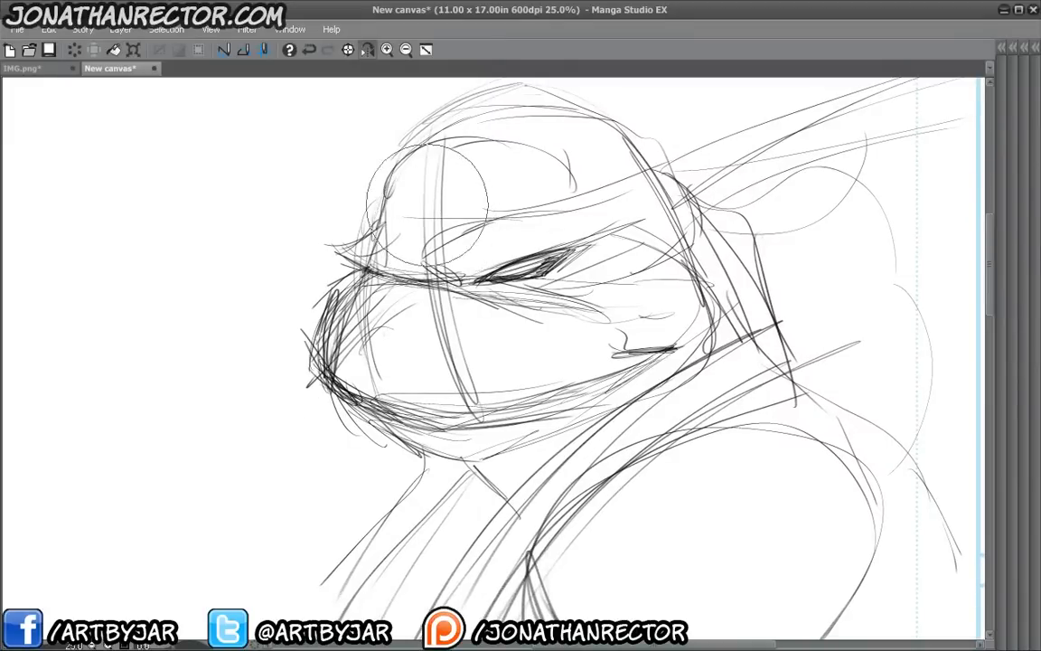
{"action": "mouse_move", "coordinate": [383, 189]}
{"action": "left_mouse_down"}
{"action": "mouse_move", "coordinate": [511, 222]}
{"action": "mouse_move", "coordinate": [551, 185]}
{"action": "mouse_move", "coordinate": [441, 292]}
{"action": "mouse_move", "coordinate": [326, 335]}
{"action": "mouse_move", "coordinate": [457, 498]}
{"action": "mouse_move", "coordinate": [714, 325]}
{"action": "mouse_move", "coordinate": [491, 136]}
{"action": "mouse_move", "coordinate": [674, 209]}
{"action": "mouse_move", "coordinate": [579, 151]}
{"action": "mouse_move", "coordinate": [583, 232]}
{"action": "mouse_move", "coordinate": [346, 391]}
{"action": "mouse_move", "coordinate": [553, 318]}
{"action": "mouse_move", "coordinate": [507, 497]}
{"action": "mouse_move", "coordinate": [479, 295]}
{"action": "left_mouse_up"}
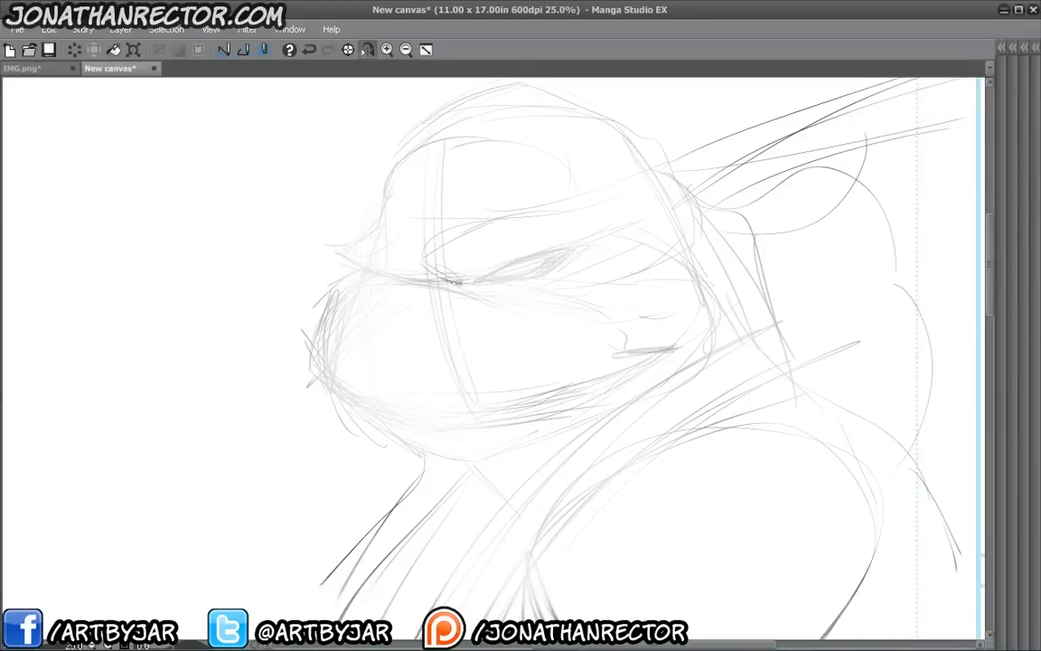
- Redraw the near eye over the faded sketch with a heavy upper lid, lower lid, inner corner crease and brow arch
{"action": "mouse_move", "coordinate": [443, 278]}
{"action": "left_mouse_down"}
{"action": "mouse_move", "coordinate": [466, 285]}
{"action": "mouse_move", "coordinate": [445, 277]}
{"action": "left_mouse_up"}
{"action": "mouse_move", "coordinate": [436, 257]}
{"action": "left_mouse_down"}
{"action": "mouse_move", "coordinate": [485, 279]}
{"action": "mouse_move", "coordinate": [499, 264]}
{"action": "mouse_move", "coordinate": [570, 245]}
{"action": "left_mouse_up"}
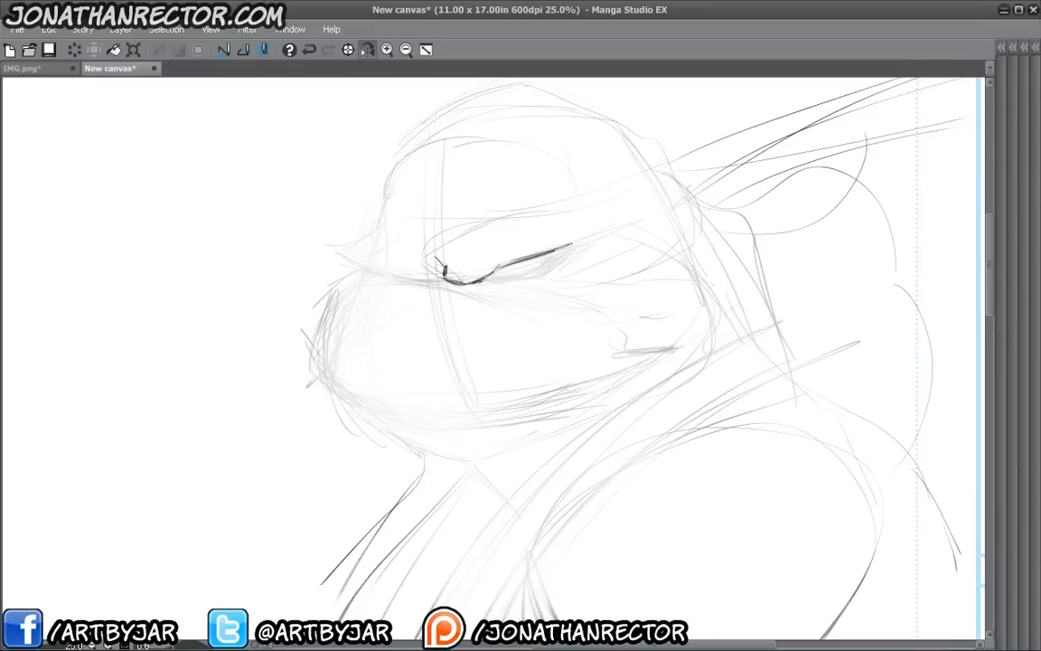
{"action": "left_click_drag", "start_coordinate": [506, 263], "coordinate": [572, 244]}
{"action": "left_click_drag", "start_coordinate": [476, 282], "coordinate": [499, 265]}
{"action": "left_click_drag", "start_coordinate": [504, 263], "coordinate": [555, 243]}
{"action": "left_click_drag", "start_coordinate": [531, 241], "coordinate": [578, 243]}
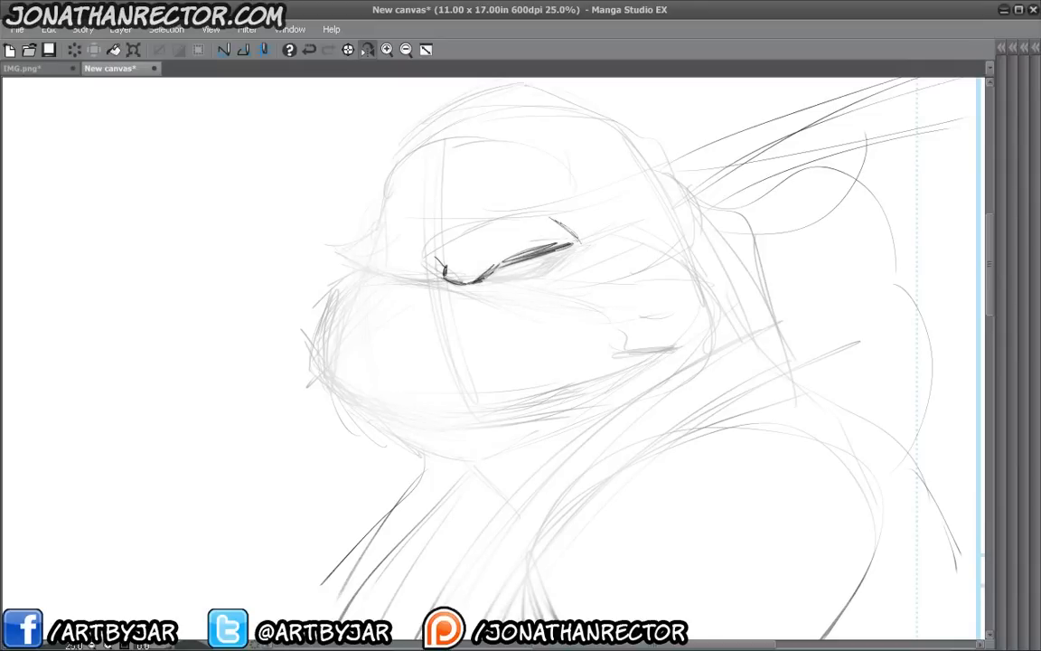
{"action": "left_click_drag", "start_coordinate": [511, 215], "coordinate": [451, 248]}
{"action": "mouse_move", "coordinate": [508, 267]}
{"action": "left_mouse_down"}
{"action": "mouse_move", "coordinate": [553, 262]}
{"action": "mouse_move", "coordinate": [470, 292]}
{"action": "left_mouse_up"}
{"action": "mouse_move", "coordinate": [471, 286]}
{"action": "left_mouse_down"}
{"action": "mouse_move", "coordinate": [460, 292]}
{"action": "mouse_move", "coordinate": [524, 279]}
{"action": "mouse_move", "coordinate": [560, 253]}
{"action": "left_mouse_up"}
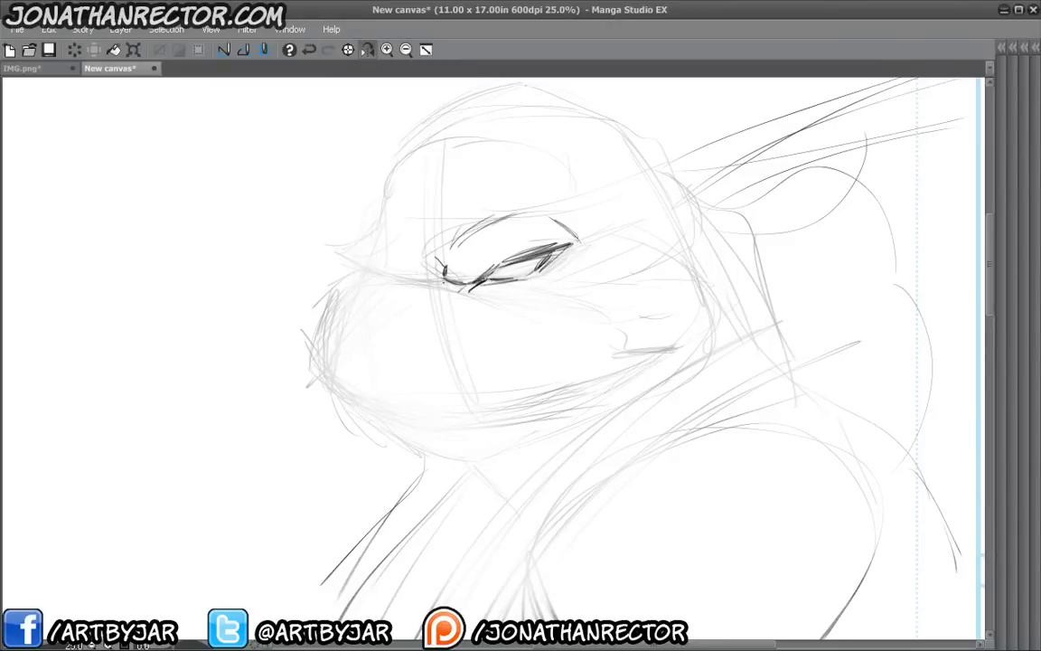
- Define the mask's far point, nose bridge, and upper and lower edges around the eye, with the adjoining forehead and snout lines
{"action": "mouse_move", "coordinate": [452, 287]}
{"action": "left_mouse_down"}
{"action": "mouse_move", "coordinate": [358, 268]}
{"action": "mouse_move", "coordinate": [328, 246]}
{"action": "mouse_move", "coordinate": [374, 226]}
{"action": "left_mouse_up"}
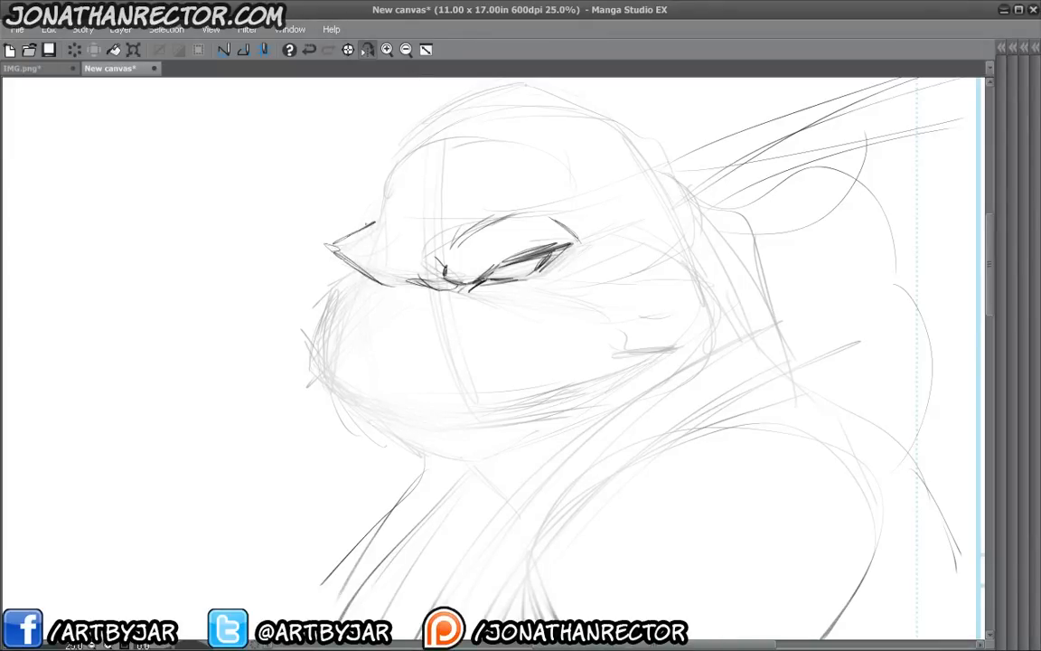
{"action": "left_click_drag", "start_coordinate": [388, 177], "coordinate": [380, 206]}
{"action": "mouse_move", "coordinate": [378, 284]}
{"action": "left_mouse_down"}
{"action": "mouse_move", "coordinate": [342, 301]}
{"action": "mouse_move", "coordinate": [370, 281]}
{"action": "mouse_move", "coordinate": [374, 290]}
{"action": "mouse_move", "coordinate": [351, 296]}
{"action": "mouse_move", "coordinate": [415, 277]}
{"action": "mouse_move", "coordinate": [536, 313]}
{"action": "mouse_move", "coordinate": [598, 287]}
{"action": "left_mouse_up"}
{"action": "left_click", "coordinate": [437, 152]}
{"action": "mouse_move", "coordinate": [543, 312]}
{"action": "left_mouse_down"}
{"action": "mouse_move", "coordinate": [596, 285]}
{"action": "mouse_move", "coordinate": [673, 233]}
{"action": "left_mouse_up"}
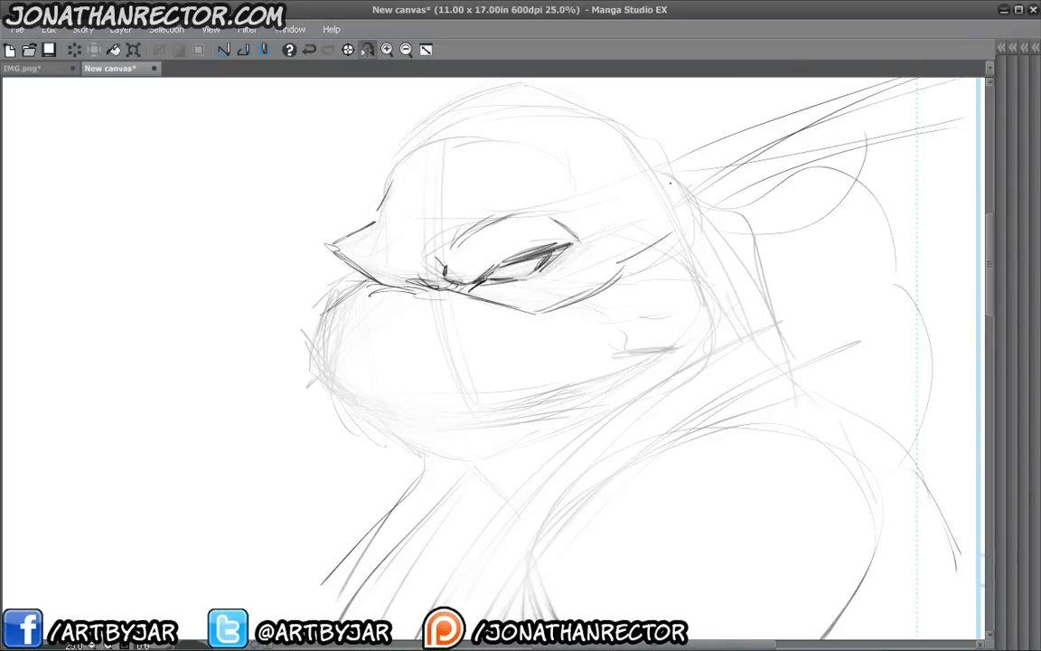
{"action": "left_click_drag", "start_coordinate": [566, 222], "coordinate": [652, 196]}
{"action": "mouse_move", "coordinate": [569, 220]}
{"action": "left_mouse_down"}
{"action": "mouse_move", "coordinate": [668, 190]}
{"action": "mouse_move", "coordinate": [479, 215]}
{"action": "mouse_move", "coordinate": [427, 253]}
{"action": "mouse_move", "coordinate": [354, 230]}
{"action": "mouse_move", "coordinate": [327, 196]}
{"action": "left_mouse_up"}
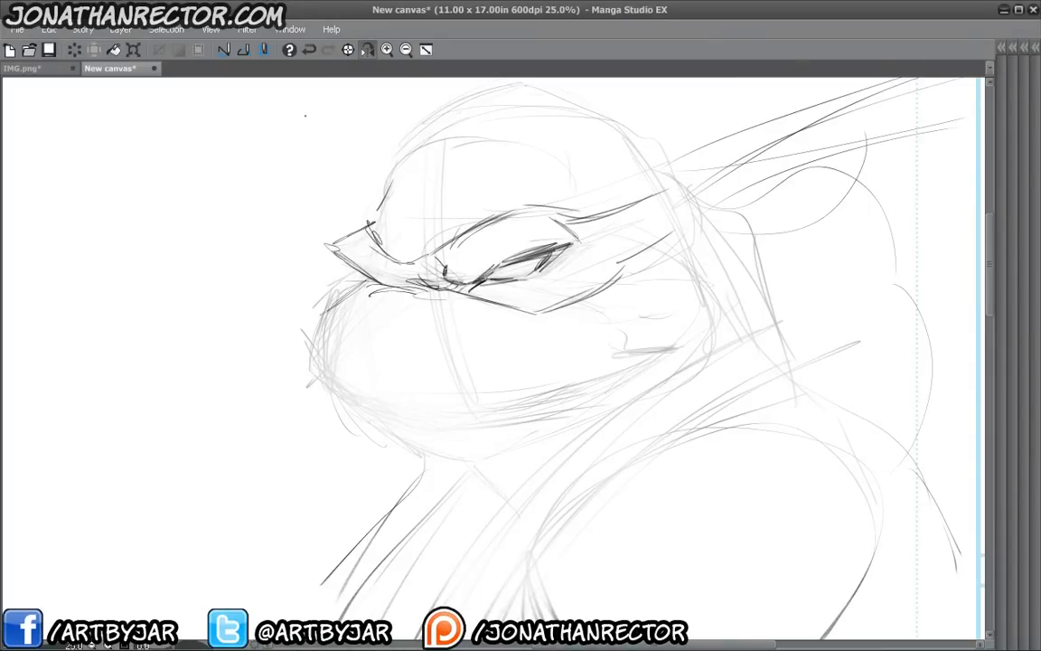
- Mirror the canvas view, darken the snout's front contour and mouth line, and crosshatch the mouth corner
{"action": "left_click", "coordinate": [367, 50]}
{"action": "left_click_drag", "start_coordinate": [269, 405], "coordinate": [308, 393]}
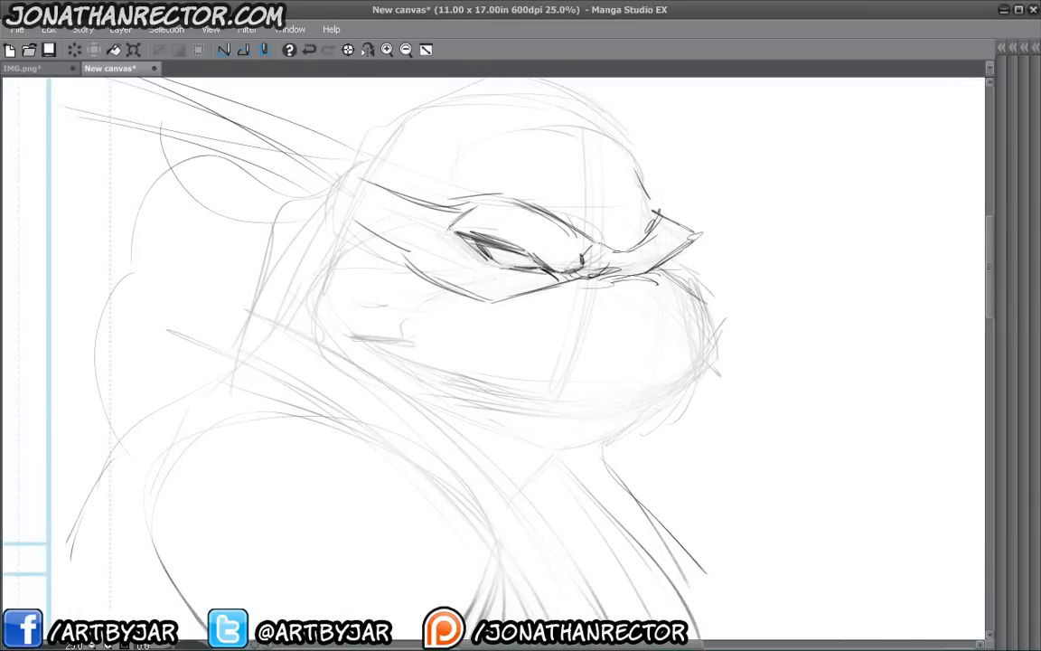
{"action": "left_click_drag", "start_coordinate": [641, 273], "coordinate": [689, 289]}
{"action": "mouse_move", "coordinate": [663, 266]}
{"action": "left_mouse_down"}
{"action": "mouse_move", "coordinate": [688, 288]}
{"action": "mouse_move", "coordinate": [679, 280]}
{"action": "left_mouse_up"}
{"action": "mouse_move", "coordinate": [638, 244]}
{"action": "left_mouse_down"}
{"action": "mouse_move", "coordinate": [619, 255]}
{"action": "mouse_move", "coordinate": [622, 274]}
{"action": "left_mouse_up"}
{"action": "mouse_move", "coordinate": [693, 291]}
{"action": "left_mouse_down"}
{"action": "mouse_move", "coordinate": [714, 348]}
{"action": "mouse_move", "coordinate": [685, 391]}
{"action": "mouse_move", "coordinate": [527, 412]}
{"action": "left_mouse_up"}
{"action": "mouse_move", "coordinate": [641, 398]}
{"action": "left_mouse_down"}
{"action": "mouse_move", "coordinate": [543, 409]}
{"action": "mouse_move", "coordinate": [475, 400]}
{"action": "mouse_move", "coordinate": [353, 334]}
{"action": "mouse_move", "coordinate": [398, 338]}
{"action": "mouse_move", "coordinate": [406, 355]}
{"action": "mouse_move", "coordinate": [418, 331]}
{"action": "mouse_move", "coordinate": [371, 343]}
{"action": "left_mouse_up"}
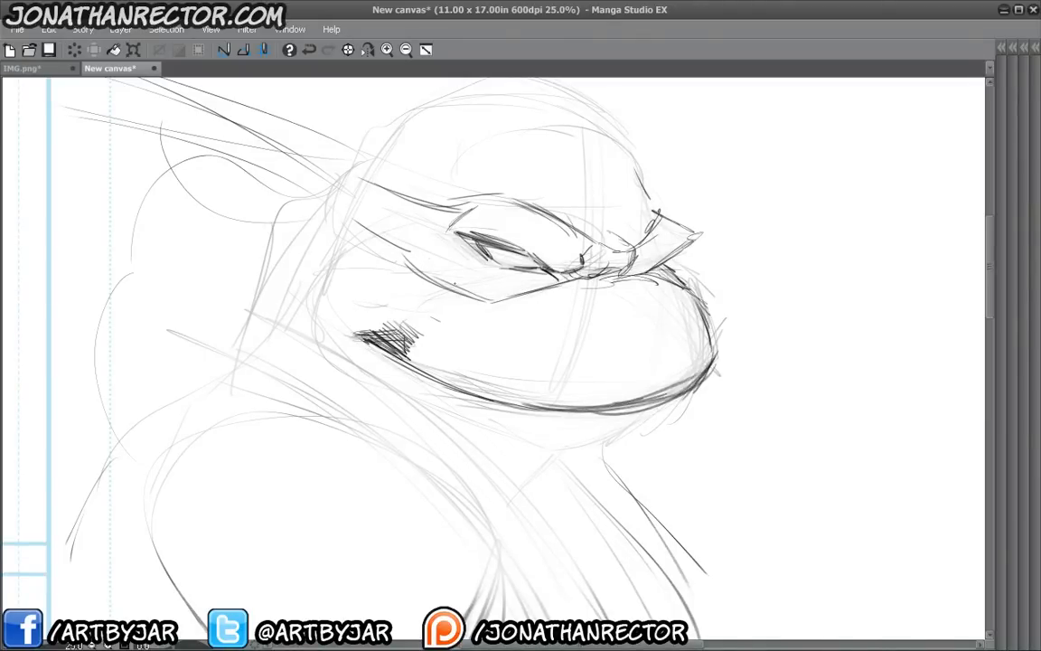
- Extend the mask band's upper and lower edges from the eye to the back of the head
{"action": "left_click_drag", "start_coordinate": [412, 262], "coordinate": [305, 195]}
{"action": "left_click_drag", "start_coordinate": [370, 241], "coordinate": [290, 191]}
{"action": "left_click_drag", "start_coordinate": [402, 190], "coordinate": [312, 160]}
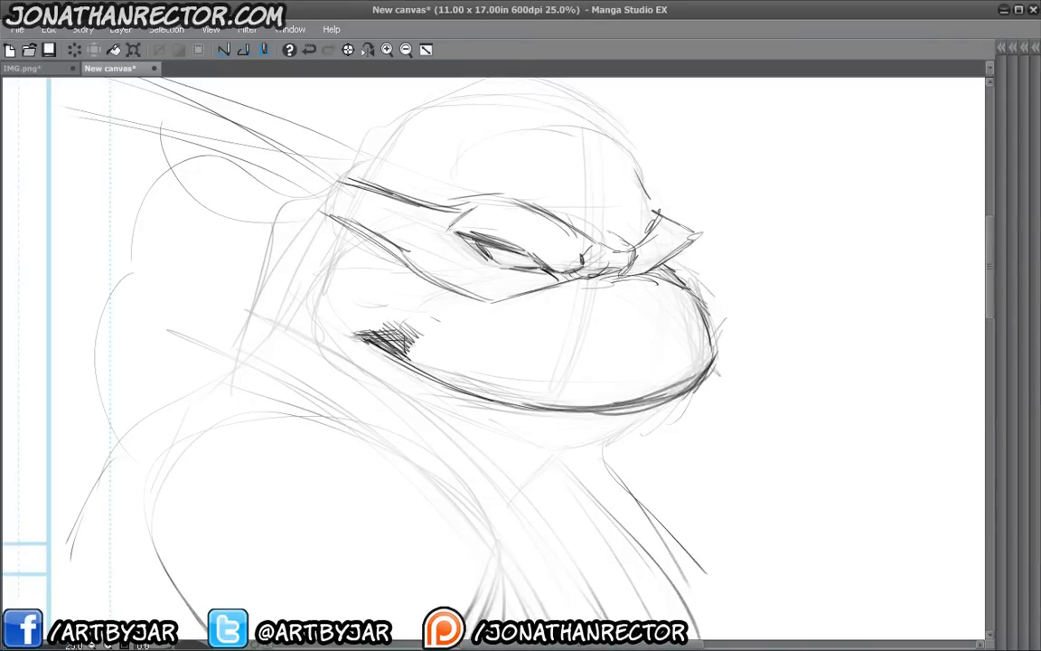
- Draw the forehead contour from the brow up and across the top of the skull
{"action": "left_click_drag", "start_coordinate": [624, 208], "coordinate": [602, 233]}
{"action": "left_click_drag", "start_coordinate": [604, 180], "coordinate": [583, 197]}
{"action": "left_click_drag", "start_coordinate": [587, 123], "coordinate": [548, 188]}
{"action": "left_click_drag", "start_coordinate": [535, 113], "coordinate": [622, 141]}
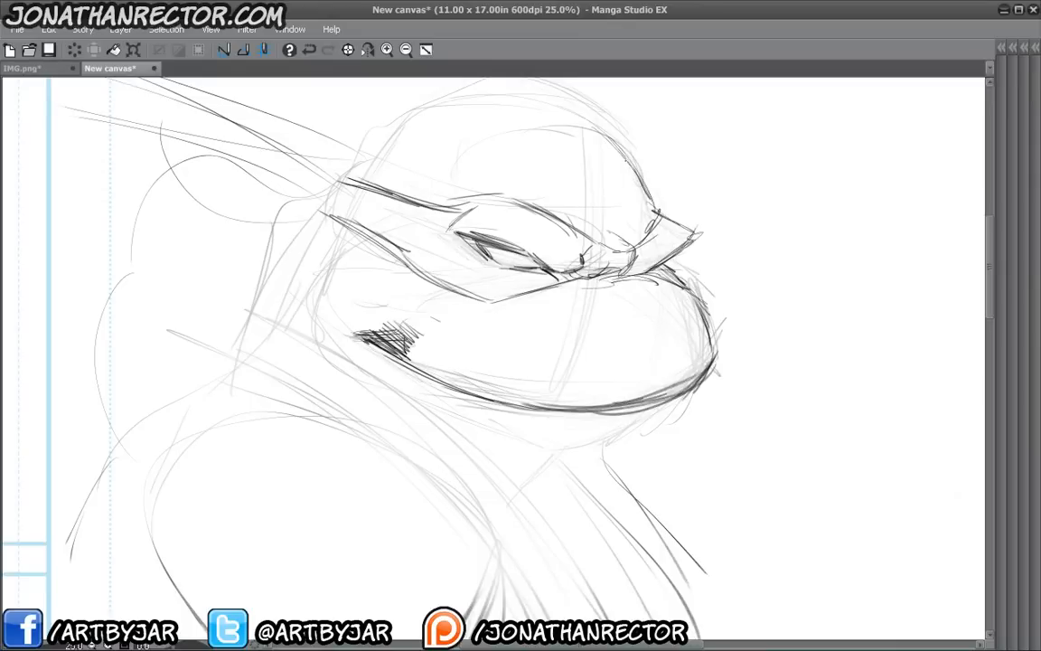
{"action": "left_click_drag", "start_coordinate": [489, 101], "coordinate": [600, 130]}
{"action": "left_click_drag", "start_coordinate": [534, 108], "coordinate": [403, 104]}
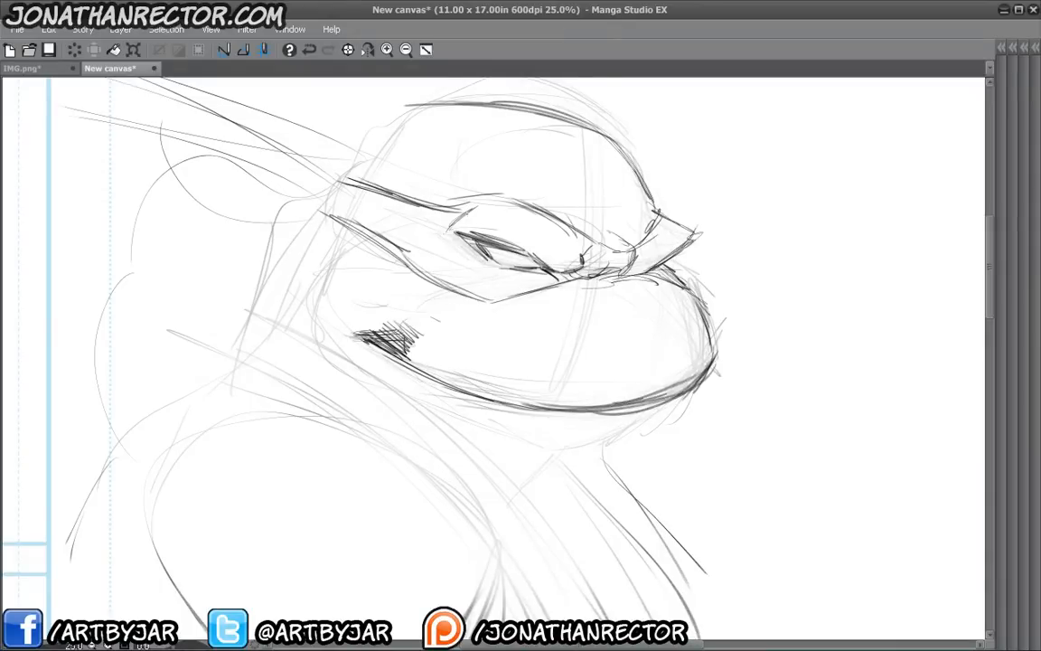
- Reinforce the lower eyelid and snout front, and outline the chin and the underside of the lower jaw
{"action": "left_click_drag", "start_coordinate": [489, 246], "coordinate": [454, 246]}
{"action": "left_click_drag", "start_coordinate": [698, 291], "coordinate": [712, 348]}
{"action": "mouse_move", "coordinate": [692, 387]}
{"action": "left_mouse_down"}
{"action": "mouse_move", "coordinate": [663, 419]}
{"action": "mouse_move", "coordinate": [663, 437]}
{"action": "mouse_move", "coordinate": [570, 446]}
{"action": "left_mouse_up"}
{"action": "mouse_move", "coordinate": [685, 398]}
{"action": "left_mouse_down"}
{"action": "mouse_move", "coordinate": [667, 433]}
{"action": "mouse_move", "coordinate": [566, 450]}
{"action": "left_mouse_up"}
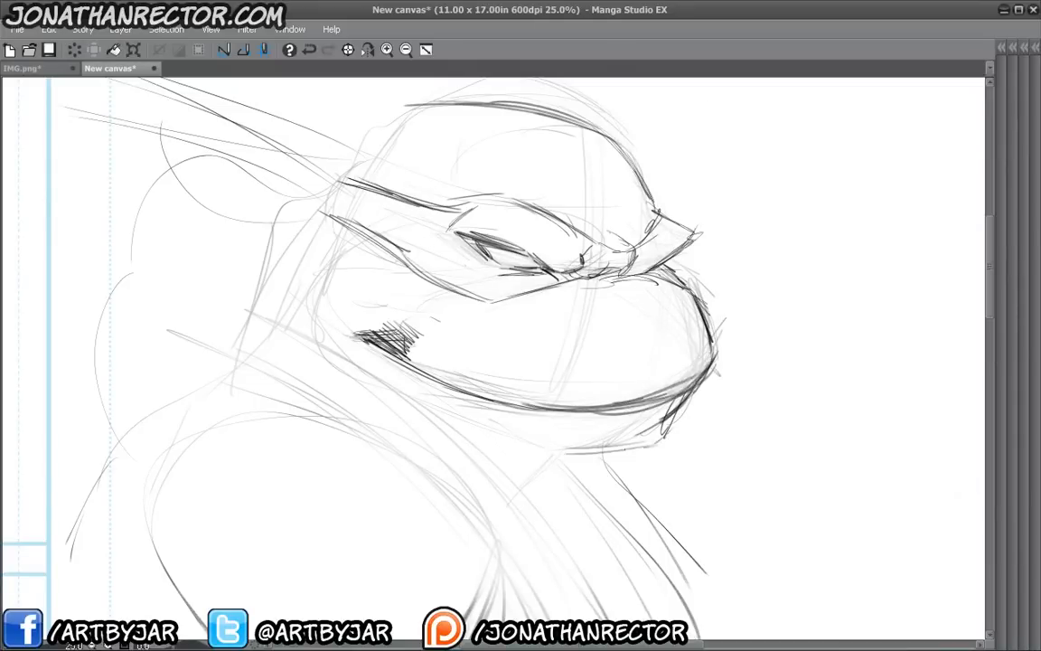
{"action": "left_click_drag", "start_coordinate": [646, 447], "coordinate": [562, 452]}
{"action": "mouse_move", "coordinate": [672, 425]}
{"action": "left_mouse_down"}
{"action": "mouse_move", "coordinate": [592, 454]}
{"action": "mouse_move", "coordinate": [363, 404]}
{"action": "left_mouse_up"}
{"action": "left_click_drag", "start_coordinate": [543, 460], "coordinate": [465, 430]}
{"action": "left_click_drag", "start_coordinate": [313, 372], "coordinate": [370, 396]}
{"action": "left_click_drag", "start_coordinate": [328, 380], "coordinate": [367, 393]}
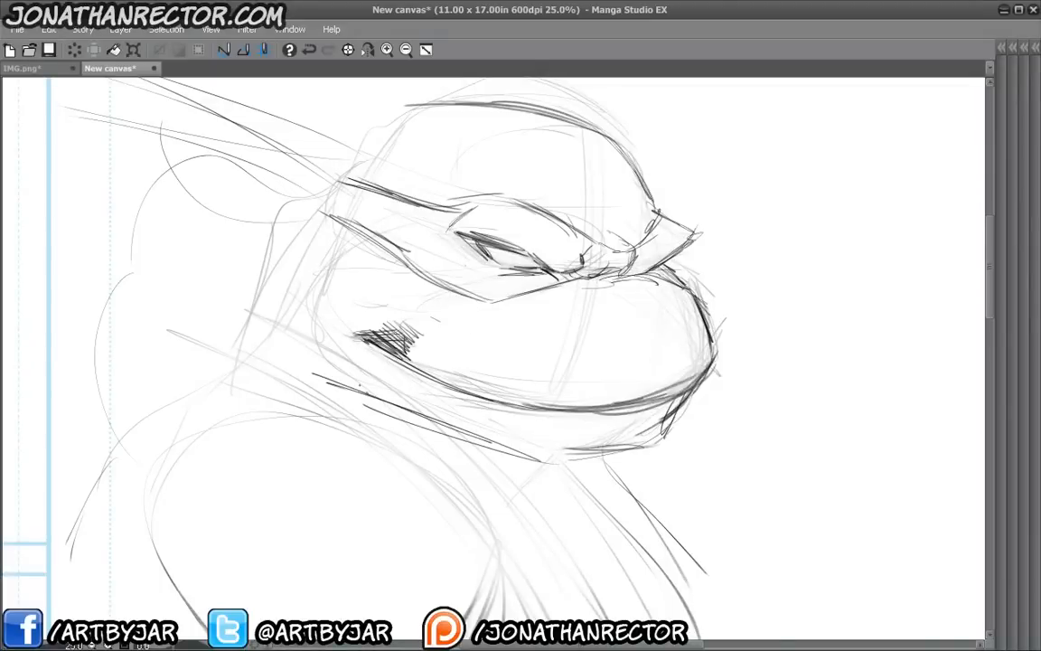
- Outline the back of the jaw and skull, and draw the neck line down to the shoulder
{"action": "mouse_move", "coordinate": [334, 271]}
{"action": "left_mouse_down"}
{"action": "mouse_move", "coordinate": [298, 339]}
{"action": "mouse_move", "coordinate": [311, 357]}
{"action": "left_mouse_up"}
{"action": "mouse_move", "coordinate": [405, 114]}
{"action": "left_mouse_down"}
{"action": "mouse_move", "coordinate": [374, 134]}
{"action": "mouse_move", "coordinate": [357, 168]}
{"action": "left_mouse_up"}
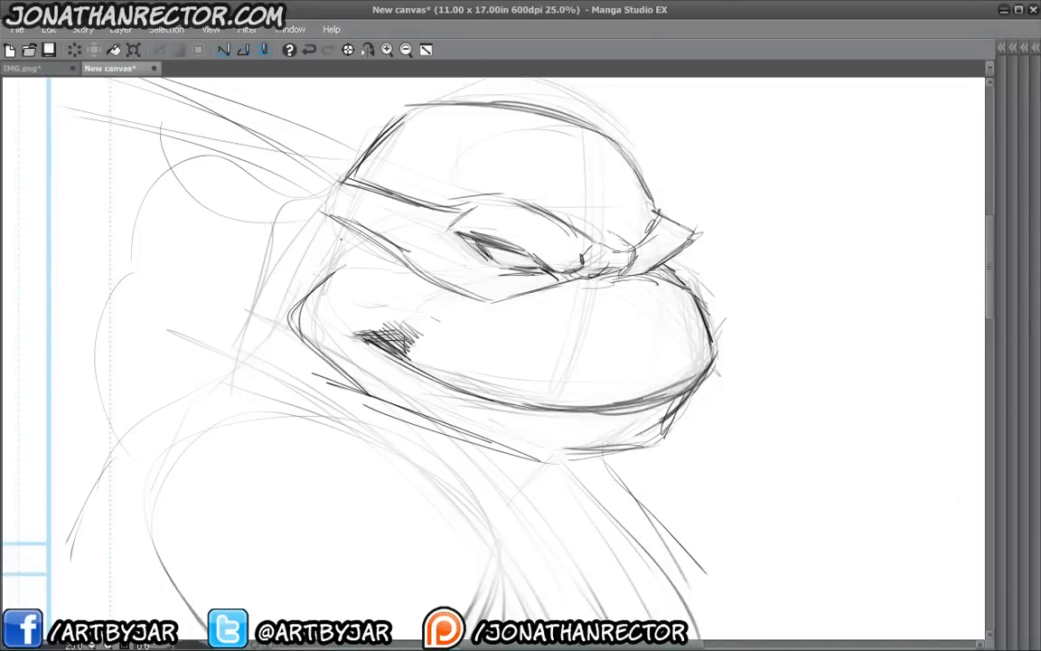
{"action": "mouse_move", "coordinate": [293, 193]}
{"action": "left_mouse_down"}
{"action": "mouse_move", "coordinate": [269, 211]}
{"action": "mouse_move", "coordinate": [226, 327]}
{"action": "left_mouse_up"}
{"action": "left_click_drag", "start_coordinate": [300, 224], "coordinate": [261, 277]}
{"action": "left_click_drag", "start_coordinate": [225, 327], "coordinate": [213, 349]}
{"action": "mouse_move", "coordinate": [218, 355]}
{"action": "left_mouse_down"}
{"action": "mouse_move", "coordinate": [223, 333]}
{"action": "mouse_move", "coordinate": [161, 358]}
{"action": "mouse_move", "coordinate": [128, 391]}
{"action": "left_mouse_up"}
- Strengthen the underside of the jaw and chin, and add a cheek crease below the mask
{"action": "left_click_drag", "start_coordinate": [597, 377], "coordinate": [514, 387]}
{"action": "mouse_move", "coordinate": [566, 386]}
{"action": "left_mouse_down"}
{"action": "mouse_move", "coordinate": [484, 395]}
{"action": "mouse_move", "coordinate": [395, 387]}
{"action": "left_mouse_up"}
{"action": "left_click_drag", "start_coordinate": [351, 347], "coordinate": [536, 394]}
{"action": "left_click_drag", "start_coordinate": [604, 391], "coordinate": [530, 399]}
{"action": "mouse_move", "coordinate": [366, 347]}
{"action": "left_mouse_down"}
{"action": "mouse_move", "coordinate": [562, 392]}
{"action": "mouse_move", "coordinate": [566, 381]}
{"action": "left_mouse_up"}
{"action": "left_click_drag", "start_coordinate": [461, 255], "coordinate": [403, 280]}
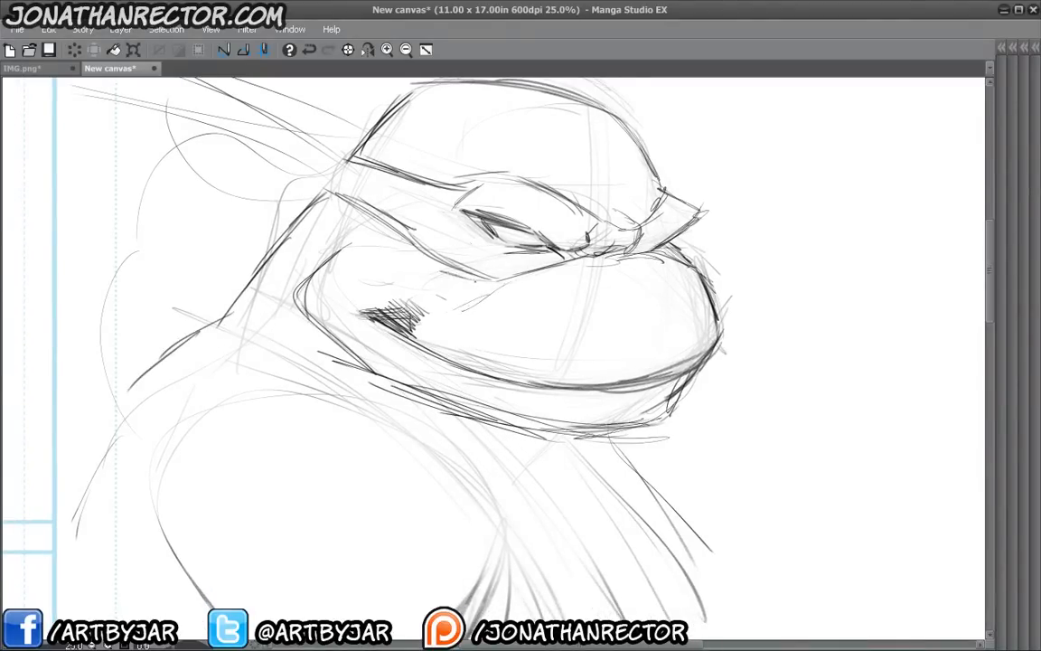
- Double the mask's lower edge from beneath the eye to the back of the head
{"action": "left_click_drag", "start_coordinate": [542, 261], "coordinate": [484, 273]}
{"action": "left_click_drag", "start_coordinate": [437, 236], "coordinate": [387, 215]}
{"action": "left_click_drag", "start_coordinate": [416, 225], "coordinate": [321, 186]}
{"action": "left_click_drag", "start_coordinate": [486, 261], "coordinate": [429, 239]}
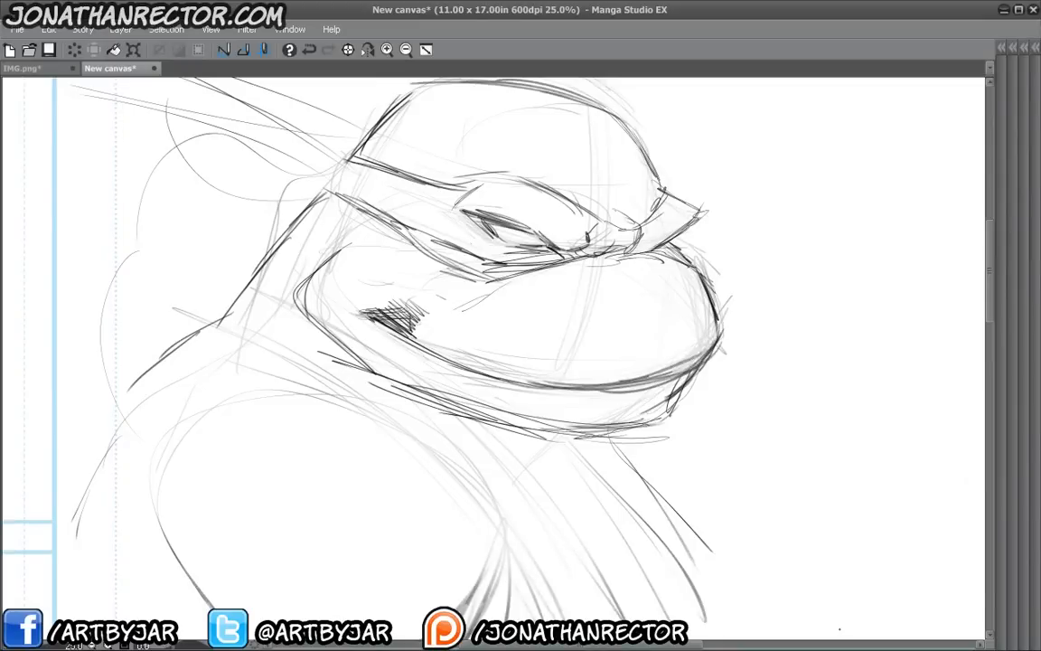
- Reinforce the snout front, and fade out the front of the mouth and chin with the soft eraser
{"action": "left_click_drag", "start_coordinate": [694, 265], "coordinate": [715, 346]}
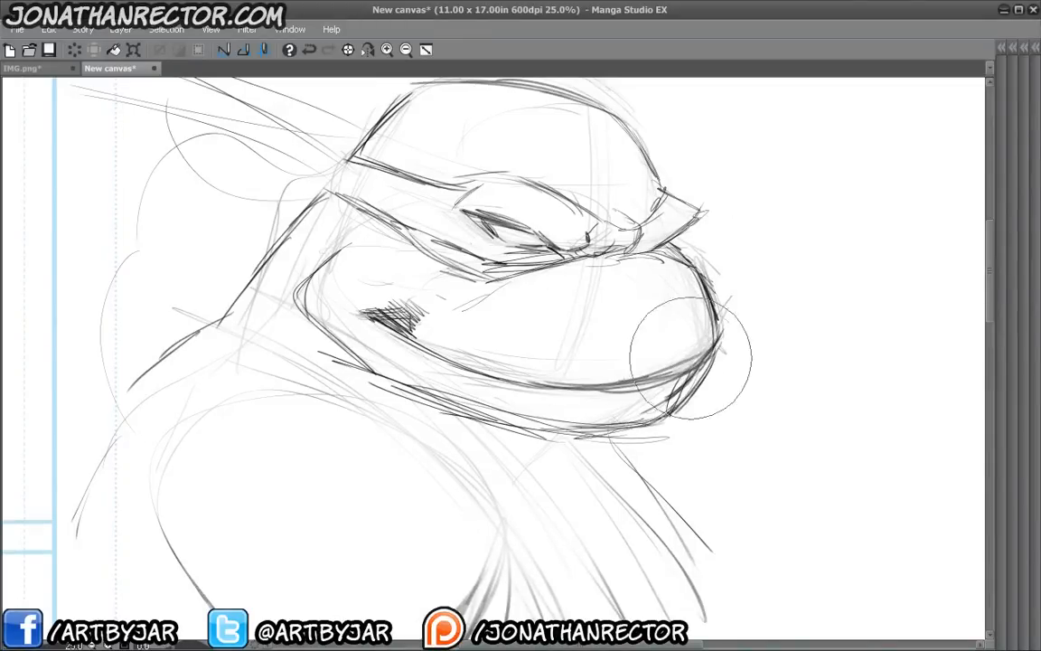
{"action": "mouse_move", "coordinate": [690, 358]}
{"action": "left_mouse_down"}
{"action": "mouse_move", "coordinate": [685, 430]}
{"action": "mouse_move", "coordinate": [599, 407]}
{"action": "mouse_move", "coordinate": [452, 307]}
{"action": "left_mouse_up"}
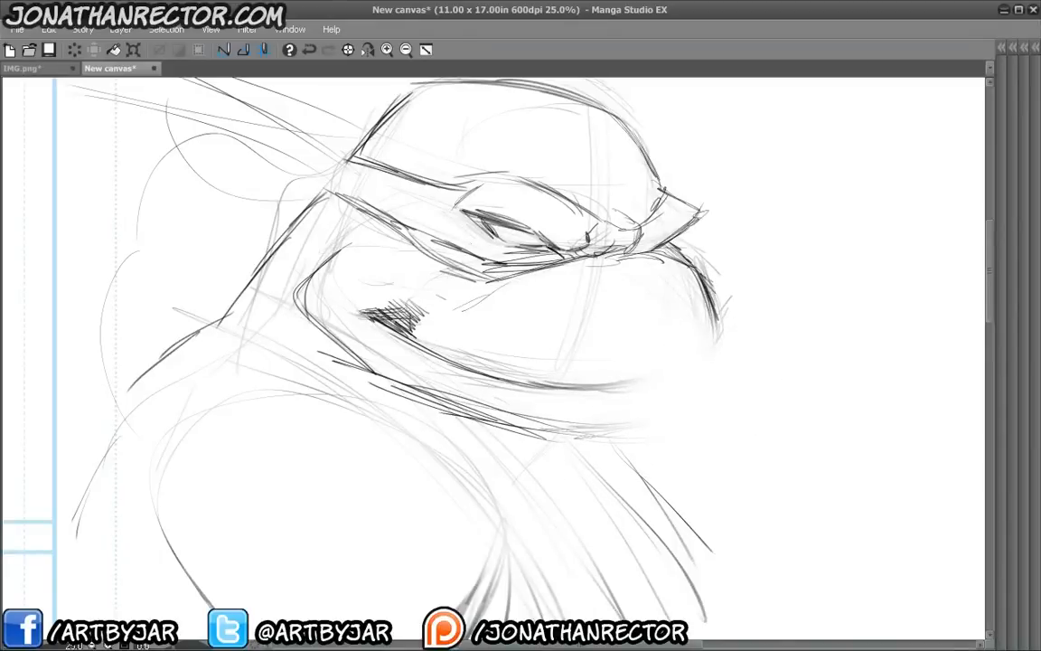
- Redraw the mouth line from its shaded corner to the snout tip, and rebuild the lower snout front
{"action": "left_click_drag", "start_coordinate": [390, 326], "coordinate": [562, 388]}
{"action": "left_click_drag", "start_coordinate": [415, 343], "coordinate": [581, 389]}
{"action": "mouse_move", "coordinate": [404, 340]}
{"action": "left_mouse_down"}
{"action": "mouse_move", "coordinate": [577, 390]}
{"action": "mouse_move", "coordinate": [640, 392]}
{"action": "left_mouse_up"}
{"action": "left_click_drag", "start_coordinate": [537, 385], "coordinate": [699, 359]}
{"action": "left_click_drag", "start_coordinate": [582, 375], "coordinate": [712, 351]}
{"action": "left_click_drag", "start_coordinate": [708, 306], "coordinate": [714, 344]}
{"action": "left_click_drag", "start_coordinate": [713, 319], "coordinate": [713, 354]}
{"action": "left_click_drag", "start_coordinate": [535, 374], "coordinate": [695, 363]}
{"action": "left_click_drag", "start_coordinate": [618, 376], "coordinate": [698, 366]}
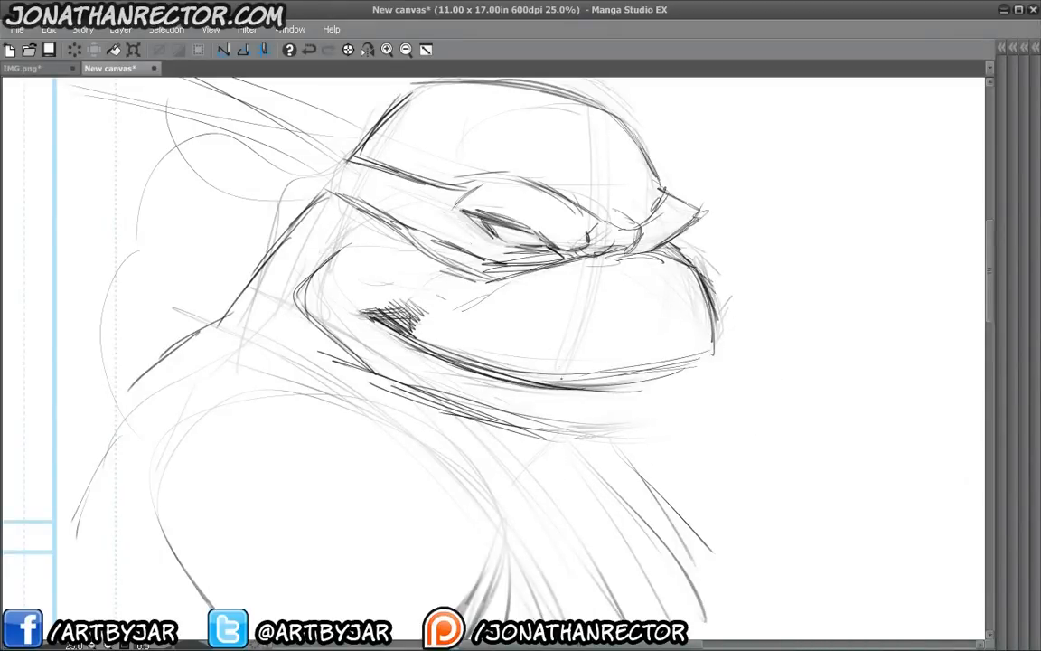
{"action": "left_click_drag", "start_coordinate": [411, 332], "coordinate": [557, 343]}
{"action": "left_click_drag", "start_coordinate": [382, 312], "coordinate": [515, 347]}
- Mirror the canvas view and redraw the lower jaw line from the back of the jaw to the chin
{"action": "key", "text": "h"}
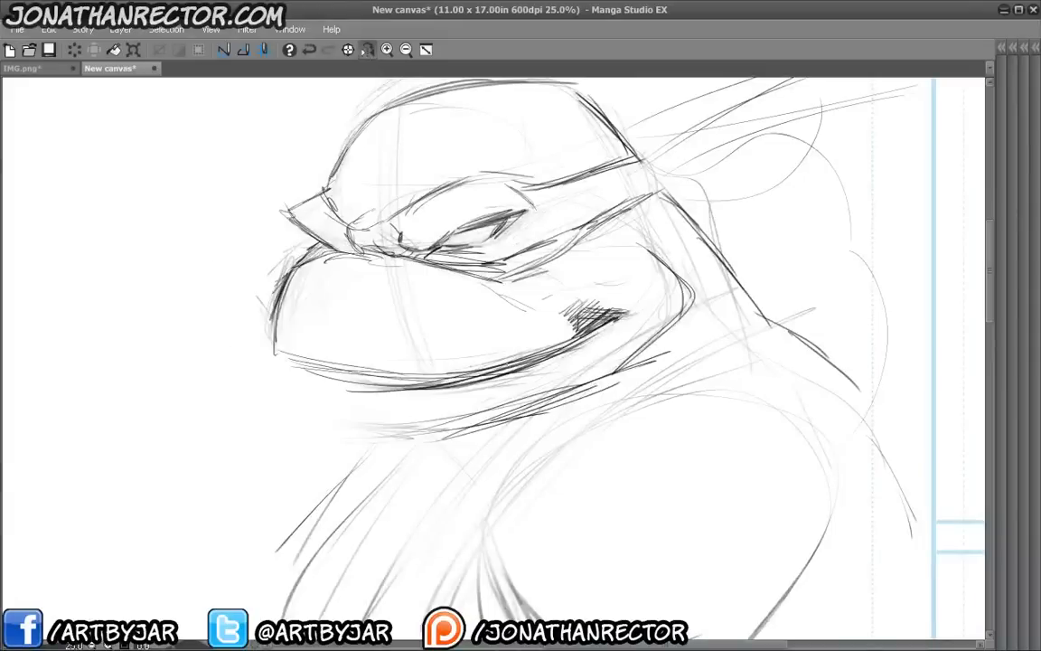
{"action": "mouse_move", "coordinate": [657, 332]}
{"action": "left_mouse_down"}
{"action": "mouse_move", "coordinate": [632, 361]}
{"action": "mouse_move", "coordinate": [510, 413]}
{"action": "mouse_move", "coordinate": [472, 413]}
{"action": "left_mouse_up"}
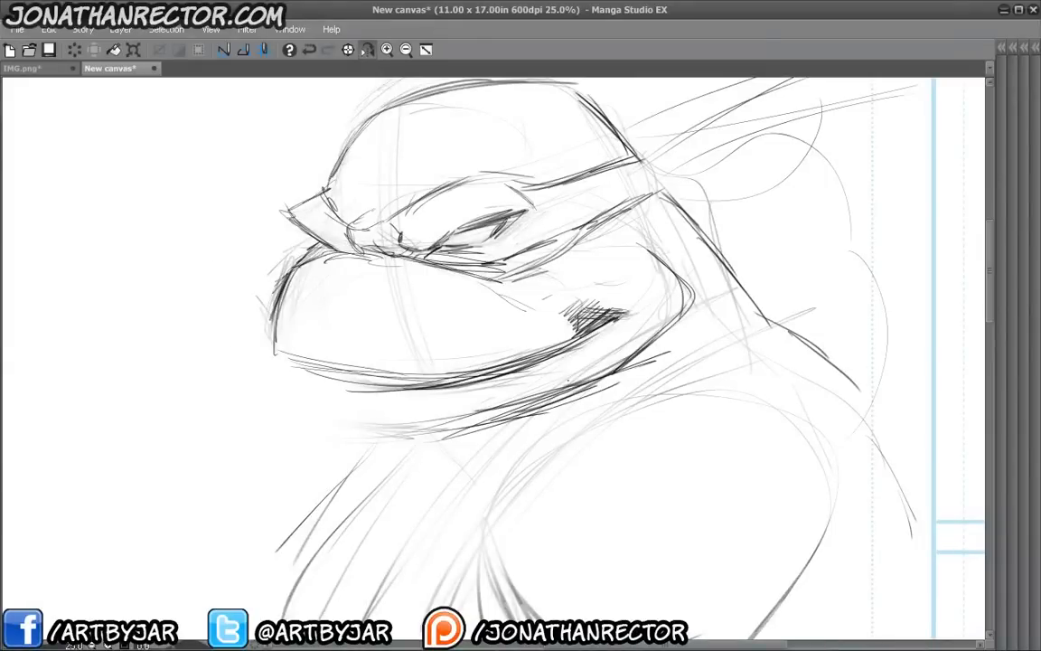
{"action": "left_click_drag", "start_coordinate": [615, 363], "coordinate": [450, 406]}
{"action": "left_click_drag", "start_coordinate": [553, 396], "coordinate": [408, 417]}
{"action": "left_click_drag", "start_coordinate": [552, 397], "coordinate": [394, 422]}
{"action": "left_click_drag", "start_coordinate": [459, 426], "coordinate": [352, 419]}
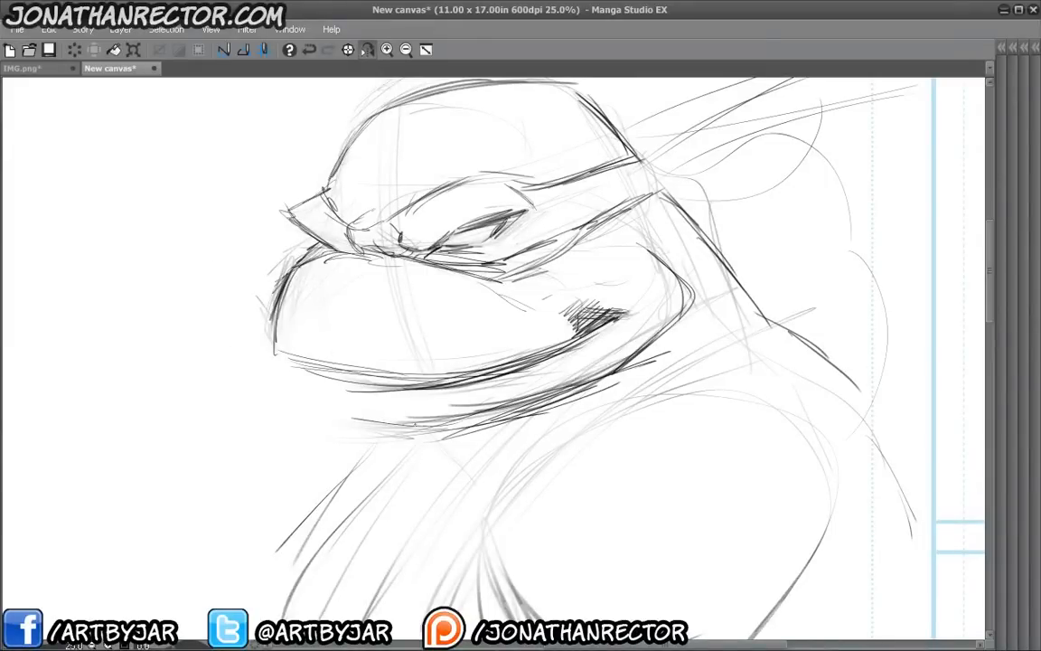
{"action": "mouse_move", "coordinate": [423, 425]}
{"action": "left_mouse_down"}
{"action": "mouse_move", "coordinate": [319, 401]}
{"action": "mouse_move", "coordinate": [289, 359]}
{"action": "mouse_move", "coordinate": [298, 363]}
{"action": "left_mouse_up"}
- Crosshatch the shadow beneath the mask under the near eye, and darken the mask's far point and nose-bridge creases
{"action": "left_click_drag", "start_coordinate": [395, 253], "coordinate": [492, 298]}
{"action": "left_click_drag", "start_coordinate": [429, 266], "coordinate": [489, 292]}
{"action": "left_click_drag", "start_coordinate": [395, 241], "coordinate": [443, 259]}
{"action": "mouse_move", "coordinate": [396, 241]}
{"action": "left_mouse_down"}
{"action": "mouse_move", "coordinate": [436, 259]}
{"action": "mouse_move", "coordinate": [527, 262]}
{"action": "left_mouse_up"}
{"action": "mouse_move", "coordinate": [304, 226]}
{"action": "left_mouse_down"}
{"action": "mouse_move", "coordinate": [259, 250]}
{"action": "mouse_move", "coordinate": [271, 235]}
{"action": "left_mouse_up"}
{"action": "mouse_move", "coordinate": [281, 208]}
{"action": "left_mouse_down"}
{"action": "mouse_move", "coordinate": [265, 213]}
{"action": "mouse_move", "coordinate": [255, 190]}
{"action": "mouse_move", "coordinate": [312, 195]}
{"action": "left_mouse_up"}
{"action": "mouse_move", "coordinate": [321, 193]}
{"action": "left_mouse_down"}
{"action": "mouse_move", "coordinate": [340, 220]}
{"action": "mouse_move", "coordinate": [324, 189]}
{"action": "mouse_move", "coordinate": [340, 245]}
{"action": "left_mouse_up"}
{"action": "left_click_drag", "start_coordinate": [332, 220], "coordinate": [348, 250]}
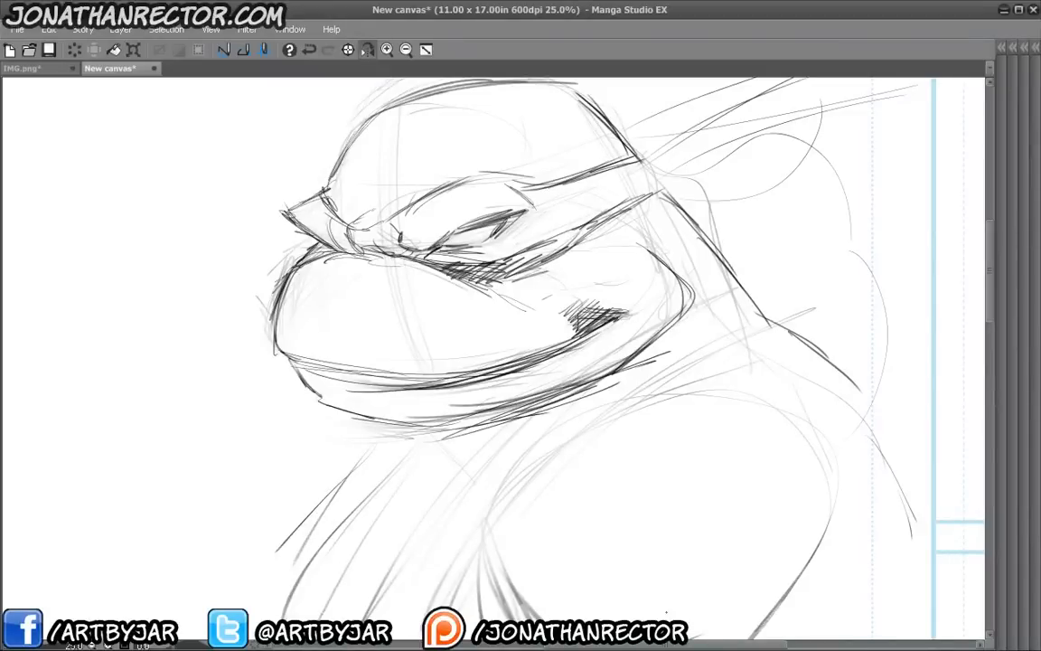
- Thicken and shade the mask band between the near eye and the back of the head
{"action": "left_click_drag", "start_coordinate": [530, 282], "coordinate": [522, 427]}
{"action": "left_click_drag", "start_coordinate": [532, 349], "coordinate": [643, 312]}
{"action": "left_click_drag", "start_coordinate": [565, 340], "coordinate": [619, 322]}
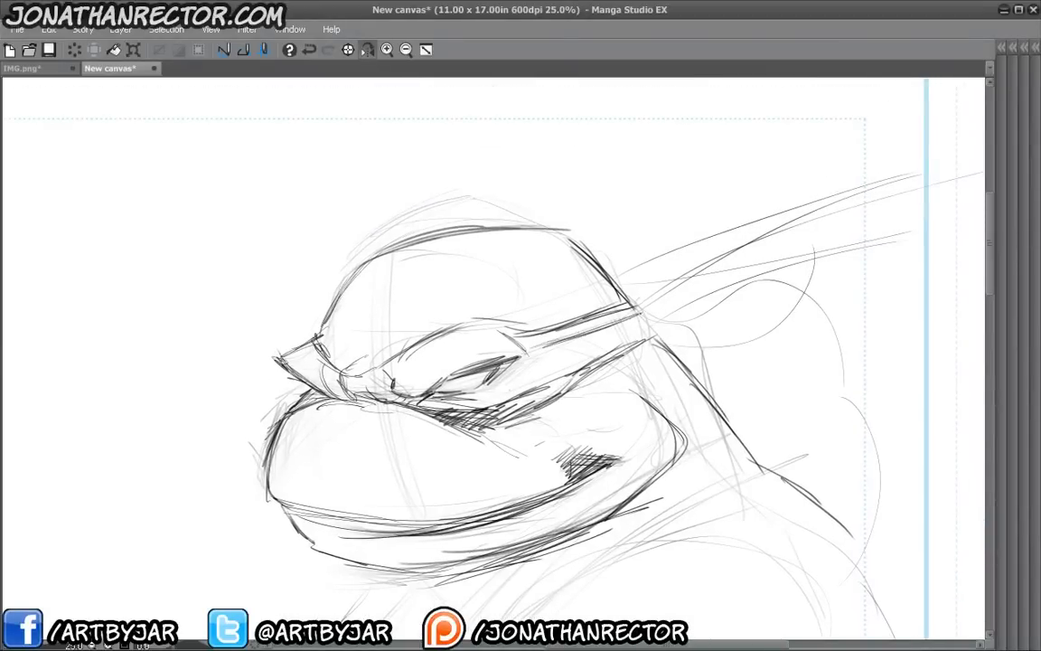
{"action": "left_click_drag", "start_coordinate": [530, 377], "coordinate": [644, 320]}
{"action": "left_click_drag", "start_coordinate": [554, 353], "coordinate": [633, 326]}
{"action": "left_click_drag", "start_coordinate": [534, 371], "coordinate": [647, 317]}
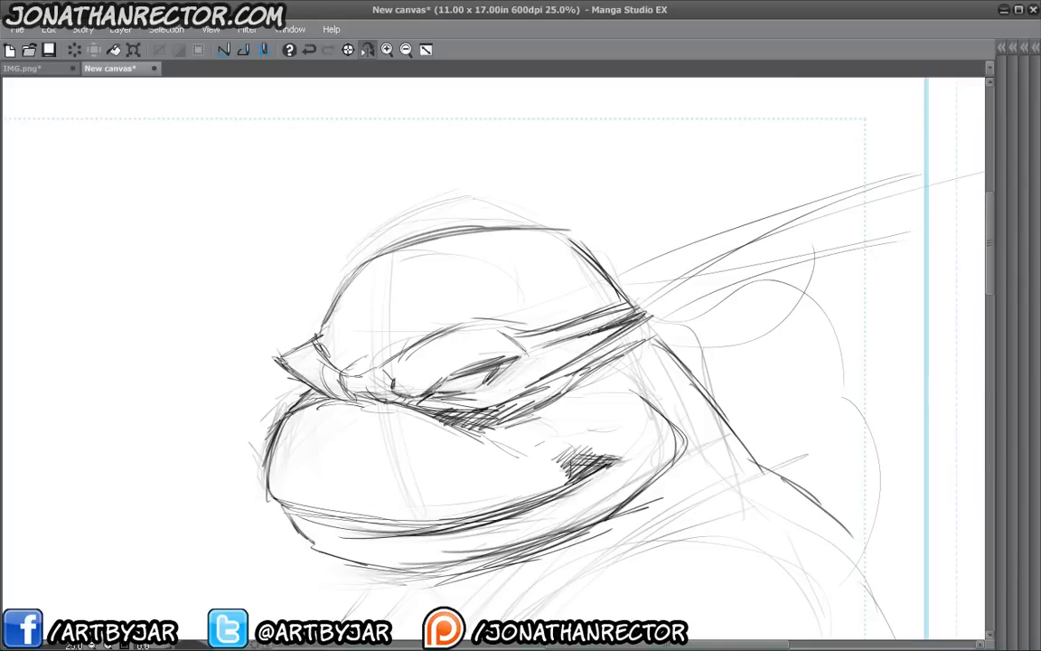
{"action": "mouse_move", "coordinate": [529, 343]}
{"action": "left_mouse_down"}
{"action": "mouse_move", "coordinate": [633, 314]}
{"action": "mouse_move", "coordinate": [596, 321]}
{"action": "left_mouse_up"}
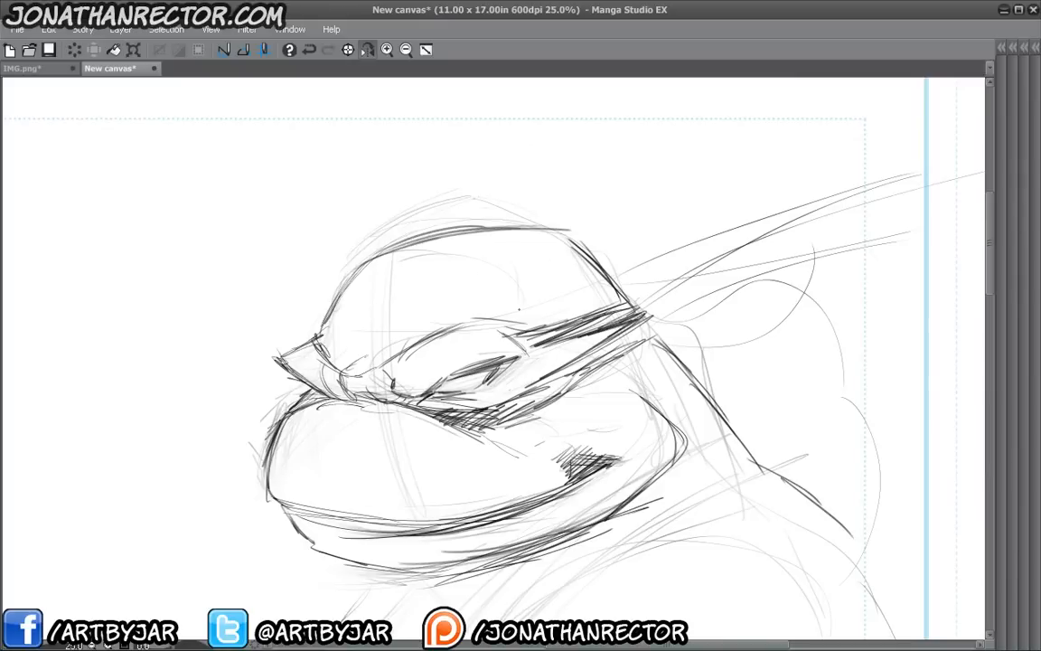
- Define the near eye's slanted outline and add furrowed crease lines across the brow and nose bridge
{"action": "left_click_drag", "start_coordinate": [509, 363], "coordinate": [490, 382]}
{"action": "mouse_move", "coordinate": [438, 344]}
{"action": "left_mouse_down"}
{"action": "mouse_move", "coordinate": [418, 351]}
{"action": "mouse_move", "coordinate": [403, 339]}
{"action": "mouse_move", "coordinate": [387, 351]}
{"action": "left_mouse_up"}
{"action": "left_click_drag", "start_coordinate": [424, 389], "coordinate": [460, 366]}
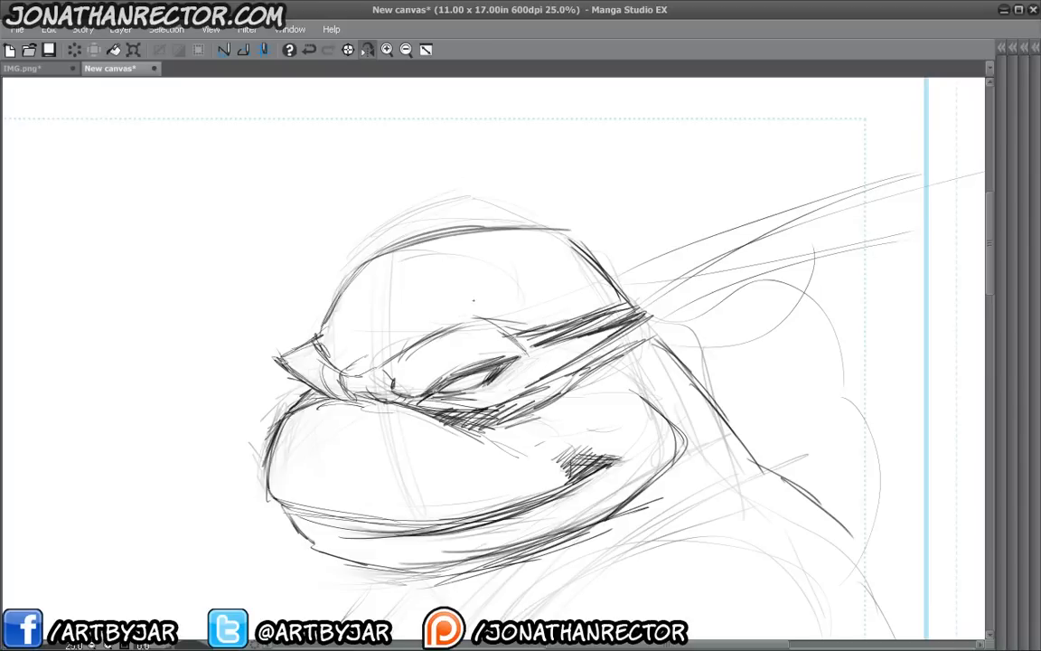
{"action": "mouse_move", "coordinate": [371, 398]}
{"action": "left_mouse_down"}
{"action": "mouse_move", "coordinate": [388, 384]}
{"action": "mouse_move", "coordinate": [393, 396]}
{"action": "mouse_move", "coordinate": [370, 366]}
{"action": "mouse_move", "coordinate": [390, 346]}
{"action": "left_mouse_up"}
{"action": "mouse_move", "coordinate": [375, 359]}
{"action": "left_mouse_down"}
{"action": "mouse_move", "coordinate": [406, 326]}
{"action": "mouse_move", "coordinate": [342, 357]}
{"action": "mouse_move", "coordinate": [340, 372]}
{"action": "left_mouse_up"}
{"action": "left_click_drag", "start_coordinate": [344, 354], "coordinate": [348, 371]}
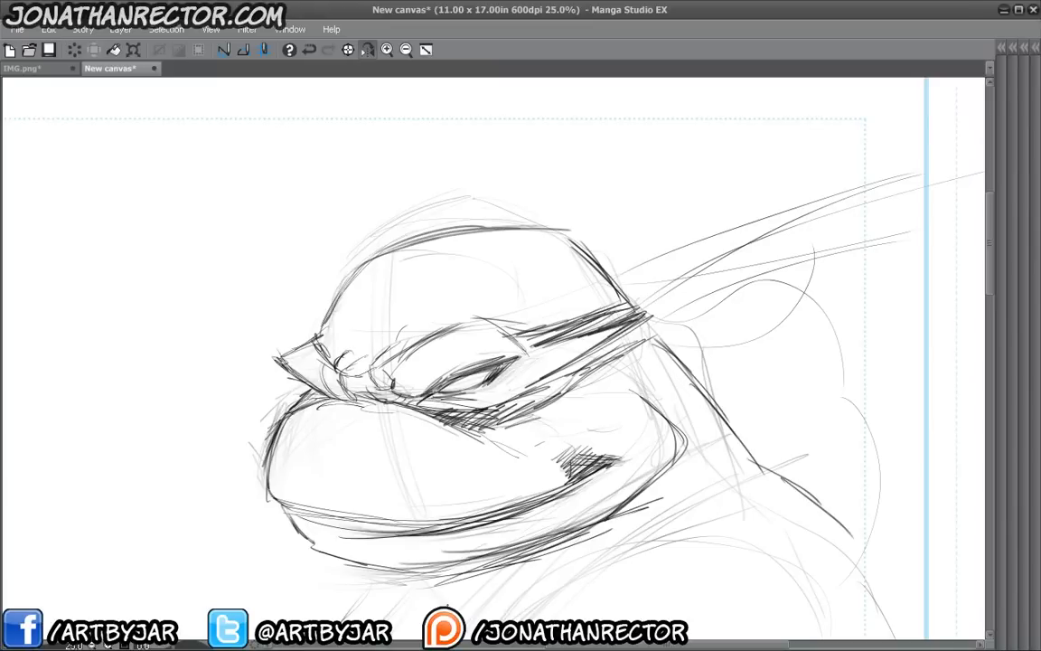
- Draw and shade the mask's rounded knot behind the head, and strengthen the band edges leading to it
{"action": "left_click_drag", "start_coordinate": [628, 289], "coordinate": [668, 340]}
{"action": "mouse_move", "coordinate": [647, 292]}
{"action": "left_mouse_down"}
{"action": "mouse_move", "coordinate": [673, 342]}
{"action": "mouse_move", "coordinate": [674, 330]}
{"action": "left_mouse_up"}
{"action": "mouse_move", "coordinate": [651, 294]}
{"action": "left_mouse_down"}
{"action": "mouse_move", "coordinate": [674, 344]}
{"action": "mouse_move", "coordinate": [674, 325]}
{"action": "left_mouse_up"}
{"action": "mouse_move", "coordinate": [621, 288]}
{"action": "left_mouse_down"}
{"action": "mouse_move", "coordinate": [669, 343]}
{"action": "mouse_move", "coordinate": [664, 321]}
{"action": "left_mouse_up"}
{"action": "left_click_drag", "start_coordinate": [654, 298], "coordinate": [672, 326]}
{"action": "left_click_drag", "start_coordinate": [660, 315], "coordinate": [669, 334]}
{"action": "left_click_drag", "start_coordinate": [648, 319], "coordinate": [660, 340]}
{"action": "left_click_drag", "start_coordinate": [643, 340], "coordinate": [645, 348]}
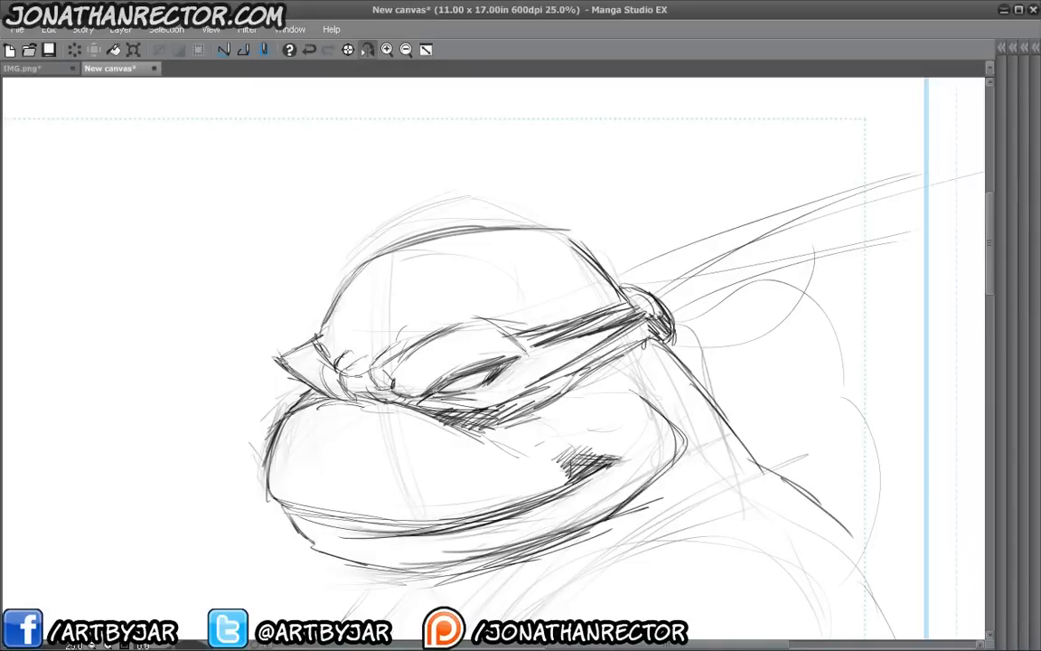
{"action": "left_click_drag", "start_coordinate": [532, 327], "coordinate": [592, 306]}
{"action": "left_click_drag", "start_coordinate": [519, 332], "coordinate": [594, 305]}
{"action": "left_click_drag", "start_coordinate": [554, 372], "coordinate": [659, 337]}
- Redraw the top of the head with a slightly lower curve, erasing the old crown lines and darkening the back slope
{"action": "left_click_drag", "start_coordinate": [573, 245], "coordinate": [516, 234]}
{"action": "left_click_drag", "start_coordinate": [569, 241], "coordinate": [450, 241]}
{"action": "left_click_drag", "start_coordinate": [526, 233], "coordinate": [403, 257]}
{"action": "key", "text": "e"}
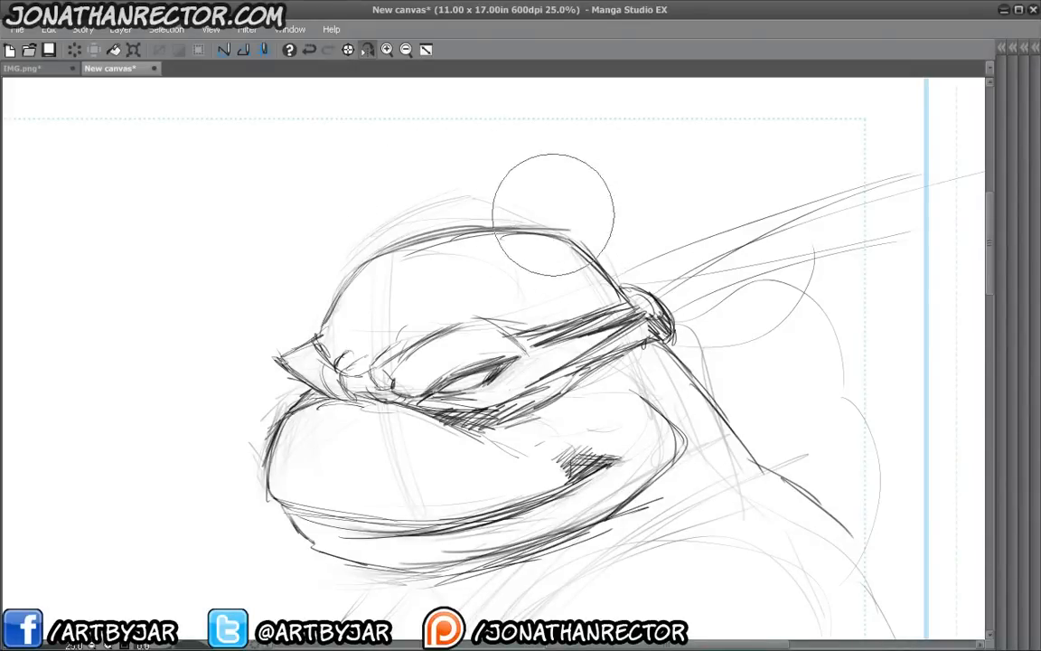
{"action": "mouse_move", "coordinate": [553, 214]}
{"action": "left_mouse_down"}
{"action": "mouse_move", "coordinate": [402, 197]}
{"action": "mouse_move", "coordinate": [432, 229]}
{"action": "mouse_move", "coordinate": [496, 237]}
{"action": "left_mouse_up"}
{"action": "key", "text": "ctrl+z"}
{"action": "mouse_move", "coordinate": [362, 260]}
{"action": "left_mouse_down"}
{"action": "mouse_move", "coordinate": [487, 239]}
{"action": "mouse_move", "coordinate": [407, 251]}
{"action": "left_mouse_up"}
{"action": "mouse_move", "coordinate": [347, 281]}
{"action": "left_mouse_down"}
{"action": "mouse_move", "coordinate": [380, 260]}
{"action": "mouse_move", "coordinate": [561, 243]}
{"action": "mouse_move", "coordinate": [589, 260]}
{"action": "left_mouse_up"}
{"action": "left_click_drag", "start_coordinate": [536, 236], "coordinate": [600, 268]}
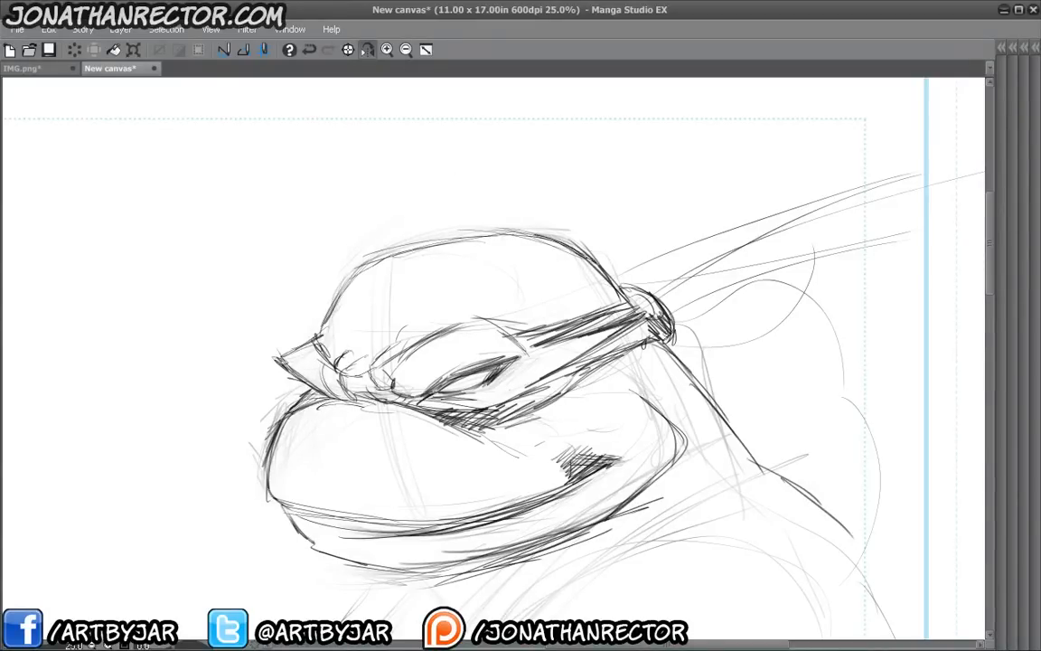
{"action": "left_click_drag", "start_coordinate": [500, 235], "coordinate": [600, 268]}
{"action": "left_click_drag", "start_coordinate": [502, 235], "coordinate": [623, 297]}
- Draw the back-of-neck line and the throat lines converging in a V beneath the chin
{"action": "mouse_move", "coordinate": [669, 361]}
{"action": "left_mouse_down"}
{"action": "mouse_move", "coordinate": [631, 297]}
{"action": "mouse_move", "coordinate": [715, 400]}
{"action": "left_mouse_up"}
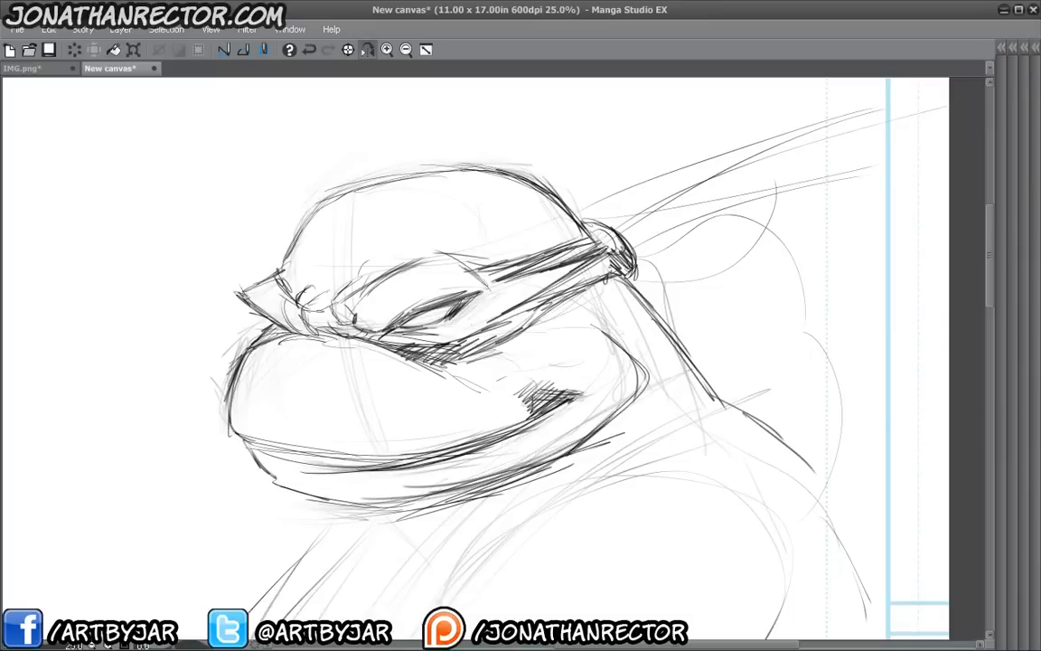
{"action": "left_click_drag", "start_coordinate": [619, 276], "coordinate": [725, 413]}
{"action": "left_click_drag", "start_coordinate": [402, 420], "coordinate": [368, 353]}
{"action": "left_click_drag", "start_coordinate": [380, 442], "coordinate": [411, 484]}
{"action": "mouse_move", "coordinate": [382, 446]}
{"action": "left_mouse_down"}
{"action": "mouse_move", "coordinate": [418, 499]}
{"action": "mouse_move", "coordinate": [413, 483]}
{"action": "left_mouse_up"}
{"action": "mouse_move", "coordinate": [325, 434]}
{"action": "left_mouse_down"}
{"action": "mouse_move", "coordinate": [387, 458]}
{"action": "mouse_move", "coordinate": [415, 497]}
{"action": "left_mouse_up"}
{"action": "mouse_move", "coordinate": [402, 485]}
{"action": "left_mouse_down"}
{"action": "mouse_move", "coordinate": [425, 522]}
{"action": "mouse_move", "coordinate": [401, 442]}
{"action": "left_mouse_up"}
{"action": "left_click_drag", "start_coordinate": [515, 368], "coordinate": [473, 430]}
{"action": "left_click_drag", "start_coordinate": [505, 380], "coordinate": [453, 454]}
{"action": "left_click_drag", "start_coordinate": [494, 400], "coordinate": [427, 511]}
{"action": "left_click_drag", "start_coordinate": [448, 479], "coordinate": [422, 454]}
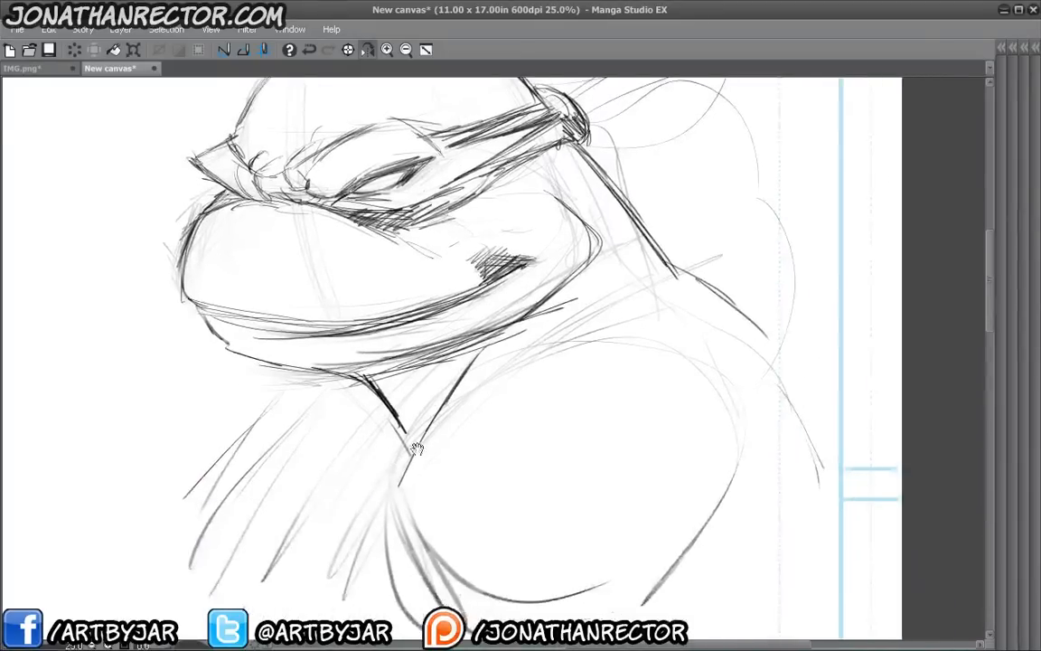
- Draw the neck muscle from the back of the jaw to the collarbone, and define the collarbone and back slope
{"action": "left_click_drag", "start_coordinate": [576, 347], "coordinate": [497, 452]}
{"action": "left_click_drag", "start_coordinate": [610, 246], "coordinate": [513, 422]}
{"action": "left_click_drag", "start_coordinate": [431, 492], "coordinate": [398, 517]}
{"action": "left_click_drag", "start_coordinate": [564, 421], "coordinate": [397, 524]}
{"action": "mouse_move", "coordinate": [485, 466]}
{"action": "left_mouse_down"}
{"action": "mouse_move", "coordinate": [579, 423]}
{"action": "mouse_move", "coordinate": [647, 415]}
{"action": "left_mouse_up"}
{"action": "left_click_drag", "start_coordinate": [557, 430], "coordinate": [692, 405]}
{"action": "mouse_move", "coordinate": [555, 393]}
{"action": "left_mouse_down"}
{"action": "mouse_move", "coordinate": [556, 420]}
{"action": "mouse_move", "coordinate": [589, 314]}
{"action": "left_mouse_up"}
{"action": "left_click_drag", "start_coordinate": [608, 241], "coordinate": [559, 417]}
{"action": "left_click_drag", "start_coordinate": [593, 294], "coordinate": [559, 411]}
{"action": "left_click_drag", "start_coordinate": [603, 237], "coordinate": [563, 423]}
{"action": "left_click_drag", "start_coordinate": [540, 413], "coordinate": [410, 358]}
{"action": "left_click_drag", "start_coordinate": [651, 292], "coordinate": [674, 319]}
{"action": "left_click_drag", "start_coordinate": [462, 120], "coordinate": [671, 312]}
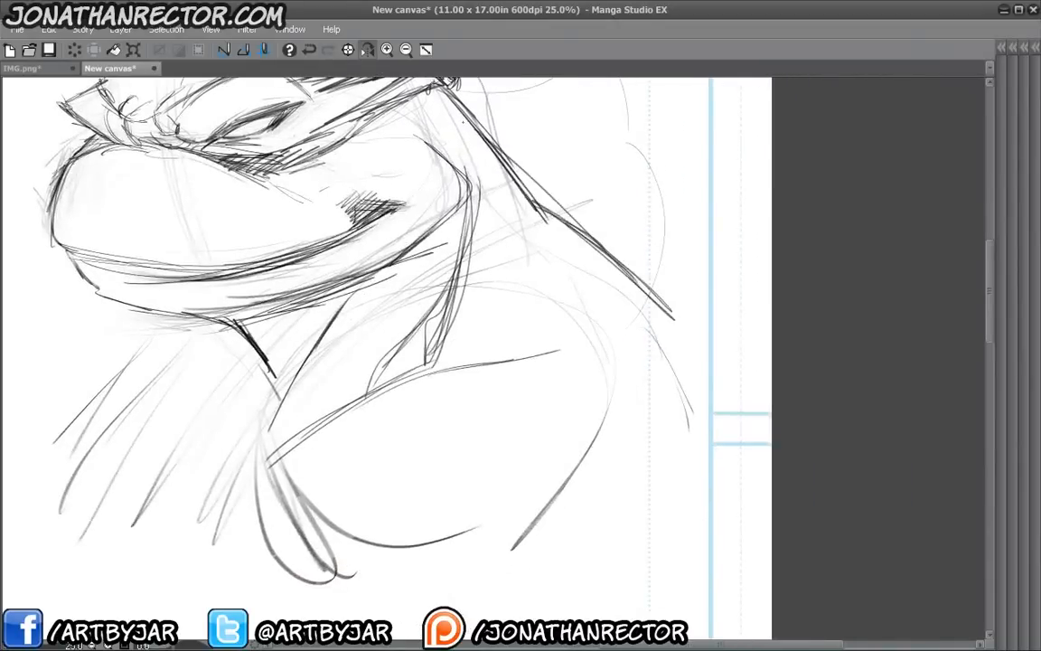
- Mirror the canvas view, soften the mouth line with the eraser and redraw it cleanly from snout to mouth corner
{"action": "mouse_move", "coordinate": [121, 286]}
{"action": "left_mouse_down"}
{"action": "mouse_move", "coordinate": [251, 372]}
{"action": "mouse_move", "coordinate": [363, 403]}
{"action": "left_mouse_up"}
{"action": "left_click", "coordinate": [367, 51]}
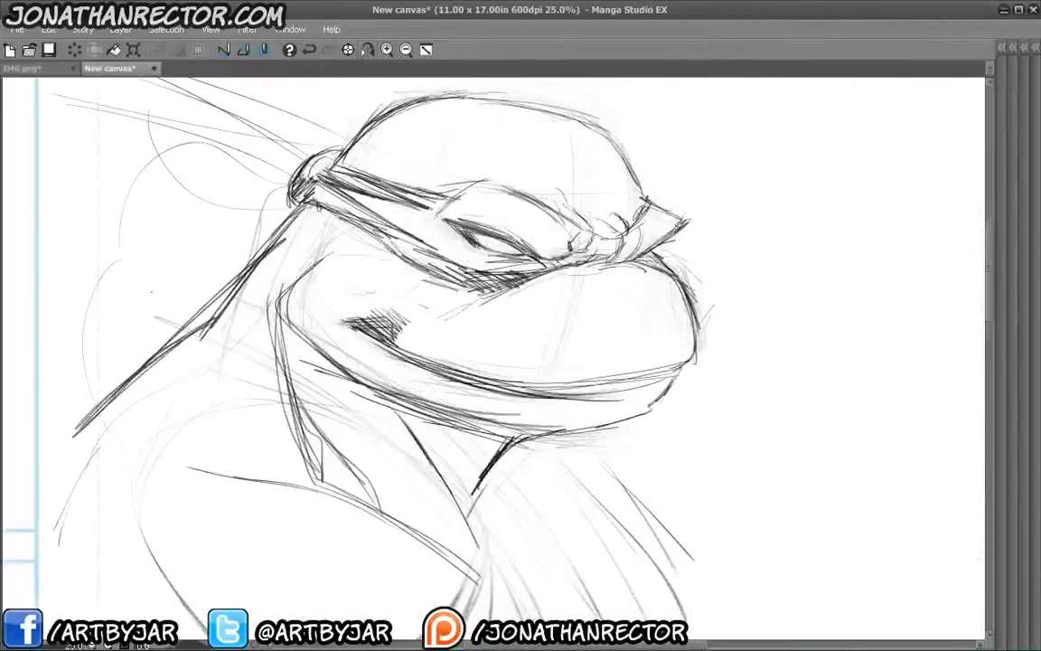
{"action": "left_click_drag", "start_coordinate": [194, 467], "coordinate": [304, 378]}
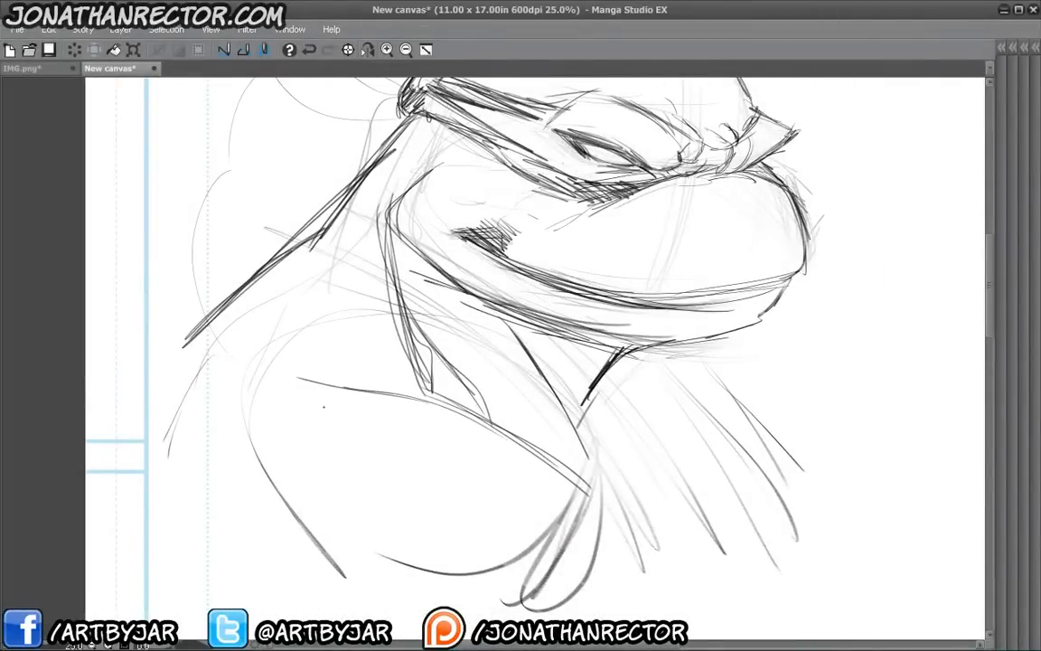
{"action": "left_click_drag", "start_coordinate": [324, 408], "coordinate": [287, 494]}
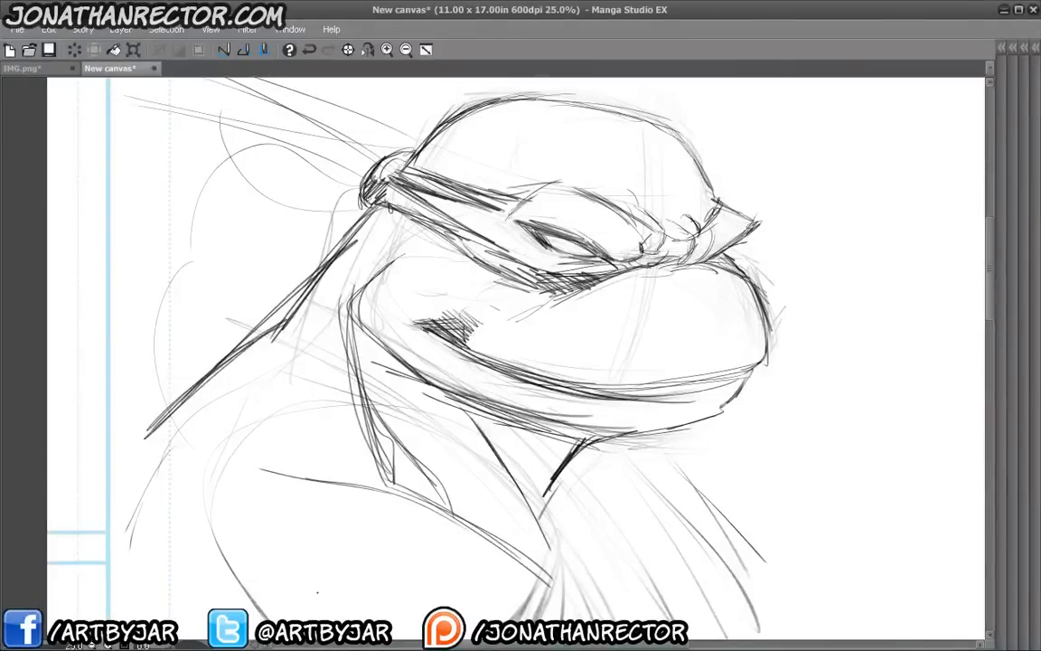
{"action": "left_click_drag", "start_coordinate": [663, 223], "coordinate": [638, 238]}
{"action": "mouse_move", "coordinate": [683, 274]}
{"action": "left_mouse_down"}
{"action": "mouse_move", "coordinate": [687, 312]}
{"action": "mouse_move", "coordinate": [593, 352]}
{"action": "left_mouse_up"}
{"action": "key", "text": "e"}
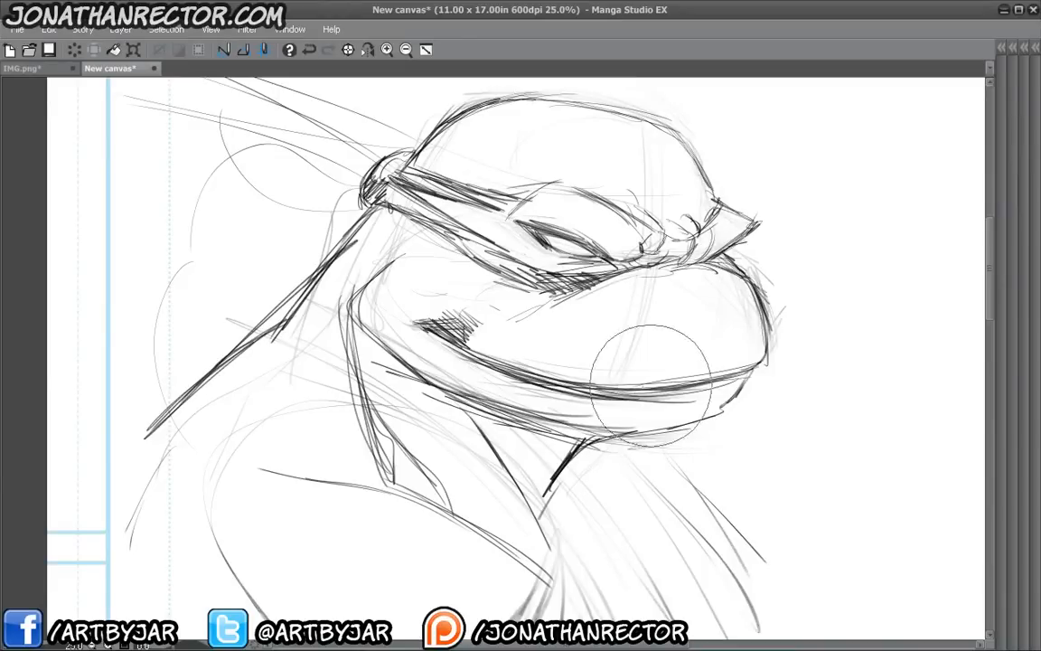
{"action": "mouse_move", "coordinate": [651, 383]}
{"action": "left_mouse_down"}
{"action": "mouse_move", "coordinate": [541, 370]}
{"action": "mouse_move", "coordinate": [596, 363]}
{"action": "mouse_move", "coordinate": [736, 375]}
{"action": "mouse_move", "coordinate": [534, 379]}
{"action": "left_mouse_up"}
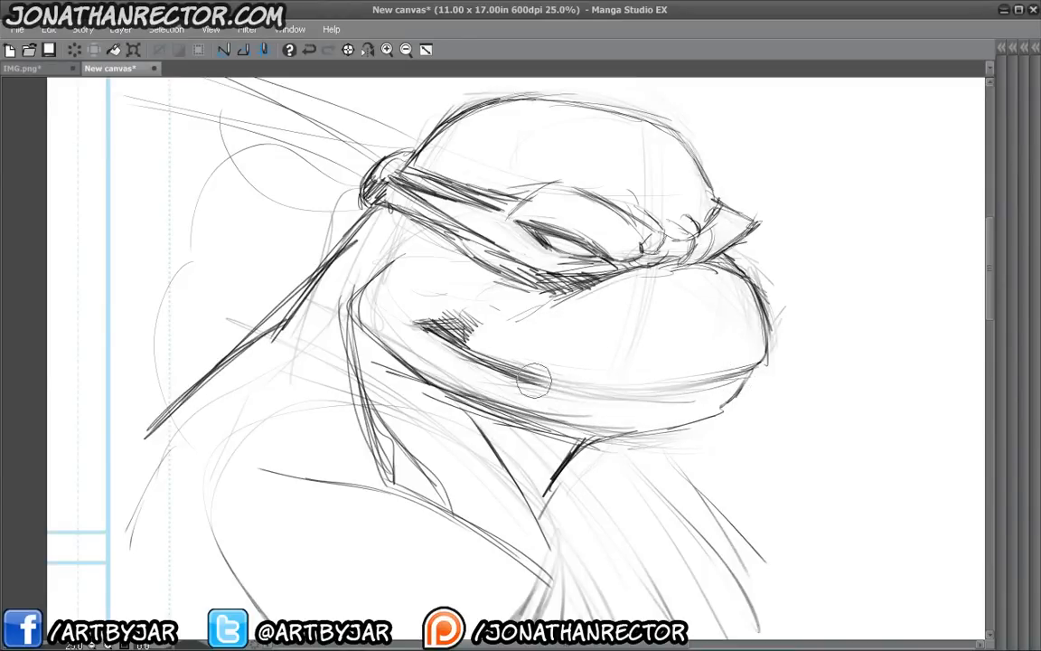
{"action": "key", "text": "p"}
{"action": "left_click_drag", "start_coordinate": [747, 370], "coordinate": [519, 387]}
{"action": "left_click_drag", "start_coordinate": [568, 354], "coordinate": [463, 340]}
{"action": "left_click_drag", "start_coordinate": [524, 348], "coordinate": [399, 307]}
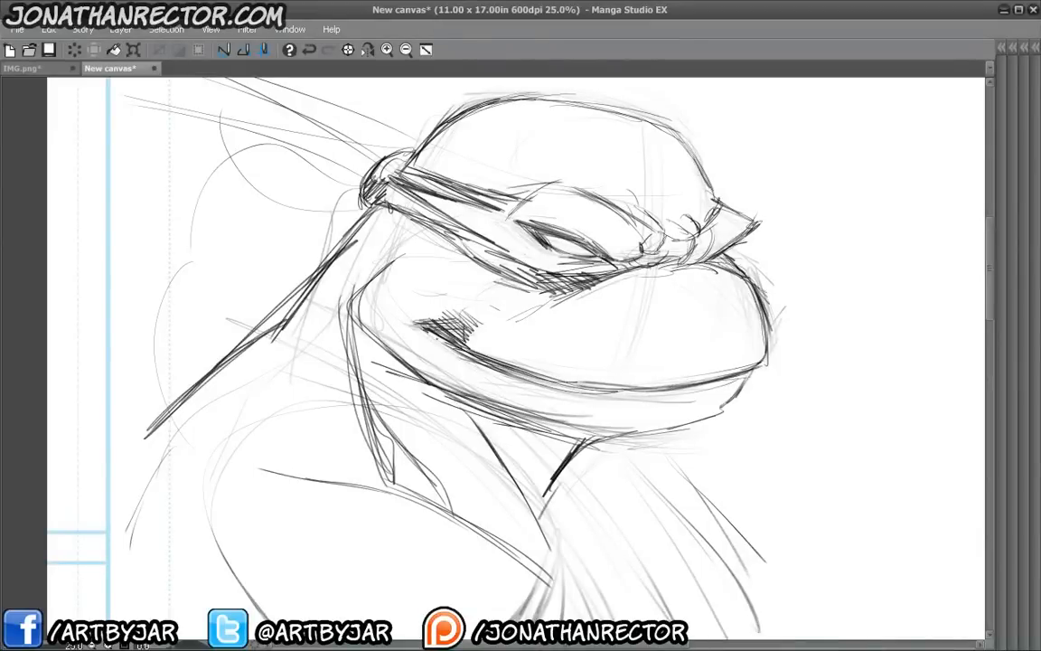
{"action": "left_click_drag", "start_coordinate": [483, 344], "coordinate": [392, 305]}
- Darken the lower jaw contour from the chin to the back of the jaw
{"action": "mouse_move", "coordinate": [677, 342]}
{"action": "left_mouse_down"}
{"action": "mouse_move", "coordinate": [618, 381]}
{"action": "mouse_move", "coordinate": [537, 390]}
{"action": "left_mouse_up"}
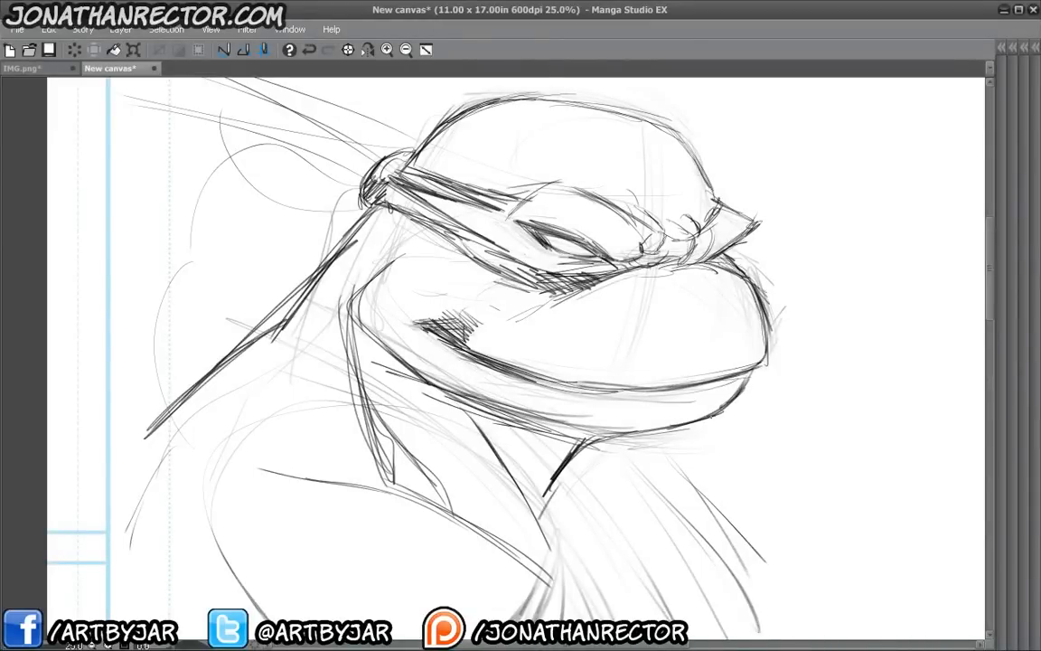
{"action": "mouse_move", "coordinate": [635, 378]}
{"action": "left_mouse_down"}
{"action": "mouse_move", "coordinate": [470, 389]}
{"action": "mouse_move", "coordinate": [362, 319]}
{"action": "left_mouse_up"}
{"action": "mouse_move", "coordinate": [410, 355]}
{"action": "left_mouse_down"}
{"action": "mouse_move", "coordinate": [322, 284]}
{"action": "mouse_move", "coordinate": [363, 329]}
{"action": "left_mouse_up"}
- Hatch the shadow on the throat beneath the chin and thicken the front edge of the neck muscle
{"action": "mouse_move", "coordinate": [479, 395]}
{"action": "left_mouse_down"}
{"action": "mouse_move", "coordinate": [395, 345]}
{"action": "mouse_move", "coordinate": [459, 434]}
{"action": "left_mouse_up"}
{"action": "mouse_move", "coordinate": [508, 376]}
{"action": "left_mouse_down"}
{"action": "mouse_move", "coordinate": [473, 398]}
{"action": "mouse_move", "coordinate": [476, 417]}
{"action": "left_mouse_up"}
{"action": "mouse_move", "coordinate": [566, 438]}
{"action": "left_mouse_down"}
{"action": "mouse_move", "coordinate": [550, 480]}
{"action": "mouse_move", "coordinate": [554, 466]}
{"action": "mouse_move", "coordinate": [536, 495]}
{"action": "left_mouse_up"}
{"action": "left_click_drag", "start_coordinate": [470, 406], "coordinate": [504, 447]}
{"action": "left_click_drag", "start_coordinate": [486, 414], "coordinate": [508, 454]}
{"action": "left_click_drag", "start_coordinate": [413, 453], "coordinate": [410, 448]}
{"action": "left_click_drag", "start_coordinate": [361, 407], "coordinate": [382, 473]}
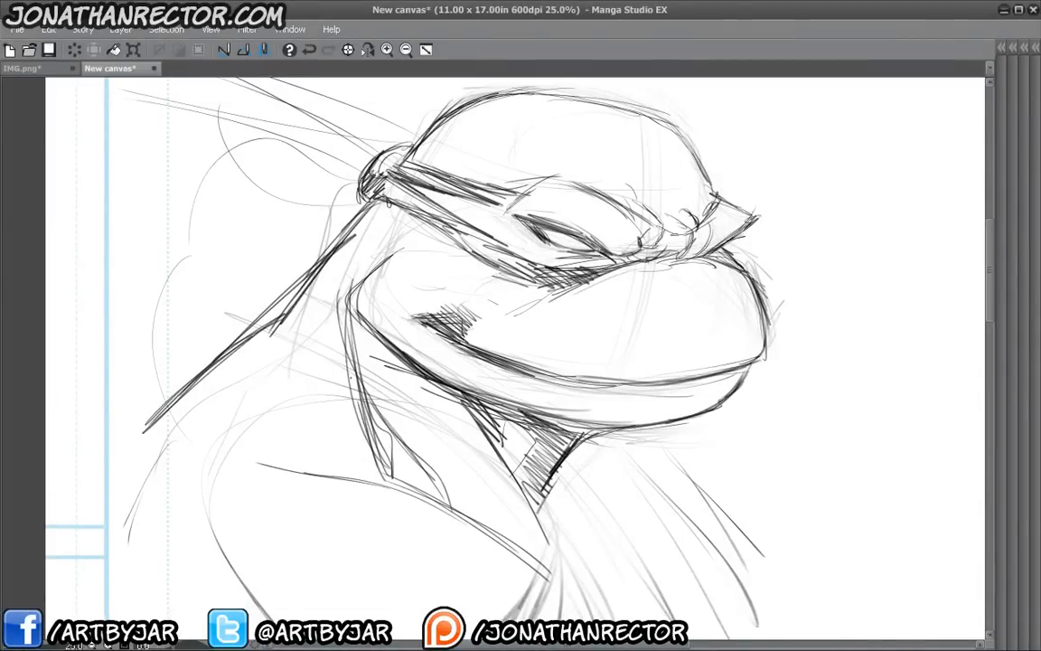
{"action": "left_click_drag", "start_coordinate": [347, 329], "coordinate": [388, 473]}
{"action": "left_click_drag", "start_coordinate": [360, 403], "coordinate": [392, 474]}
- Darken the nose-bridge creases and draw the cheek contour curving beneath the mask toward the back of the jaw
{"action": "left_click_drag", "start_coordinate": [483, 170], "coordinate": [439, 183]}
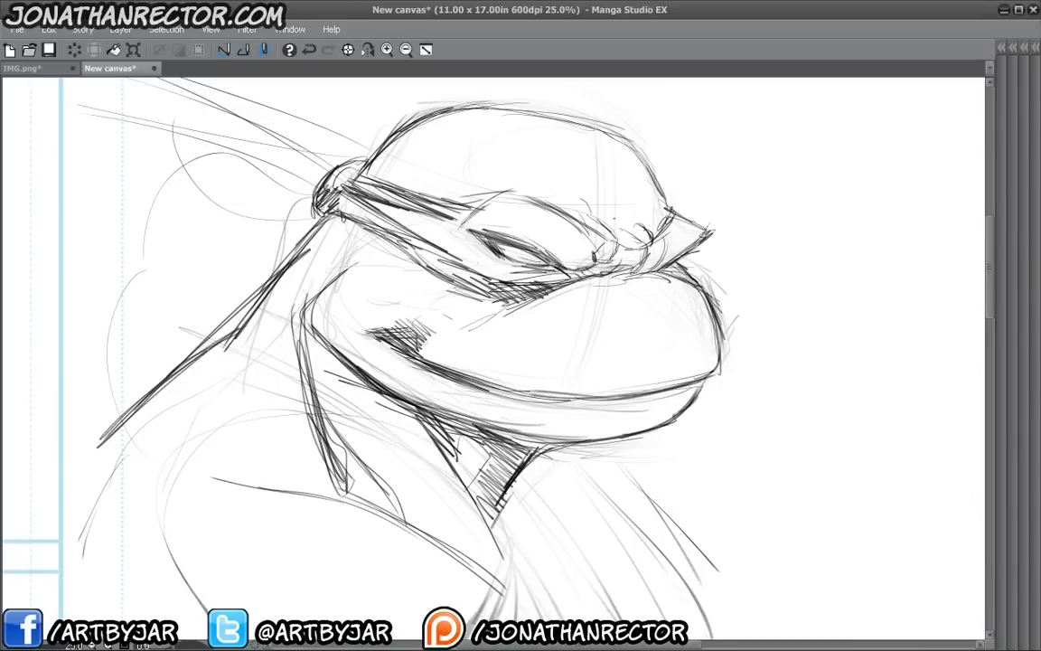
{"action": "mouse_move", "coordinate": [598, 234]}
{"action": "left_mouse_down"}
{"action": "mouse_move", "coordinate": [608, 213]}
{"action": "mouse_move", "coordinate": [640, 225]}
{"action": "mouse_move", "coordinate": [606, 259]}
{"action": "mouse_move", "coordinate": [626, 267]}
{"action": "mouse_move", "coordinate": [643, 257]}
{"action": "left_mouse_up"}
{"action": "left_click_drag", "start_coordinate": [646, 240], "coordinate": [638, 262]}
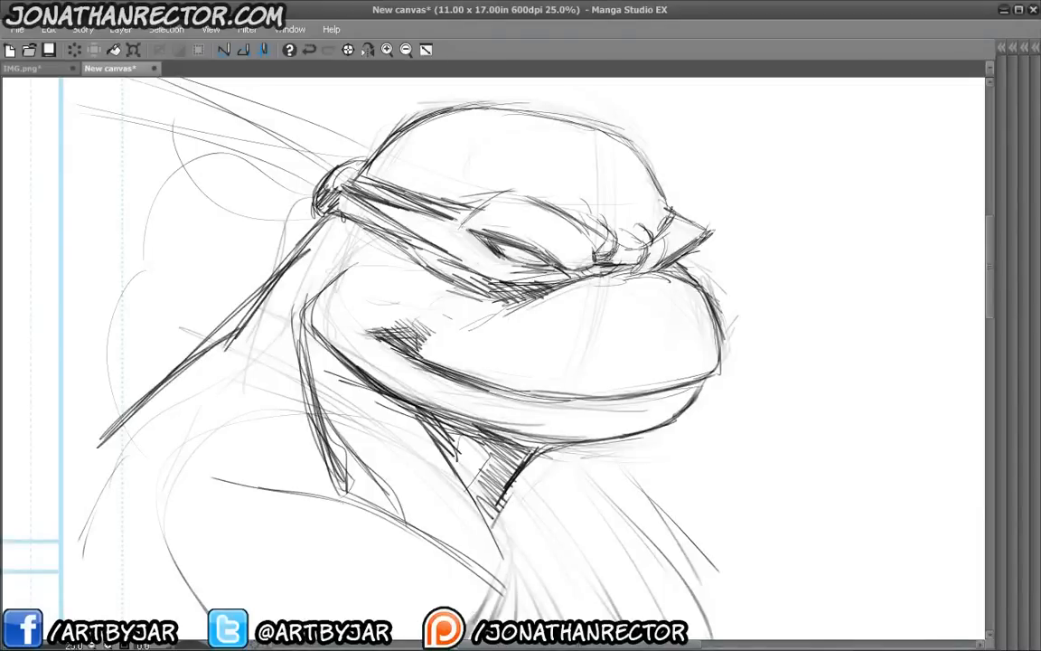
{"action": "left_click_drag", "start_coordinate": [437, 265], "coordinate": [506, 286]}
{"action": "mouse_move", "coordinate": [402, 256]}
{"action": "left_mouse_down"}
{"action": "mouse_move", "coordinate": [457, 268]}
{"action": "mouse_move", "coordinate": [382, 258]}
{"action": "mouse_move", "coordinate": [361, 239]}
{"action": "mouse_move", "coordinate": [313, 240]}
{"action": "left_mouse_up"}
{"action": "mouse_move", "coordinate": [375, 249]}
{"action": "left_mouse_down"}
{"action": "mouse_move", "coordinate": [322, 239]}
{"action": "mouse_move", "coordinate": [320, 257]}
{"action": "left_mouse_up"}
{"action": "mouse_move", "coordinate": [362, 236]}
{"action": "left_mouse_down"}
{"action": "mouse_move", "coordinate": [314, 254]}
{"action": "mouse_move", "coordinate": [319, 247]}
{"action": "left_mouse_up"}
{"action": "left_click_drag", "start_coordinate": [378, 227], "coordinate": [318, 253]}
{"action": "mouse_move", "coordinate": [328, 209]}
{"action": "left_mouse_down"}
{"action": "mouse_move", "coordinate": [302, 216]}
{"action": "mouse_move", "coordinate": [275, 313]}
{"action": "mouse_move", "coordinate": [338, 348]}
{"action": "left_mouse_up"}
{"action": "left_click_drag", "start_coordinate": [355, 358], "coordinate": [441, 396]}
{"action": "mouse_move", "coordinate": [355, 358]}
{"action": "left_mouse_down"}
{"action": "mouse_move", "coordinate": [404, 385]}
{"action": "mouse_move", "coordinate": [511, 408]}
{"action": "left_mouse_up"}
{"action": "left_click_drag", "start_coordinate": [432, 386], "coordinate": [548, 398]}
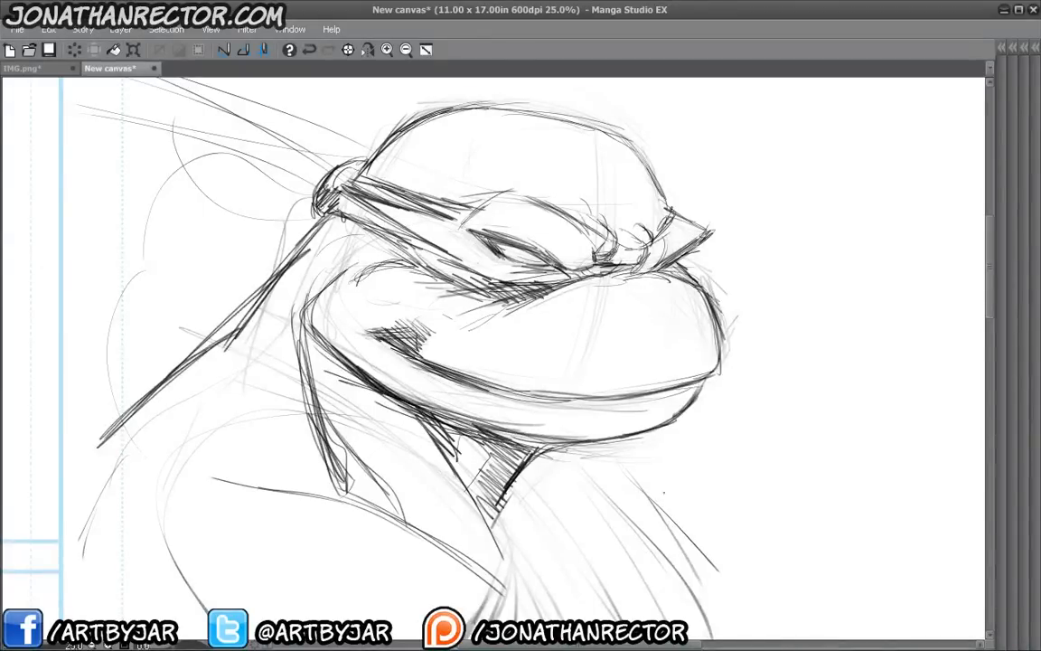
- Hatch a small shadow along the mask's lower edge and restate the slope of the back behind the neck
{"action": "left_click_drag", "start_coordinate": [386, 287], "coordinate": [474, 279]}
{"action": "left_click_drag", "start_coordinate": [432, 209], "coordinate": [486, 252]}
{"action": "left_click_drag", "start_coordinate": [490, 232], "coordinate": [481, 252]}
{"action": "left_click_drag", "start_coordinate": [427, 207], "coordinate": [271, 358]}
{"action": "mouse_move", "coordinate": [321, 318]}
{"action": "left_mouse_down"}
{"action": "mouse_move", "coordinate": [191, 434]}
{"action": "mouse_move", "coordinate": [268, 352]}
{"action": "mouse_move", "coordinate": [293, 362]}
{"action": "left_mouse_up"}
- Sketch a mask tail that loops behind the neck and drapes down over the back
{"action": "mouse_move", "coordinate": [373, 234]}
{"action": "left_mouse_down"}
{"action": "mouse_move", "coordinate": [401, 147]}
{"action": "mouse_move", "coordinate": [372, 158]}
{"action": "left_mouse_up"}
{"action": "left_click_drag", "start_coordinate": [371, 162], "coordinate": [351, 228]}
{"action": "mouse_move", "coordinate": [372, 165]}
{"action": "left_mouse_down"}
{"action": "mouse_move", "coordinate": [339, 239]}
{"action": "mouse_move", "coordinate": [226, 215]}
{"action": "left_mouse_up"}
{"action": "left_click_drag", "start_coordinate": [291, 195], "coordinate": [135, 280]}
{"action": "mouse_move", "coordinate": [259, 216]}
{"action": "left_mouse_down"}
{"action": "mouse_move", "coordinate": [135, 283]}
{"action": "mouse_move", "coordinate": [374, 149]}
{"action": "mouse_move", "coordinate": [327, 267]}
{"action": "mouse_move", "coordinate": [294, 308]}
{"action": "left_mouse_up"}
{"action": "left_click_drag", "start_coordinate": [389, 220], "coordinate": [247, 507]}
{"action": "left_click_drag", "start_coordinate": [308, 360], "coordinate": [223, 558]}
{"action": "mouse_move", "coordinate": [378, 232]}
{"action": "left_mouse_down"}
{"action": "mouse_move", "coordinate": [200, 579]}
{"action": "mouse_move", "coordinate": [206, 564]}
{"action": "left_mouse_up"}
{"action": "mouse_move", "coordinate": [388, 129]}
{"action": "left_mouse_down"}
{"action": "mouse_move", "coordinate": [378, 232]}
{"action": "mouse_move", "coordinate": [305, 198]}
{"action": "left_mouse_up"}
{"action": "mouse_move", "coordinate": [373, 136]}
{"action": "left_mouse_down"}
{"action": "mouse_move", "coordinate": [309, 194]}
{"action": "mouse_move", "coordinate": [325, 186]}
{"action": "left_mouse_up"}
{"action": "left_click_drag", "start_coordinate": [242, 345], "coordinate": [163, 533]}
{"action": "left_click_drag", "start_coordinate": [262, 308], "coordinate": [192, 407]}
{"action": "left_click_drag", "start_coordinate": [255, 362], "coordinate": [170, 546]}
- Erase the body lines crossing the draped mask tail and redraw the tail's long edges
{"action": "key", "text": "e"}
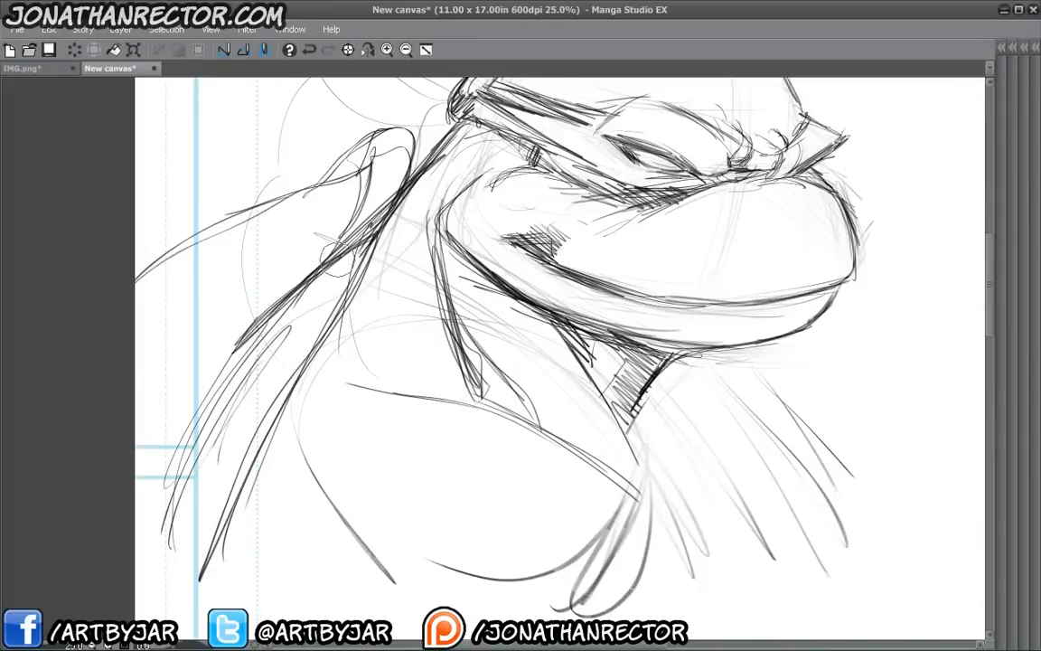
{"action": "mouse_move", "coordinate": [329, 188]}
{"action": "left_mouse_down"}
{"action": "mouse_move", "coordinate": [367, 221]}
{"action": "mouse_move", "coordinate": [239, 362]}
{"action": "mouse_move", "coordinate": [172, 479]}
{"action": "left_mouse_up"}
{"action": "key", "text": "p"}
{"action": "mouse_move", "coordinate": [370, 230]}
{"action": "left_mouse_down"}
{"action": "mouse_move", "coordinate": [248, 373]}
{"action": "mouse_move", "coordinate": [180, 509]}
{"action": "left_mouse_up"}
{"action": "left_click_drag", "start_coordinate": [357, 280], "coordinate": [205, 560]}
- Draw a second mask tail sweeping backward to the page edge, with fold lines where it bends
{"action": "left_click_drag", "start_coordinate": [403, 125], "coordinate": [282, 188]}
{"action": "mouse_move", "coordinate": [318, 163]}
{"action": "left_mouse_down"}
{"action": "mouse_move", "coordinate": [288, 173]}
{"action": "mouse_move", "coordinate": [135, 478]}
{"action": "left_mouse_up"}
{"action": "left_click_drag", "start_coordinate": [316, 183], "coordinate": [138, 468]}
{"action": "mouse_move", "coordinate": [320, 185]}
{"action": "left_mouse_down"}
{"action": "mouse_move", "coordinate": [322, 159]}
{"action": "mouse_move", "coordinate": [136, 204]}
{"action": "left_mouse_up"}
{"action": "left_click_drag", "start_coordinate": [270, 169], "coordinate": [136, 205]}
{"action": "key", "text": "space"}
{"action": "mouse_move", "coordinate": [269, 169]}
{"action": "left_mouse_down"}
{"action": "mouse_move", "coordinate": [172, 209]}
{"action": "mouse_move", "coordinate": [126, 338]}
{"action": "left_mouse_up"}
{"action": "left_click_drag", "start_coordinate": [246, 268], "coordinate": [153, 308]}
{"action": "left_click_drag", "start_coordinate": [281, 251], "coordinate": [255, 270]}
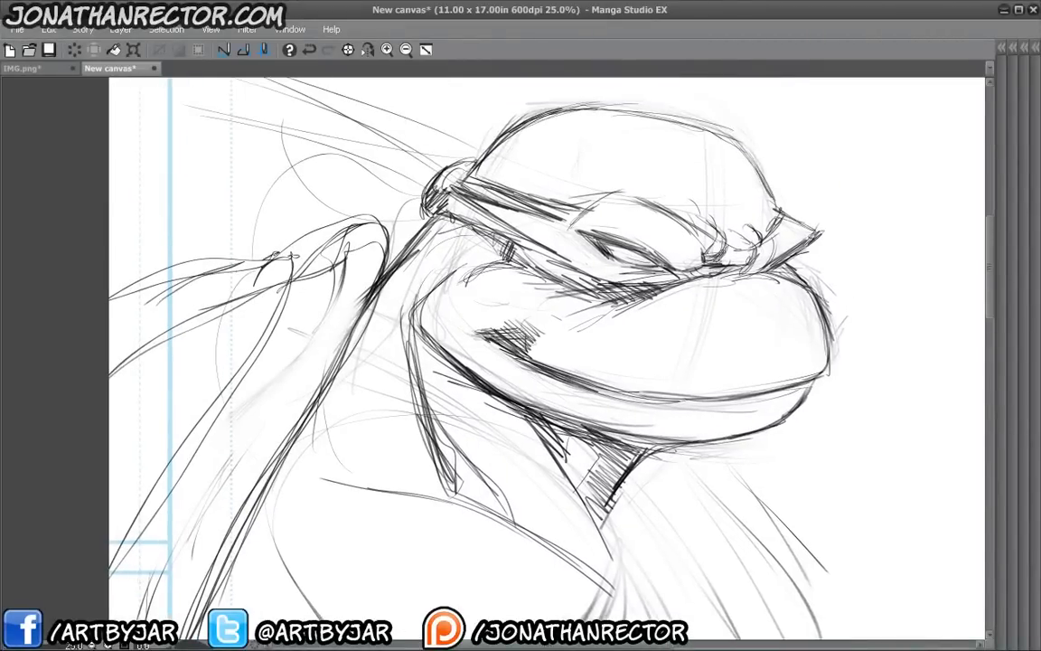
{"action": "left_click_drag", "start_coordinate": [312, 226], "coordinate": [273, 256]}
{"action": "left_click_drag", "start_coordinate": [307, 227], "coordinate": [249, 259]}
- Darken the draped tail's edge beside the neck and add curved contour lines across its width
{"action": "mouse_move", "coordinate": [346, 217]}
{"action": "left_mouse_down"}
{"action": "mouse_move", "coordinate": [260, 249]}
{"action": "mouse_move", "coordinate": [372, 314]}
{"action": "left_mouse_up"}
{"action": "key", "text": "space"}
{"action": "left_click_drag", "start_coordinate": [375, 308], "coordinate": [408, 236]}
{"action": "left_click_drag", "start_coordinate": [420, 219], "coordinate": [316, 387]}
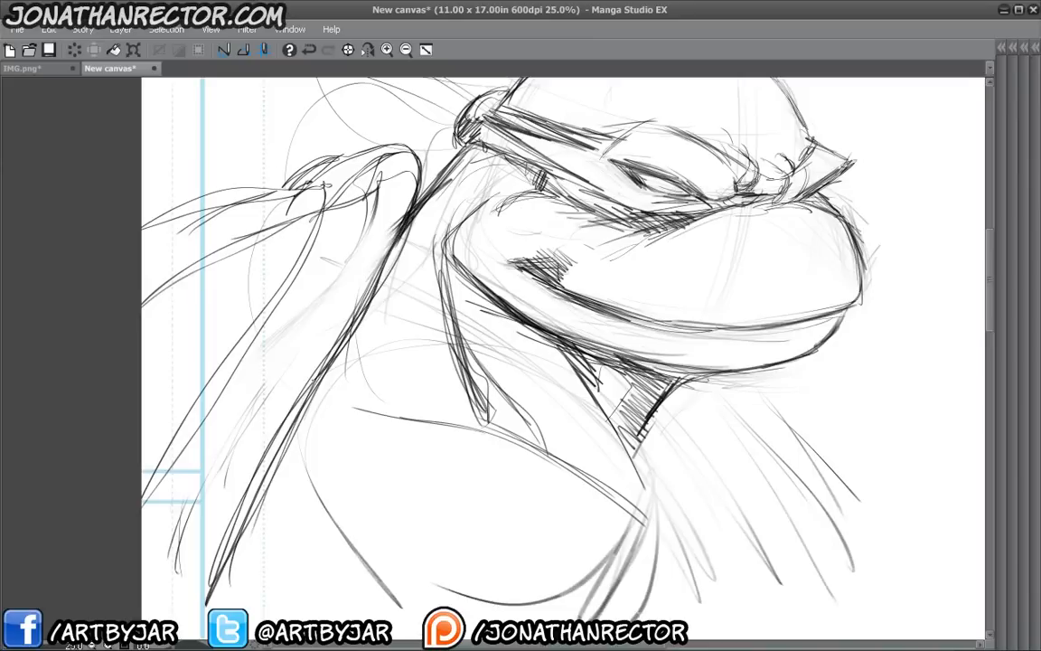
{"action": "left_click_drag", "start_coordinate": [374, 296], "coordinate": [305, 258]}
{"action": "left_click_drag", "start_coordinate": [377, 265], "coordinate": [303, 257]}
{"action": "left_click_drag", "start_coordinate": [294, 433], "coordinate": [194, 451]}
- Outline the shoulder's upper curve, its outer side and its front edge below the collarbone
{"action": "key", "text": "space"}
{"action": "mouse_move", "coordinate": [299, 344]}
{"action": "left_mouse_down"}
{"action": "mouse_move", "coordinate": [209, 379]}
{"action": "mouse_move", "coordinate": [168, 289]}
{"action": "mouse_move", "coordinate": [184, 338]}
{"action": "left_mouse_up"}
{"action": "left_click_drag", "start_coordinate": [307, 357], "coordinate": [181, 345]}
{"action": "key", "text": "space"}
{"action": "mouse_move", "coordinate": [170, 419]}
{"action": "left_mouse_down"}
{"action": "mouse_move", "coordinate": [169, 335]}
{"action": "mouse_move", "coordinate": [280, 535]}
{"action": "left_mouse_up"}
{"action": "left_click_drag", "start_coordinate": [348, 336], "coordinate": [507, 375]}
{"action": "left_click_drag", "start_coordinate": [511, 353], "coordinate": [514, 540]}
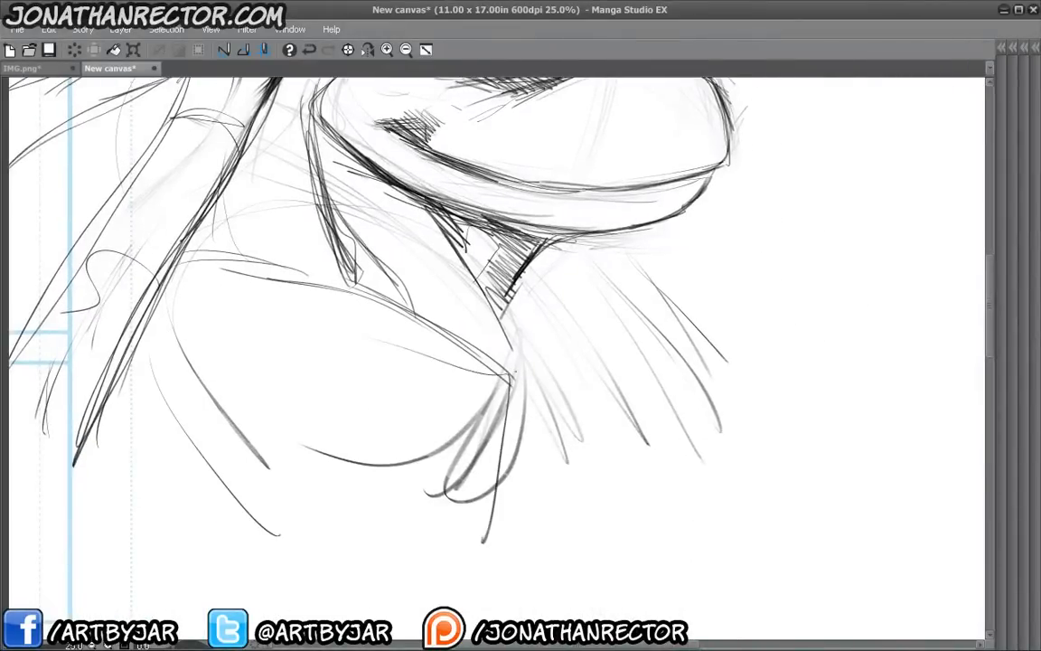
- Strengthen the shoulder's front edge and close the form with angled contour lines along its underside
{"action": "left_click_drag", "start_coordinate": [498, 452], "coordinate": [484, 545]}
{"action": "left_click_drag", "start_coordinate": [533, 507], "coordinate": [381, 604]}
{"action": "left_click_drag", "start_coordinate": [515, 405], "coordinate": [402, 604]}
{"action": "mouse_move", "coordinate": [250, 279]}
{"action": "left_mouse_down"}
{"action": "mouse_move", "coordinate": [511, 383]}
{"action": "mouse_move", "coordinate": [383, 603]}
{"action": "left_mouse_up"}
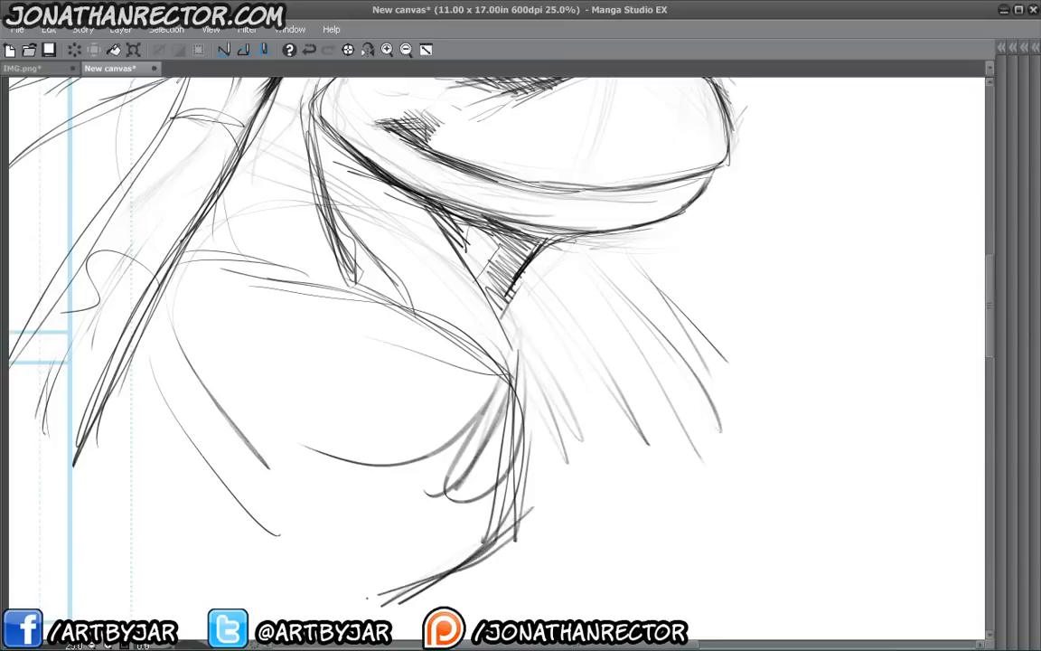
{"action": "left_click_drag", "start_coordinate": [494, 548], "coordinate": [367, 598]}
{"action": "left_click_drag", "start_coordinate": [375, 605], "coordinate": [219, 575]}
{"action": "mouse_move", "coordinate": [321, 598]}
{"action": "left_mouse_down"}
{"action": "mouse_move", "coordinate": [161, 453]}
{"action": "mouse_move", "coordinate": [156, 264]}
{"action": "left_mouse_up"}
- Examine the whole character at 12.5% zoom, and inspect the head again at 25%
{"action": "key", "text": "space"}
{"action": "left_click_drag", "start_coordinate": [165, 325], "coordinate": [136, 513]}
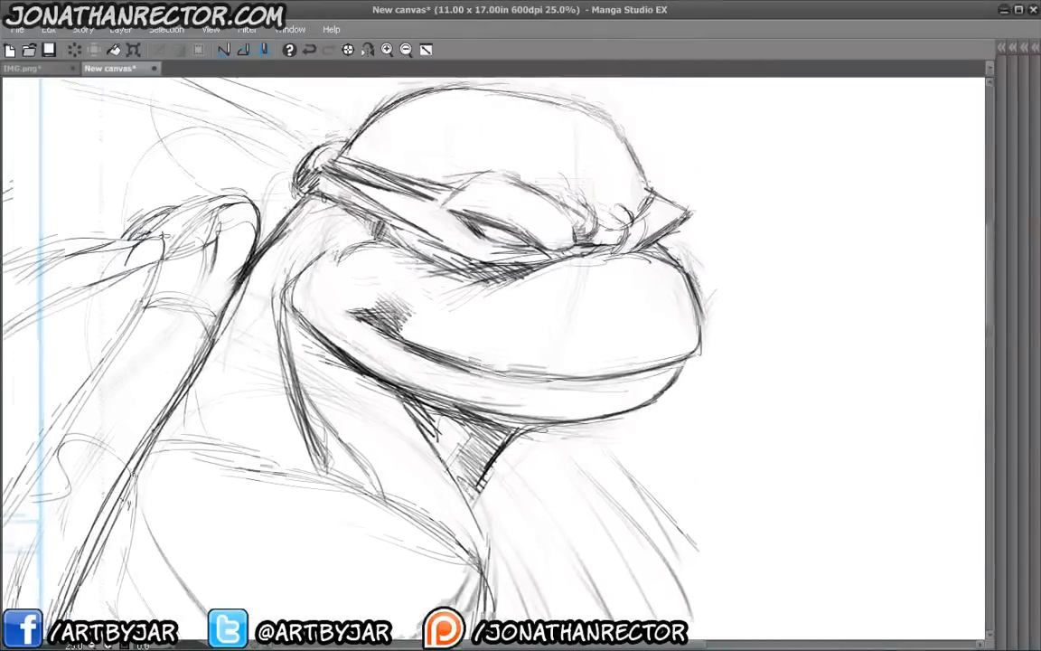
{"action": "scroll", "coordinate": [75, 297], "scroll_direction": "down", "scroll_amount": 1}
{"action": "left_click_drag", "start_coordinate": [160, 385], "coordinate": [277, 390]}
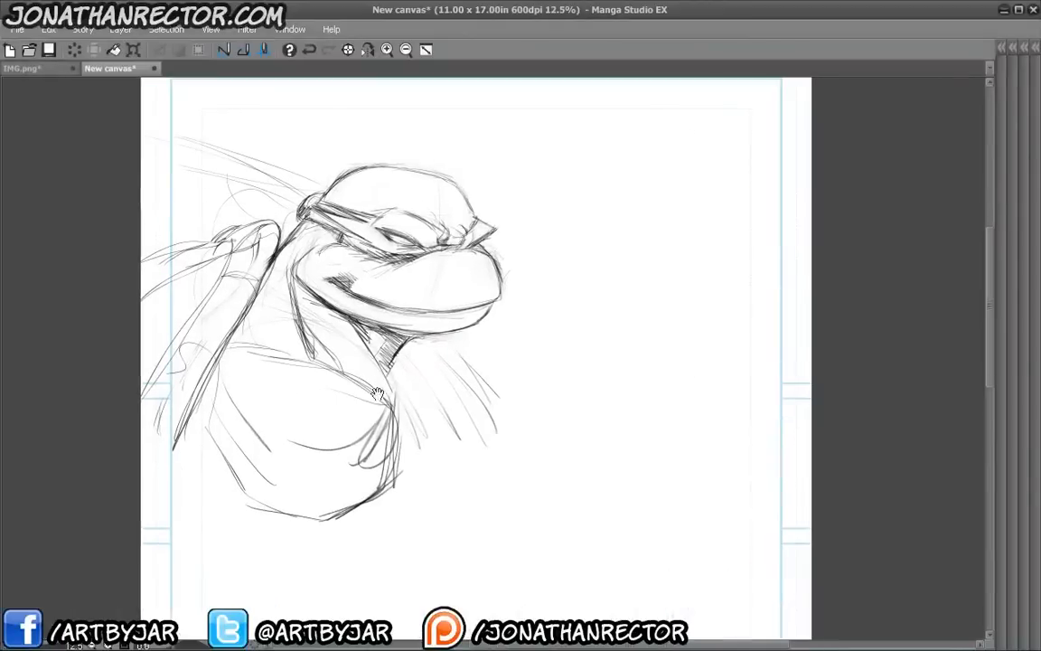
{"action": "left_click_drag", "start_coordinate": [257, 518], "coordinate": [269, 498]}
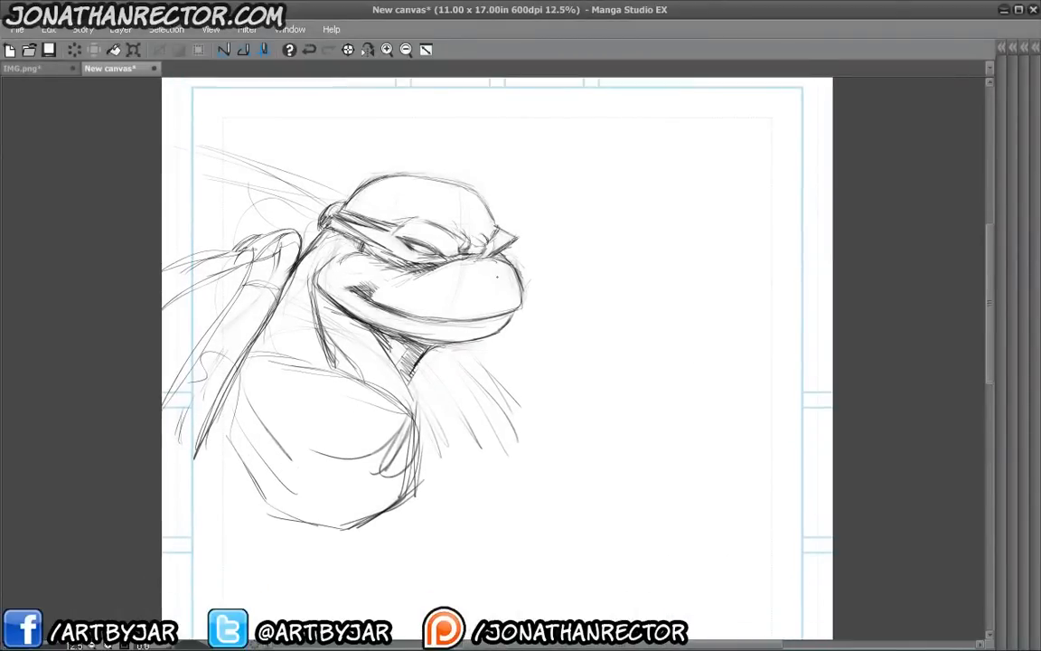
{"action": "left_click", "coordinate": [387, 50]}
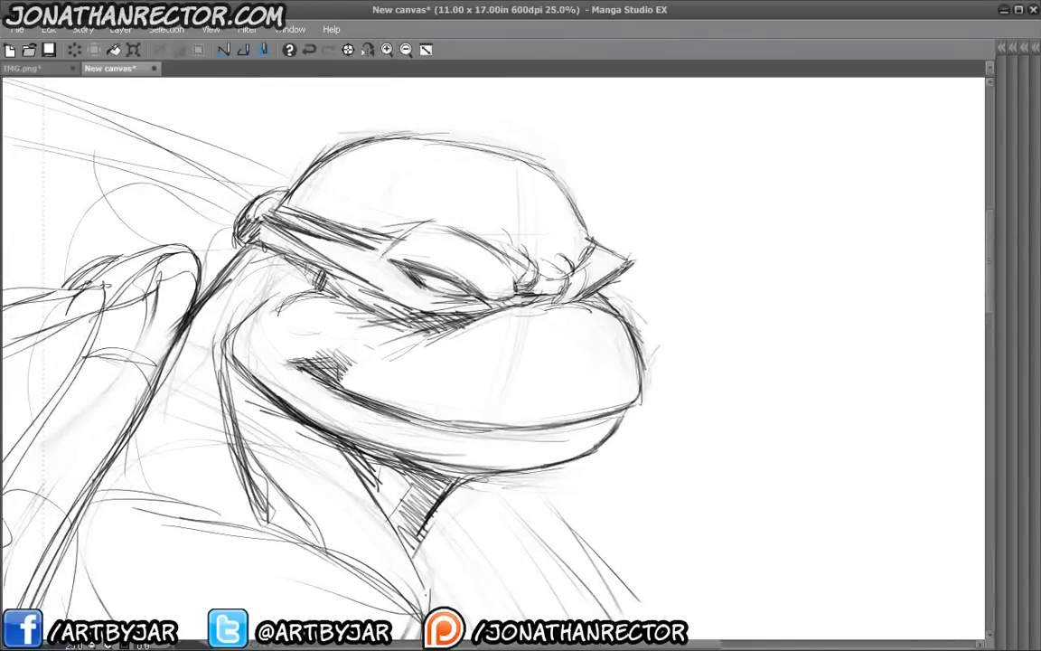
{"action": "left_click_drag", "start_coordinate": [258, 455], "coordinate": [390, 445]}
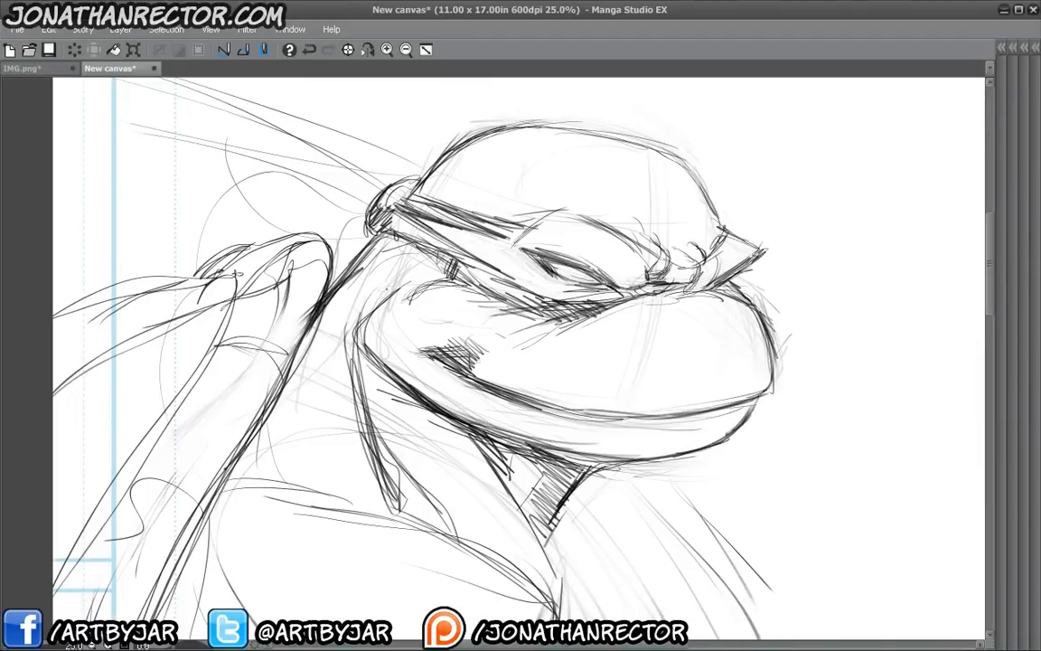
{"action": "left_click_drag", "start_coordinate": [401, 392], "coordinate": [345, 359]}
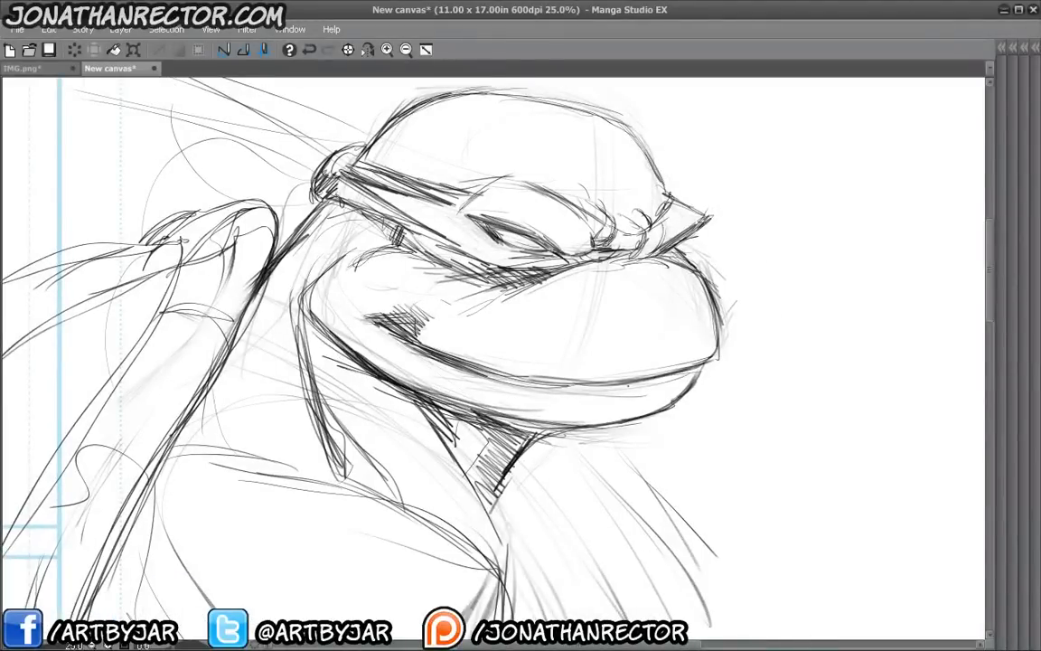
{"action": "left_click_drag", "start_coordinate": [566, 348], "coordinate": [609, 364]}
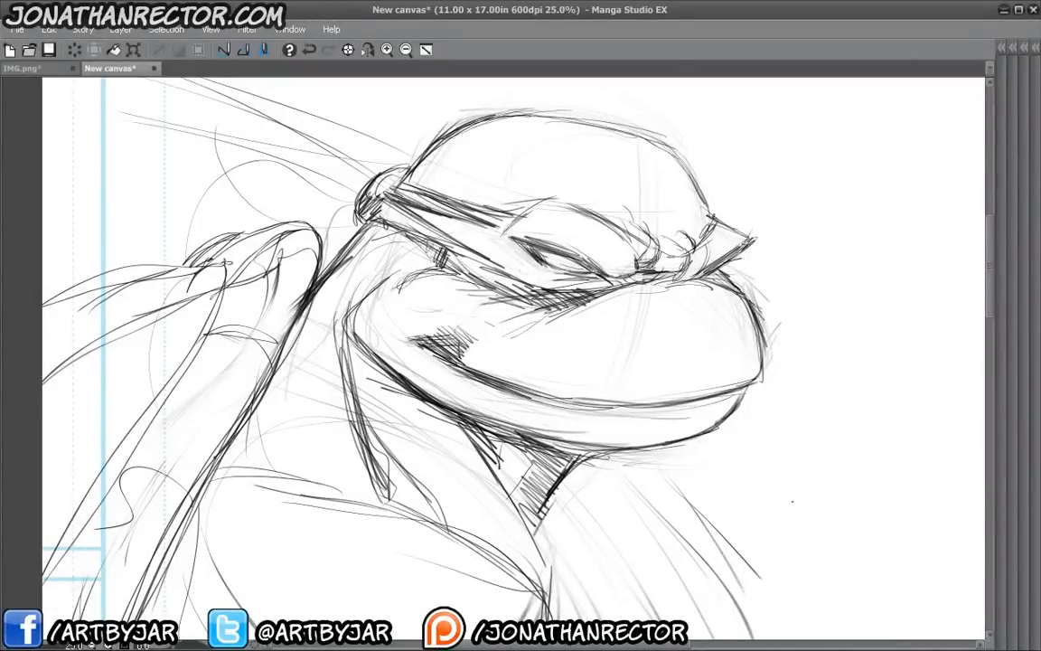
- Turn Layer 1 into a blue underdrawing at 66% opacity and add a new layer above it
{"action": "key", "text": "Tab"}
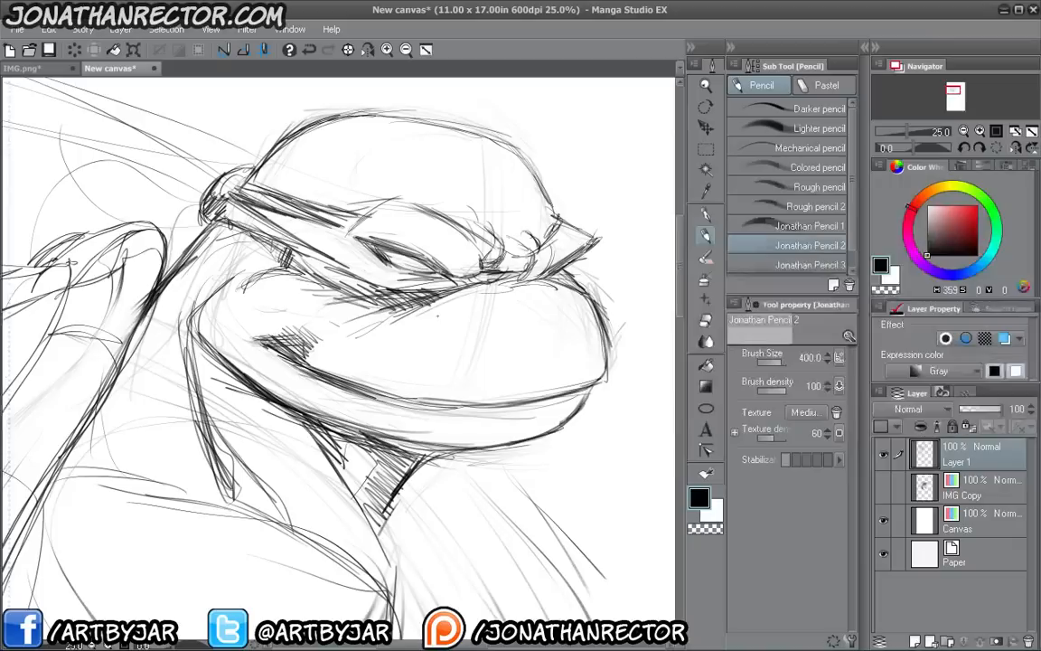
{"action": "left_click", "coordinate": [1004, 338]}
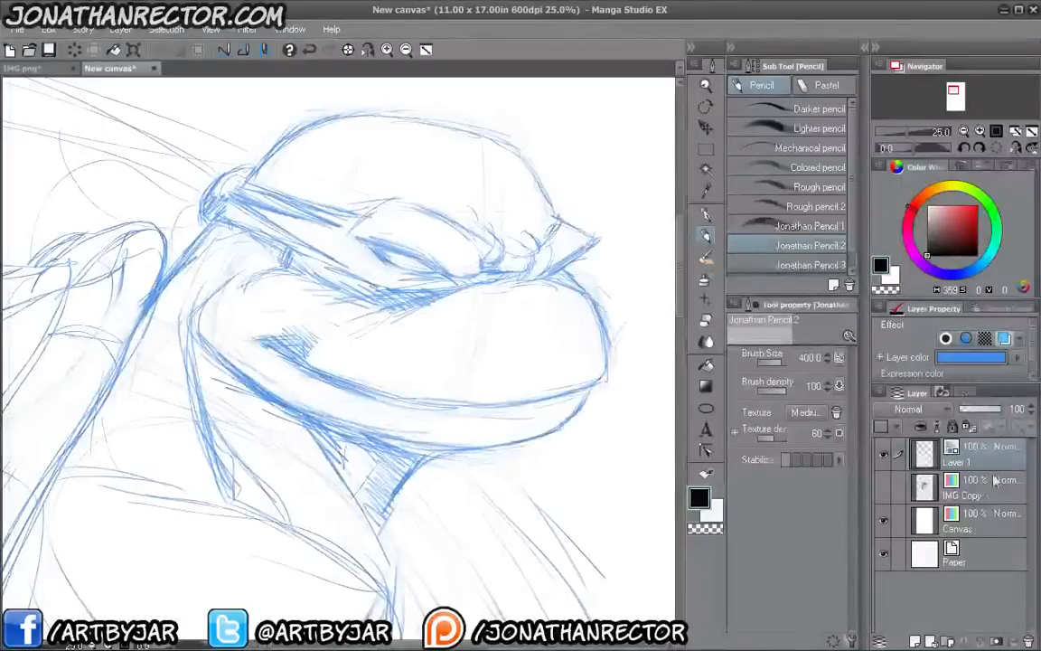
{"action": "left_click_drag", "start_coordinate": [1000, 409], "coordinate": [985, 428]}
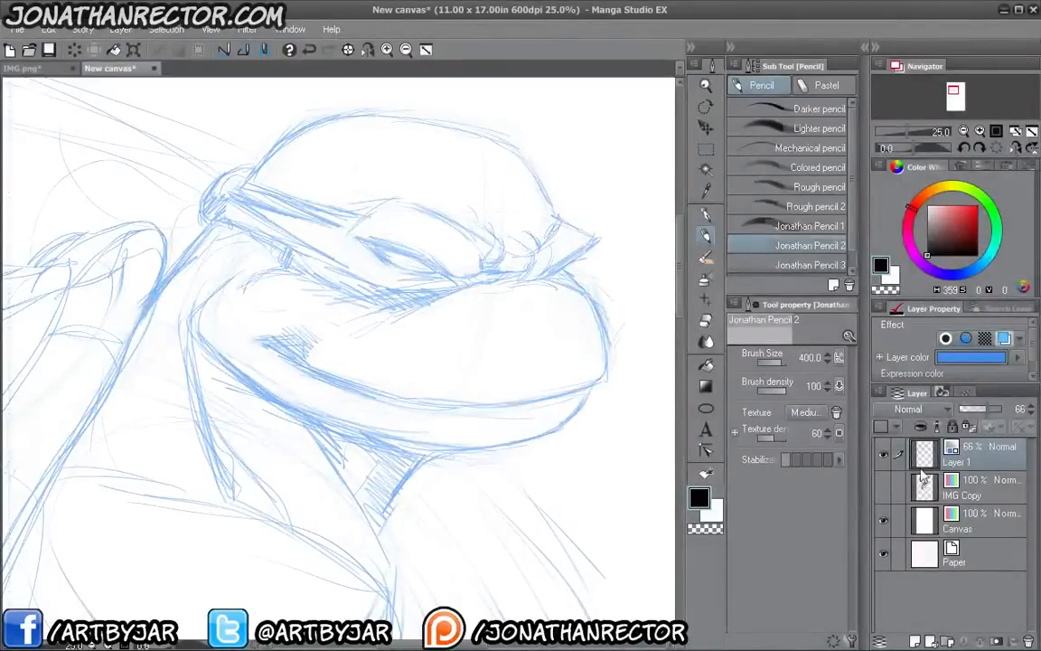
{"action": "left_click", "coordinate": [915, 640]}
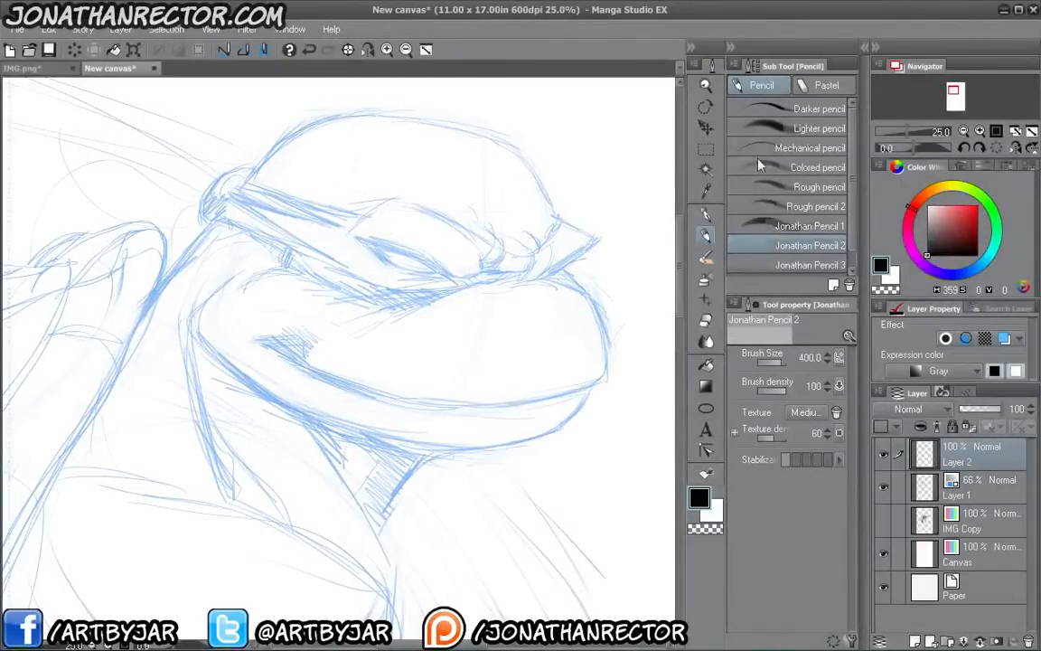
- Switch to the C-Tek pen for inking over the blue underdrawing on Layer 2
{"action": "left_click", "coordinate": [706, 213]}
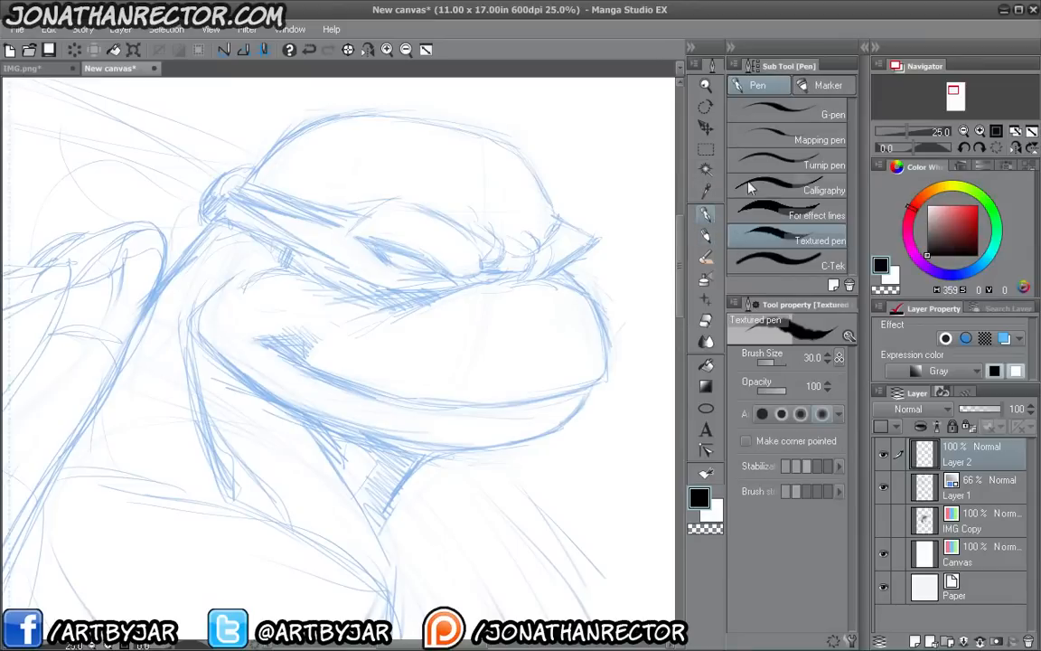
{"action": "left_click", "coordinate": [787, 264]}
{"action": "left_click_drag", "start_coordinate": [635, 338], "coordinate": [538, 304]}
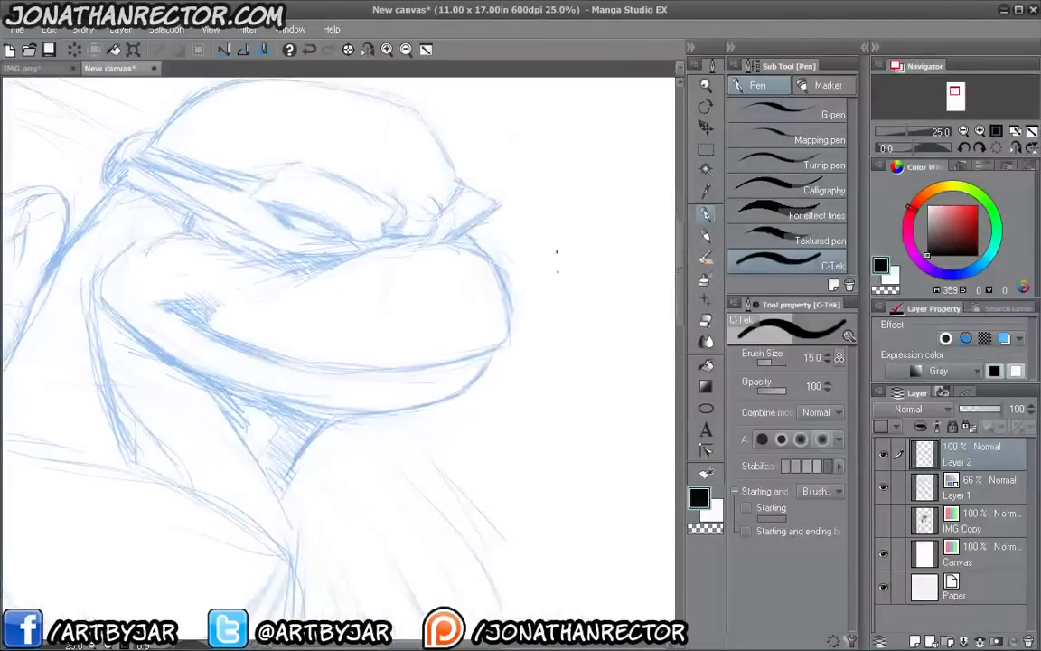
- Test the pen with a contour line and diagonal hatching around the front of the muzzle, and undo the test strokes
{"action": "mouse_move", "coordinate": [557, 251]}
{"action": "left_mouse_down"}
{"action": "mouse_move", "coordinate": [539, 383]}
{"action": "mouse_move", "coordinate": [518, 404]}
{"action": "left_mouse_up"}
{"action": "mouse_move", "coordinate": [553, 342]}
{"action": "left_mouse_down"}
{"action": "mouse_move", "coordinate": [515, 407]}
{"action": "mouse_move", "coordinate": [467, 436]}
{"action": "left_mouse_up"}
{"action": "mouse_move", "coordinate": [504, 328]}
{"action": "left_mouse_down"}
{"action": "mouse_move", "coordinate": [477, 360]}
{"action": "mouse_move", "coordinate": [478, 381]}
{"action": "left_mouse_up"}
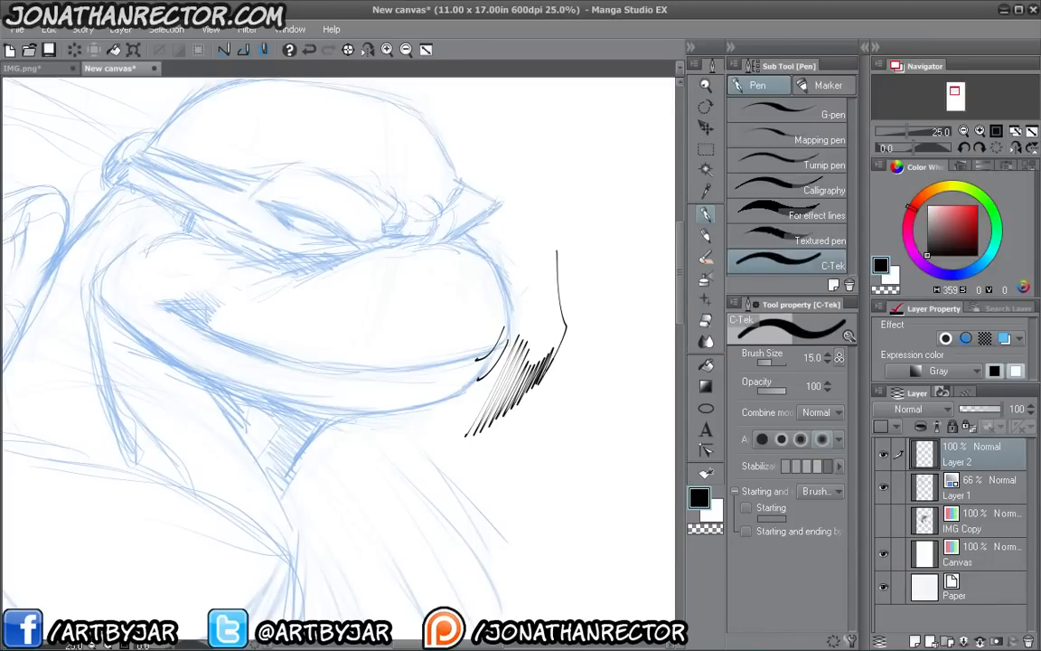
{"action": "left_click_drag", "start_coordinate": [459, 397], "coordinate": [495, 421]}
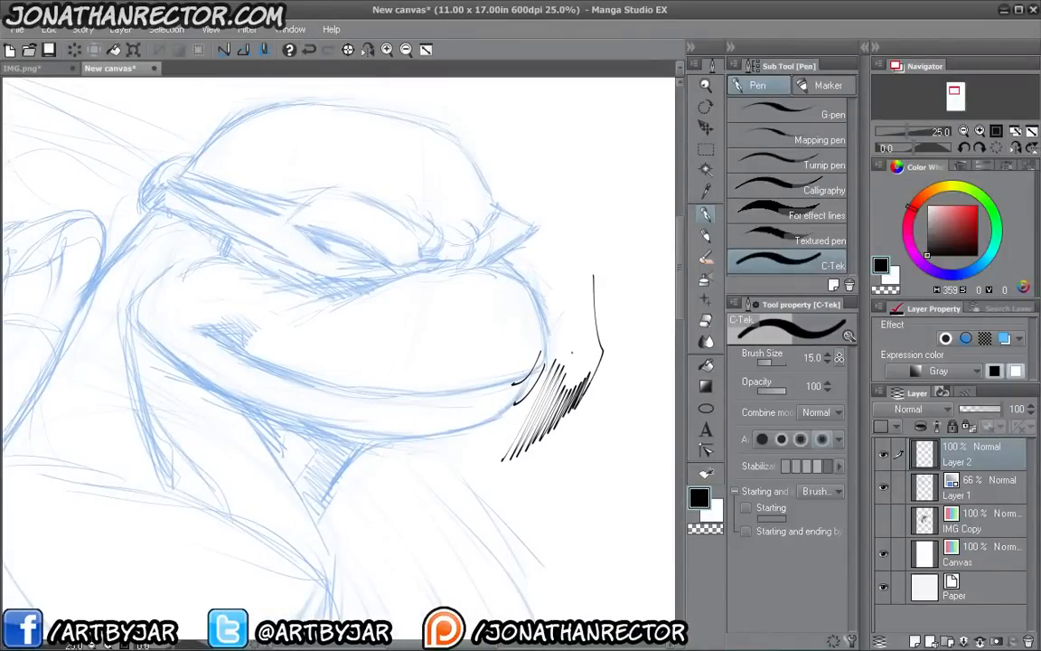
{"action": "left_click", "coordinate": [309, 50]}
{"action": "left_click", "coordinate": [310, 50]}
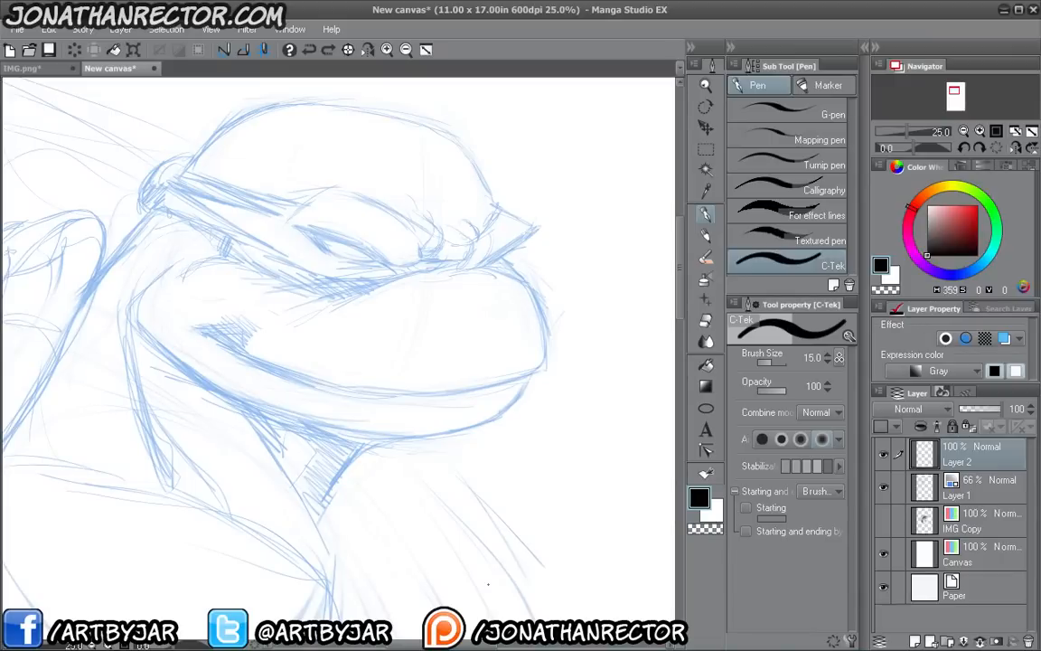
- Try a pen line from the mask's pointed tip down the front of the muzzle and undo it
{"action": "left_click_drag", "start_coordinate": [495, 372], "coordinate": [445, 388]}
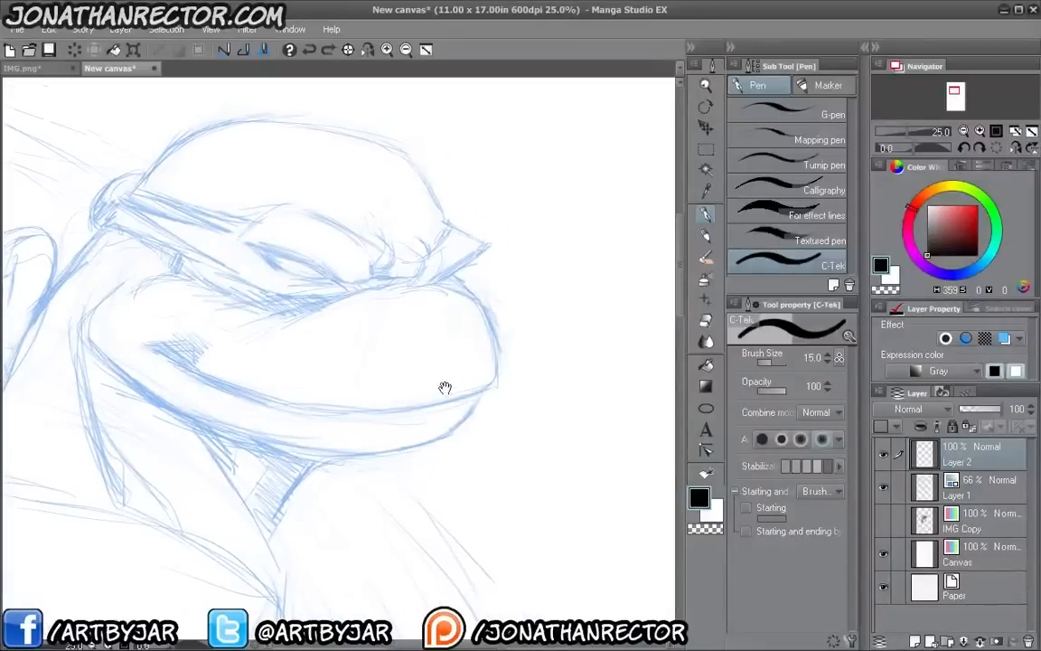
{"action": "mouse_move", "coordinate": [488, 244]}
{"action": "left_mouse_down"}
{"action": "mouse_move", "coordinate": [472, 302]}
{"action": "mouse_move", "coordinate": [492, 396]}
{"action": "left_mouse_up"}
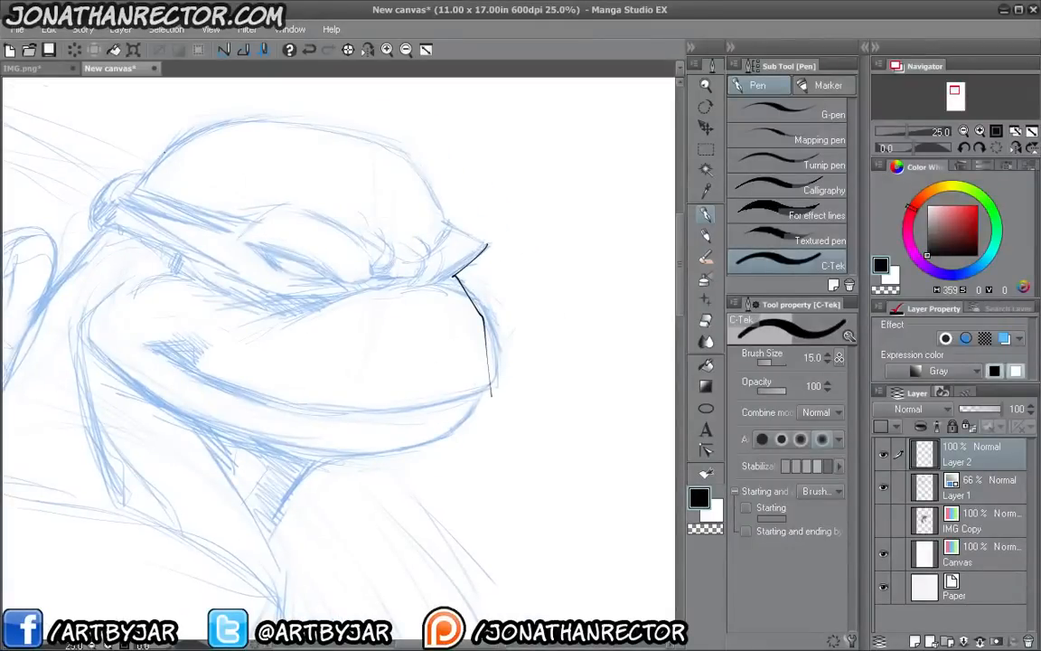
{"action": "key", "text": "ctrl+z"}
{"action": "left_click_drag", "start_coordinate": [324, 371], "coordinate": [409, 443]}
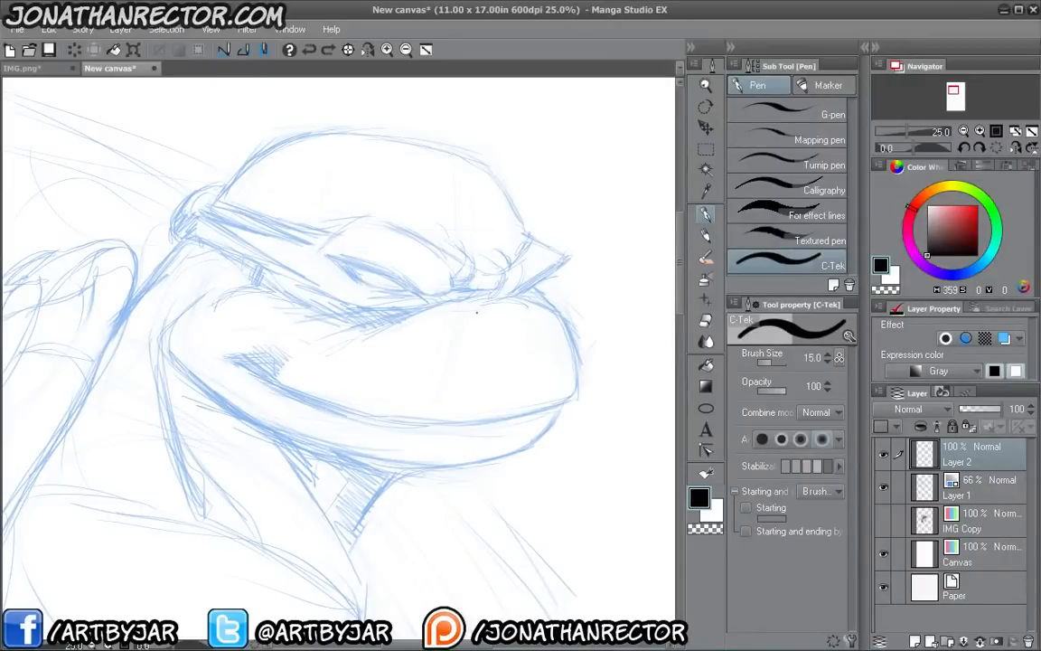
{"action": "left_click_drag", "start_coordinate": [506, 372], "coordinate": [388, 357]}
{"action": "left_click_drag", "start_coordinate": [524, 354], "coordinate": [410, 296]}
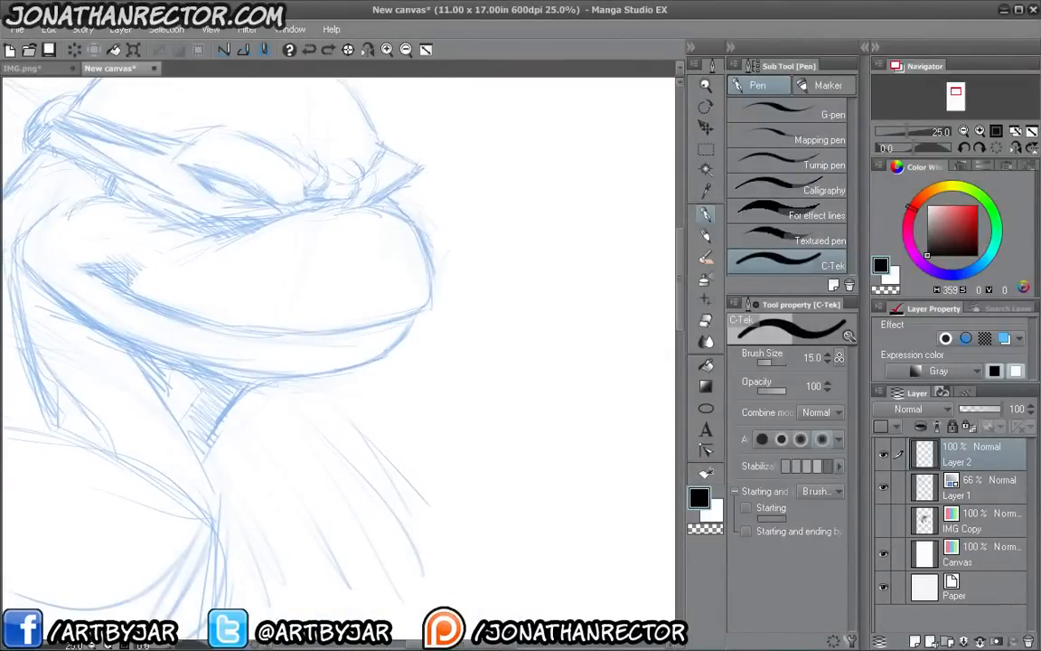
{"action": "left_click_drag", "start_coordinate": [358, 433], "coordinate": [435, 472]}
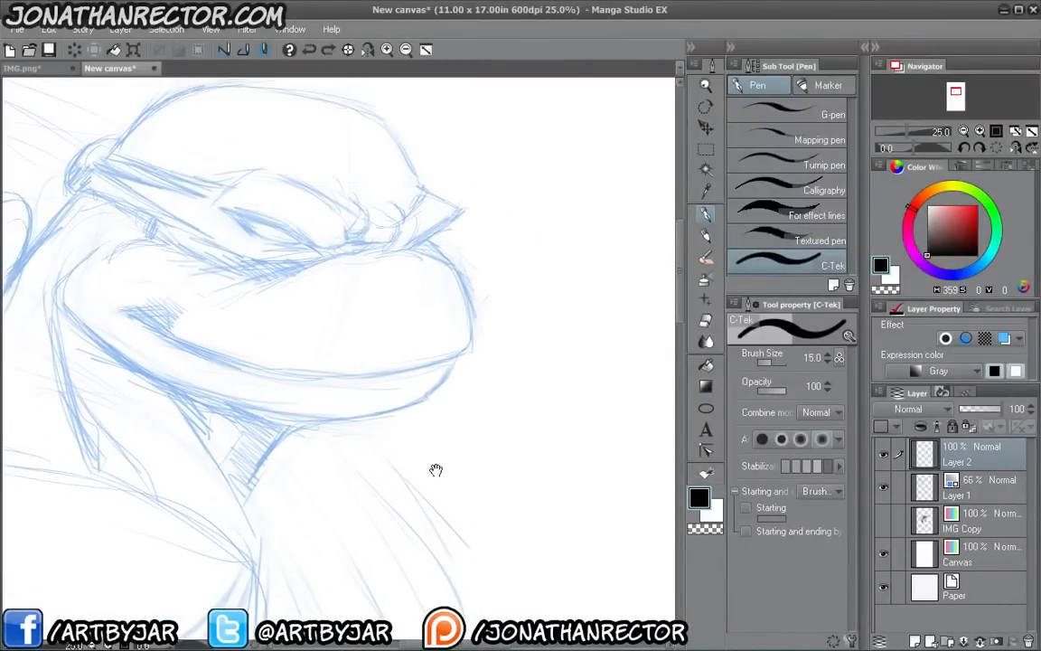
- Hide the palettes and ink the mask's pointed tip with its inner fold and lower edge at 50% zoom
{"action": "key", "text": "Tab"}
{"action": "left_click_drag", "start_coordinate": [558, 374], "coordinate": [631, 464]}
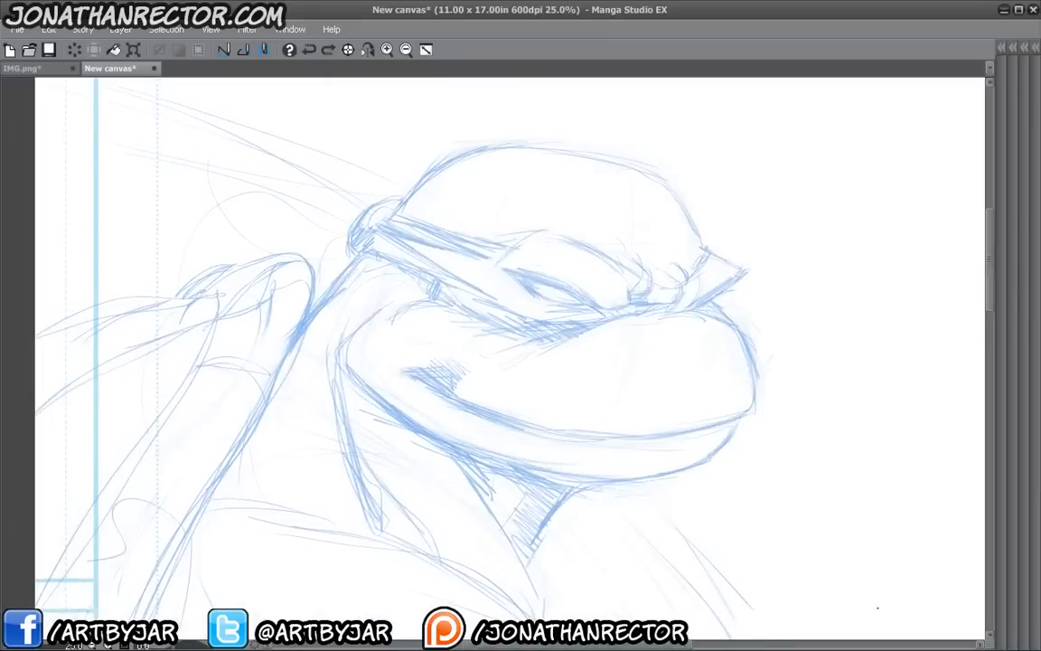
{"action": "scroll", "coordinate": [878, 609], "scroll_direction": "up", "scroll_amount": 2}
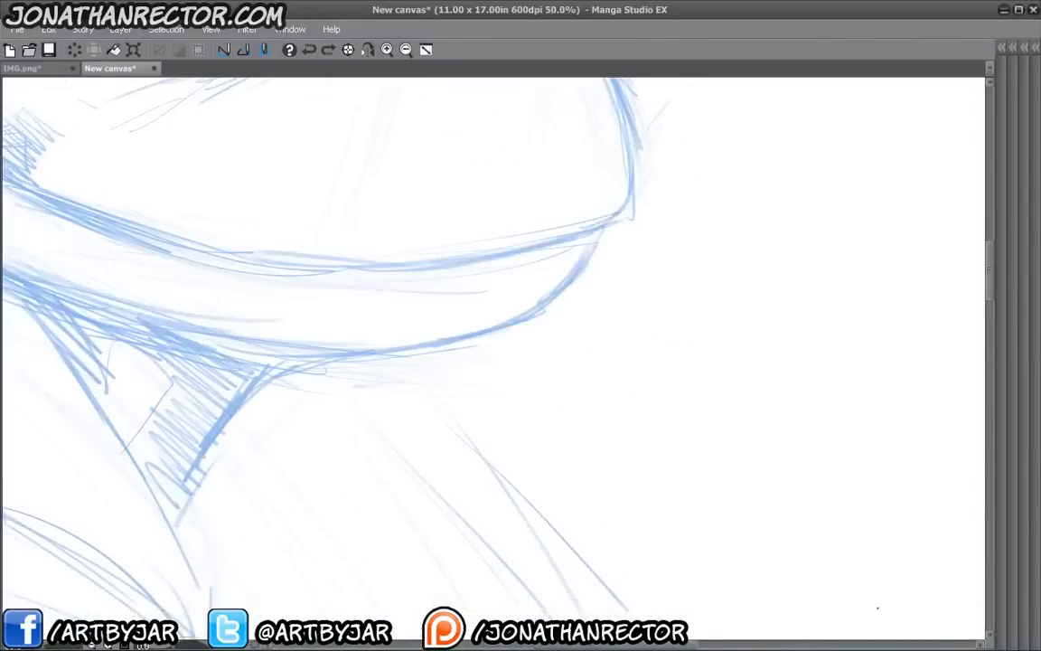
{"action": "mouse_move", "coordinate": [352, 325]}
{"action": "left_mouse_down"}
{"action": "mouse_move", "coordinate": [395, 457]}
{"action": "mouse_move", "coordinate": [353, 442]}
{"action": "mouse_move", "coordinate": [397, 368]}
{"action": "left_mouse_up"}
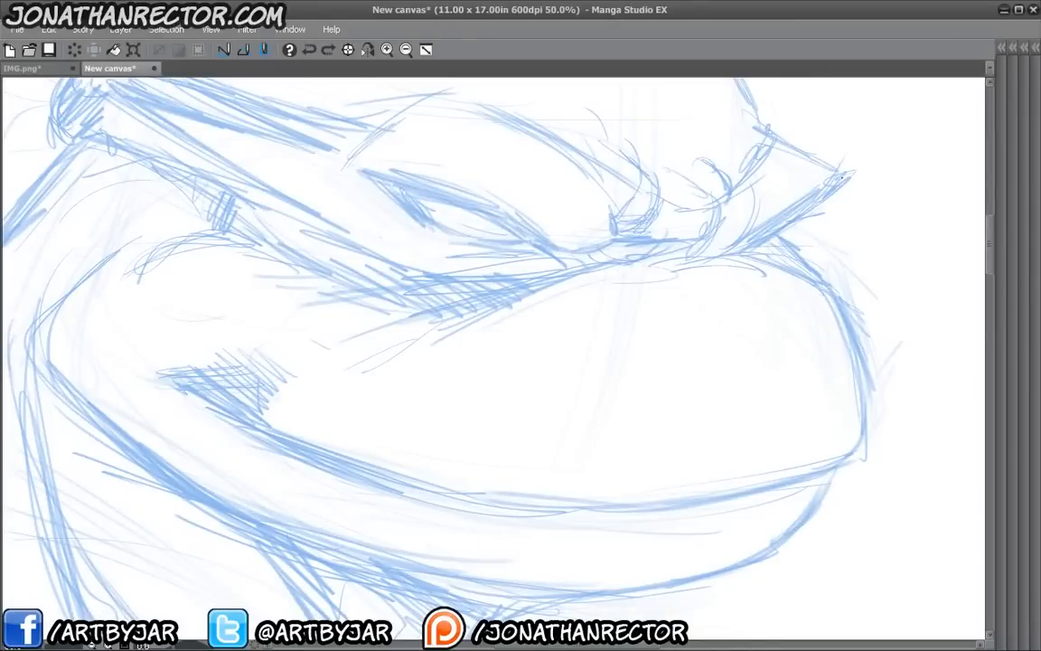
{"action": "left_click_drag", "start_coordinate": [840, 178], "coordinate": [723, 255]}
{"action": "mouse_move", "coordinate": [755, 208]}
{"action": "left_mouse_down"}
{"action": "mouse_move", "coordinate": [725, 253]}
{"action": "mouse_move", "coordinate": [642, 264]}
{"action": "left_mouse_up"}
{"action": "mouse_move", "coordinate": [712, 200]}
{"action": "left_mouse_down"}
{"action": "mouse_move", "coordinate": [770, 139]}
{"action": "mouse_move", "coordinate": [844, 174]}
{"action": "left_mouse_up"}
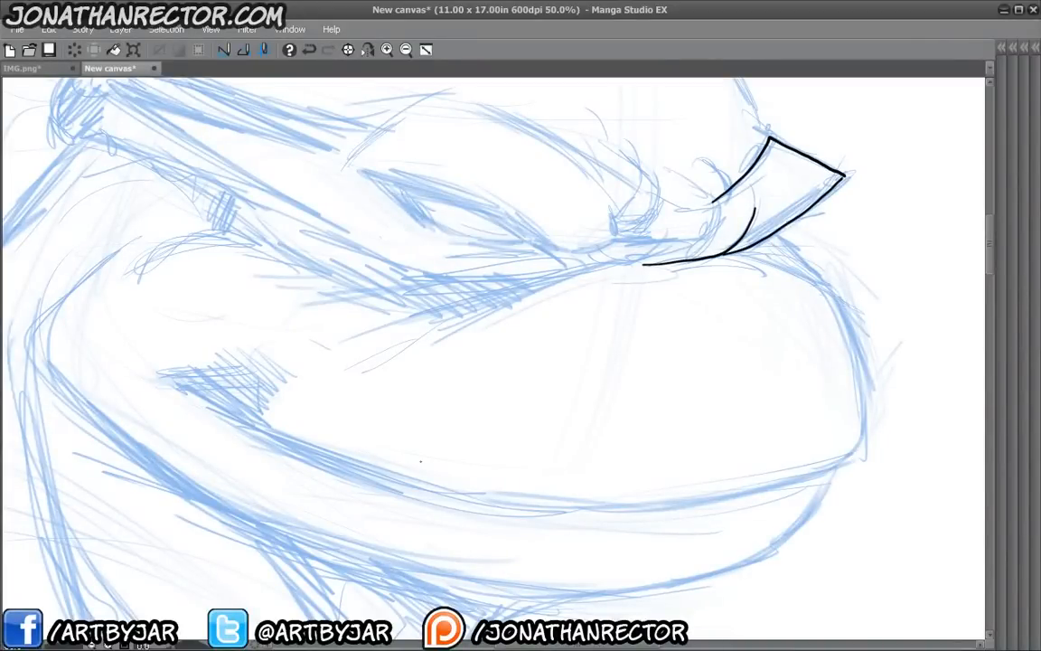
- Erase the inked mask tip and the stray dots with the Hard eraser at size 400, and return to the C-Tek pen
{"action": "left_click_drag", "start_coordinate": [467, 385], "coordinate": [442, 432]}
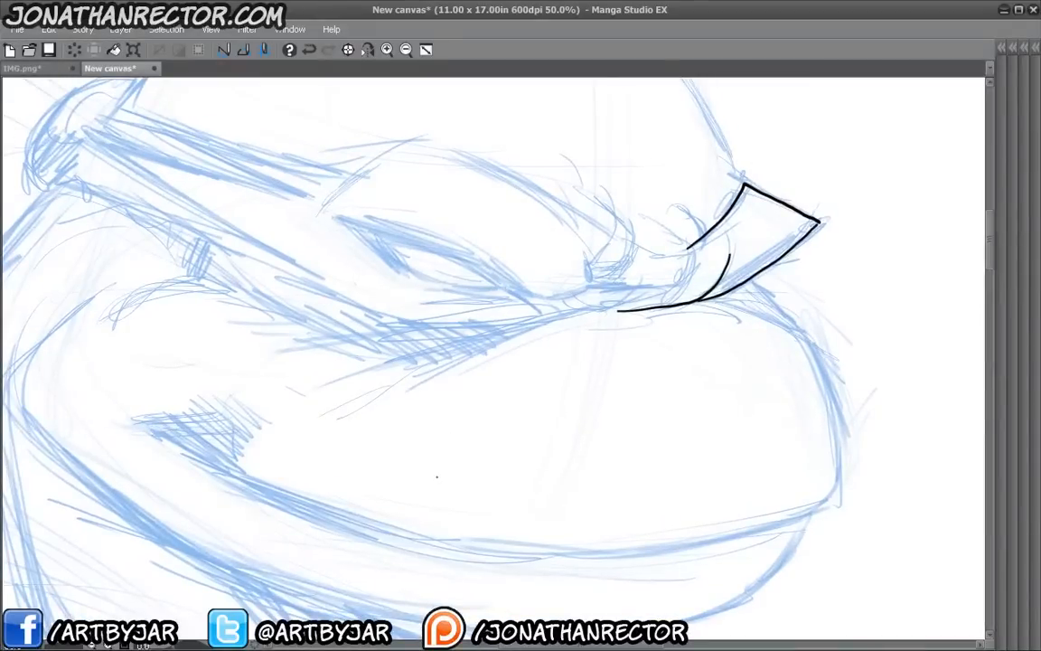
{"action": "scroll", "coordinate": [436, 477], "scroll_direction": "down", "scroll_amount": 4}
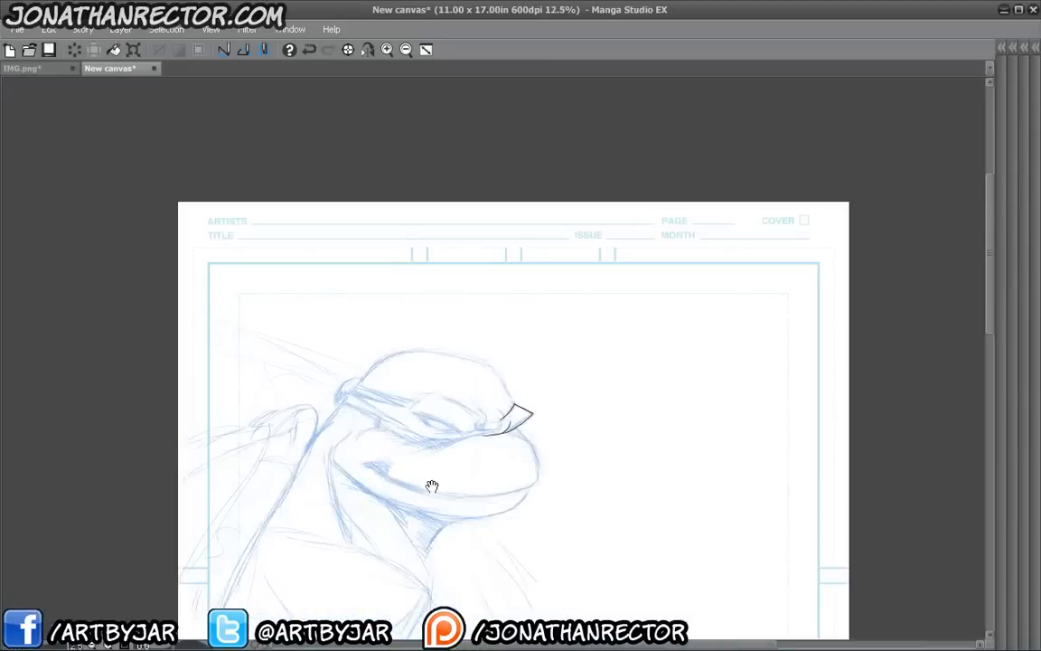
{"action": "left_click_drag", "start_coordinate": [432, 487], "coordinate": [442, 339]}
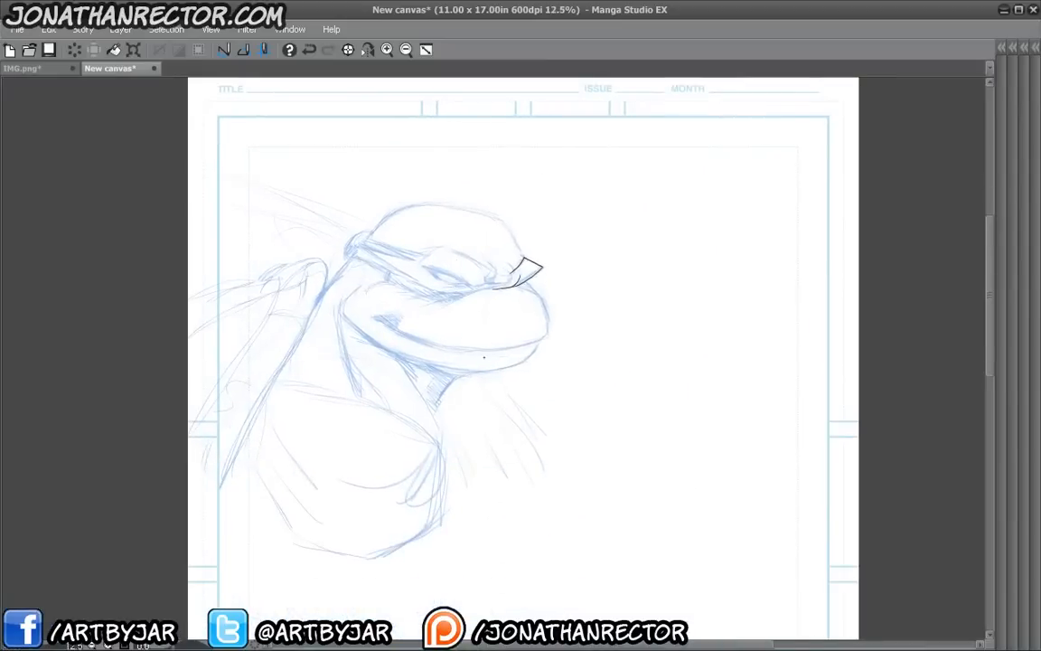
{"action": "scroll", "coordinate": [484, 357], "scroll_direction": "up", "scroll_amount": 4}
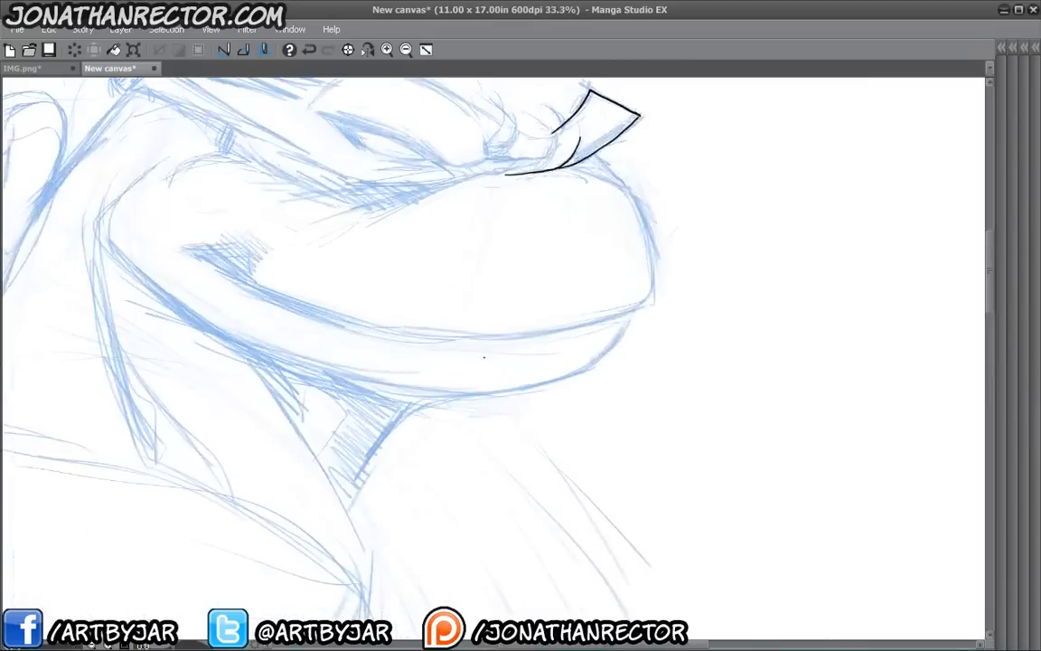
{"action": "left_click_drag", "start_coordinate": [483, 357], "coordinate": [510, 556]}
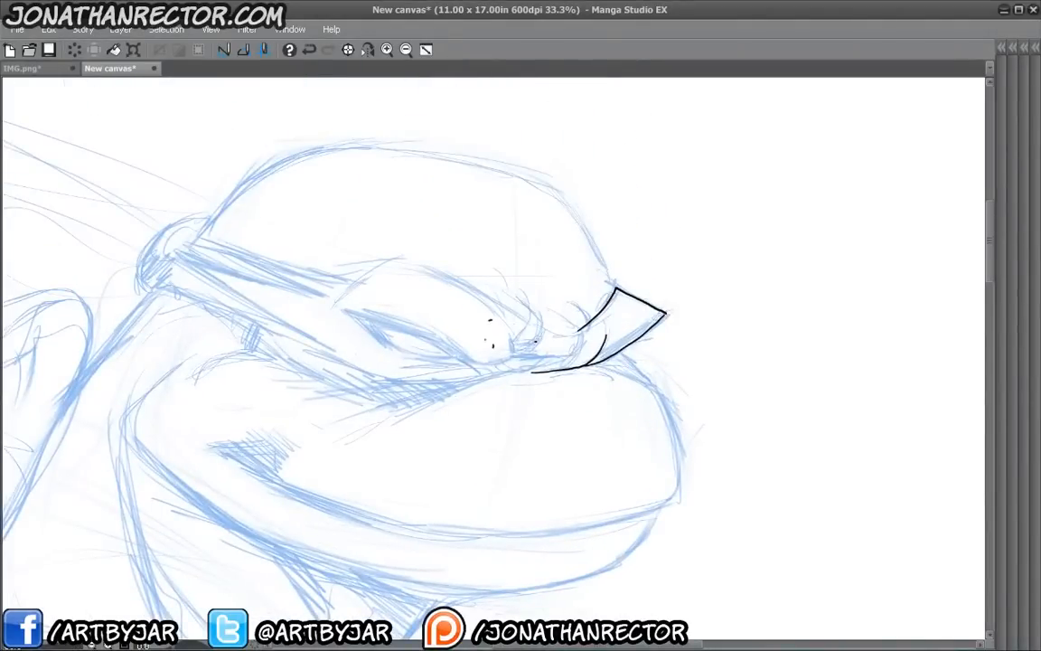
{"action": "key", "text": "Tab"}
{"action": "key", "text": "e"}
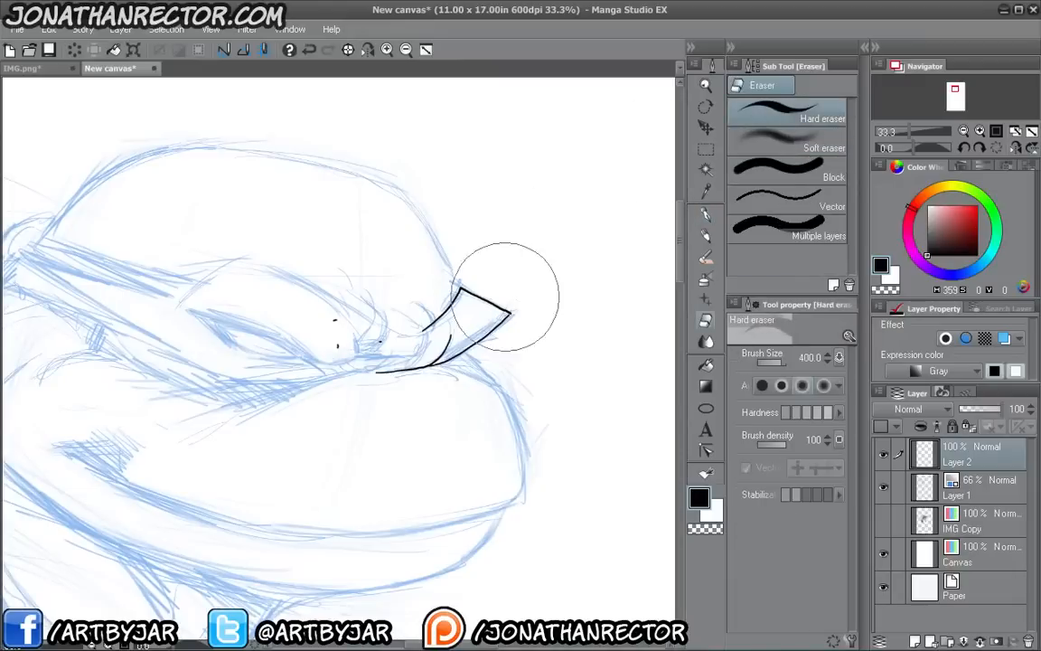
{"action": "mouse_move", "coordinate": [506, 296]}
{"action": "left_mouse_down"}
{"action": "mouse_move", "coordinate": [472, 290]}
{"action": "mouse_move", "coordinate": [325, 385]}
{"action": "mouse_move", "coordinate": [306, 290]}
{"action": "left_mouse_up"}
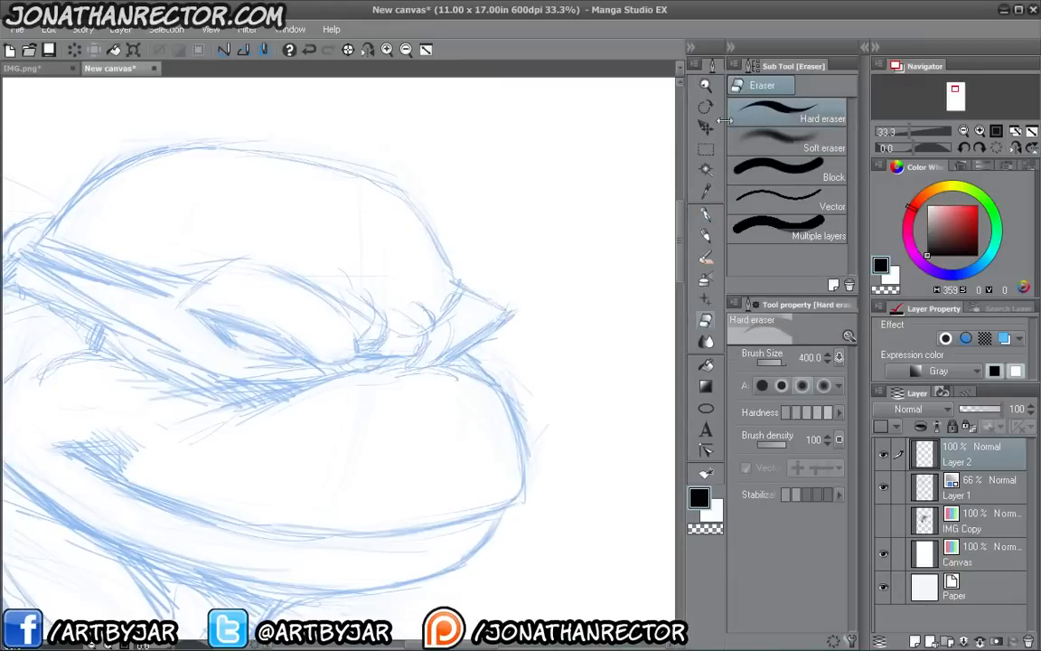
{"action": "key", "text": "p"}
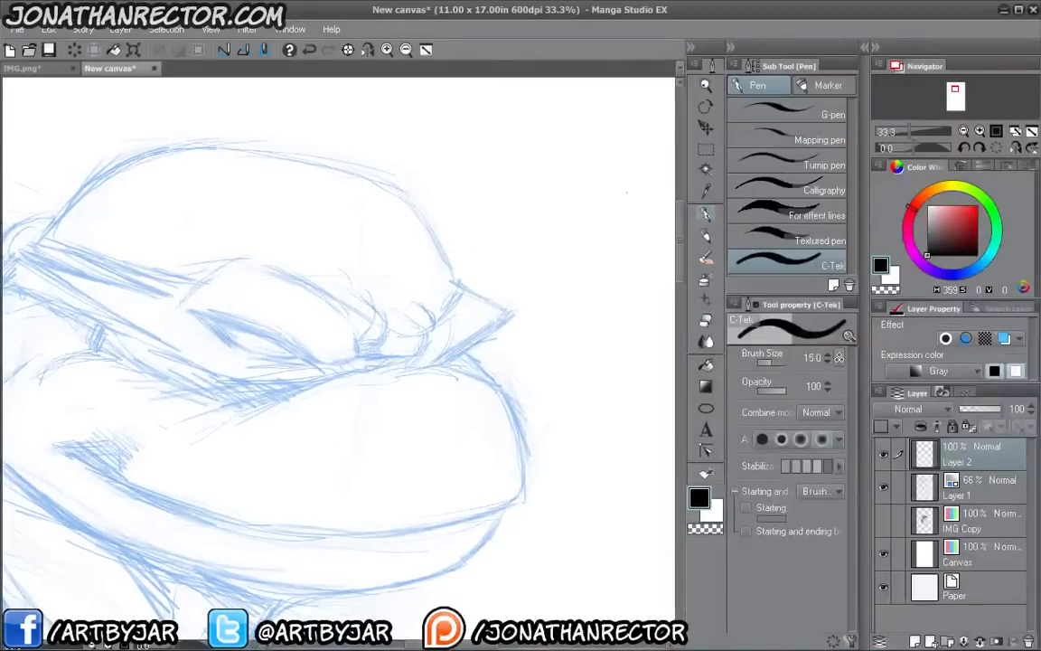
- Hide the palettes and ink the lower edge of the mask's pointed tip at 33.3% zoom
{"action": "key", "text": "Tab"}
{"action": "left_click_drag", "start_coordinate": [363, 464], "coordinate": [479, 376]}
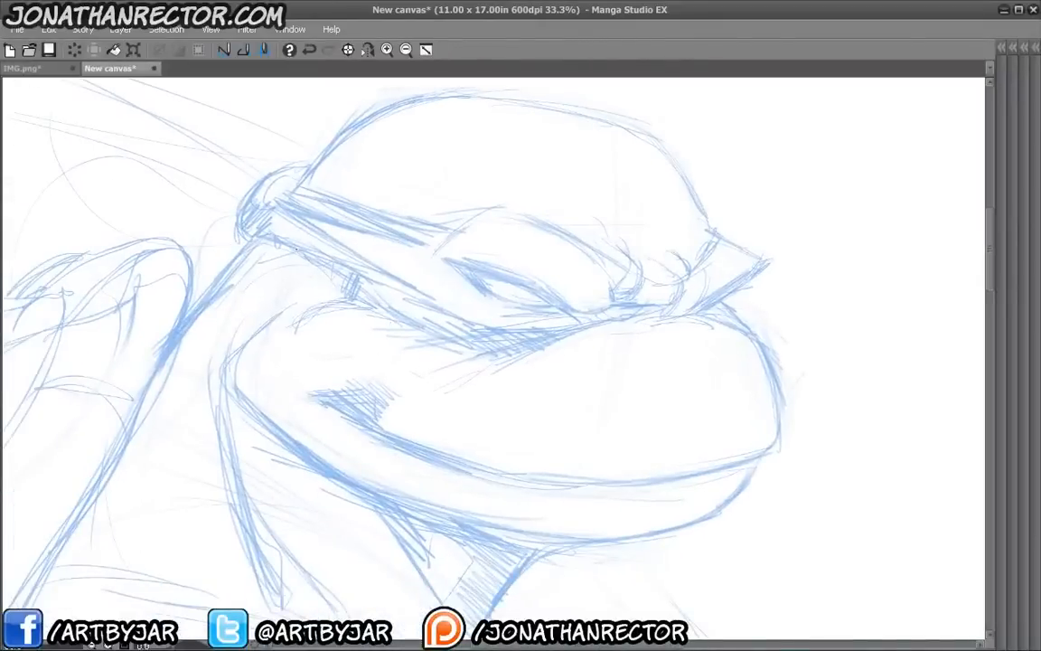
{"action": "scroll", "coordinate": [292, 246], "scroll_direction": "up", "scroll_amount": 1}
{"action": "scroll", "coordinate": [269, 231], "scroll_direction": "down", "scroll_amount": 1}
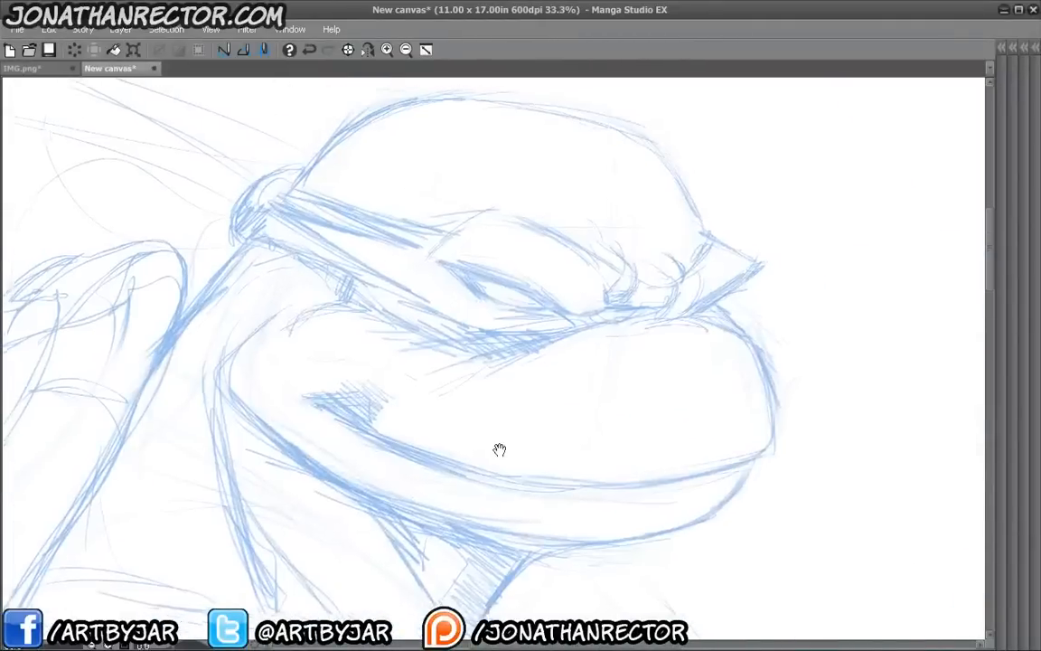
{"action": "left_click_drag", "start_coordinate": [500, 448], "coordinate": [422, 505]}
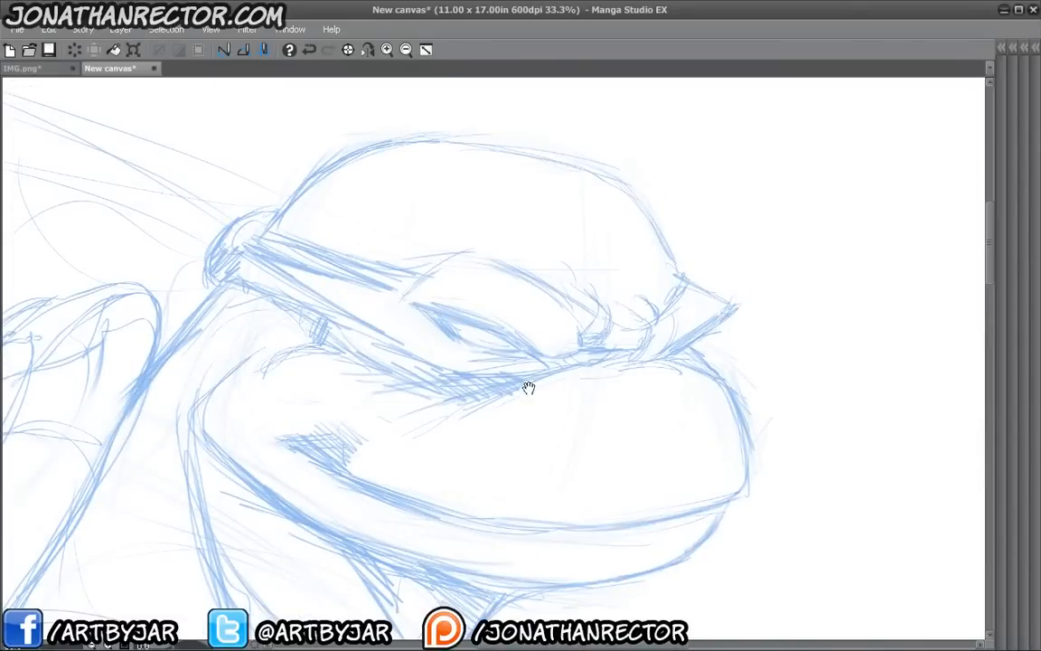
{"action": "left_click_drag", "start_coordinate": [534, 378], "coordinate": [594, 297]}
{"action": "left_click_drag", "start_coordinate": [479, 320], "coordinate": [441, 376]}
{"action": "mouse_move", "coordinate": [750, 273]}
{"action": "left_mouse_down"}
{"action": "mouse_move", "coordinate": [814, 237]}
{"action": "mouse_move", "coordinate": [746, 291]}
{"action": "left_mouse_up"}
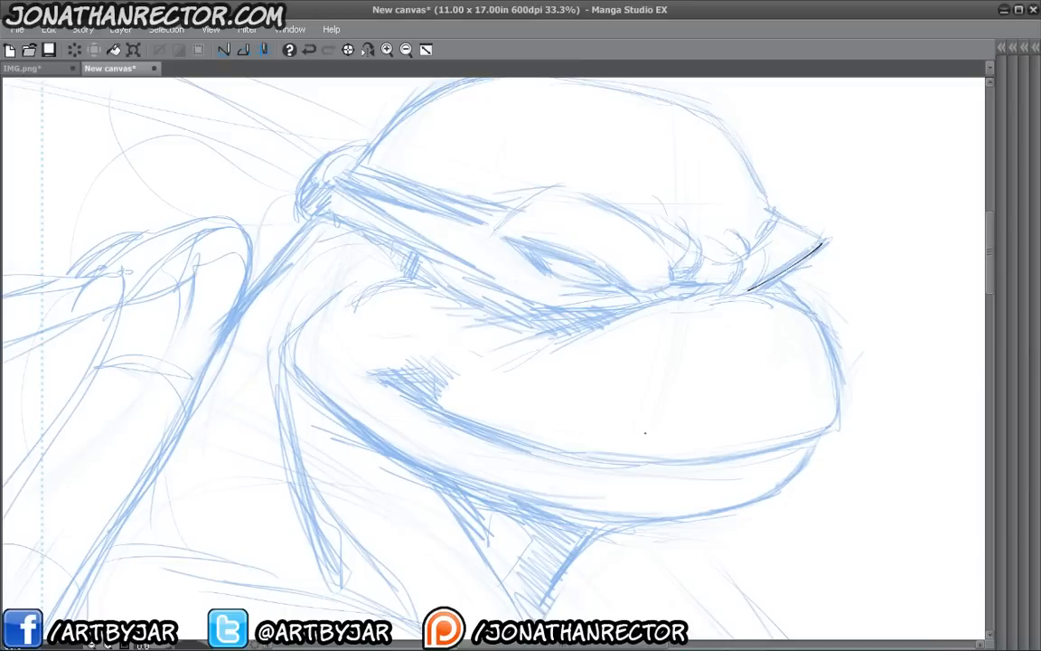
- Mirror the canvas view and ink the near brow's lid line, inner corner folds and peaked upper edge
{"action": "left_click_drag", "start_coordinate": [697, 297], "coordinate": [688, 379]}
{"action": "left_click_drag", "start_coordinate": [769, 303], "coordinate": [797, 284]}
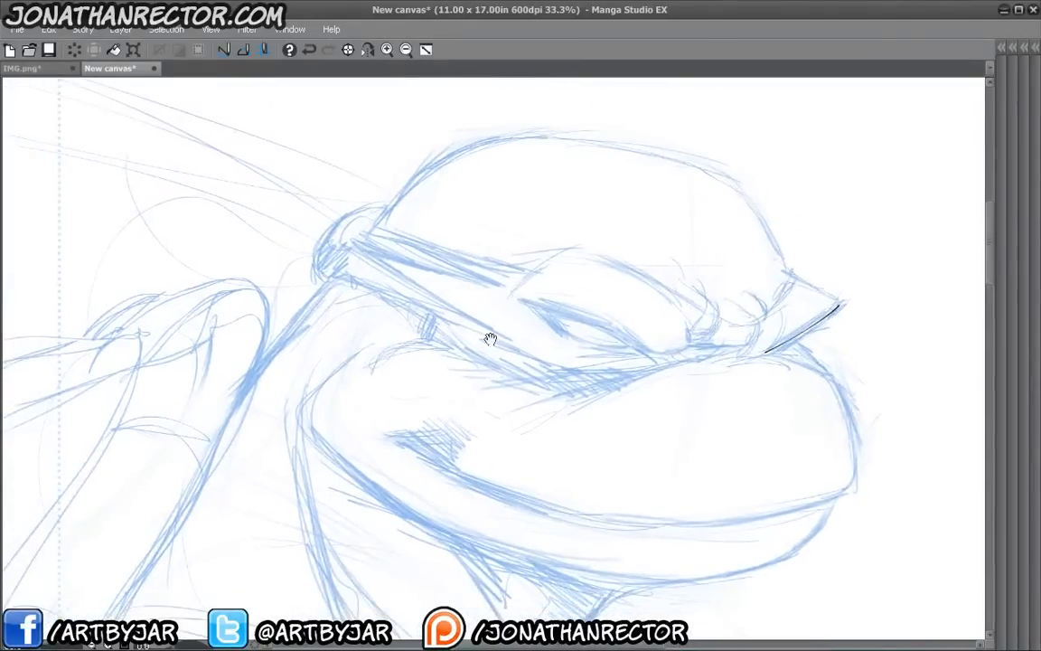
{"action": "left_click", "coordinate": [367, 50]}
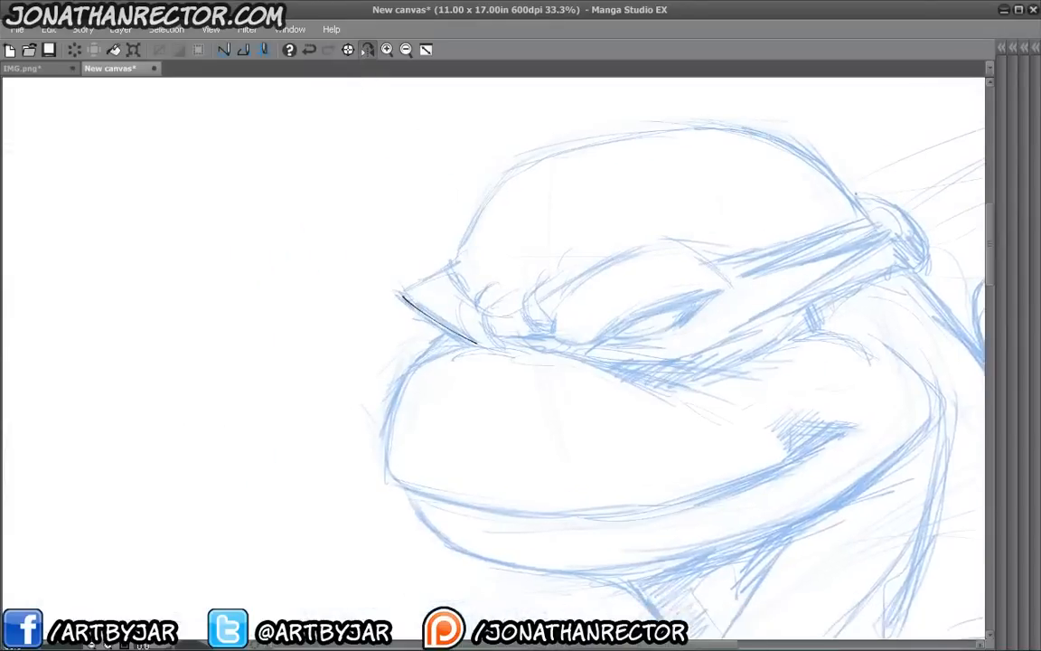
{"action": "left_click_drag", "start_coordinate": [692, 279], "coordinate": [861, 301]}
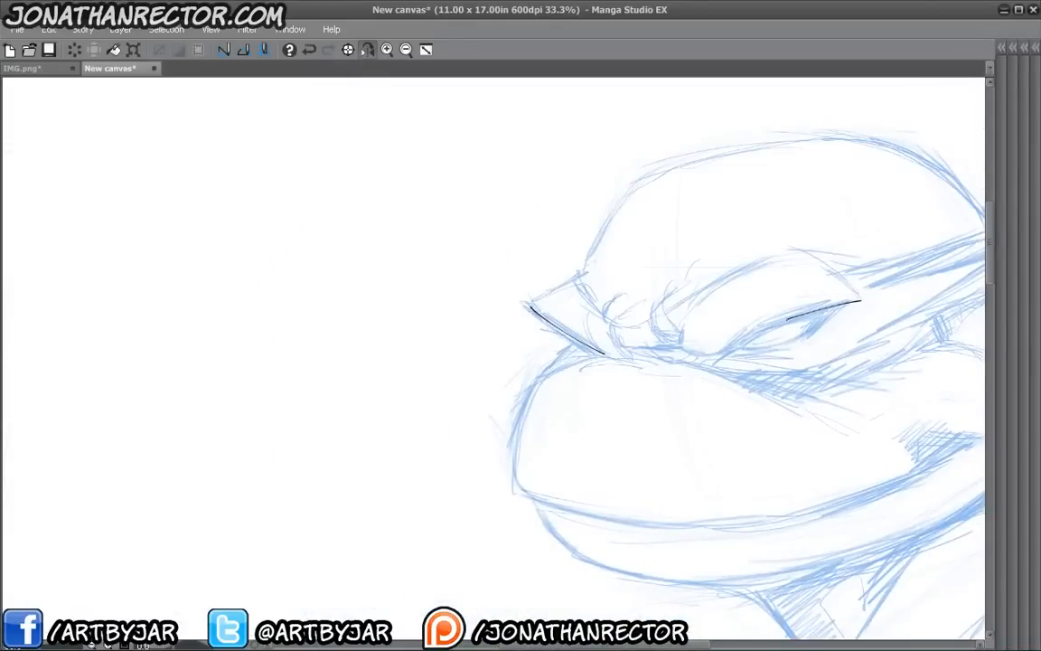
{"action": "mouse_move", "coordinate": [787, 318]}
{"action": "left_mouse_down"}
{"action": "mouse_move", "coordinate": [722, 355]}
{"action": "mouse_move", "coordinate": [692, 353]}
{"action": "mouse_move", "coordinate": [698, 301]}
{"action": "left_mouse_up"}
{"action": "mouse_move", "coordinate": [698, 255]}
{"action": "left_mouse_down"}
{"action": "mouse_move", "coordinate": [667, 289]}
{"action": "mouse_move", "coordinate": [676, 339]}
{"action": "left_mouse_up"}
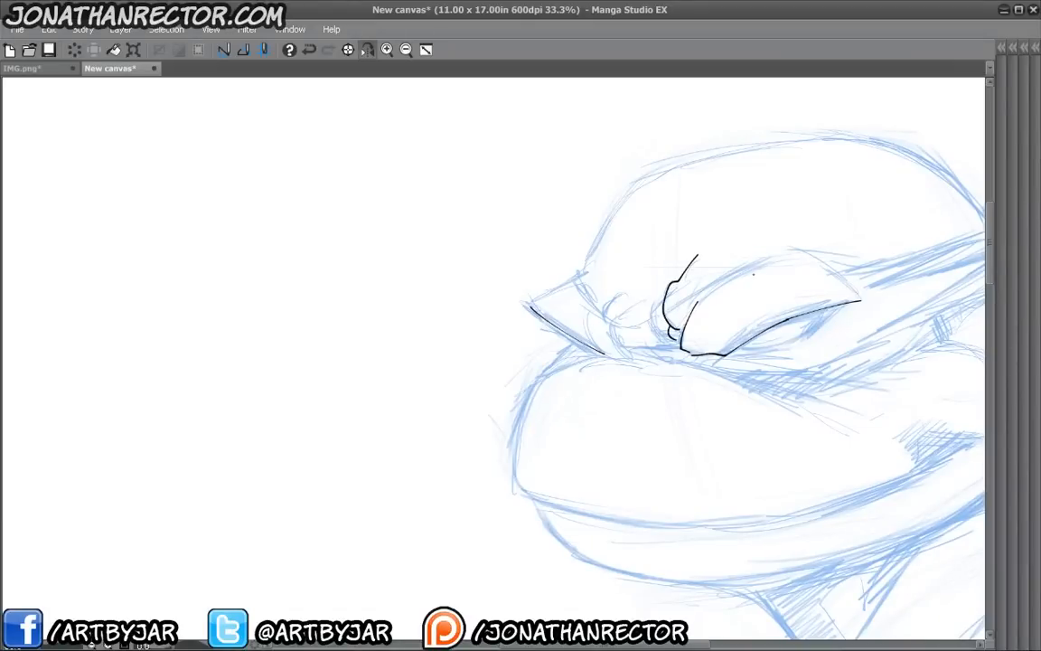
{"action": "mouse_move", "coordinate": [859, 294]}
{"action": "left_mouse_down"}
{"action": "mouse_move", "coordinate": [767, 246]}
{"action": "mouse_move", "coordinate": [699, 296]}
{"action": "left_mouse_up"}
- Ink the near eye's lower rim with short broken double lines beneath the lid
{"action": "left_click_drag", "start_coordinate": [562, 347], "coordinate": [484, 399]}
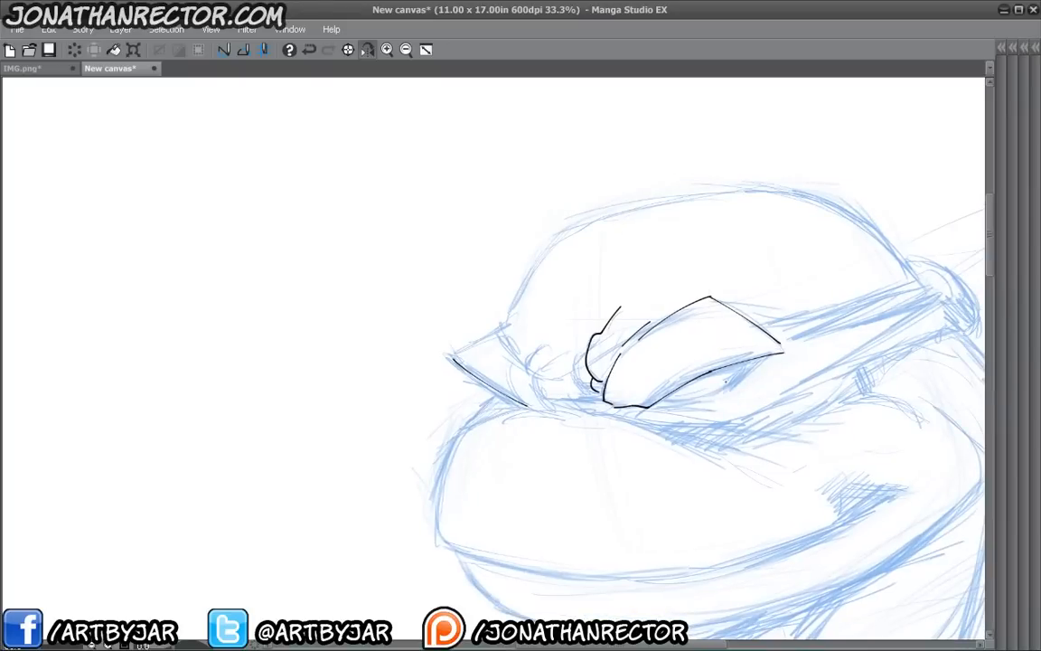
{"action": "left_click_drag", "start_coordinate": [710, 392], "coordinate": [753, 362]}
{"action": "mouse_move", "coordinate": [706, 395]}
{"action": "left_mouse_down"}
{"action": "mouse_move", "coordinate": [656, 407]}
{"action": "mouse_move", "coordinate": [757, 366]}
{"action": "left_mouse_up"}
{"action": "left_click_drag", "start_coordinate": [508, 526], "coordinate": [447, 485]}
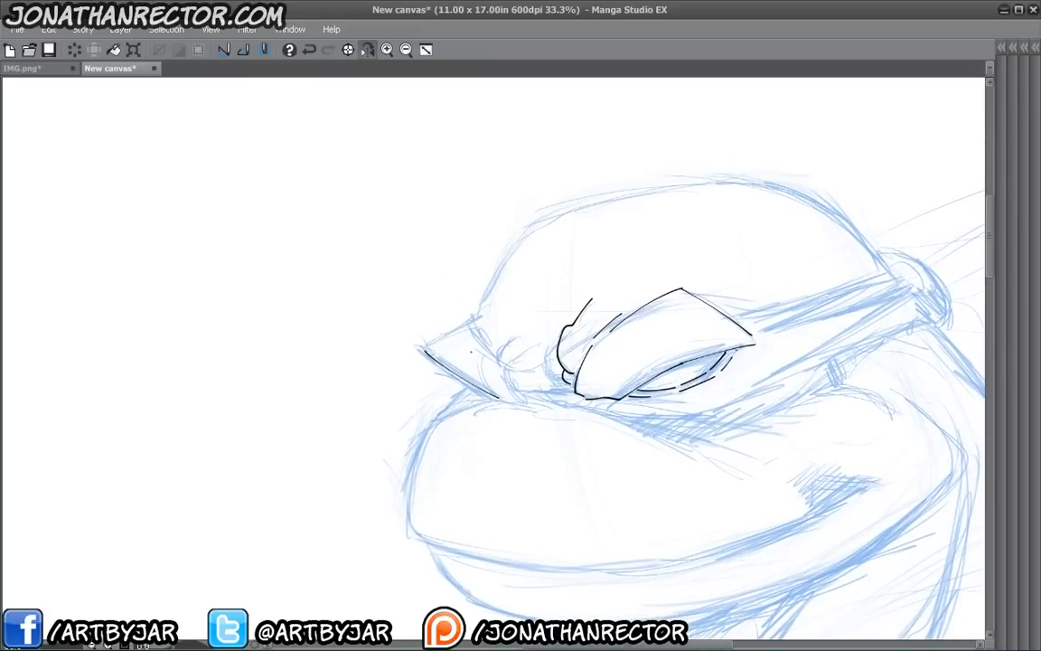
- Ink the mask tip's upper and inner edges, the bridge between the brows and the wrinkles above it
{"action": "mouse_move", "coordinate": [483, 313]}
{"action": "left_mouse_down"}
{"action": "mouse_move", "coordinate": [388, 352]}
{"action": "mouse_move", "coordinate": [370, 329]}
{"action": "mouse_move", "coordinate": [469, 363]}
{"action": "mouse_move", "coordinate": [471, 403]}
{"action": "mouse_move", "coordinate": [519, 404]}
{"action": "left_mouse_up"}
{"action": "mouse_move", "coordinate": [524, 410]}
{"action": "left_mouse_down"}
{"action": "mouse_move", "coordinate": [548, 421]}
{"action": "mouse_move", "coordinate": [529, 419]}
{"action": "left_mouse_up"}
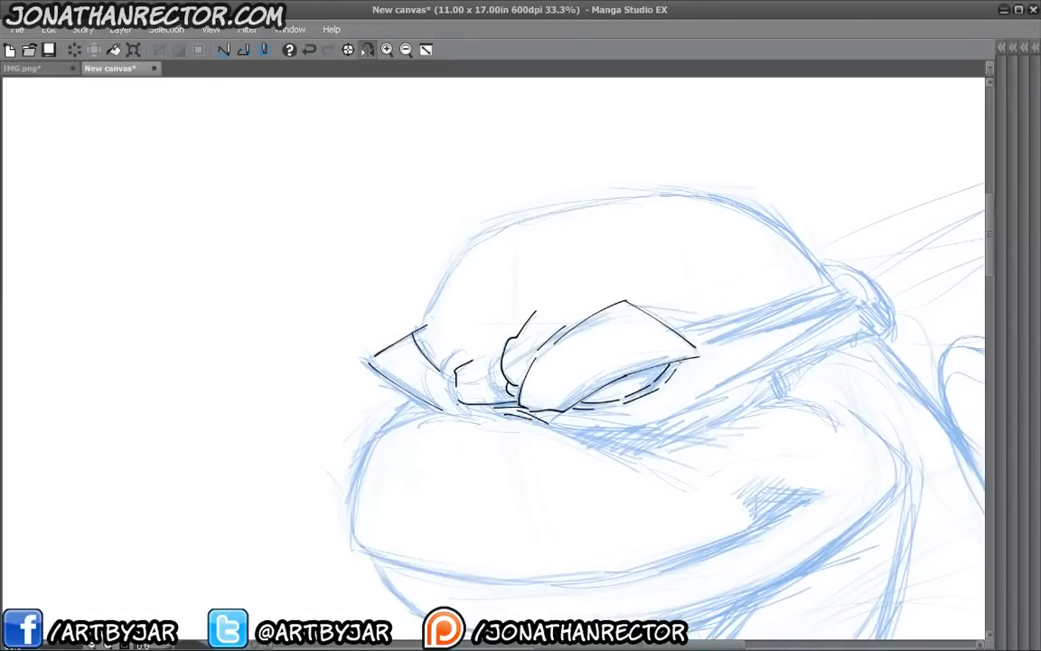
{"action": "left_click_drag", "start_coordinate": [418, 389], "coordinate": [460, 410]}
{"action": "left_click_drag", "start_coordinate": [458, 364], "coordinate": [465, 342]}
{"action": "left_click", "coordinate": [478, 318]}
- Ink the upper front contour of the muzzle just below the mask's pointed tip
{"action": "left_click_drag", "start_coordinate": [378, 348], "coordinate": [340, 248]}
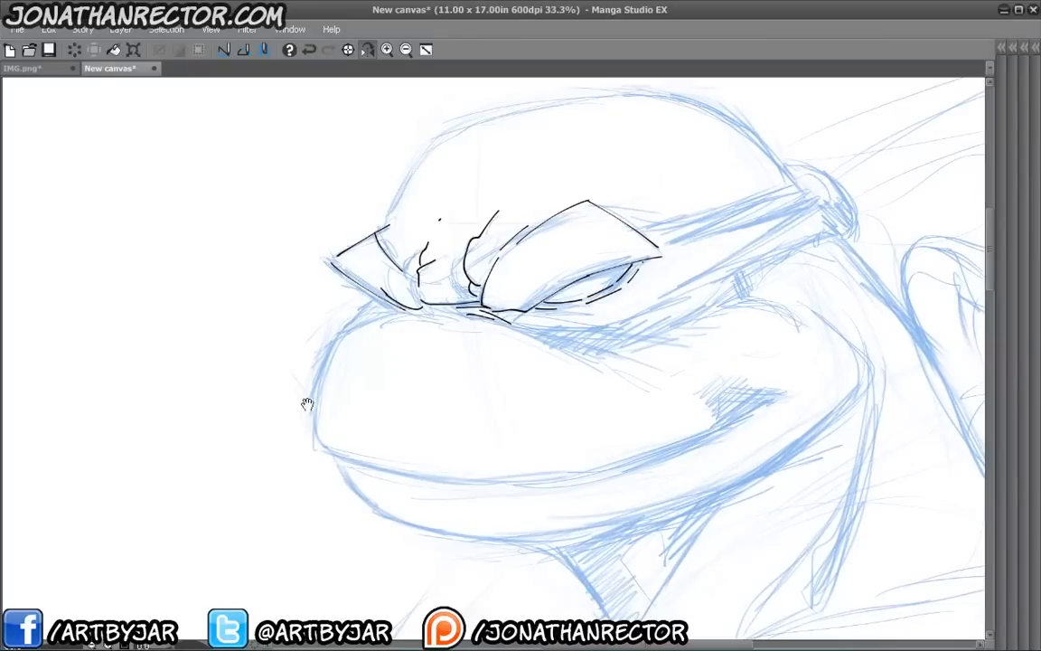
{"action": "left_click_drag", "start_coordinate": [340, 341], "coordinate": [414, 310]}
{"action": "left_click_drag", "start_coordinate": [439, 260], "coordinate": [445, 268]}
{"action": "left_click_drag", "start_coordinate": [438, 268], "coordinate": [268, 558]}
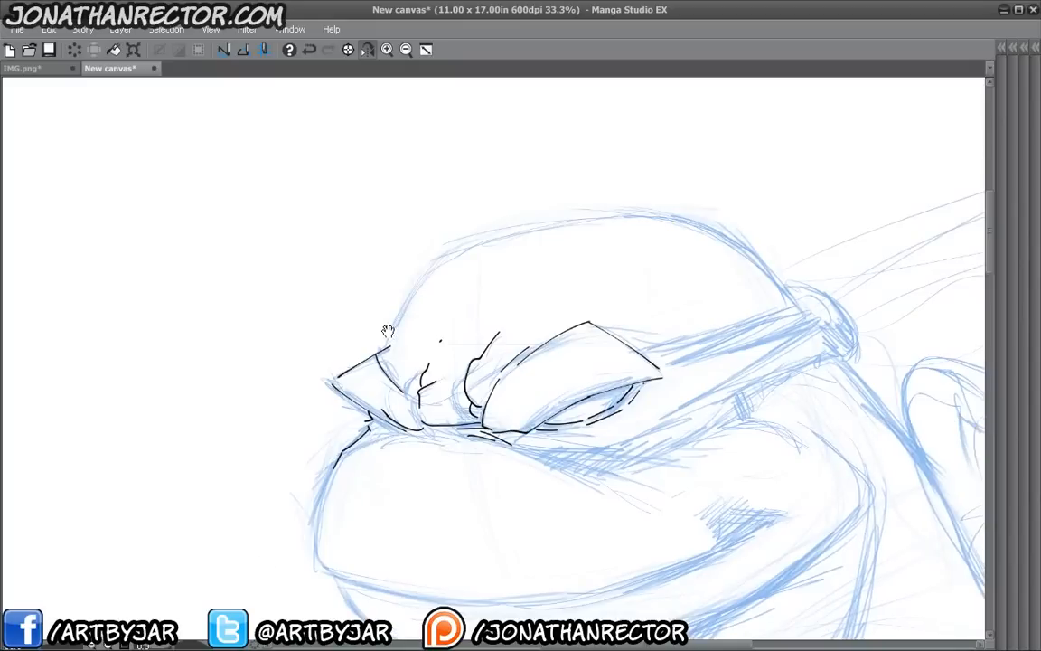
{"action": "left_click_drag", "start_coordinate": [307, 408], "coordinate": [395, 407]}
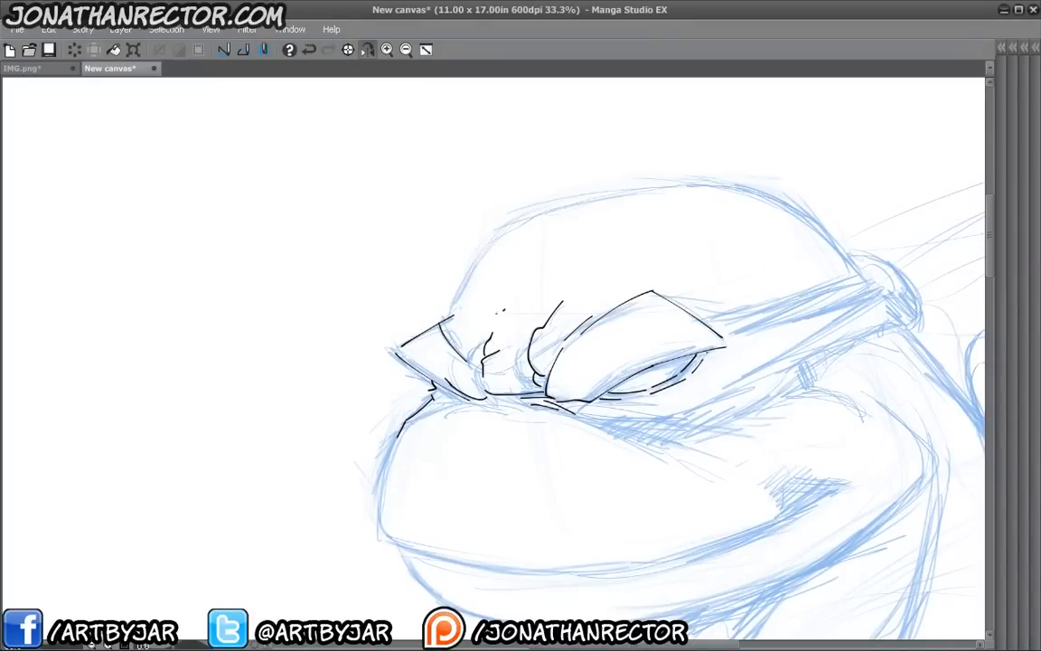
{"action": "left_click_drag", "start_coordinate": [395, 440], "coordinate": [386, 416]}
{"action": "left_click_drag", "start_coordinate": [367, 306], "coordinate": [378, 304]}
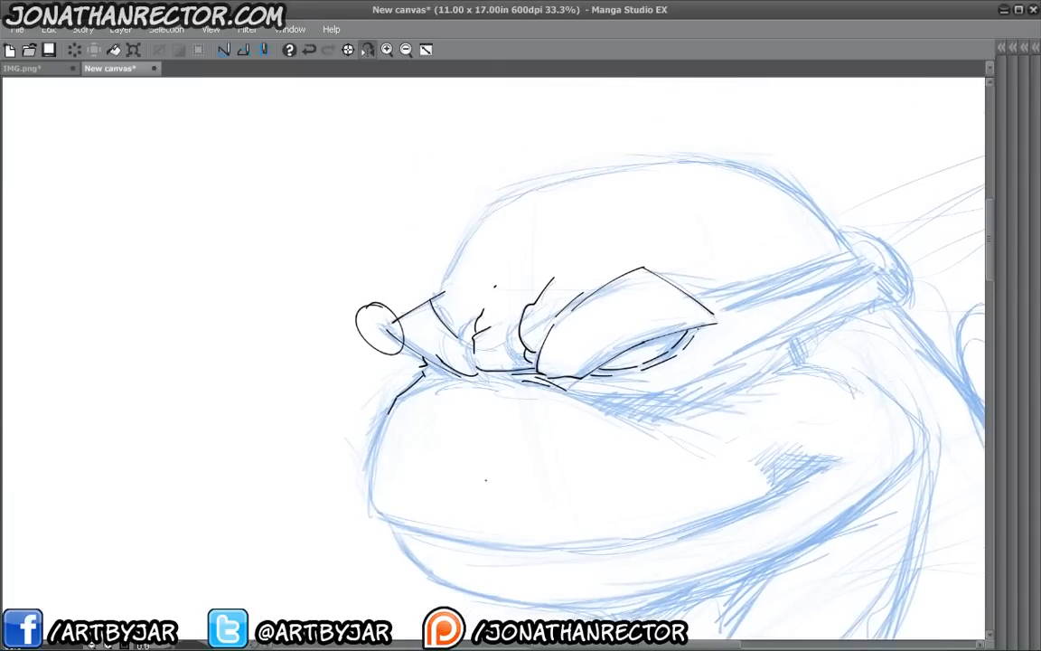
{"action": "left_click", "coordinate": [308, 51]}
- Ink the head's outline from the forehead above the far brow over the crown and down the back of the skull
{"action": "left_click_drag", "start_coordinate": [411, 412], "coordinate": [400, 441]}
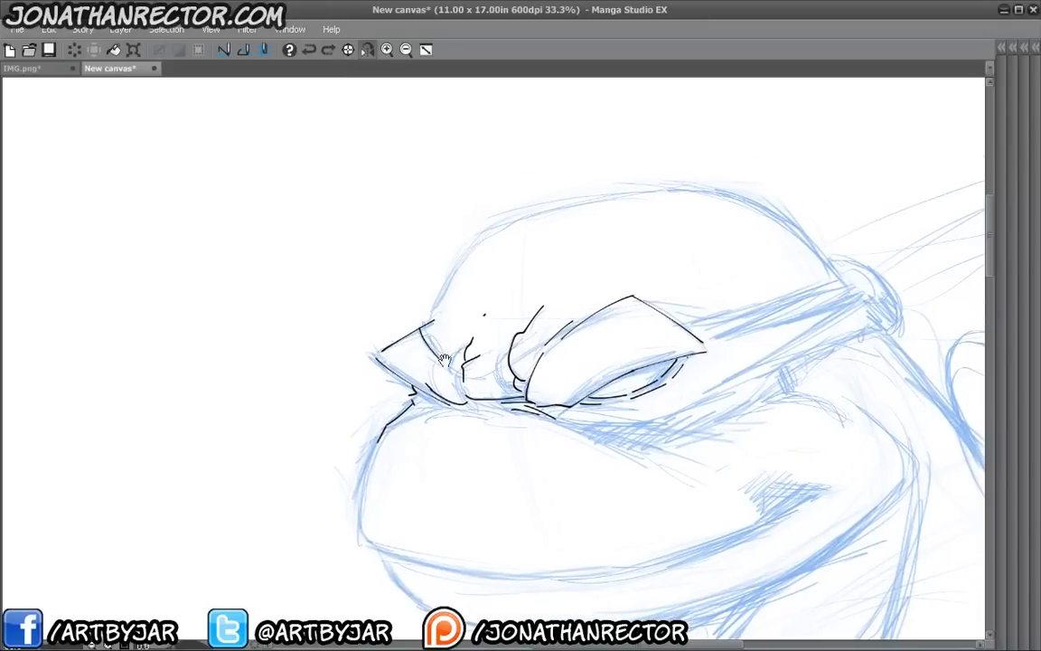
{"action": "left_click_drag", "start_coordinate": [446, 361], "coordinate": [380, 373]}
{"action": "left_click_drag", "start_coordinate": [408, 260], "coordinate": [368, 323]}
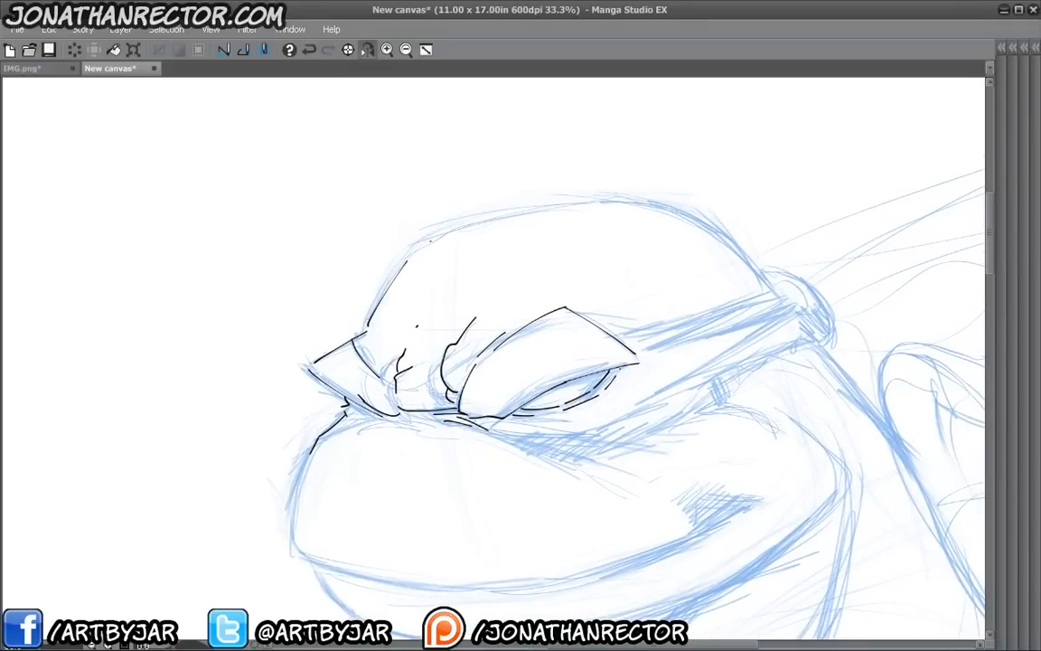
{"action": "left_click_drag", "start_coordinate": [414, 249], "coordinate": [594, 199]}
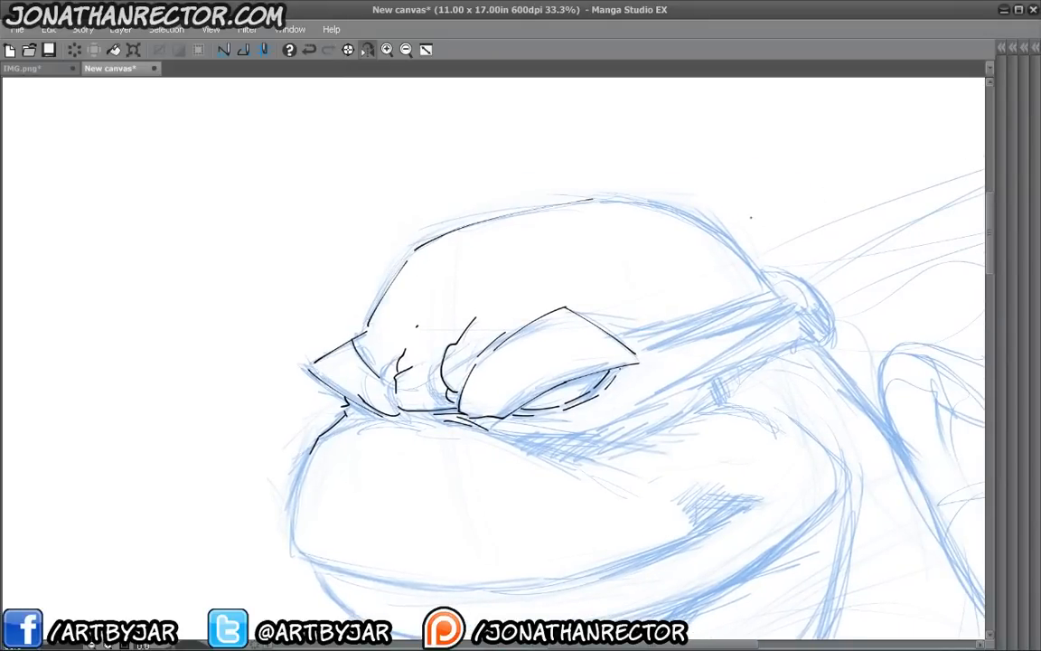
{"action": "left_click", "coordinate": [308, 50]}
{"action": "left_click_drag", "start_coordinate": [351, 305], "coordinate": [204, 356]}
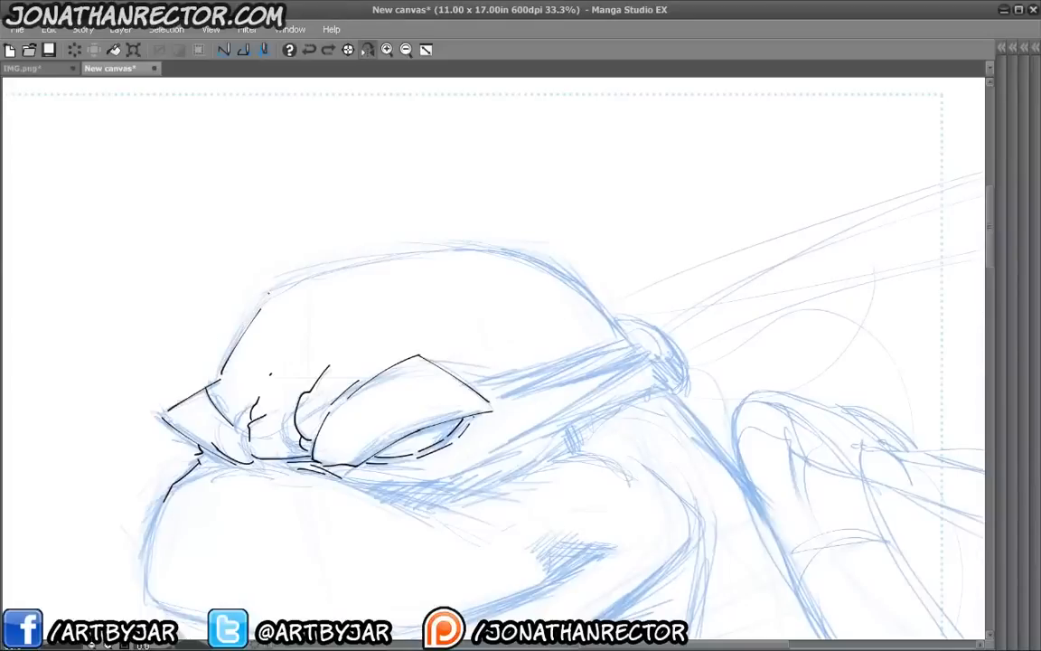
{"action": "left_click_drag", "start_coordinate": [272, 291], "coordinate": [518, 258]}
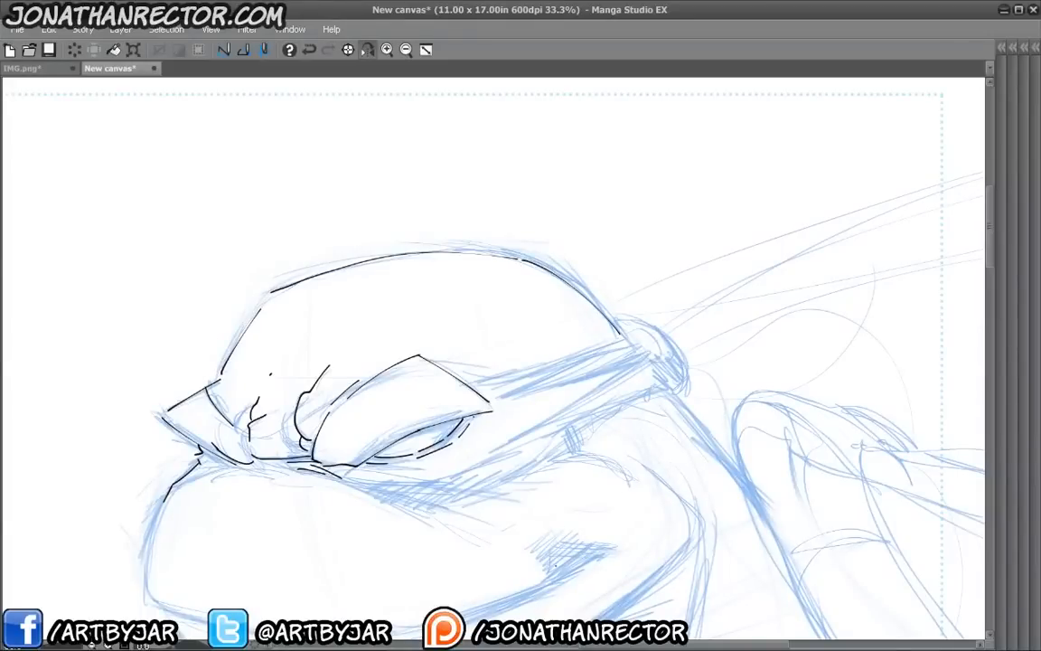
- Ink the muzzle's front contour and the long curved mouth line back to the mouth corner
{"action": "mouse_move", "coordinate": [185, 509]}
{"action": "left_mouse_down"}
{"action": "mouse_move", "coordinate": [318, 297]}
{"action": "mouse_move", "coordinate": [482, 311]}
{"action": "left_mouse_up"}
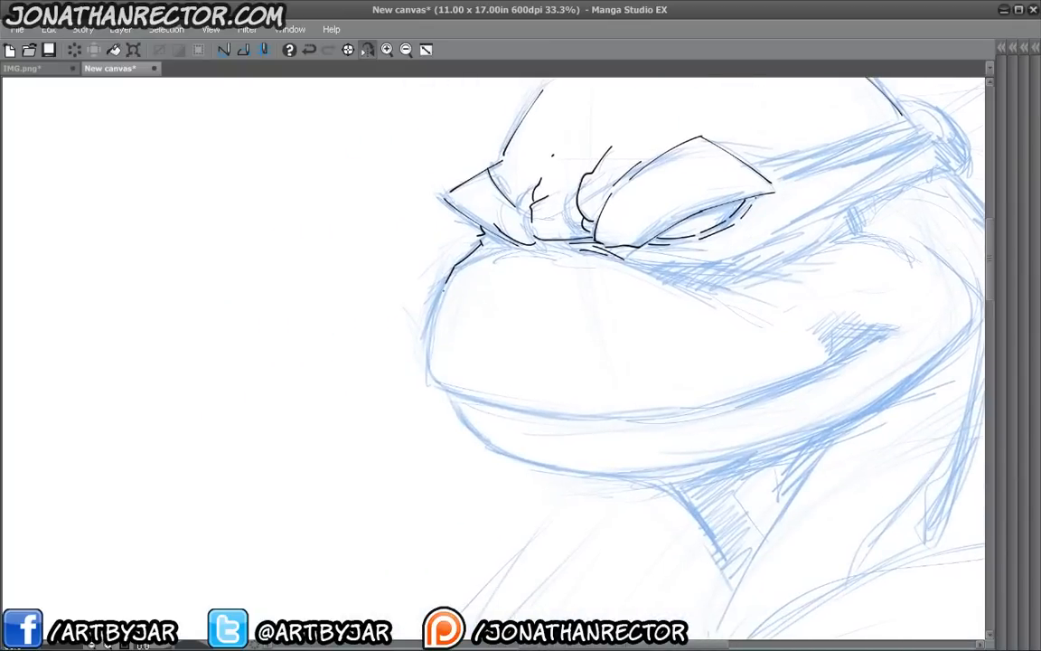
{"action": "left_click_drag", "start_coordinate": [392, 336], "coordinate": [204, 406]}
{"action": "mouse_move", "coordinate": [242, 444]}
{"action": "left_mouse_down"}
{"action": "mouse_move", "coordinate": [280, 466]}
{"action": "mouse_move", "coordinate": [447, 485]}
{"action": "mouse_move", "coordinate": [550, 478]}
{"action": "mouse_move", "coordinate": [657, 409]}
{"action": "mouse_move", "coordinate": [644, 432]}
{"action": "left_mouse_up"}
- Fill the shadow at the mouth corner with dense diagonal hatching strokes
{"action": "mouse_move", "coordinate": [635, 438]}
{"action": "left_mouse_down"}
{"action": "mouse_move", "coordinate": [692, 387]}
{"action": "mouse_move", "coordinate": [651, 426]}
{"action": "left_mouse_up"}
{"action": "left_click_drag", "start_coordinate": [678, 403], "coordinate": [638, 434]}
{"action": "mouse_move", "coordinate": [686, 393]}
{"action": "left_mouse_down"}
{"action": "mouse_move", "coordinate": [635, 435]}
{"action": "mouse_move", "coordinate": [650, 404]}
{"action": "mouse_move", "coordinate": [627, 403]}
{"action": "left_mouse_up"}
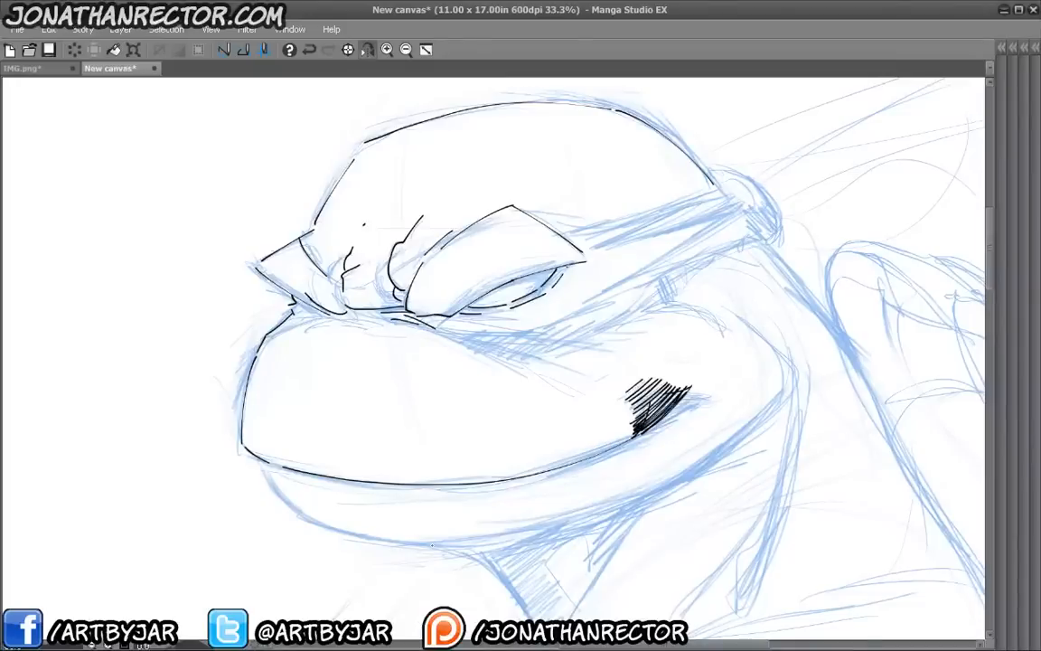
- Reduce the eraser size and trim the inner and upper edges of the mouth corner hatching into a tapered shape
{"action": "key", "text": "e"}
{"action": "key", "text": "bracketleft"}
{"action": "key", "text": "bracketleft"}
{"action": "key", "text": "bracketleft"}
{"action": "key", "text": "bracketleft"}
{"action": "key", "text": "bracketleft"}
{"action": "key", "text": "bracketleft"}
{"action": "mouse_move", "coordinate": [630, 427]}
{"action": "left_mouse_down"}
{"action": "mouse_move", "coordinate": [627, 388]}
{"action": "mouse_move", "coordinate": [629, 419]}
{"action": "left_mouse_up"}
{"action": "left_click_drag", "start_coordinate": [676, 380], "coordinate": [670, 380]}
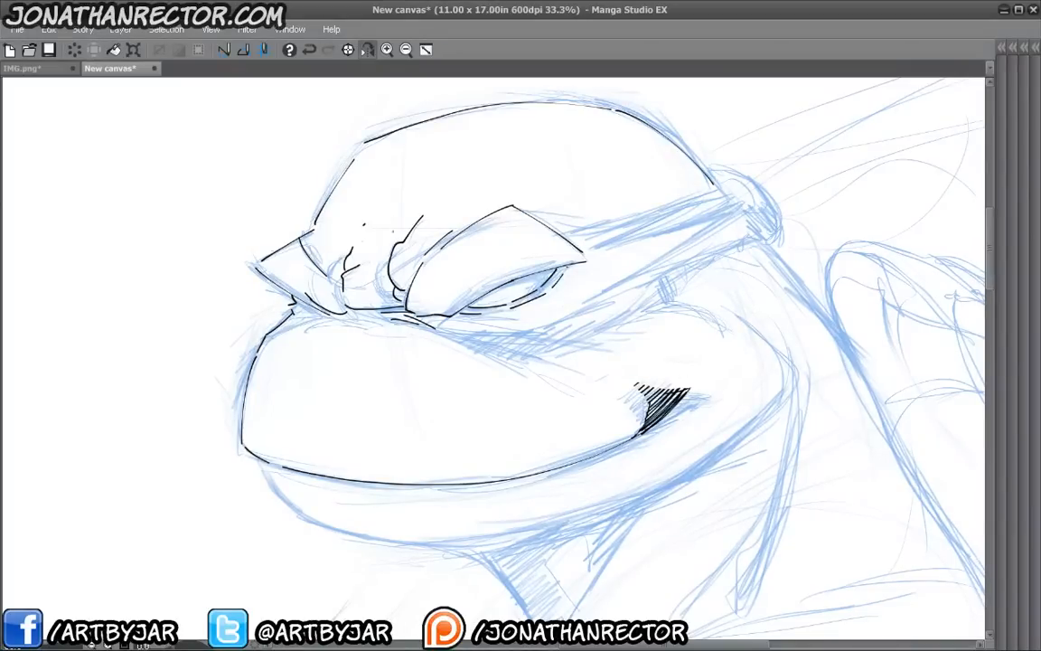
- Flip the canvas view back and ink the upper edge of the mask's side band and the knot behind the head
{"action": "left_click_drag", "start_coordinate": [378, 337], "coordinate": [382, 326]}
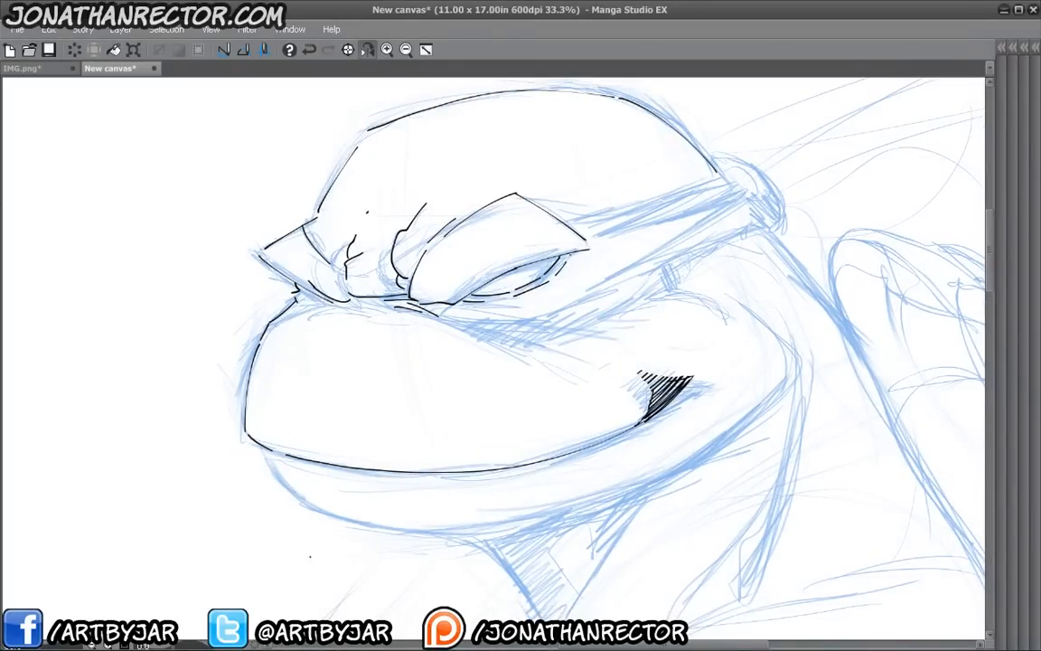
{"action": "left_click", "coordinate": [367, 50]}
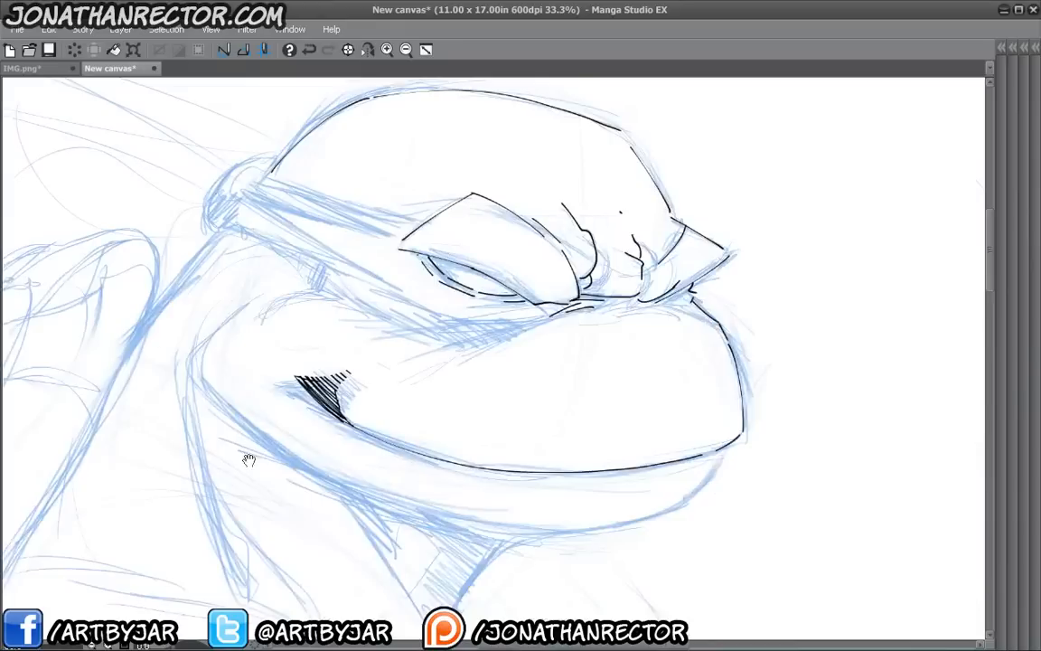
{"action": "left_click_drag", "start_coordinate": [244, 457], "coordinate": [435, 337]}
{"action": "left_click_drag", "start_coordinate": [345, 410], "coordinate": [477, 454]}
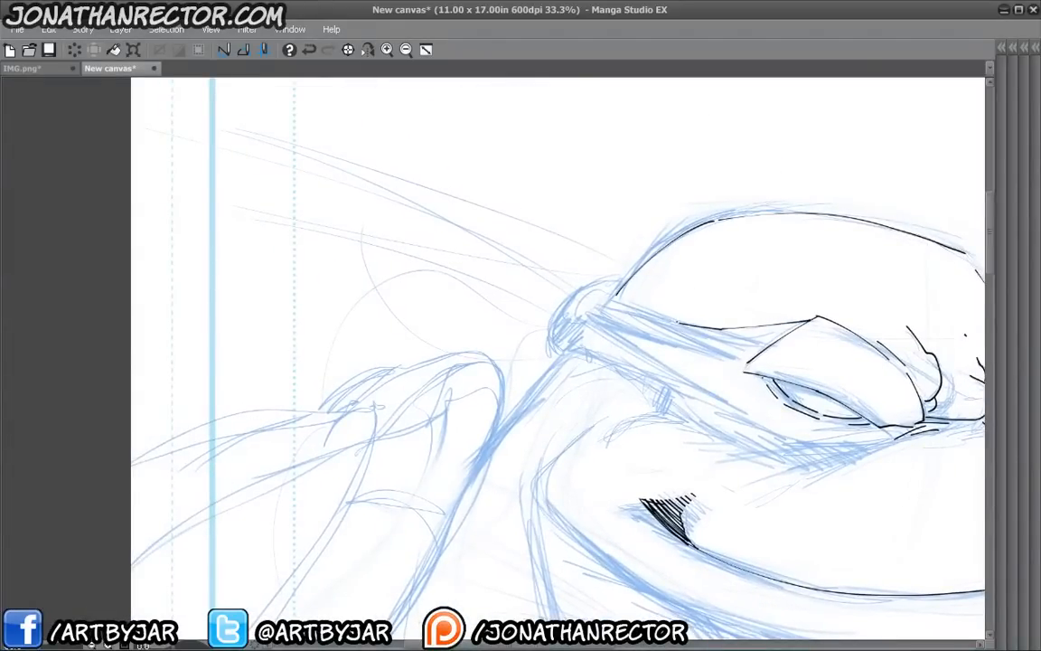
{"action": "left_click_drag", "start_coordinate": [596, 284], "coordinate": [437, 328]}
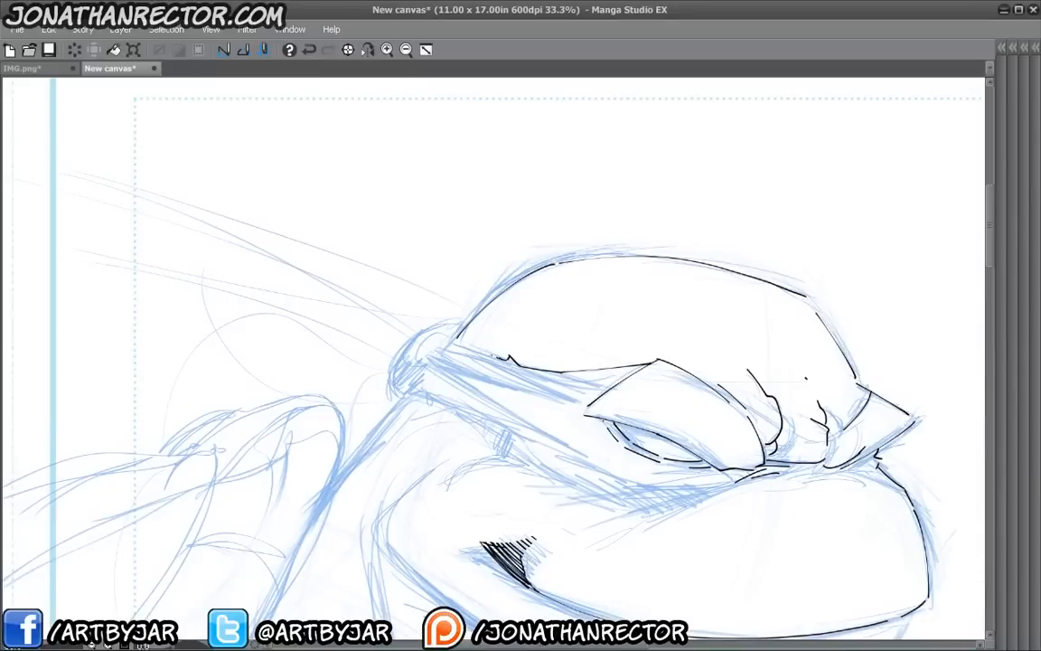
{"action": "mouse_move", "coordinate": [499, 358]}
{"action": "left_mouse_down"}
{"action": "mouse_move", "coordinate": [432, 339]}
{"action": "mouse_move", "coordinate": [453, 345]}
{"action": "mouse_move", "coordinate": [466, 325]}
{"action": "mouse_move", "coordinate": [405, 351]}
{"action": "mouse_move", "coordinate": [425, 376]}
{"action": "mouse_move", "coordinate": [412, 323]}
{"action": "left_mouse_up"}
{"action": "mouse_move", "coordinate": [639, 402]}
{"action": "left_mouse_down"}
{"action": "mouse_move", "coordinate": [671, 395]}
{"action": "mouse_move", "coordinate": [687, 368]}
{"action": "left_mouse_up"}
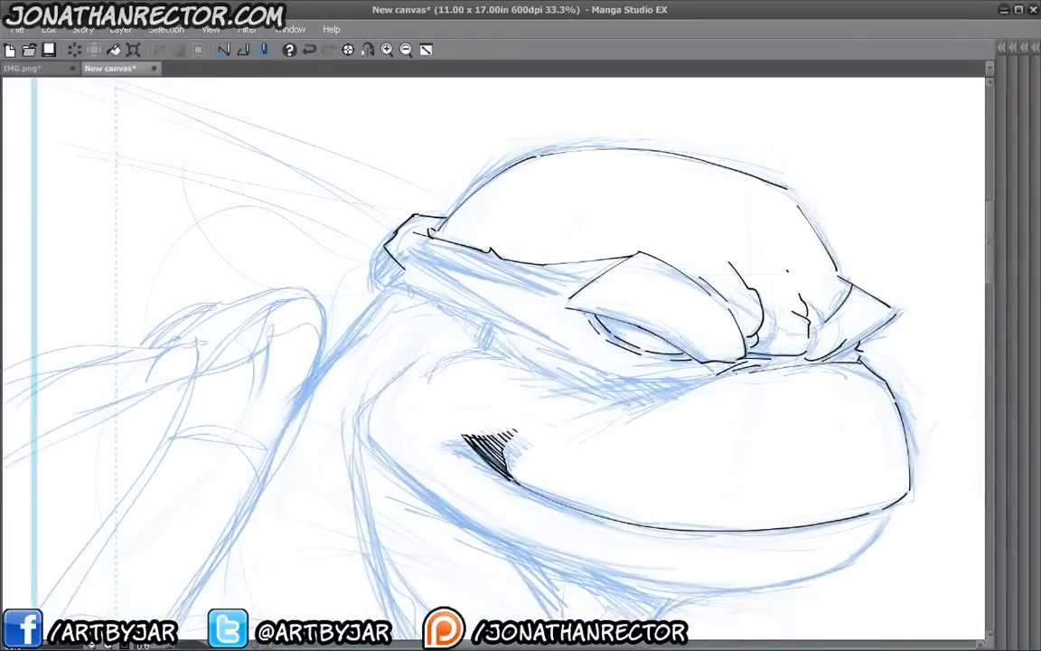
- Ink the mask band's lower edge beneath the near eye and the long fold lines running back to the knot
{"action": "mouse_move", "coordinate": [599, 367]}
{"action": "left_mouse_down"}
{"action": "mouse_move", "coordinate": [689, 387]}
{"action": "mouse_move", "coordinate": [604, 374]}
{"action": "left_mouse_up"}
{"action": "left_click_drag", "start_coordinate": [452, 273], "coordinate": [306, 321]}
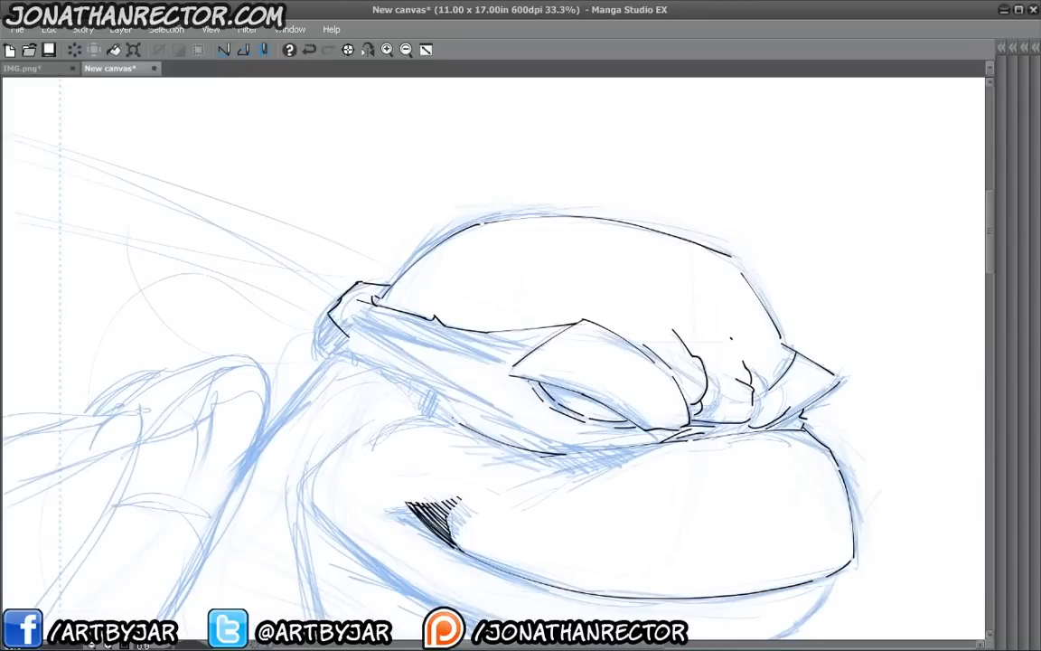
{"action": "mouse_move", "coordinate": [459, 424]}
{"action": "left_mouse_down"}
{"action": "mouse_move", "coordinate": [368, 356]}
{"action": "mouse_move", "coordinate": [390, 368]}
{"action": "left_mouse_up"}
{"action": "left_click_drag", "start_coordinate": [347, 335], "coordinate": [468, 424]}
{"action": "left_click_drag", "start_coordinate": [357, 332], "coordinate": [502, 432]}
{"action": "left_click_drag", "start_coordinate": [498, 428], "coordinate": [594, 447]}
{"action": "mouse_move", "coordinate": [517, 376]}
{"action": "left_mouse_down"}
{"action": "mouse_move", "coordinate": [305, 282]}
{"action": "mouse_move", "coordinate": [461, 324]}
{"action": "left_mouse_up"}
{"action": "mouse_move", "coordinate": [570, 372]}
{"action": "left_mouse_down"}
{"action": "mouse_move", "coordinate": [520, 258]}
{"action": "mouse_move", "coordinate": [546, 248]}
{"action": "left_mouse_up"}
{"action": "mouse_move", "coordinate": [450, 296]}
{"action": "left_mouse_down"}
{"action": "mouse_move", "coordinate": [493, 294]}
{"action": "mouse_move", "coordinate": [463, 299]}
{"action": "left_mouse_up"}
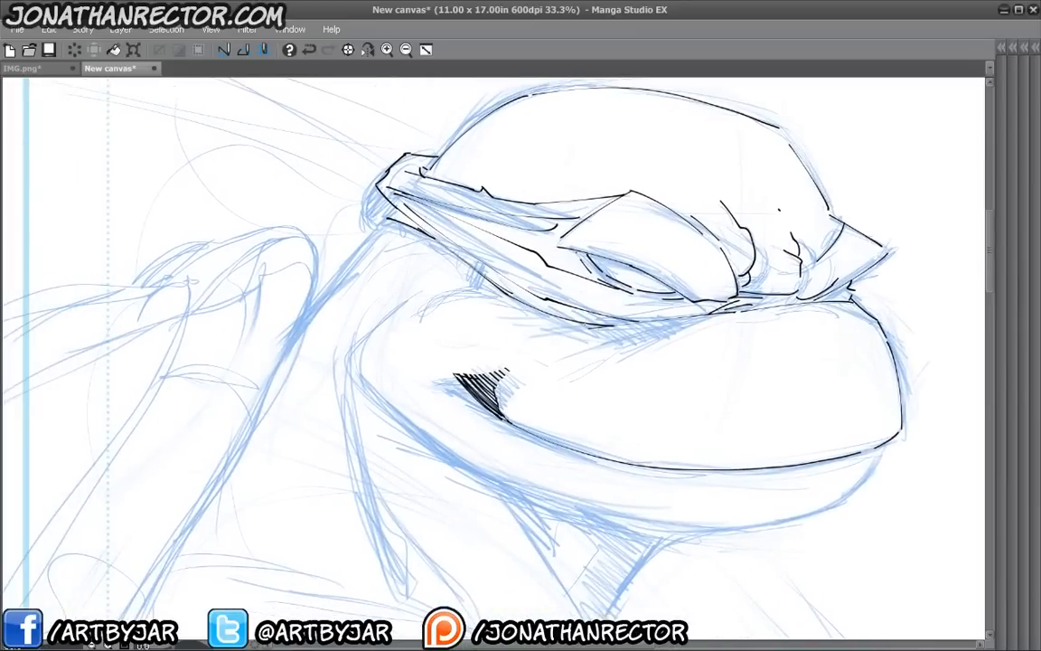
- Ink the lower lip and jaw contour from the chin back around the rounded cheek
{"action": "mouse_move", "coordinate": [380, 320]}
{"action": "left_mouse_down"}
{"action": "mouse_move", "coordinate": [397, 325]}
{"action": "mouse_move", "coordinate": [349, 310]}
{"action": "left_mouse_up"}
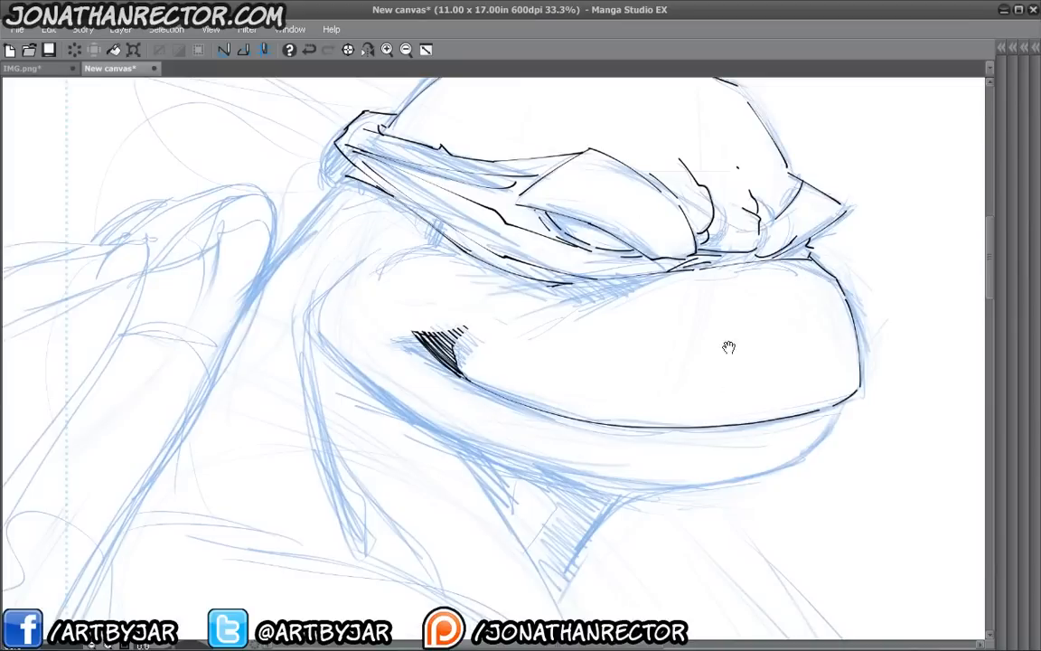
{"action": "left_click_drag", "start_coordinate": [375, 402], "coordinate": [268, 389]}
{"action": "mouse_move", "coordinate": [217, 274]}
{"action": "left_mouse_down"}
{"action": "mouse_move", "coordinate": [197, 318]}
{"action": "mouse_move", "coordinate": [150, 289]}
{"action": "mouse_move", "coordinate": [210, 362]}
{"action": "mouse_move", "coordinate": [215, 390]}
{"action": "mouse_move", "coordinate": [329, 426]}
{"action": "mouse_move", "coordinate": [612, 421]}
{"action": "mouse_move", "coordinate": [657, 390]}
{"action": "left_mouse_up"}
{"action": "left_click_drag", "start_coordinate": [157, 472], "coordinate": [306, 490]}
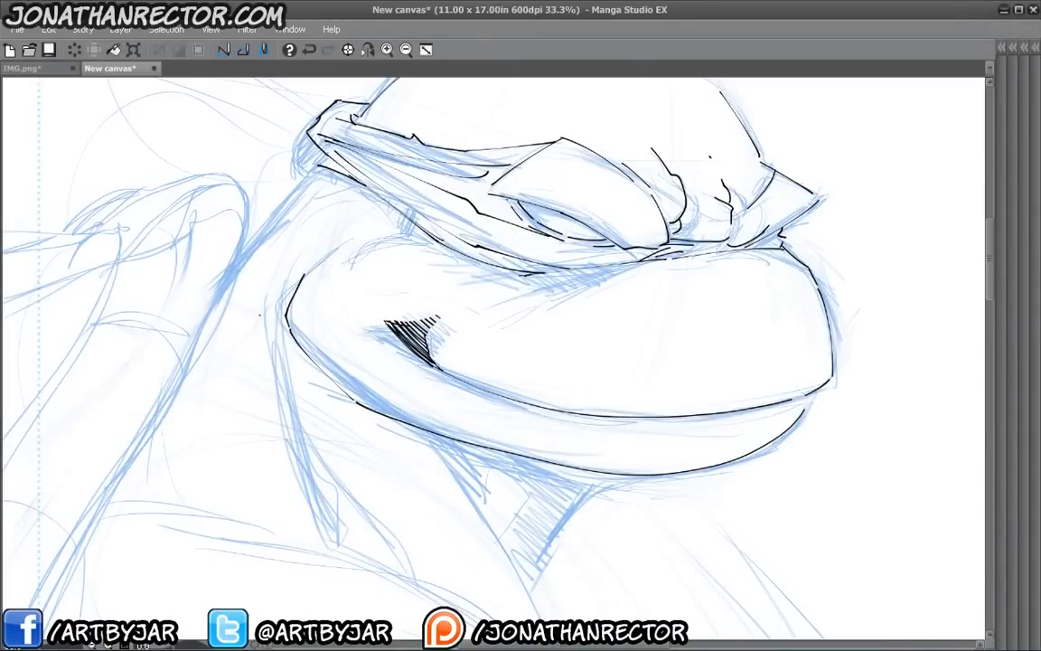
- Hide the sketch layers Layer 1 and IMG Copy and examine the inked head's line work up close
{"action": "key", "text": "Tab"}
{"action": "left_click_drag", "start_coordinate": [884, 490], "coordinate": [884, 519]}
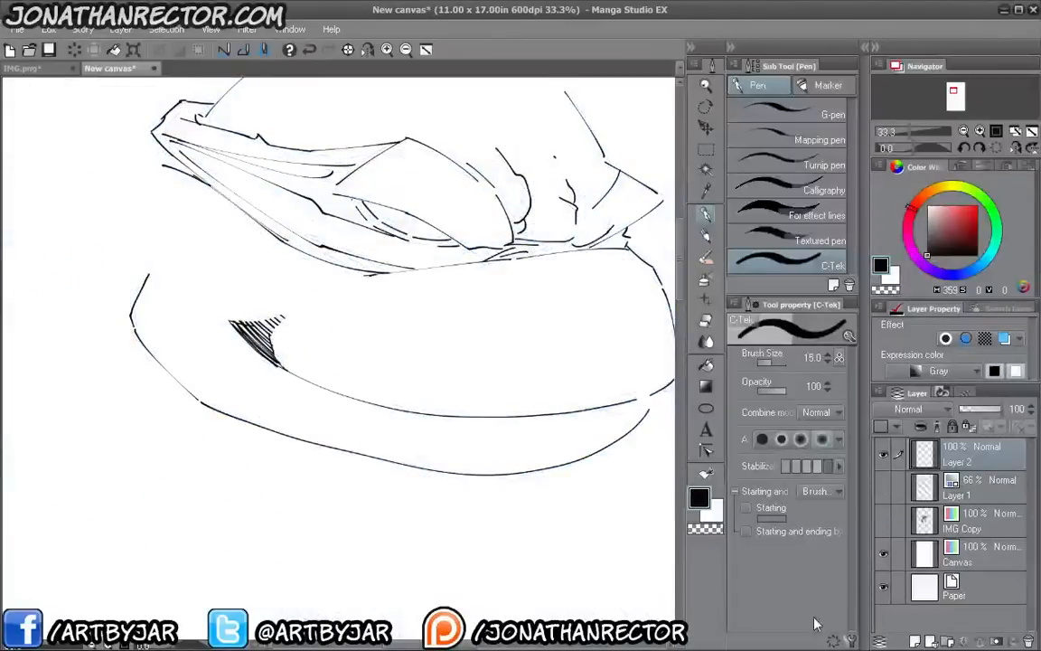
{"action": "key", "text": "Tab"}
{"action": "scroll", "coordinate": [542, 344], "scroll_direction": "up", "scroll_amount": 3}
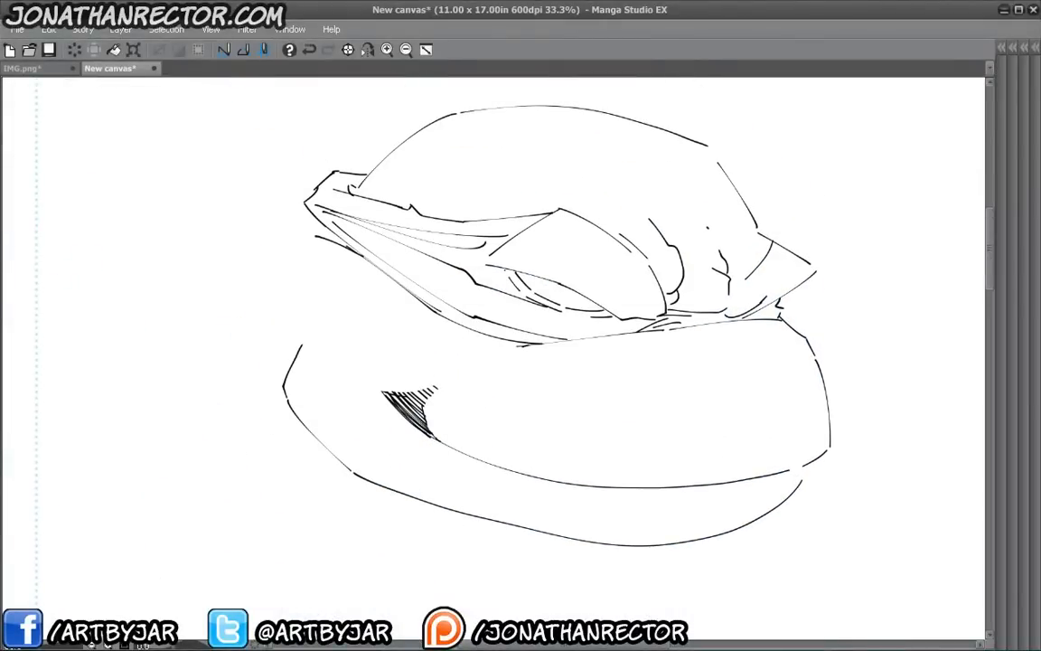
{"action": "scroll", "coordinate": [452, 619], "scroll_direction": "up", "scroll_amount": 1}
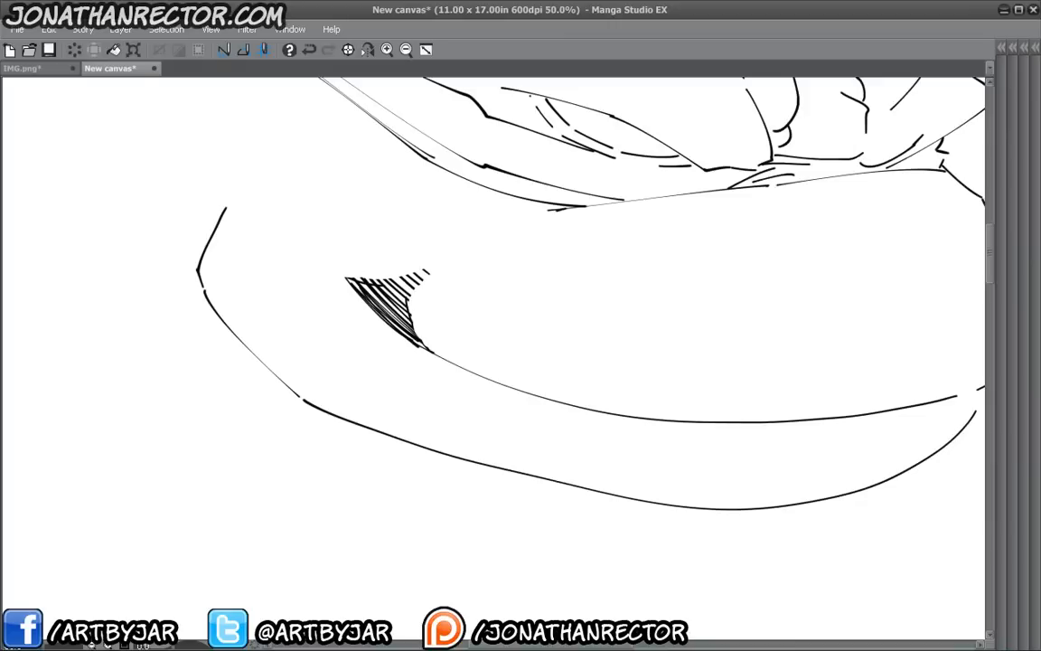
{"action": "scroll", "coordinate": [444, 624], "scroll_direction": "up", "scroll_amount": 1}
{"action": "left_click_drag", "start_coordinate": [325, 383], "coordinate": [256, 569]}
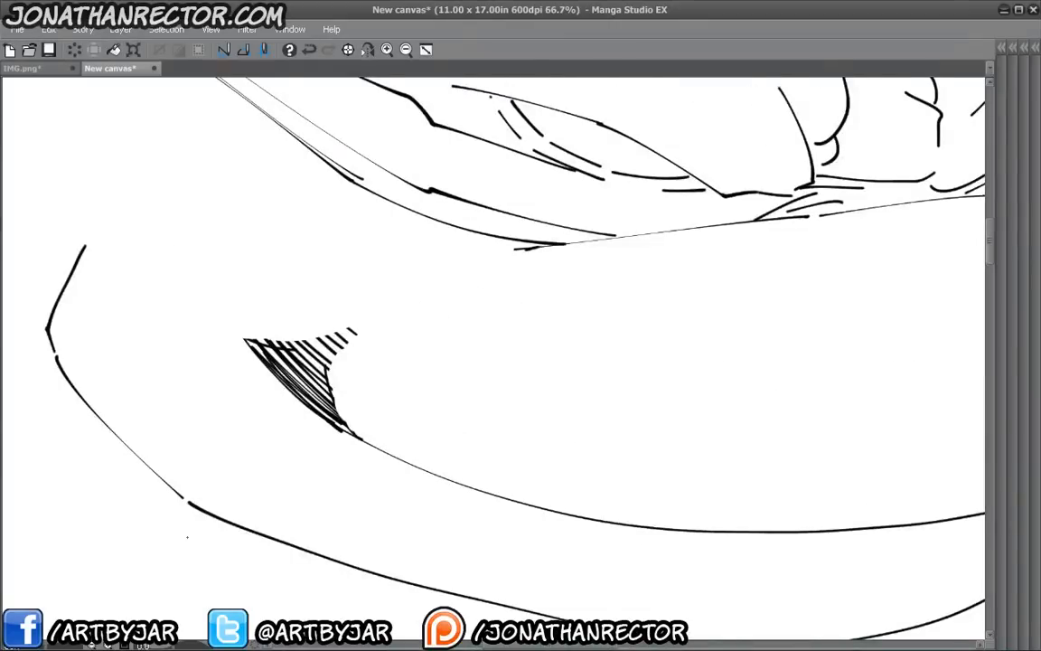
{"action": "left_click_drag", "start_coordinate": [261, 420], "coordinate": [209, 531]}
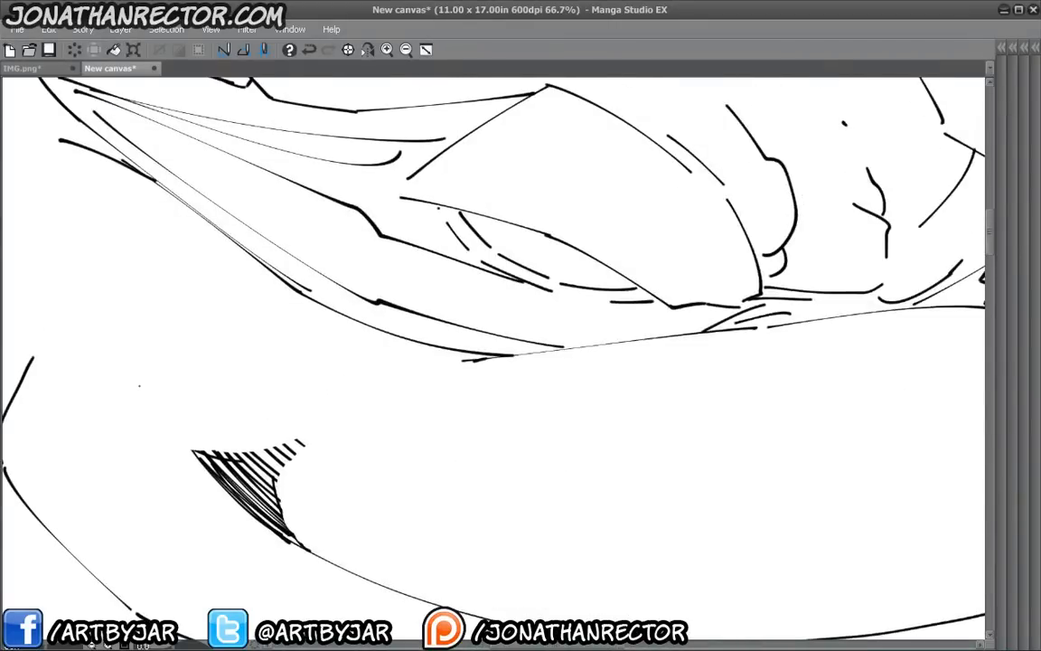
{"action": "scroll", "coordinate": [139, 386], "scroll_direction": "down", "scroll_amount": 1}
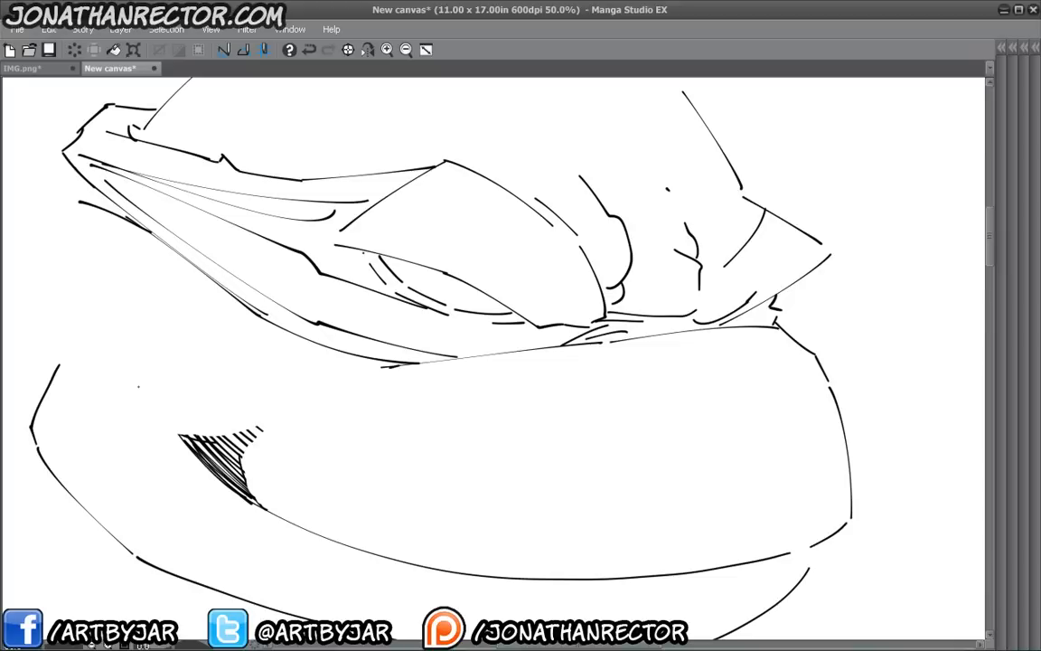
- Show the blue sketch on Layer 1 again
{"action": "key", "text": "Tab"}
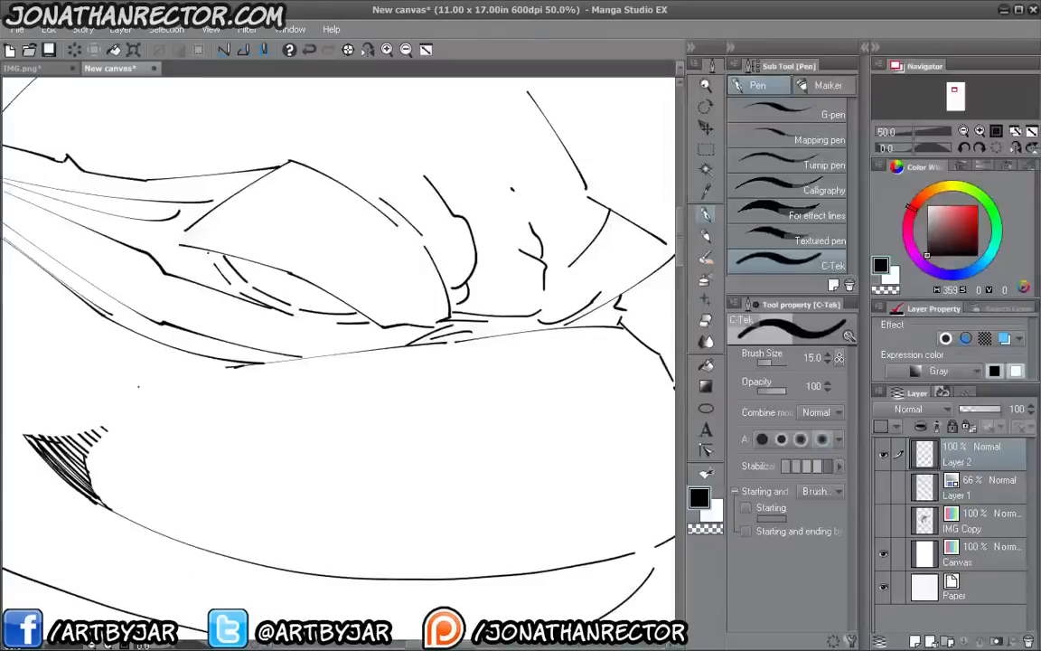
{"action": "scroll", "coordinate": [264, 354], "scroll_direction": "down", "scroll_amount": 3}
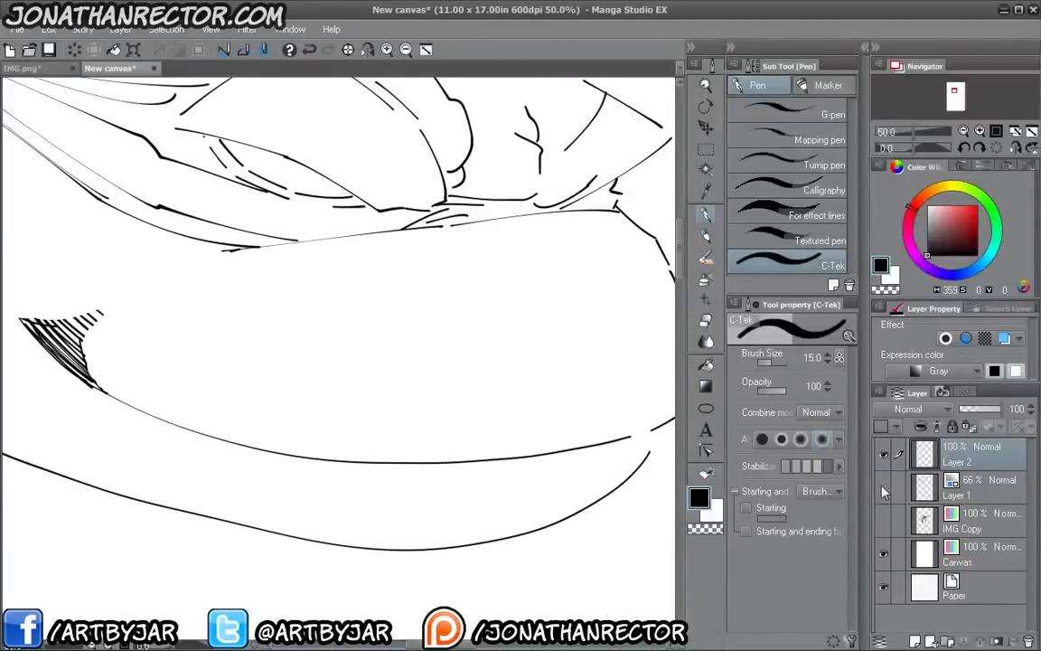
{"action": "left_click", "coordinate": [884, 488]}
{"action": "left_click_drag", "start_coordinate": [202, 416], "coordinate": [278, 478]}
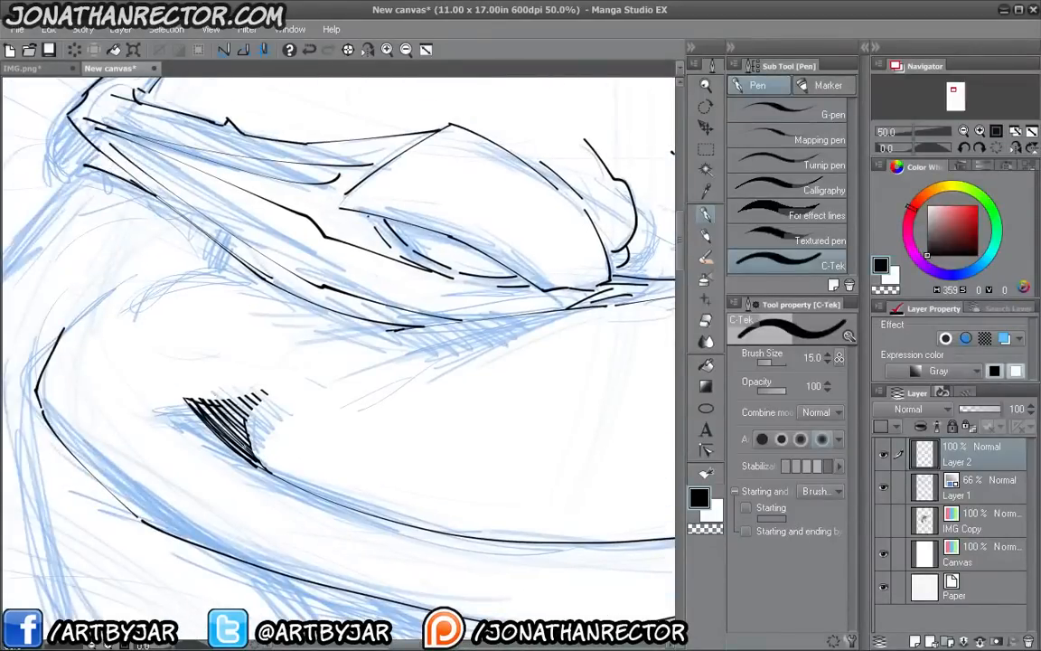
{"action": "key", "text": "Tab"}
- Ink the throat contour beneath the chin and the long diagonal neck line descending from the jaw
{"action": "mouse_move", "coordinate": [216, 507]}
{"action": "left_mouse_down"}
{"action": "mouse_move", "coordinate": [335, 409]}
{"action": "mouse_move", "coordinate": [484, 257]}
{"action": "left_mouse_up"}
{"action": "left_click_drag", "start_coordinate": [547, 179], "coordinate": [525, 208]}
{"action": "left_click", "coordinate": [363, 249], "text": "alt"}
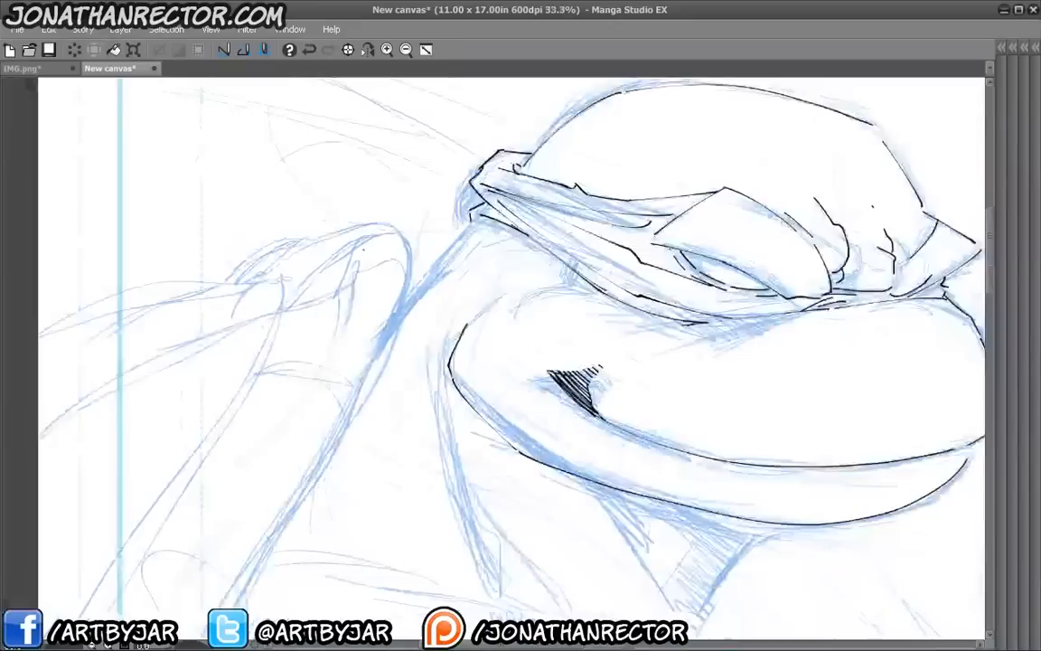
{"action": "left_click_drag", "start_coordinate": [419, 476], "coordinate": [247, 359]}
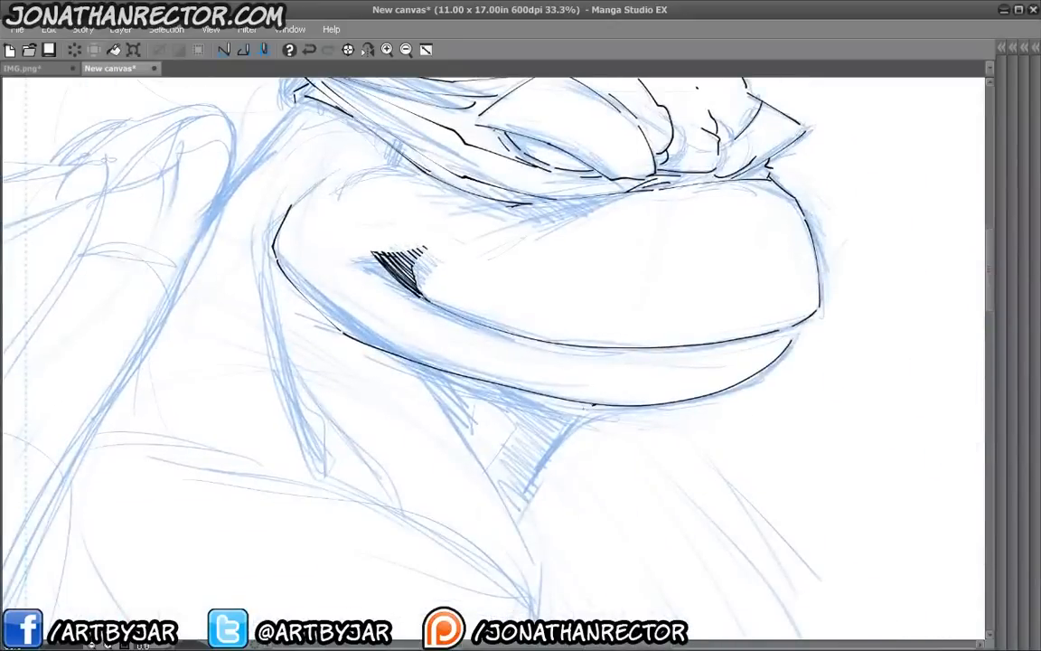
{"action": "left_click_drag", "start_coordinate": [592, 405], "coordinate": [507, 493]}
{"action": "left_click_drag", "start_coordinate": [338, 476], "coordinate": [349, 325]}
{"action": "left_click_drag", "start_coordinate": [407, 207], "coordinate": [567, 472]}
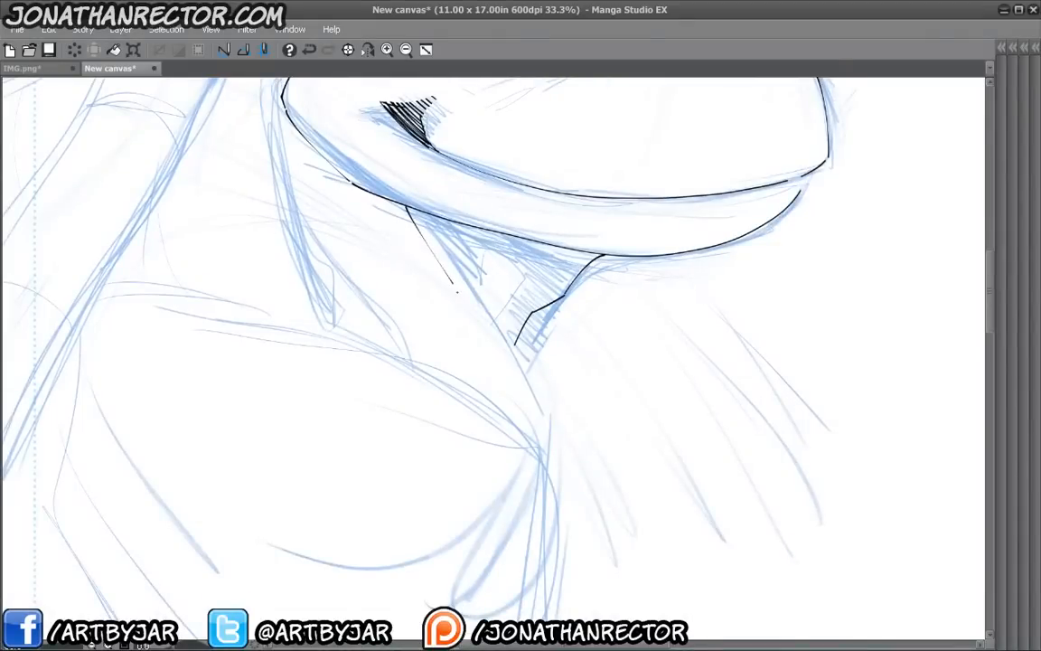
{"action": "left_click_drag", "start_coordinate": [457, 293], "coordinate": [539, 440]}
- Ink the neck muscle lines below the back of the jaw, including the hooked lower end
{"action": "left_click_drag", "start_coordinate": [398, 394], "coordinate": [499, 568]}
{"action": "left_click_drag", "start_coordinate": [459, 513], "coordinate": [407, 395]}
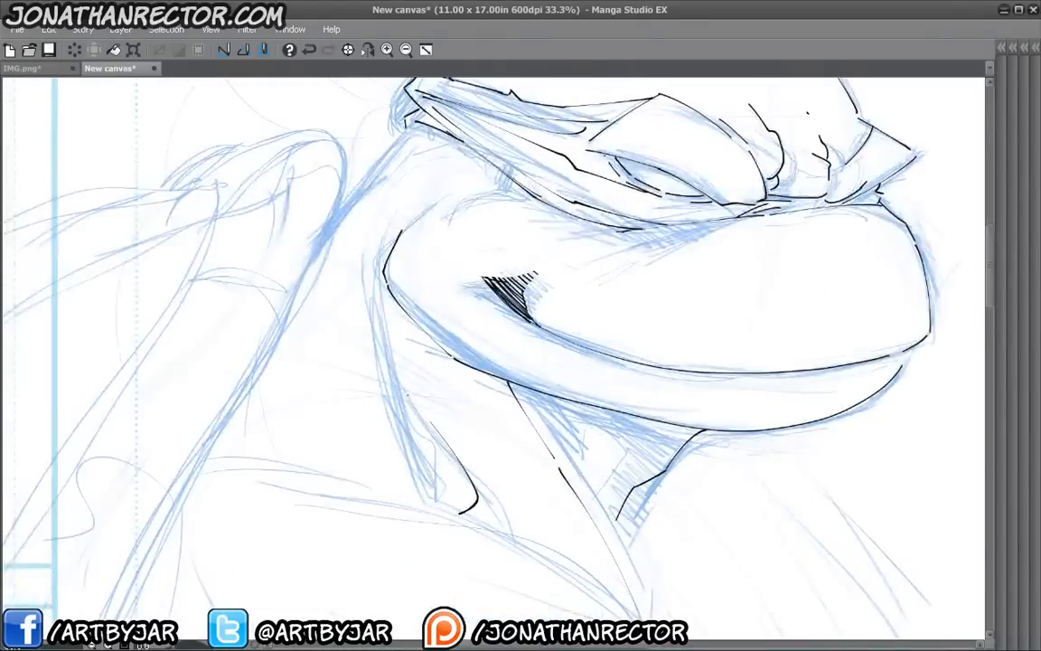
{"action": "left_click_drag", "start_coordinate": [318, 390], "coordinate": [490, 398]}
{"action": "mouse_move", "coordinate": [434, 264]}
{"action": "left_mouse_down"}
{"action": "mouse_move", "coordinate": [376, 354]}
{"action": "mouse_move", "coordinate": [175, 395]}
{"action": "mouse_move", "coordinate": [250, 510]}
{"action": "mouse_move", "coordinate": [431, 496]}
{"action": "left_mouse_up"}
- Ink the outermost shell section behind the neck, with its arched top edge, small nicks and long descending side
{"action": "mouse_move", "coordinate": [151, 296]}
{"action": "left_mouse_down"}
{"action": "mouse_move", "coordinate": [288, 240]}
{"action": "mouse_move", "coordinate": [353, 233]}
{"action": "mouse_move", "coordinate": [381, 305]}
{"action": "mouse_move", "coordinate": [346, 368]}
{"action": "left_mouse_up"}
{"action": "mouse_move", "coordinate": [348, 380]}
{"action": "left_mouse_down"}
{"action": "mouse_move", "coordinate": [423, 267]}
{"action": "mouse_move", "coordinate": [437, 200]}
{"action": "mouse_move", "coordinate": [335, 410]}
{"action": "left_mouse_up"}
{"action": "left_click_drag", "start_coordinate": [337, 412], "coordinate": [281, 499]}
{"action": "left_click_drag", "start_coordinate": [313, 377], "coordinate": [211, 618]}
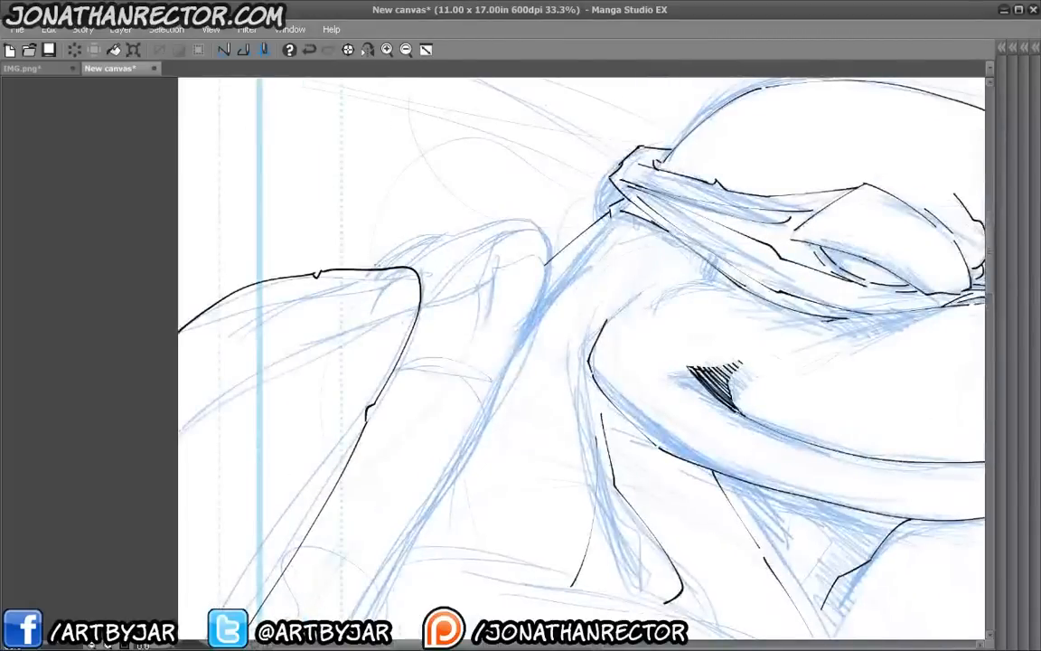
- Ink the rounded shell rim beside the neck, its long descending outer edge and the curved seam across it
{"action": "mouse_move", "coordinate": [352, 269]}
{"action": "left_mouse_down"}
{"action": "mouse_move", "coordinate": [457, 223]}
{"action": "mouse_move", "coordinate": [529, 217]}
{"action": "mouse_move", "coordinate": [555, 291]}
{"action": "left_mouse_up"}
{"action": "left_click_drag", "start_coordinate": [501, 264], "coordinate": [427, 439]}
{"action": "mouse_move", "coordinate": [452, 488]}
{"action": "left_mouse_down"}
{"action": "mouse_move", "coordinate": [603, 244]}
{"action": "mouse_move", "coordinate": [553, 322]}
{"action": "left_mouse_up"}
{"action": "left_click_drag", "start_coordinate": [500, 289], "coordinate": [352, 565]}
{"action": "mouse_move", "coordinate": [479, 159]}
{"action": "left_mouse_down"}
{"action": "mouse_move", "coordinate": [376, 367]}
{"action": "mouse_move", "coordinate": [523, 370]}
{"action": "left_mouse_up"}
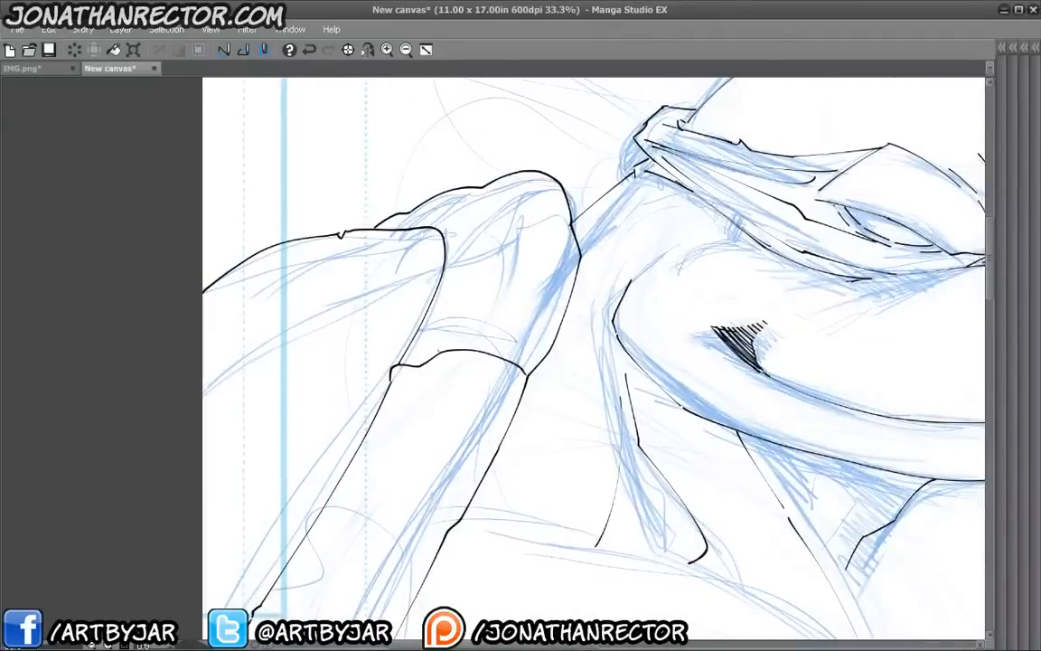
- Ink the shell rim's inner top edge, its overlapping thickness line and the small fold at the cross seam
{"action": "left_click_drag", "start_coordinate": [438, 351], "coordinate": [413, 347]}
{"action": "left_click_drag", "start_coordinate": [470, 271], "coordinate": [437, 358]}
{"action": "mouse_move", "coordinate": [408, 317]}
{"action": "left_mouse_down"}
{"action": "mouse_move", "coordinate": [427, 302]}
{"action": "mouse_move", "coordinate": [521, 312]}
{"action": "mouse_move", "coordinate": [535, 330]}
{"action": "left_mouse_up"}
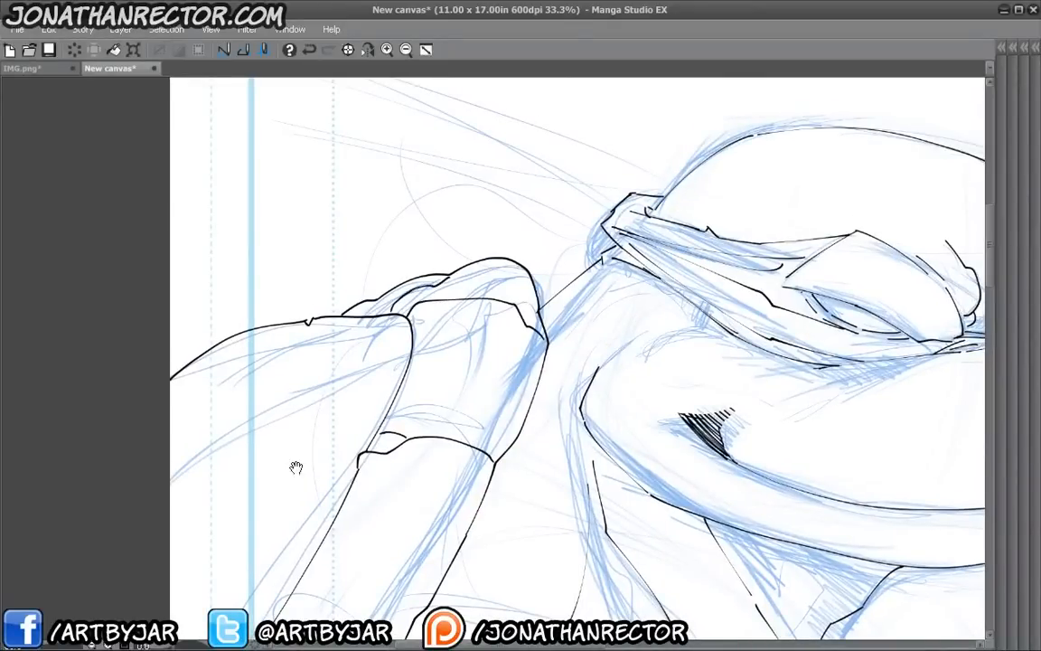
- Ink the curved cross seams at intervals down the shell rim, including the lower edge of the upper fold
{"action": "left_click_drag", "start_coordinate": [295, 467], "coordinate": [388, 187]}
{"action": "left_click_drag", "start_coordinate": [452, 195], "coordinate": [542, 227]}
{"action": "mouse_move", "coordinate": [312, 439]}
{"action": "left_mouse_down"}
{"action": "mouse_move", "coordinate": [326, 376]}
{"action": "mouse_move", "coordinate": [436, 431]}
{"action": "left_mouse_up"}
{"action": "left_click_drag", "start_coordinate": [392, 389], "coordinate": [361, 422]}
{"action": "left_click_drag", "start_coordinate": [380, 353], "coordinate": [368, 506]}
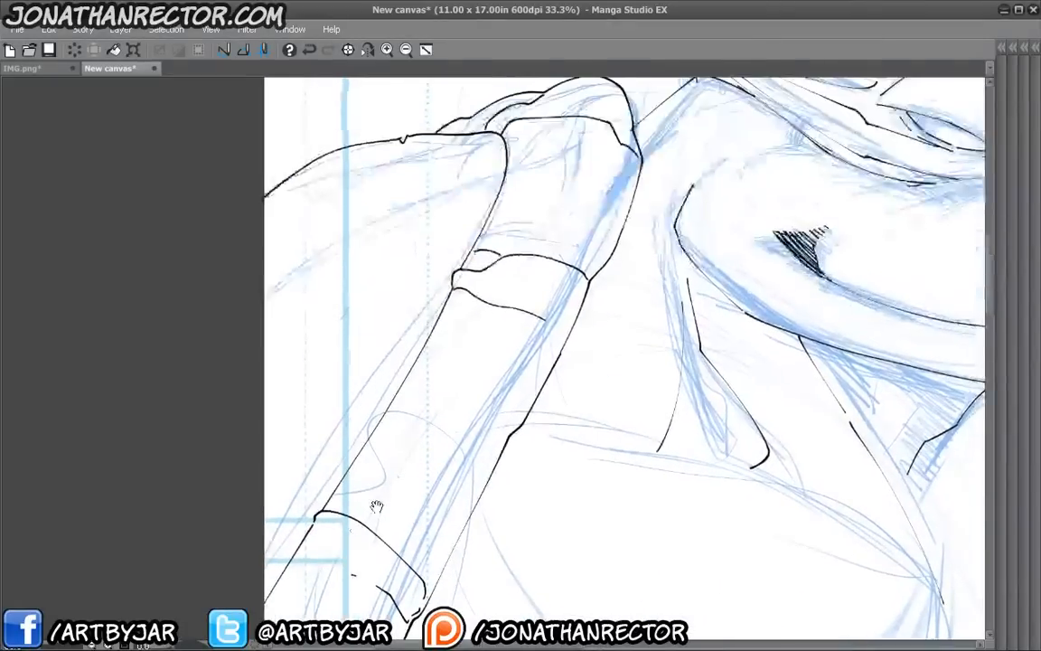
{"action": "left_click_drag", "start_coordinate": [427, 383], "coordinate": [458, 396]}
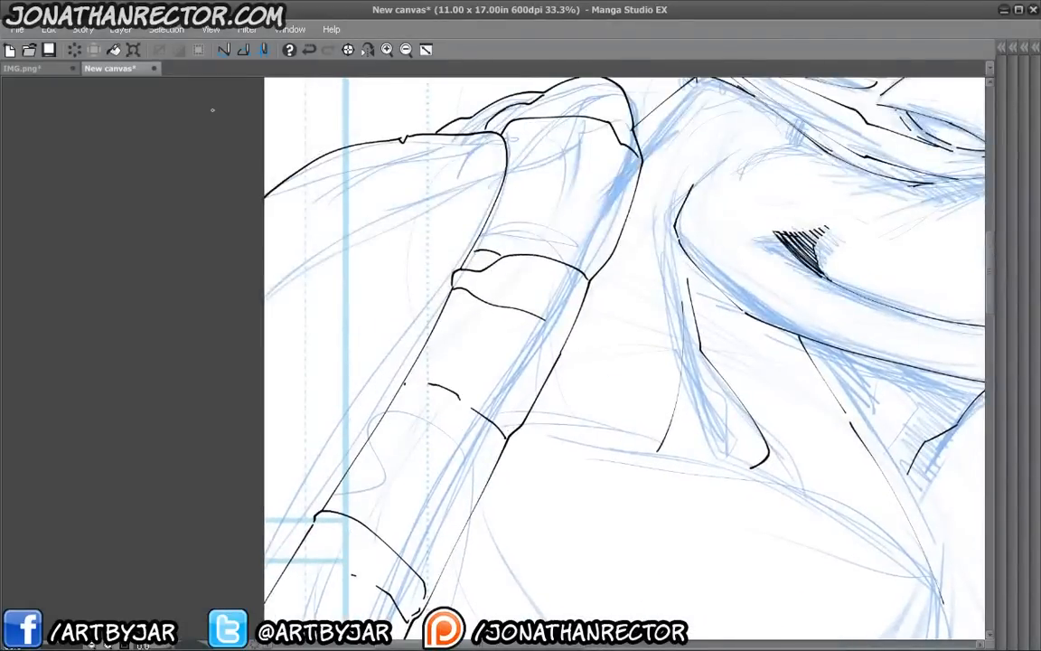
- Ink the angular double-line plate seam descending from the nick in the shell's top edge, with its short branch to the rim
{"action": "mouse_move", "coordinate": [387, 350]}
{"action": "left_mouse_down"}
{"action": "mouse_move", "coordinate": [525, 484]}
{"action": "mouse_move", "coordinate": [593, 403]}
{"action": "left_mouse_up"}
{"action": "mouse_move", "coordinate": [608, 192]}
{"action": "left_mouse_down"}
{"action": "mouse_move", "coordinate": [622, 262]}
{"action": "mouse_move", "coordinate": [544, 411]}
{"action": "mouse_move", "coordinate": [473, 447]}
{"action": "left_mouse_up"}
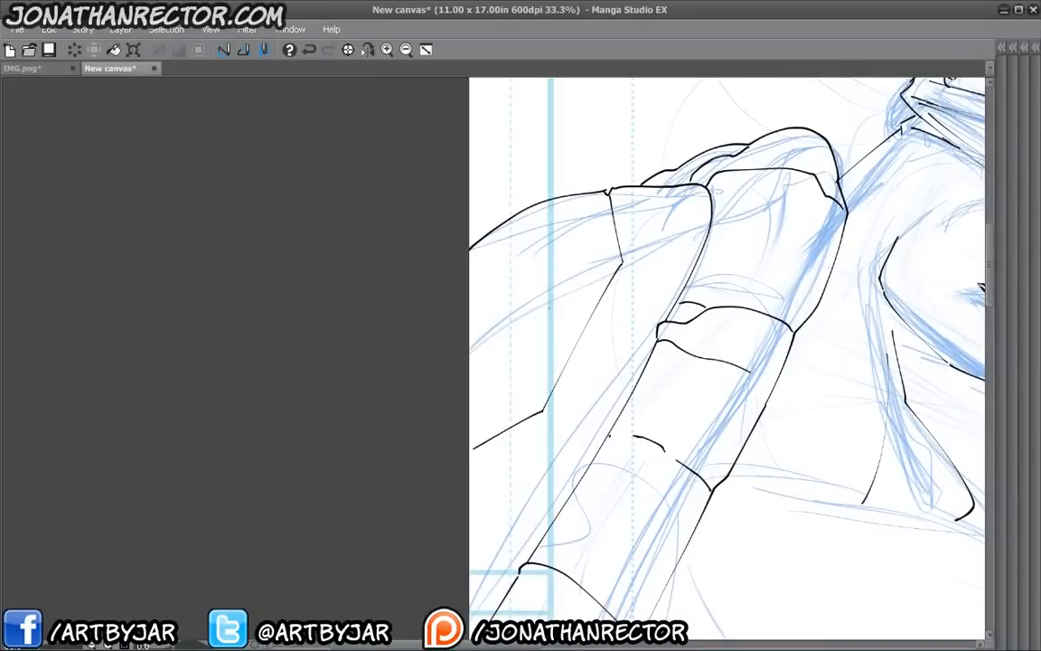
{"action": "mouse_move", "coordinate": [607, 191]}
{"action": "left_mouse_down"}
{"action": "mouse_move", "coordinate": [616, 235]}
{"action": "mouse_move", "coordinate": [567, 355]}
{"action": "mouse_move", "coordinate": [486, 420]}
{"action": "left_mouse_up"}
{"action": "mouse_move", "coordinate": [487, 421]}
{"action": "left_mouse_down"}
{"action": "mouse_move", "coordinate": [395, 302]}
{"action": "mouse_move", "coordinate": [446, 329]}
{"action": "mouse_move", "coordinate": [451, 422]}
{"action": "left_mouse_up"}
{"action": "left_click_drag", "start_coordinate": [482, 271], "coordinate": [421, 418]}
{"action": "left_click_drag", "start_coordinate": [474, 289], "coordinate": [545, 281]}
{"action": "left_click_drag", "start_coordinate": [418, 381], "coordinate": [482, 244]}
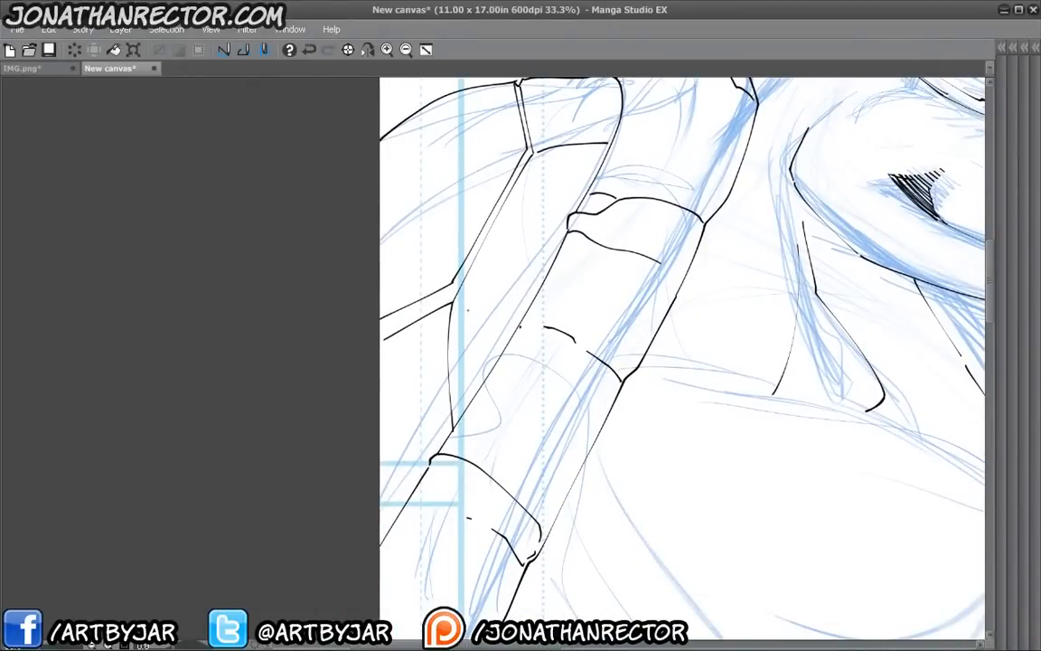
- Add parallel inner contour lines along the shell plates' long diagonal, upper branch and lower seams beside the rim
{"action": "left_click_drag", "start_coordinate": [458, 304], "coordinate": [460, 417]}
{"action": "mouse_move", "coordinate": [467, 342]}
{"action": "left_mouse_down"}
{"action": "mouse_move", "coordinate": [433, 491]}
{"action": "mouse_move", "coordinate": [431, 444]}
{"action": "mouse_move", "coordinate": [504, 311]}
{"action": "mouse_move", "coordinate": [562, 301]}
{"action": "left_mouse_up"}
{"action": "left_click_drag", "start_coordinate": [386, 435], "coordinate": [474, 252]}
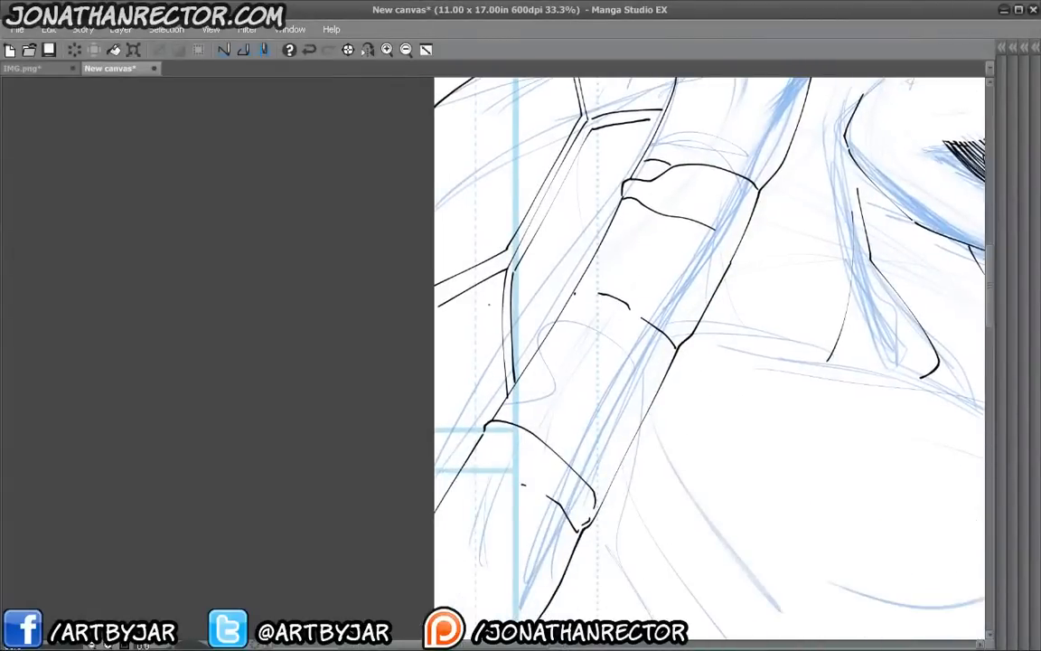
{"action": "left_click_drag", "start_coordinate": [471, 335], "coordinate": [259, 533]}
{"action": "mouse_move", "coordinate": [372, 247]}
{"action": "left_mouse_down"}
{"action": "mouse_move", "coordinate": [375, 275]}
{"action": "mouse_move", "coordinate": [461, 304]}
{"action": "left_mouse_up"}
{"action": "left_click_drag", "start_coordinate": [287, 473], "coordinate": [432, 298]}
{"action": "mouse_move", "coordinate": [369, 348]}
{"action": "left_mouse_down"}
{"action": "mouse_move", "coordinate": [432, 307]}
{"action": "mouse_move", "coordinate": [425, 423]}
{"action": "left_mouse_up"}
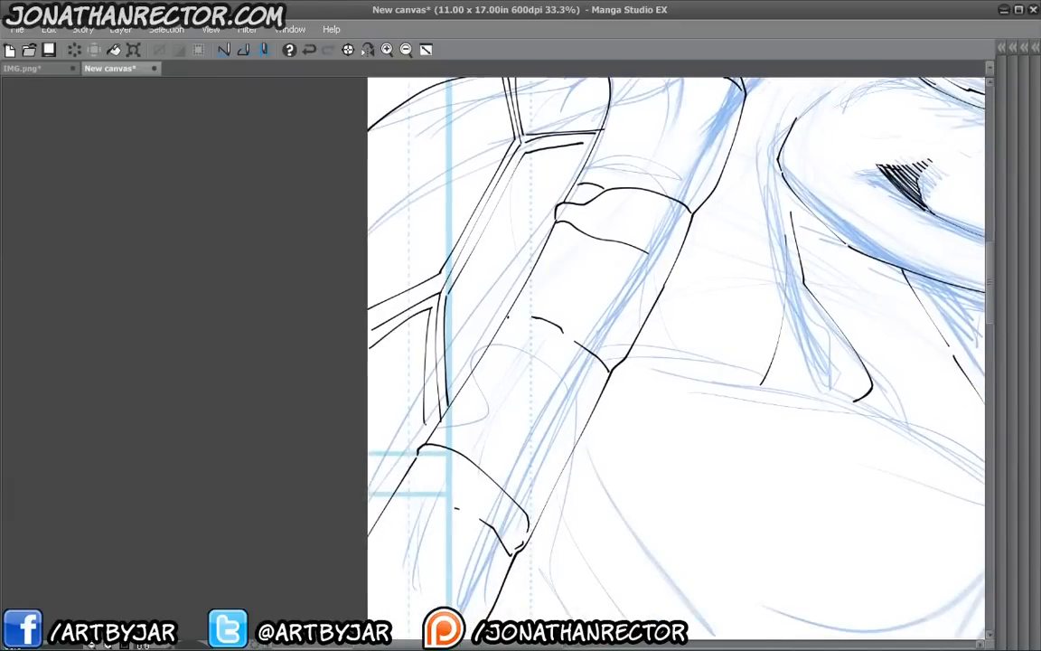
{"action": "left_click_drag", "start_coordinate": [558, 283], "coordinate": [426, 435]}
- Ink the mask's knotted cloth behind the head, with its jagged outer edge and fold lines running down to the shell
{"action": "left_click_drag", "start_coordinate": [496, 383], "coordinate": [179, 371]}
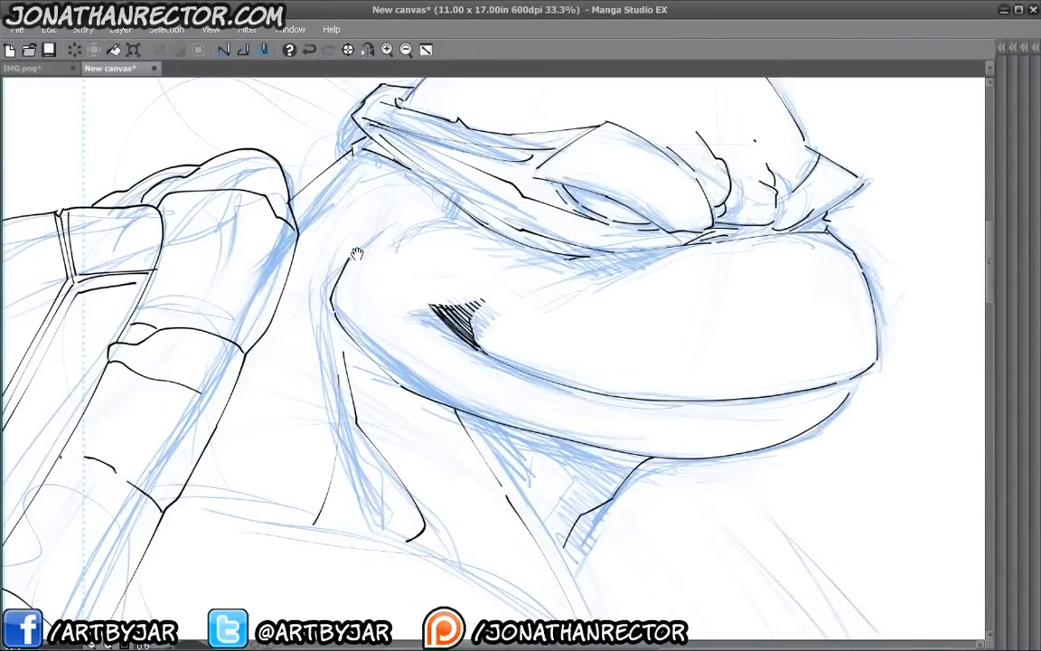
{"action": "left_click_drag", "start_coordinate": [356, 254], "coordinate": [456, 480]}
{"action": "left_click_drag", "start_coordinate": [333, 480], "coordinate": [540, 425]}
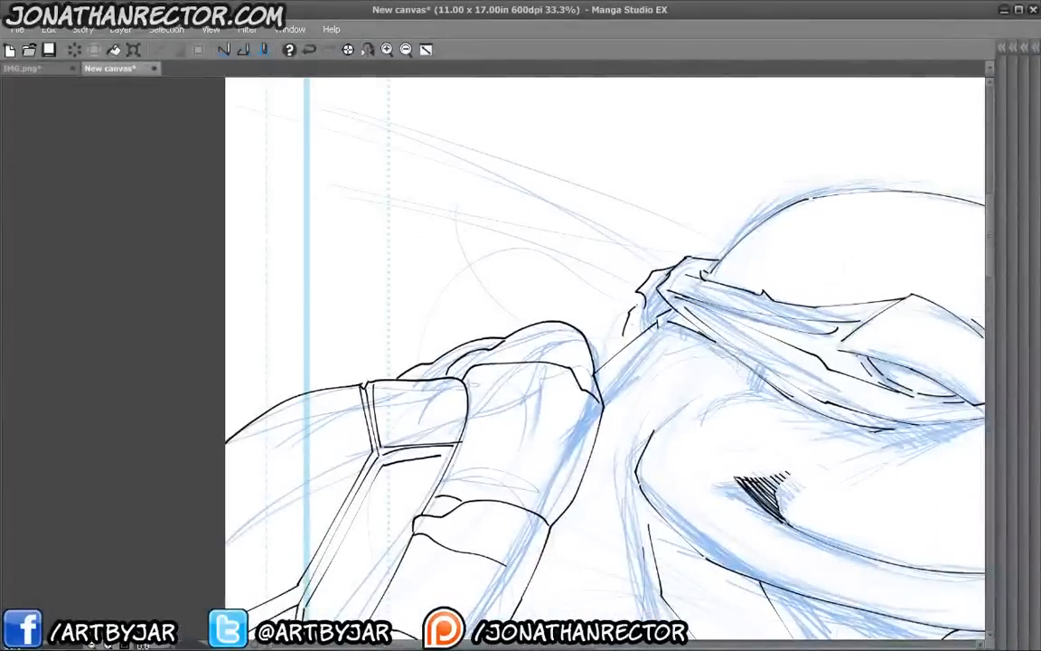
{"action": "mouse_move", "coordinate": [644, 283]}
{"action": "left_mouse_down"}
{"action": "mouse_move", "coordinate": [591, 323]}
{"action": "mouse_move", "coordinate": [595, 339]}
{"action": "mouse_move", "coordinate": [597, 325]}
{"action": "left_mouse_up"}
{"action": "left_click_drag", "start_coordinate": [607, 336], "coordinate": [596, 346]}
{"action": "mouse_move", "coordinate": [623, 325]}
{"action": "left_mouse_down"}
{"action": "mouse_move", "coordinate": [596, 344]}
{"action": "mouse_move", "coordinate": [545, 331]}
{"action": "left_mouse_up"}
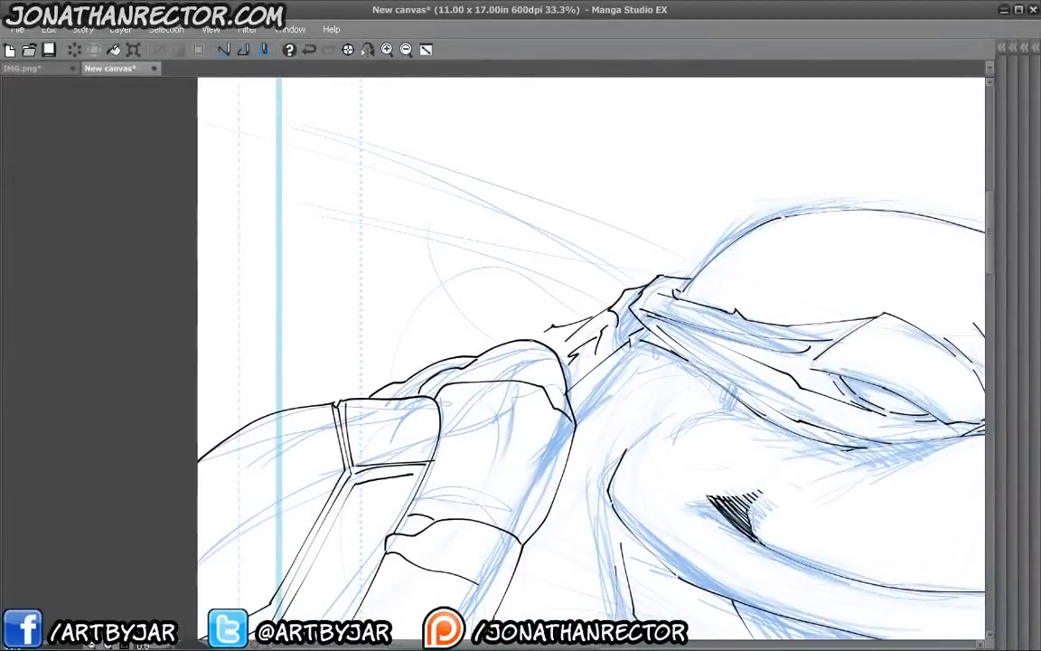
{"action": "left_click_drag", "start_coordinate": [604, 643], "coordinate": [251, 622]}
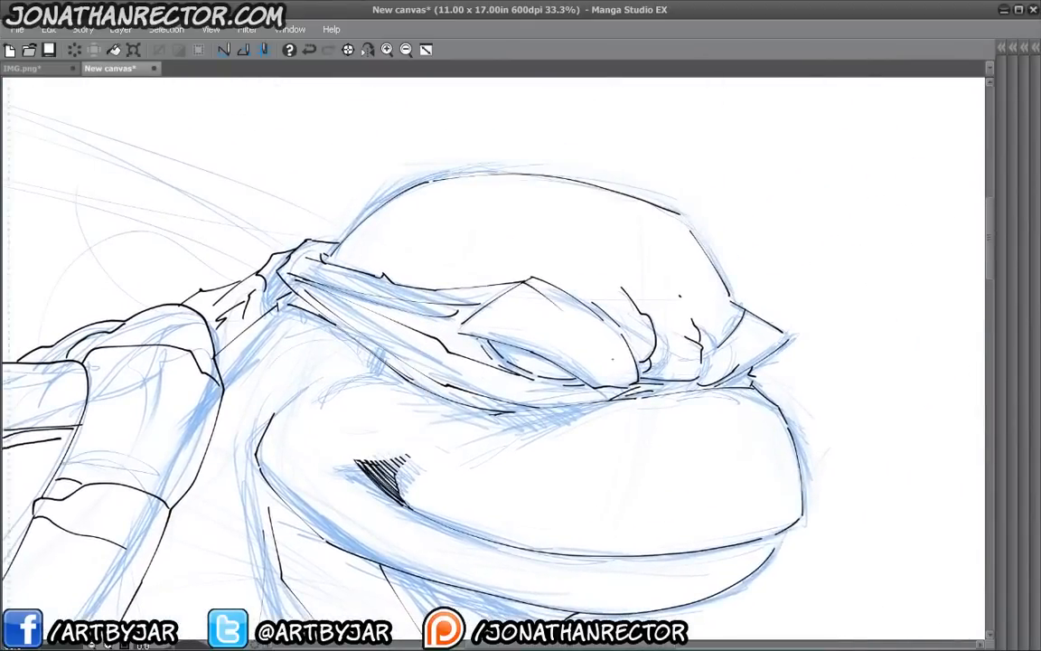
- Undo the trial stroke along the brow ridge above the eye and flip the canvas view horizontally
{"action": "left_click_drag", "start_coordinate": [526, 282], "coordinate": [620, 366]}
{"action": "left_click", "coordinate": [307, 51]}
{"action": "left_click_drag", "start_coordinate": [573, 214], "coordinate": [532, 232]}
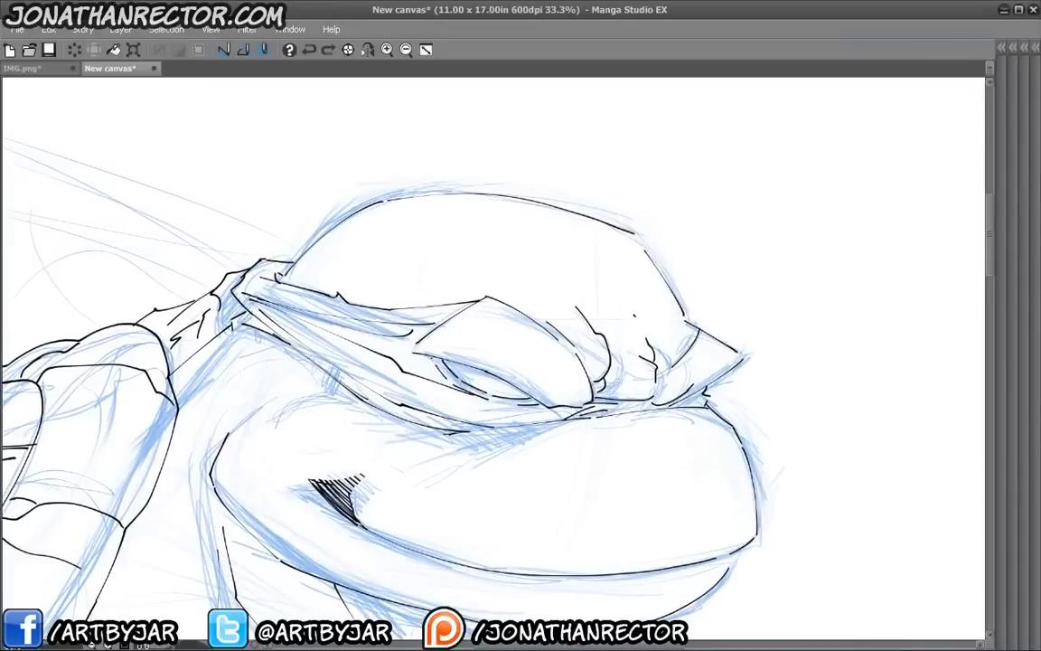
{"action": "left_click_drag", "start_coordinate": [634, 316], "coordinate": [470, 323]}
{"action": "left_click", "coordinate": [367, 51]}
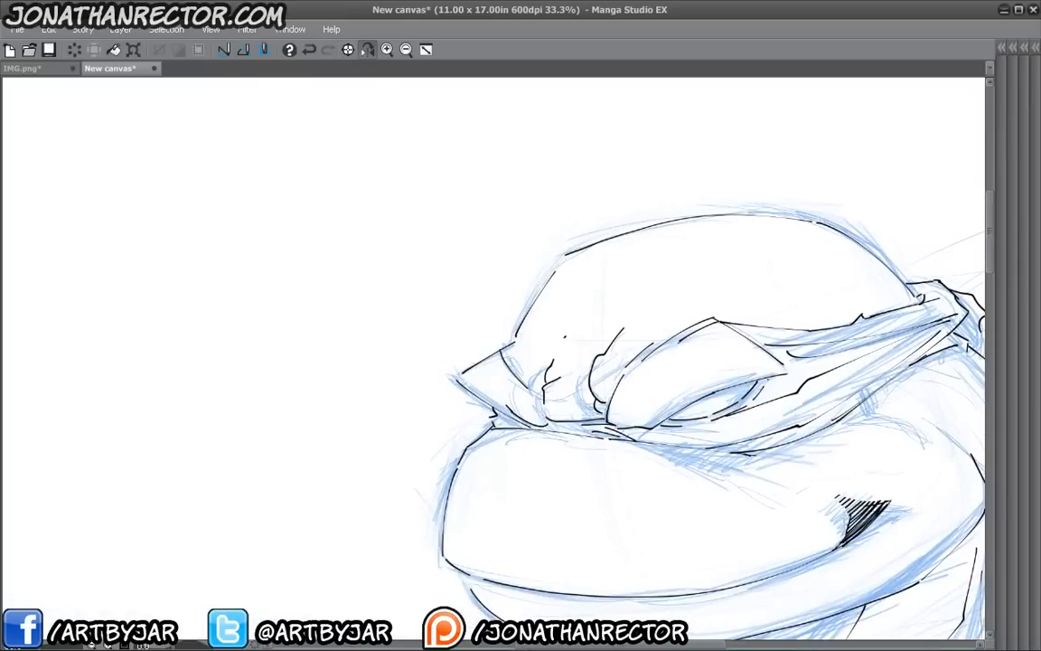
- Ink a brow crease above the mask and a stitched scar across the top of the turtle's forehead
{"action": "left_click_drag", "start_coordinate": [485, 398], "coordinate": [309, 411]}
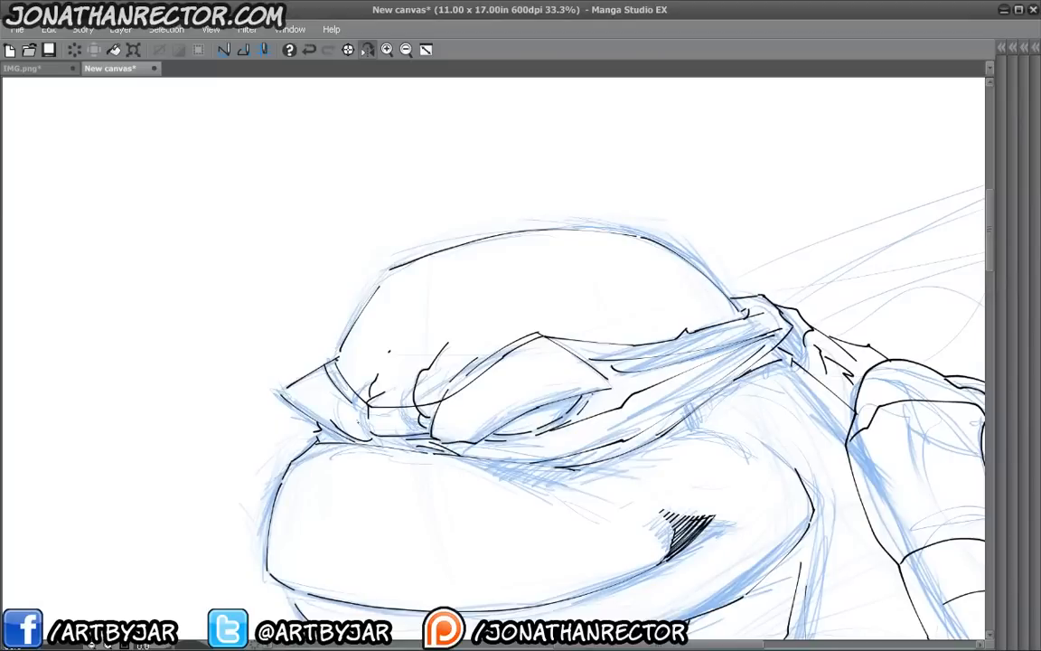
{"action": "left_click_drag", "start_coordinate": [450, 332], "coordinate": [490, 238]}
{"action": "mouse_move", "coordinate": [573, 221]}
{"action": "left_mouse_down"}
{"action": "mouse_move", "coordinate": [456, 188]}
{"action": "mouse_move", "coordinate": [498, 179]}
{"action": "mouse_move", "coordinate": [485, 180]}
{"action": "left_mouse_up"}
{"action": "left_click_drag", "start_coordinate": [461, 199], "coordinate": [471, 182]}
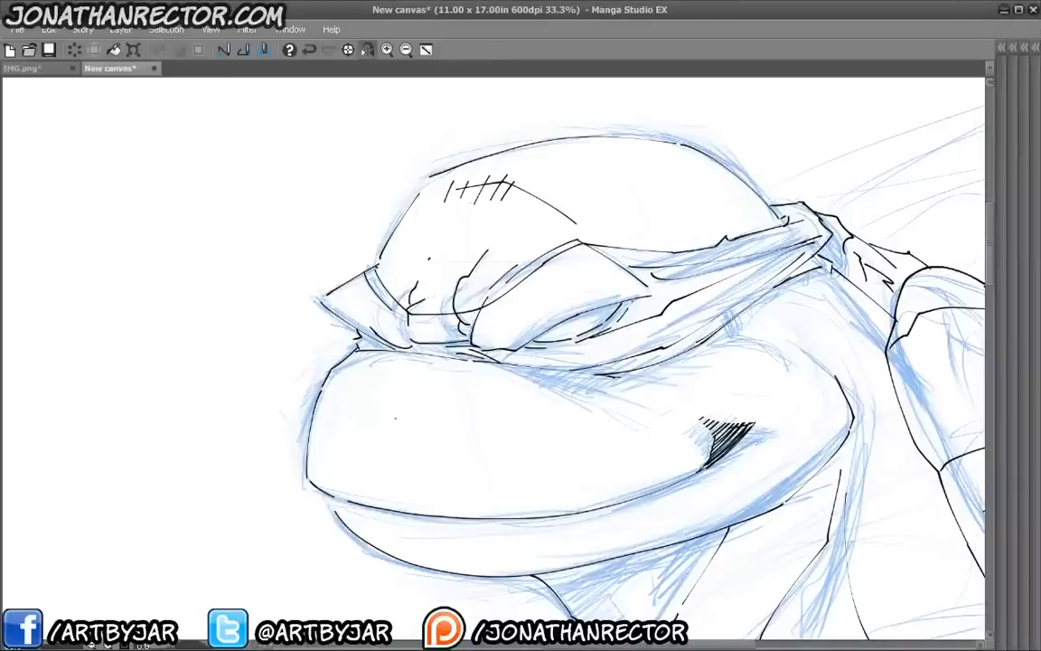
- Ink the upper cheek contour, then the neck fold lines and the collar line across the top of the chest
{"action": "left_click_drag", "start_coordinate": [484, 410], "coordinate": [273, 389]}
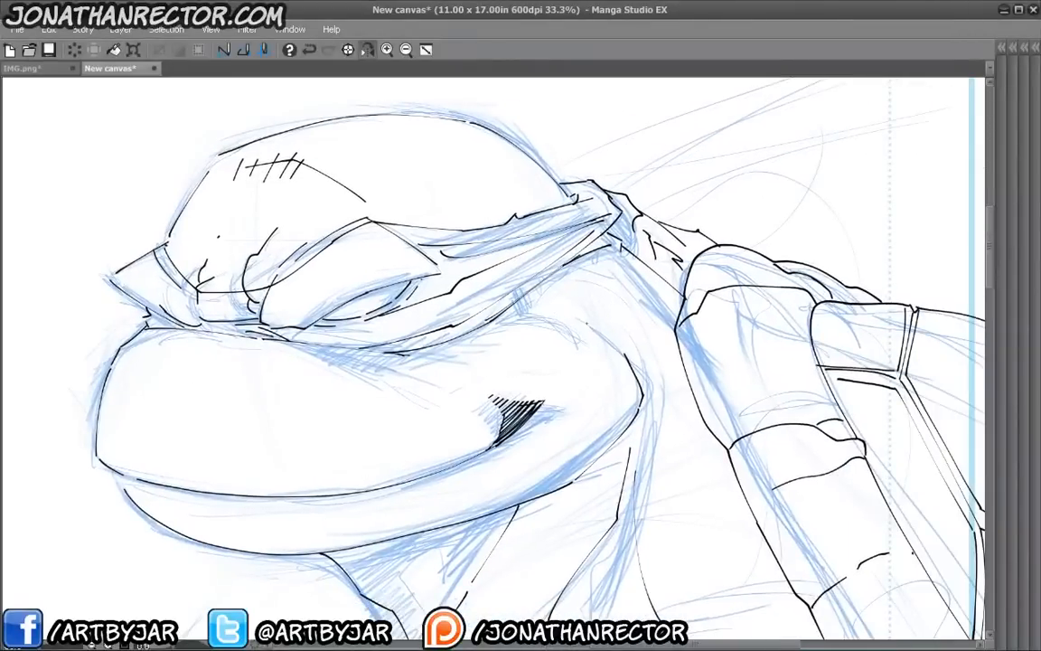
{"action": "left_click_drag", "start_coordinate": [527, 296], "coordinate": [602, 327]}
{"action": "left_click_drag", "start_coordinate": [443, 341], "coordinate": [371, 233]}
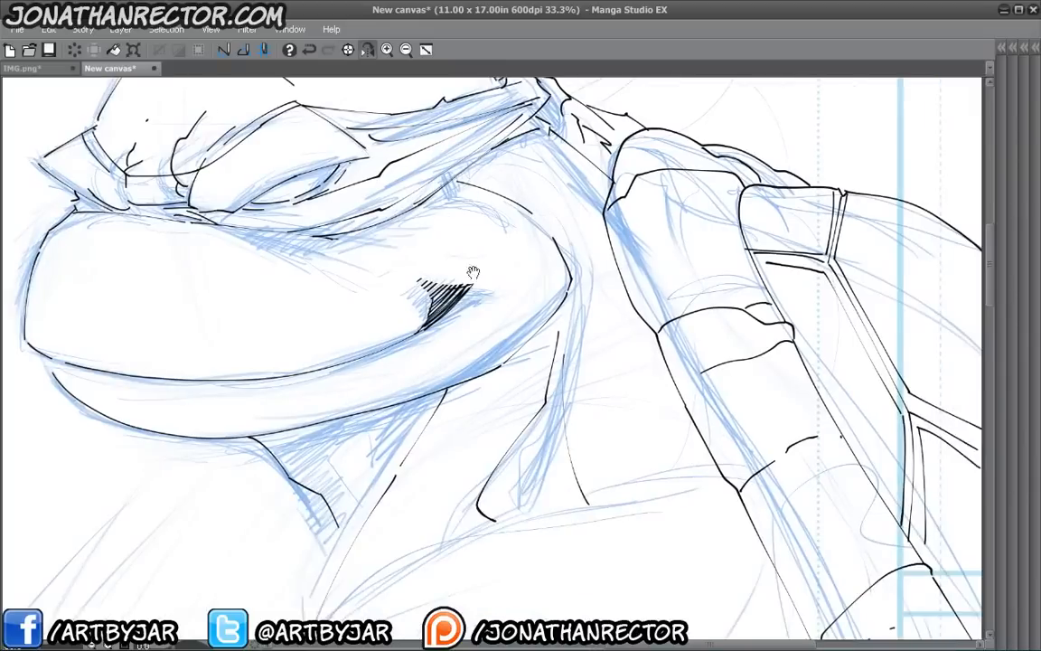
{"action": "mouse_move", "coordinate": [375, 374]}
{"action": "left_mouse_down"}
{"action": "mouse_move", "coordinate": [436, 101]}
{"action": "mouse_move", "coordinate": [475, 88]}
{"action": "left_mouse_up"}
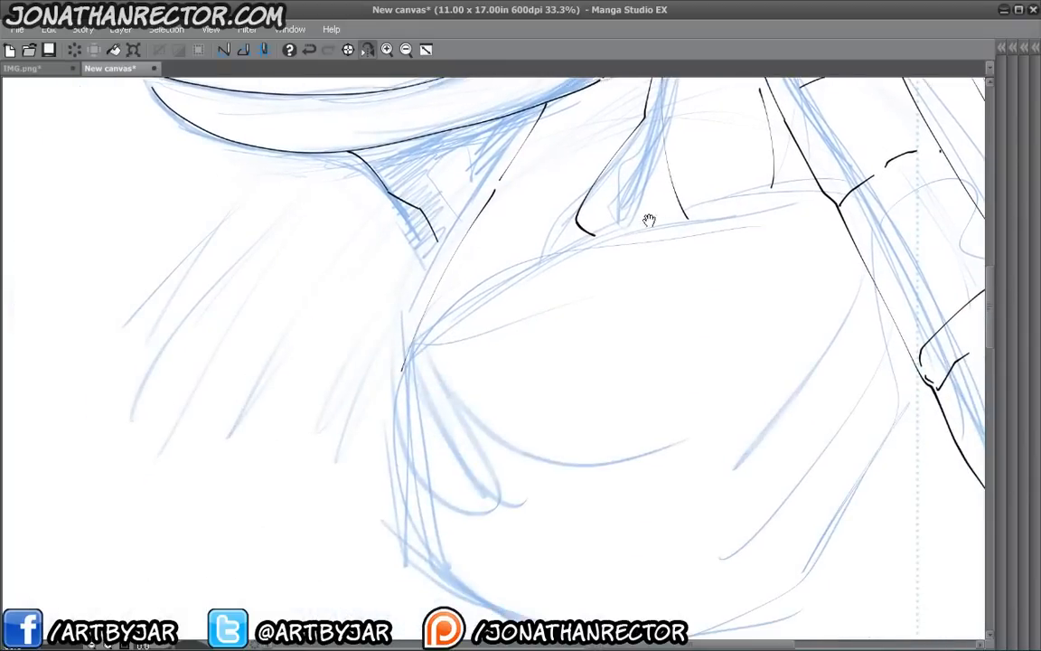
{"action": "mouse_move", "coordinate": [416, 329]}
{"action": "left_mouse_down"}
{"action": "mouse_move", "coordinate": [369, 559]}
{"action": "mouse_move", "coordinate": [501, 621]}
{"action": "left_mouse_up"}
{"action": "left_click_drag", "start_coordinate": [314, 282], "coordinate": [323, 527]}
{"action": "left_click_drag", "start_coordinate": [254, 371], "coordinate": [318, 531]}
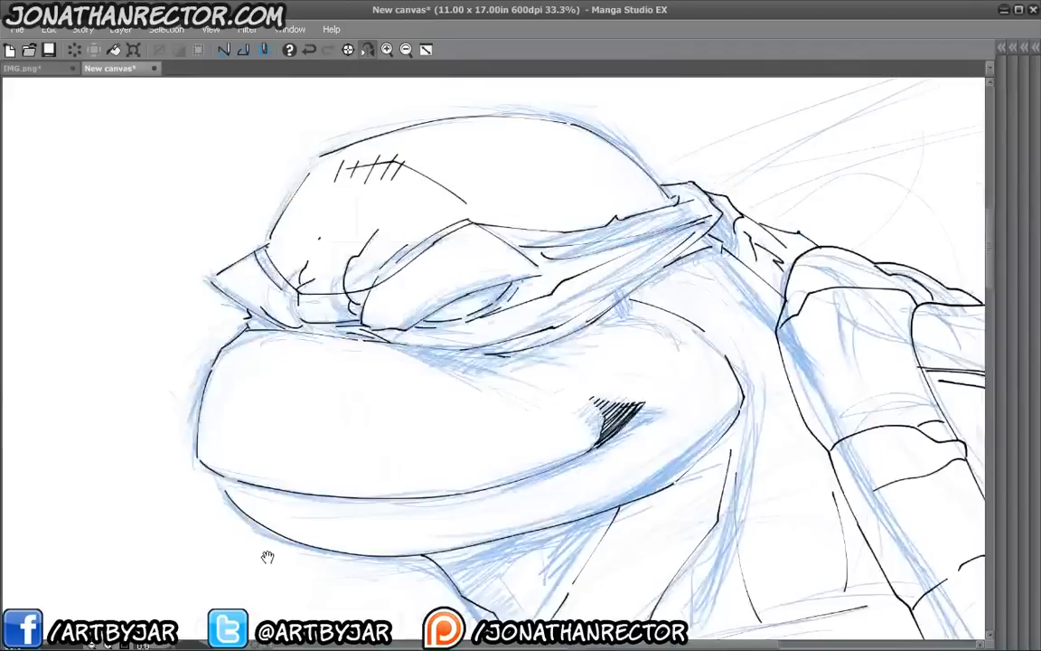
- Switch to the Felt pen marker, test it with a bold stroke above the shoulder, and reduce its brush size to 12
{"action": "key", "text": "Tab"}
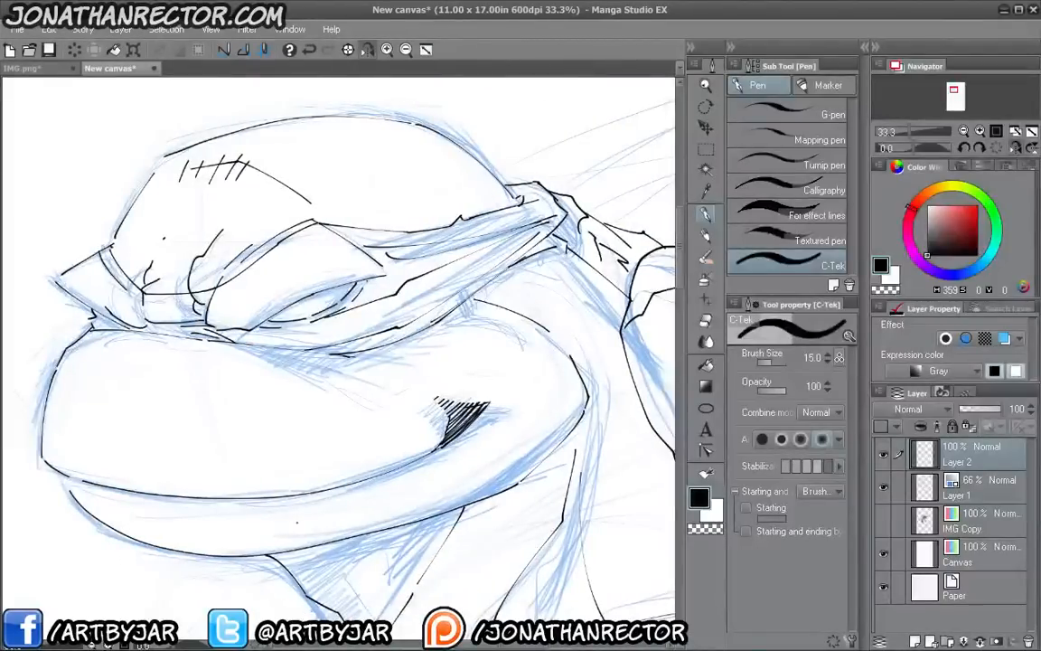
{"action": "left_click", "coordinate": [827, 85]}
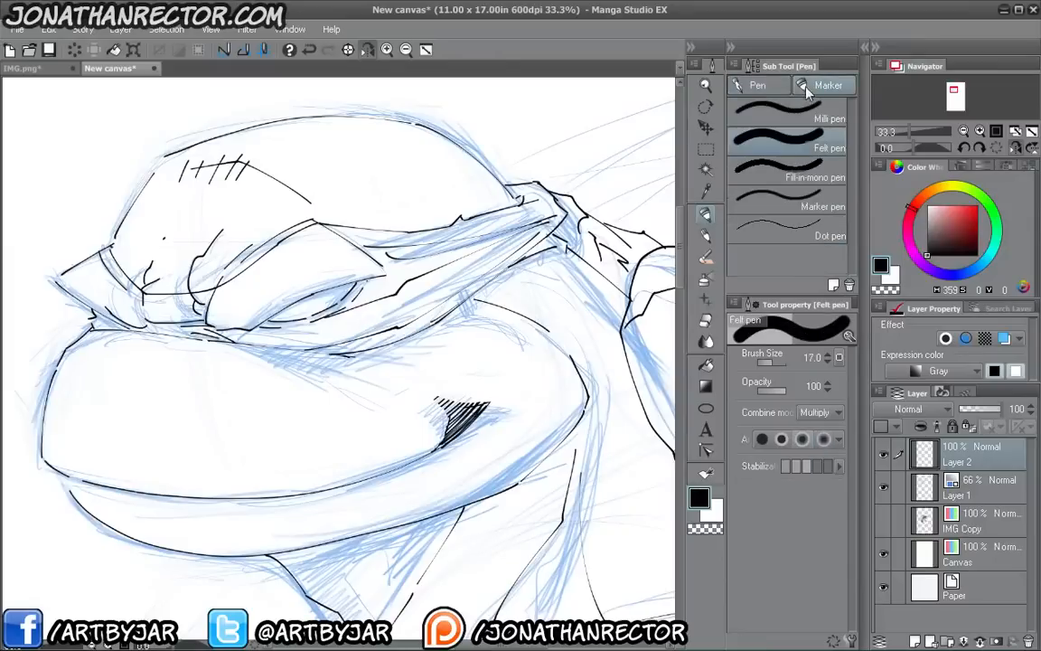
{"action": "left_click_drag", "start_coordinate": [350, 312], "coordinate": [72, 326]}
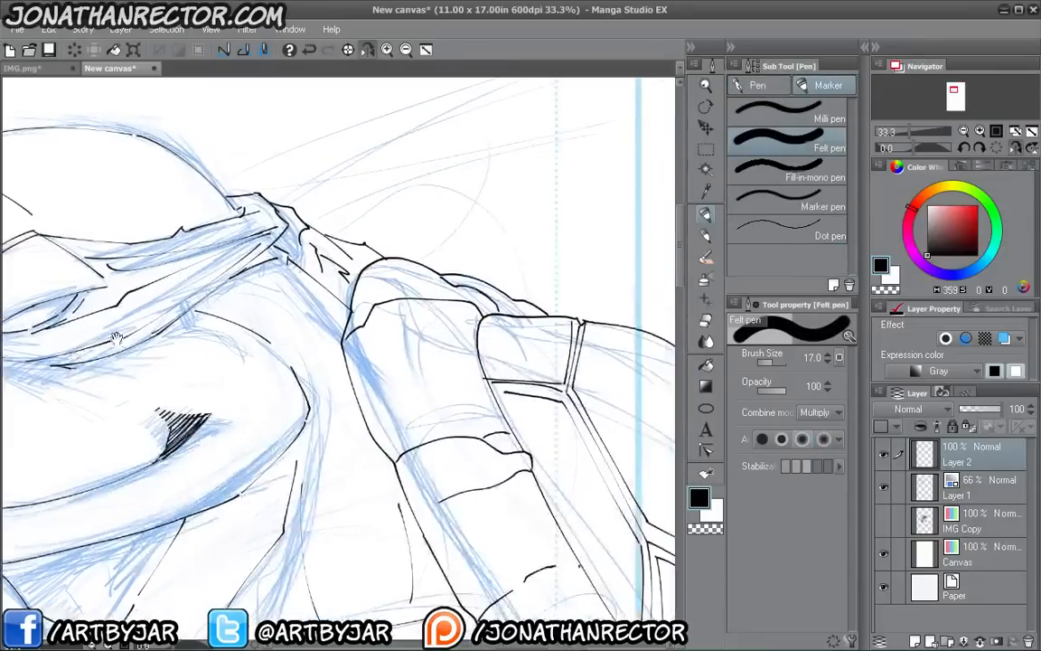
{"action": "left_click_drag", "start_coordinate": [331, 125], "coordinate": [637, 346]}
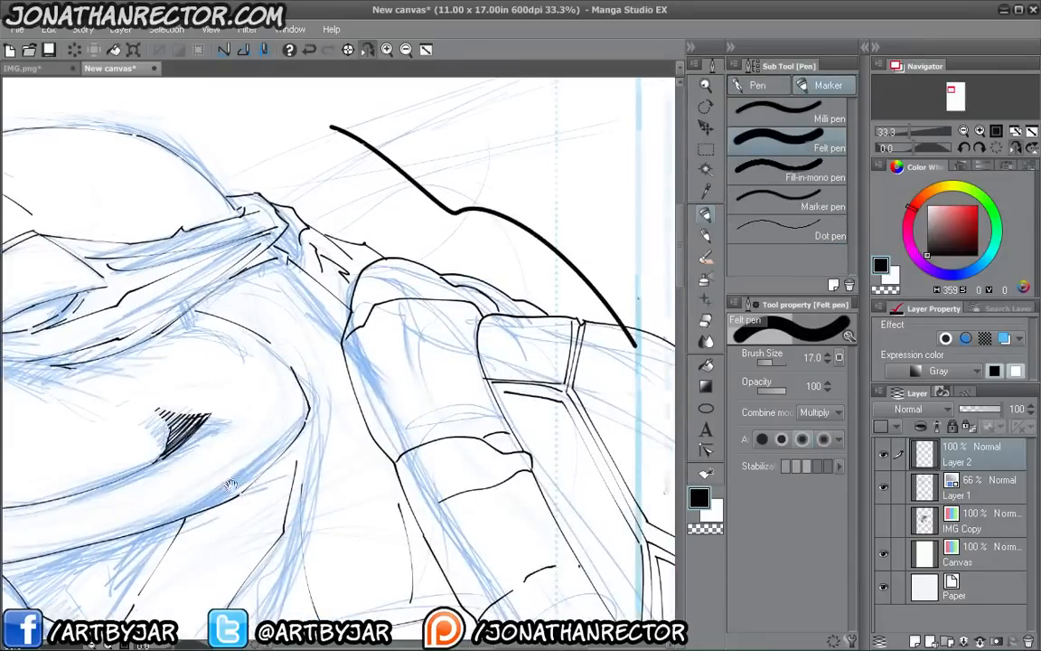
{"action": "scroll", "coordinate": [194, 498], "scroll_direction": "down", "scroll_amount": 3}
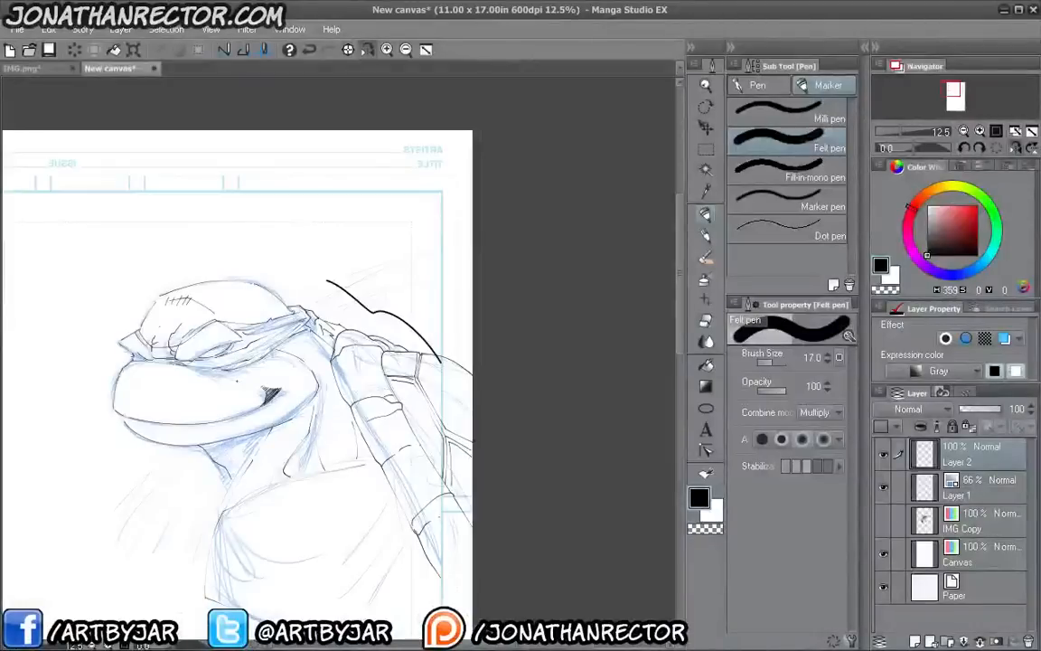
{"action": "key", "text": "bracketleft"}
{"action": "key", "text": "bracketleft"}
- Try out thick flowing bandana tail outlines behind the turtle's head with the Felt pen
{"action": "left_click_drag", "start_coordinate": [357, 274], "coordinate": [461, 349]}
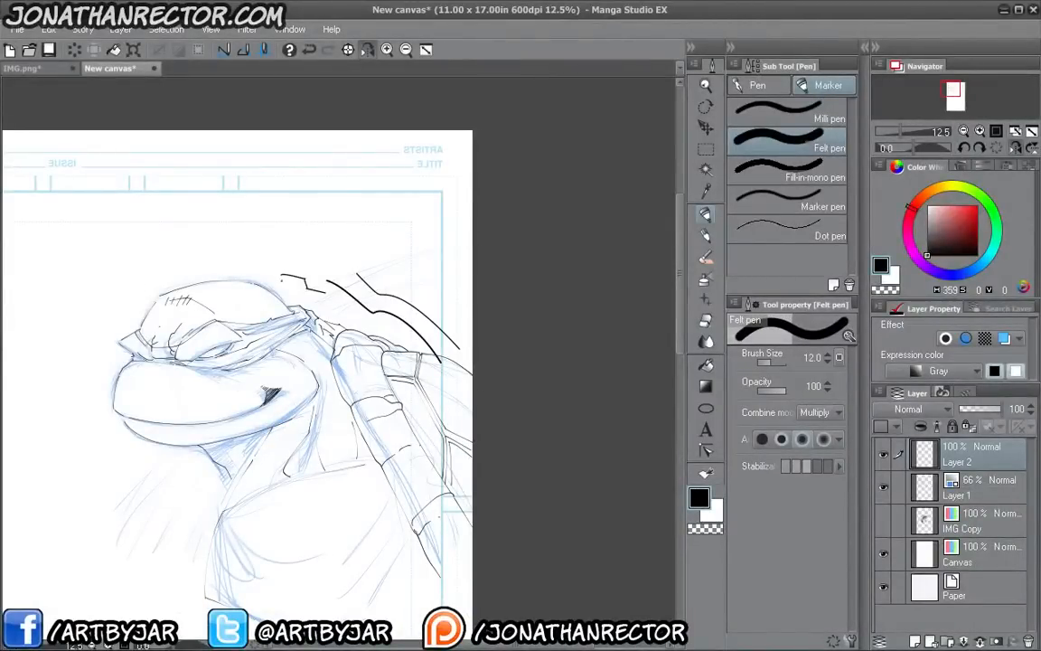
{"action": "mouse_move", "coordinate": [264, 272]}
{"action": "left_mouse_down"}
{"action": "mouse_move", "coordinate": [318, 284]}
{"action": "mouse_move", "coordinate": [370, 331]}
{"action": "left_mouse_up"}
{"action": "left_click_drag", "start_coordinate": [342, 268], "coordinate": [245, 253]}
{"action": "left_click_drag", "start_coordinate": [209, 495], "coordinate": [323, 464]}
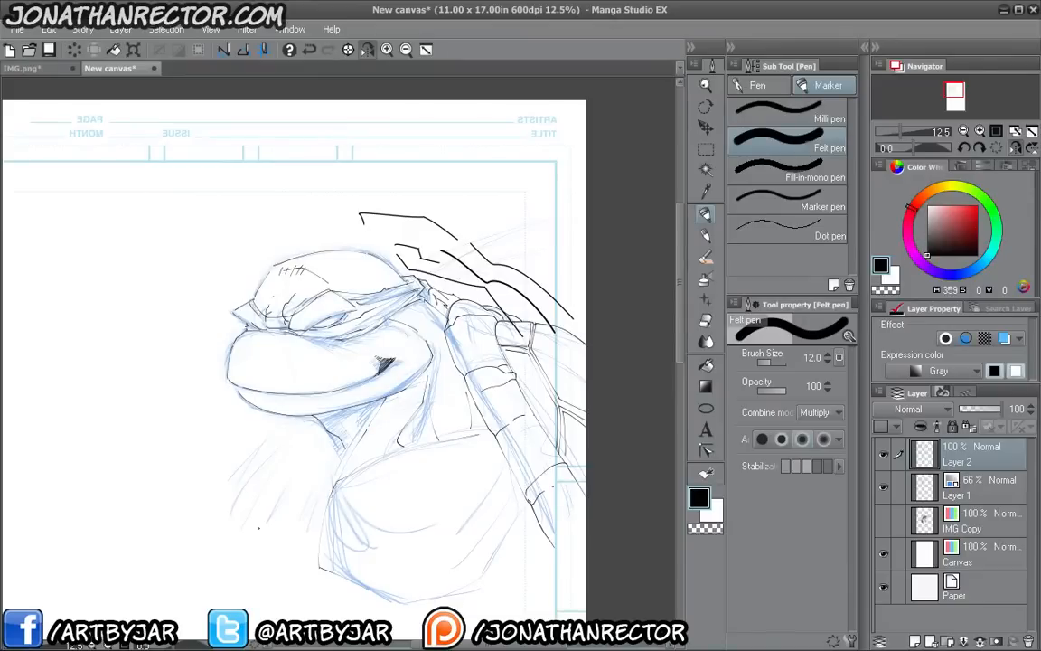
- Toggle Layer 2's visibility to check the strokes, then undo all the thick trial strokes behind the head
{"action": "left_click", "coordinate": [885, 456]}
{"action": "left_click", "coordinate": [885, 456]}
{"action": "key", "text": "ctrl+z"}
{"action": "key", "text": "ctrl+z"}
{"action": "key", "text": "ctrl+z"}
{"action": "key", "text": "ctrl+z"}
{"action": "key", "text": "ctrl+z"}
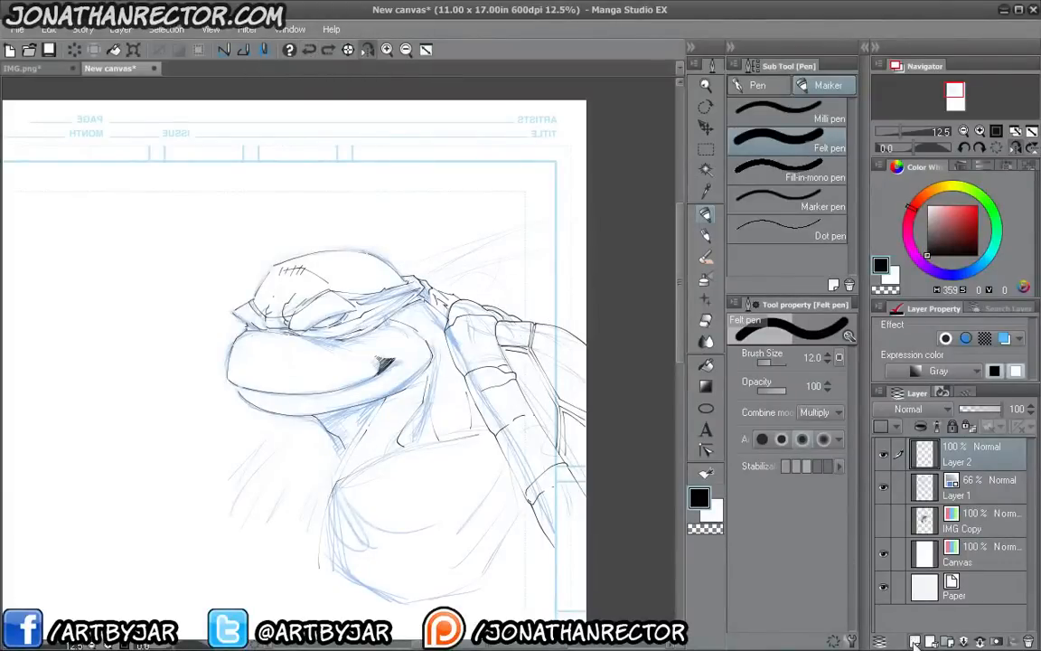
- Add a new layer above Layer 2, hide the palettes, and flip the mirrored canvas view back to normal
{"action": "key", "text": "ctrl+shift+n"}
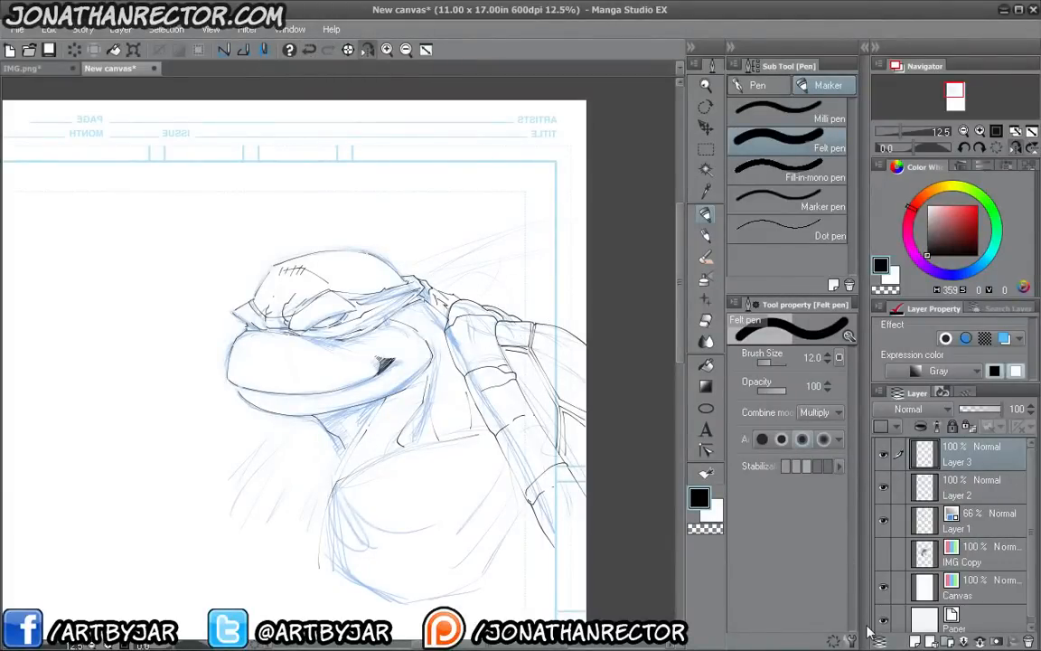
{"action": "key", "text": "Tab"}
{"action": "scroll", "coordinate": [867, 631], "scroll_direction": "up", "scroll_amount": 3}
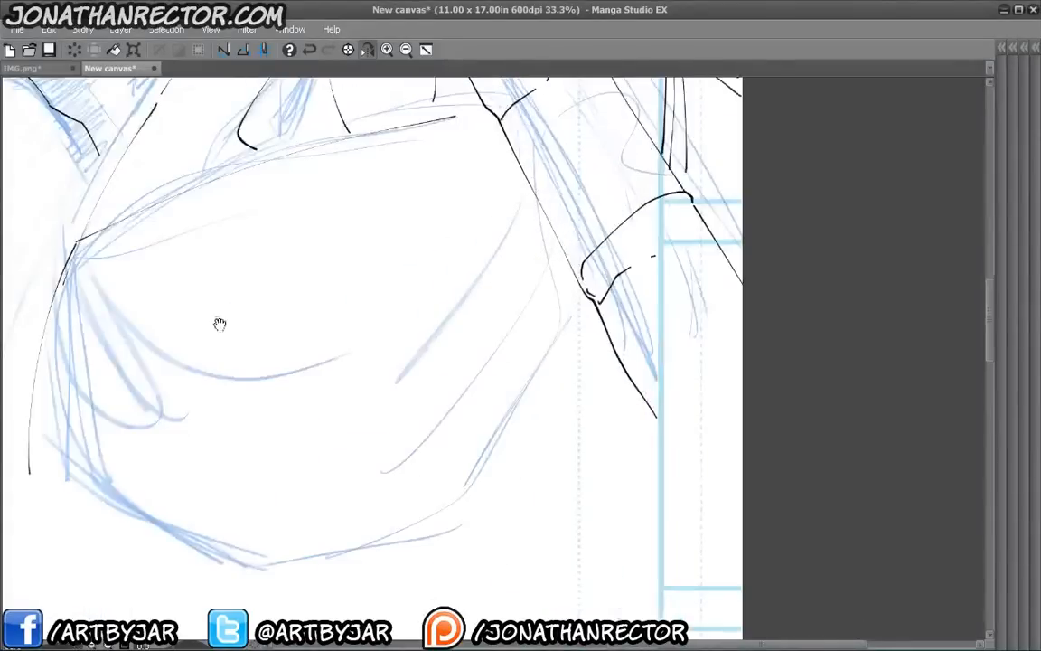
{"action": "left_click_drag", "start_coordinate": [219, 323], "coordinate": [561, 583]}
{"action": "left_click_drag", "start_coordinate": [263, 330], "coordinate": [412, 541]}
{"action": "left_click_drag", "start_coordinate": [208, 342], "coordinate": [118, 416]}
{"action": "left_click_drag", "start_coordinate": [353, 121], "coordinate": [414, 139]}
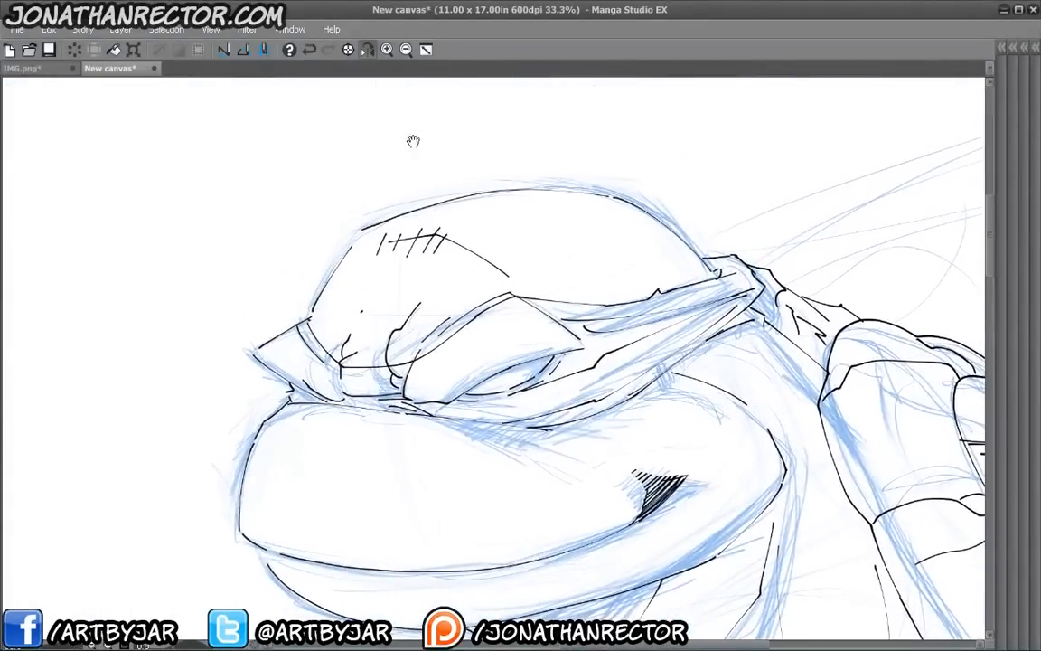
{"action": "left_click", "coordinate": [367, 50]}
{"action": "left_click_drag", "start_coordinate": [364, 394], "coordinate": [599, 465]}
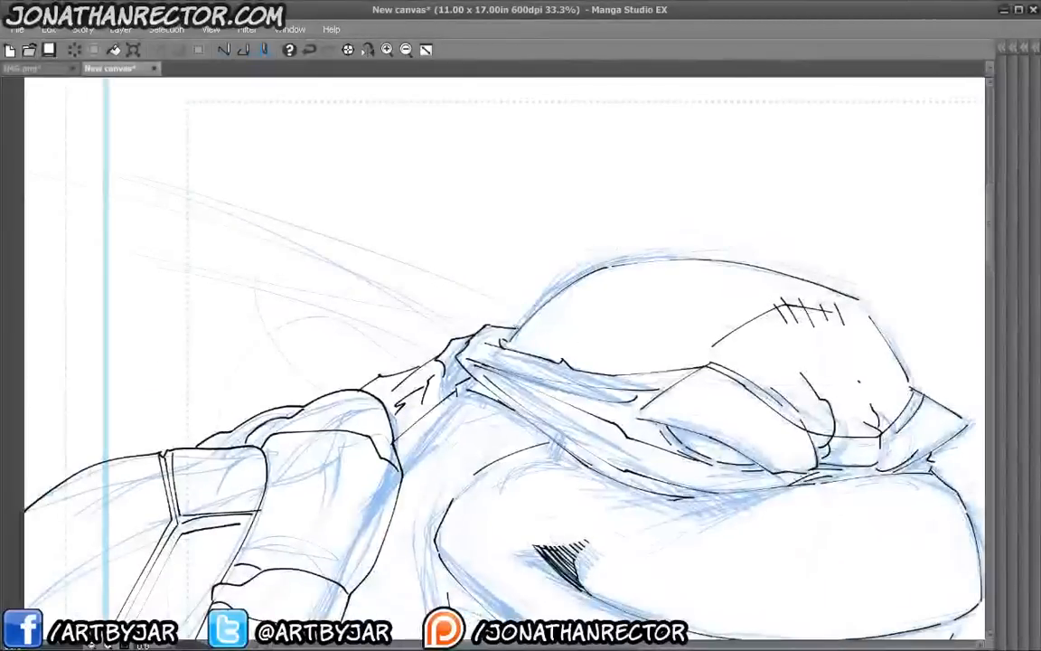
- Trace a thick outline over the top of the head down to the mask's brow, erasing the stray stroke end
{"action": "mouse_move", "coordinate": [519, 328]}
{"action": "left_mouse_down"}
{"action": "mouse_move", "coordinate": [570, 284]}
{"action": "mouse_move", "coordinate": [631, 261]}
{"action": "mouse_move", "coordinate": [726, 260]}
{"action": "mouse_move", "coordinate": [860, 299]}
{"action": "left_mouse_up"}
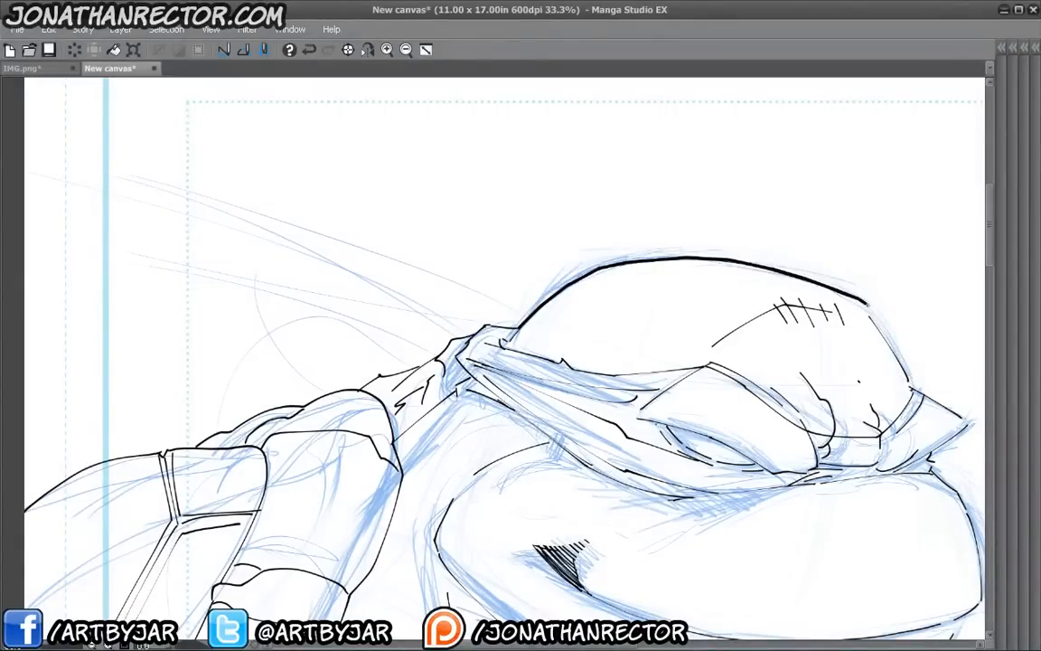
{"action": "left_click_drag", "start_coordinate": [687, 380], "coordinate": [416, 366]}
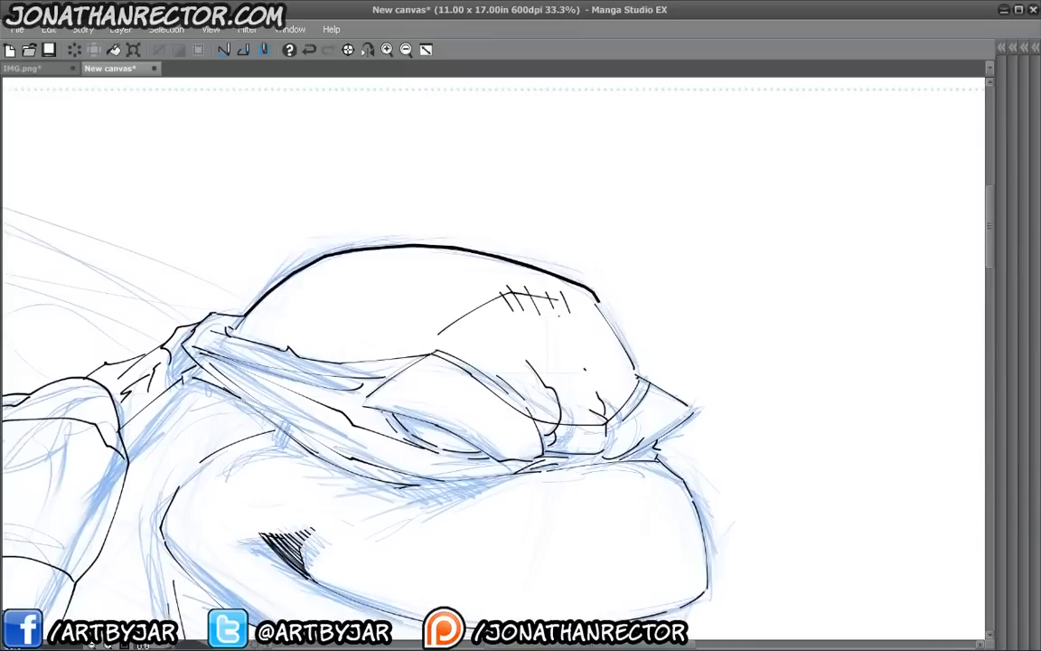
{"action": "key", "text": "e"}
{"action": "left_click_drag", "start_coordinate": [588, 290], "coordinate": [604, 305]}
{"action": "mouse_move", "coordinate": [552, 277]}
{"action": "left_mouse_down"}
{"action": "mouse_move", "coordinate": [593, 296]}
{"action": "mouse_move", "coordinate": [617, 350]}
{"action": "left_mouse_up"}
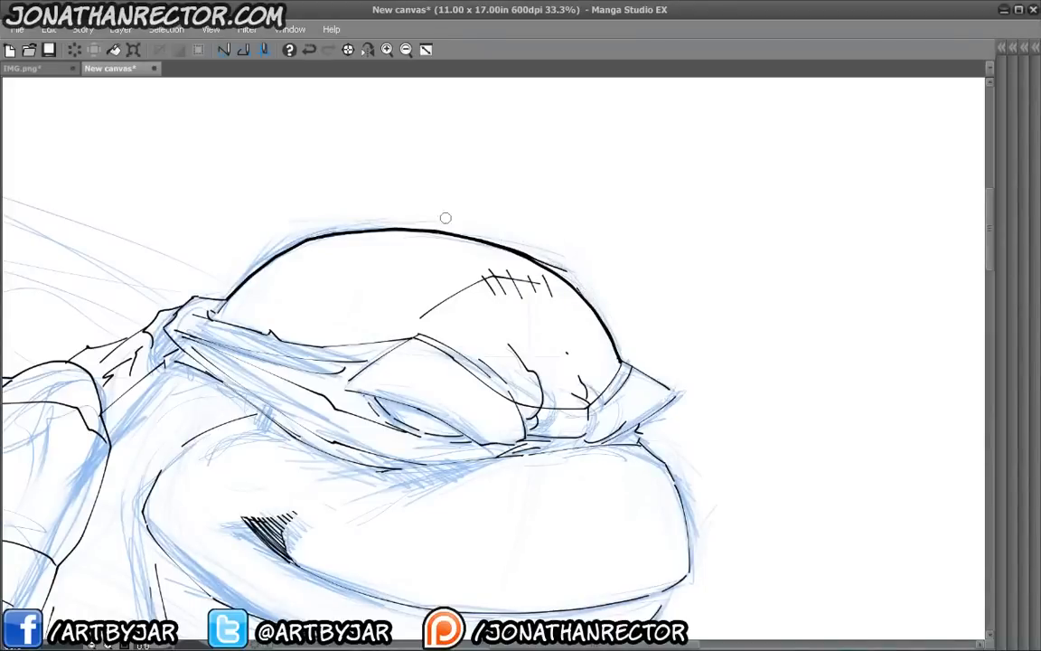
- Trace the thick outline around the mask's pointed tip and down the front of the snout to the mouth line
{"action": "mouse_move", "coordinate": [496, 383]}
{"action": "left_mouse_down"}
{"action": "mouse_move", "coordinate": [451, 337]}
{"action": "mouse_move", "coordinate": [486, 286]}
{"action": "left_mouse_up"}
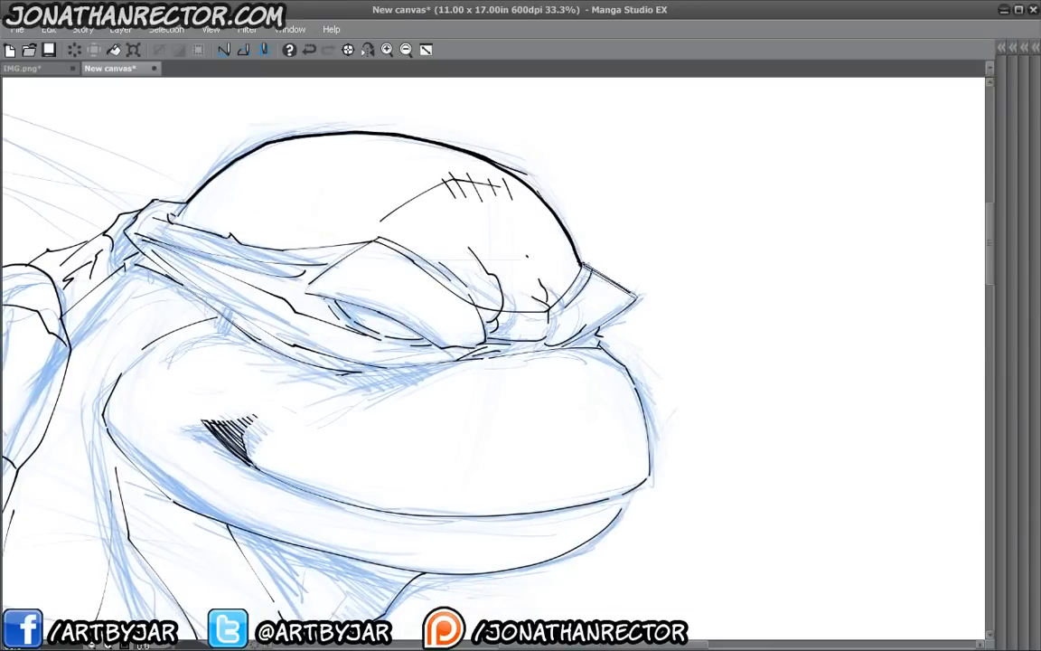
{"action": "mouse_move", "coordinate": [581, 264]}
{"action": "left_mouse_down"}
{"action": "mouse_move", "coordinate": [637, 298]}
{"action": "mouse_move", "coordinate": [597, 327]}
{"action": "mouse_move", "coordinate": [492, 218]}
{"action": "left_mouse_up"}
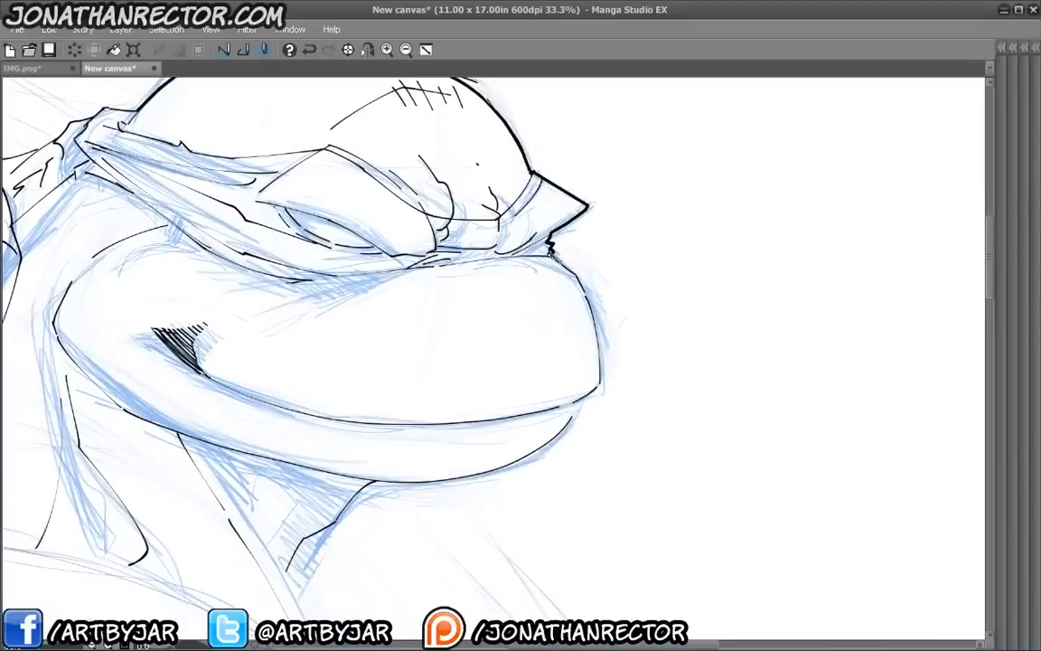
{"action": "mouse_move", "coordinate": [551, 257]}
{"action": "left_mouse_down"}
{"action": "mouse_move", "coordinate": [583, 290]}
{"action": "mouse_move", "coordinate": [601, 384]}
{"action": "mouse_move", "coordinate": [764, 346]}
{"action": "left_mouse_up"}
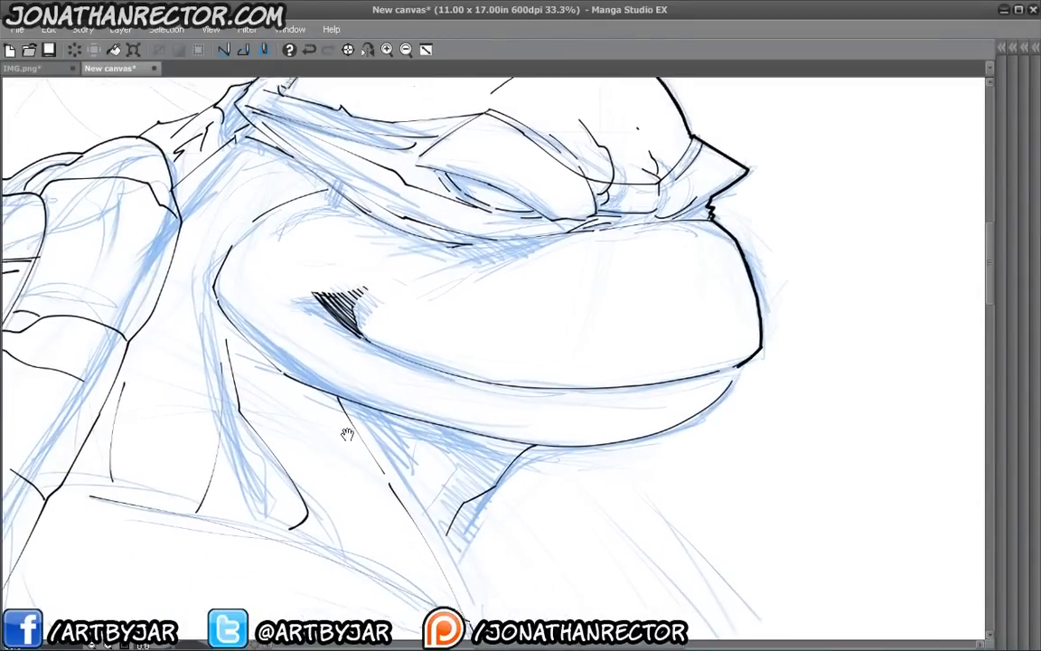
{"action": "scroll", "coordinate": [343, 432], "scroll_direction": "up", "scroll_amount": 3}
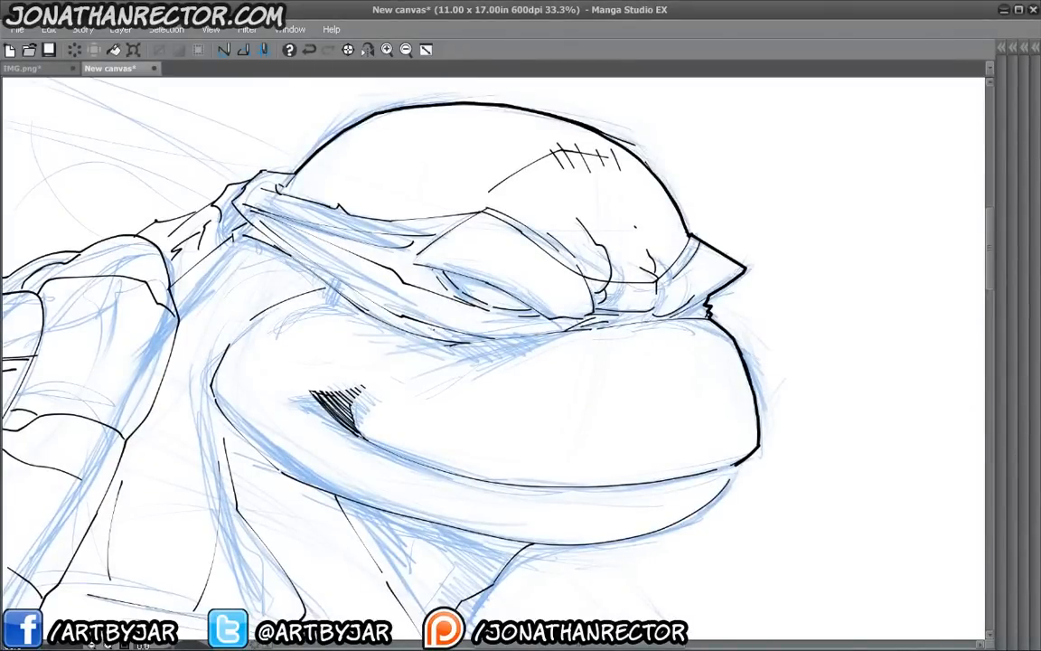
- Continue the thick outline around the lower lip and chin, then down the front of the neck
{"action": "mouse_move", "coordinate": [560, 443]}
{"action": "left_mouse_down"}
{"action": "mouse_move", "coordinate": [650, 322]}
{"action": "mouse_move", "coordinate": [725, 322]}
{"action": "left_mouse_up"}
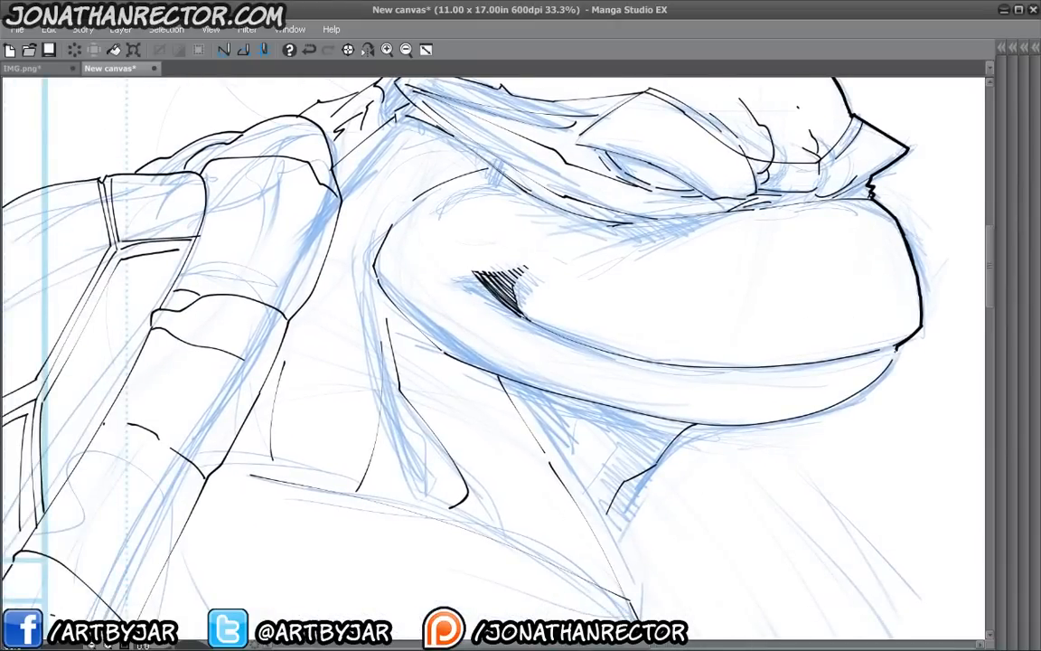
{"action": "left_click_drag", "start_coordinate": [714, 377], "coordinate": [761, 359]}
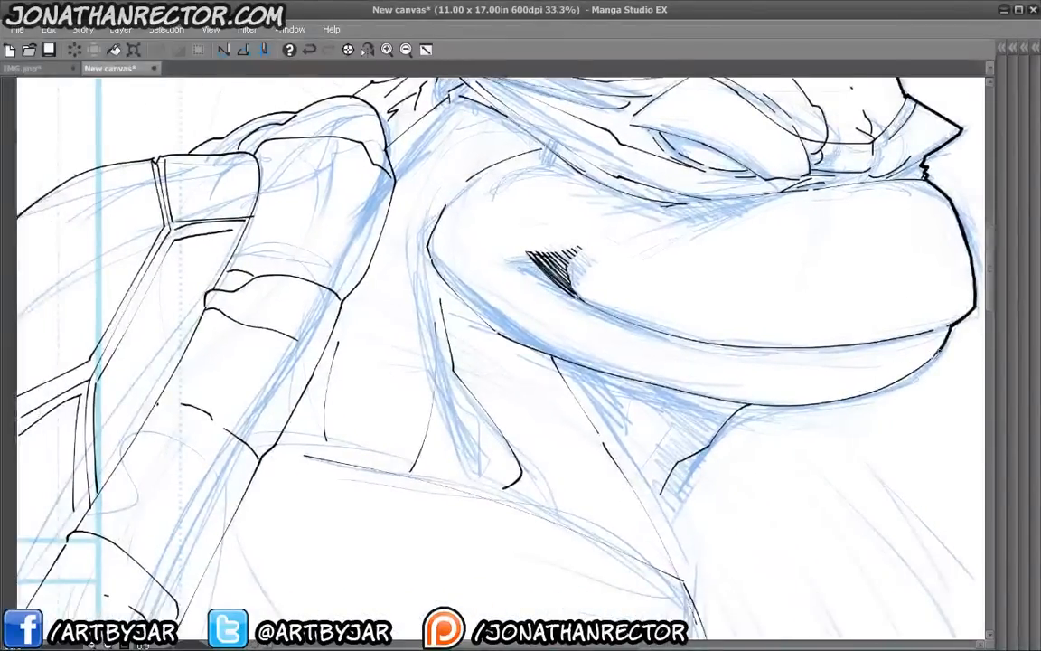
{"action": "mouse_move", "coordinate": [923, 365]}
{"action": "left_mouse_down"}
{"action": "mouse_move", "coordinate": [888, 389]}
{"action": "mouse_move", "coordinate": [828, 402]}
{"action": "left_mouse_up"}
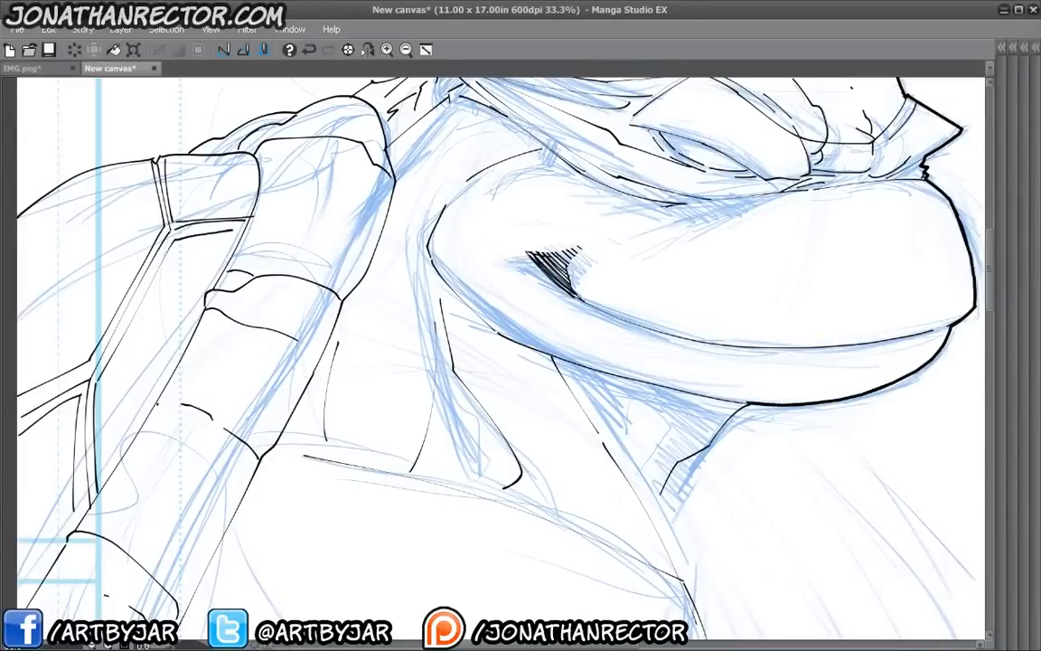
{"action": "left_click_drag", "start_coordinate": [635, 441], "coordinate": [516, 340]}
{"action": "left_click_drag", "start_coordinate": [622, 307], "coordinate": [529, 427]}
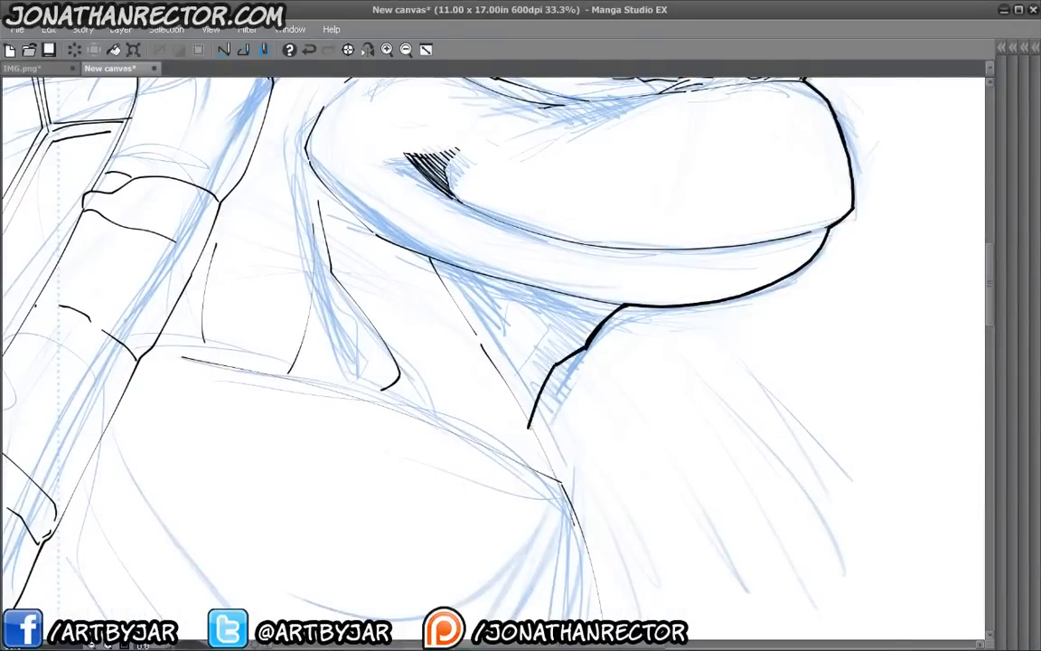
- Extend the thick outline from the neck around the outer chest and along the bottom edge of the bust to the strap
{"action": "left_click_drag", "start_coordinate": [397, 443], "coordinate": [333, 239]}
{"action": "mouse_move", "coordinate": [426, 301]}
{"action": "left_mouse_down"}
{"action": "mouse_move", "coordinate": [457, 356]}
{"action": "mouse_move", "coordinate": [485, 298]}
{"action": "mouse_move", "coordinate": [433, 266]}
{"action": "mouse_move", "coordinate": [469, 304]}
{"action": "mouse_move", "coordinate": [484, 420]}
{"action": "left_mouse_up"}
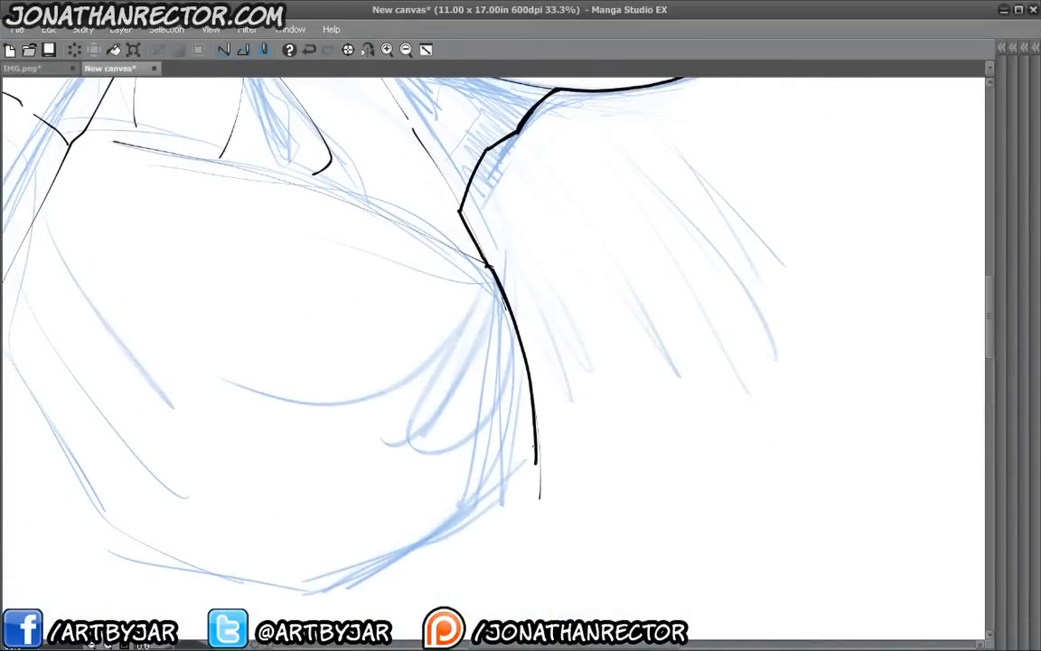
{"action": "left_click_drag", "start_coordinate": [228, 448], "coordinate": [359, 415]}
{"action": "mouse_move", "coordinate": [619, 400]}
{"action": "left_mouse_down"}
{"action": "mouse_move", "coordinate": [534, 474]}
{"action": "mouse_move", "coordinate": [449, 521]}
{"action": "mouse_move", "coordinate": [379, 551]}
{"action": "mouse_move", "coordinate": [280, 553]}
{"action": "left_mouse_up"}
{"action": "left_click_drag", "start_coordinate": [167, 529], "coordinate": [302, 570]}
{"action": "mouse_move", "coordinate": [412, 591]}
{"action": "left_mouse_down"}
{"action": "mouse_move", "coordinate": [307, 530]}
{"action": "mouse_move", "coordinate": [295, 486]}
{"action": "mouse_move", "coordinate": [194, 355]}
{"action": "mouse_move", "coordinate": [152, 339]}
{"action": "mouse_move", "coordinate": [107, 362]}
{"action": "left_mouse_up"}
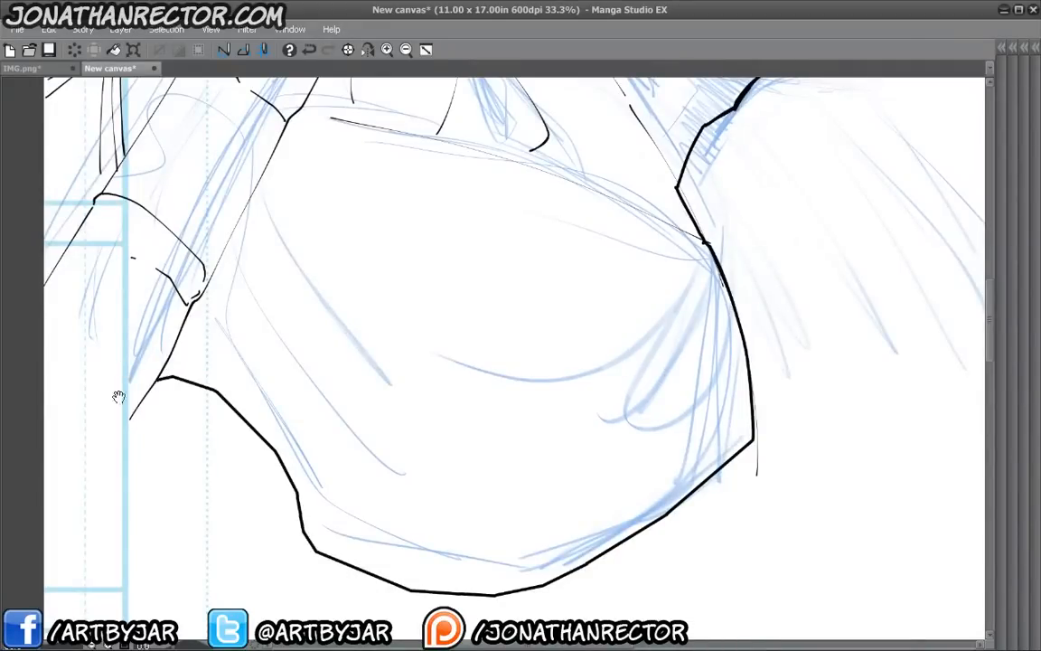
- Trace the thick outline along the top of the shell and over the shoulder strap behind the neck
{"action": "left_click_drag", "start_coordinate": [140, 434], "coordinate": [184, 552]}
{"action": "left_click_drag", "start_coordinate": [210, 328], "coordinate": [227, 537]}
{"action": "left_click_drag", "start_coordinate": [248, 295], "coordinate": [244, 464]}
{"action": "left_click_drag", "start_coordinate": [323, 182], "coordinate": [534, 227]}
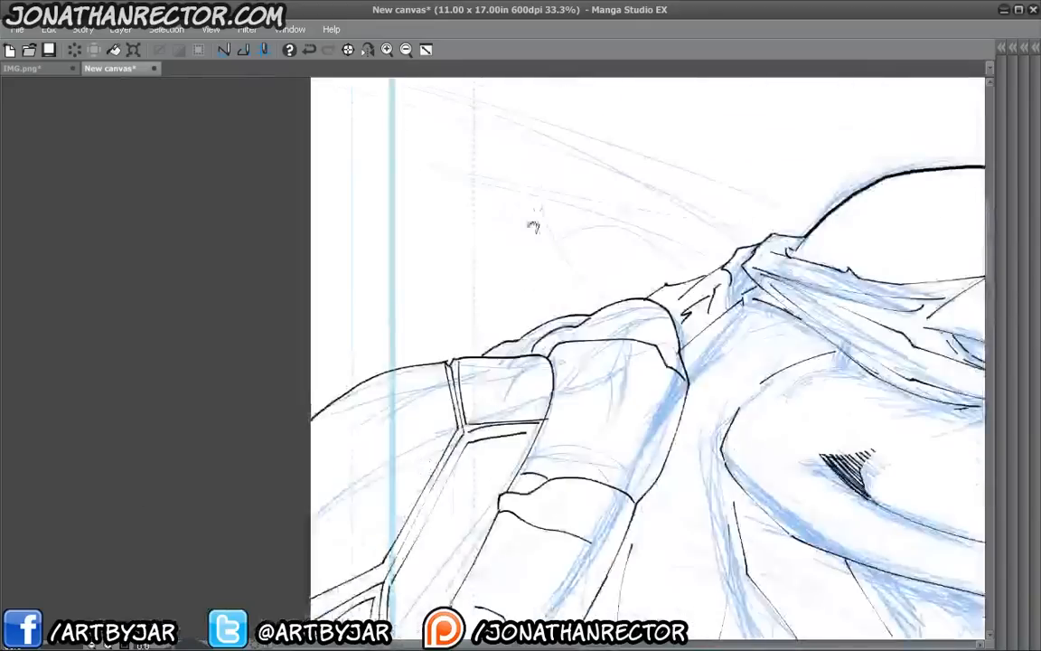
{"action": "mouse_move", "coordinate": [311, 417]}
{"action": "left_mouse_down"}
{"action": "mouse_move", "coordinate": [395, 371]}
{"action": "mouse_move", "coordinate": [592, 316]}
{"action": "mouse_move", "coordinate": [489, 377]}
{"action": "left_mouse_up"}
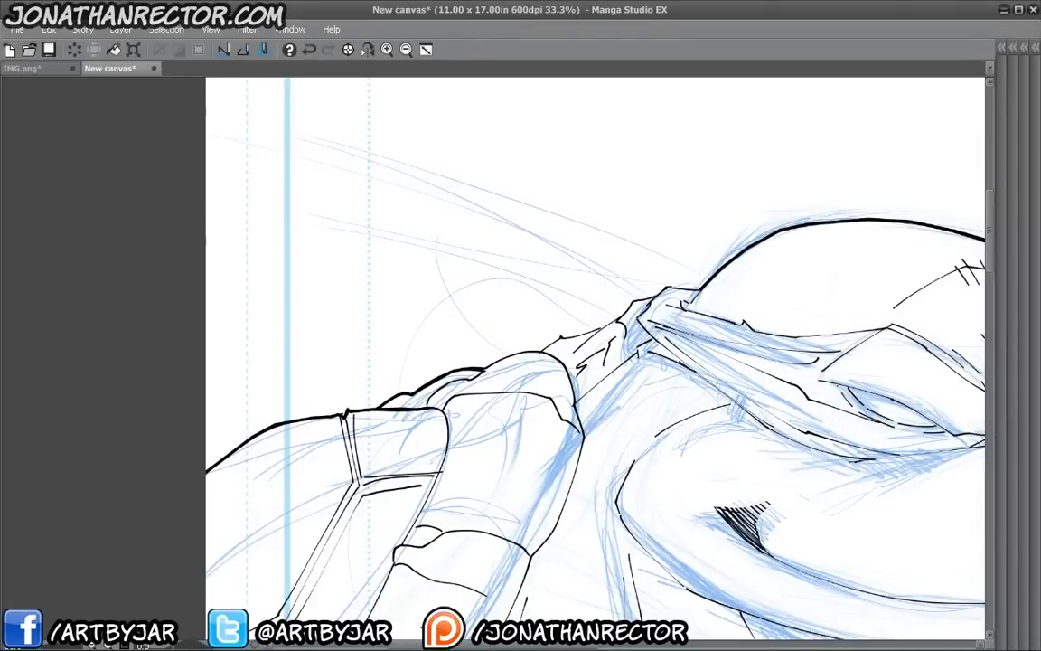
{"action": "left_click_drag", "start_coordinate": [501, 309], "coordinate": [532, 301]}
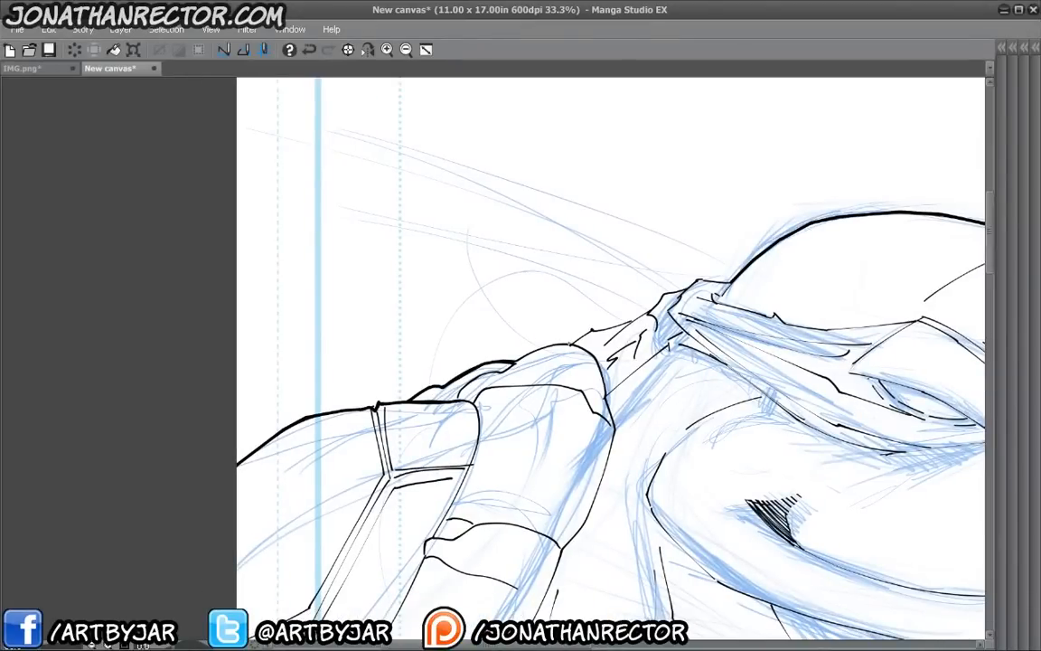
{"action": "left_click_drag", "start_coordinate": [475, 320], "coordinate": [386, 356]}
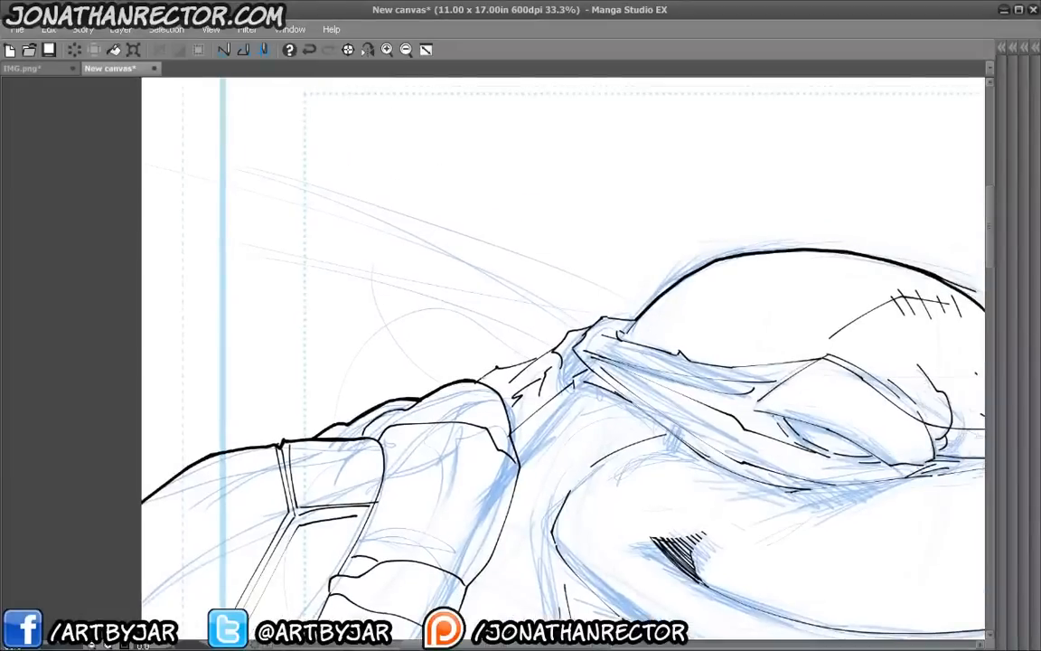
- Trace the thick outline from behind the shoulder strap over the mask knot to the back of the head
{"action": "left_click_drag", "start_coordinate": [495, 368], "coordinate": [539, 357]}
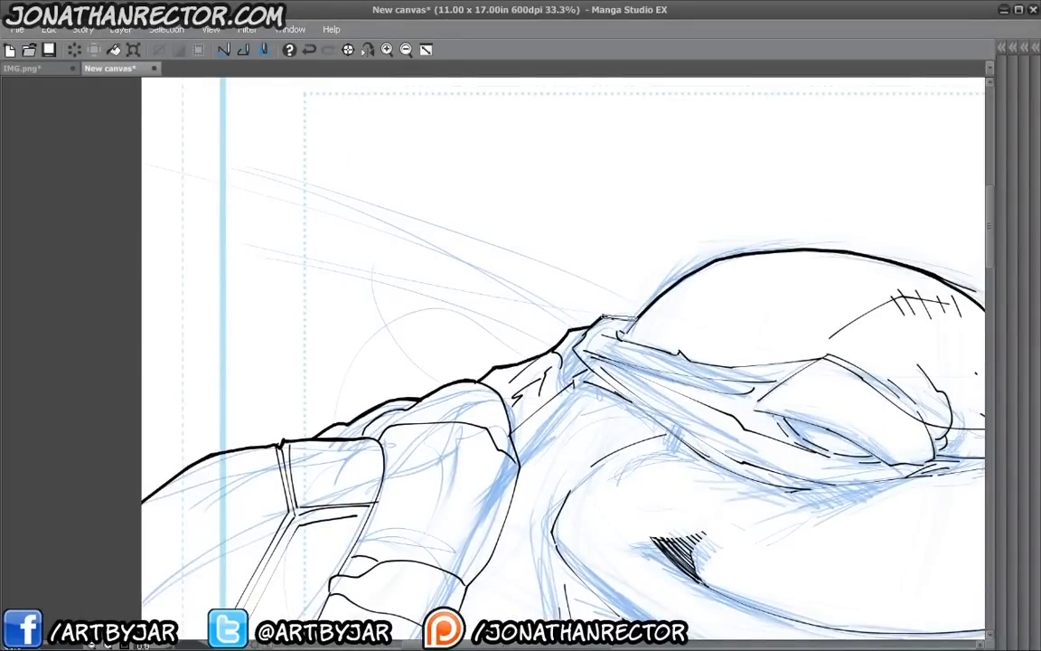
{"action": "left_click_drag", "start_coordinate": [402, 461], "coordinate": [151, 273]}
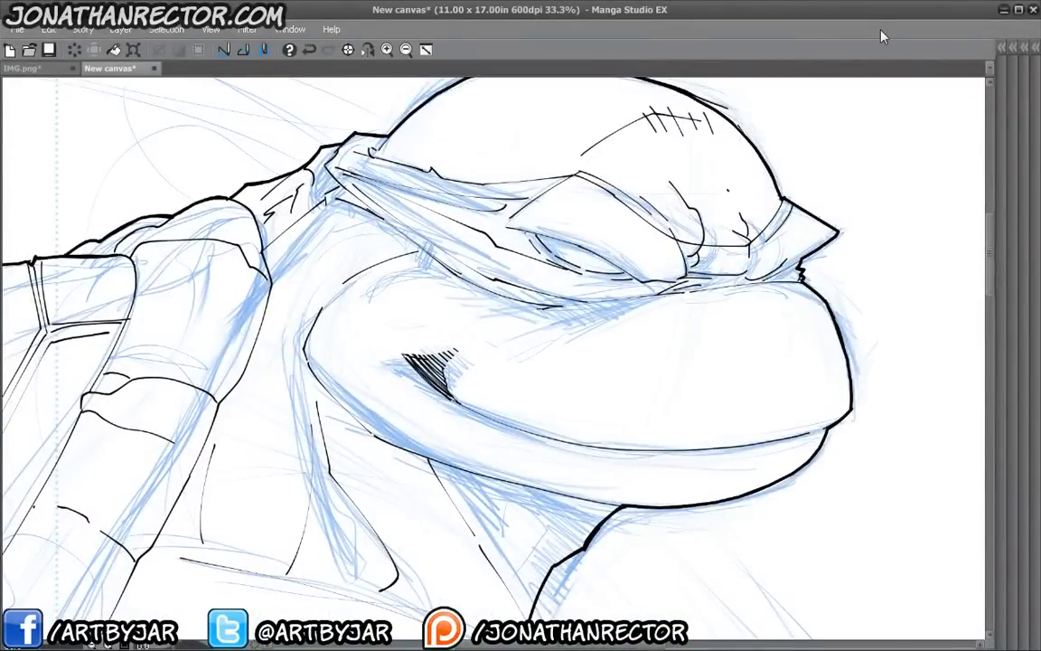
{"action": "key", "text": "ctrl+minus"}
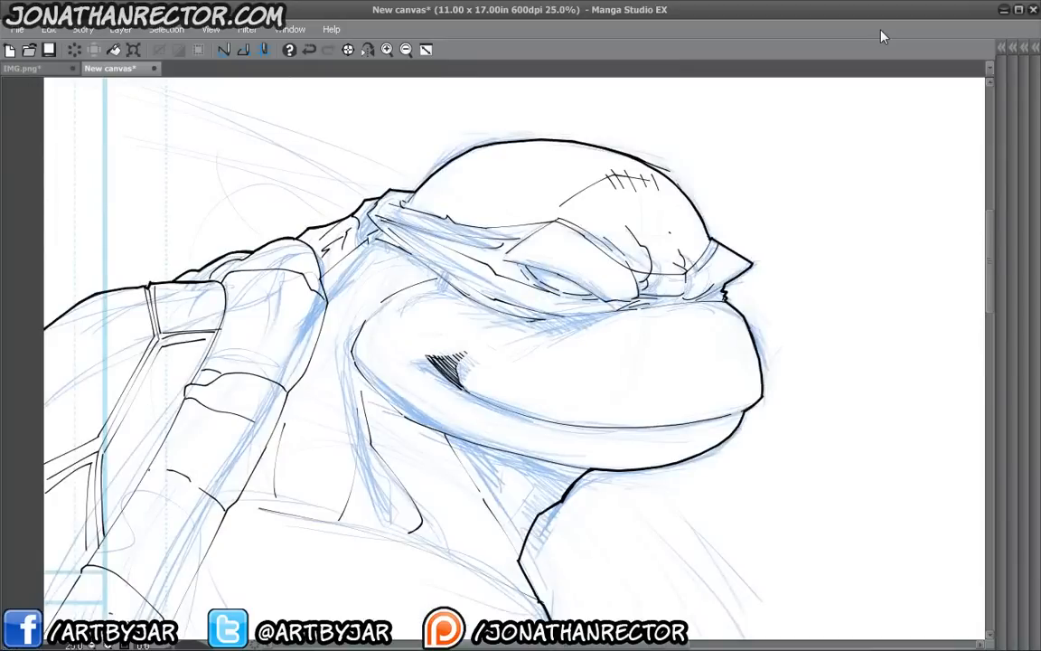
{"action": "left_click_drag", "start_coordinate": [395, 432], "coordinate": [400, 371]}
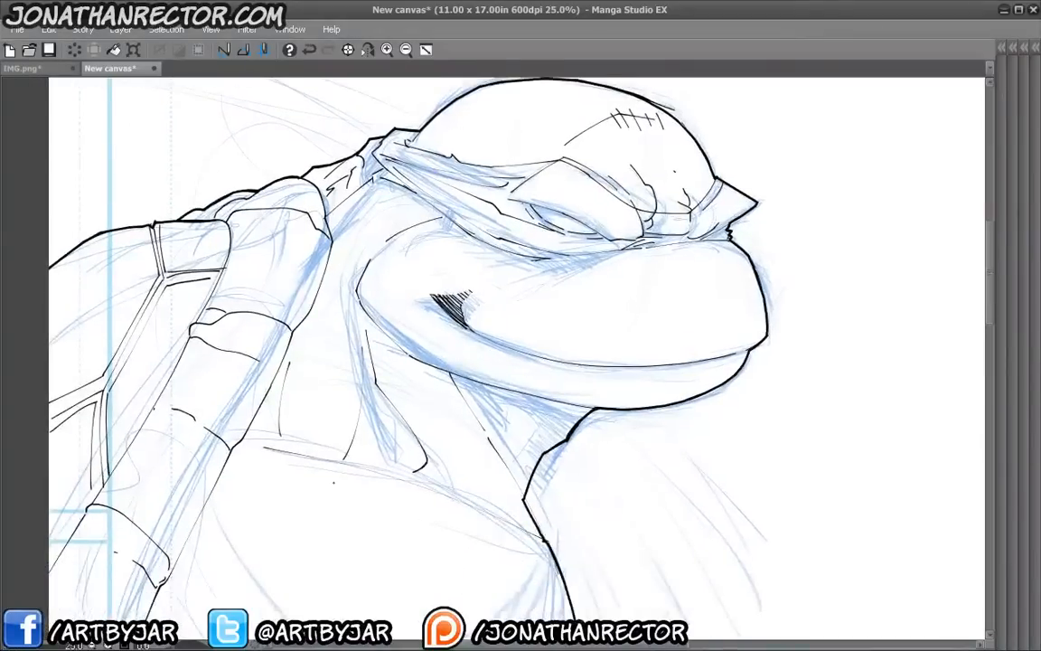
- Erase the stray thin line beyond the top of the head on Layer 2 with the Hard eraser at size 70
{"action": "key", "text": "Tab"}
{"action": "left_click_drag", "start_coordinate": [307, 411], "coordinate": [328, 540]}
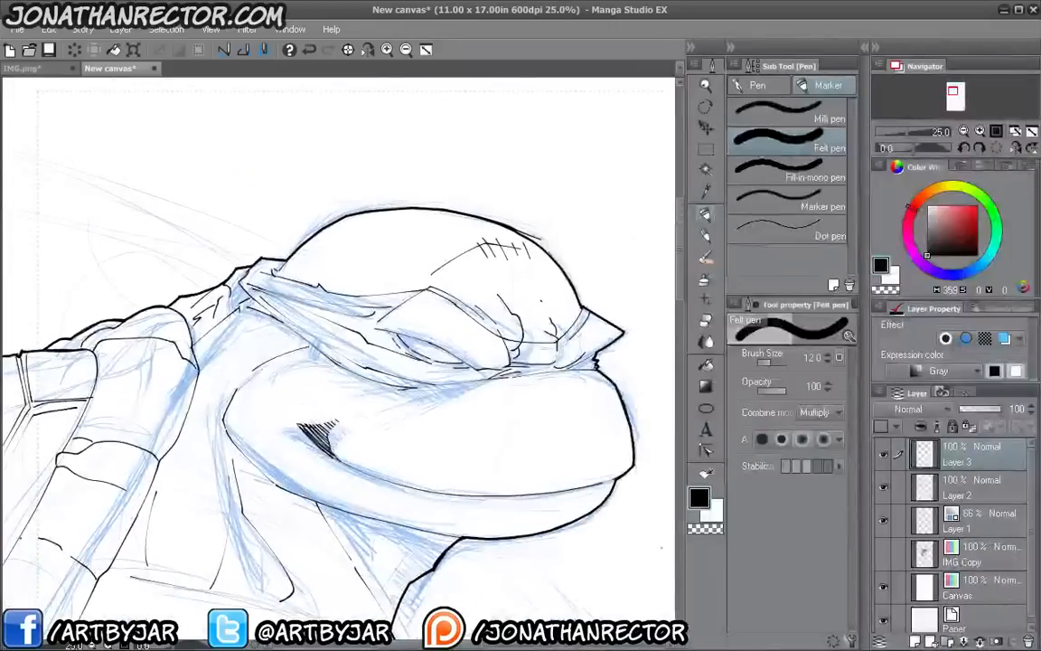
{"action": "left_click", "coordinate": [968, 491]}
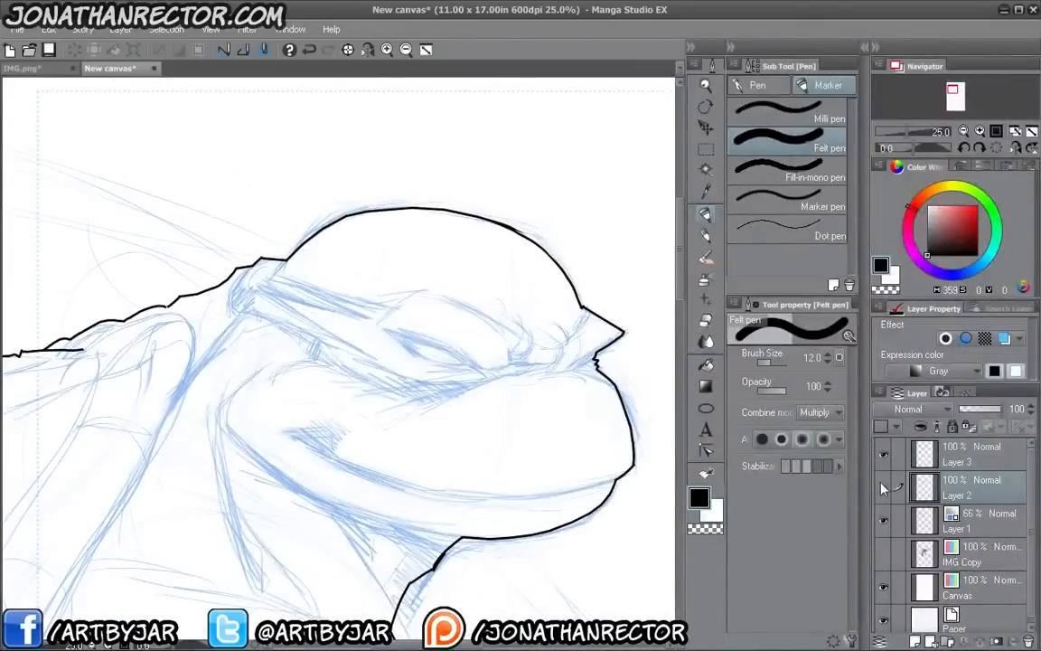
{"action": "left_click", "coordinate": [884, 488]}
{"action": "left_click_drag", "start_coordinate": [570, 398], "coordinate": [538, 463]}
{"action": "key", "text": "e"}
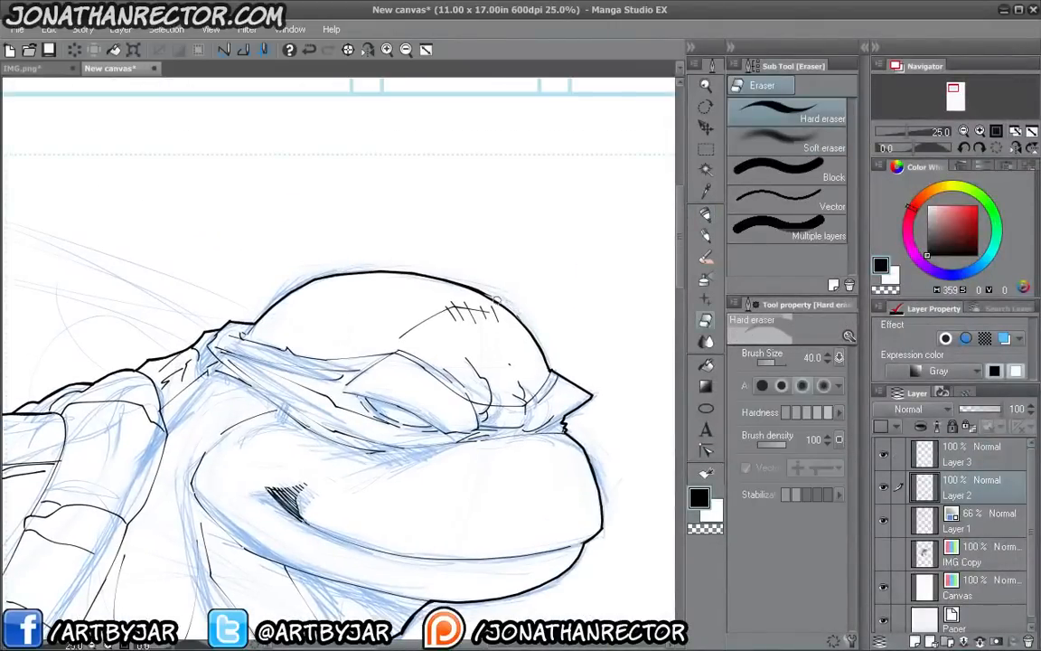
{"action": "key", "text": "bracketright"}
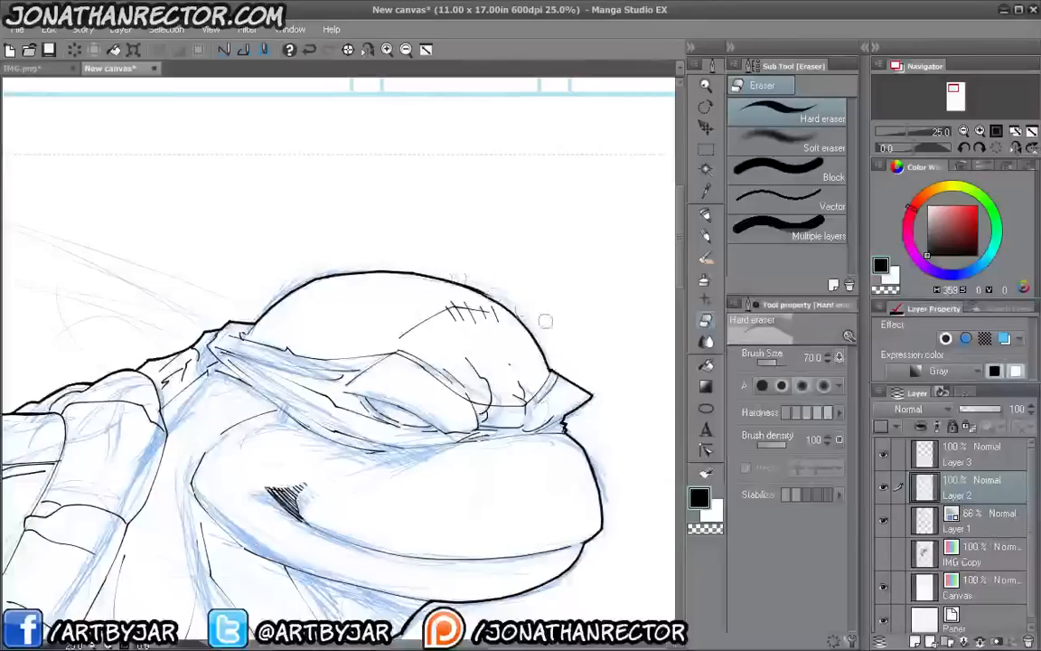
{"action": "left_click", "coordinate": [885, 488]}
{"action": "left_click", "coordinate": [884, 488]}
{"action": "left_click", "coordinate": [884, 454]}
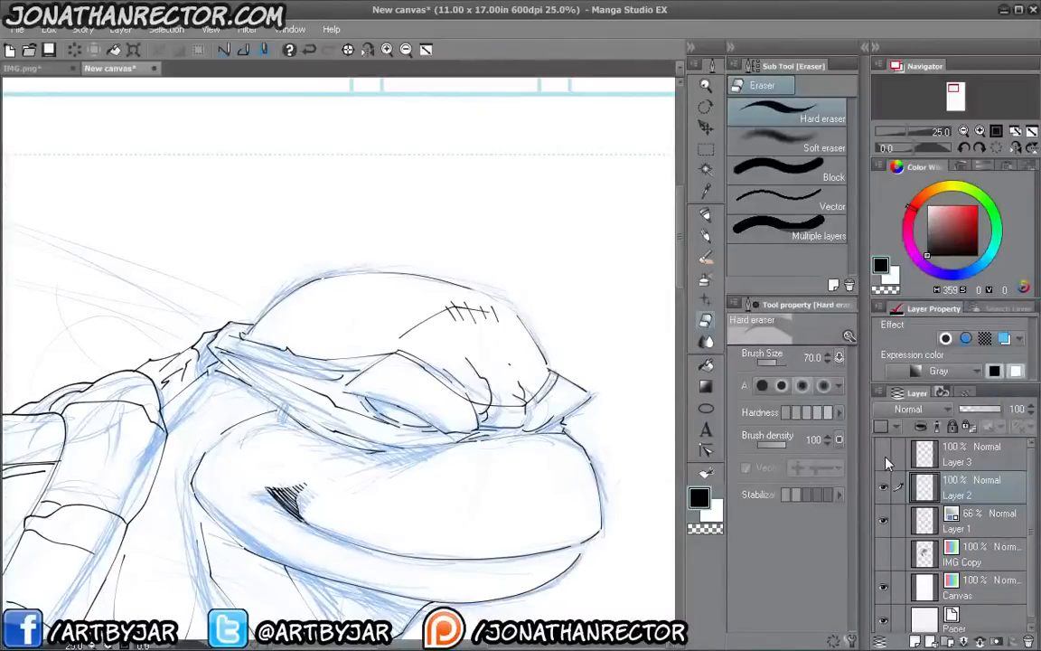
{"action": "left_click", "coordinate": [884, 455]}
- Smooth the bump in the thick head contour above the stitches on Layer 3 with the Hard eraser at size 30
{"action": "left_click", "coordinate": [949, 449]}
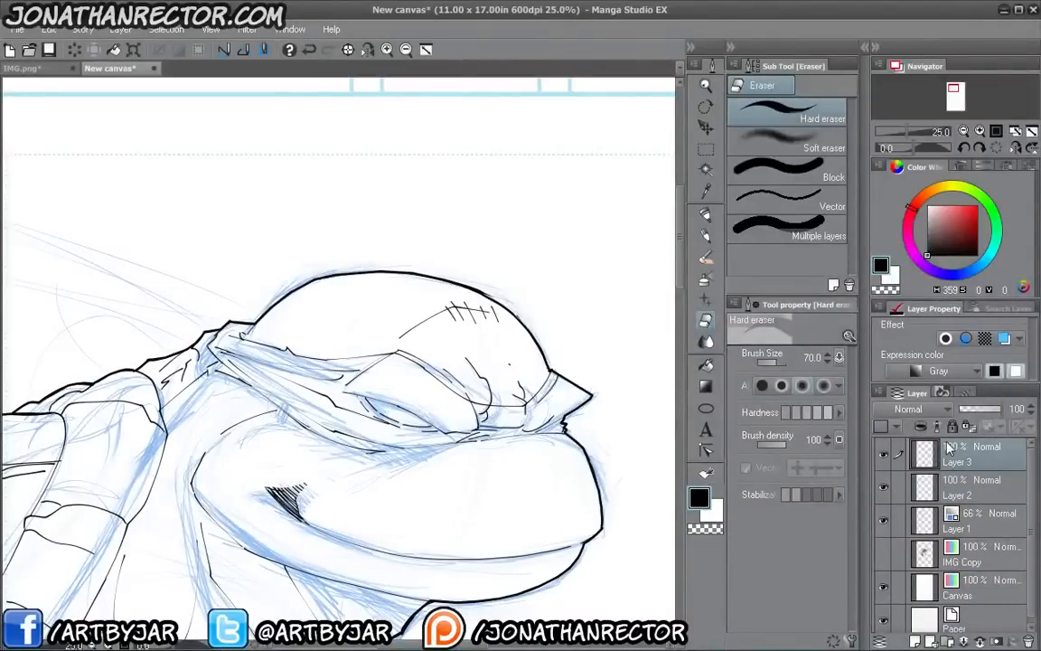
{"action": "key", "text": "ctrl+plus"}
{"action": "left_click_drag", "start_coordinate": [537, 345], "coordinate": [293, 507]}
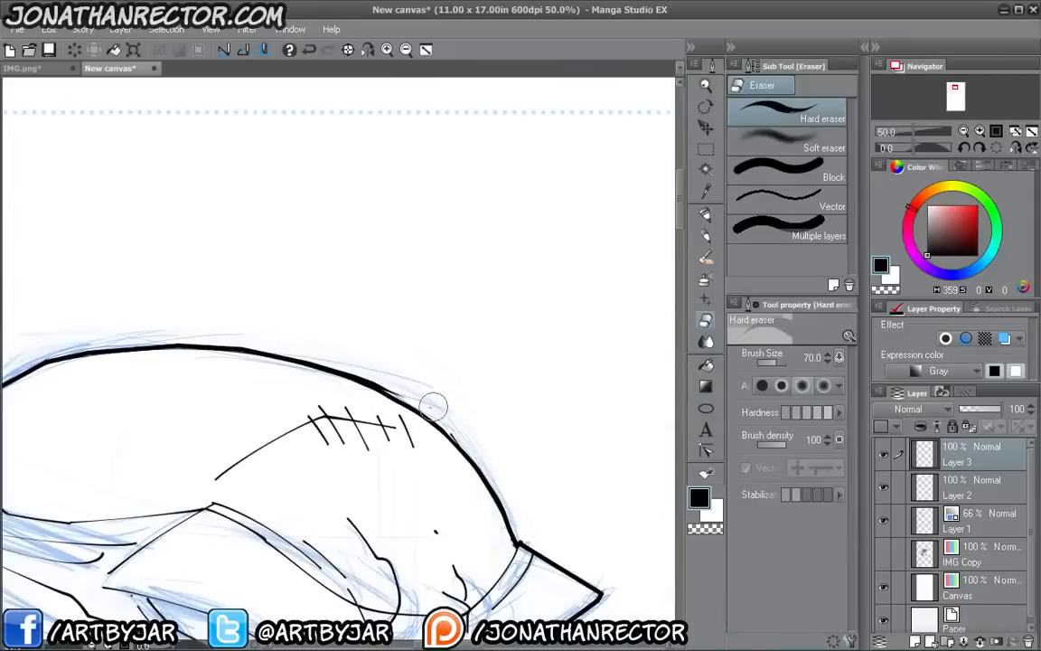
{"action": "key", "text": "bracketleft"}
{"action": "key", "text": "bracketleft"}
{"action": "key", "text": "bracketleft"}
{"action": "key", "text": "bracketleft"}
{"action": "mouse_move", "coordinate": [370, 376]}
{"action": "left_mouse_down"}
{"action": "mouse_move", "coordinate": [397, 397]}
{"action": "mouse_move", "coordinate": [323, 362]}
{"action": "left_mouse_up"}
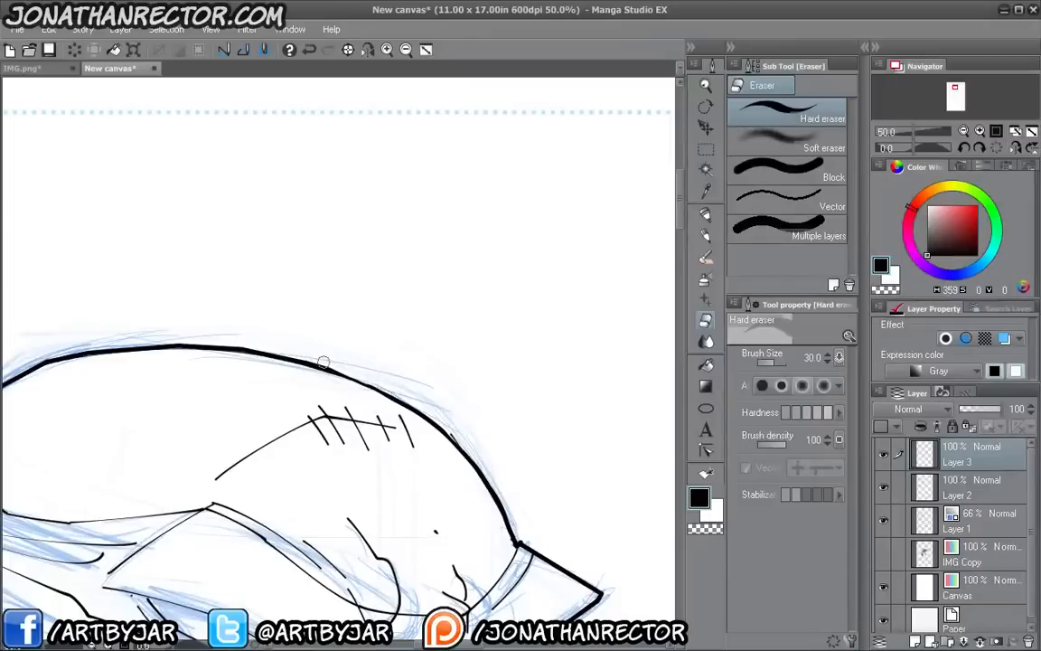
{"action": "left_click", "coordinate": [309, 49]}
{"action": "key", "text": "alt+bracketleft"}
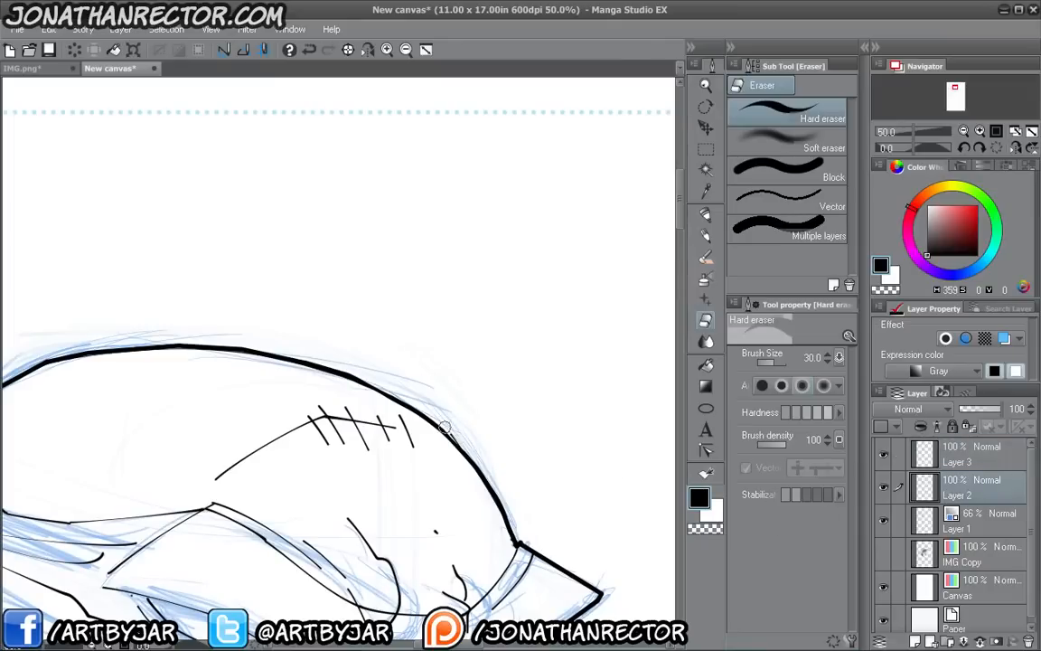
{"action": "key", "text": "alt+bracketright"}
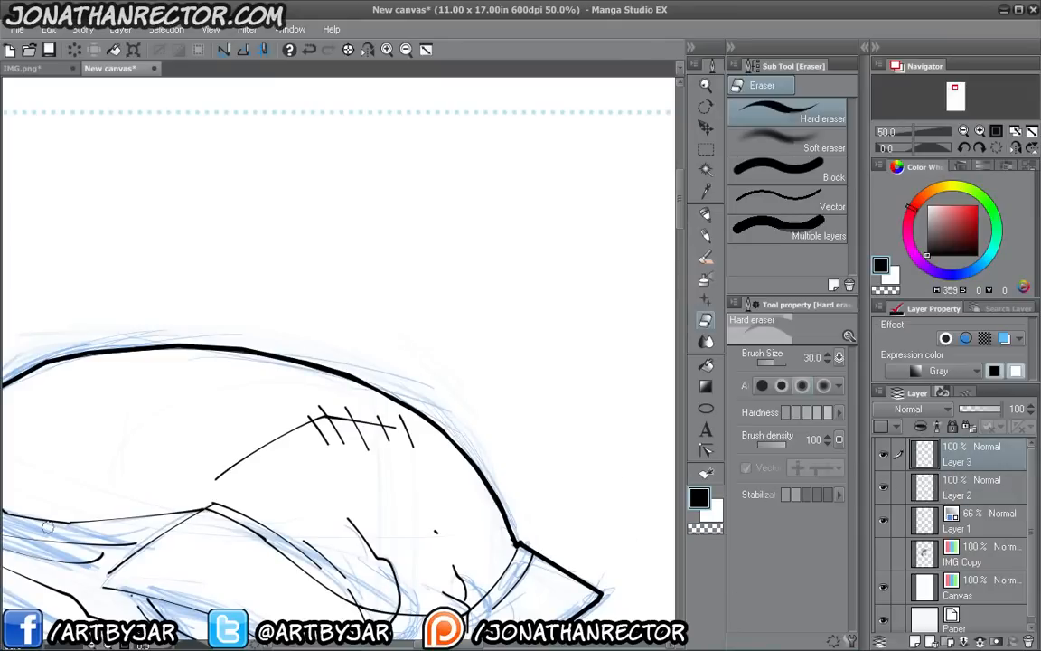
- Check the inks with the Layer 1 sketch hidden, add a new layer above Layer 3, and show the sketch again
{"action": "scroll", "coordinate": [47, 526], "scroll_direction": "down", "scroll_amount": 1}
{"action": "left_click_drag", "start_coordinate": [259, 496], "coordinate": [459, 241]}
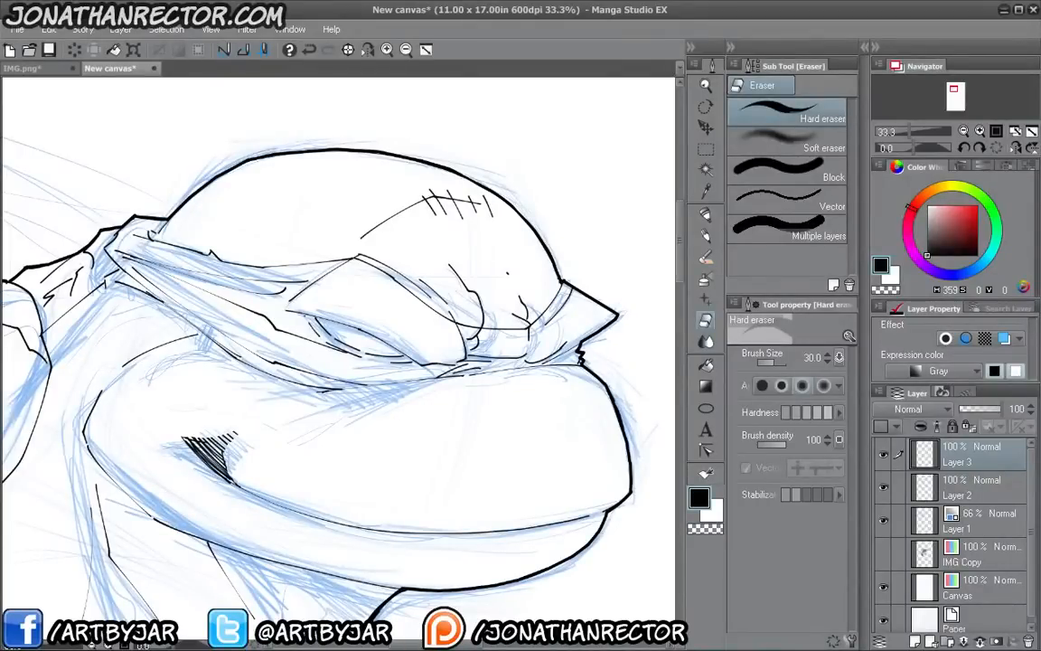
{"action": "scroll", "coordinate": [305, 305], "scroll_direction": "down", "scroll_amount": 3}
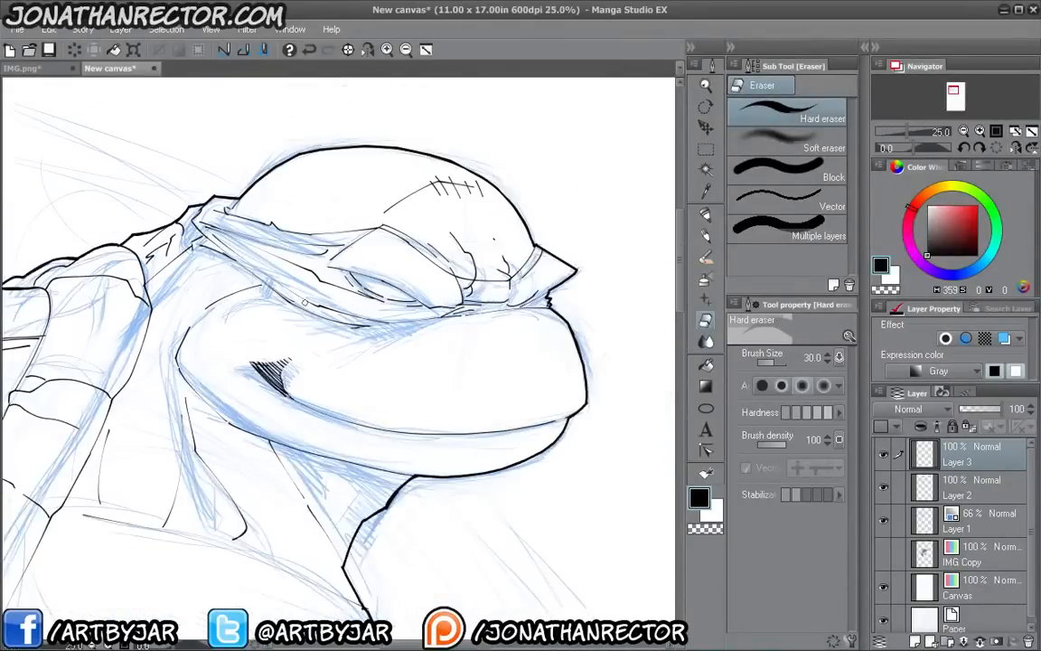
{"action": "left_click_drag", "start_coordinate": [305, 306], "coordinate": [377, 361]}
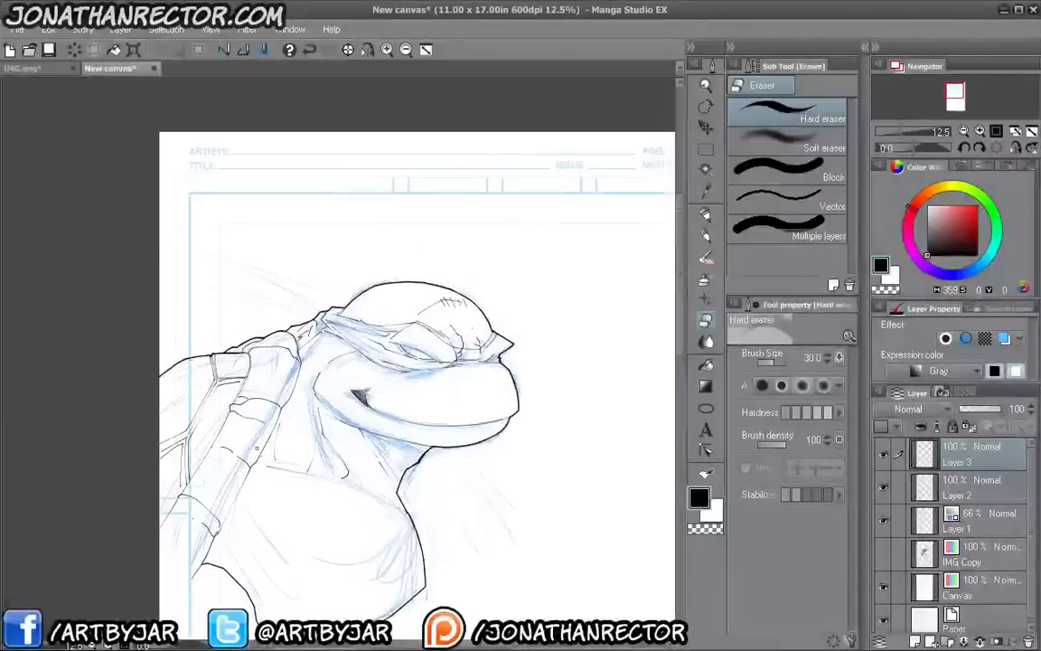
{"action": "left_click", "coordinate": [883, 520]}
{"action": "scroll", "coordinate": [315, 486], "scroll_direction": "up", "scroll_amount": 2}
{"action": "mouse_move", "coordinate": [361, 588]}
{"action": "left_mouse_down"}
{"action": "mouse_move", "coordinate": [163, 529]}
{"action": "mouse_move", "coordinate": [135, 563]}
{"action": "mouse_move", "coordinate": [199, 549]}
{"action": "mouse_move", "coordinate": [383, 569]}
{"action": "mouse_move", "coordinate": [193, 512]}
{"action": "mouse_move", "coordinate": [278, 554]}
{"action": "left_mouse_up"}
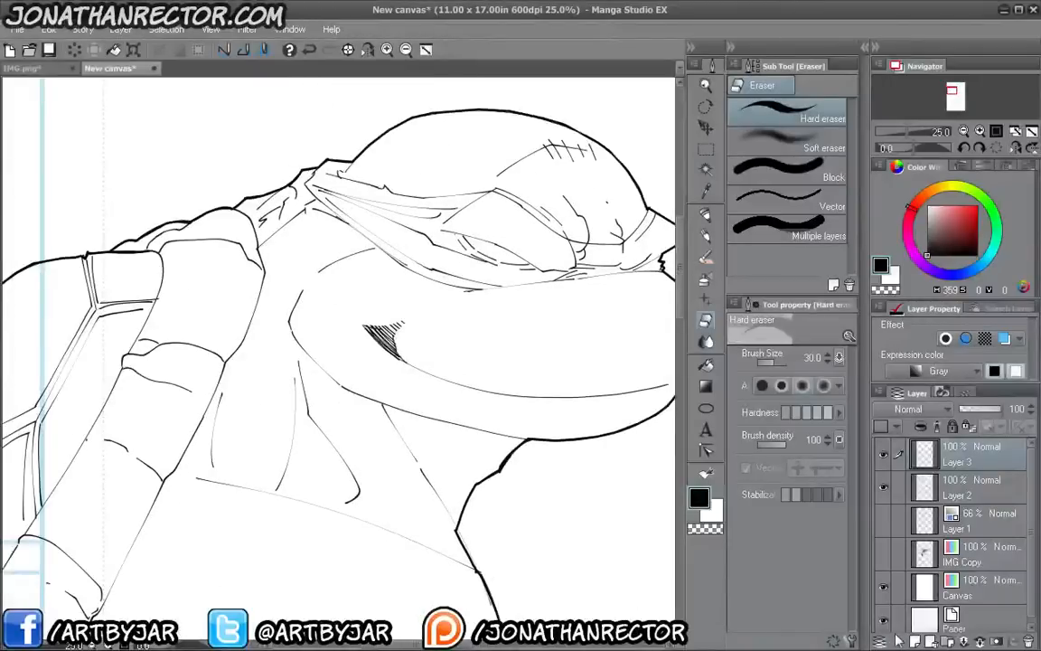
{"action": "left_click", "coordinate": [915, 640]}
{"action": "left_click", "coordinate": [883, 556]}
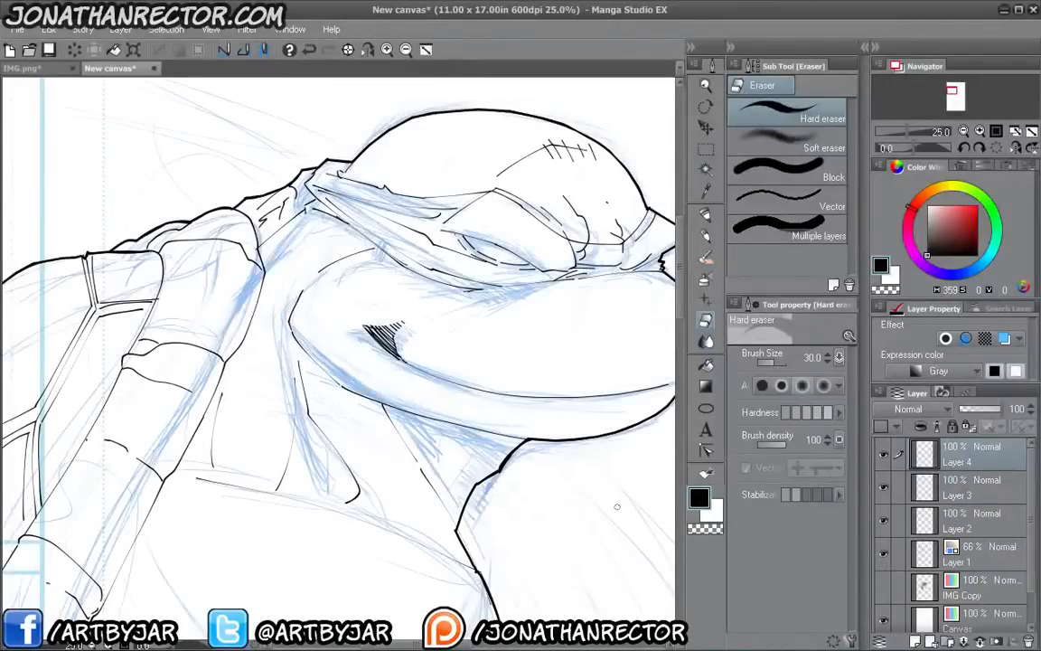
- Test the Textured pen and the For effect lines pen with sample strokes in the blank area beside the head
{"action": "left_click_drag", "start_coordinate": [379, 358], "coordinate": [332, 431]}
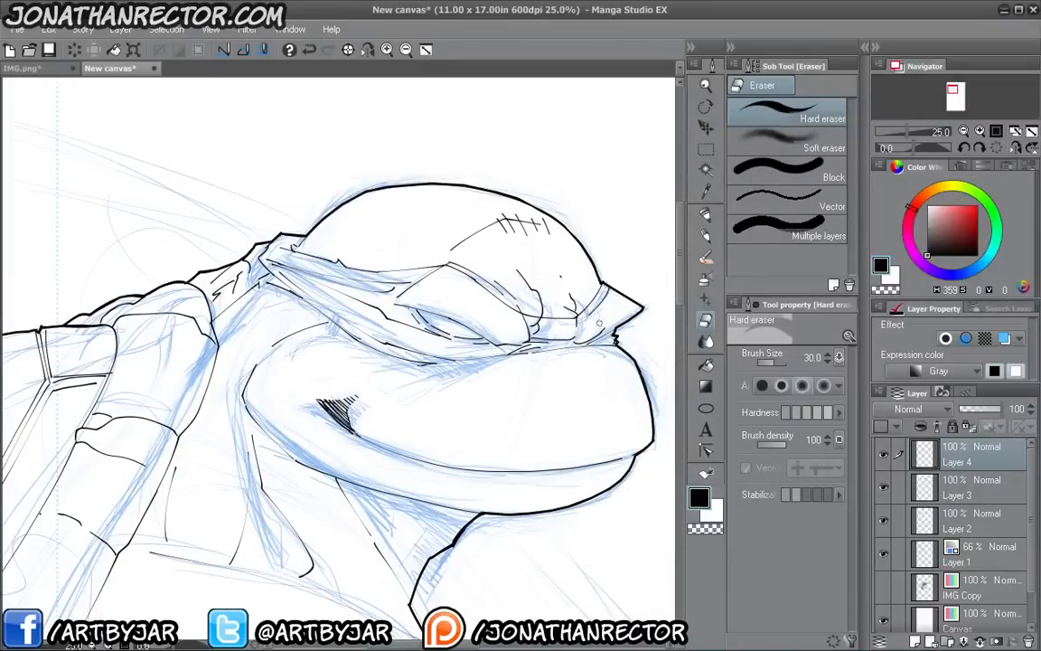
{"action": "left_click", "coordinate": [706, 214]}
{"action": "left_click", "coordinate": [753, 85]}
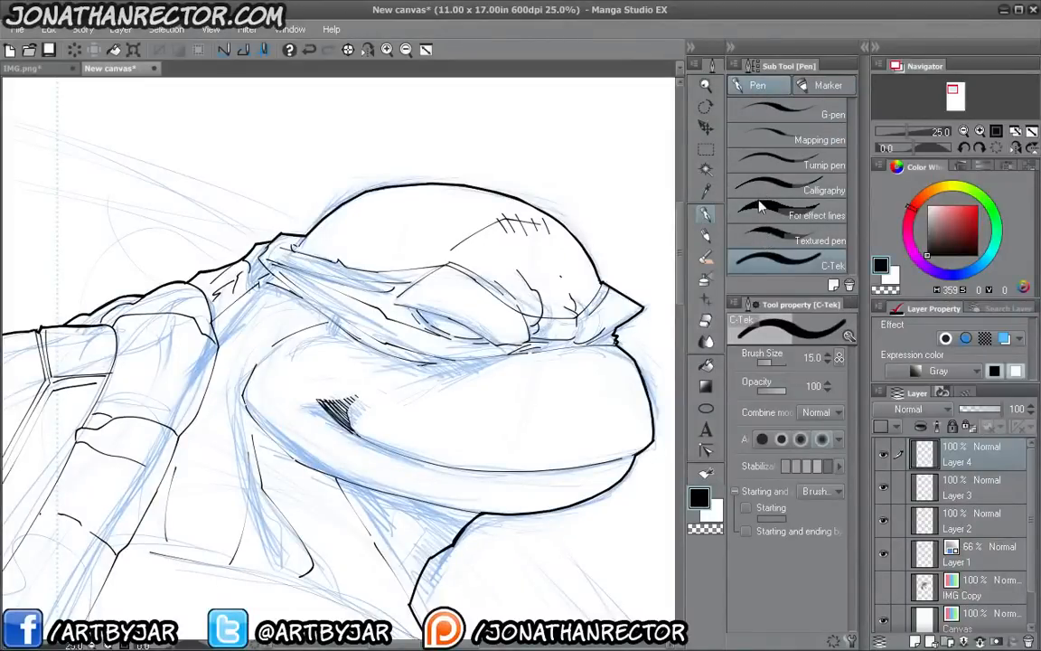
{"action": "left_click", "coordinate": [764, 239]}
{"action": "left_click_drag", "start_coordinate": [362, 362], "coordinate": [109, 422]}
{"action": "mouse_move", "coordinate": [463, 312]}
{"action": "left_mouse_down"}
{"action": "mouse_move", "coordinate": [565, 361]}
{"action": "mouse_move", "coordinate": [542, 393]}
{"action": "left_mouse_up"}
{"action": "left_click", "coordinate": [764, 216]}
{"action": "mouse_move", "coordinate": [490, 233]}
{"action": "left_mouse_down"}
{"action": "mouse_move", "coordinate": [601, 279]}
{"action": "mouse_move", "coordinate": [587, 323]}
{"action": "left_mouse_up"}
{"action": "left_click_drag", "start_coordinate": [597, 275], "coordinate": [472, 244]}
- Examine the sample pen strokes up close and erase them with the Hard eraser at size 80
{"action": "key", "text": "e"}
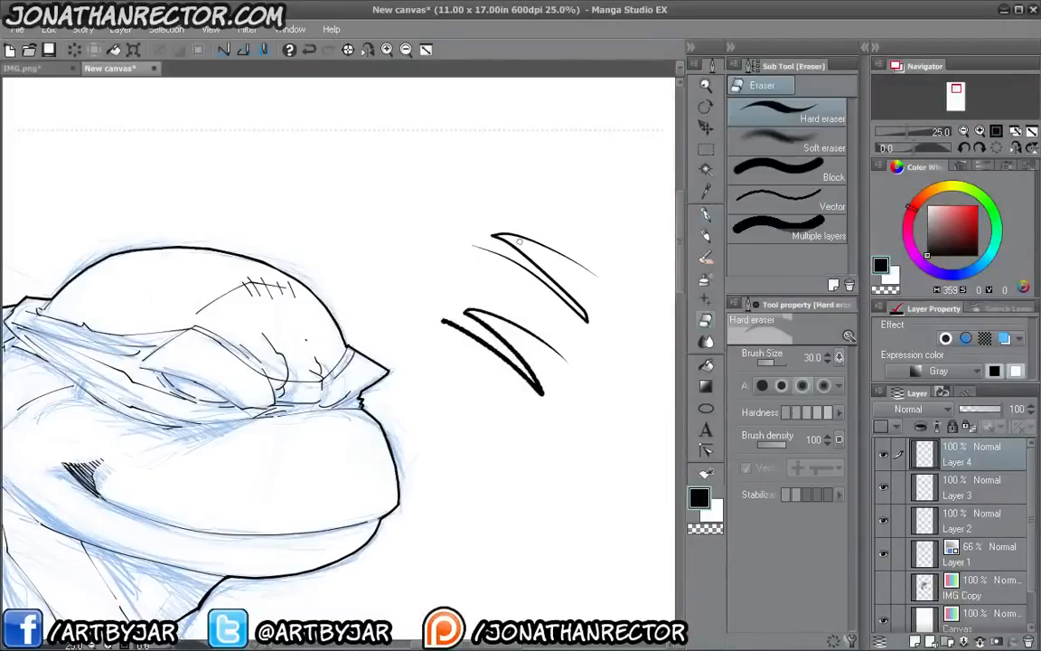
{"action": "scroll", "coordinate": [306, 269], "scroll_direction": "up", "scroll_amount": 2}
{"action": "scroll", "coordinate": [305, 269], "scroll_direction": "up", "scroll_amount": 1}
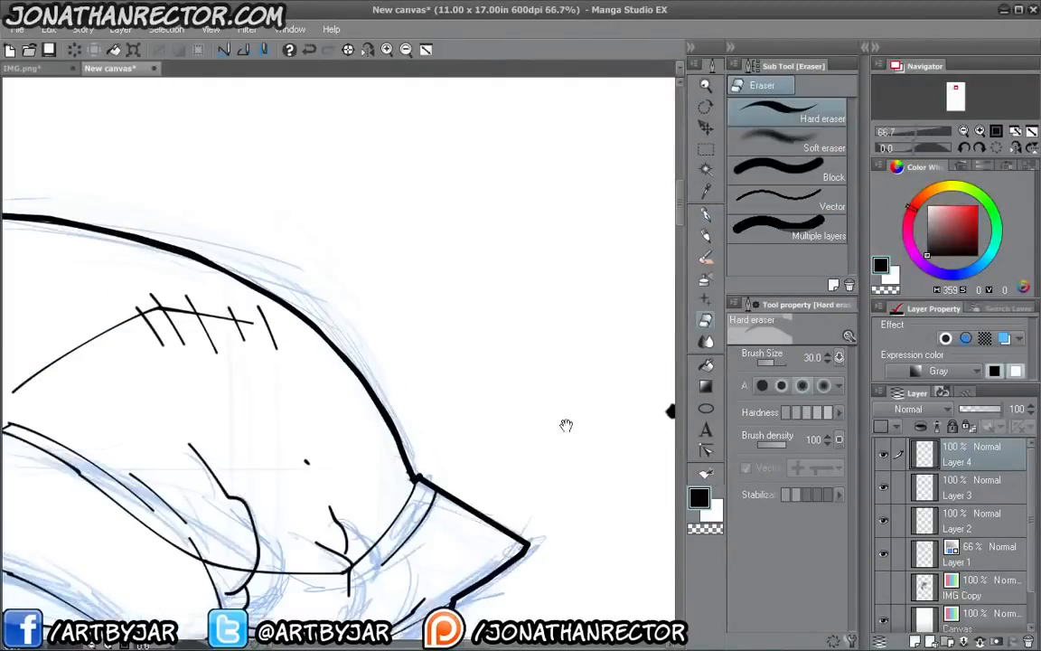
{"action": "left_click_drag", "start_coordinate": [565, 425], "coordinate": [274, 395]}
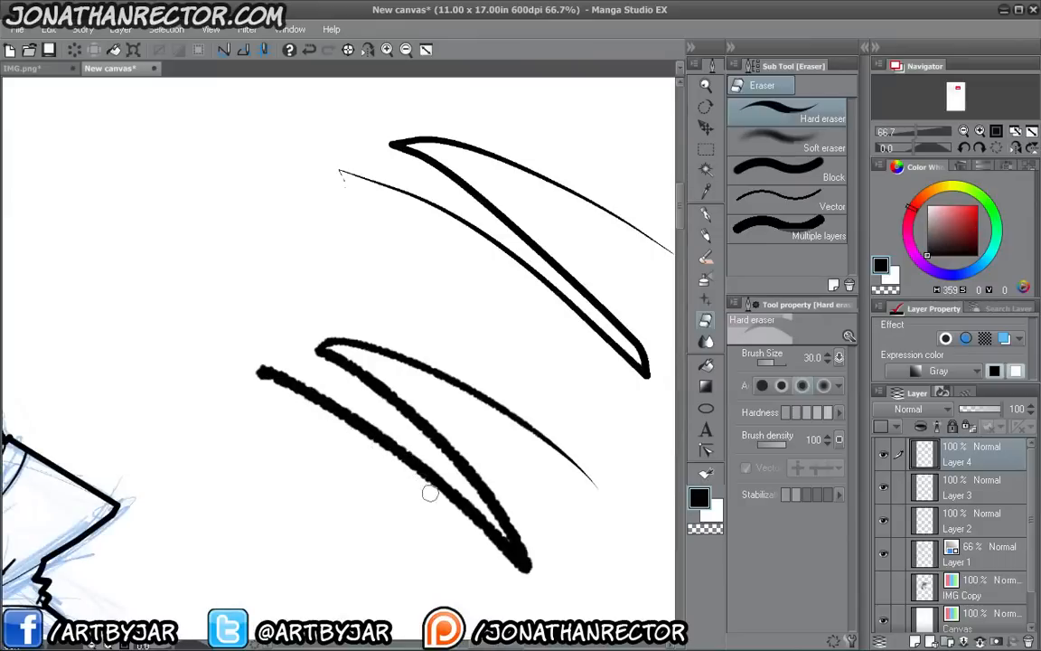
{"action": "scroll", "coordinate": [240, 375], "scroll_direction": "down", "scroll_amount": 2}
{"action": "mouse_move", "coordinate": [240, 375]}
{"action": "left_mouse_down"}
{"action": "mouse_move", "coordinate": [392, 445]}
{"action": "mouse_move", "coordinate": [371, 376]}
{"action": "mouse_move", "coordinate": [409, 401]}
{"action": "mouse_move", "coordinate": [483, 486]}
{"action": "mouse_move", "coordinate": [512, 496]}
{"action": "mouse_move", "coordinate": [378, 339]}
{"action": "mouse_move", "coordinate": [418, 353]}
{"action": "mouse_move", "coordinate": [566, 467]}
{"action": "mouse_move", "coordinate": [576, 457]}
{"action": "mouse_move", "coordinate": [495, 312]}
{"action": "mouse_move", "coordinate": [512, 297]}
{"action": "mouse_move", "coordinate": [474, 273]}
{"action": "left_mouse_up"}
{"action": "key", "text": "bracketright"}
{"action": "key", "text": "bracketright"}
{"action": "key", "text": "bracketright"}
{"action": "key", "text": "bracketright"}
{"action": "key", "text": "bracketright"}
{"action": "key", "text": "bracketright"}
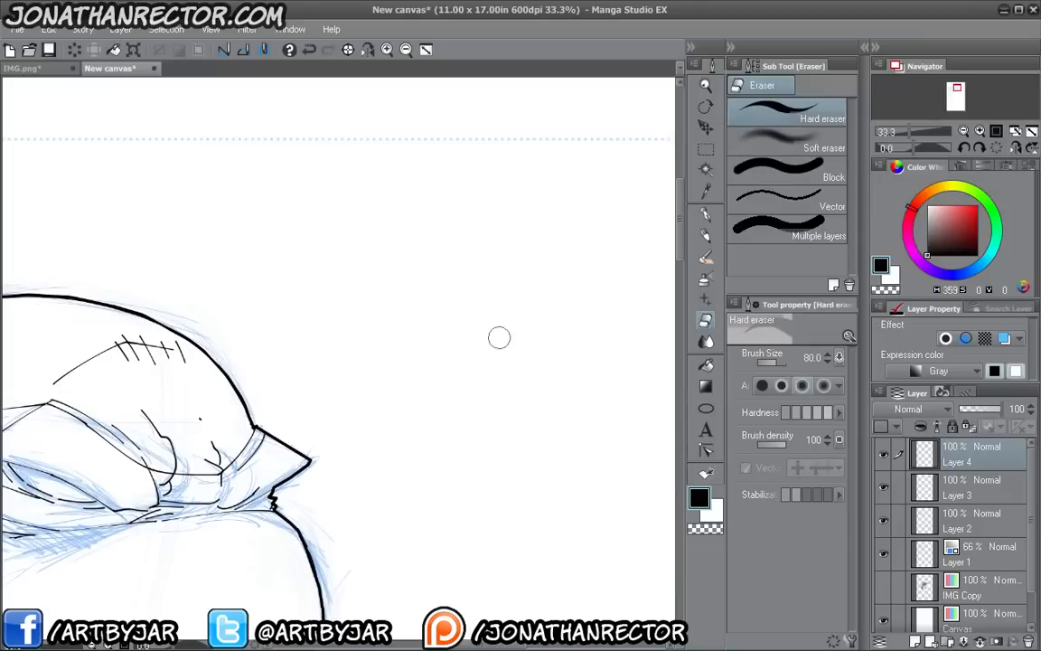
- Switch to the Textured pen at size 30 and frame the masked eye for inking
{"action": "key", "text": "p"}
{"action": "left_click", "coordinate": [706, 215]}
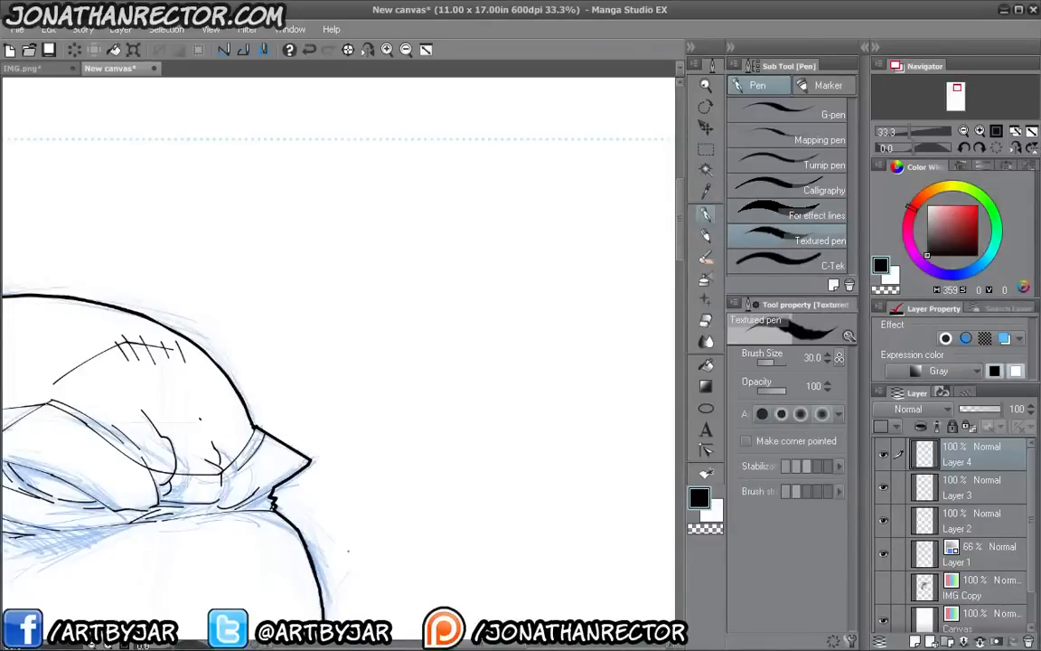
{"action": "left_click_drag", "start_coordinate": [328, 438], "coordinate": [540, 330]}
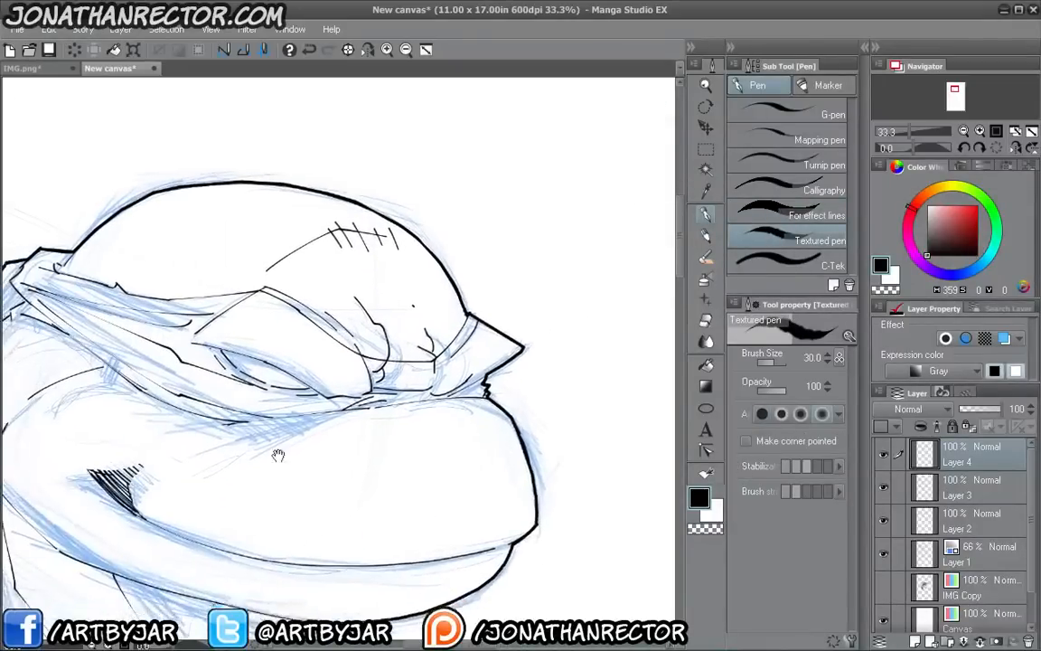
{"action": "left_click_drag", "start_coordinate": [278, 455], "coordinate": [351, 343]}
{"action": "key", "text": "Tab"}
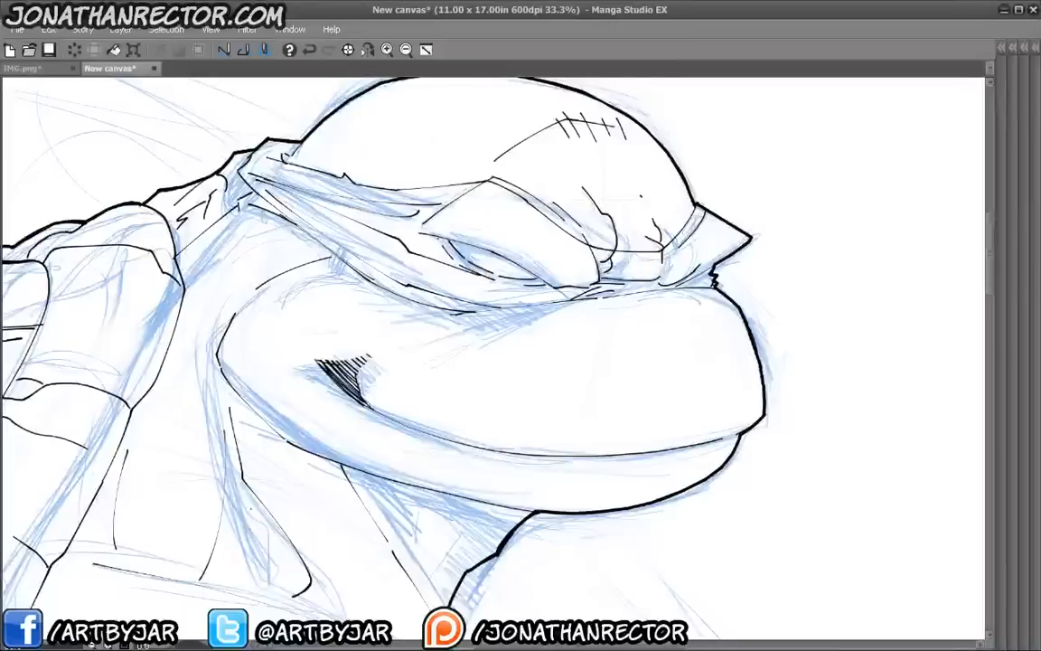
{"action": "left_click_drag", "start_coordinate": [266, 398], "coordinate": [197, 443]}
{"action": "scroll", "coordinate": [85, 369], "scroll_direction": "up", "scroll_amount": 1}
{"action": "left_click_drag", "start_coordinate": [487, 396], "coordinate": [227, 471]}
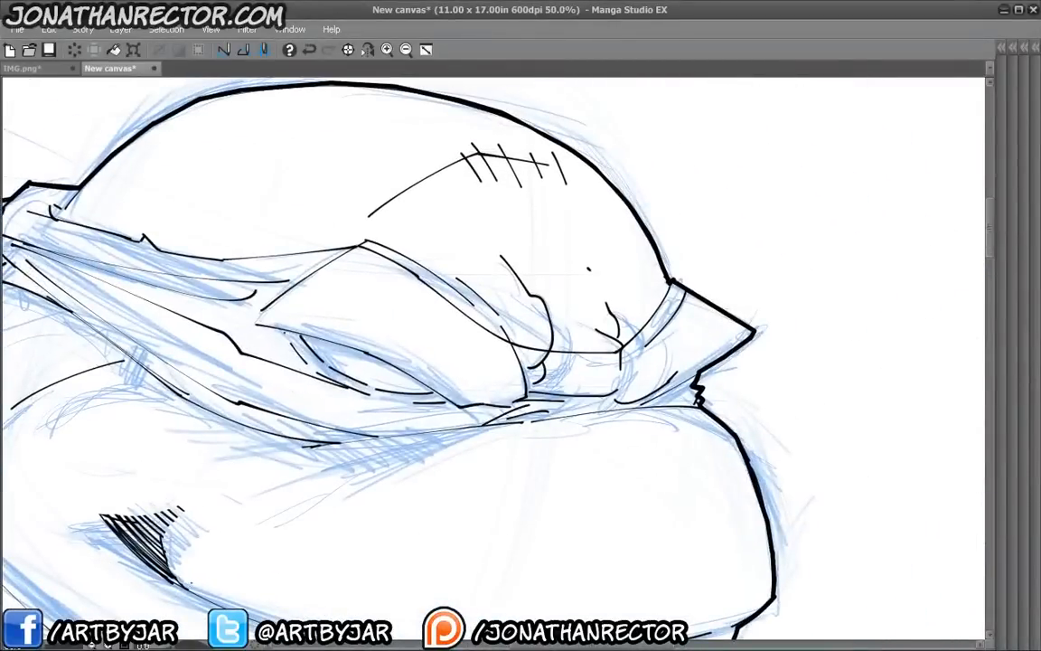
{"action": "left_click_drag", "start_coordinate": [230, 367], "coordinate": [338, 340]}
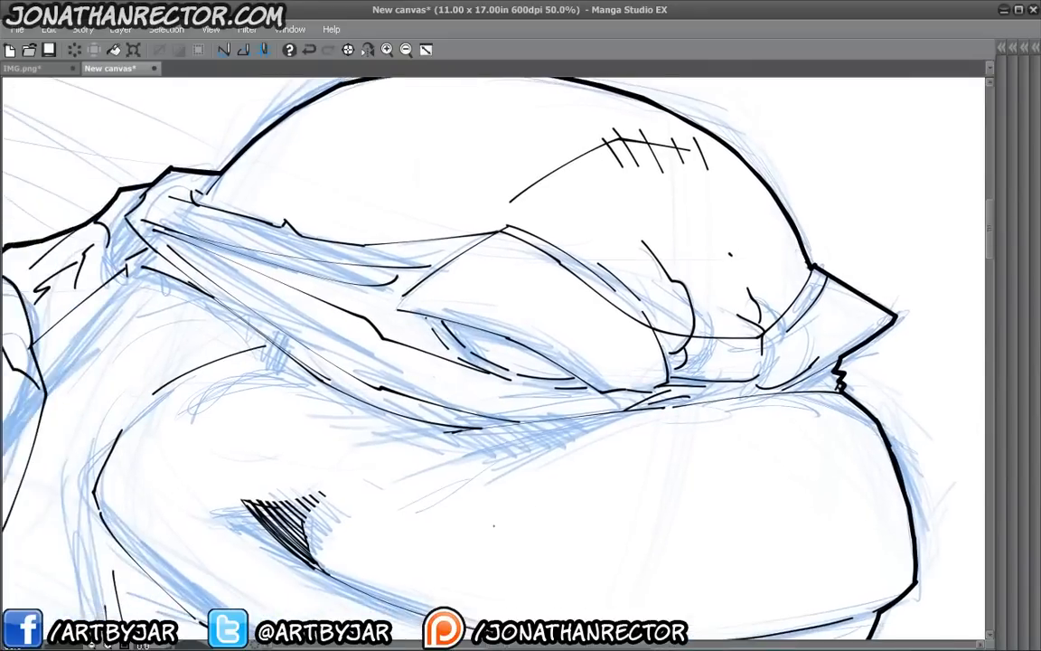
{"action": "left_click_drag", "start_coordinate": [268, 430], "coordinate": [295, 380]}
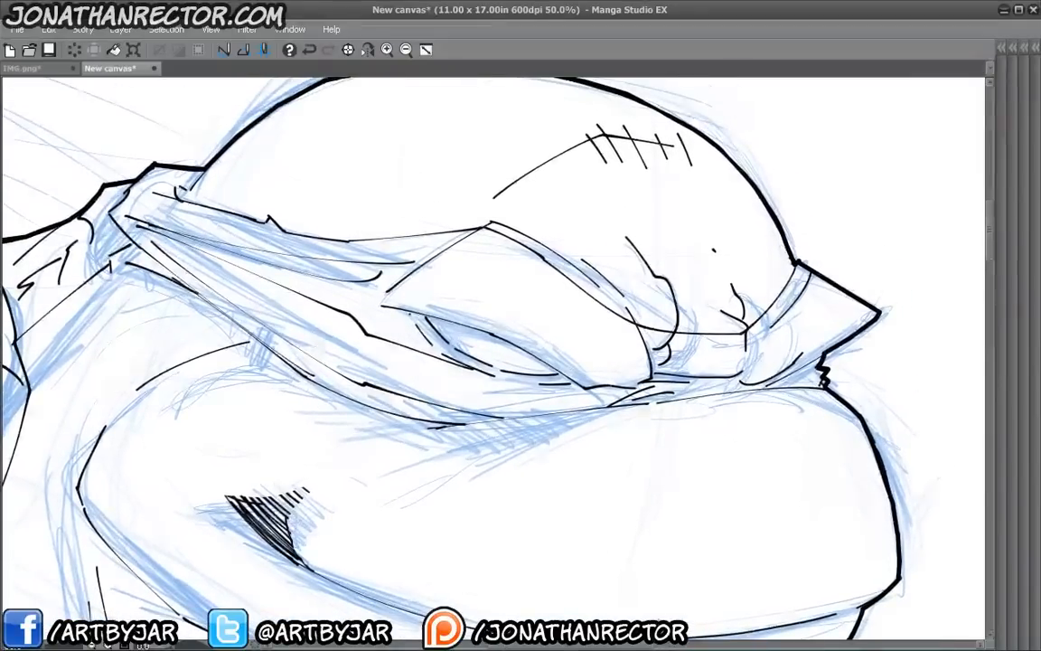
- Lower the opacity of the Layer 1 sketch to 26%
{"action": "key", "text": "Tab"}
{"action": "left_click", "coordinate": [975, 547]}
{"action": "left_click", "coordinate": [874, 369]}
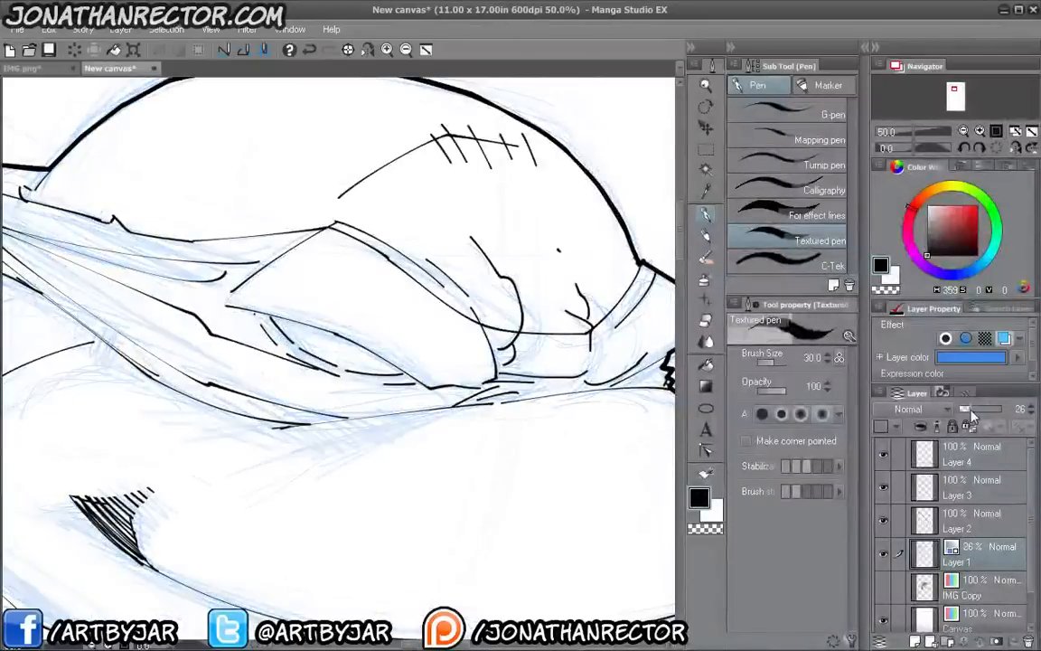
{"action": "key", "text": "Tab"}
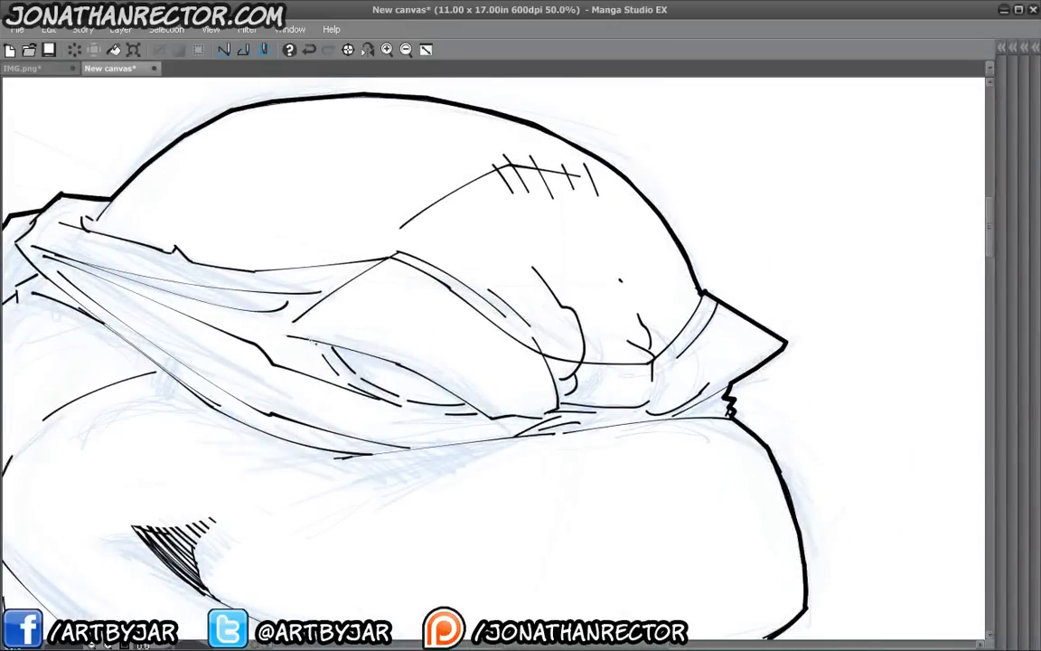
- Ink heavy black lines along the eye's upper lid, lower rim and both corners with the Textured pen
{"action": "mouse_move", "coordinate": [276, 308]}
{"action": "left_mouse_down"}
{"action": "mouse_move", "coordinate": [378, 337]}
{"action": "mouse_move", "coordinate": [470, 404]}
{"action": "mouse_move", "coordinate": [547, 423]}
{"action": "mouse_move", "coordinate": [532, 385]}
{"action": "left_mouse_up"}
{"action": "left_click_drag", "start_coordinate": [325, 334], "coordinate": [413, 352]}
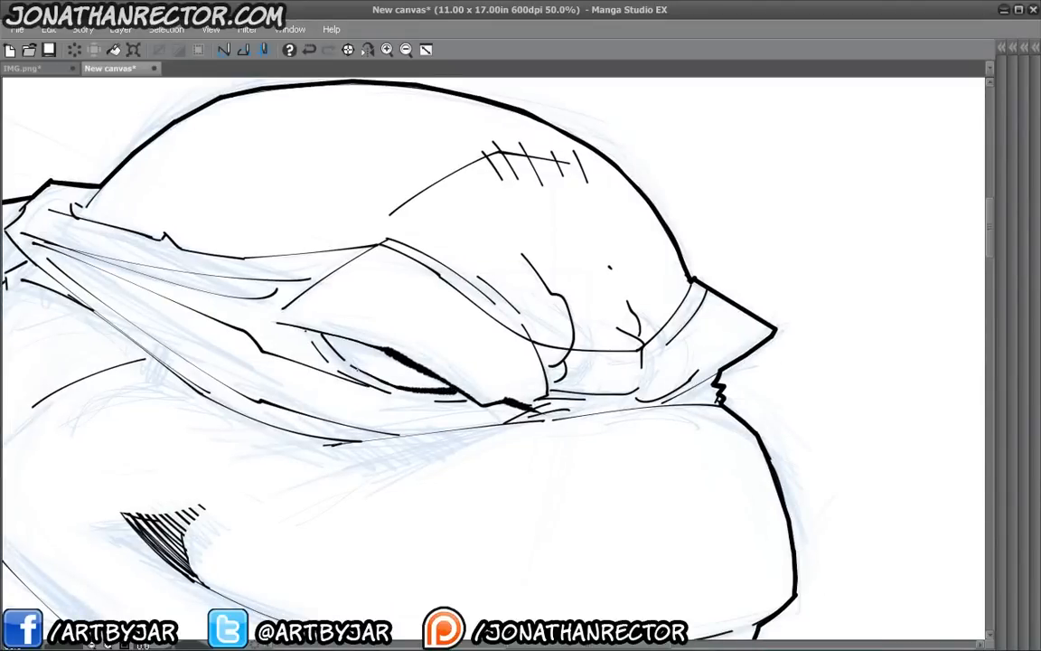
{"action": "left_click_drag", "start_coordinate": [346, 360], "coordinate": [324, 334]}
{"action": "scroll", "coordinate": [90, 213], "scroll_direction": "down", "scroll_amount": 3}
{"action": "scroll", "coordinate": [289, 325], "scroll_direction": "up", "scroll_amount": 3}
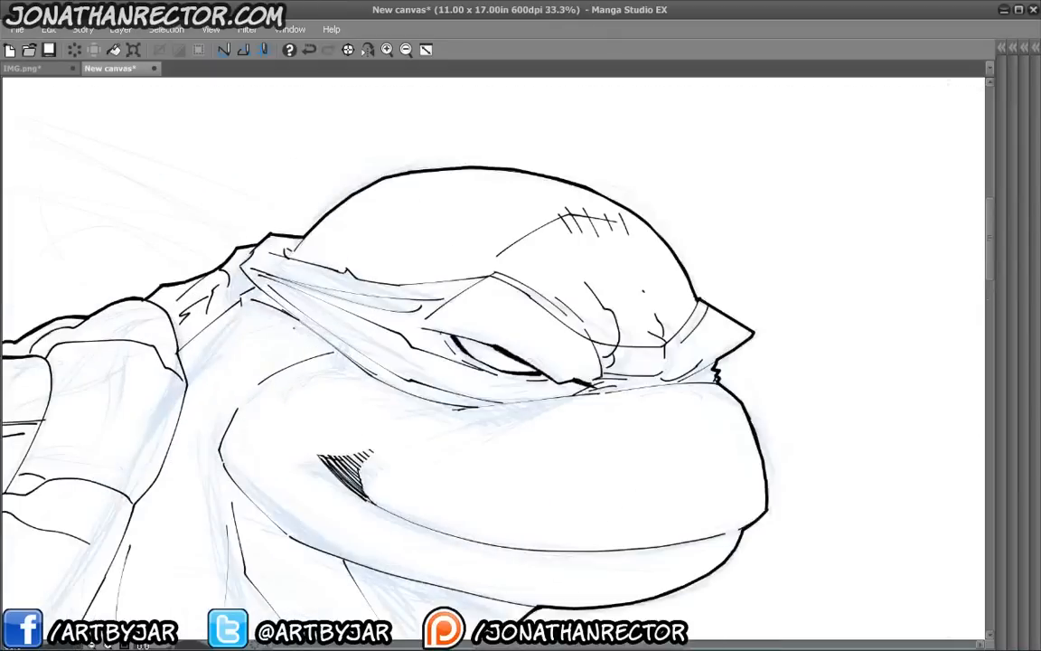
- Erase the heavy Textured pen lines around the masked eye with the Hard eraser
{"action": "left_click_drag", "start_coordinate": [264, 296], "coordinate": [185, 304]}
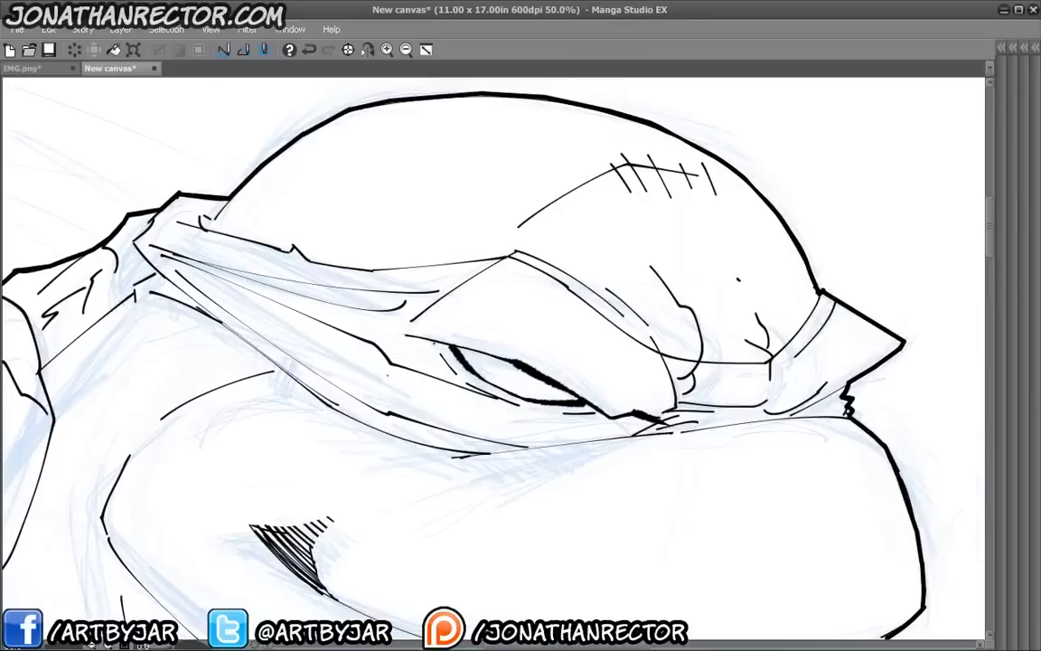
{"action": "mouse_move", "coordinate": [386, 298]}
{"action": "left_mouse_down"}
{"action": "mouse_move", "coordinate": [458, 342]}
{"action": "mouse_move", "coordinate": [583, 380]}
{"action": "left_mouse_up"}
{"action": "key", "text": "Tab"}
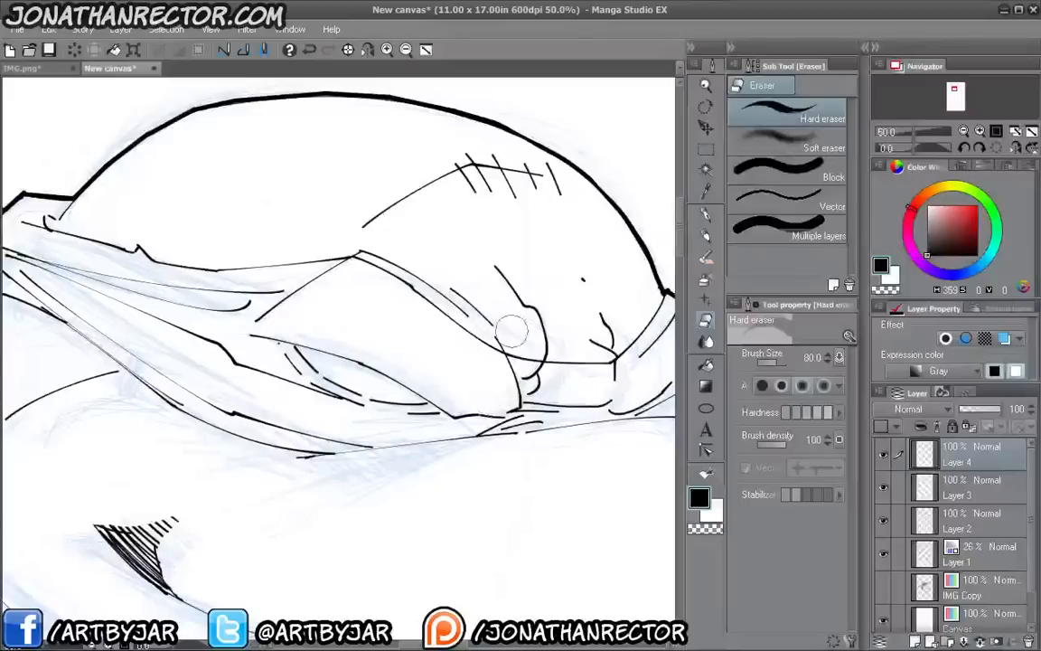
- Switch to the Mapping pen at size 30, test two strokes beside the head and erase them
{"action": "left_click", "coordinate": [706, 214]}
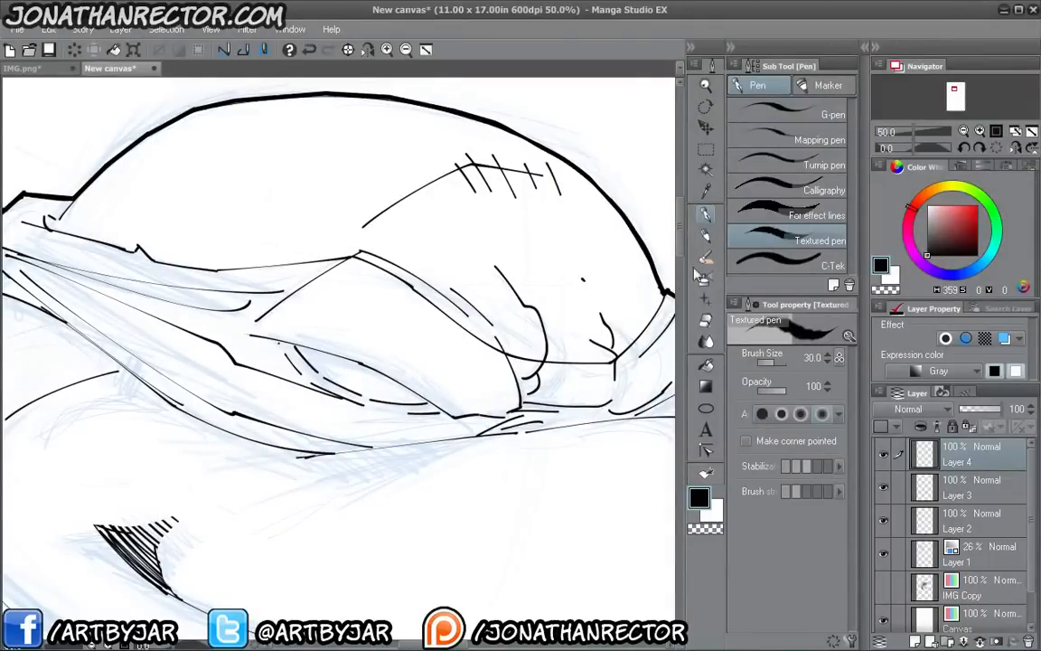
{"action": "left_click", "coordinate": [770, 141]}
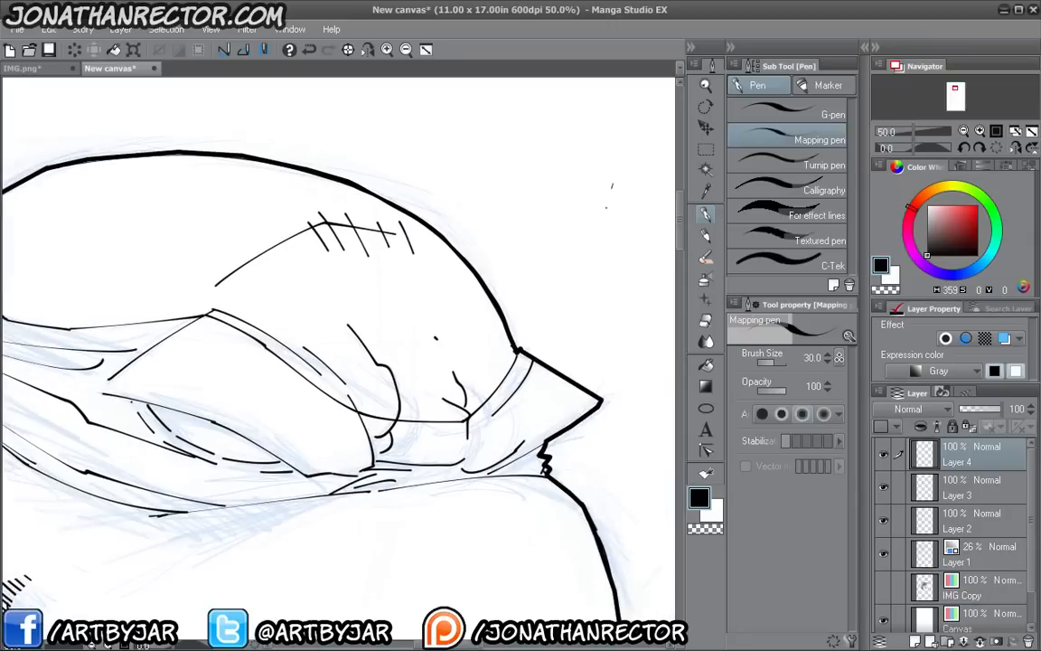
{"action": "left_click_drag", "start_coordinate": [613, 183], "coordinate": [541, 291]}
{"action": "left_click_drag", "start_coordinate": [560, 185], "coordinate": [504, 281]}
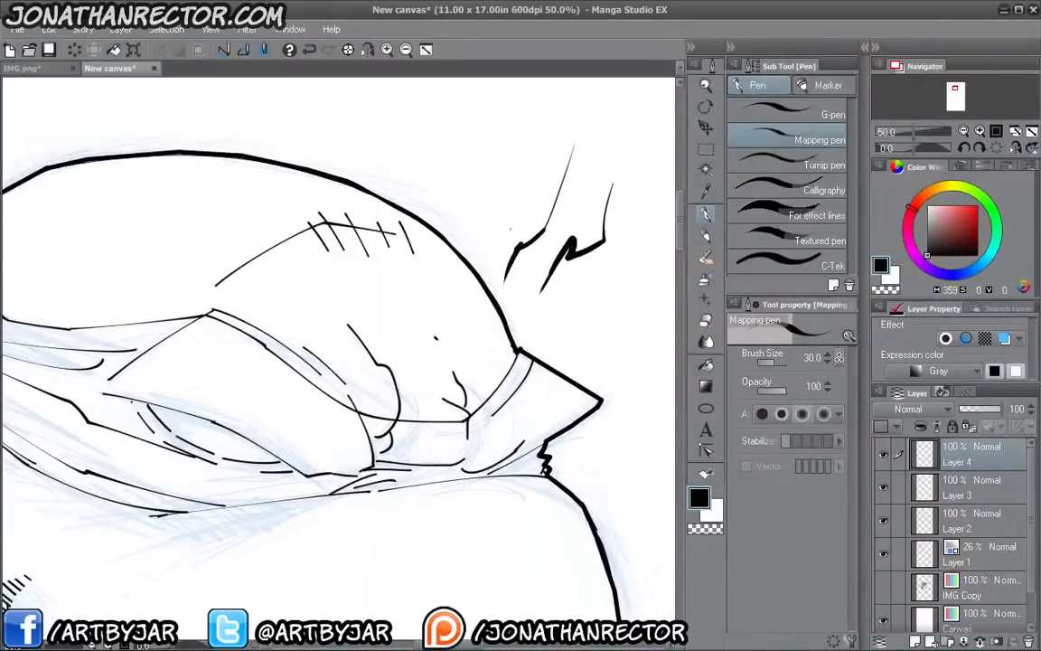
{"action": "key", "text": "e"}
{"action": "mouse_move", "coordinate": [587, 162]}
{"action": "left_mouse_down"}
{"action": "mouse_move", "coordinate": [591, 225]}
{"action": "mouse_move", "coordinate": [530, 182]}
{"action": "mouse_move", "coordinate": [461, 271]}
{"action": "left_mouse_up"}
{"action": "key", "text": "p"}
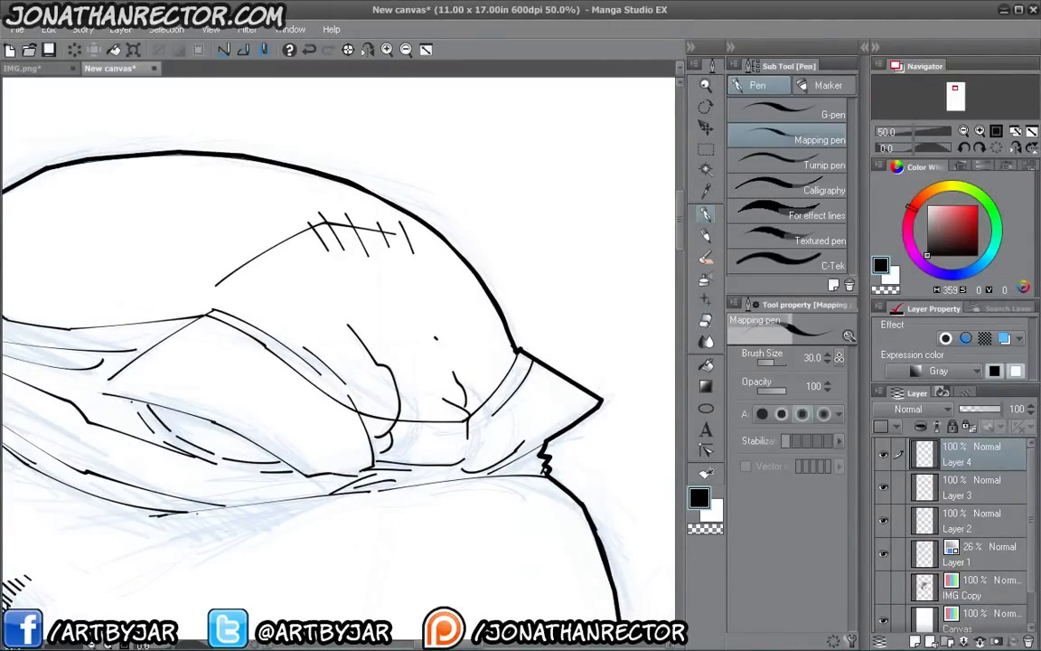
- Ink heavier lines along the eye's upper lid and around the front corner of the brow
{"action": "key", "text": "Tab"}
{"action": "mouse_move", "coordinate": [291, 442]}
{"action": "left_mouse_down"}
{"action": "mouse_move", "coordinate": [412, 337]}
{"action": "mouse_move", "coordinate": [400, 386]}
{"action": "mouse_move", "coordinate": [291, 295]}
{"action": "mouse_move", "coordinate": [412, 377]}
{"action": "mouse_move", "coordinate": [304, 308]}
{"action": "mouse_move", "coordinate": [457, 353]}
{"action": "mouse_move", "coordinate": [593, 414]}
{"action": "mouse_move", "coordinate": [654, 400]}
{"action": "left_mouse_up"}
{"action": "scroll", "coordinate": [294, 302], "scroll_direction": "up", "scroll_amount": 1}
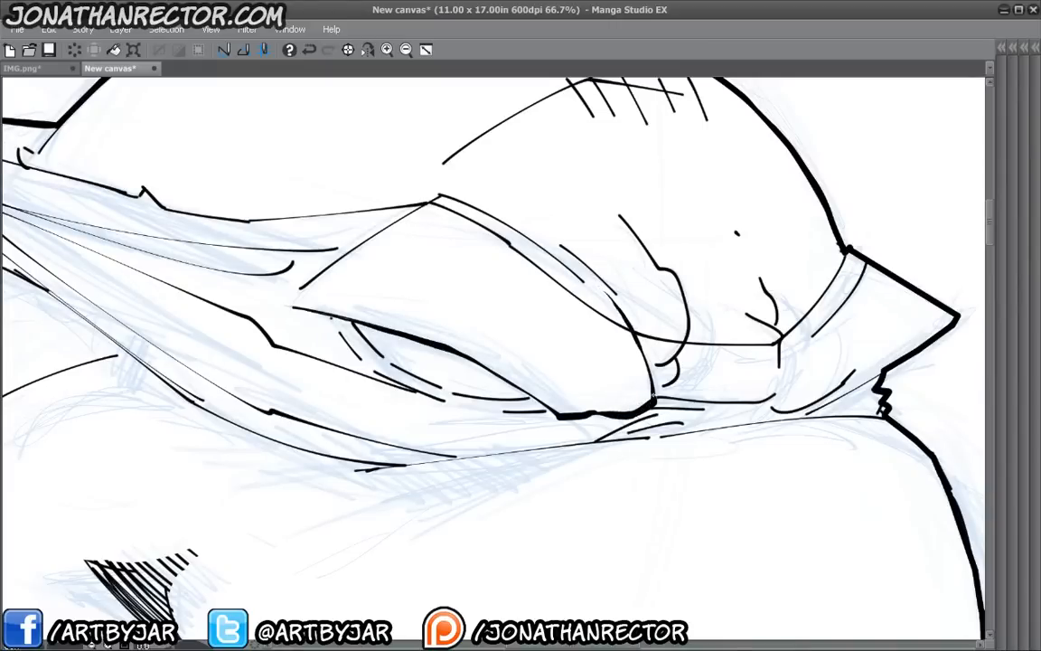
{"action": "scroll", "coordinate": [494, 357], "scroll_direction": "up", "scroll_amount": 3}
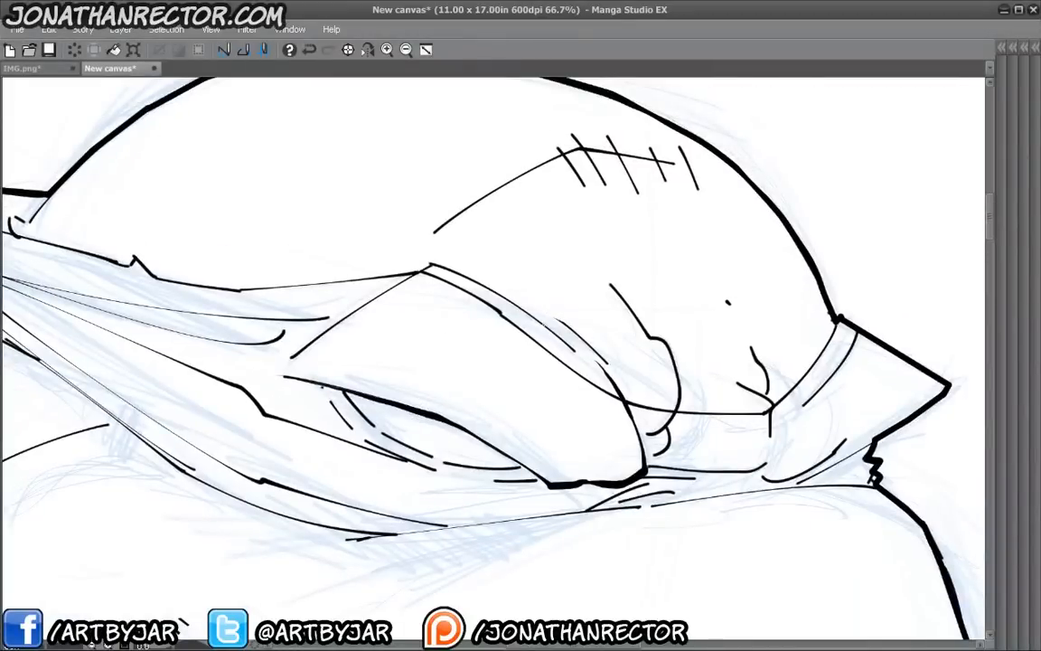
- Clean up the overlapping line at the brow's peak and ink a tapered inner brow crease and eye rim
{"action": "mouse_move", "coordinate": [432, 264]}
{"action": "left_mouse_down"}
{"action": "mouse_move", "coordinate": [498, 297]}
{"action": "mouse_move", "coordinate": [416, 264]}
{"action": "left_mouse_up"}
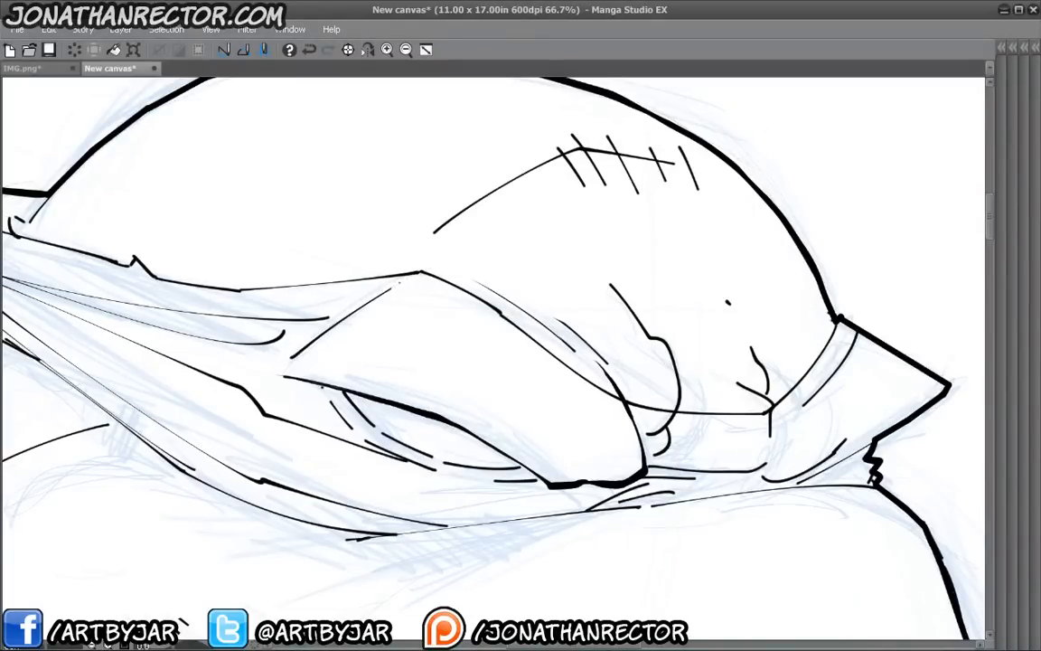
{"action": "left_click_drag", "start_coordinate": [397, 285], "coordinate": [333, 319]}
{"action": "left_click_drag", "start_coordinate": [225, 398], "coordinate": [204, 422]}
{"action": "mouse_move", "coordinate": [371, 319]}
{"action": "left_mouse_down"}
{"action": "mouse_move", "coordinate": [421, 317]}
{"action": "mouse_move", "coordinate": [559, 420]}
{"action": "left_mouse_up"}
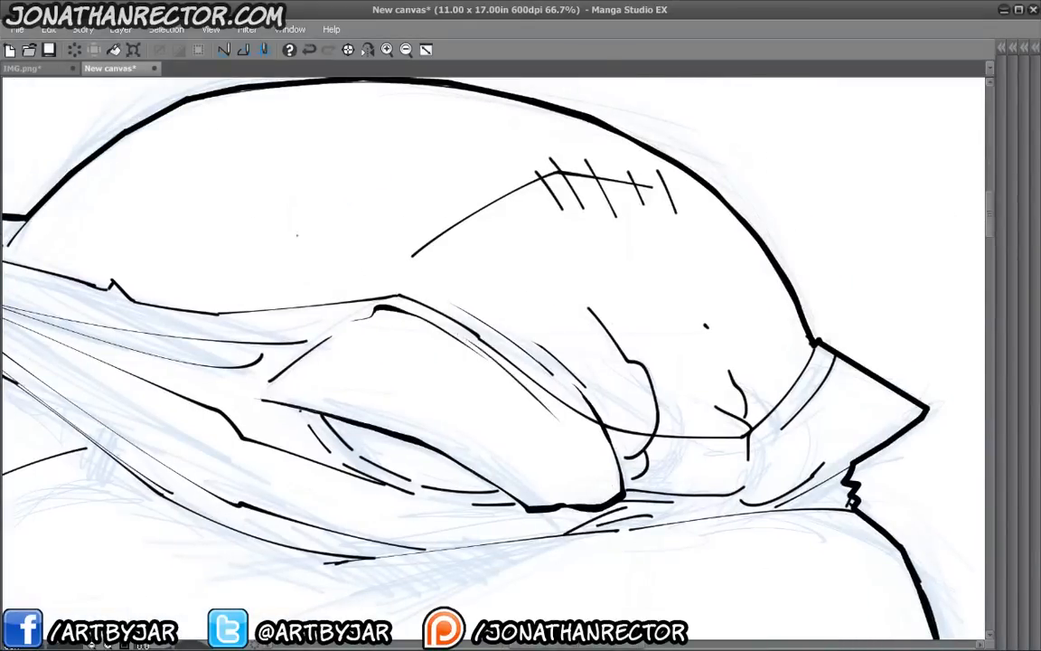
{"action": "mouse_move", "coordinate": [414, 356]}
{"action": "left_mouse_down"}
{"action": "mouse_move", "coordinate": [520, 263]}
{"action": "mouse_move", "coordinate": [413, 359]}
{"action": "mouse_move", "coordinate": [467, 380]}
{"action": "mouse_move", "coordinate": [533, 371]}
{"action": "left_mouse_up"}
{"action": "left_click_drag", "start_coordinate": [380, 416], "coordinate": [365, 402]}
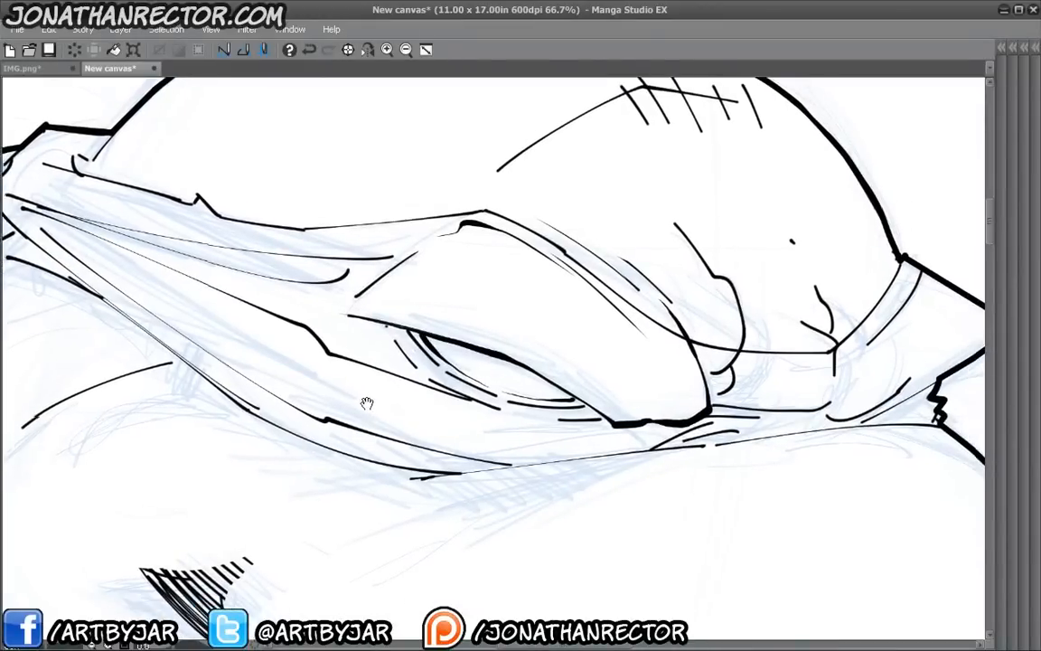
- Ink solid black wedges under the mask strap, from the knot to where the cheek contour meets it
{"action": "left_click_drag", "start_coordinate": [340, 344], "coordinate": [358, 363]}
{"action": "left_click_drag", "start_coordinate": [321, 424], "coordinate": [347, 375]}
{"action": "mouse_move", "coordinate": [289, 441]}
{"action": "left_mouse_down"}
{"action": "mouse_move", "coordinate": [305, 432]}
{"action": "mouse_move", "coordinate": [321, 457]}
{"action": "left_mouse_up"}
{"action": "mouse_move", "coordinate": [199, 282]}
{"action": "left_mouse_down"}
{"action": "mouse_move", "coordinate": [74, 183]}
{"action": "mouse_move", "coordinate": [80, 218]}
{"action": "left_mouse_up"}
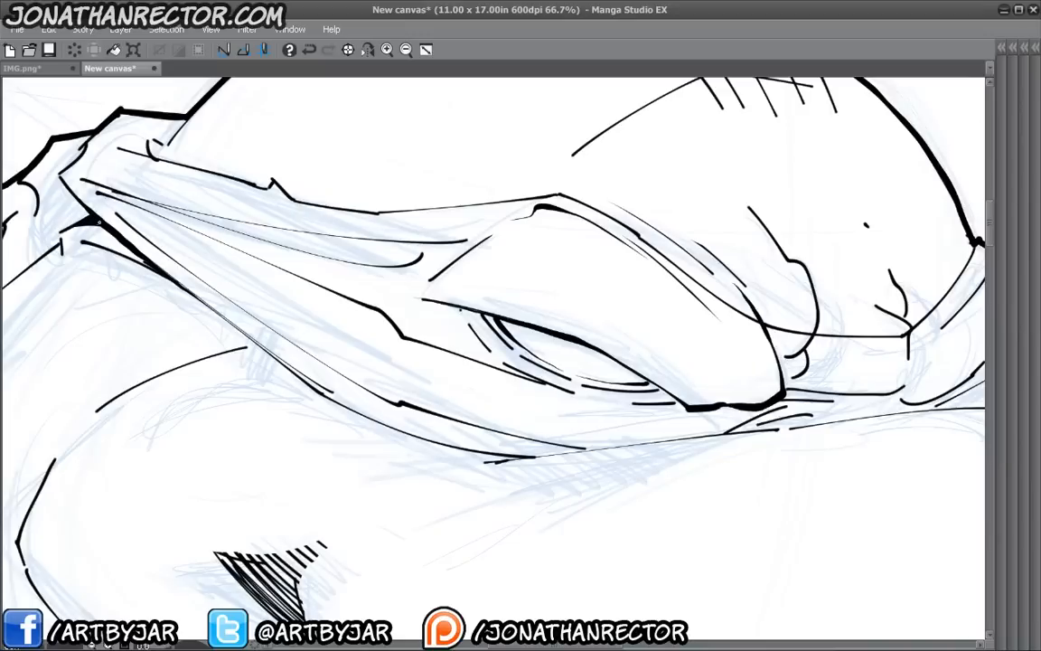
{"action": "mouse_move", "coordinate": [138, 260]}
{"action": "left_mouse_down"}
{"action": "mouse_move", "coordinate": [117, 250]}
{"action": "mouse_move", "coordinate": [211, 253]}
{"action": "mouse_move", "coordinate": [329, 326]}
{"action": "left_mouse_up"}
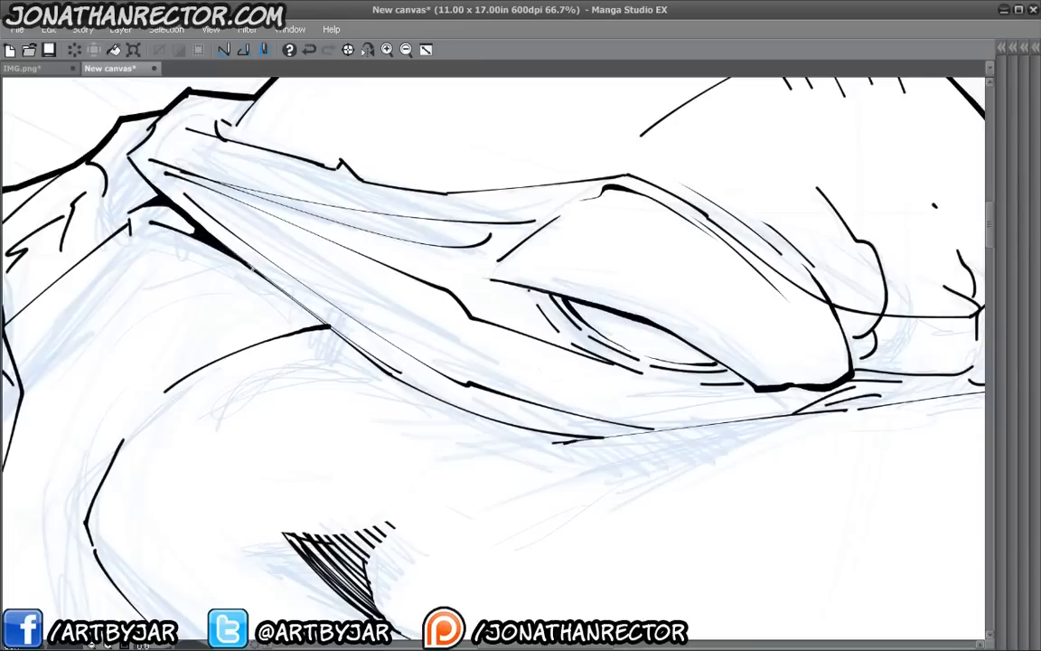
{"action": "mouse_move", "coordinate": [248, 258]}
{"action": "left_mouse_down"}
{"action": "mouse_move", "coordinate": [296, 293]}
{"action": "mouse_move", "coordinate": [282, 298]}
{"action": "mouse_move", "coordinate": [293, 295]}
{"action": "mouse_move", "coordinate": [312, 321]}
{"action": "left_mouse_up"}
{"action": "left_click_drag", "start_coordinate": [268, 371], "coordinate": [190, 325]}
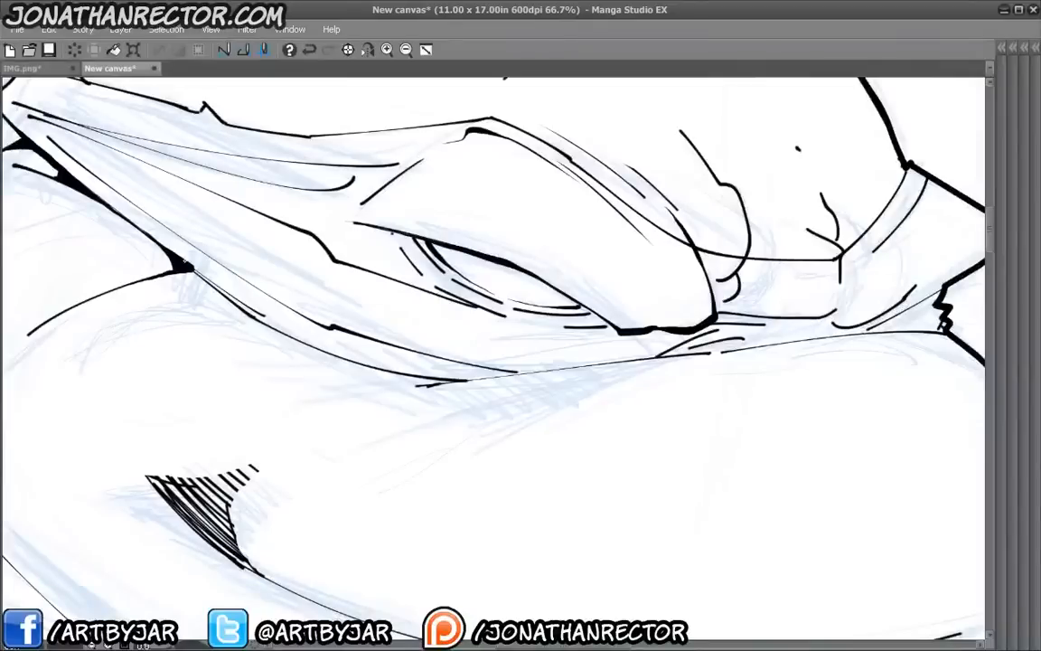
- Thicken the mask's lower edge from the cheek junction along the top of the muzzle to its front
{"action": "mouse_move", "coordinate": [164, 234]}
{"action": "left_mouse_down"}
{"action": "mouse_move", "coordinate": [256, 297]}
{"action": "mouse_move", "coordinate": [409, 343]}
{"action": "left_mouse_up"}
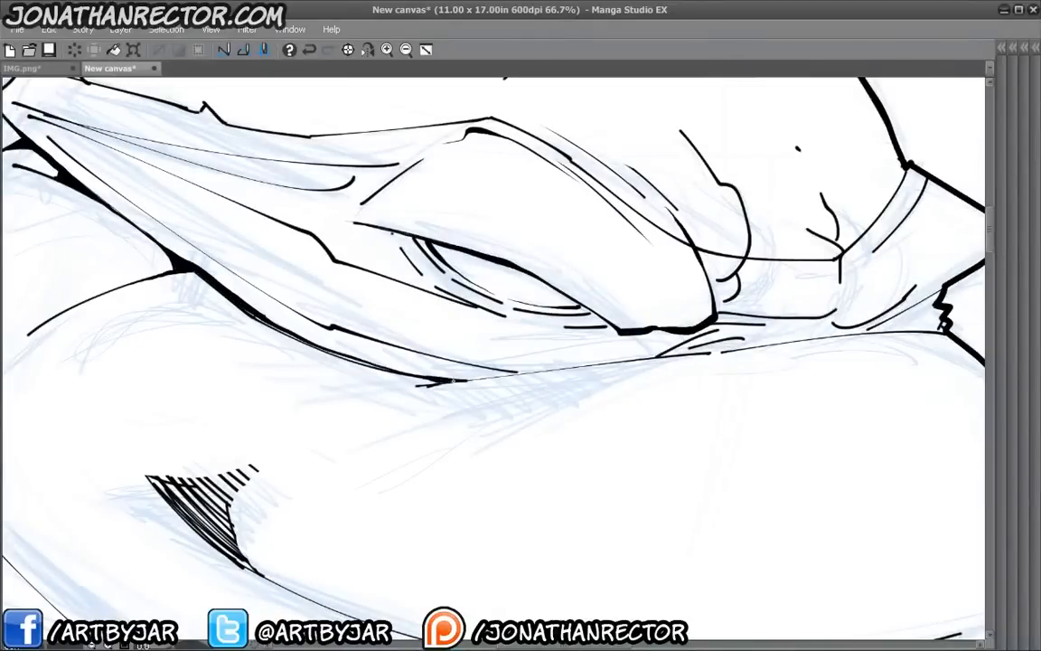
{"action": "left_click_drag", "start_coordinate": [418, 383], "coordinate": [944, 330]}
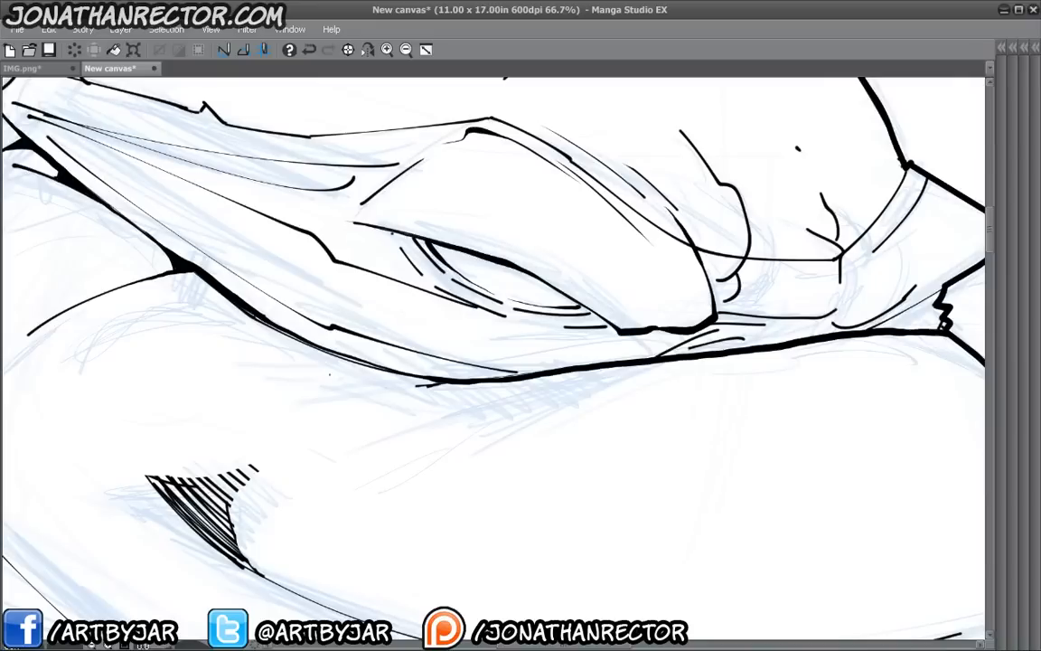
{"action": "mouse_move", "coordinate": [378, 366]}
{"action": "left_mouse_down"}
{"action": "mouse_move", "coordinate": [295, 341]}
{"action": "mouse_move", "coordinate": [233, 289]}
{"action": "mouse_move", "coordinate": [387, 340]}
{"action": "mouse_move", "coordinate": [391, 373]}
{"action": "left_mouse_up"}
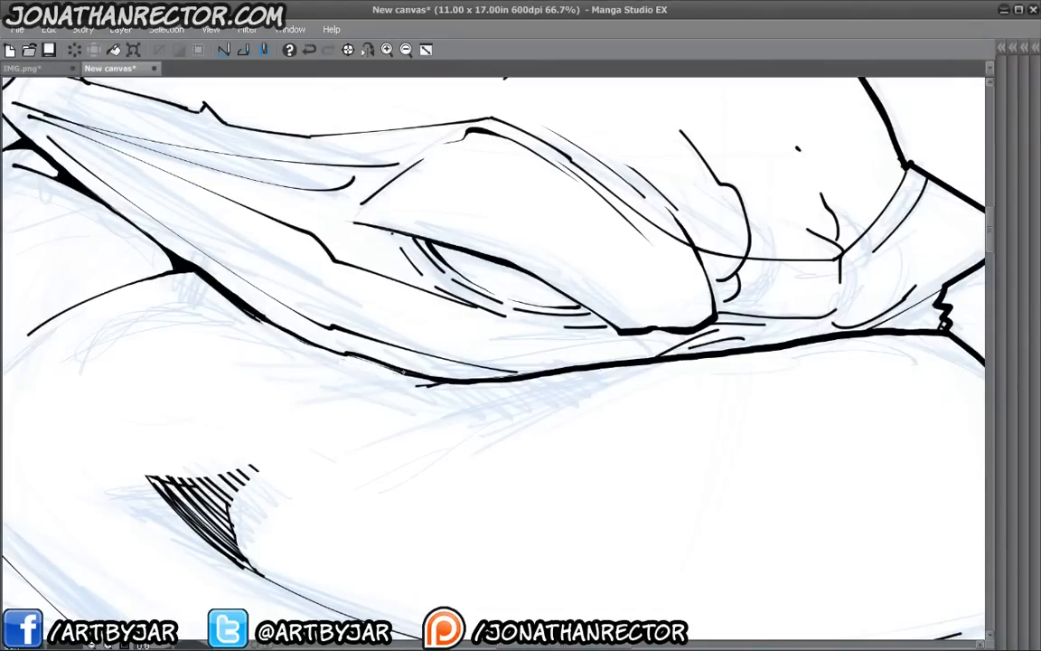
- Outline a small X-marked shadow below the mask's lower edge and feather it with short hatching across the cheek
{"action": "left_click_drag", "start_coordinate": [274, 430], "coordinate": [510, 425]}
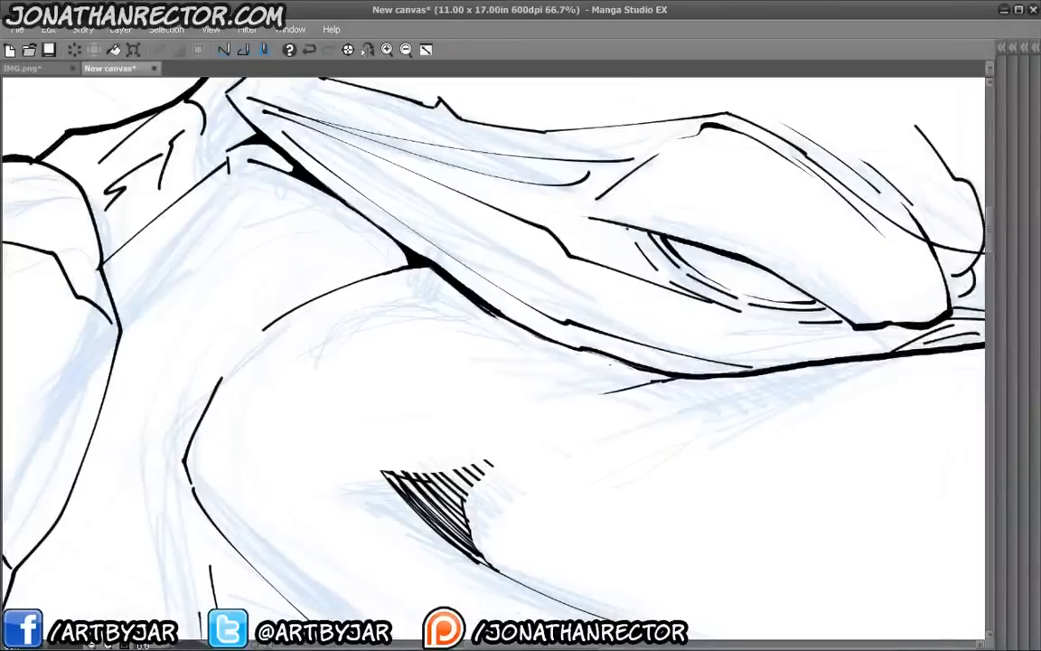
{"action": "mouse_move", "coordinate": [557, 376]}
{"action": "left_mouse_down"}
{"action": "mouse_move", "coordinate": [608, 361]}
{"action": "mouse_move", "coordinate": [649, 380]}
{"action": "mouse_move", "coordinate": [444, 331]}
{"action": "mouse_move", "coordinate": [356, 340]}
{"action": "left_mouse_up"}
{"action": "left_click_drag", "start_coordinate": [332, 353], "coordinate": [346, 342]}
{"action": "scroll", "coordinate": [216, 304], "scroll_direction": "down", "scroll_amount": 2}
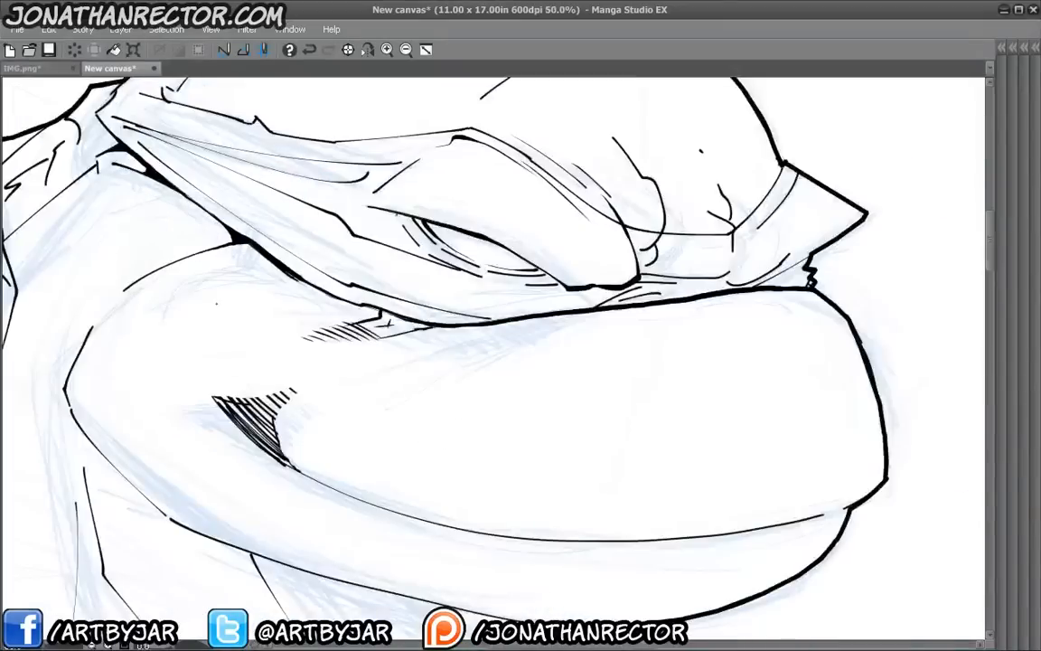
- Close the gap in the cheek's back contour and build up its line weight, undoing the stray stroke at the corner
{"action": "left_click_drag", "start_coordinate": [130, 363], "coordinate": [249, 425]}
{"action": "scroll", "coordinate": [98, 347], "scroll_direction": "up", "scroll_amount": 1}
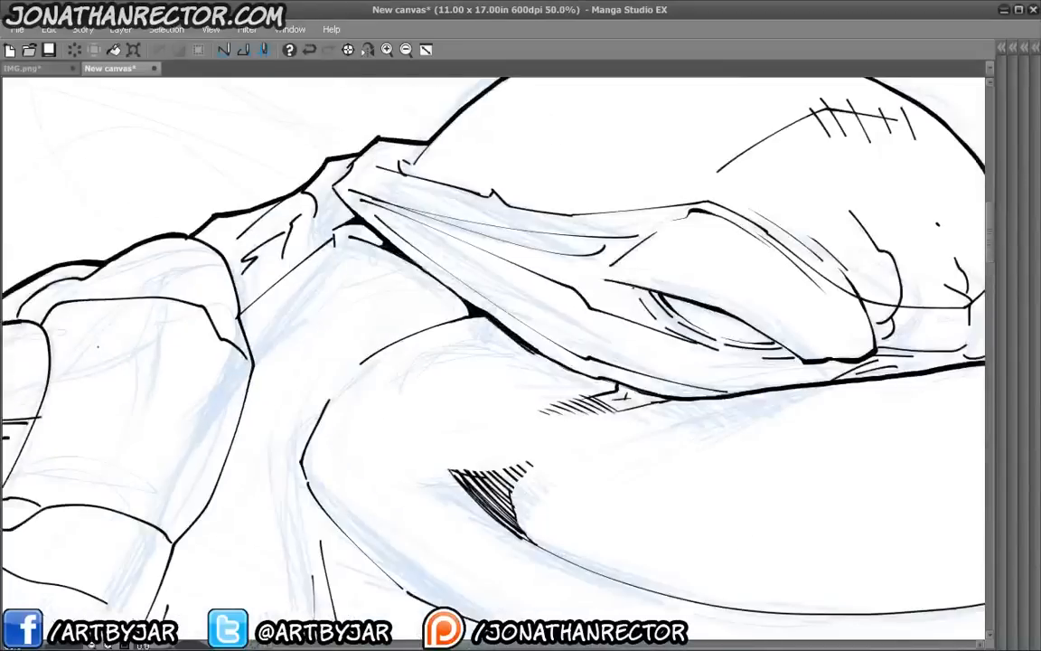
{"action": "scroll", "coordinate": [97, 346], "scroll_direction": "up", "scroll_amount": 1}
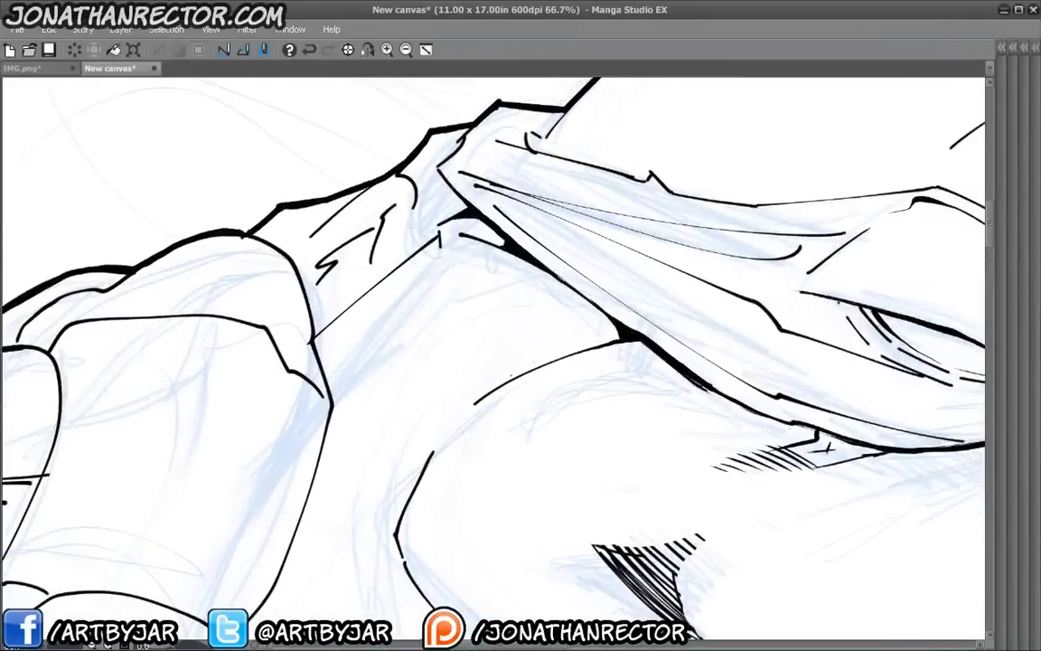
{"action": "left_click_drag", "start_coordinate": [527, 381], "coordinate": [644, 343]}
{"action": "left_click_drag", "start_coordinate": [442, 462], "coordinate": [519, 335]}
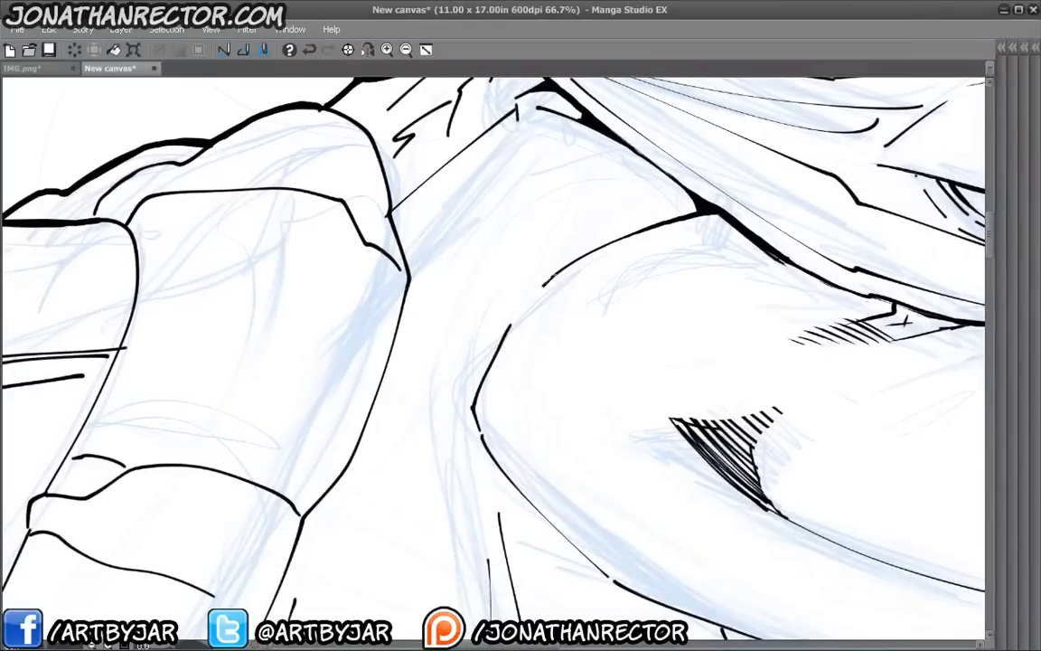
{"action": "left_click_drag", "start_coordinate": [549, 280], "coordinate": [508, 333]}
{"action": "left_click_drag", "start_coordinate": [543, 282], "coordinate": [506, 334]}
{"action": "left_click_drag", "start_coordinate": [457, 438], "coordinate": [290, 361]}
{"action": "left_click_drag", "start_coordinate": [312, 304], "coordinate": [304, 325]}
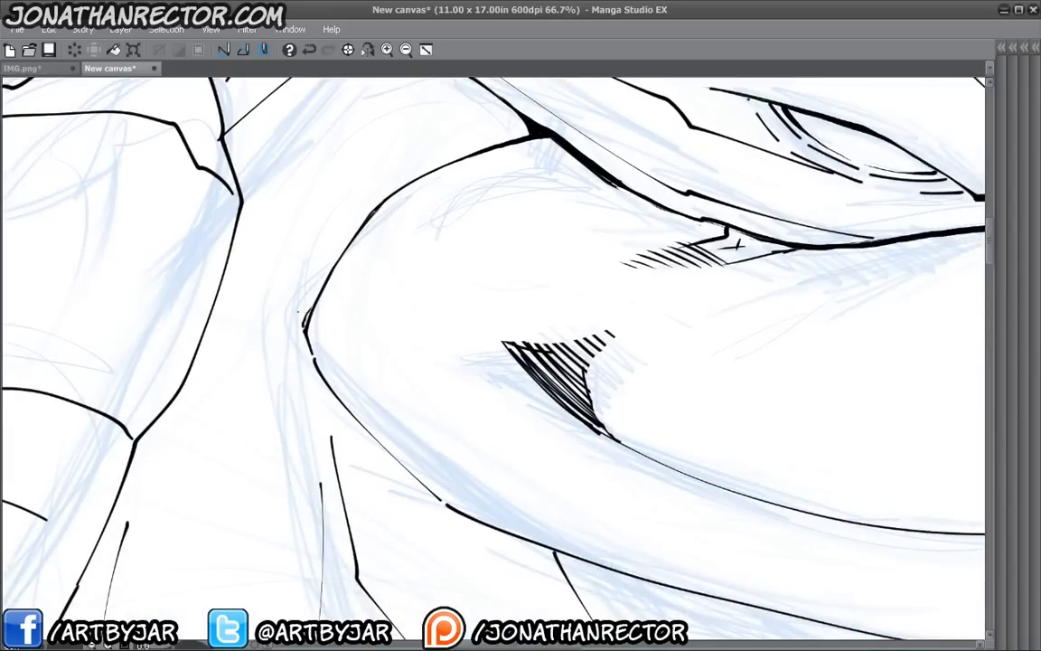
{"action": "key", "text": "ctrl+z"}
- Thicken the jaw's lower contour, ink the neck fold beneath it and mark the shadow under the chin with an X
{"action": "mouse_move", "coordinate": [279, 276]}
{"action": "left_mouse_down"}
{"action": "mouse_move", "coordinate": [288, 344]}
{"action": "mouse_move", "coordinate": [406, 457]}
{"action": "mouse_move", "coordinate": [150, 325]}
{"action": "mouse_move", "coordinate": [449, 430]}
{"action": "left_mouse_up"}
{"action": "mouse_move", "coordinate": [450, 429]}
{"action": "left_mouse_down"}
{"action": "mouse_move", "coordinate": [510, 516]}
{"action": "mouse_move", "coordinate": [441, 260]}
{"action": "left_mouse_up"}
{"action": "left_click_drag", "start_coordinate": [499, 364], "coordinate": [433, 474]}
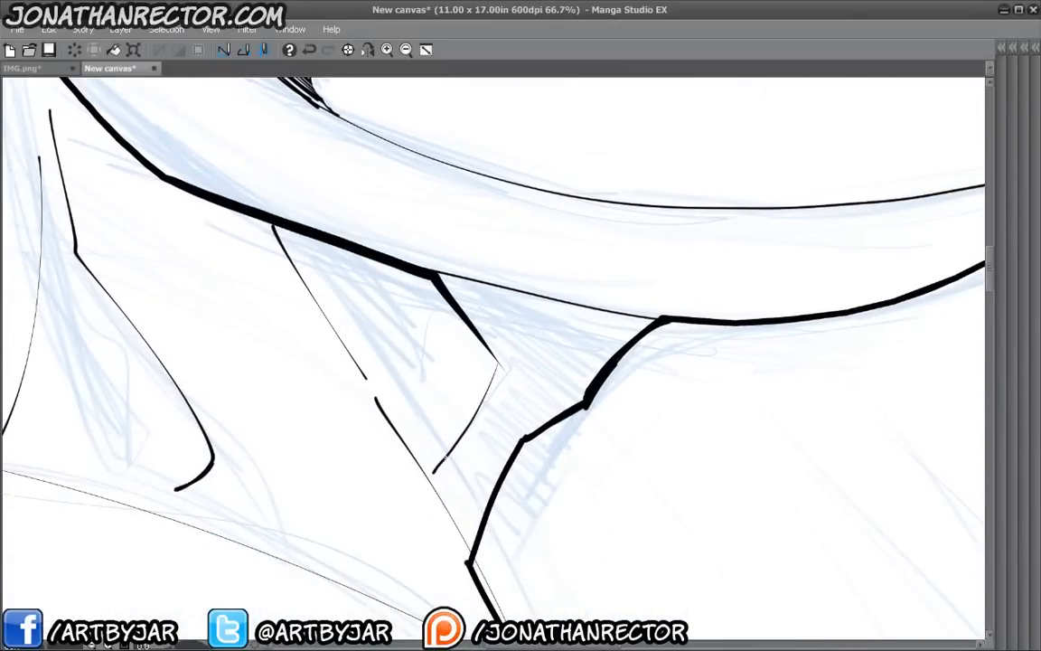
{"action": "left_click_drag", "start_coordinate": [309, 383], "coordinate": [394, 458]}
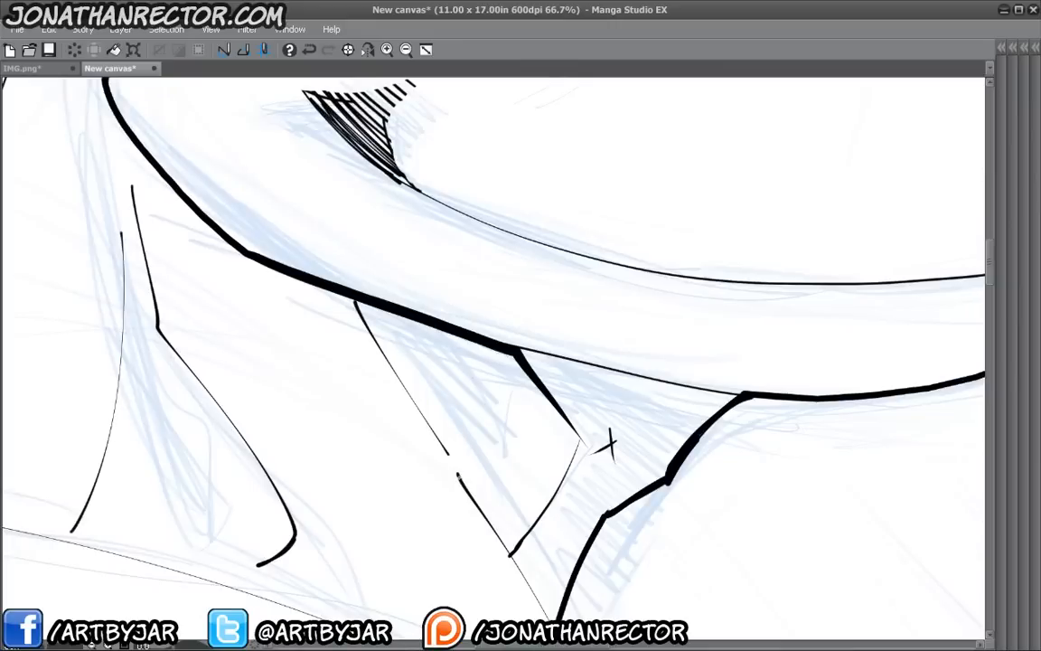
- Outline two narrow angular shadow shapes along the neck muscle and mark them with an X for black
{"action": "mouse_move", "coordinate": [460, 475]}
{"action": "left_mouse_down"}
{"action": "mouse_move", "coordinate": [477, 389]}
{"action": "mouse_move", "coordinate": [499, 495]}
{"action": "mouse_move", "coordinate": [489, 513]}
{"action": "left_mouse_up"}
{"action": "mouse_move", "coordinate": [478, 435]}
{"action": "left_mouse_down"}
{"action": "mouse_move", "coordinate": [483, 457]}
{"action": "mouse_move", "coordinate": [466, 378]}
{"action": "mouse_move", "coordinate": [435, 382]}
{"action": "mouse_move", "coordinate": [423, 417]}
{"action": "mouse_move", "coordinate": [446, 406]}
{"action": "left_mouse_up"}
{"action": "mouse_move", "coordinate": [423, 367]}
{"action": "left_mouse_down"}
{"action": "mouse_move", "coordinate": [414, 389]}
{"action": "mouse_move", "coordinate": [315, 296]}
{"action": "left_mouse_up"}
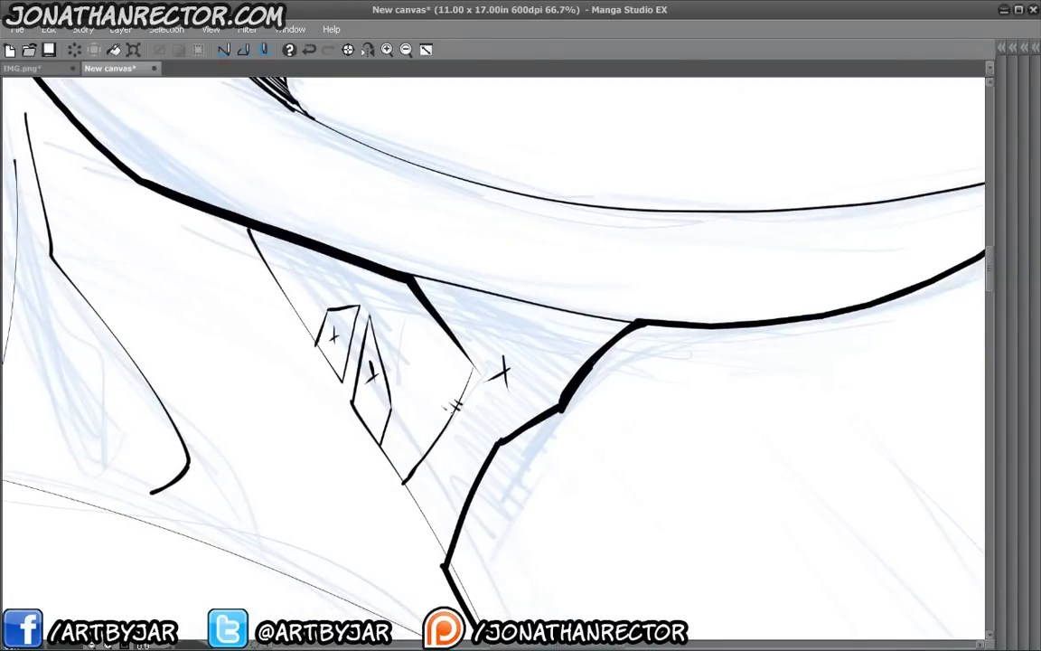
- Feather the curved edge of the neck fold under the chin with a row of short tapered hatch strokes
{"action": "left_click_drag", "start_coordinate": [444, 408], "coordinate": [460, 416]}
{"action": "mouse_move", "coordinate": [431, 410]}
{"action": "left_mouse_down"}
{"action": "mouse_move", "coordinate": [457, 423]}
{"action": "mouse_move", "coordinate": [432, 468]}
{"action": "left_mouse_up"}
{"action": "left_click_drag", "start_coordinate": [396, 377], "coordinate": [562, 313]}
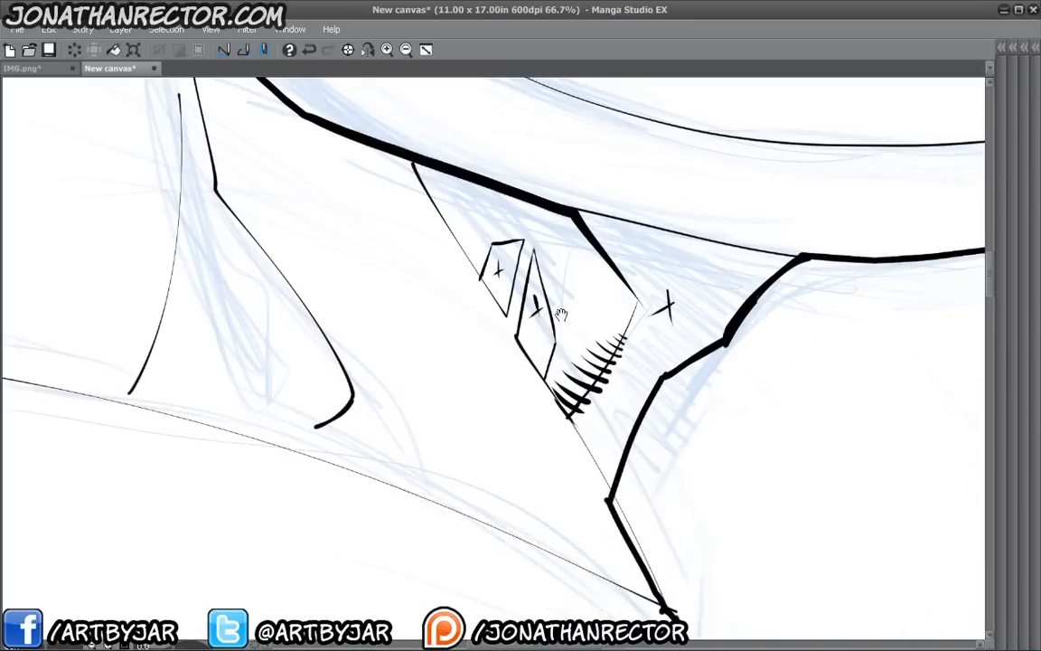
{"action": "left_click_drag", "start_coordinate": [592, 387], "coordinate": [572, 417]}
{"action": "left_click_drag", "start_coordinate": [596, 360], "coordinate": [566, 409]}
{"action": "left_click_drag", "start_coordinate": [586, 356], "coordinate": [558, 398]}
- Extend and thicken the mouth line to the muzzle's front edge and outline a small X-marked shadow at the lip's corner
{"action": "left_click_drag", "start_coordinate": [437, 226], "coordinate": [351, 481]}
{"action": "left_click_drag", "start_coordinate": [268, 337], "coordinate": [326, 451]}
{"action": "left_click_drag", "start_coordinate": [288, 500], "coordinate": [199, 460]}
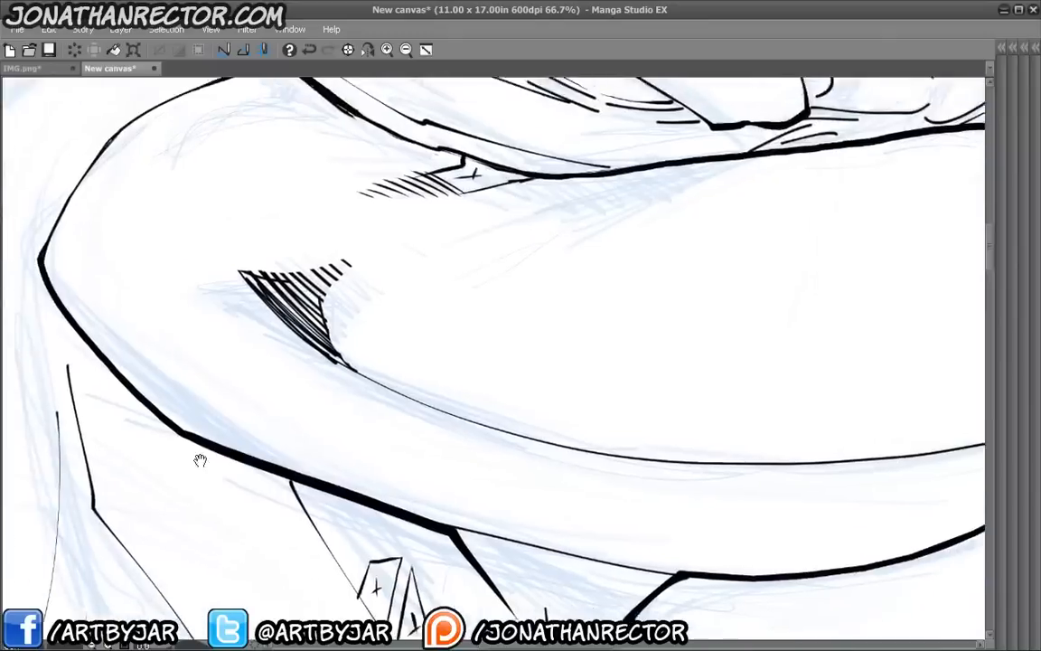
{"action": "left_click_drag", "start_coordinate": [451, 531], "coordinate": [225, 481]}
{"action": "left_click_drag", "start_coordinate": [268, 435], "coordinate": [305, 534]}
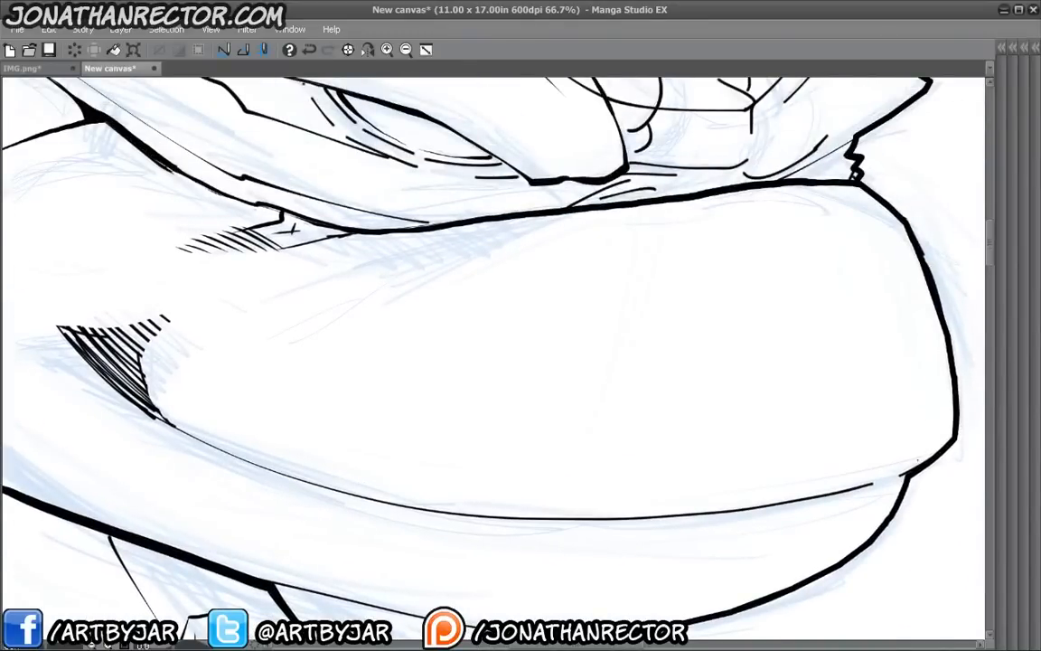
{"action": "mouse_move", "coordinate": [883, 460]}
{"action": "left_mouse_down"}
{"action": "mouse_move", "coordinate": [916, 339]}
{"action": "mouse_move", "coordinate": [821, 379]}
{"action": "mouse_move", "coordinate": [902, 353]}
{"action": "mouse_move", "coordinate": [823, 385]}
{"action": "mouse_move", "coordinate": [863, 405]}
{"action": "left_mouse_up"}
{"action": "left_click_drag", "start_coordinate": [405, 263], "coordinate": [397, 365]}
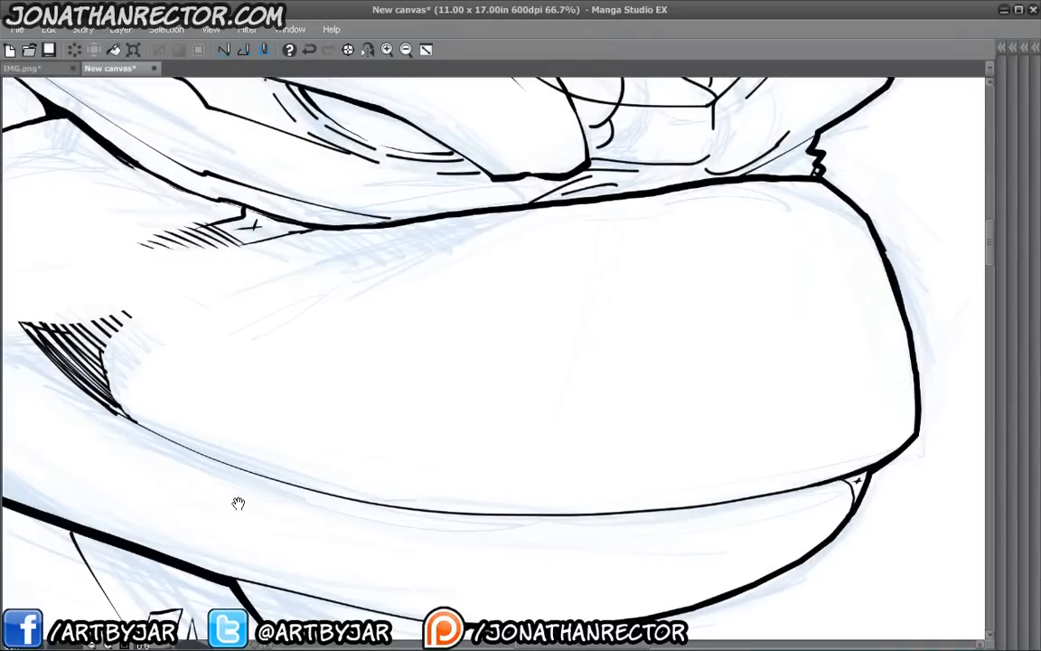
- Thicken the mask's edges around the far eye and mark the gap above the muzzle with an X for black
{"action": "mouse_move", "coordinate": [303, 415]}
{"action": "left_mouse_down"}
{"action": "mouse_move", "coordinate": [320, 502]}
{"action": "mouse_move", "coordinate": [249, 433]}
{"action": "mouse_move", "coordinate": [262, 524]}
{"action": "left_mouse_up"}
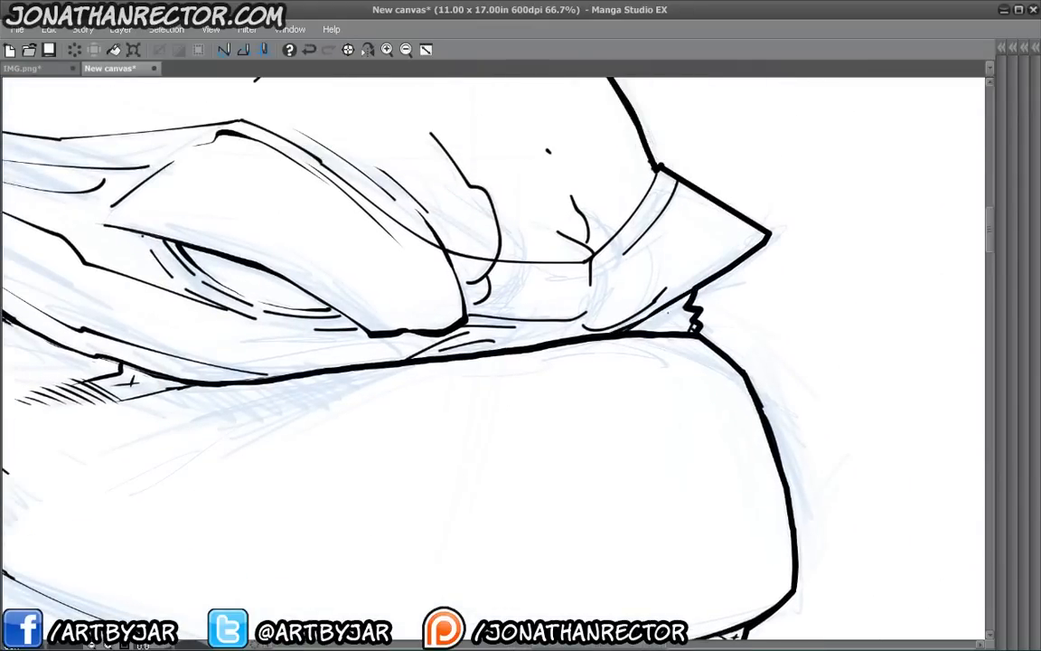
{"action": "left_click_drag", "start_coordinate": [290, 344], "coordinate": [348, 455]}
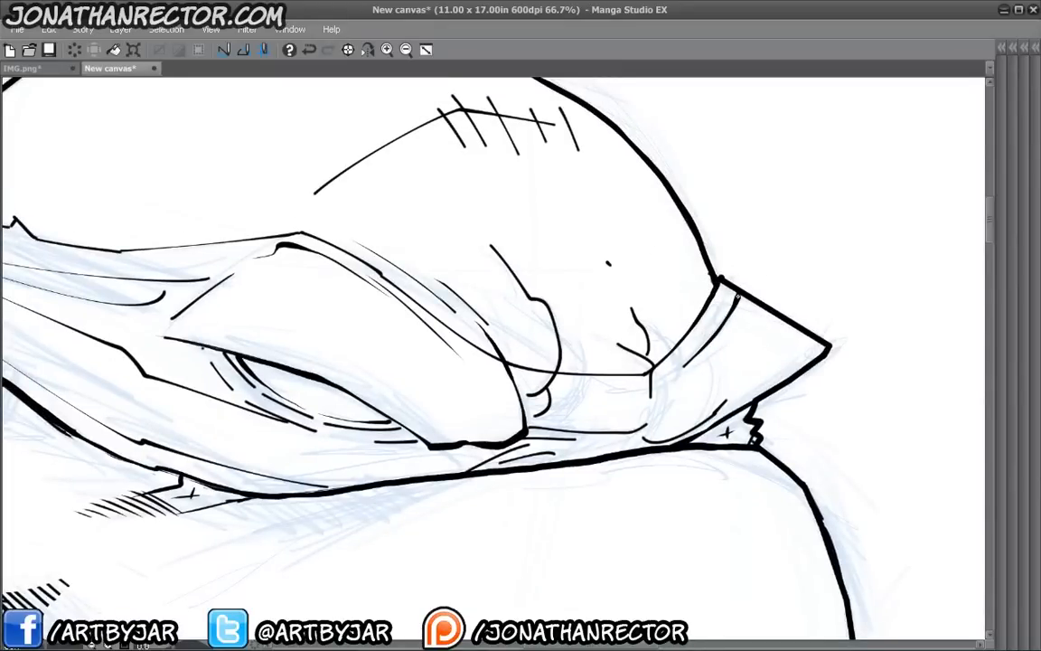
{"action": "left_click_drag", "start_coordinate": [245, 387], "coordinate": [299, 405]}
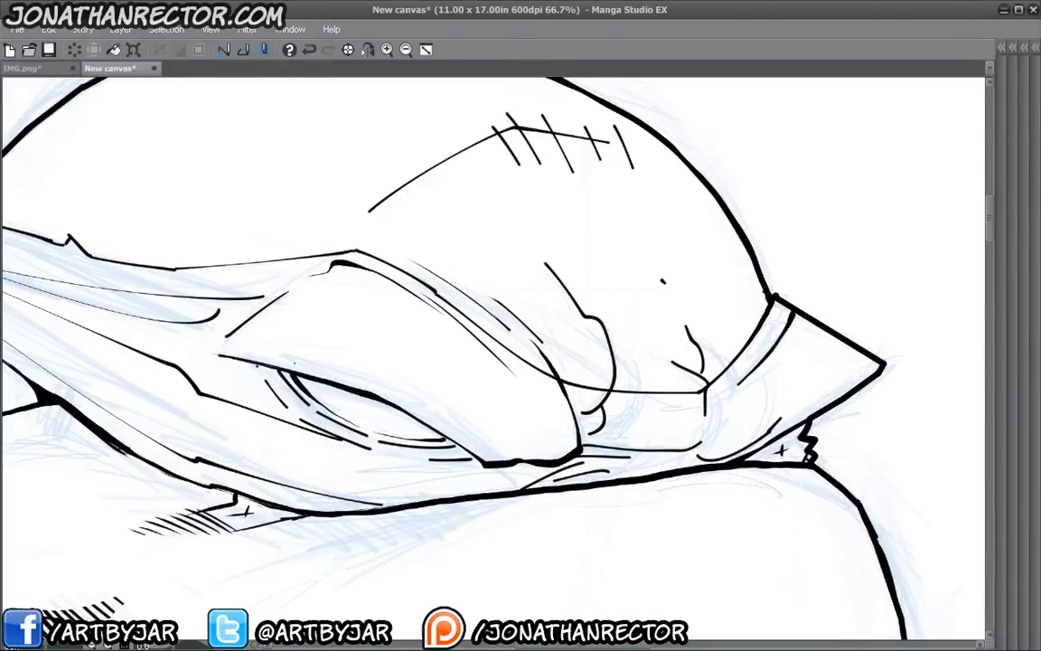
- Ink extra fold lines beneath the eye and an inner contour inside the brow's front corner
{"action": "mouse_move", "coordinate": [380, 416]}
{"action": "left_mouse_down"}
{"action": "mouse_move", "coordinate": [410, 402]}
{"action": "mouse_move", "coordinate": [328, 398]}
{"action": "left_mouse_up"}
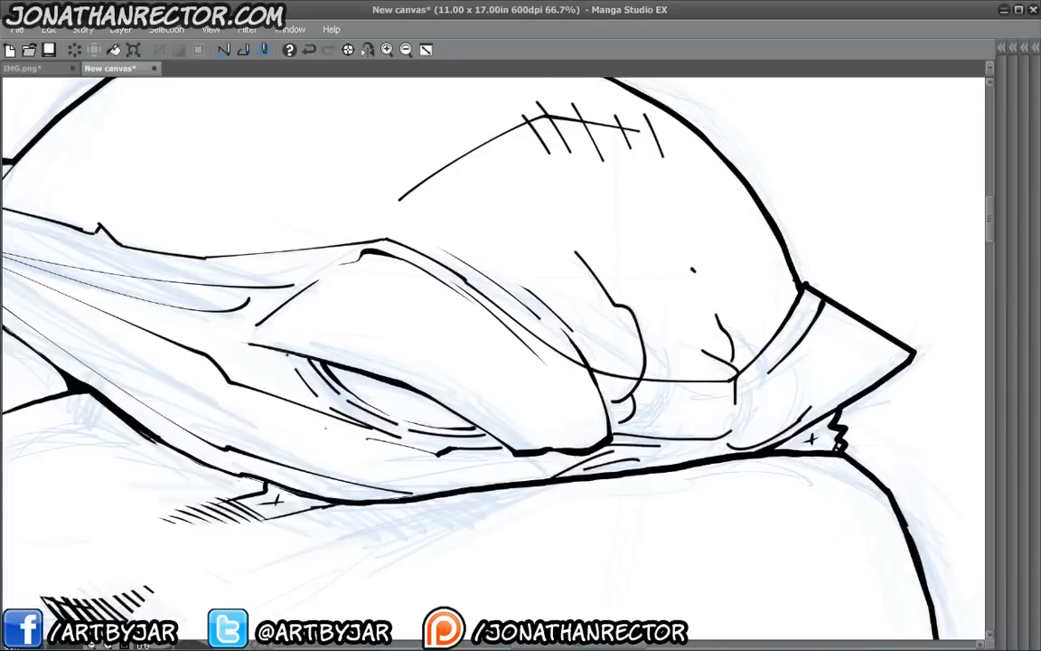
{"action": "mouse_move", "coordinate": [504, 423]}
{"action": "left_mouse_down"}
{"action": "mouse_move", "coordinate": [471, 414]}
{"action": "mouse_move", "coordinate": [521, 429]}
{"action": "mouse_move", "coordinate": [542, 355]}
{"action": "left_mouse_up"}
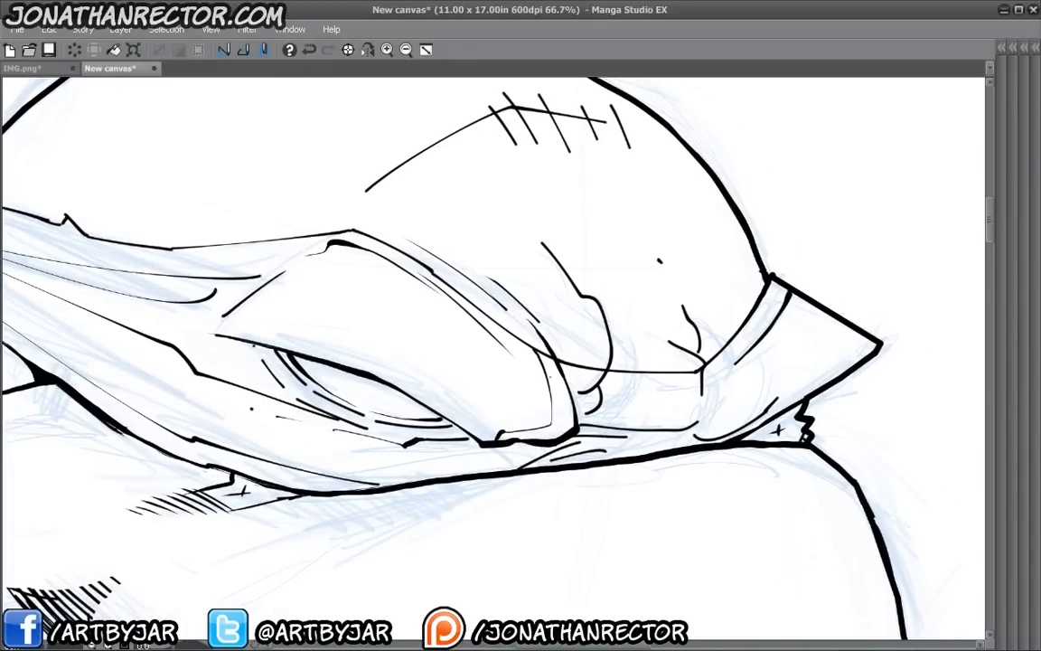
- Mark the brow's front corner with an X and hatch the brow's lower edge with short tapered strokes
{"action": "left_click_drag", "start_coordinate": [305, 467], "coordinate": [261, 433]}
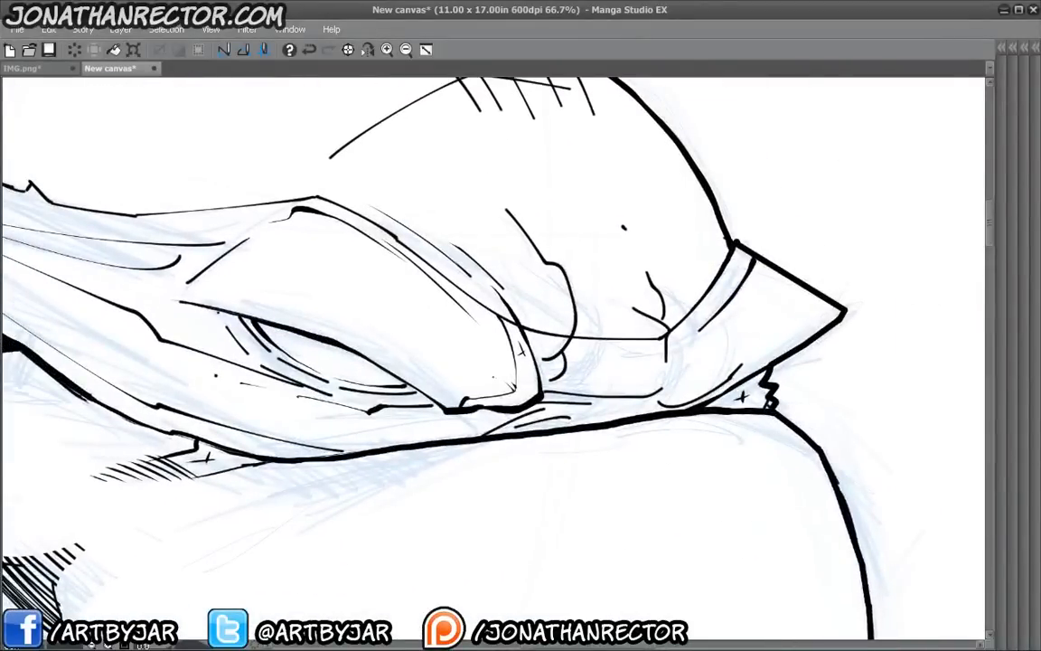
{"action": "mouse_move", "coordinate": [507, 395]}
{"action": "left_mouse_down"}
{"action": "mouse_move", "coordinate": [489, 379]}
{"action": "mouse_move", "coordinate": [394, 361]}
{"action": "mouse_move", "coordinate": [358, 336]}
{"action": "mouse_move", "coordinate": [344, 339]}
{"action": "left_mouse_up"}
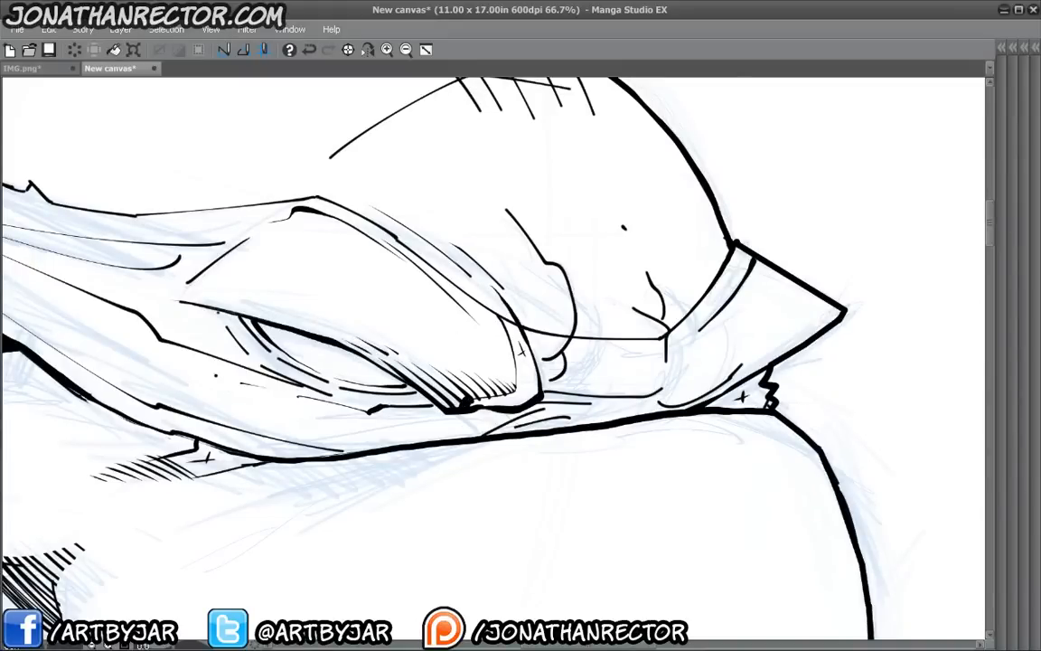
{"action": "key", "text": "ctrl+minus"}
{"action": "key", "text": "ctrl+minus"}
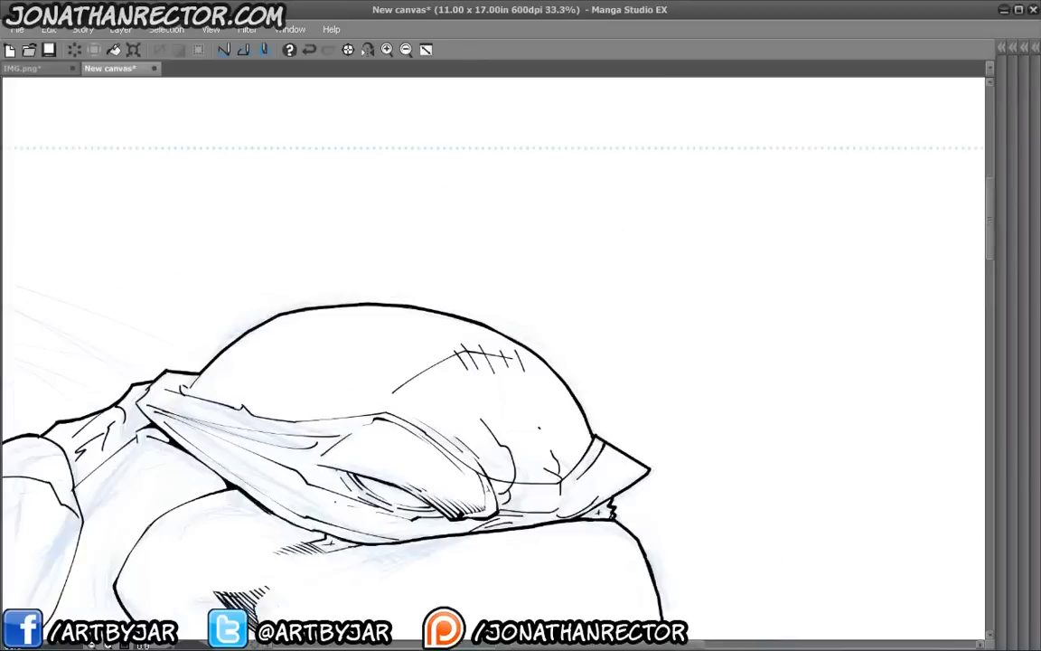
{"action": "left_click_drag", "start_coordinate": [313, 498], "coordinate": [354, 312]}
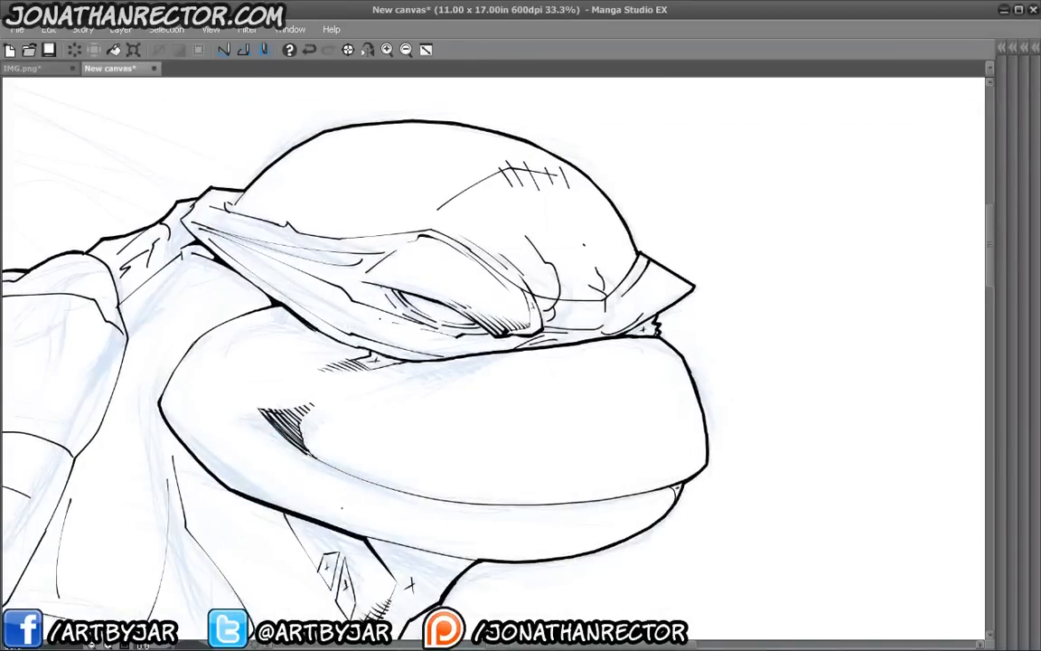
- Ink fold lines on the mask's far side and outline narrow slivers and the pointed far edge, marked with X for black
{"action": "scroll", "coordinate": [342, 509], "scroll_direction": "up", "scroll_amount": 2}
{"action": "left_click_drag", "start_coordinate": [465, 346], "coordinate": [362, 607]}
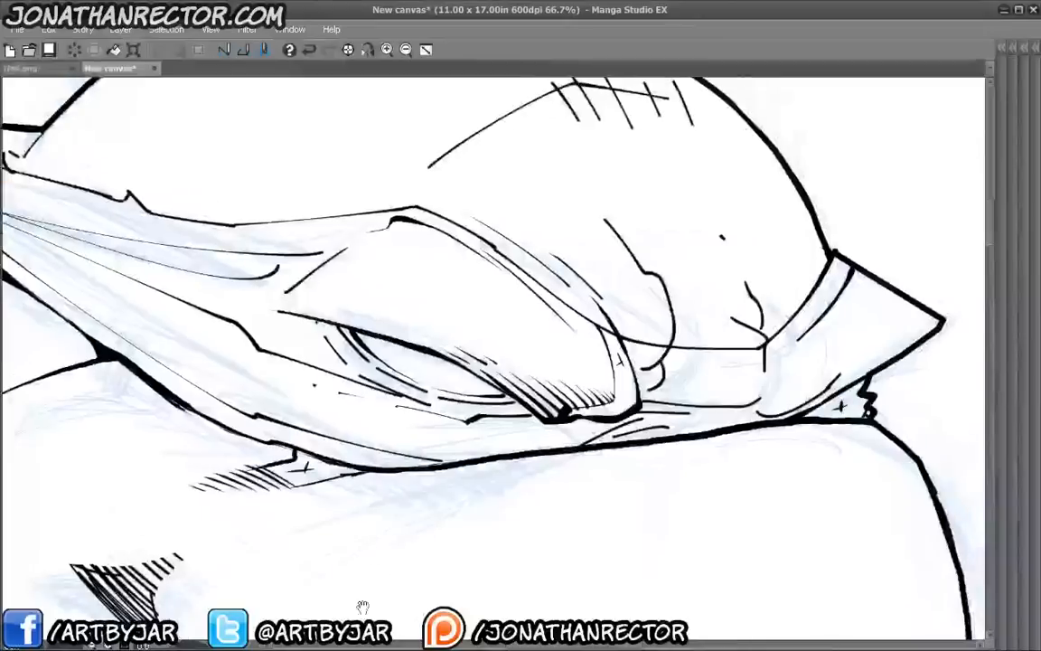
{"action": "left_click_drag", "start_coordinate": [424, 468], "coordinate": [251, 428]}
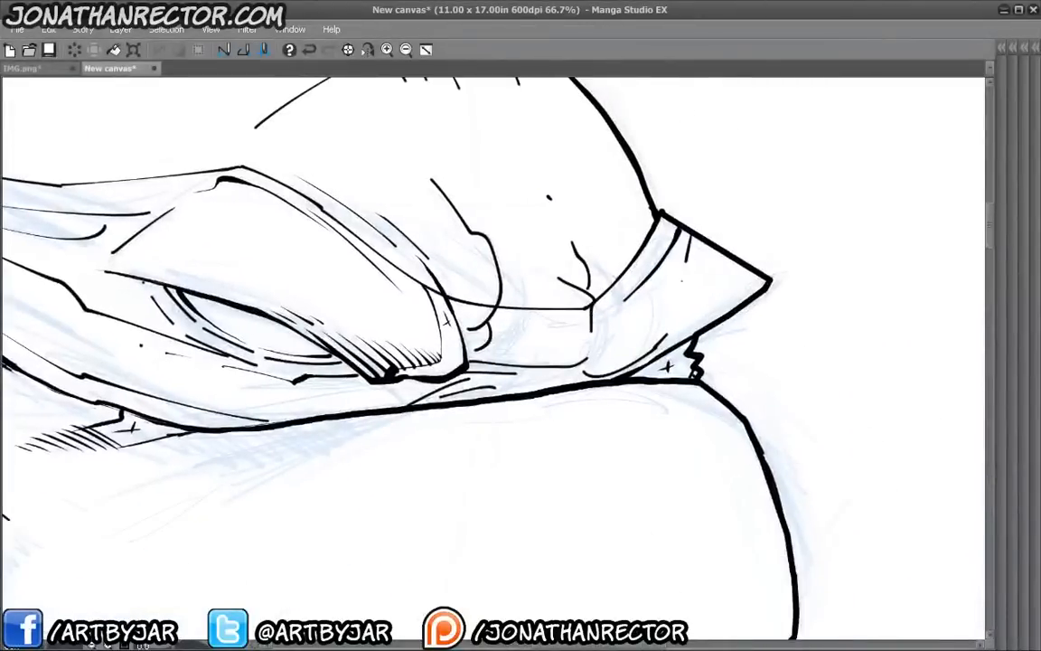
{"action": "left_click_drag", "start_coordinate": [692, 233], "coordinate": [628, 345]}
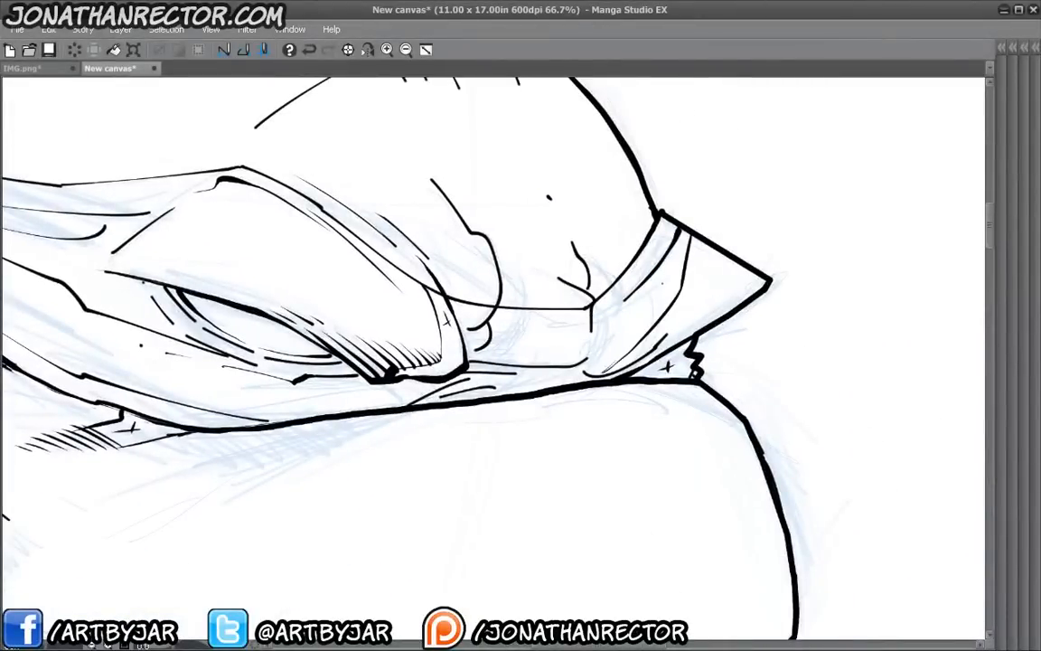
{"action": "left_click_drag", "start_coordinate": [659, 287], "coordinate": [619, 342]}
{"action": "mouse_move", "coordinate": [655, 271]}
{"action": "left_mouse_down"}
{"action": "mouse_move", "coordinate": [624, 317]}
{"action": "mouse_move", "coordinate": [595, 307]}
{"action": "mouse_move", "coordinate": [584, 320]}
{"action": "left_mouse_up"}
{"action": "left_click_drag", "start_coordinate": [627, 354], "coordinate": [599, 380]}
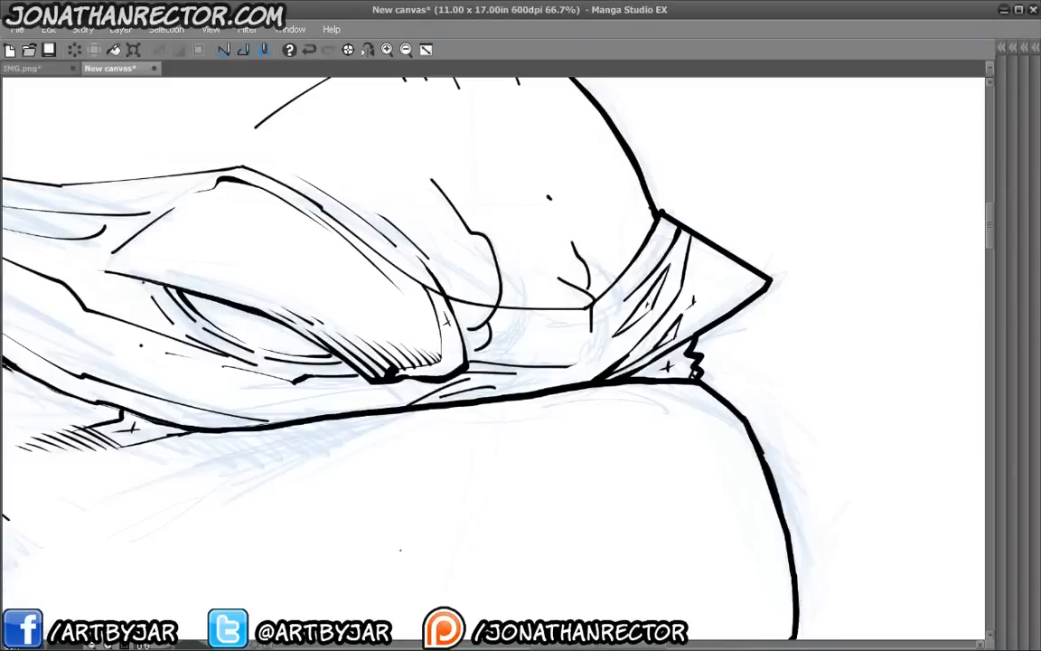
- Bring back the palettes and hide the blue sketch on Layer 1 so only the inks show
{"action": "left_click_drag", "start_coordinate": [262, 448], "coordinate": [533, 526]}
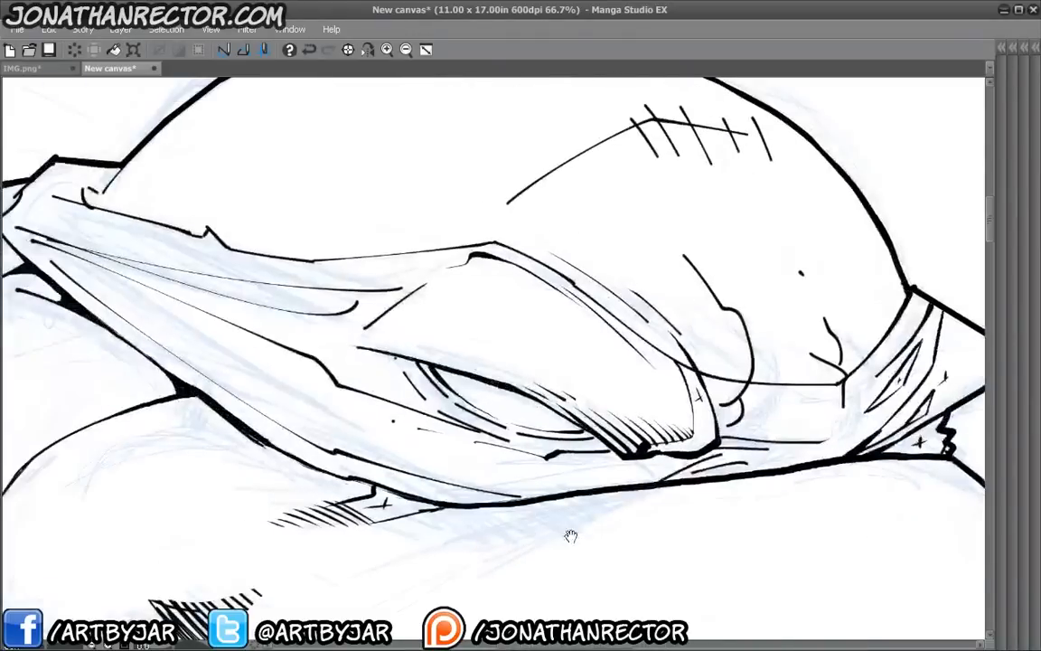
{"action": "left_click_drag", "start_coordinate": [221, 497], "coordinate": [488, 452]}
{"action": "mouse_move", "coordinate": [228, 430]}
{"action": "left_mouse_down"}
{"action": "mouse_move", "coordinate": [68, 307]}
{"action": "mouse_move", "coordinate": [76, 380]}
{"action": "left_mouse_up"}
{"action": "key", "text": "ctrl+minus"}
{"action": "key", "text": "ctrl+minus"}
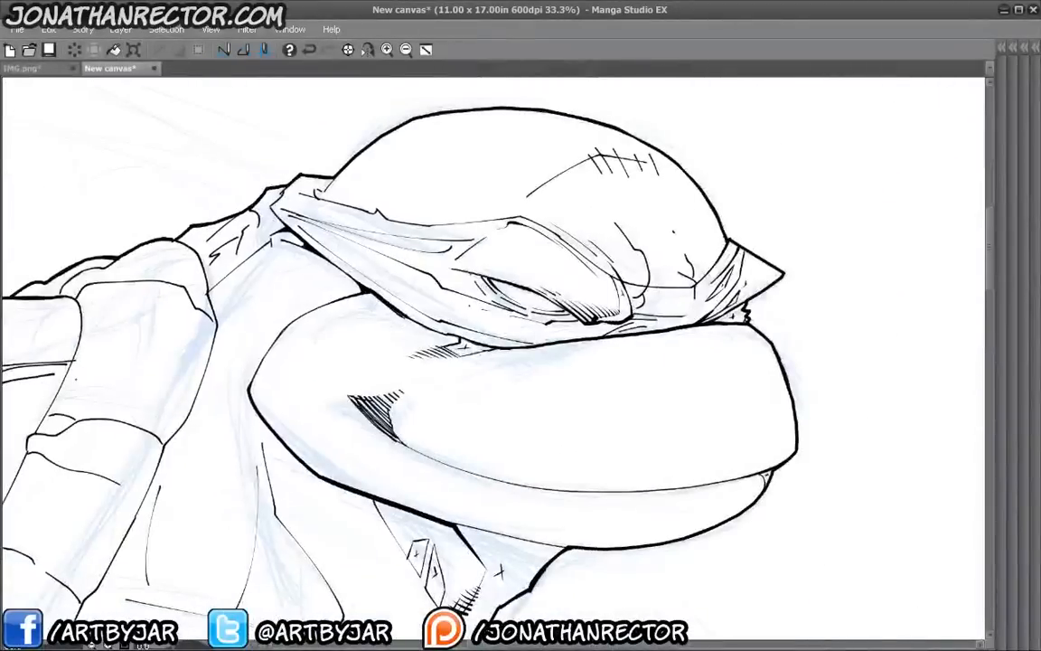
{"action": "key", "text": "Tab"}
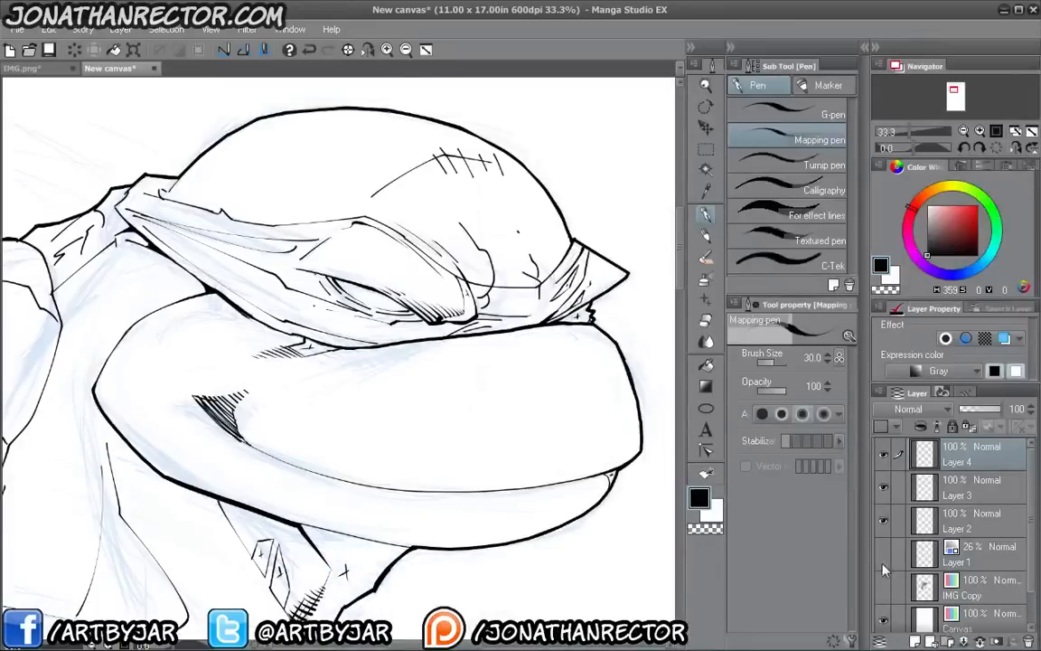
{"action": "left_click", "coordinate": [883, 553]}
- Fill the X-marked areas at the brow's front corner, the mask's far side and the gap above the muzzle with black
{"action": "key", "text": "g"}
{"action": "left_click_drag", "start_coordinate": [362, 312], "coordinate": [365, 331]}
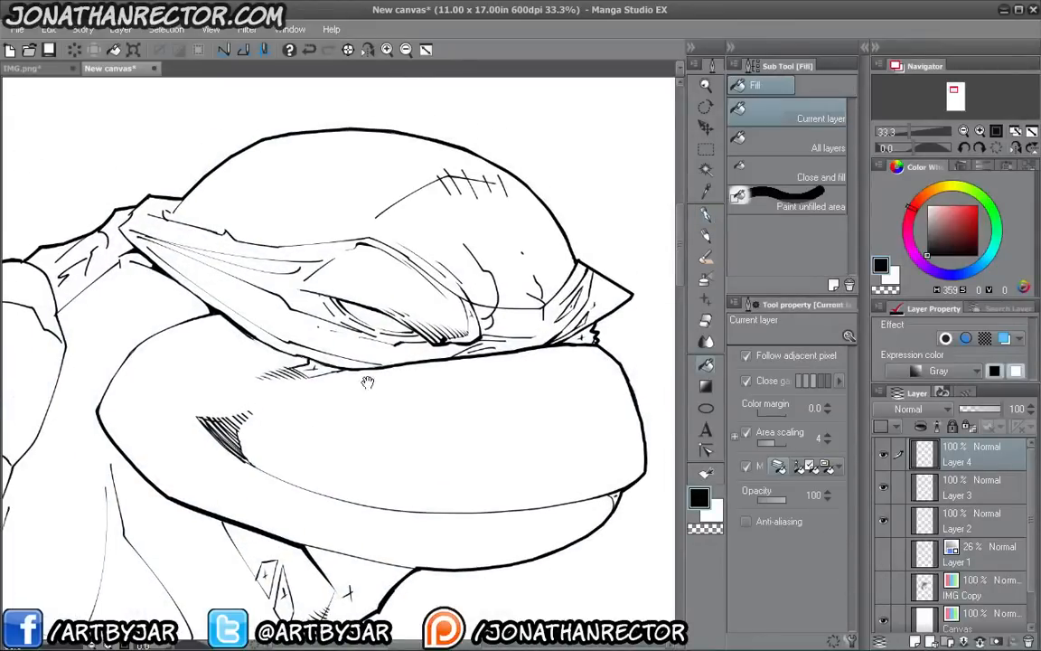
{"action": "left_click", "coordinate": [477, 333]}
{"action": "left_click", "coordinate": [473, 314]}
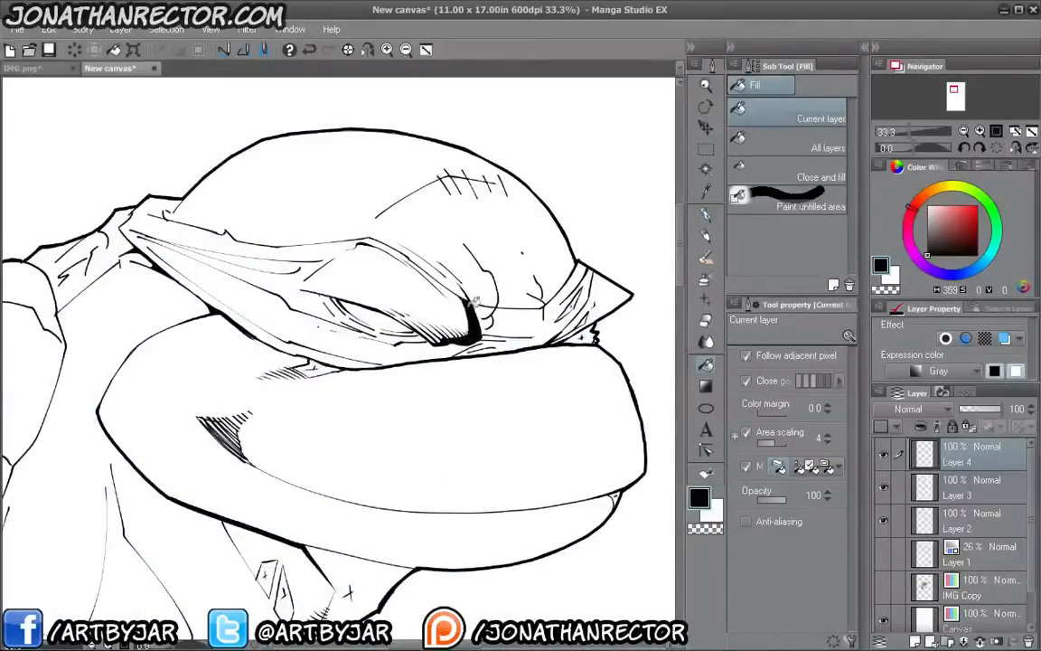
{"action": "left_click", "coordinate": [601, 294]}
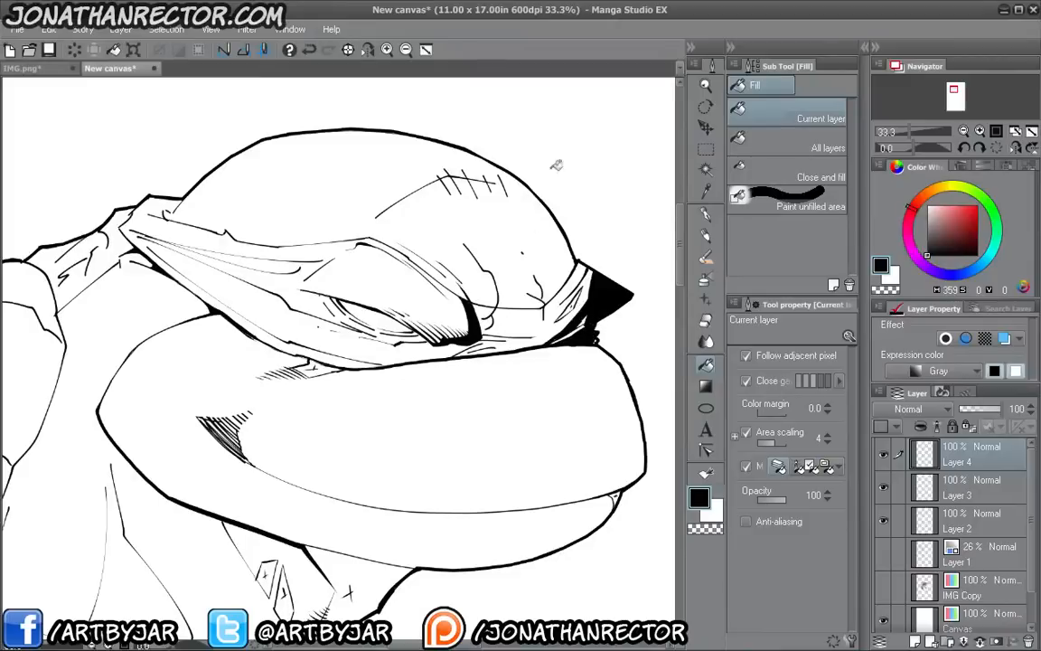
{"action": "left_click", "coordinate": [573, 335]}
{"action": "scroll", "coordinate": [180, 371], "scroll_direction": "down", "scroll_amount": 1}
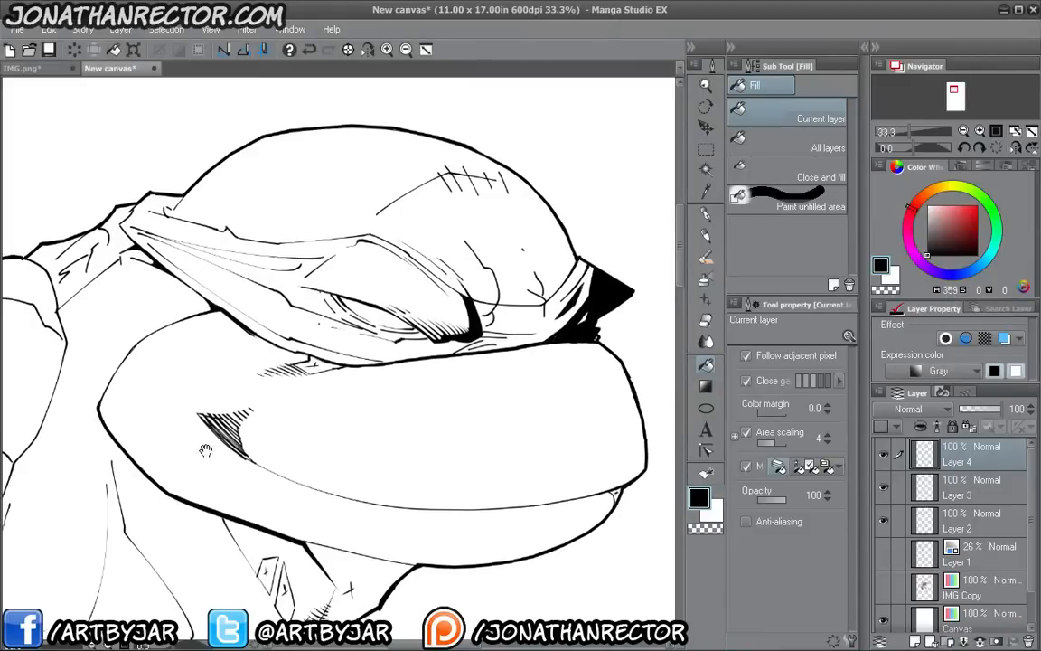
{"action": "left_click", "coordinate": [320, 345]}
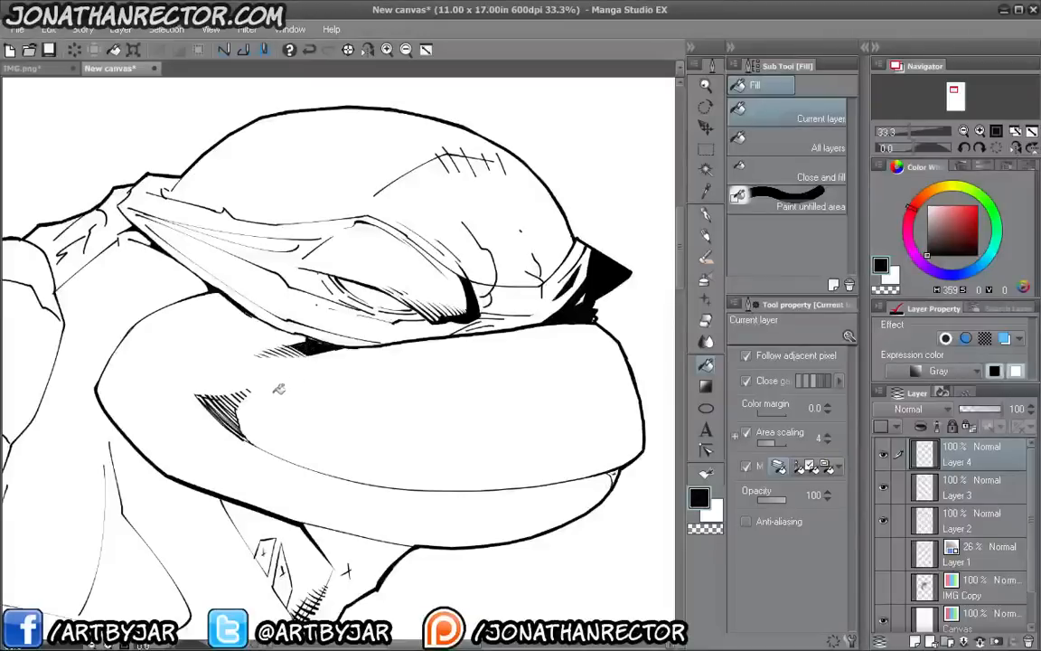
- Fill the X-marked shadow under the chin and the small neck shapes beside it with black
{"action": "left_click_drag", "start_coordinate": [207, 491], "coordinate": [270, 348]}
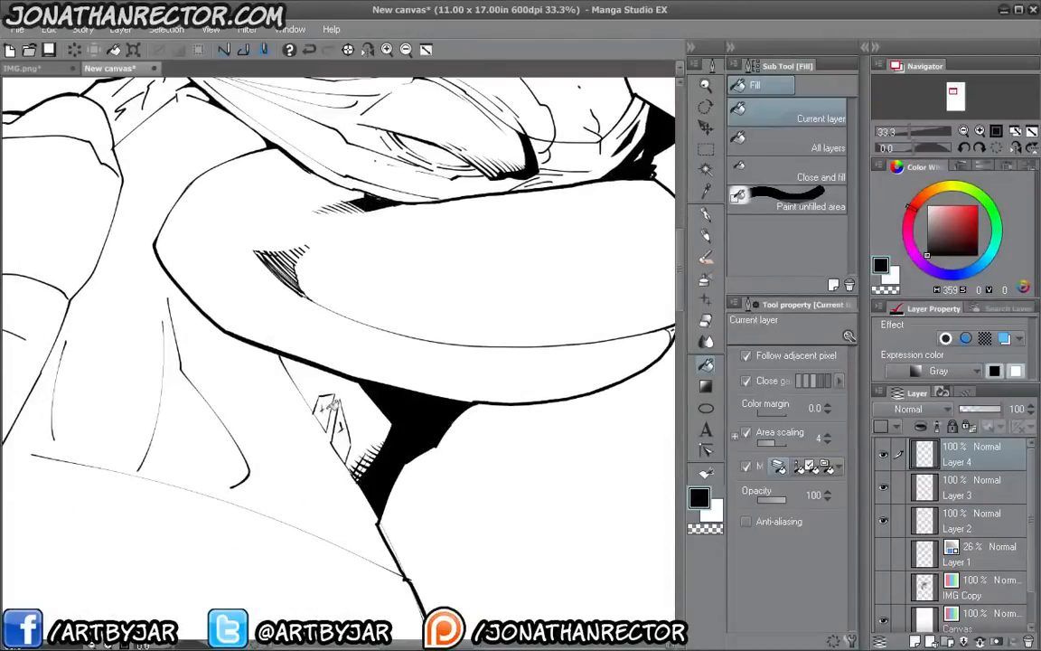
{"action": "left_click_drag", "start_coordinate": [308, 364], "coordinate": [316, 416]}
{"action": "scroll", "coordinate": [142, 411], "scroll_direction": "down", "scroll_amount": 2}
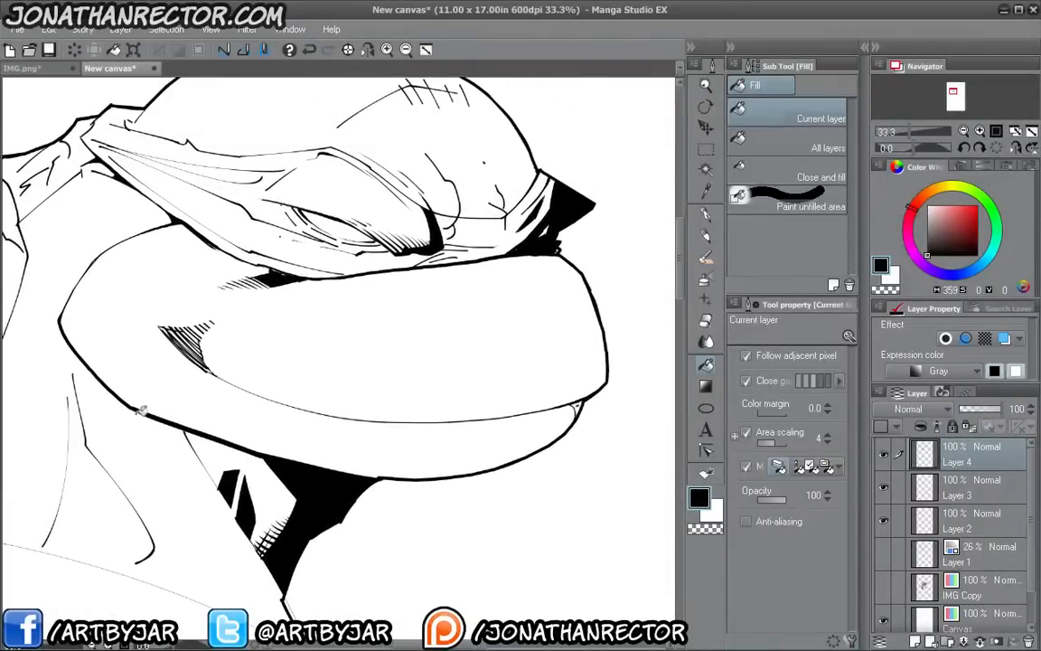
{"action": "scroll", "coordinate": [140, 411], "scroll_direction": "down", "scroll_amount": 2}
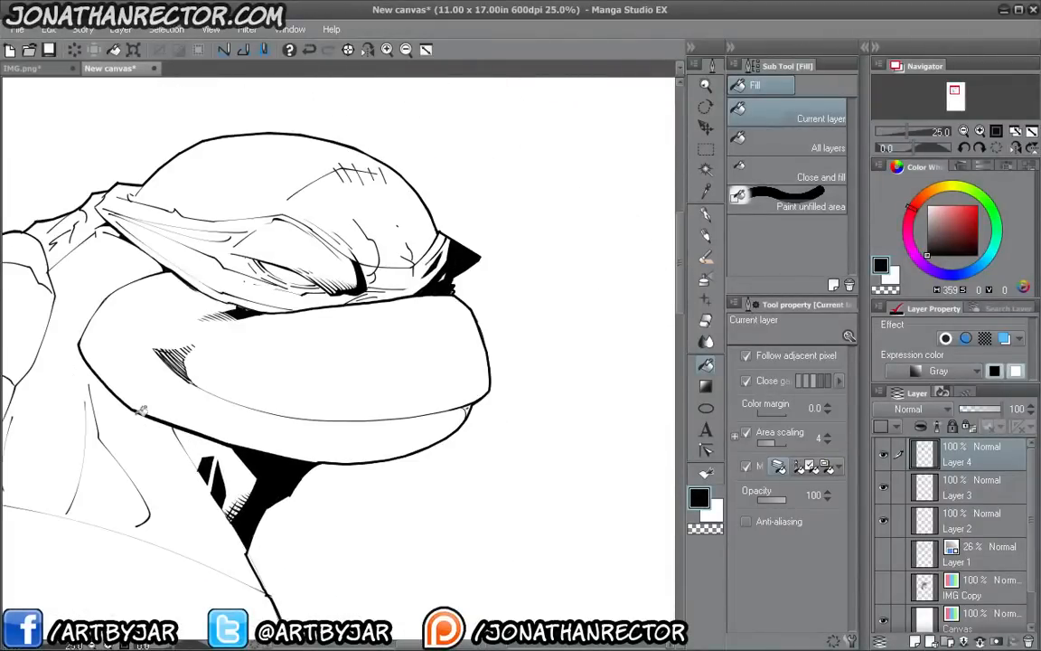
- Toggle Layer 4's visibility repeatedly to compare the drawing with and without the added line weight and blacks
{"action": "left_click", "coordinate": [885, 455]}
{"action": "left_click", "coordinate": [885, 455]}
{"action": "left_click", "coordinate": [884, 455]}
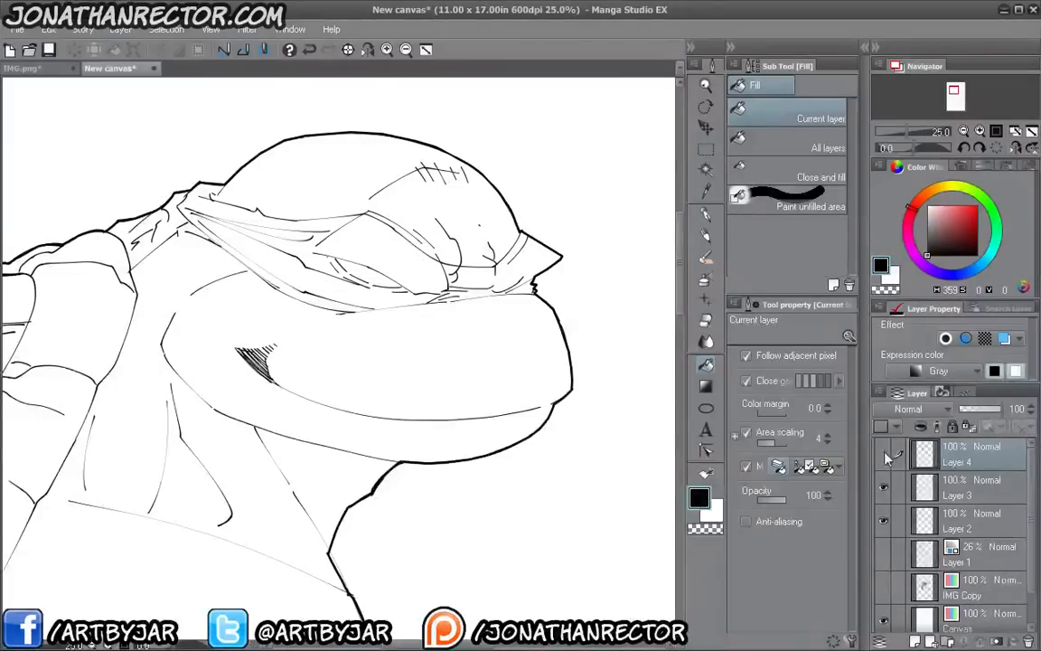
{"action": "left_click", "coordinate": [884, 455]}
{"action": "left_click", "coordinate": [884, 455]}
{"action": "left_click", "coordinate": [884, 454]}
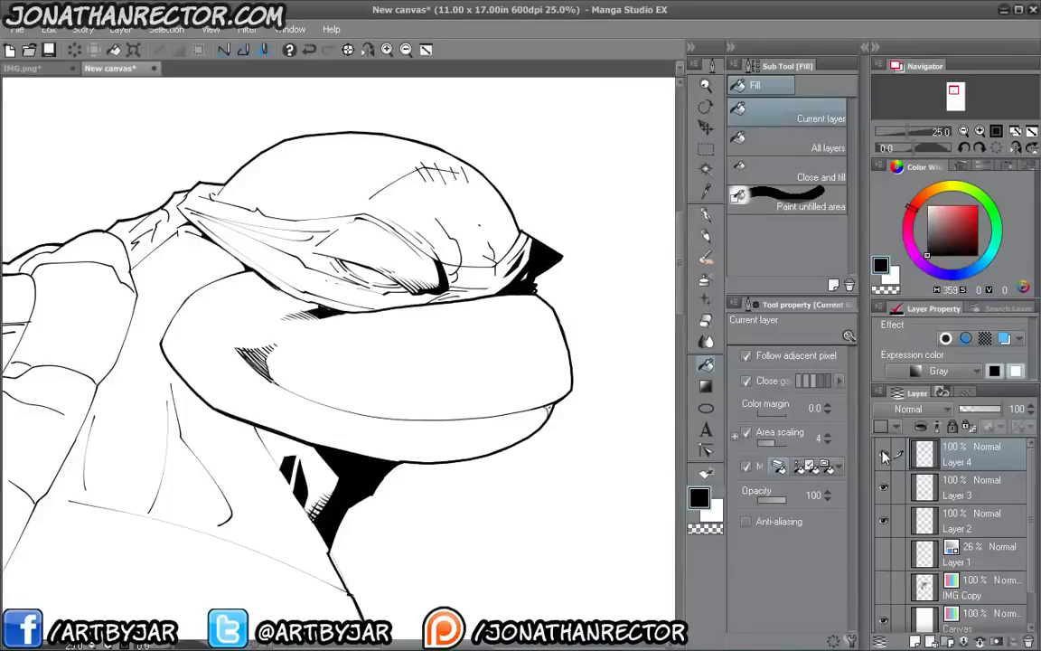
{"action": "left_click", "coordinate": [885, 456]}
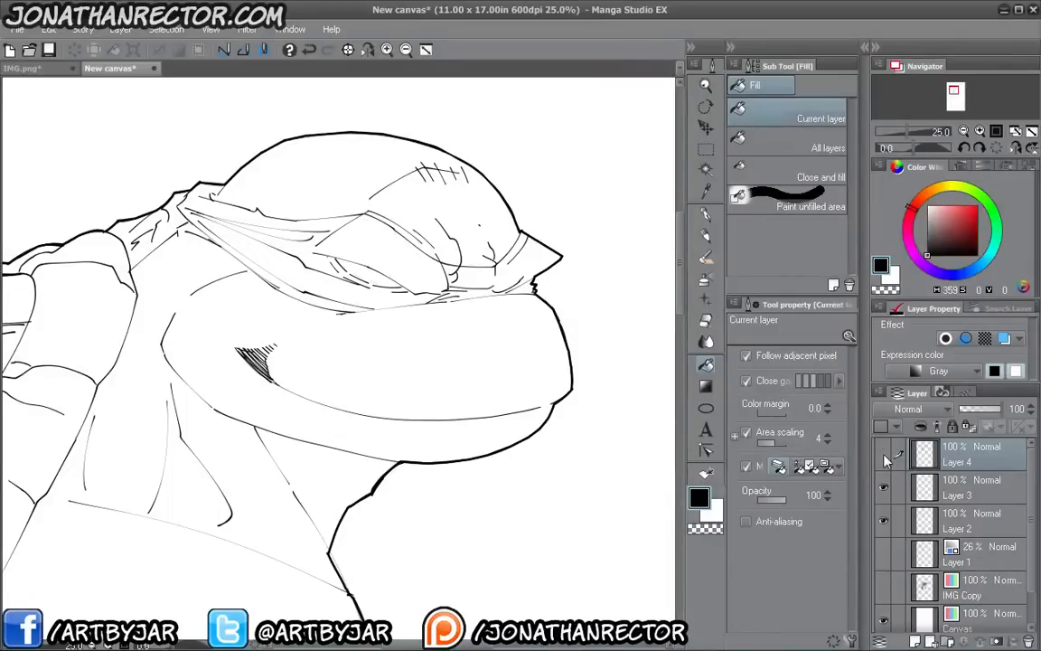
{"action": "left_click", "coordinate": [884, 455]}
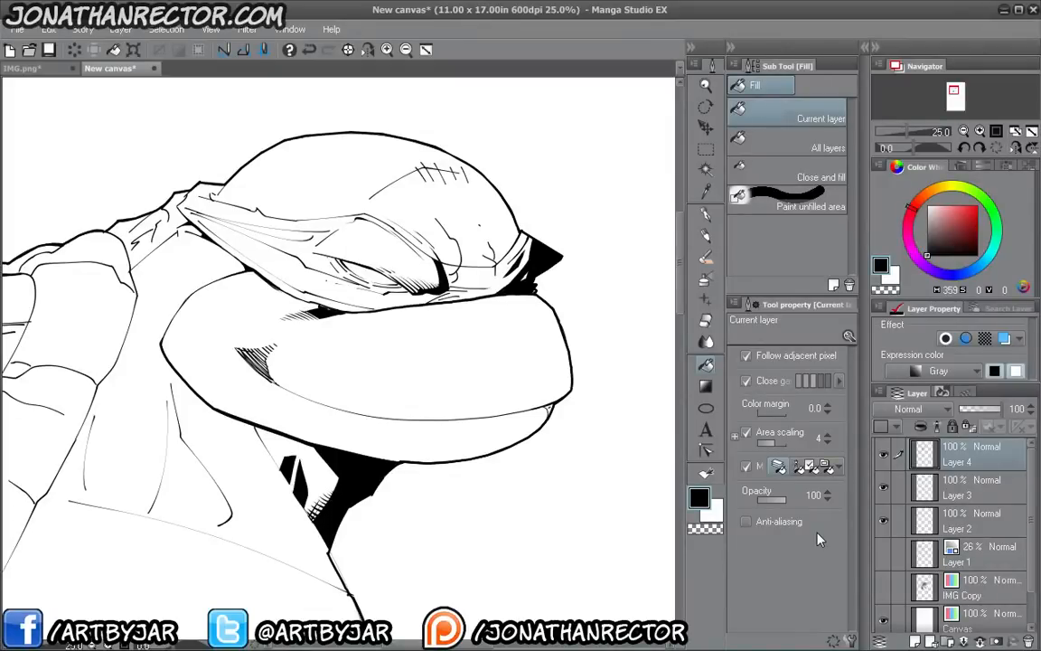
- Fill the lip's corner shadow with black and ink a second contour with the Mapping pen around the muzzle's back edge
{"action": "left_click_drag", "start_coordinate": [239, 454], "coordinate": [244, 491]}
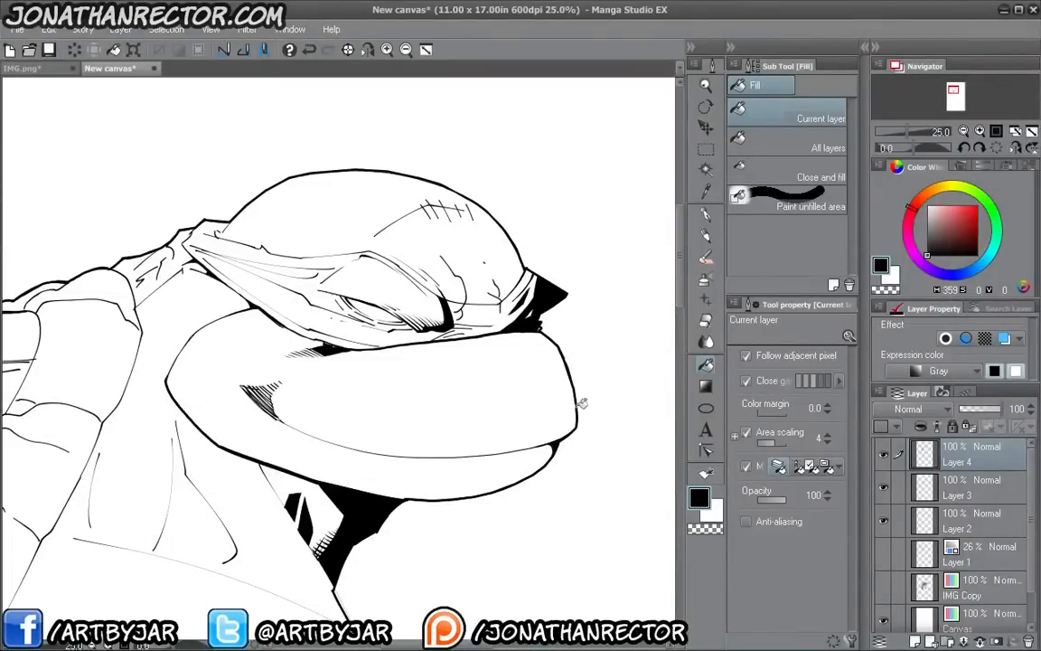
{"action": "left_click_drag", "start_coordinate": [578, 413], "coordinate": [639, 431]}
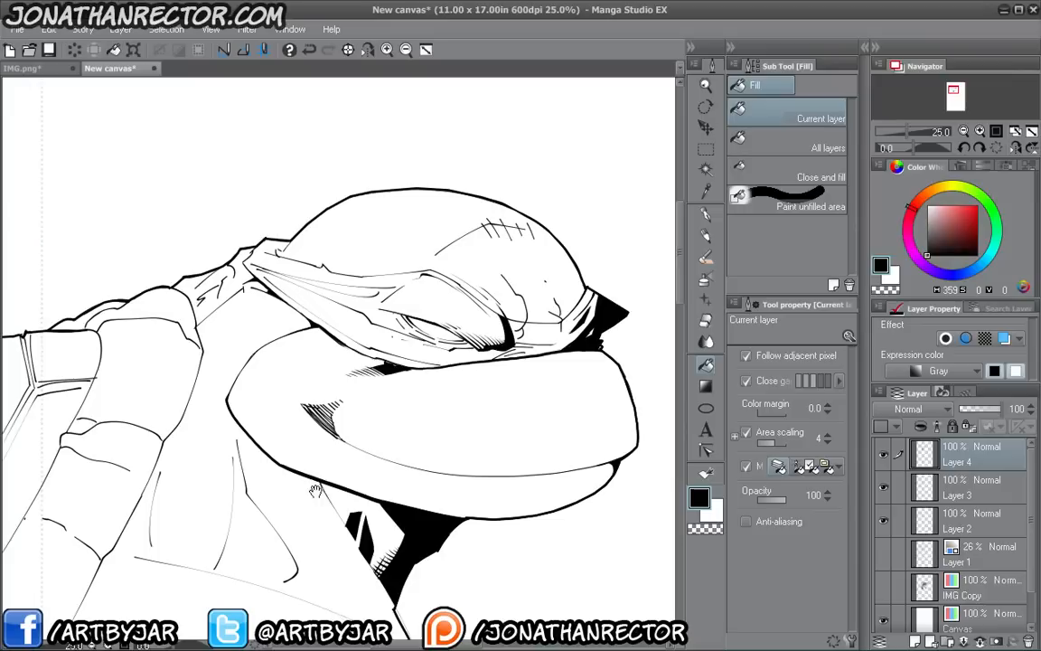
{"action": "left_click", "coordinate": [706, 214]}
{"action": "left_click_drag", "start_coordinate": [224, 370], "coordinate": [254, 426]}
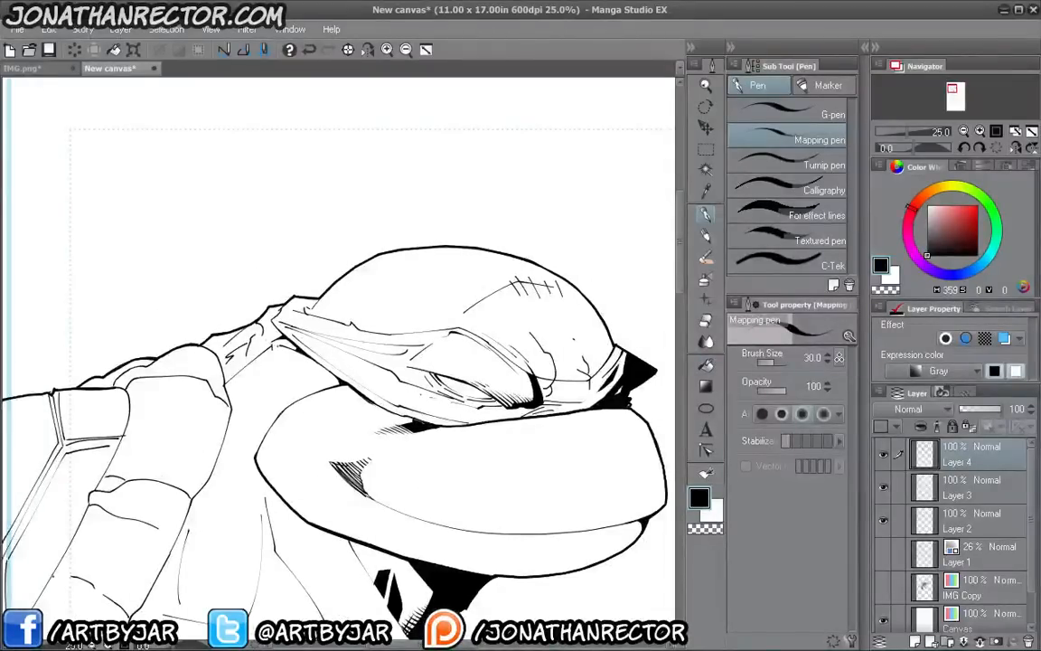
{"action": "left_click_drag", "start_coordinate": [362, 362], "coordinate": [513, 342]}
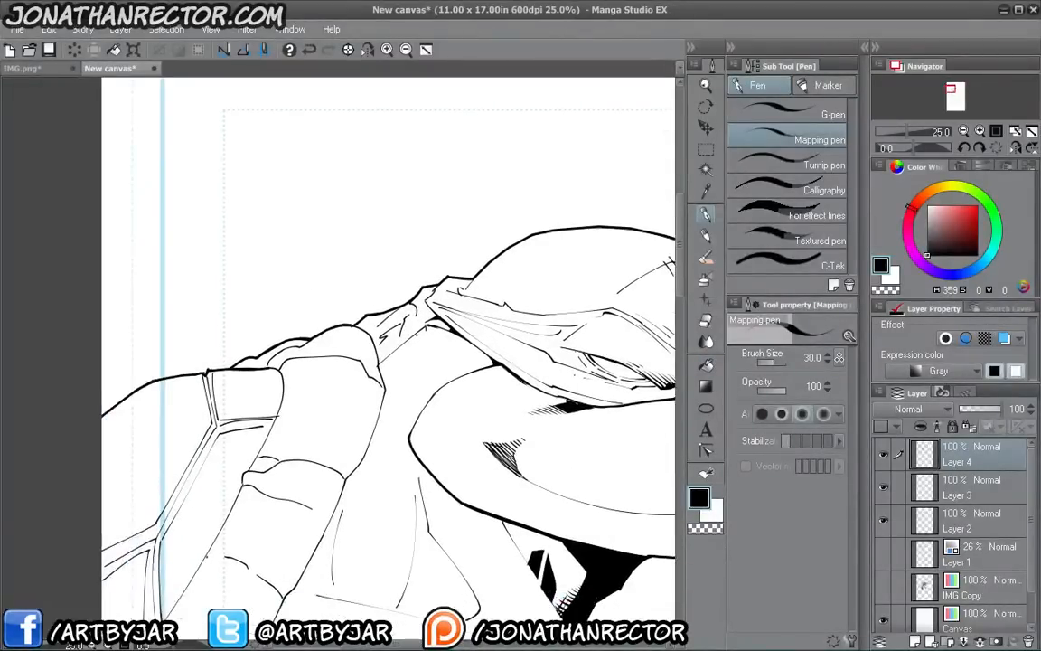
{"action": "left_click_drag", "start_coordinate": [343, 467], "coordinate": [255, 496]}
{"action": "left_click_drag", "start_coordinate": [349, 398], "coordinate": [274, 385]}
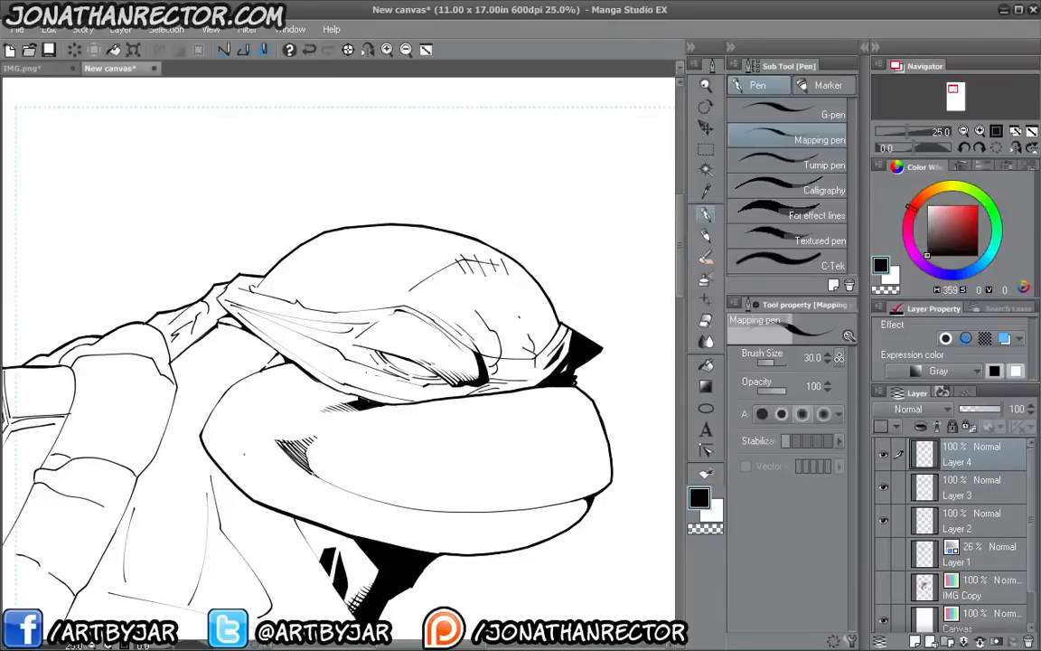
{"action": "left_click_drag", "start_coordinate": [254, 456], "coordinate": [416, 442]}
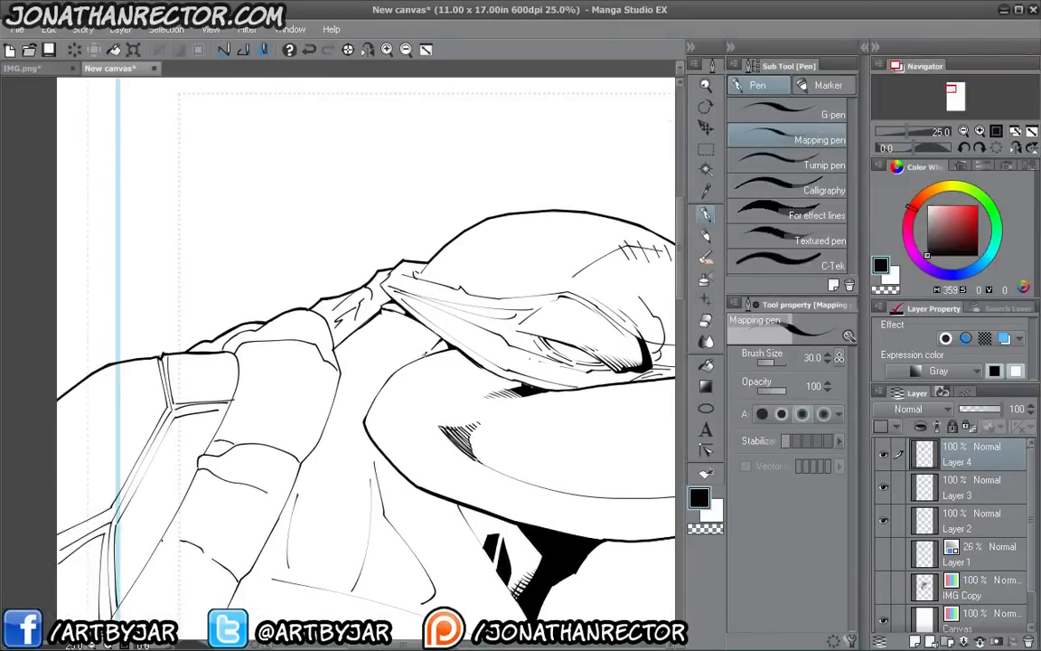
{"action": "left_click_drag", "start_coordinate": [461, 392], "coordinate": [272, 376]}
{"action": "left_click_drag", "start_coordinate": [254, 418], "coordinate": [200, 391]}
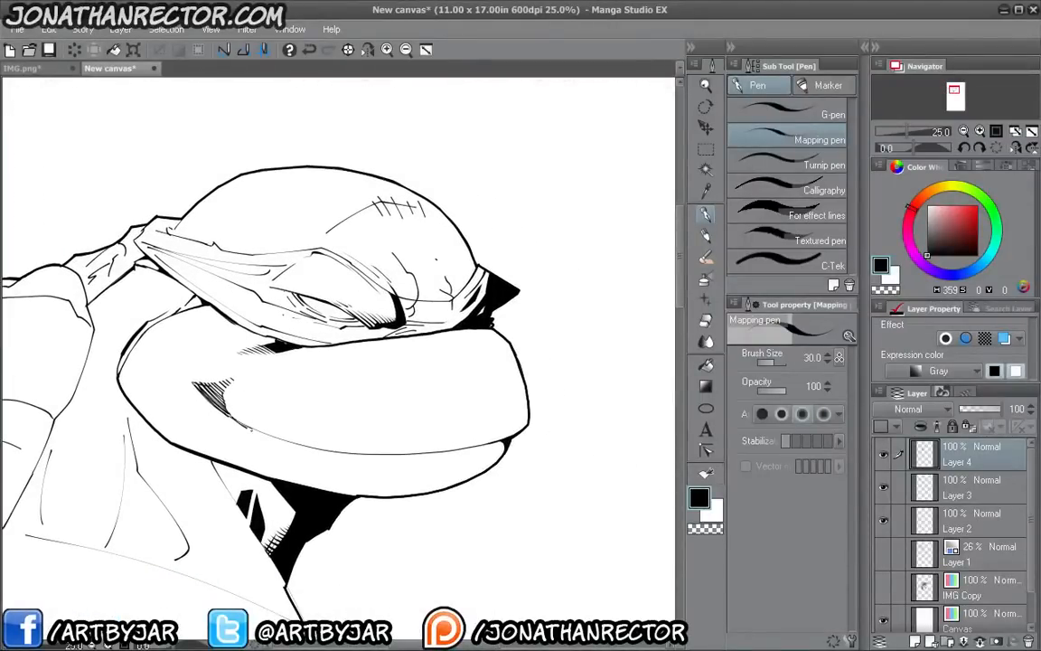
- Outline a shadow shape along the lower lip and jaw below the mouth line and fill it with black
{"action": "left_click_drag", "start_coordinate": [246, 428], "coordinate": [267, 450]}
{"action": "mouse_move", "coordinate": [268, 451]}
{"action": "left_mouse_down"}
{"action": "mouse_move", "coordinate": [176, 430]}
{"action": "mouse_move", "coordinate": [135, 404]}
{"action": "left_mouse_up"}
{"action": "key", "text": "g"}
{"action": "left_click", "coordinate": [318, 415]}
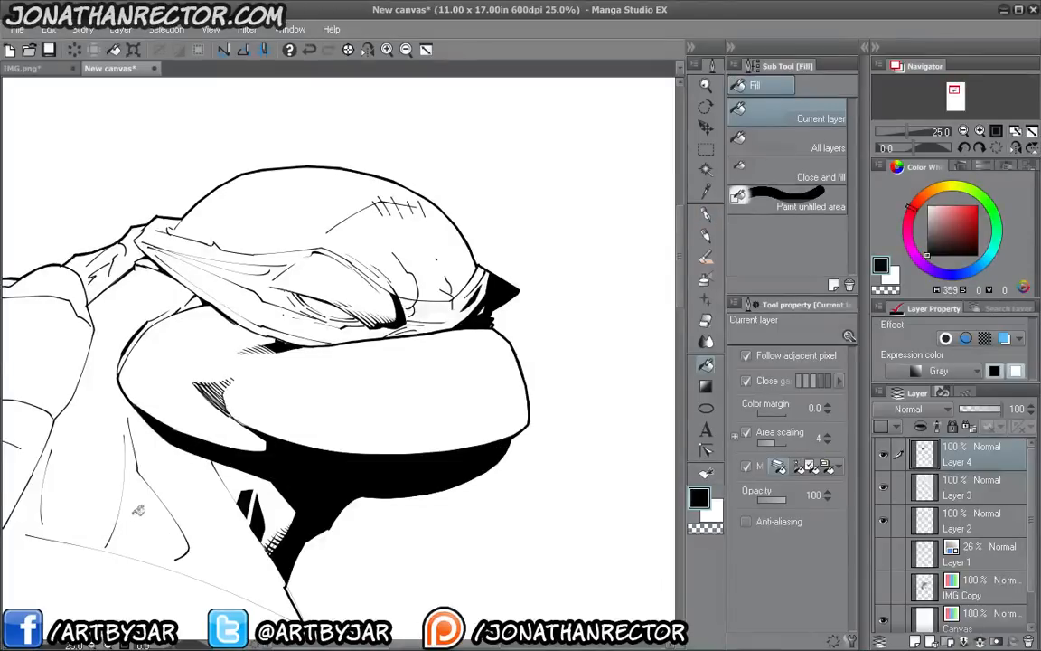
- Hatch along the upper edge of the black jaw shadow, from the mouth corner back towards the cheek, with the Mapping pen
{"action": "left_click_drag", "start_coordinate": [138, 511], "coordinate": [180, 522]}
{"action": "key", "text": "p"}
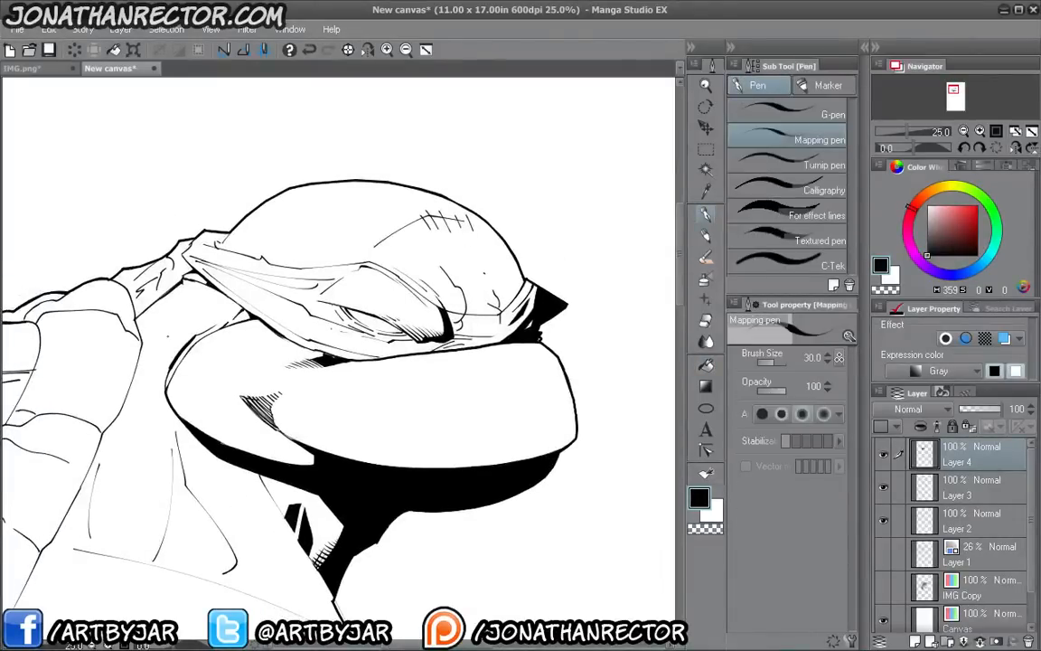
{"action": "key", "text": "Tab"}
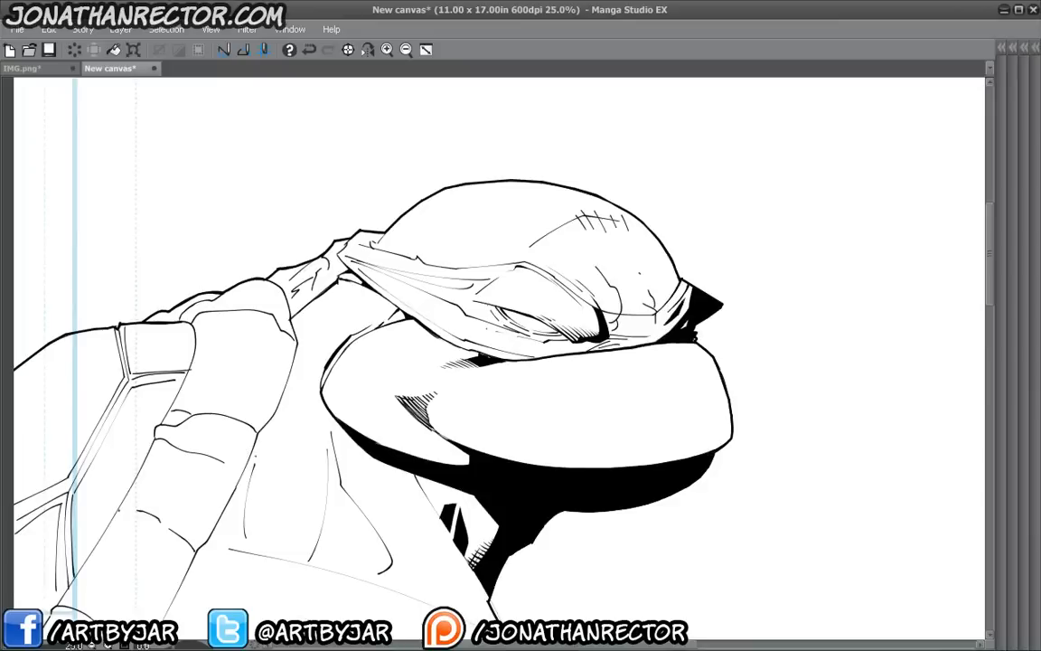
{"action": "left_click_drag", "start_coordinate": [330, 467], "coordinate": [267, 439]}
{"action": "scroll", "coordinate": [101, 323], "scroll_direction": "up", "scroll_amount": 1}
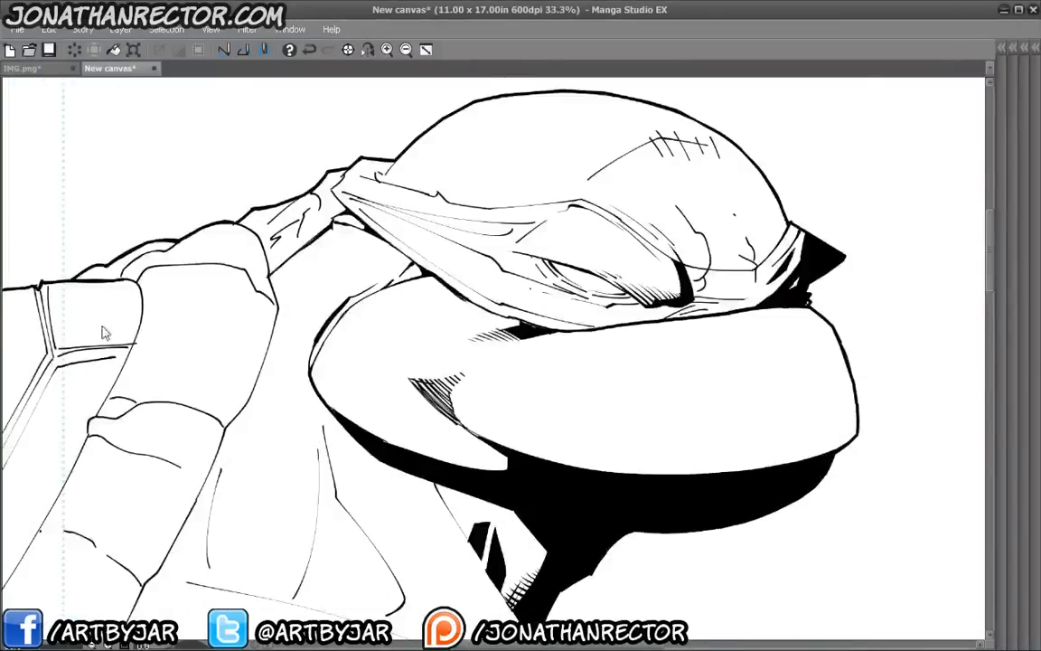
{"action": "scroll", "coordinate": [101, 323], "scroll_direction": "up", "scroll_amount": 1}
{"action": "left_click_drag", "start_coordinate": [100, 322], "coordinate": [271, 258]}
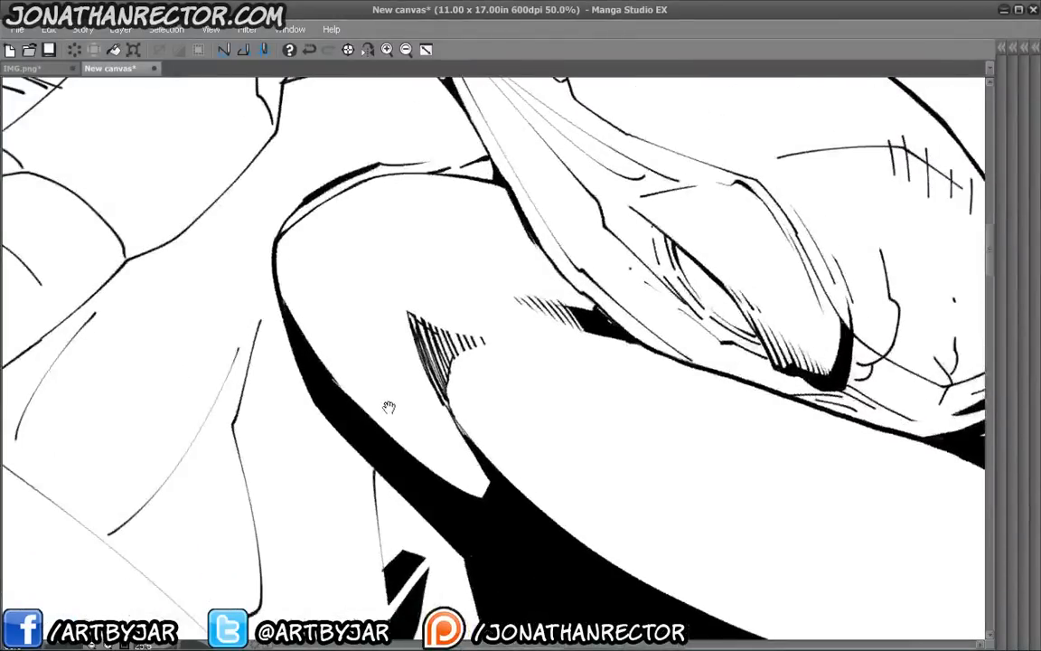
{"action": "left_click_drag", "start_coordinate": [414, 415], "coordinate": [436, 449]}
{"action": "left_click_drag", "start_coordinate": [364, 383], "coordinate": [417, 441]}
{"action": "left_click_drag", "start_coordinate": [413, 436], "coordinate": [426, 450]}
{"action": "left_click_drag", "start_coordinate": [380, 406], "coordinate": [452, 482]}
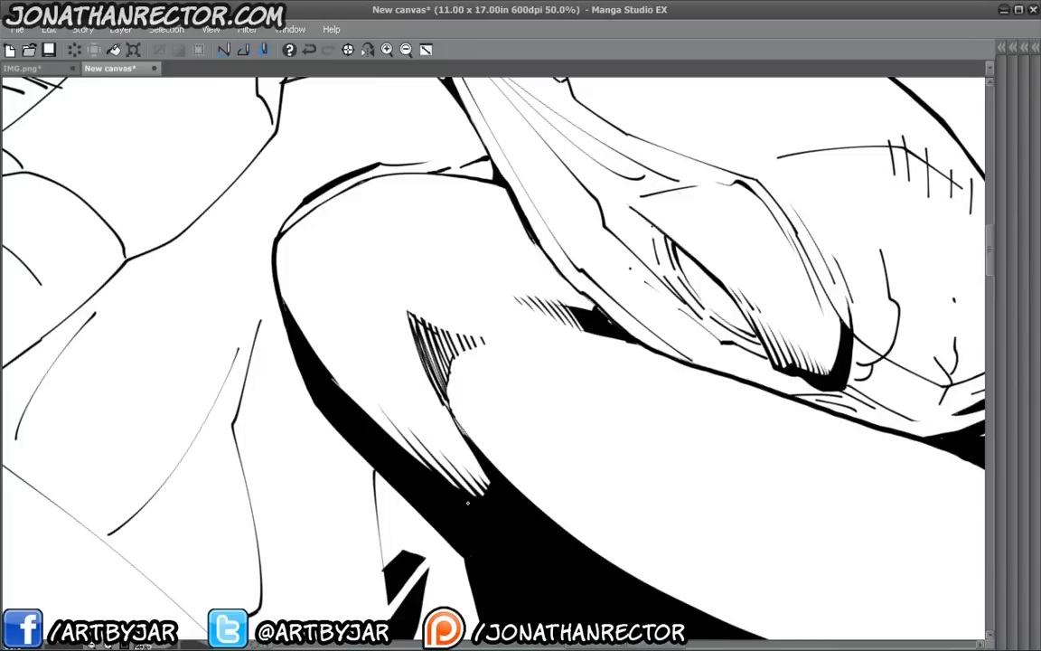
{"action": "left_click_drag", "start_coordinate": [310, 336], "coordinate": [396, 441]}
{"action": "left_click_drag", "start_coordinate": [280, 302], "coordinate": [323, 365]}
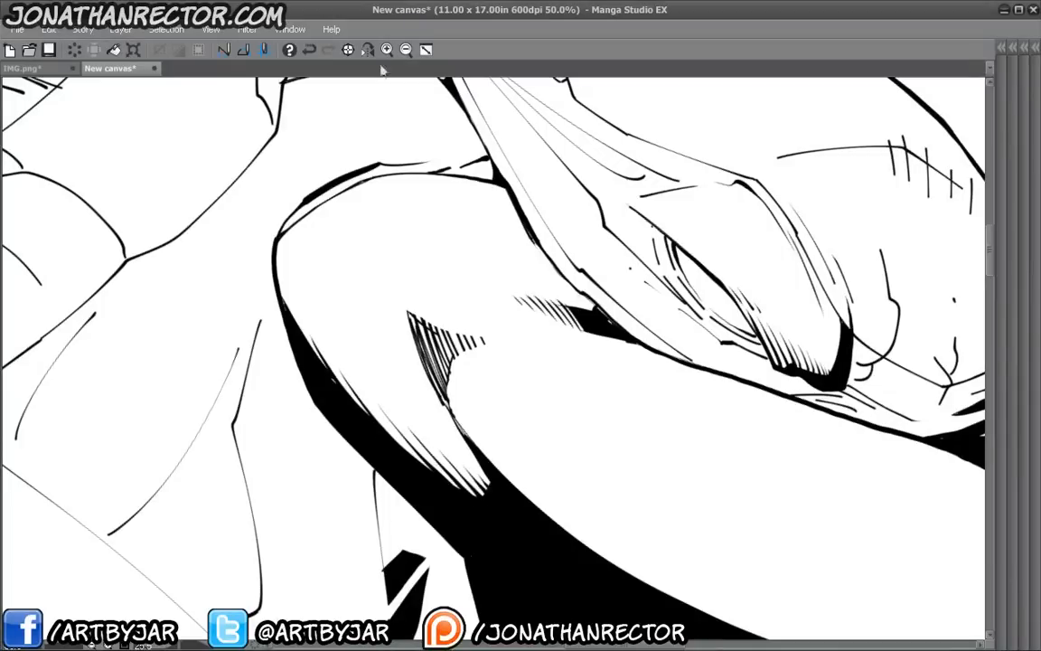
- Cross-hatch the jaw shading near the mouth corner, reaching back along the lower lip
{"action": "left_click", "coordinate": [348, 50]}
{"action": "left_click_drag", "start_coordinate": [559, 460], "coordinate": [632, 426]}
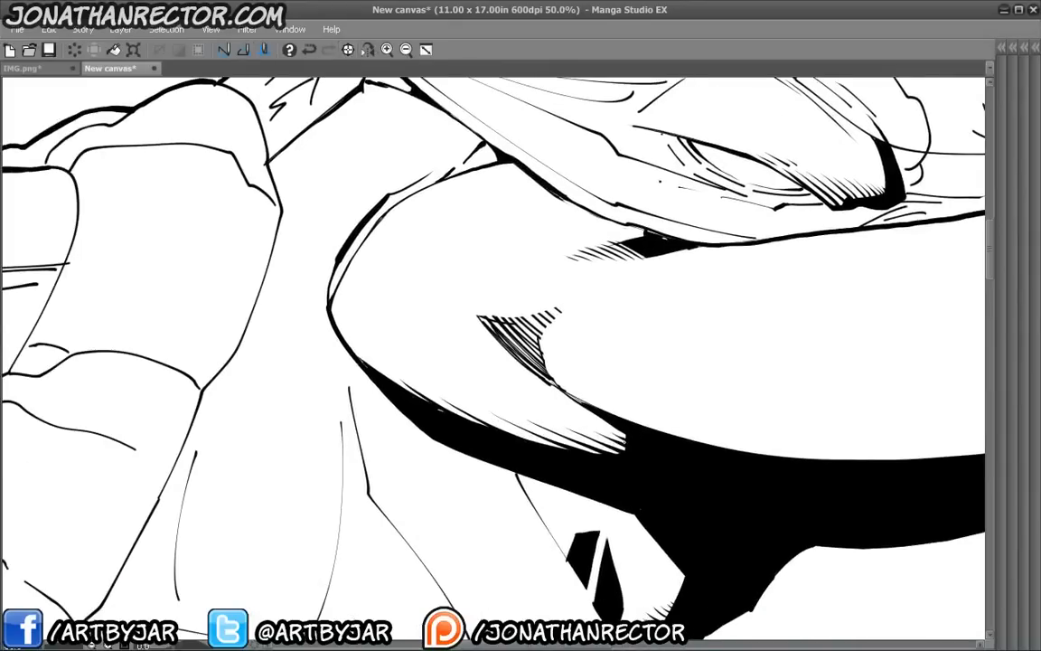
{"action": "left_click_drag", "start_coordinate": [550, 407], "coordinate": [395, 362]}
{"action": "mouse_move", "coordinate": [389, 405]}
{"action": "left_mouse_down"}
{"action": "mouse_move", "coordinate": [209, 418]}
{"action": "mouse_move", "coordinate": [129, 450]}
{"action": "left_mouse_up"}
{"action": "left_click_drag", "start_coordinate": [639, 463], "coordinate": [553, 451]}
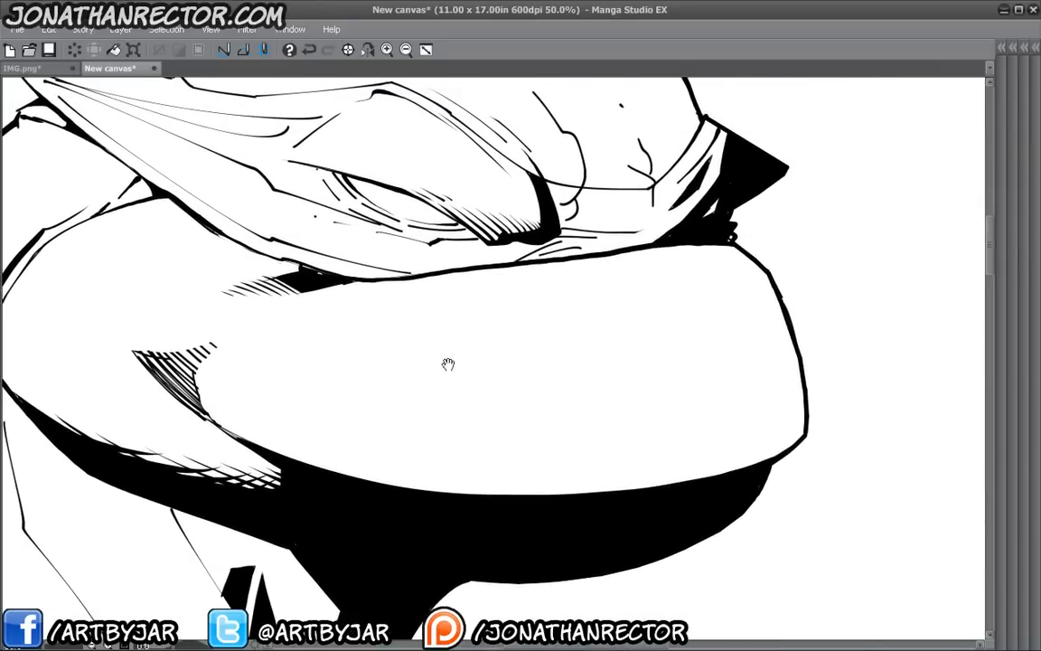
- Ink a thin contour across the upper muzzle from the front edge, ending in a short heavier stroke, and undo the unwanted try
{"action": "left_click_drag", "start_coordinate": [759, 277], "coordinate": [477, 314]}
{"action": "mouse_move", "coordinate": [193, 407]}
{"action": "left_mouse_down"}
{"action": "mouse_move", "coordinate": [256, 523]}
{"action": "mouse_move", "coordinate": [213, 466]}
{"action": "left_mouse_up"}
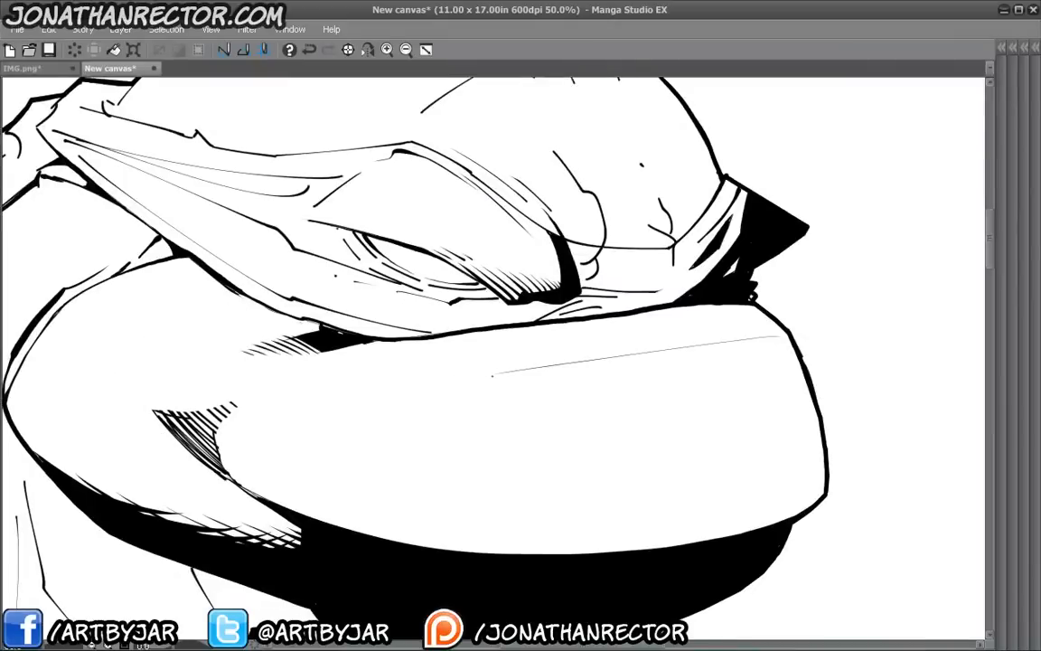
{"action": "left_click_drag", "start_coordinate": [491, 374], "coordinate": [308, 449]}
{"action": "left_click", "coordinate": [309, 54]}
{"action": "key", "text": "ctrl+minus"}
{"action": "left_click_drag", "start_coordinate": [390, 443], "coordinate": [539, 450]}
{"action": "left_click_drag", "start_coordinate": [648, 376], "coordinate": [366, 429]}
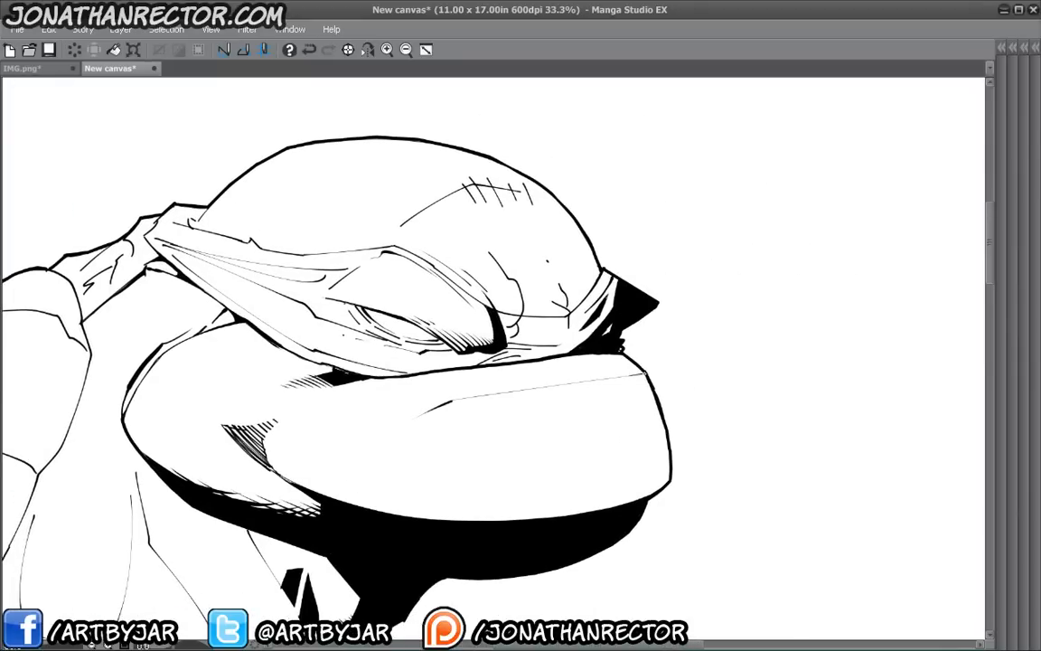
{"action": "mouse_move", "coordinate": [281, 395]}
{"action": "left_mouse_down"}
{"action": "mouse_move", "coordinate": [333, 395]}
{"action": "mouse_move", "coordinate": [347, 461]}
{"action": "mouse_move", "coordinate": [317, 475]}
{"action": "left_mouse_up"}
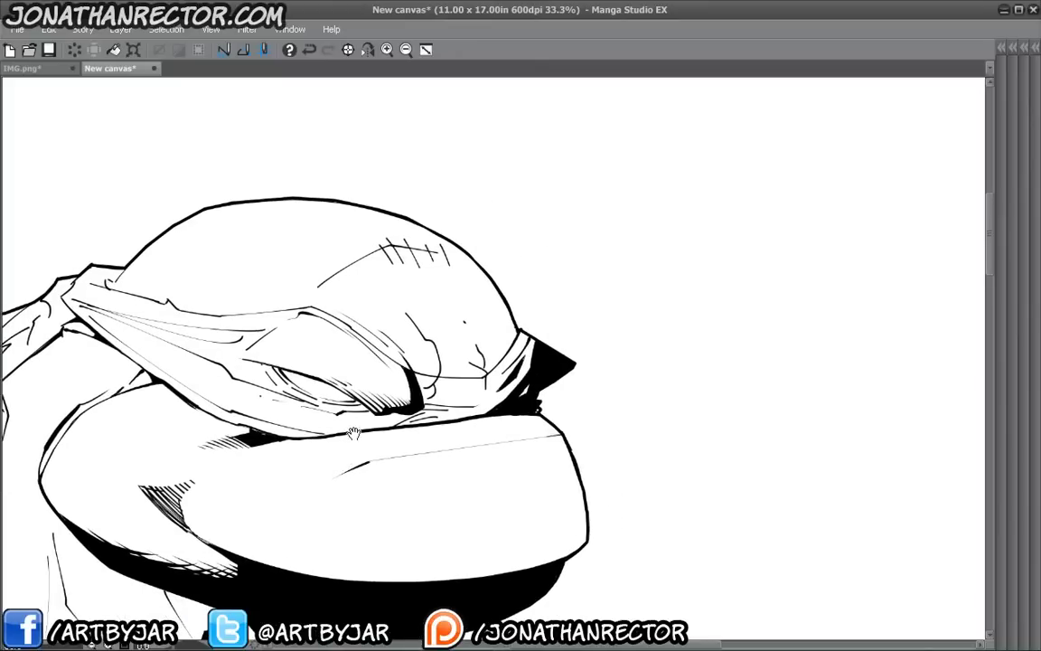
{"action": "left_click_drag", "start_coordinate": [355, 433], "coordinate": [529, 416]}
{"action": "left_click_drag", "start_coordinate": [447, 387], "coordinate": [260, 393]}
{"action": "mouse_move", "coordinate": [59, 464]}
{"action": "left_mouse_down"}
{"action": "mouse_move", "coordinate": [142, 403]}
{"action": "mouse_move", "coordinate": [210, 476]}
{"action": "left_mouse_up"}
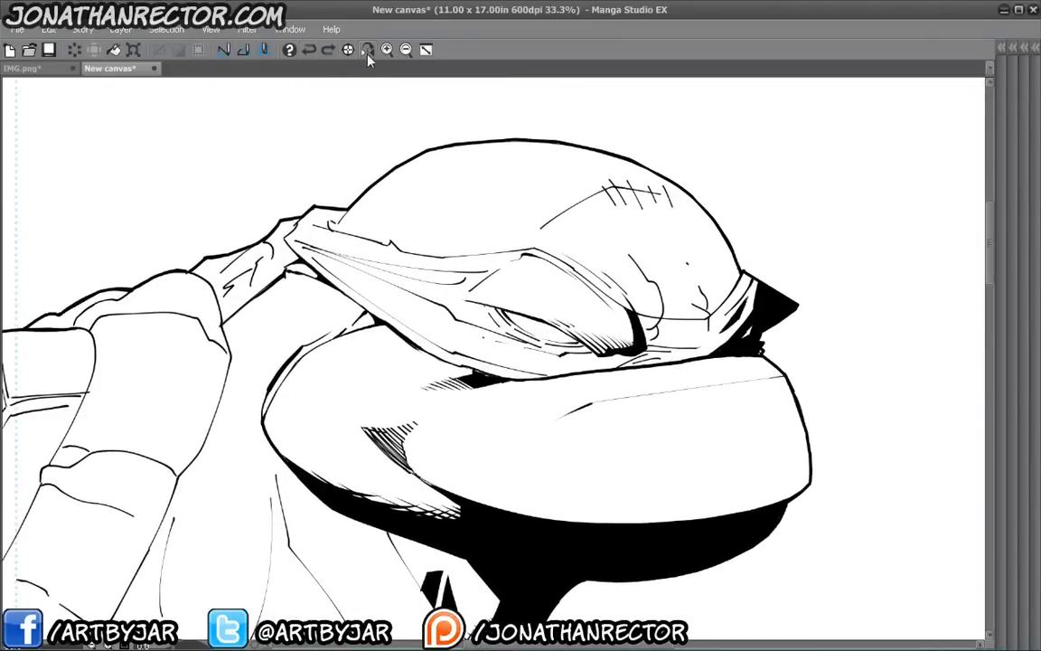
- Flip the canvas view horizontally and thicken the black upper lid line and corner of the eye
{"action": "left_click", "coordinate": [367, 50]}
{"action": "left_click_drag", "start_coordinate": [217, 437], "coordinate": [325, 479]}
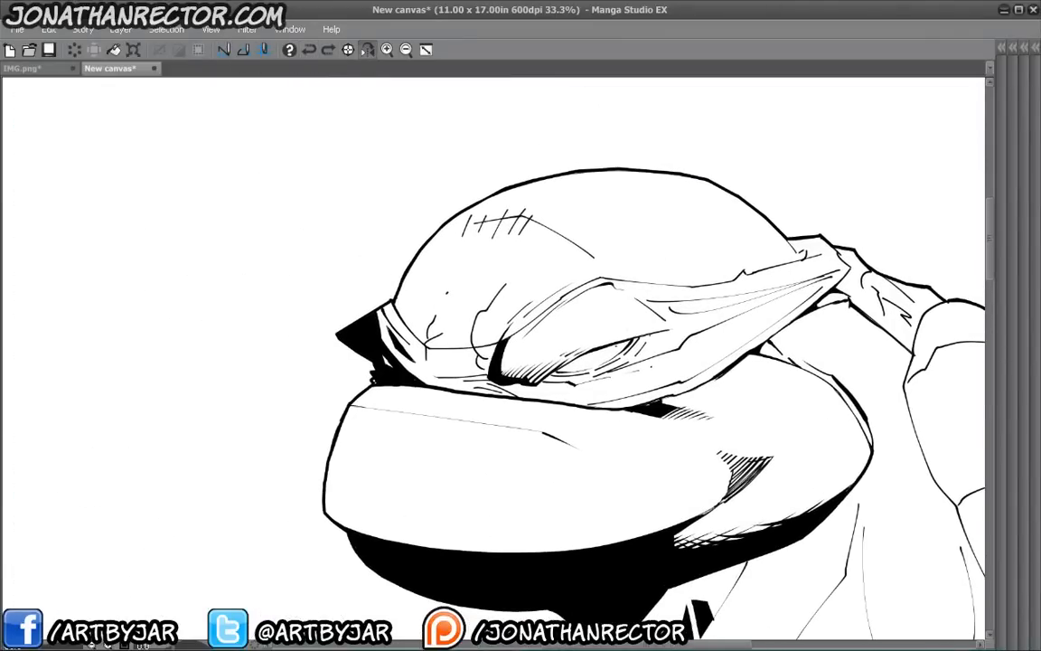
{"action": "left_click_drag", "start_coordinate": [548, 326], "coordinate": [558, 313]}
{"action": "left_click_drag", "start_coordinate": [572, 366], "coordinate": [603, 349]}
{"action": "left_click_drag", "start_coordinate": [578, 360], "coordinate": [630, 341]}
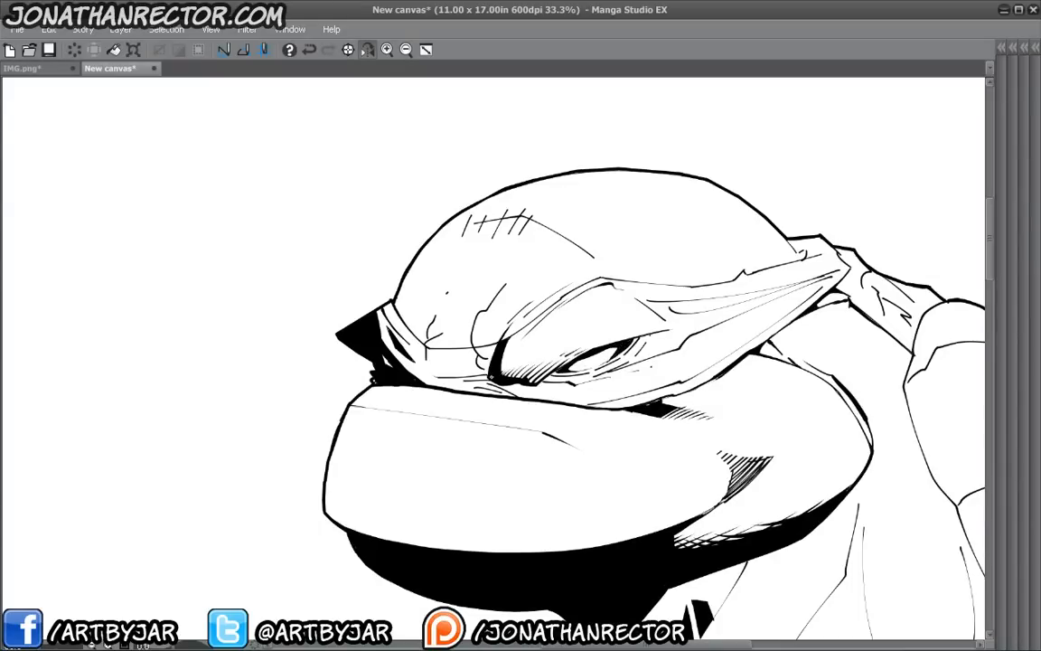
- Ink heavy black strokes over the far side of the mask and thicken the brow line across the nose bridge to the eye
{"action": "mouse_move", "coordinate": [439, 339]}
{"action": "left_mouse_down"}
{"action": "mouse_move", "coordinate": [387, 327]}
{"action": "mouse_move", "coordinate": [340, 275]}
{"action": "mouse_move", "coordinate": [392, 341]}
{"action": "left_mouse_up"}
{"action": "left_click_drag", "start_coordinate": [343, 304], "coordinate": [416, 351]}
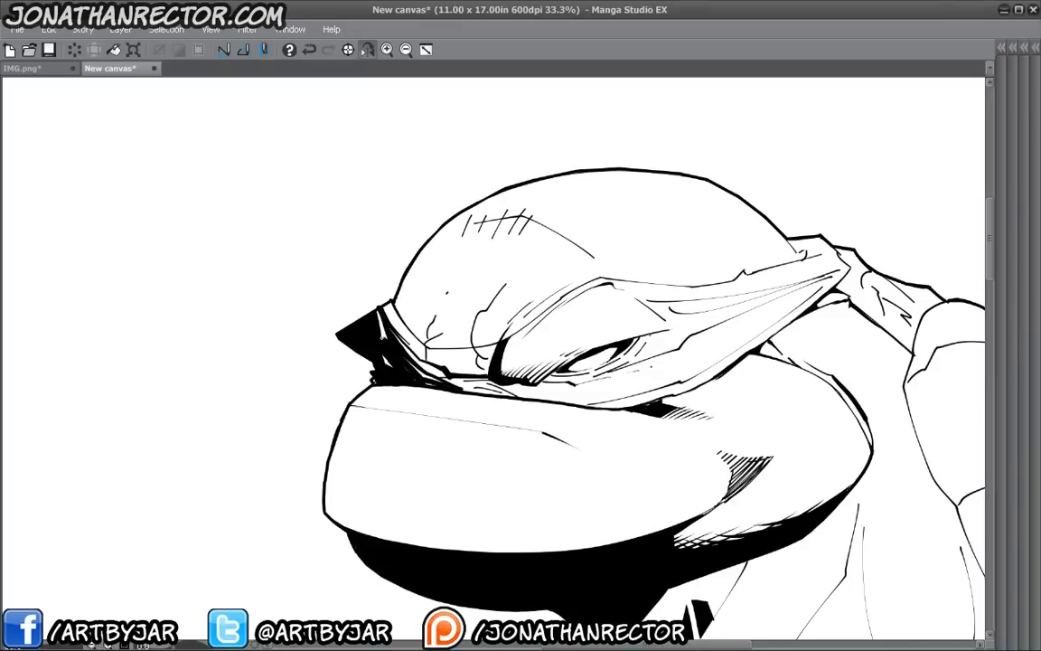
{"action": "left_click_drag", "start_coordinate": [382, 304], "coordinate": [441, 373]}
{"action": "mouse_move", "coordinate": [389, 305]}
{"action": "left_mouse_down"}
{"action": "mouse_move", "coordinate": [429, 360]}
{"action": "mouse_move", "coordinate": [429, 350]}
{"action": "left_mouse_up"}
{"action": "mouse_move", "coordinate": [427, 349]}
{"action": "left_mouse_down"}
{"action": "mouse_move", "coordinate": [495, 350]}
{"action": "mouse_move", "coordinate": [497, 341]}
{"action": "mouse_move", "coordinate": [432, 349]}
{"action": "left_mouse_up"}
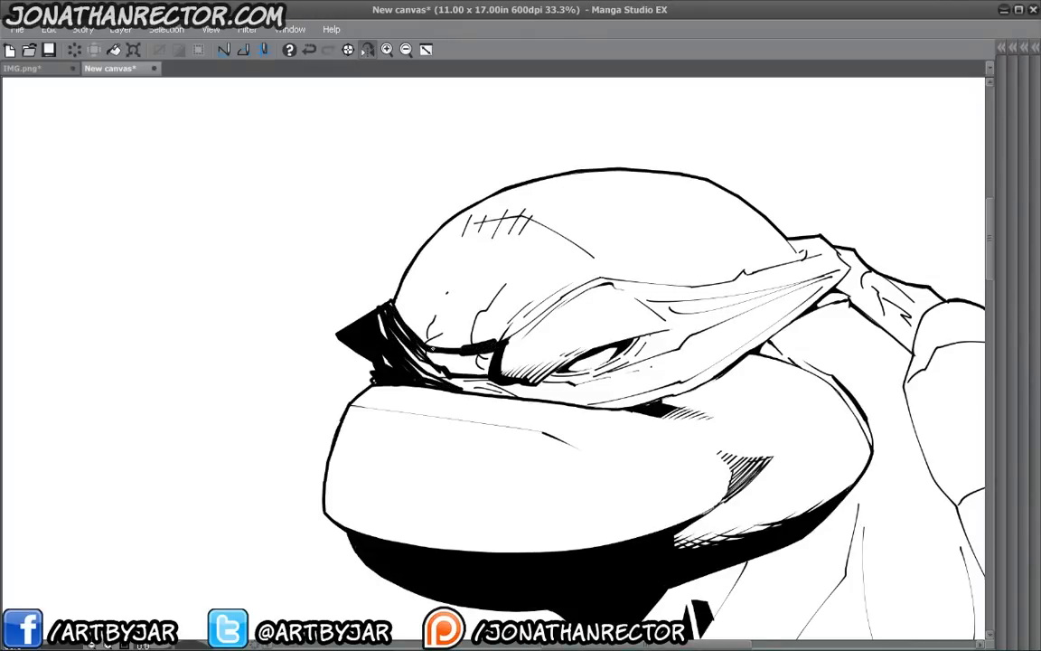
{"action": "left_click_drag", "start_coordinate": [399, 314], "coordinate": [462, 348]}
{"action": "left_click_drag", "start_coordinate": [396, 295], "coordinate": [372, 310]}
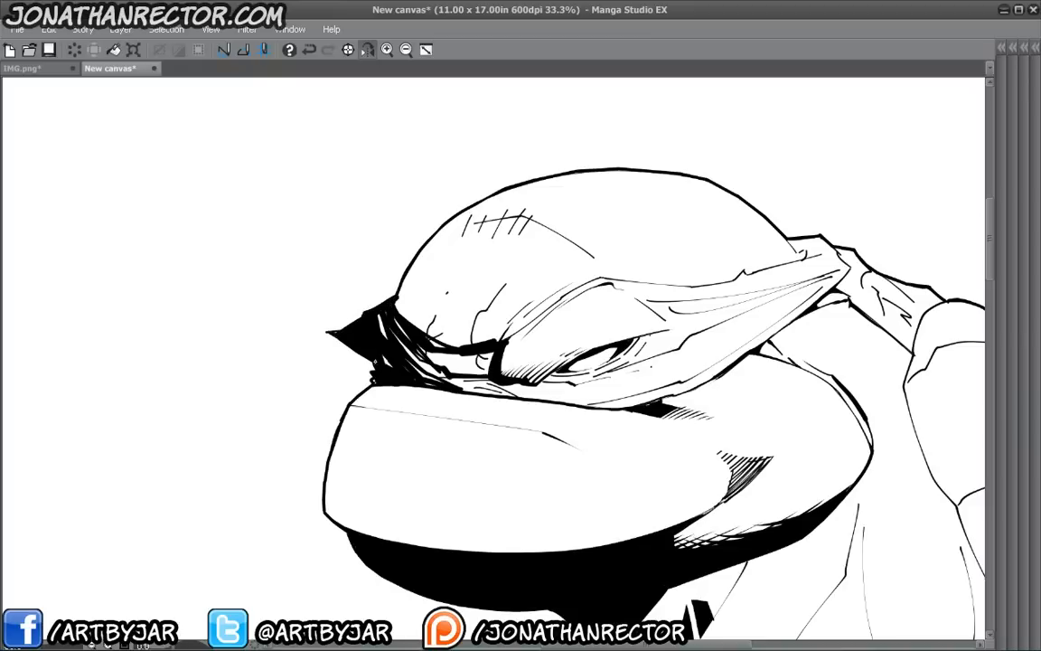
{"action": "mouse_move", "coordinate": [374, 362]}
{"action": "left_mouse_down"}
{"action": "mouse_move", "coordinate": [360, 371]}
{"action": "mouse_move", "coordinate": [458, 384]}
{"action": "mouse_move", "coordinate": [495, 370]}
{"action": "mouse_move", "coordinate": [470, 351]}
{"action": "left_mouse_up"}
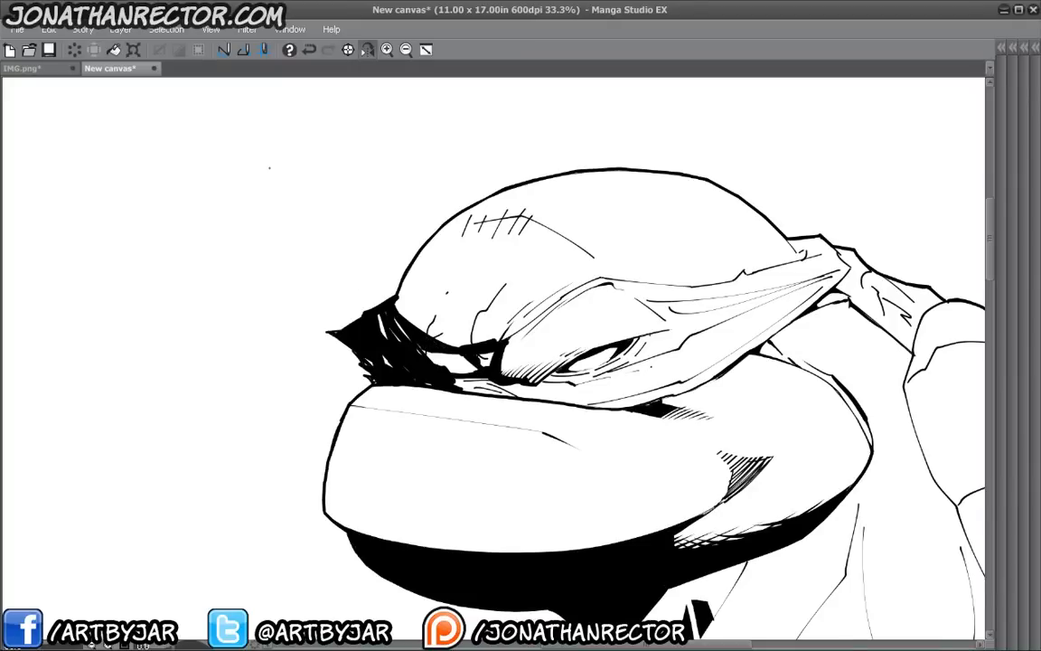
- Outline a shadow on the front of the forehead above the mask and cross-hatch its inner edge
{"action": "left_click_drag", "start_coordinate": [268, 167], "coordinate": [249, 223]}
{"action": "left_click_drag", "start_coordinate": [410, 342], "coordinate": [440, 390]}
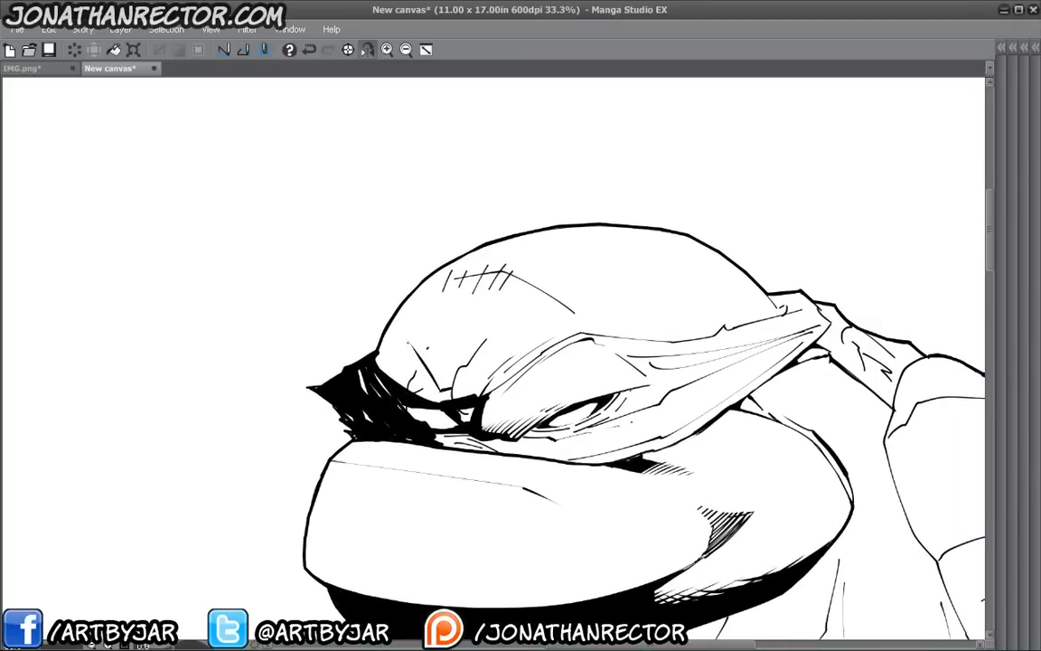
{"action": "left_click_drag", "start_coordinate": [413, 304], "coordinate": [410, 343]}
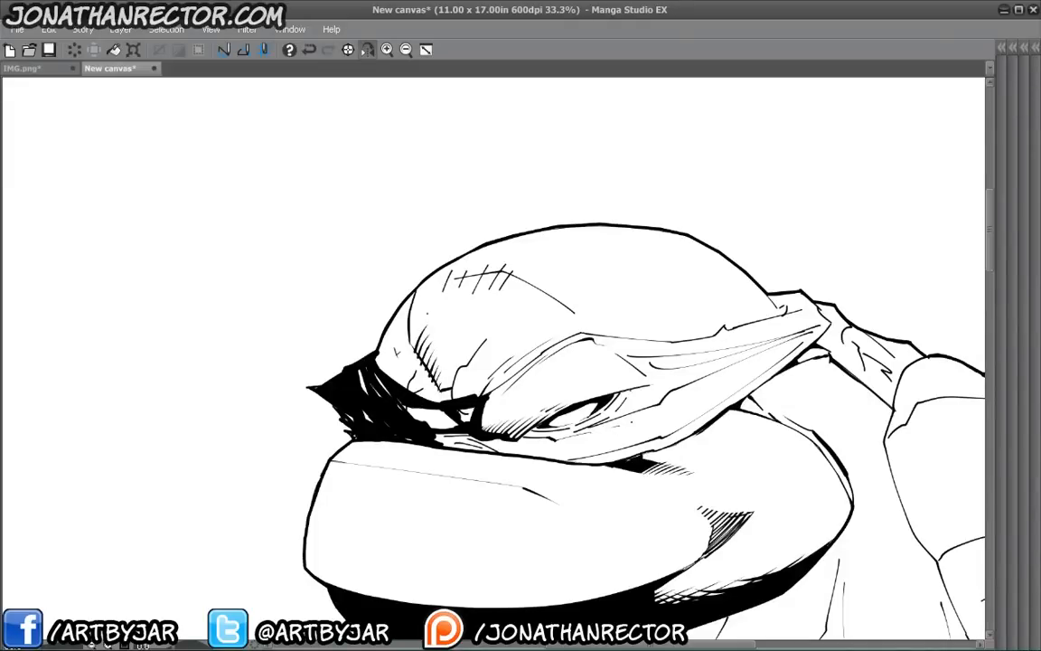
{"action": "mouse_move", "coordinate": [415, 351]}
{"action": "left_mouse_down"}
{"action": "mouse_move", "coordinate": [426, 284]}
{"action": "mouse_move", "coordinate": [433, 369]}
{"action": "left_mouse_up"}
{"action": "mouse_move", "coordinate": [407, 309]}
{"action": "left_mouse_down"}
{"action": "mouse_move", "coordinate": [423, 345]}
{"action": "mouse_move", "coordinate": [423, 325]}
{"action": "left_mouse_up"}
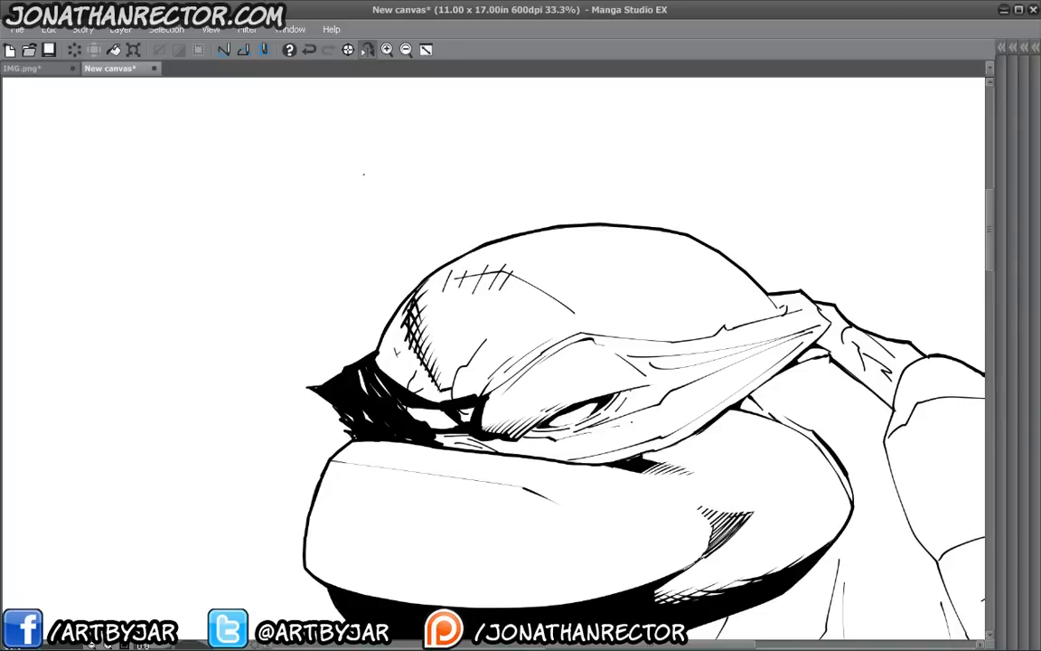
- Fill the outlined forehead shadow above the mask with black on the current layer
{"action": "key", "text": "Tab"}
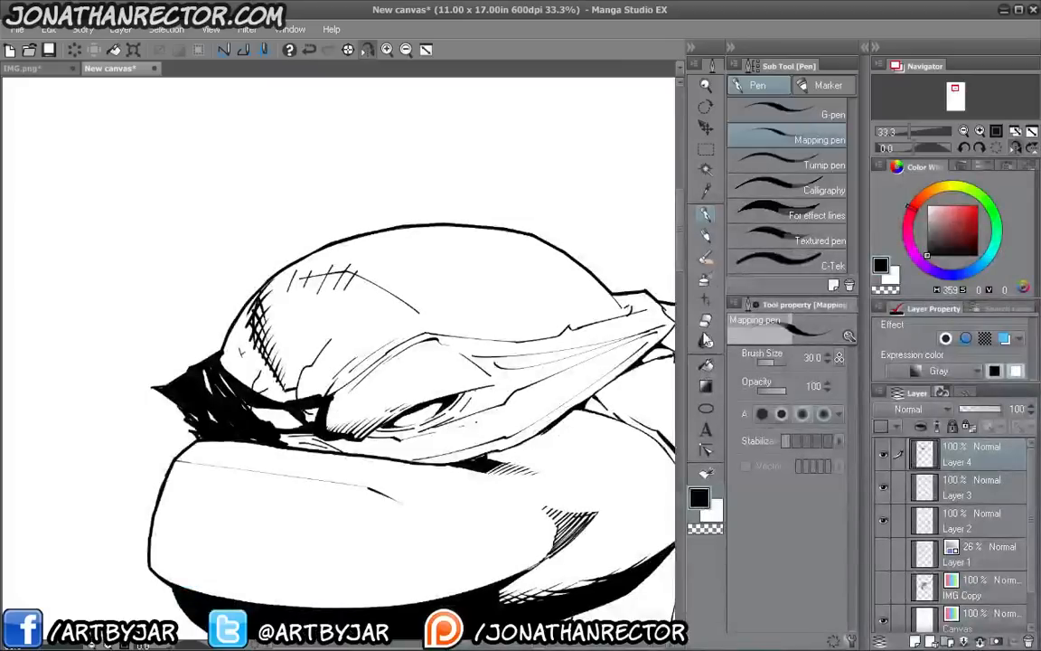
{"action": "key", "text": "g"}
{"action": "left_click", "coordinate": [231, 316]}
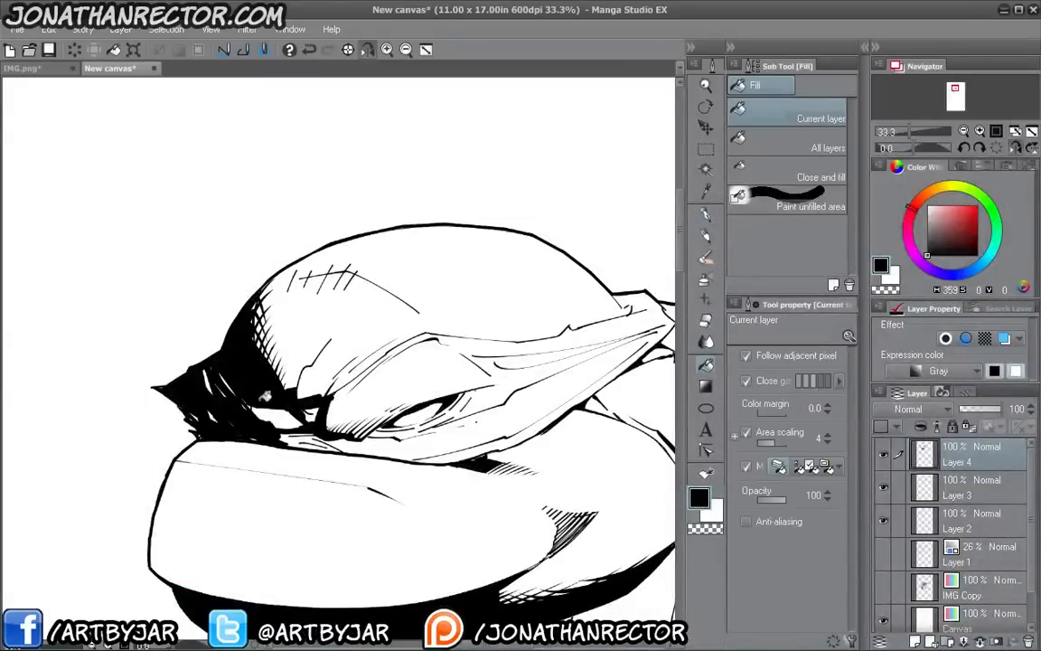
{"action": "left_click", "coordinate": [238, 358]}
{"action": "key", "text": "Tab"}
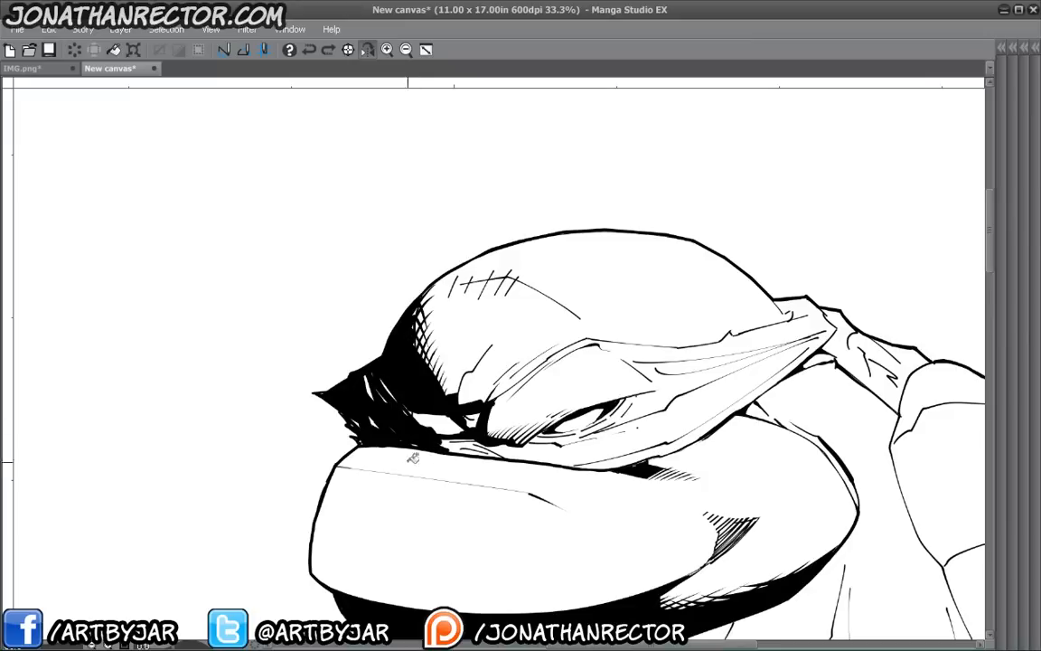
- Rotate the canvas and ink over the white gaps in the mask's far side, adding dark strokes between the eye and muzzle
{"action": "left_click_drag", "start_coordinate": [495, 360], "coordinate": [516, 332]}
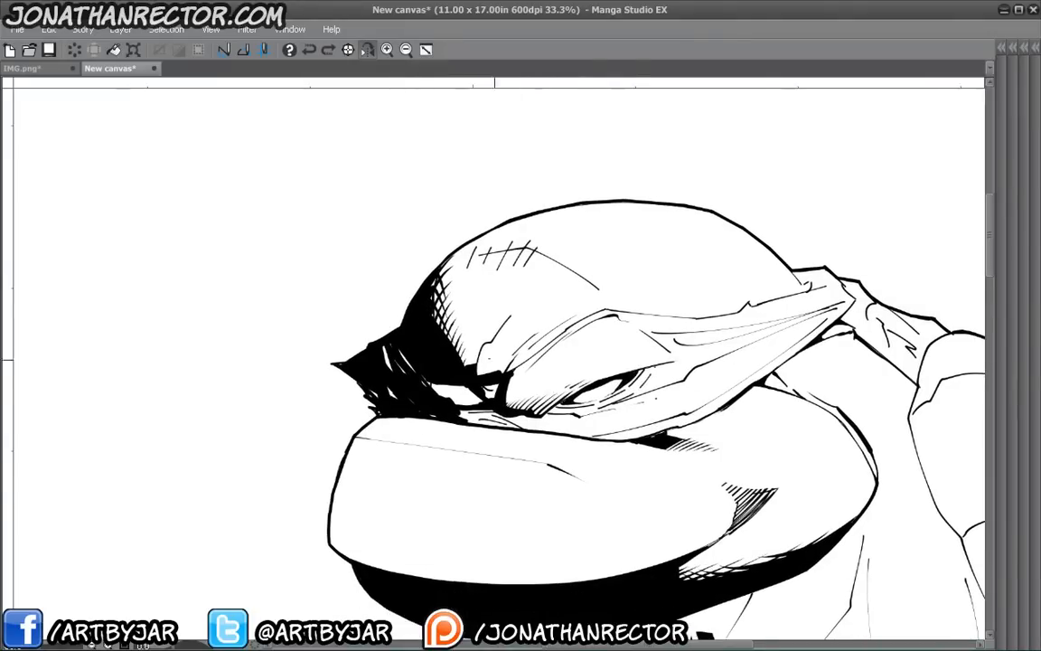
{"action": "mouse_move", "coordinate": [369, 337]}
{"action": "left_mouse_down"}
{"action": "mouse_move", "coordinate": [389, 411]}
{"action": "mouse_move", "coordinate": [454, 478]}
{"action": "left_mouse_up"}
{"action": "mouse_move", "coordinate": [547, 274]}
{"action": "left_mouse_down"}
{"action": "mouse_move", "coordinate": [533, 312]}
{"action": "mouse_move", "coordinate": [560, 367]}
{"action": "mouse_move", "coordinate": [585, 297]}
{"action": "left_mouse_up"}
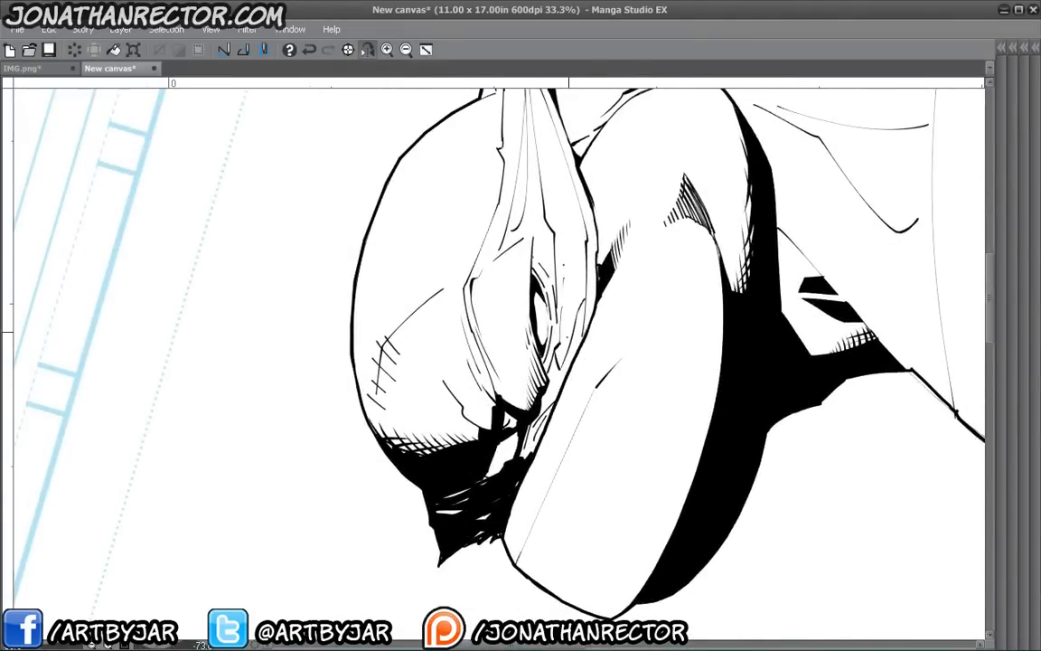
{"action": "left_click_drag", "start_coordinate": [542, 412], "coordinate": [534, 430]}
{"action": "left_click_drag", "start_coordinate": [549, 409], "coordinate": [522, 459]}
{"action": "left_click_drag", "start_coordinate": [545, 420], "coordinate": [536, 447]}
{"action": "mouse_move", "coordinate": [553, 398]}
{"action": "left_mouse_down"}
{"action": "mouse_move", "coordinate": [521, 456]}
{"action": "mouse_move", "coordinate": [490, 477]}
{"action": "left_mouse_up"}
{"action": "left_click_drag", "start_coordinate": [514, 435], "coordinate": [489, 477]}
{"action": "left_click_drag", "start_coordinate": [509, 437], "coordinate": [478, 483]}
{"action": "mouse_move", "coordinate": [518, 436]}
{"action": "left_mouse_down"}
{"action": "mouse_move", "coordinate": [467, 503]}
{"action": "mouse_move", "coordinate": [444, 502]}
{"action": "mouse_move", "coordinate": [439, 515]}
{"action": "mouse_move", "coordinate": [459, 528]}
{"action": "left_mouse_up"}
{"action": "left_click_drag", "start_coordinate": [452, 471], "coordinate": [429, 483]}
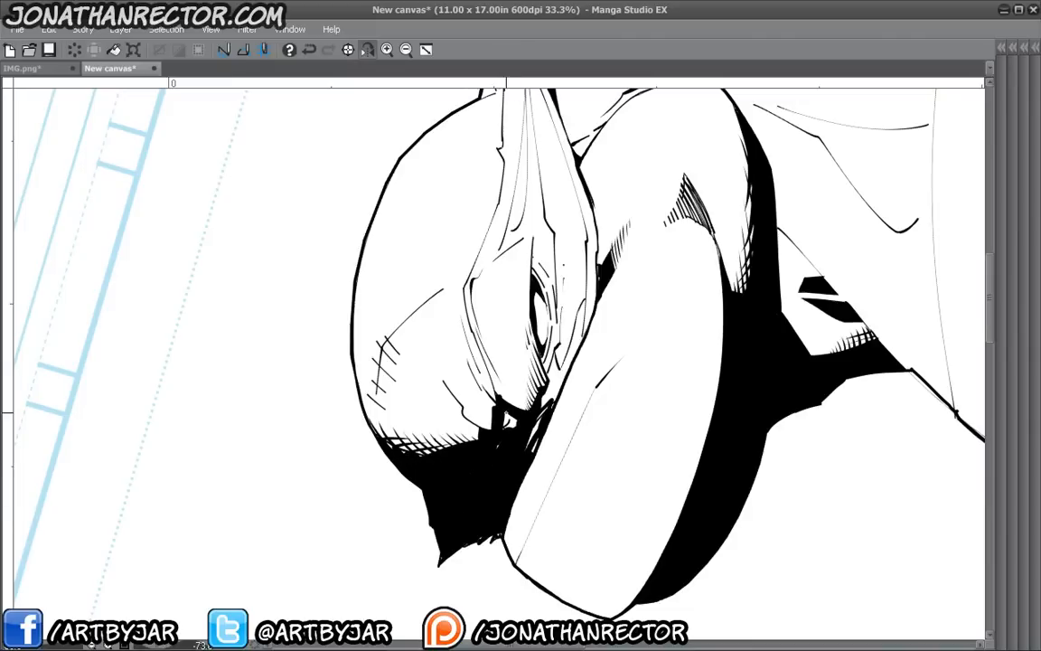
- Add fine hatching and wrinkle lines to the mask fabric below and behind the eye
{"action": "left_click_drag", "start_coordinate": [497, 291], "coordinate": [521, 376]}
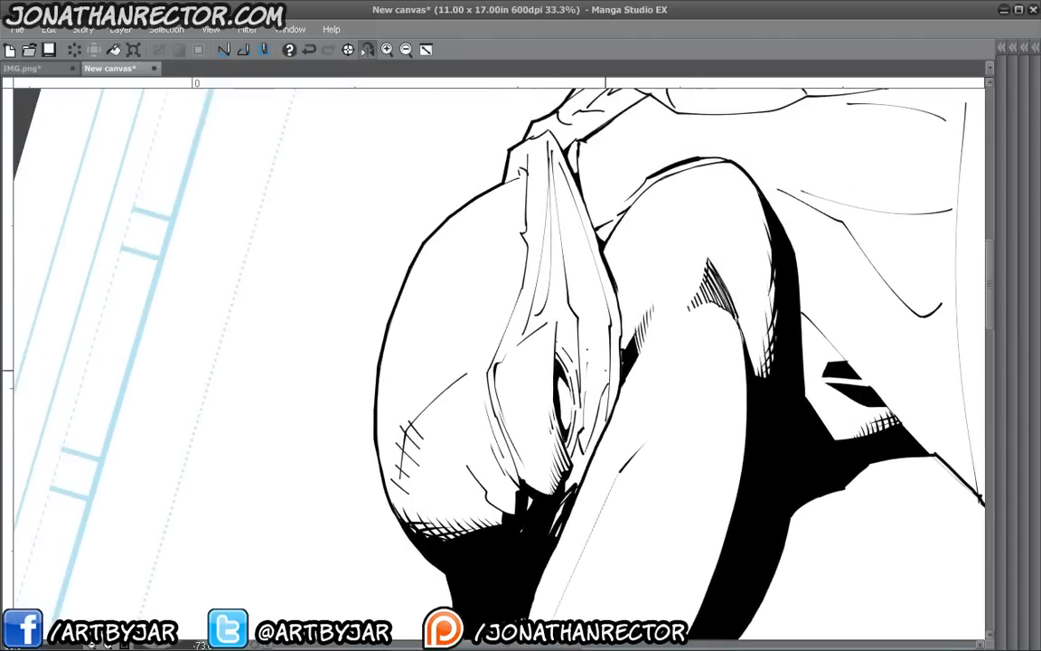
{"action": "mouse_move", "coordinate": [602, 312]}
{"action": "left_mouse_down"}
{"action": "mouse_move", "coordinate": [594, 282]}
{"action": "mouse_move", "coordinate": [600, 309]}
{"action": "left_mouse_up"}
{"action": "mouse_move", "coordinate": [597, 304]}
{"action": "left_mouse_down"}
{"action": "mouse_move", "coordinate": [605, 342]}
{"action": "mouse_move", "coordinate": [595, 389]}
{"action": "left_mouse_up"}
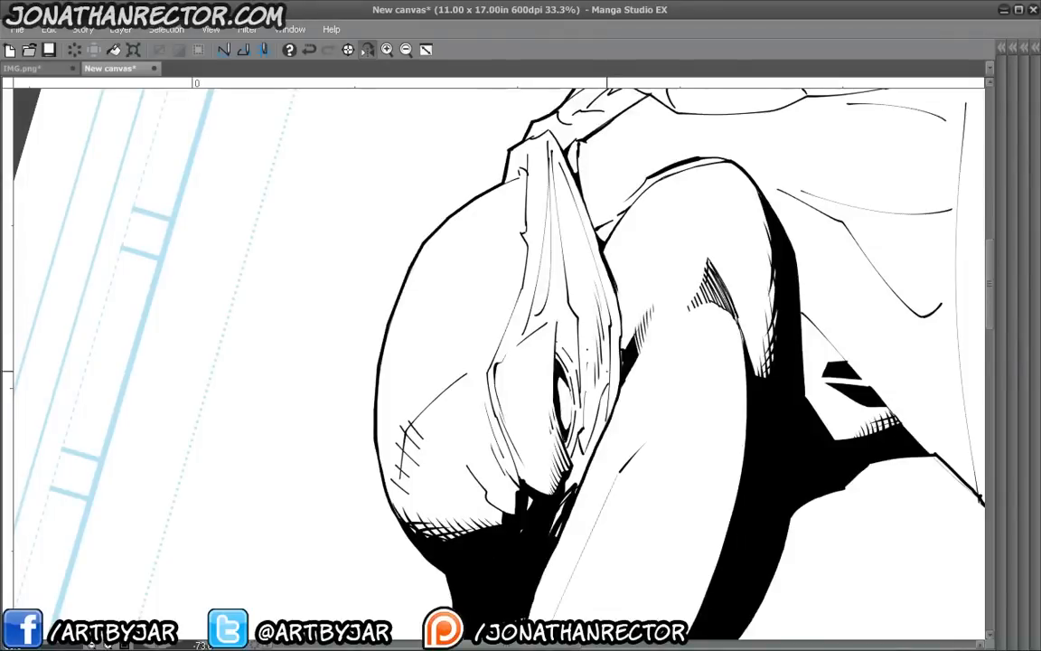
{"action": "left_click_drag", "start_coordinate": [549, 335], "coordinate": [533, 390]}
{"action": "left_click_drag", "start_coordinate": [535, 377], "coordinate": [529, 406]}
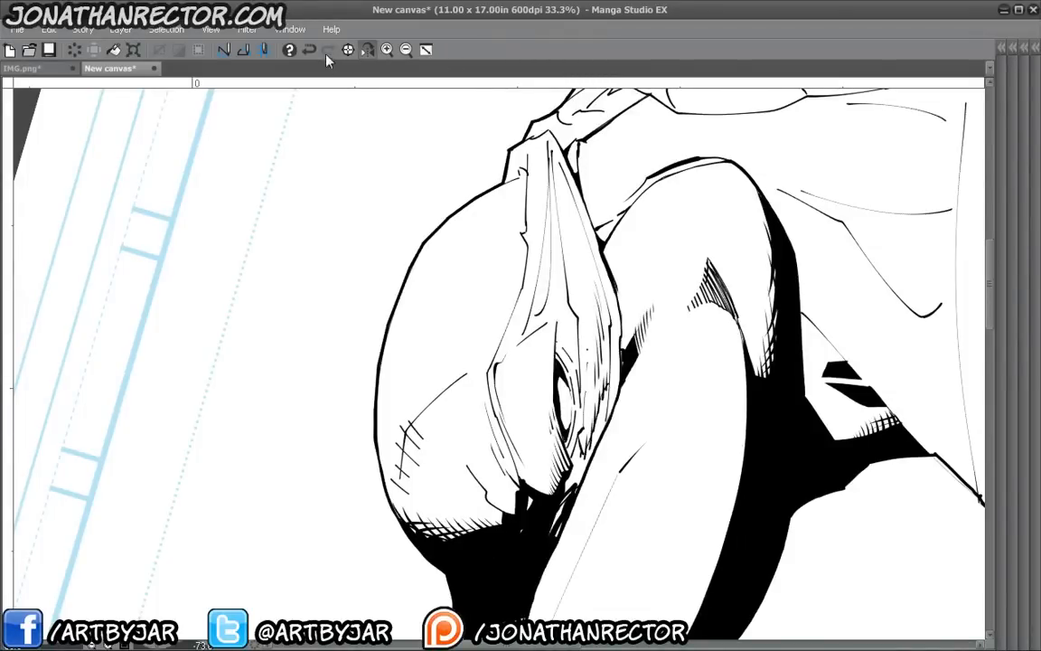
- Reset the canvas rotation, fill the remaining gaps in the mask shadow near the eye with black, and return to the Mapping pen
{"action": "left_click", "coordinate": [348, 51]}
{"action": "key", "text": "Tab"}
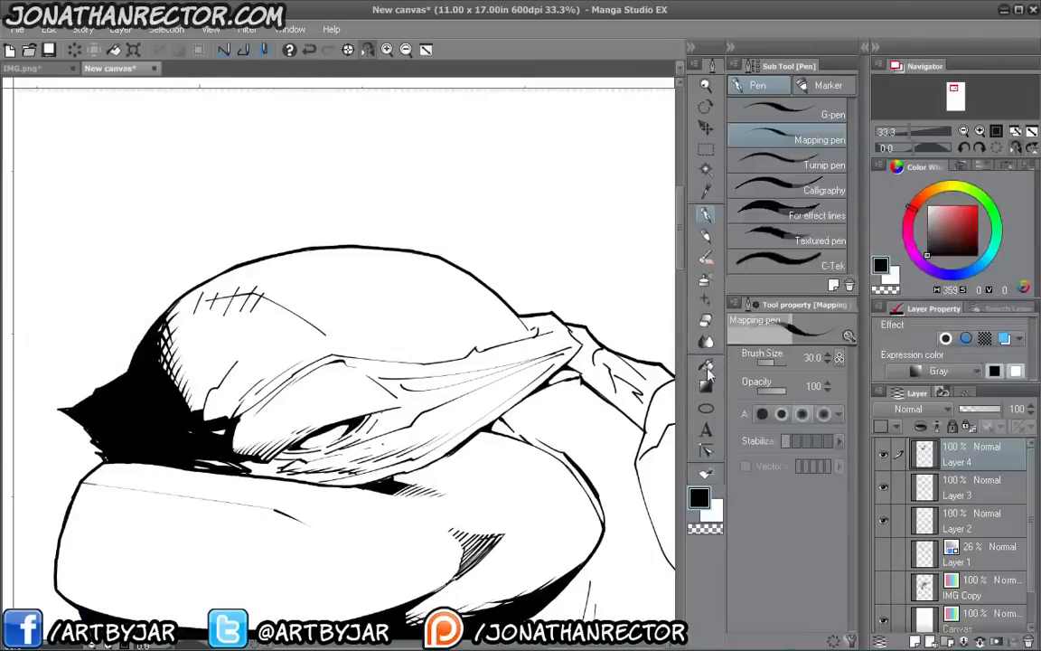
{"action": "left_click", "coordinate": [706, 364]}
{"action": "left_click", "coordinate": [246, 412]}
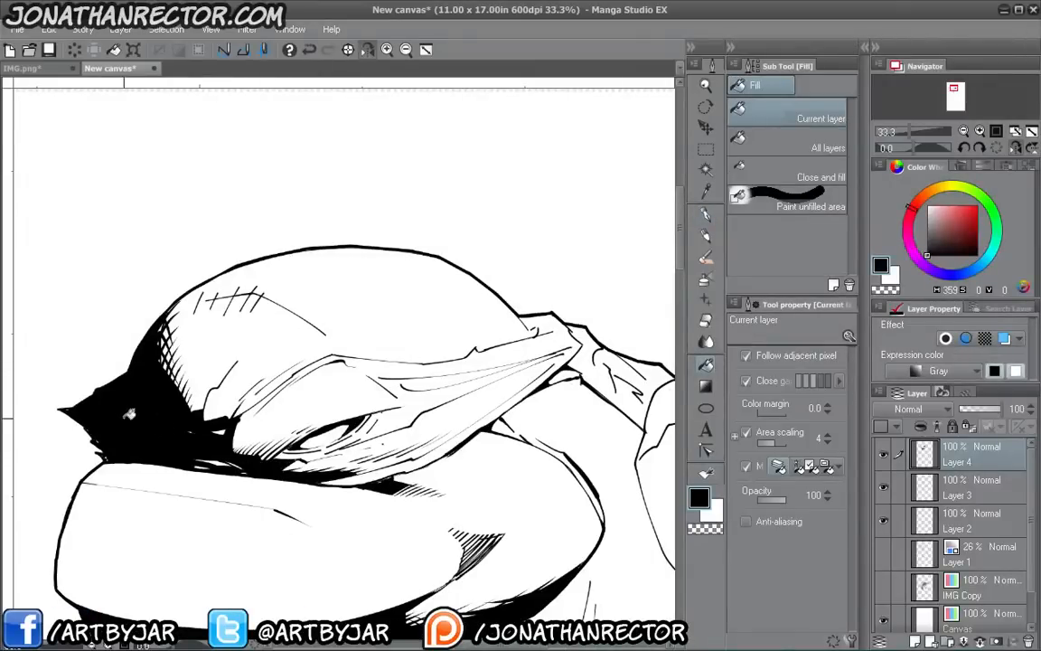
{"action": "key", "text": "p"}
{"action": "key", "text": "Tab"}
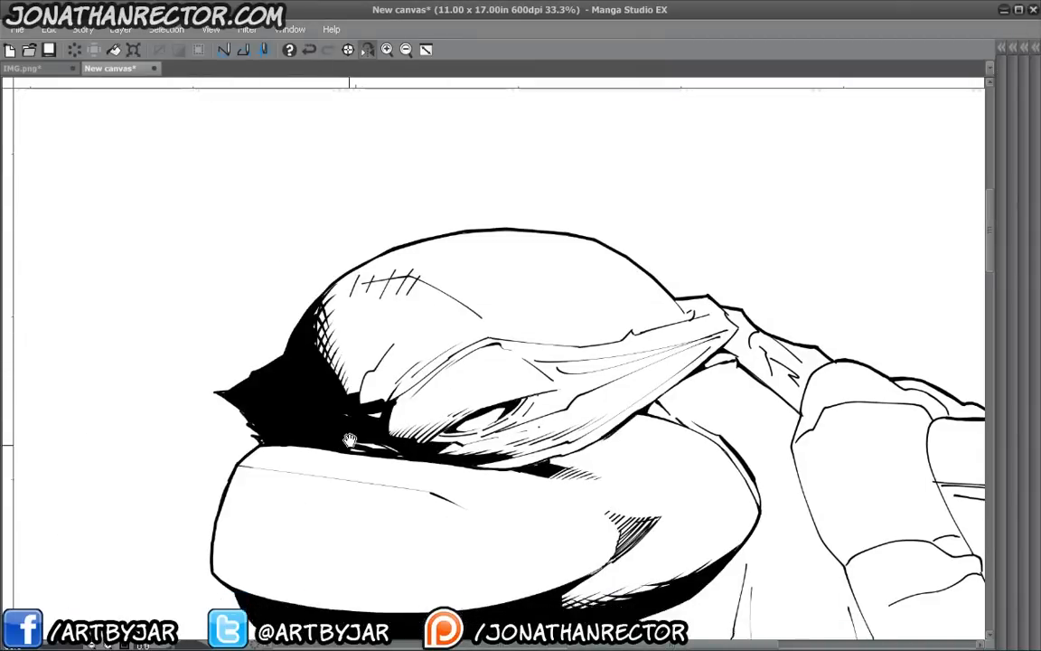
{"action": "left_click_drag", "start_coordinate": [350, 443], "coordinate": [387, 364]}
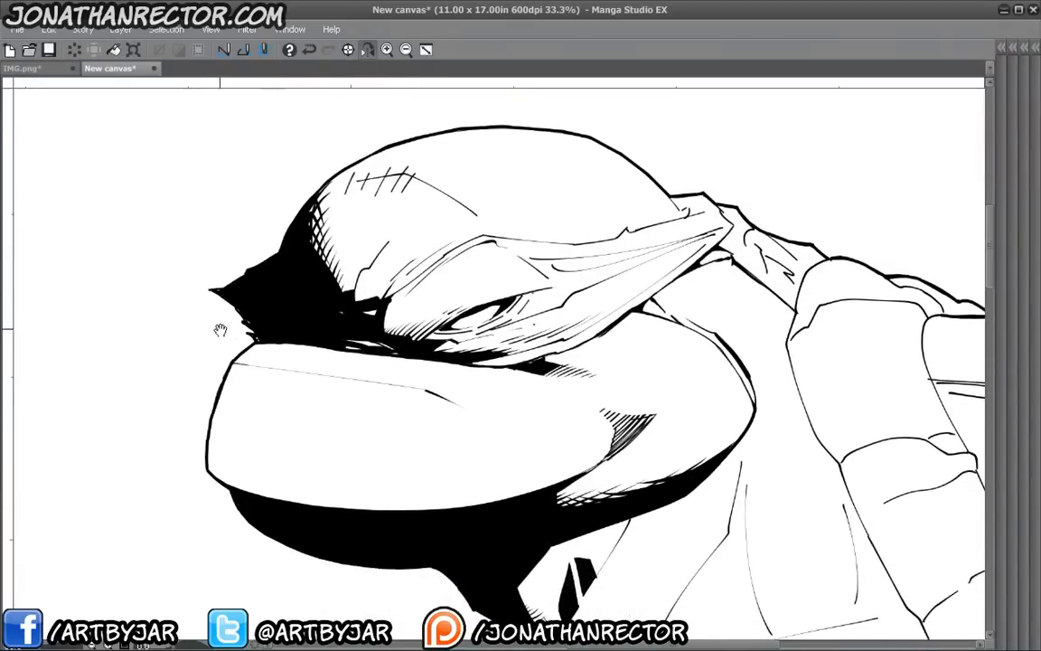
{"action": "left_click_drag", "start_coordinate": [262, 396], "coordinate": [260, 318]}
{"action": "left_click_drag", "start_coordinate": [238, 429], "coordinate": [226, 473]}
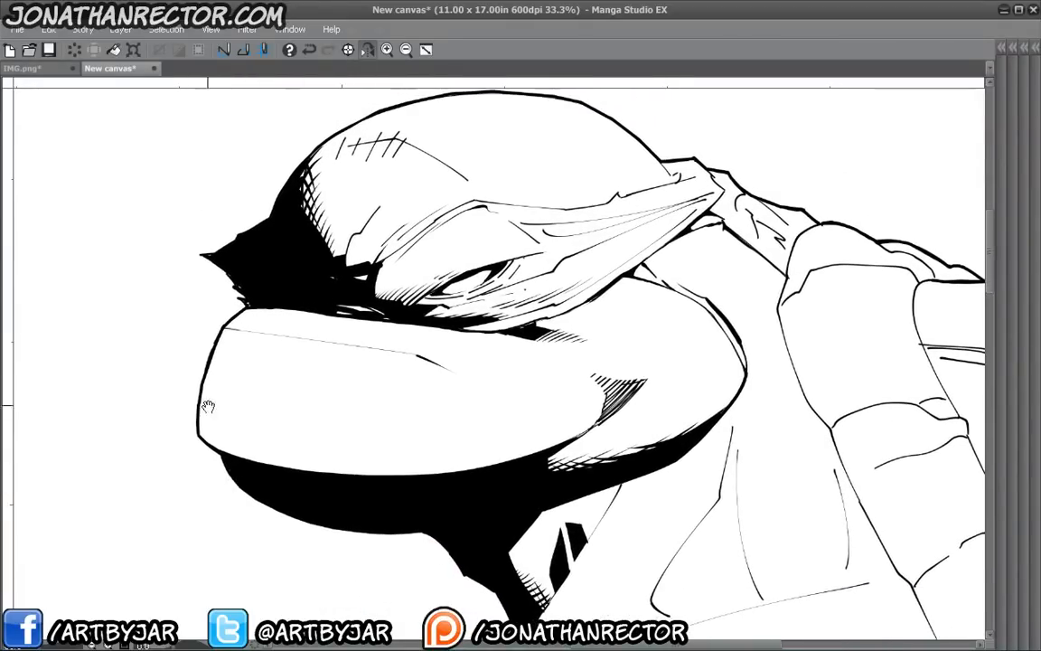
- Remove the hatching at the mouth corner by undoing its recent strokes
{"action": "left_click_drag", "start_coordinate": [207, 407], "coordinate": [197, 439]}
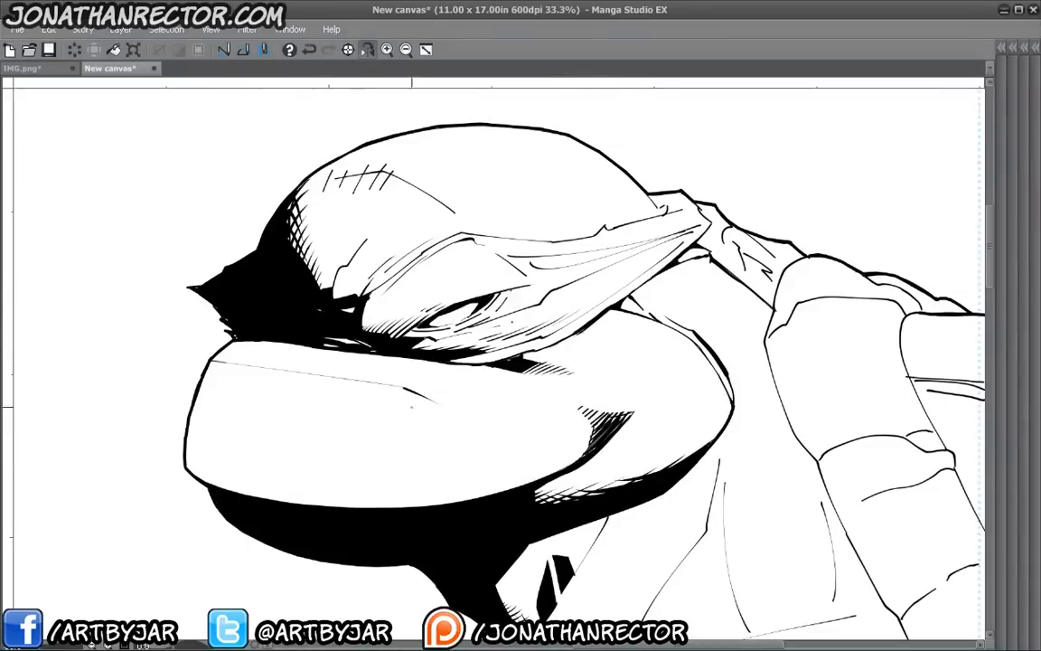
{"action": "left_click_drag", "start_coordinate": [412, 407], "coordinate": [311, 412]}
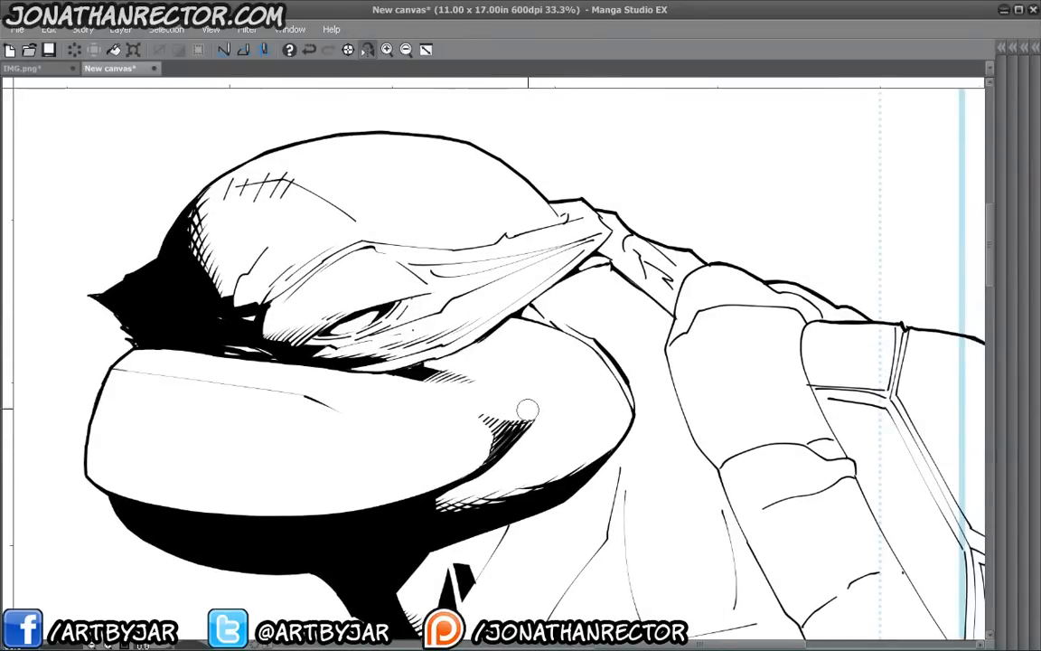
{"action": "left_click_drag", "start_coordinate": [491, 455], "coordinate": [522, 416]}
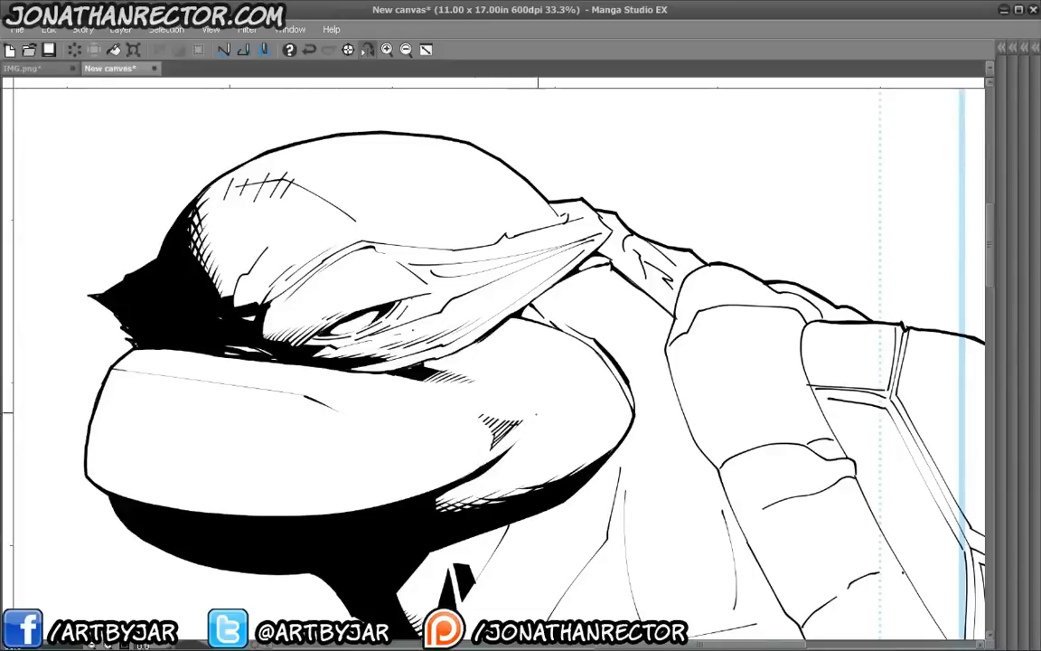
{"action": "key", "text": "ctrl+z"}
{"action": "key", "text": "ctrl+z"}
{"action": "key", "text": "ctrl+z"}
{"action": "key", "text": "ctrl+z"}
{"action": "key", "text": "ctrl+z"}
{"action": "key", "text": "ctrl+z"}
{"action": "key", "text": "ctrl+z"}
{"action": "key", "text": "ctrl+z"}
{"action": "key", "text": "ctrl+z"}
{"action": "key", "text": "ctrl+z"}
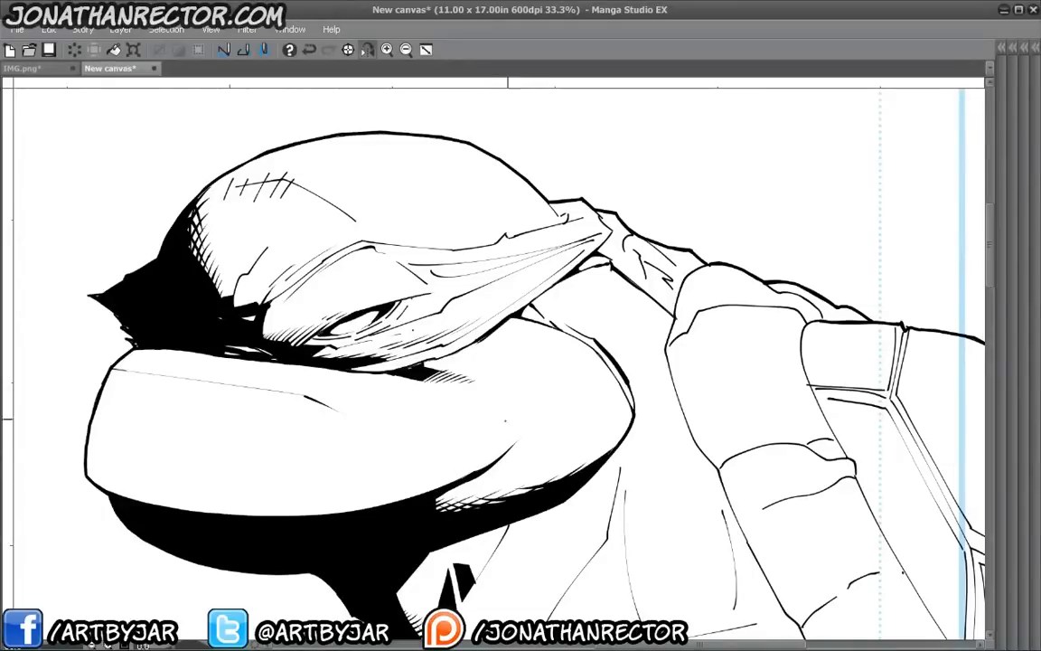
- Ink an angular crease at the mouth corner and add a short pointed line around its tip
{"action": "left_click_drag", "start_coordinate": [494, 430], "coordinate": [533, 432]}
{"action": "left_click_drag", "start_coordinate": [283, 261], "coordinate": [203, 243]}
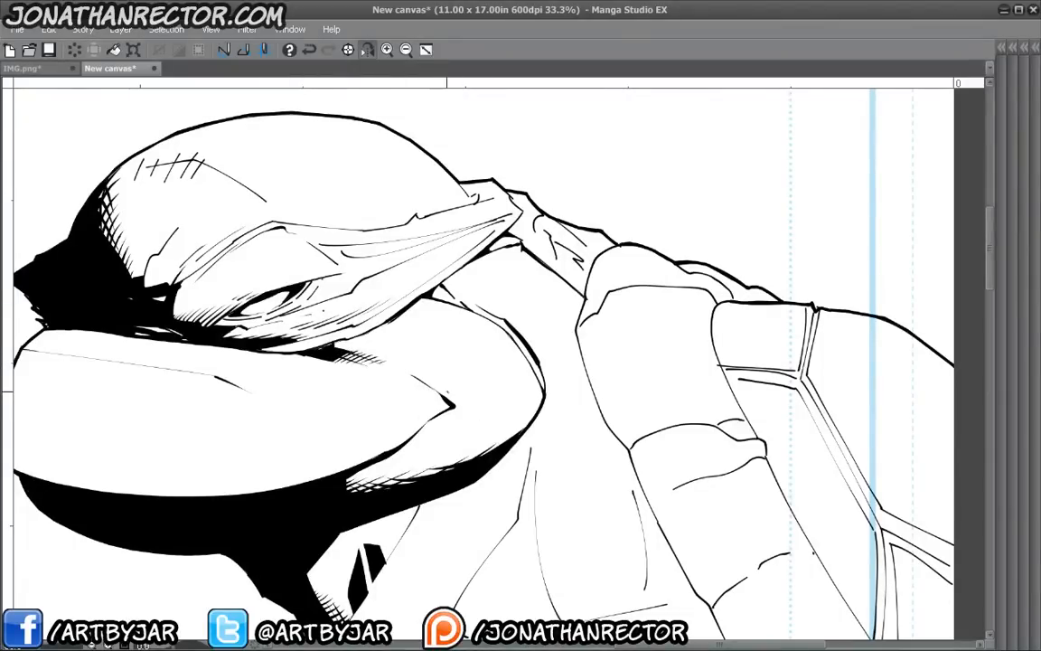
{"action": "left_click_drag", "start_coordinate": [448, 394], "coordinate": [466, 405]}
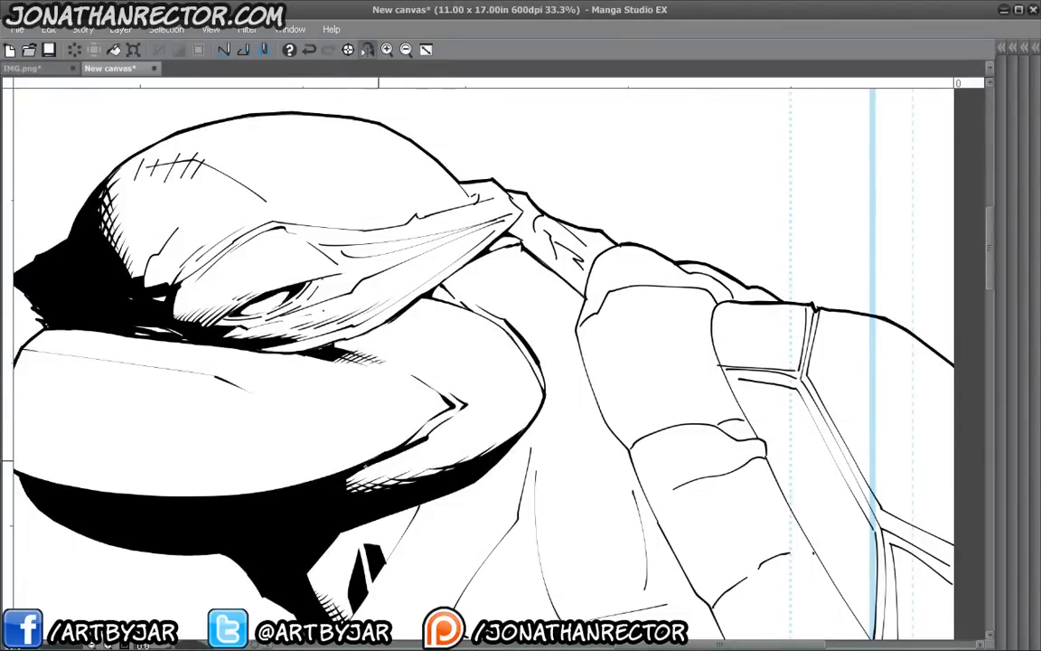
{"action": "left_click_drag", "start_coordinate": [122, 479], "coordinate": [348, 465]}
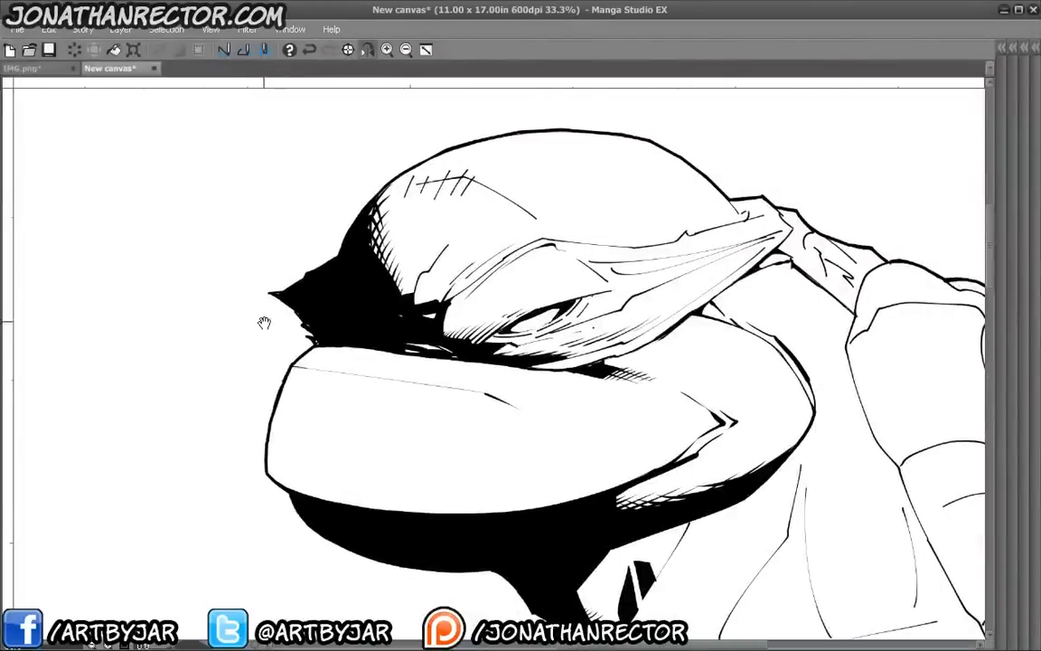
- Rotate the canvas and ink a first set of hatching strokes along the muzzle's top edge beneath the mask on Layer 5
{"action": "left_click_drag", "start_coordinate": [284, 265], "coordinate": [538, 341]}
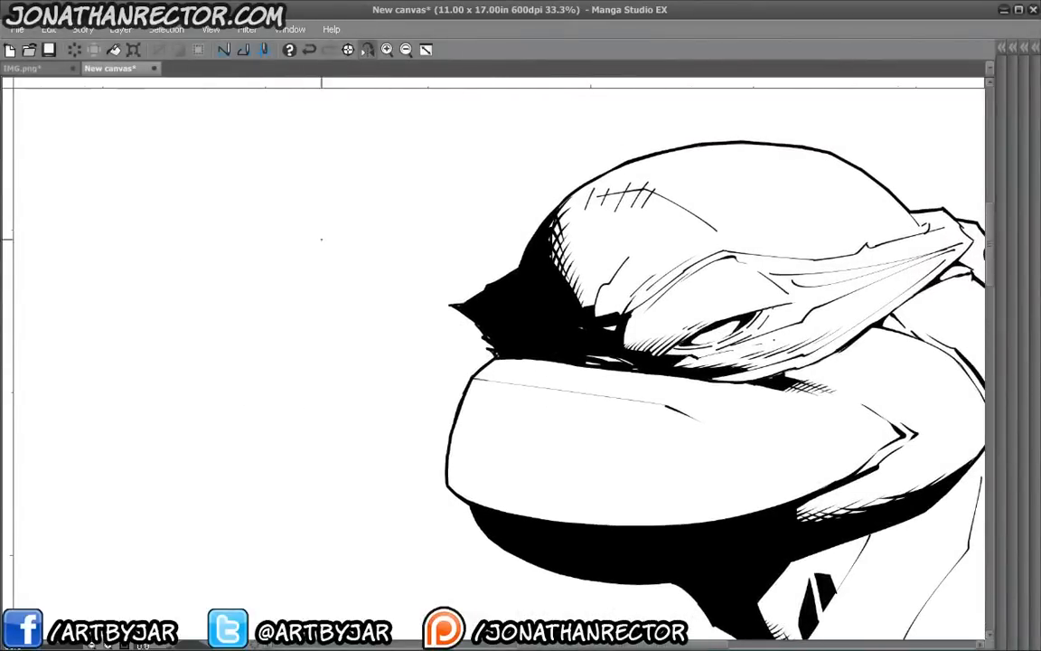
{"action": "scroll", "coordinate": [507, 361], "scroll_direction": "up", "scroll_amount": 1}
{"action": "left_click_drag", "start_coordinate": [208, 393], "coordinate": [239, 556]}
{"action": "left_click_drag", "start_coordinate": [485, 358], "coordinate": [476, 369]}
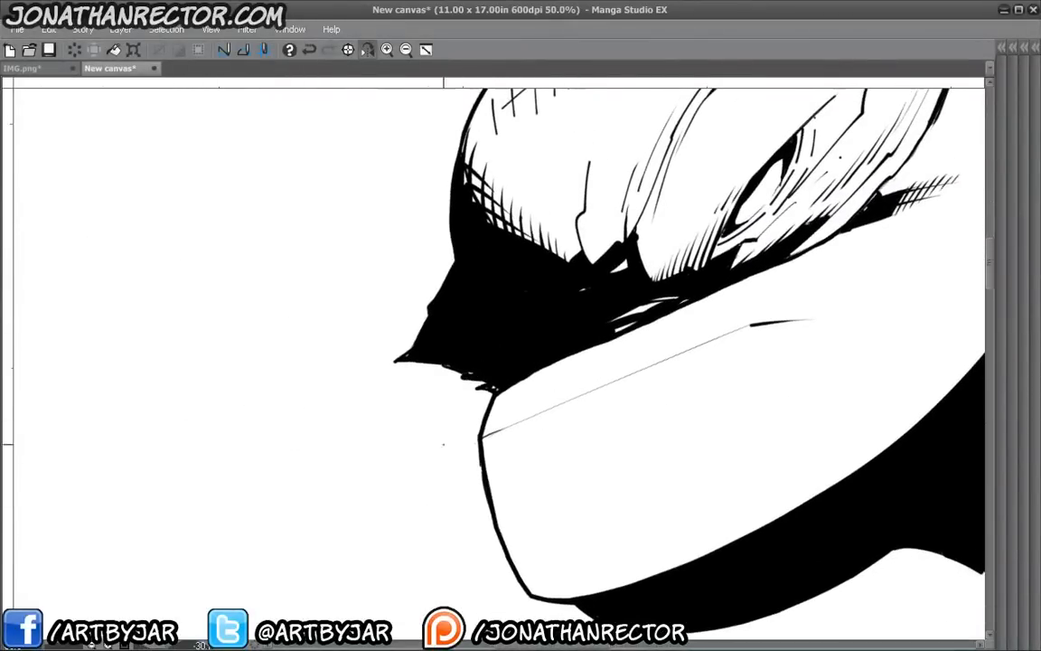
{"action": "key", "text": "Tab"}
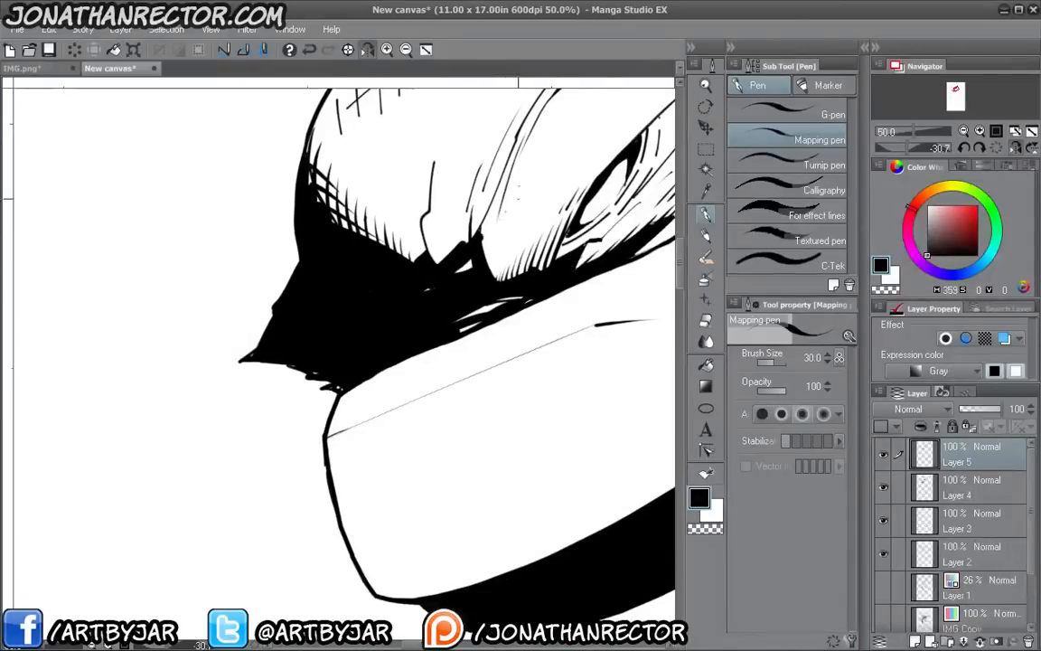
{"action": "key", "text": "Tab"}
{"action": "mouse_move", "coordinate": [532, 358]}
{"action": "left_mouse_down"}
{"action": "mouse_move", "coordinate": [496, 360]}
{"action": "mouse_move", "coordinate": [443, 436]}
{"action": "mouse_move", "coordinate": [462, 403]}
{"action": "mouse_move", "coordinate": [443, 375]}
{"action": "mouse_move", "coordinate": [501, 384]}
{"action": "mouse_move", "coordinate": [545, 342]}
{"action": "mouse_move", "coordinate": [556, 361]}
{"action": "mouse_move", "coordinate": [604, 333]}
{"action": "mouse_move", "coordinate": [558, 289]}
{"action": "left_mouse_up"}
{"action": "left_click_drag", "start_coordinate": [539, 346], "coordinate": [582, 278]}
{"action": "left_click_drag", "start_coordinate": [567, 334], "coordinate": [612, 264]}
{"action": "mouse_move", "coordinate": [597, 320]}
{"action": "left_mouse_down"}
{"action": "mouse_move", "coordinate": [624, 258]}
{"action": "mouse_move", "coordinate": [635, 258]}
{"action": "left_mouse_up"}
{"action": "mouse_move", "coordinate": [625, 280]}
{"action": "left_mouse_down"}
{"action": "mouse_move", "coordinate": [631, 267]}
{"action": "mouse_move", "coordinate": [637, 273]}
{"action": "left_mouse_up"}
{"action": "left_click_drag", "start_coordinate": [720, 296], "coordinate": [723, 283]}
- Turn the canvas and cross-hatch the muzzle shadow below the mask, tapering the strokes towards the cheek
{"action": "mouse_move", "coordinate": [335, 289]}
{"action": "left_mouse_down"}
{"action": "mouse_move", "coordinate": [300, 388]}
{"action": "mouse_move", "coordinate": [372, 495]}
{"action": "mouse_move", "coordinate": [456, 496]}
{"action": "mouse_move", "coordinate": [483, 455]}
{"action": "mouse_move", "coordinate": [555, 422]}
{"action": "mouse_move", "coordinate": [553, 394]}
{"action": "left_mouse_up"}
{"action": "left_click_drag", "start_coordinate": [530, 426], "coordinate": [546, 373]}
{"action": "left_click_drag", "start_coordinate": [514, 417], "coordinate": [541, 363]}
{"action": "left_click_drag", "start_coordinate": [510, 414], "coordinate": [529, 355]}
{"action": "mouse_move", "coordinate": [494, 407]}
{"action": "left_mouse_down"}
{"action": "mouse_move", "coordinate": [522, 351]}
{"action": "mouse_move", "coordinate": [516, 340]}
{"action": "left_mouse_up"}
{"action": "left_click_drag", "start_coordinate": [483, 387], "coordinate": [511, 329]}
{"action": "left_click_drag", "start_coordinate": [481, 372], "coordinate": [503, 312]}
{"action": "left_click_drag", "start_coordinate": [489, 318], "coordinate": [496, 302]}
{"action": "mouse_move", "coordinate": [473, 339]}
{"action": "left_mouse_down"}
{"action": "mouse_move", "coordinate": [486, 307]}
{"action": "mouse_move", "coordinate": [470, 305]}
{"action": "left_mouse_up"}
{"action": "left_click_drag", "start_coordinate": [470, 282], "coordinate": [474, 262]}
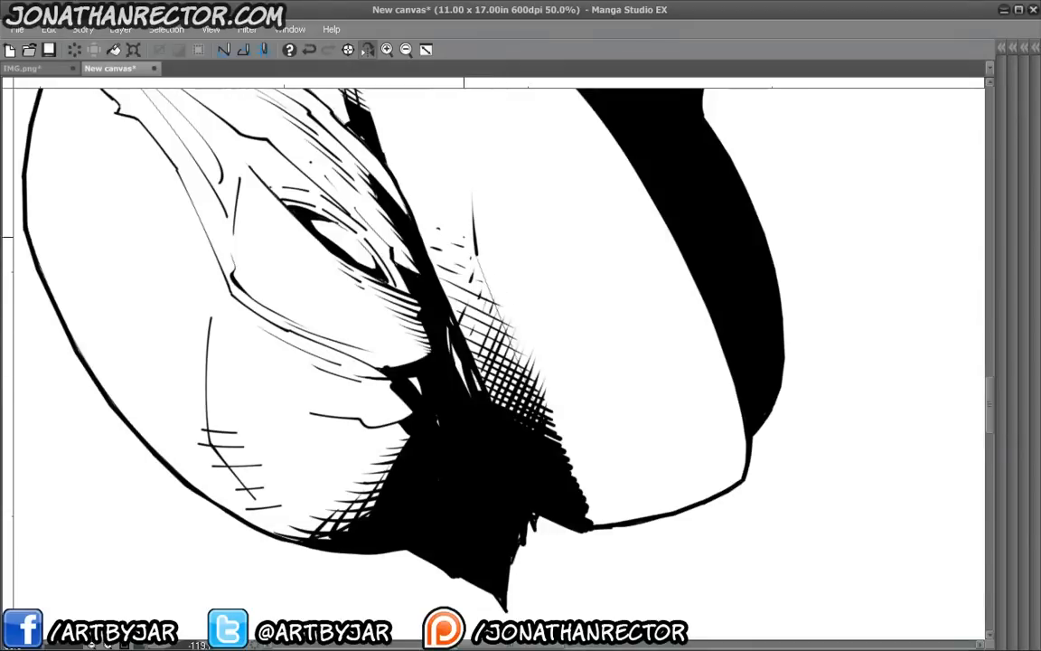
- Add another direction of diagonal hatching over the muzzle shadow from a new canvas angle, and reset the rotation
{"action": "mouse_move", "coordinate": [270, 269]}
{"action": "left_mouse_down"}
{"action": "mouse_move", "coordinate": [268, 464]}
{"action": "mouse_move", "coordinate": [389, 543]}
{"action": "mouse_move", "coordinate": [455, 550]}
{"action": "left_mouse_up"}
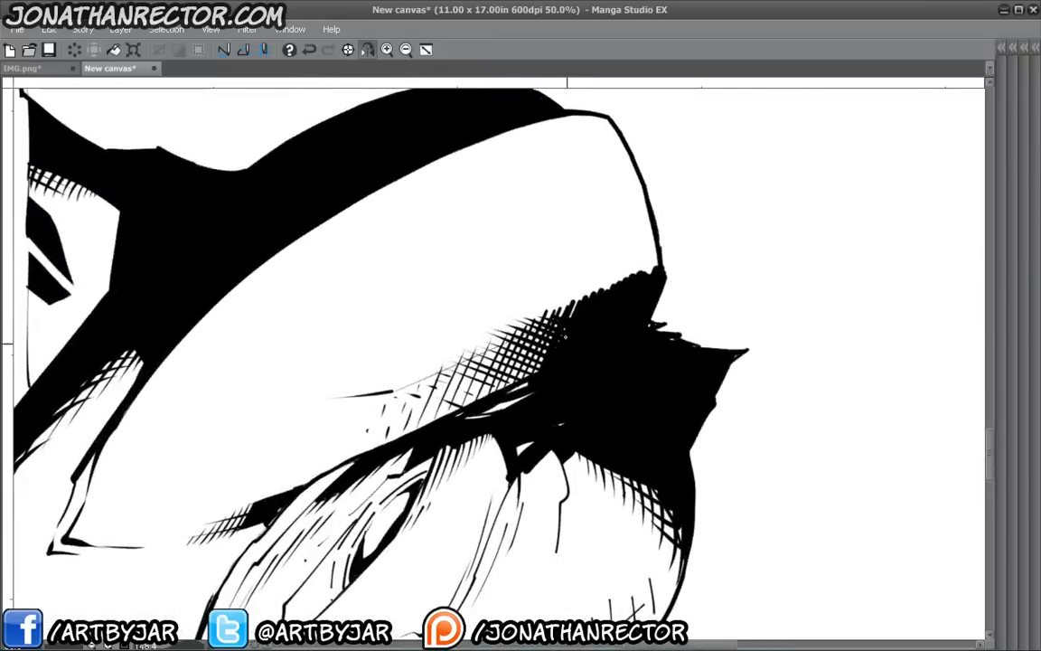
{"action": "left_click_drag", "start_coordinate": [571, 324], "coordinate": [562, 303]}
{"action": "left_click_drag", "start_coordinate": [569, 327], "coordinate": [549, 310]}
{"action": "mouse_move", "coordinate": [550, 340]}
{"action": "left_mouse_down"}
{"action": "mouse_move", "coordinate": [536, 313]}
{"action": "mouse_move", "coordinate": [524, 320]}
{"action": "left_mouse_up"}
{"action": "mouse_move", "coordinate": [527, 373]}
{"action": "left_mouse_down"}
{"action": "mouse_move", "coordinate": [508, 334]}
{"action": "mouse_move", "coordinate": [445, 303]}
{"action": "left_mouse_up"}
{"action": "mouse_move", "coordinate": [454, 349]}
{"action": "left_mouse_down"}
{"action": "mouse_move", "coordinate": [437, 305]}
{"action": "mouse_move", "coordinate": [419, 320]}
{"action": "left_mouse_up"}
{"action": "mouse_move", "coordinate": [420, 364]}
{"action": "left_mouse_down"}
{"action": "mouse_move", "coordinate": [405, 322]}
{"action": "mouse_move", "coordinate": [401, 342]}
{"action": "left_mouse_up"}
{"action": "left_click_drag", "start_coordinate": [397, 370], "coordinate": [385, 335]}
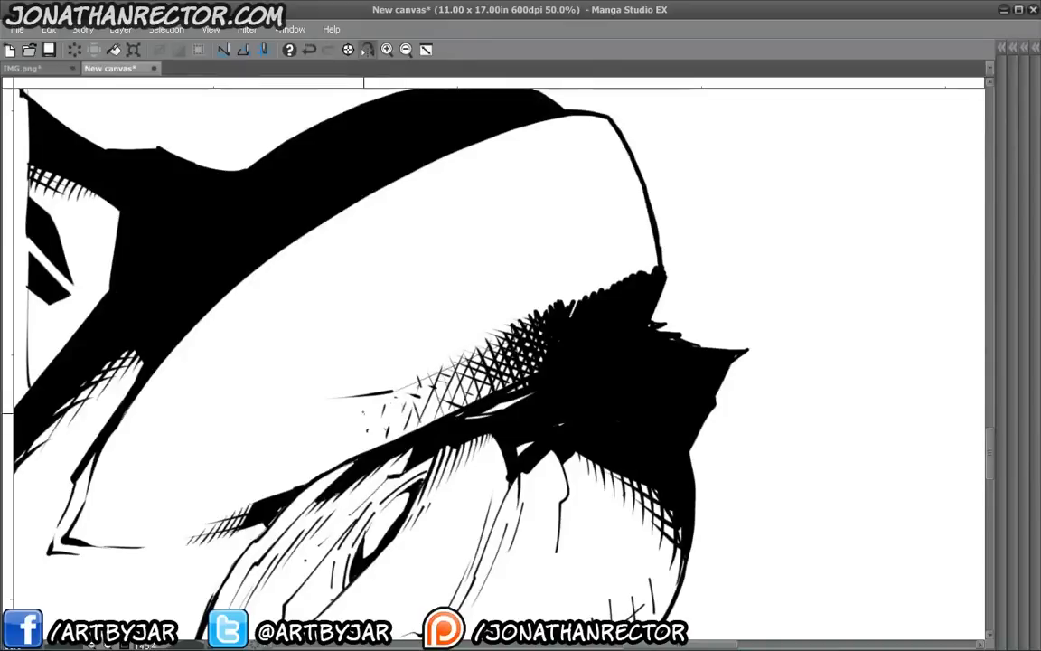
{"action": "left_click", "coordinate": [348, 49]}
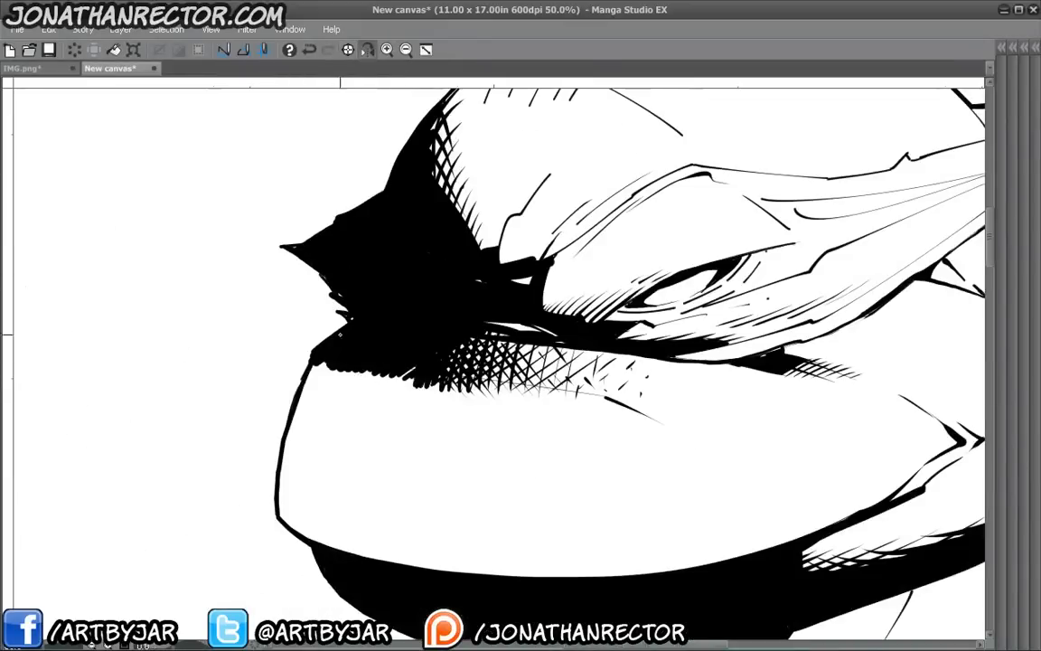
- Lower Layer 5's opacity to 34% and erase the shading that spills past the muzzle's outline and ridge line
{"action": "key", "text": "Tab"}
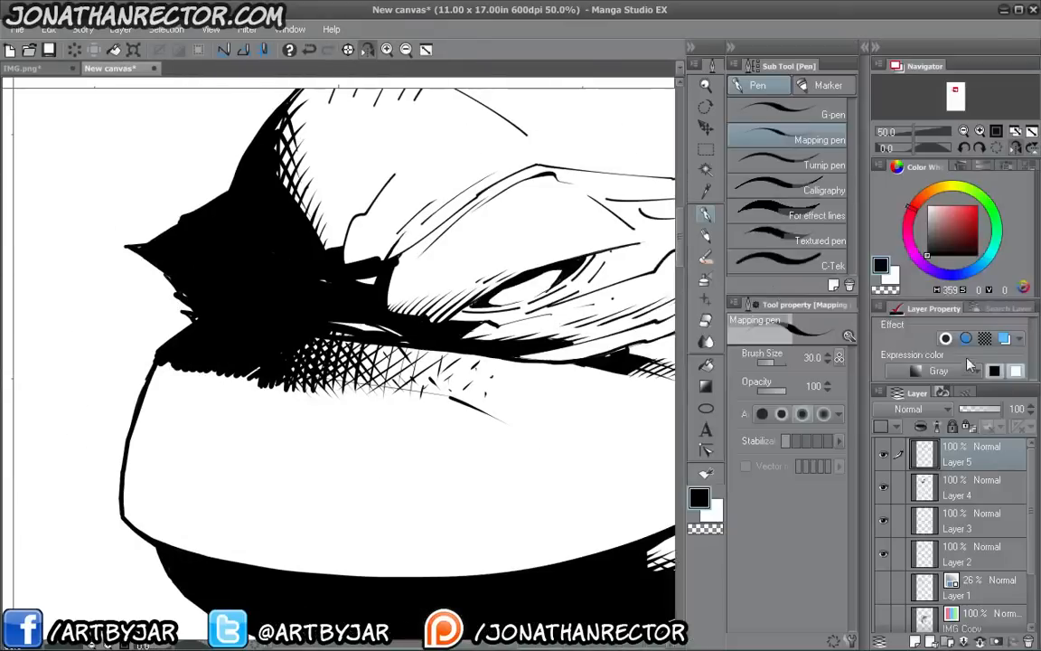
{"action": "left_click", "coordinate": [973, 410]}
{"action": "key", "text": "Tab"}
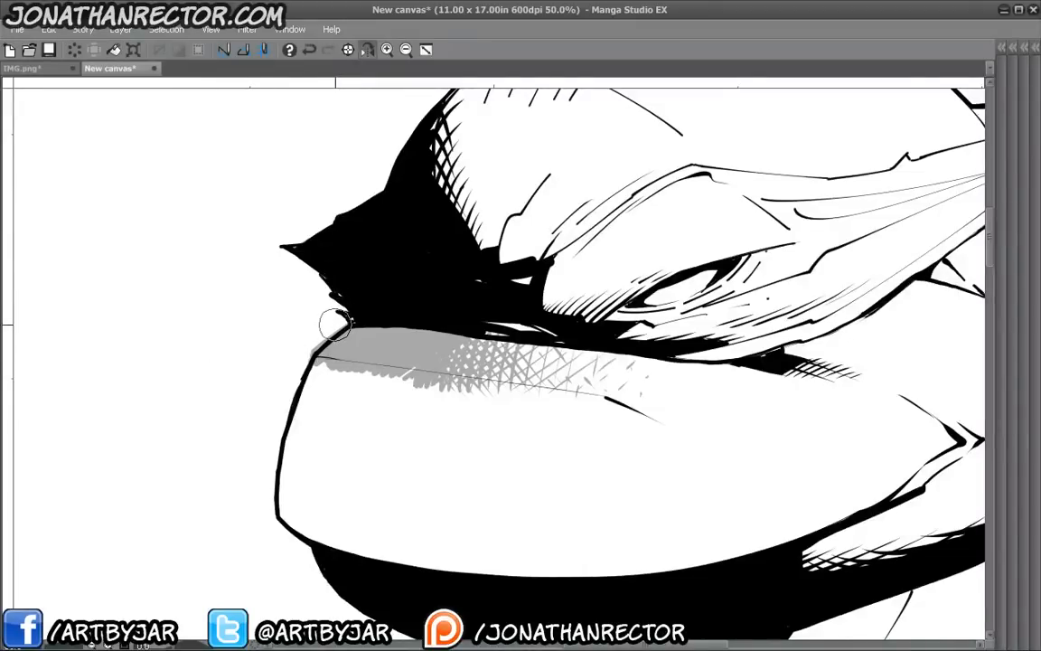
{"action": "left_click_drag", "start_coordinate": [335, 326], "coordinate": [306, 355]}
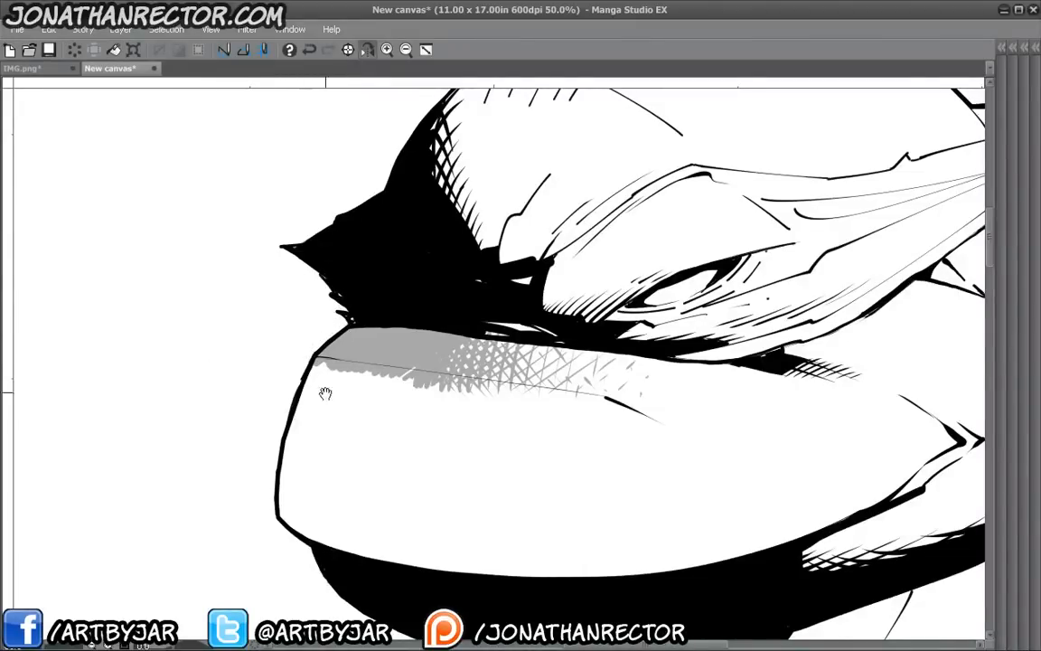
{"action": "mouse_move", "coordinate": [324, 394]}
{"action": "left_mouse_down"}
{"action": "mouse_move", "coordinate": [209, 400]}
{"action": "mouse_move", "coordinate": [197, 369]}
{"action": "mouse_move", "coordinate": [455, 403]}
{"action": "left_mouse_up"}
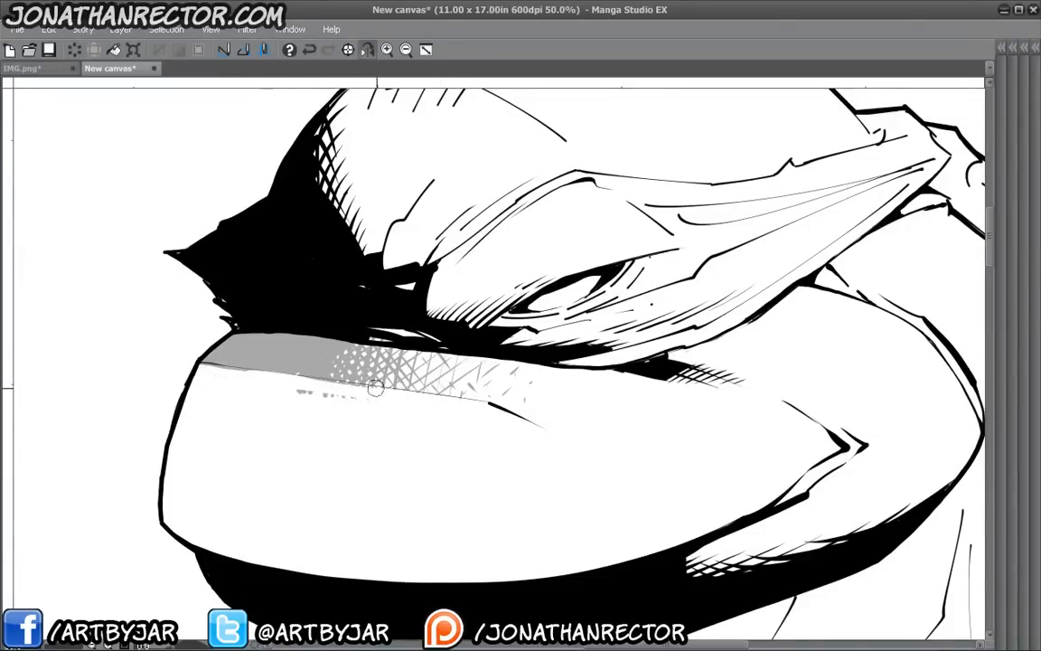
{"action": "left_click_drag", "start_coordinate": [244, 379], "coordinate": [383, 400]}
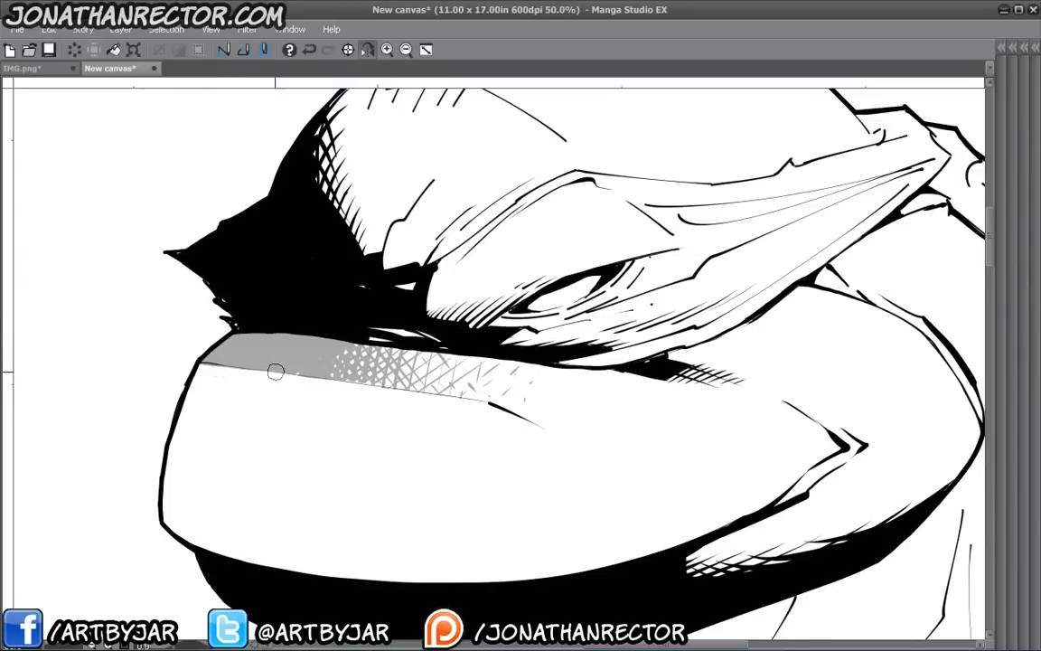
- Set Layer 5's opacity to 100%
{"action": "key", "text": "Tab"}
{"action": "scroll", "coordinate": [75, 393], "scroll_direction": "down", "scroll_amount": 2}
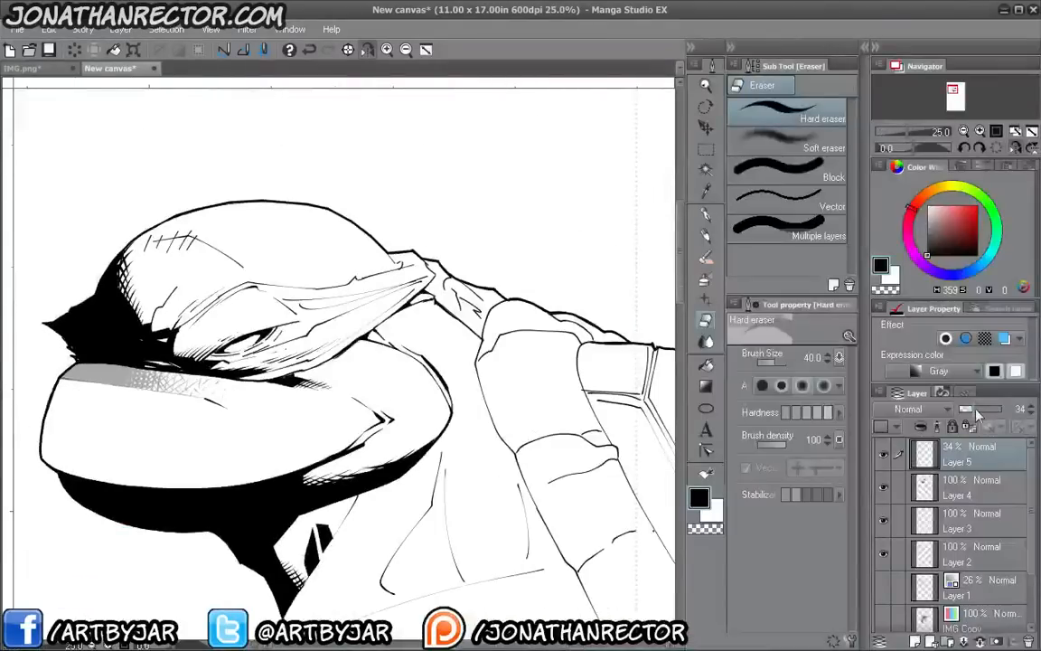
{"action": "left_click_drag", "start_coordinate": [966, 408], "coordinate": [1011, 409]}
{"action": "left_click_drag", "start_coordinate": [101, 494], "coordinate": [271, 481]}
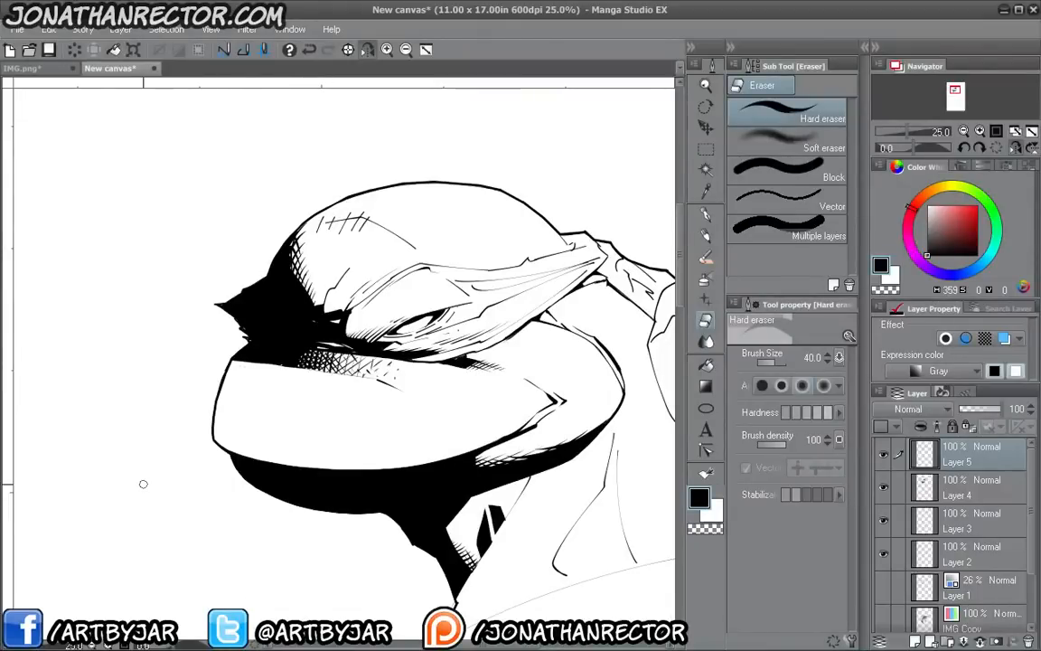
- Flip the canvas view horizontally and ink a black shadow at the eye's outer corner with the Mapping pen
{"action": "key", "text": "p"}
{"action": "left_click", "coordinate": [367, 50]}
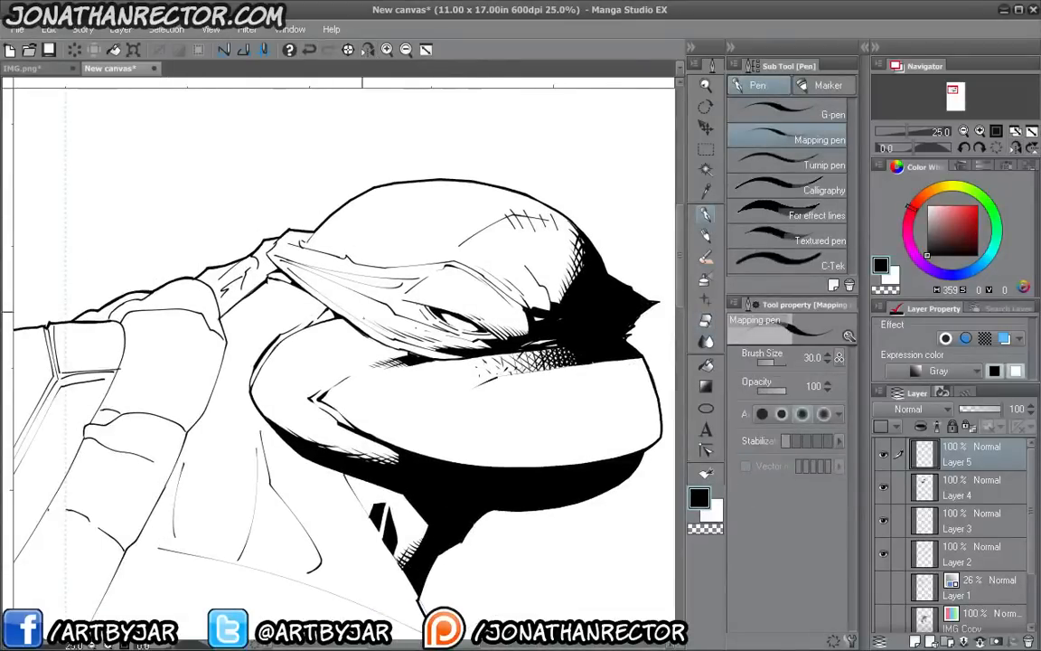
{"action": "scroll", "coordinate": [290, 325], "scroll_direction": "up", "scroll_amount": 2}
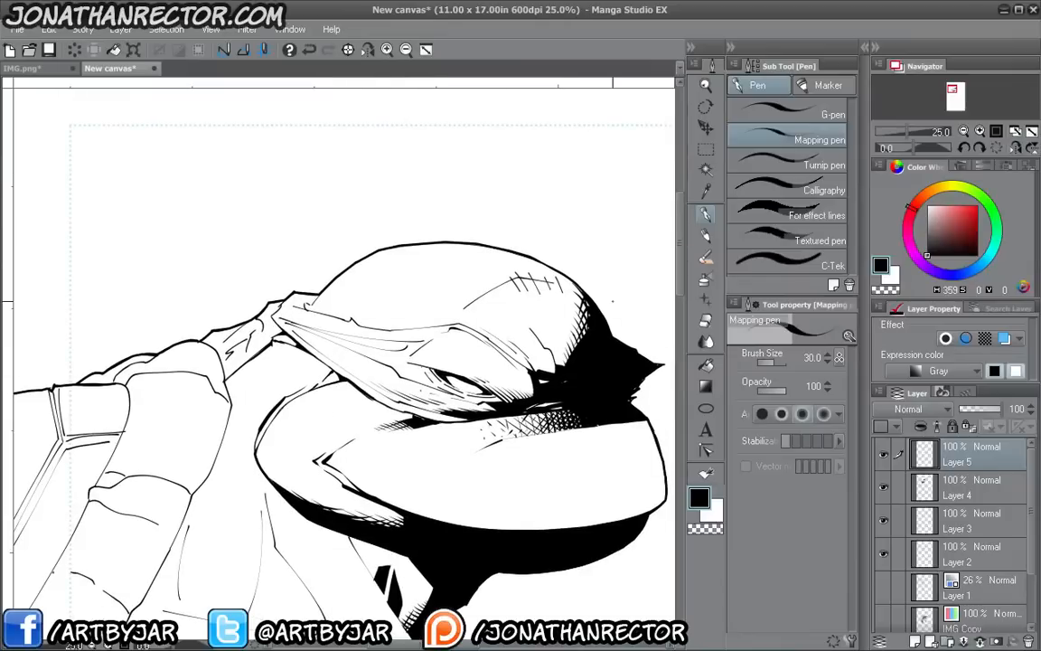
{"action": "scroll", "coordinate": [613, 301], "scroll_direction": "up", "scroll_amount": 1}
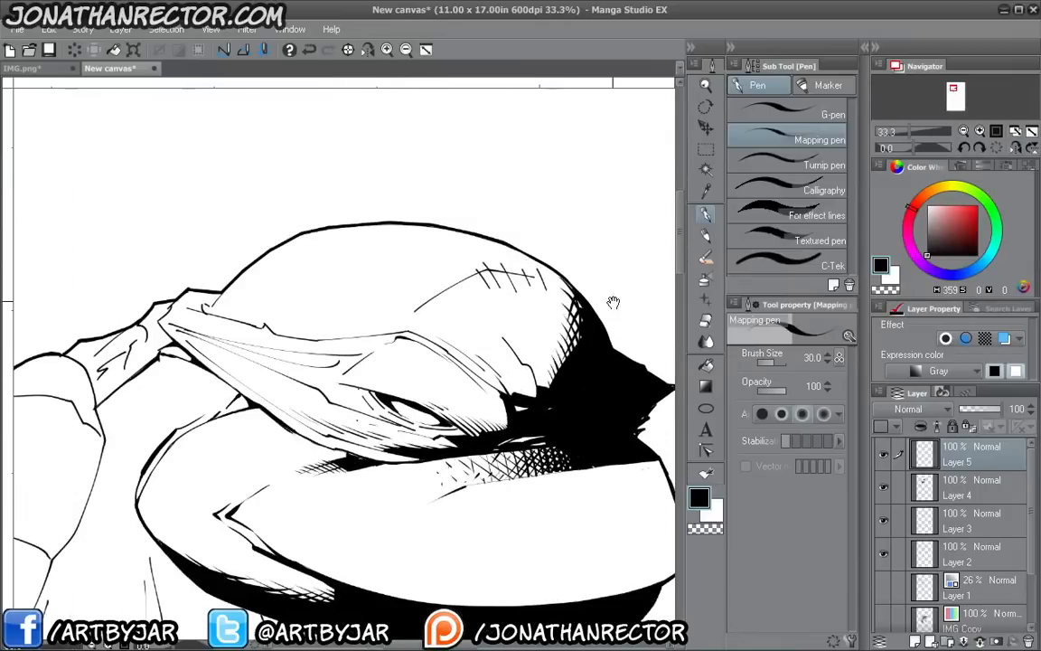
{"action": "left_click_drag", "start_coordinate": [613, 301], "coordinate": [598, 298]}
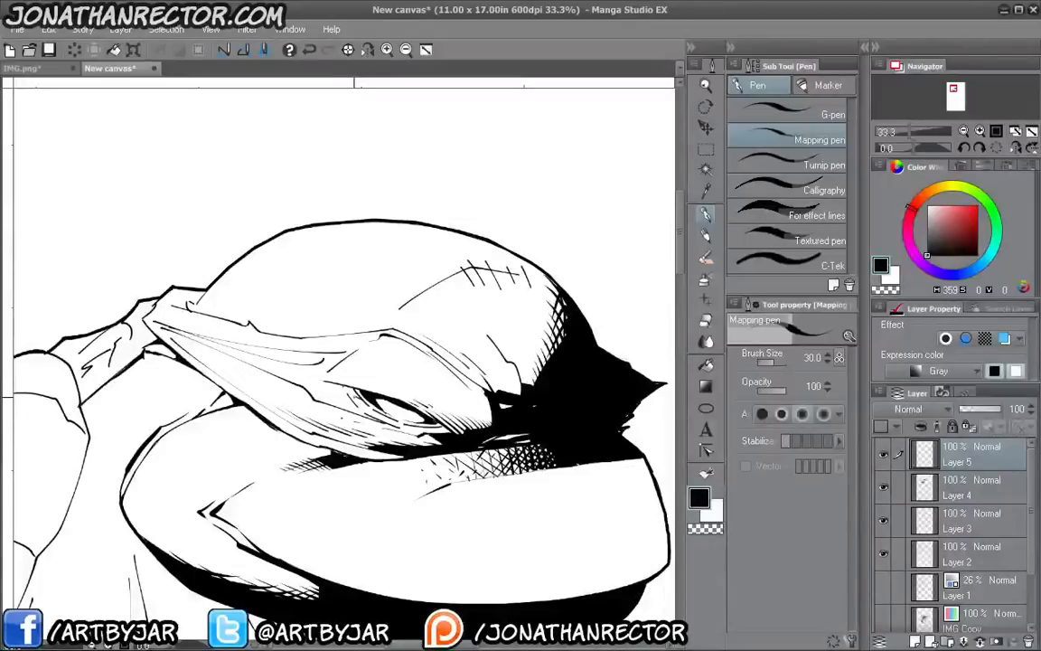
{"action": "key", "text": "g"}
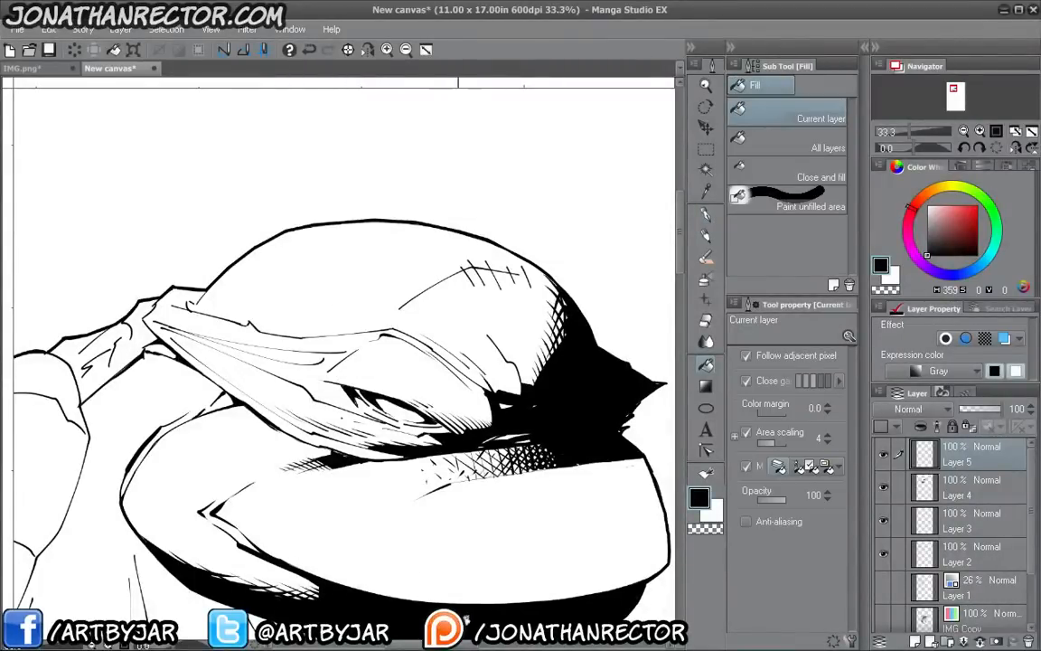
- Add fine dark strokes around the eye's outer corner and lower lid with the Mapping pen
{"action": "key", "text": "p"}
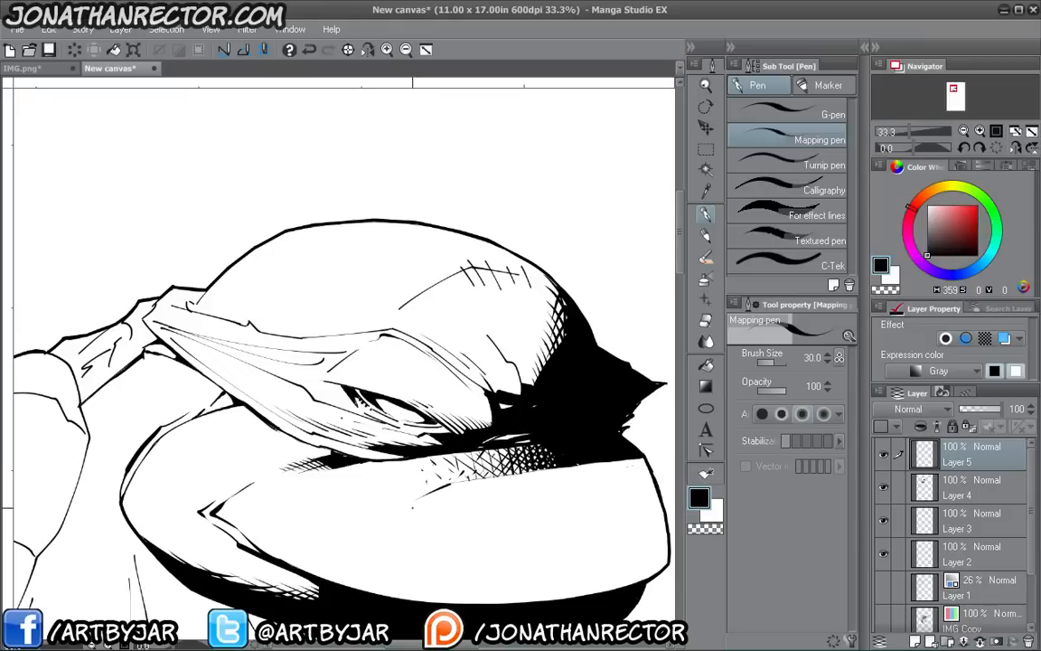
{"action": "left_click_drag", "start_coordinate": [416, 420], "coordinate": [447, 424]}
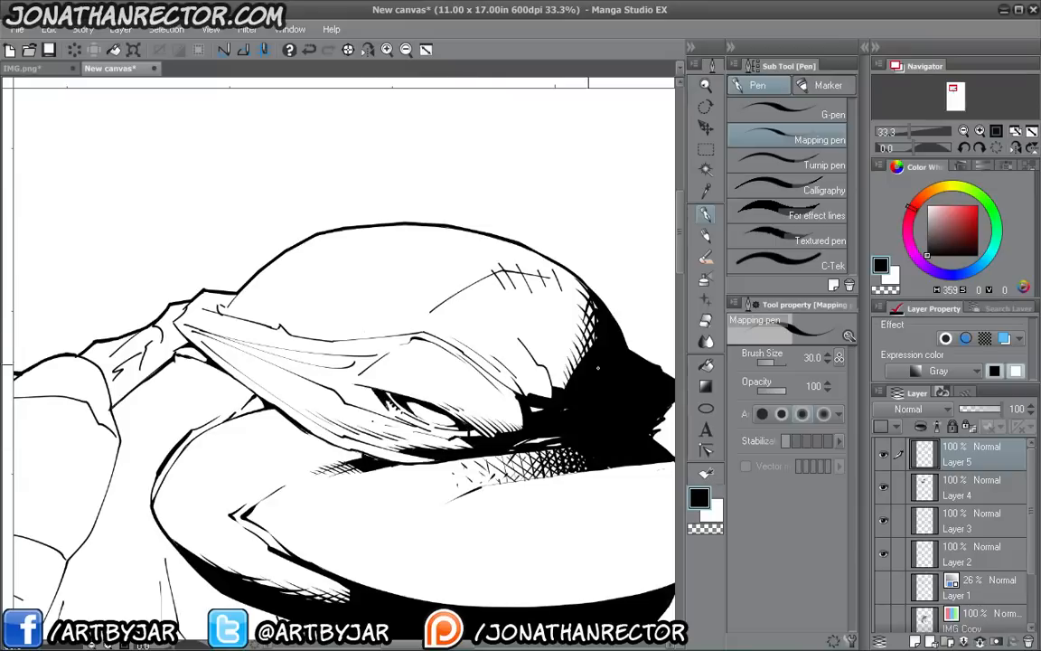
{"action": "key", "text": "g"}
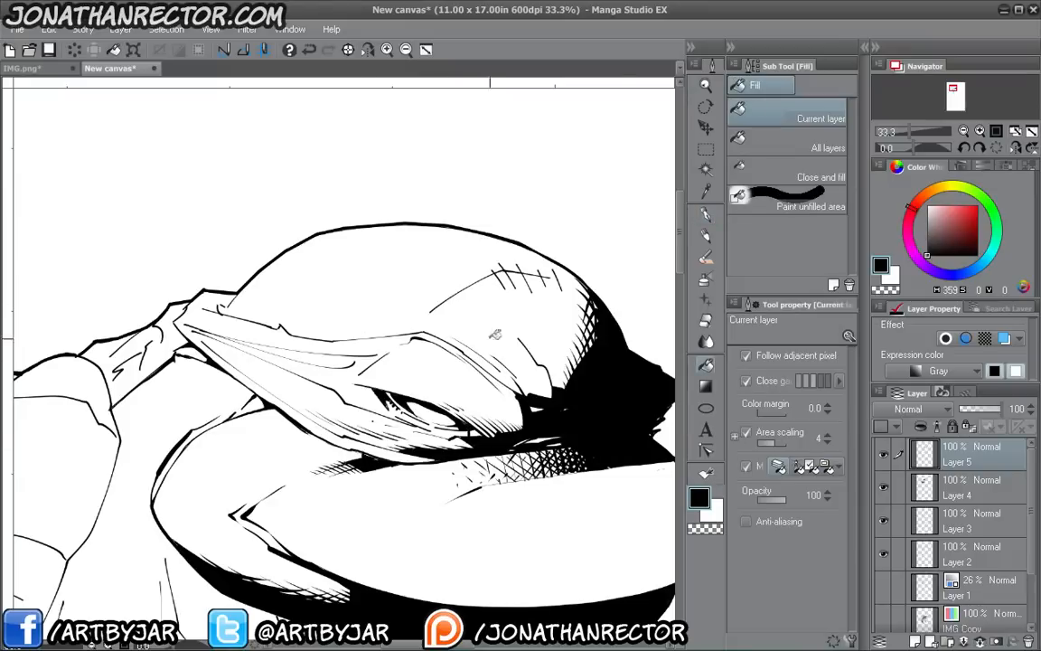
{"action": "left_click", "coordinate": [706, 217]}
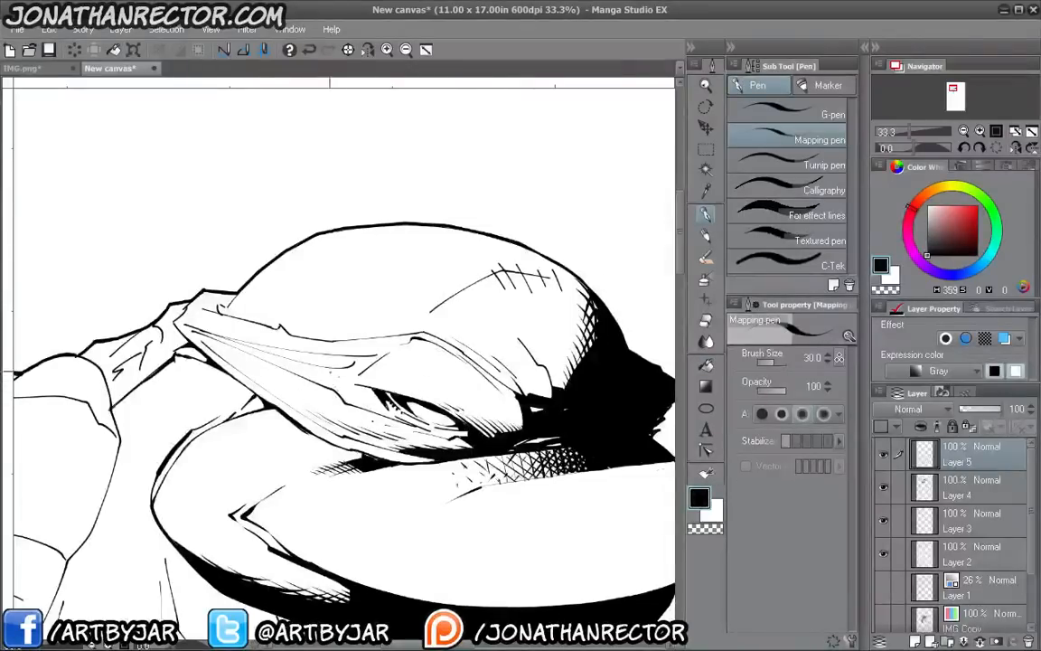
- Extend the black neck shadow up to the jaw, and paint out its outer piece in white with the Mapping pen
{"action": "left_click_drag", "start_coordinate": [298, 271], "coordinate": [380, 260]}
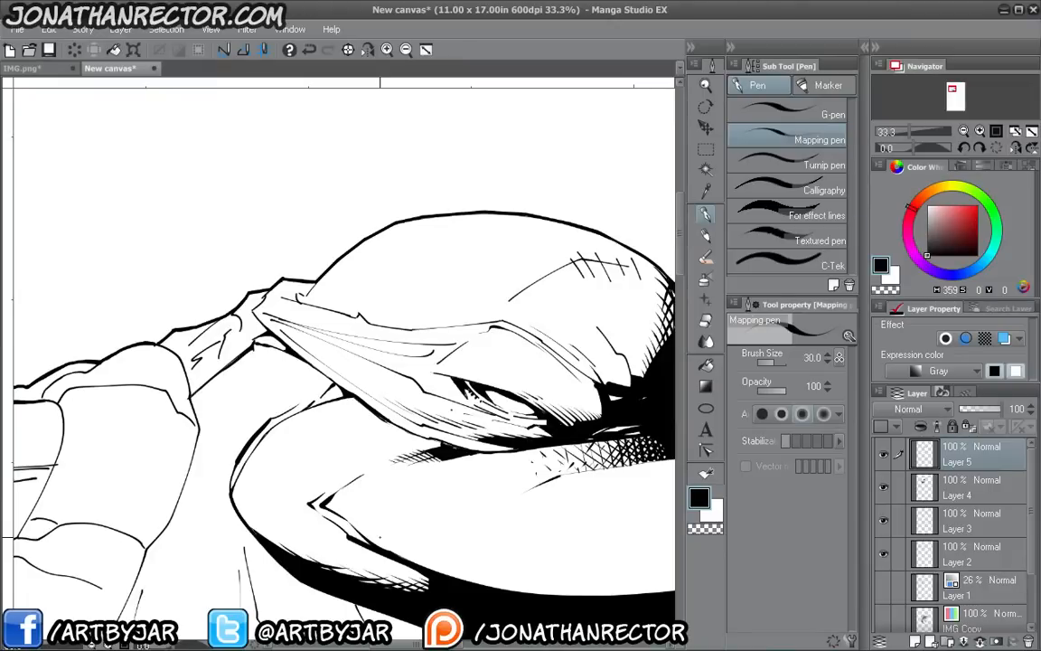
{"action": "left_click_drag", "start_coordinate": [267, 525], "coordinate": [139, 291]}
{"action": "left_click_drag", "start_coordinate": [193, 488], "coordinate": [346, 532]}
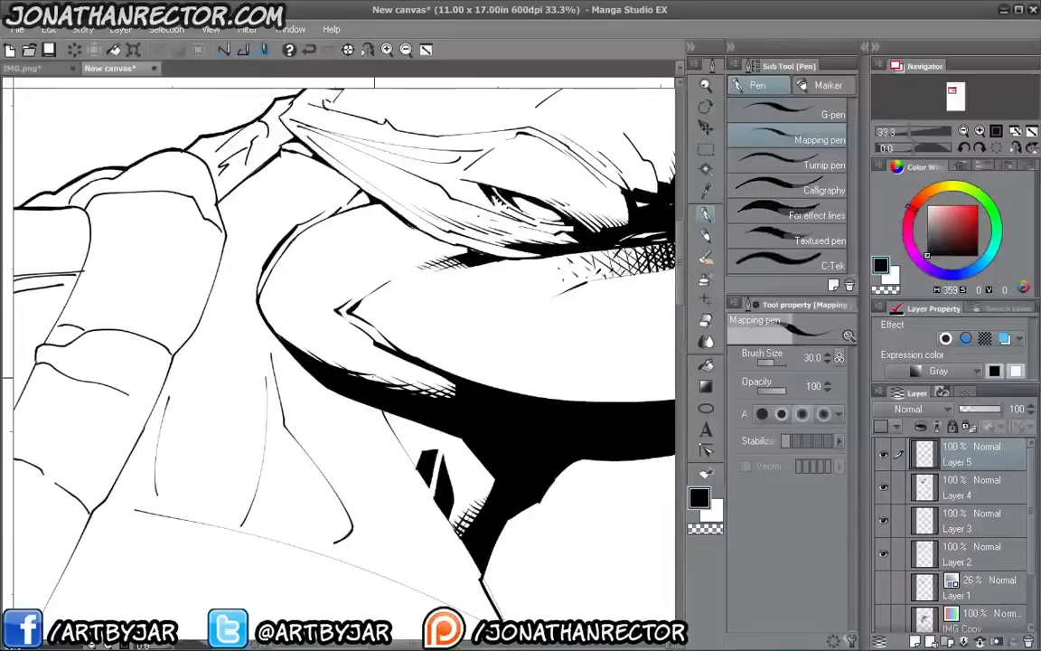
{"action": "left_click_drag", "start_coordinate": [371, 362], "coordinate": [346, 347]}
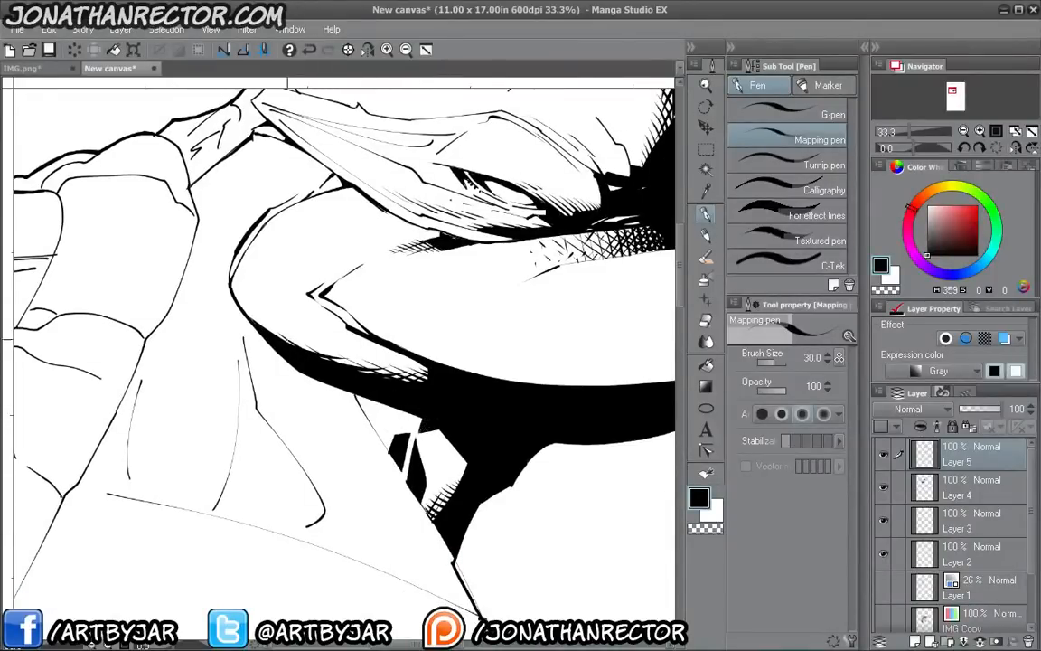
{"action": "left_click_drag", "start_coordinate": [318, 415], "coordinate": [285, 429]}
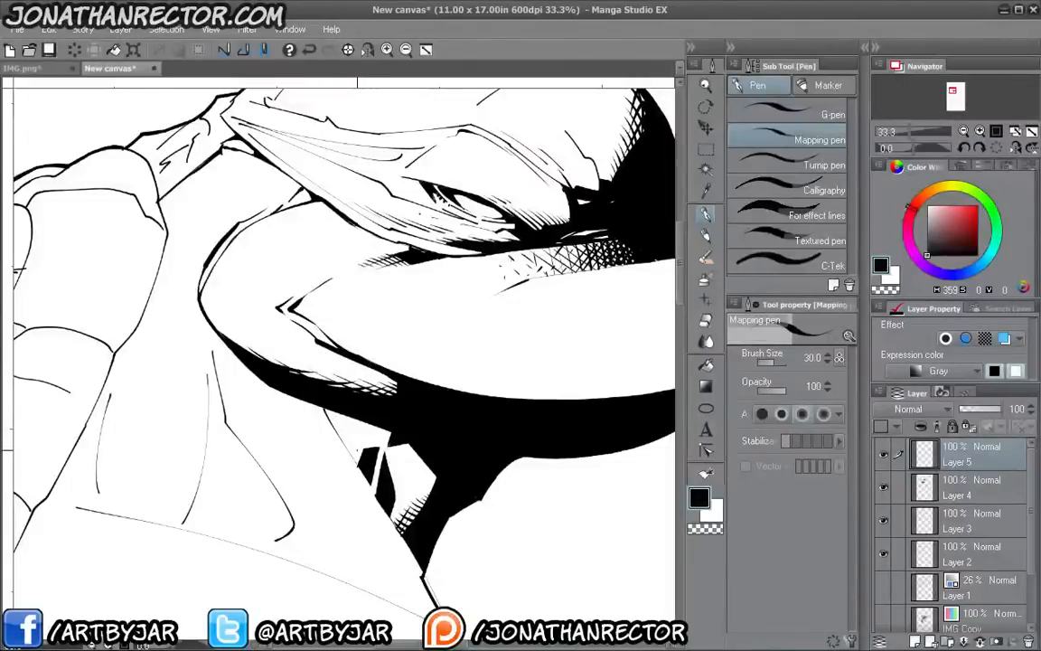
{"action": "key", "text": "x"}
{"action": "left_click_drag", "start_coordinate": [368, 446], "coordinate": [373, 486]}
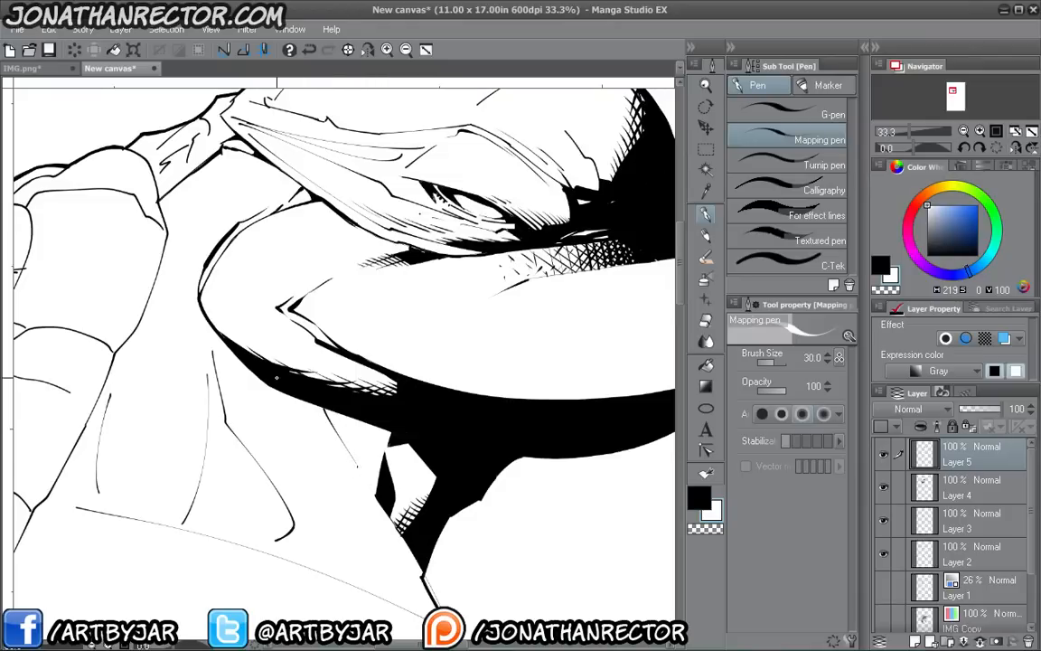
- Outline a pointed black shadow on the neck below the jaw, fill it with black, and refine its tip with the Mapping pen
{"action": "key", "text": "x"}
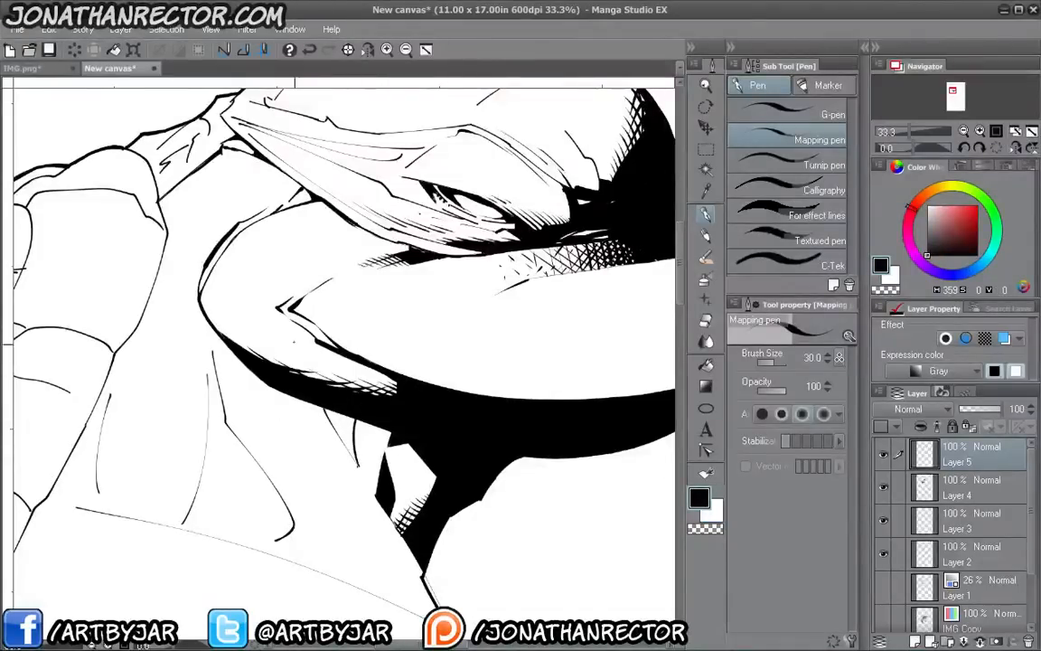
{"action": "key", "text": "g"}
{"action": "left_click", "coordinate": [345, 417]}
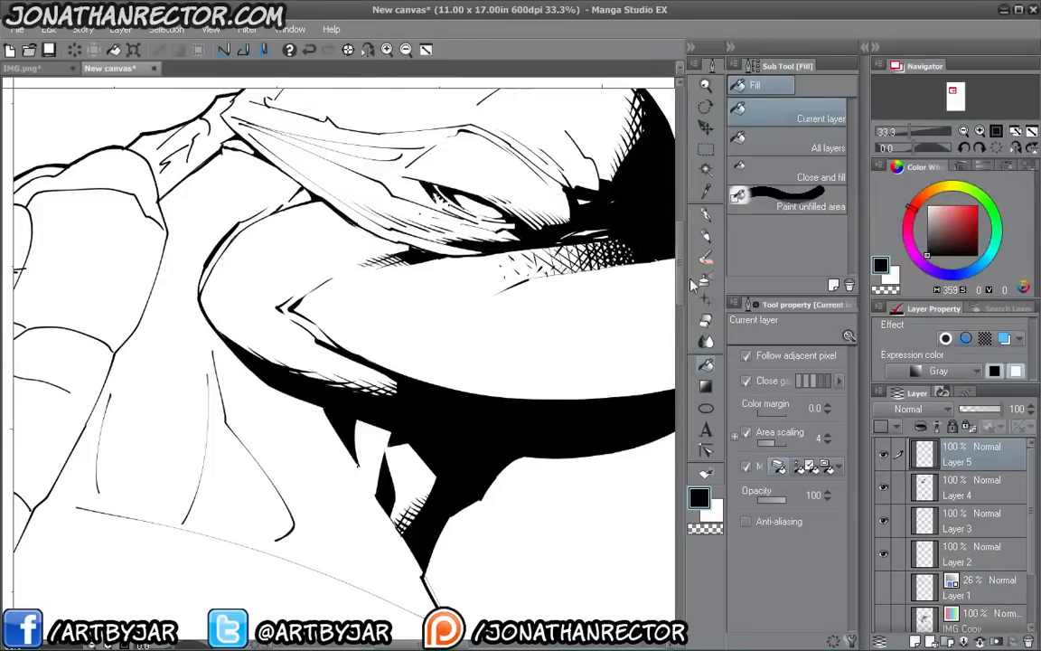
{"action": "key", "text": "p"}
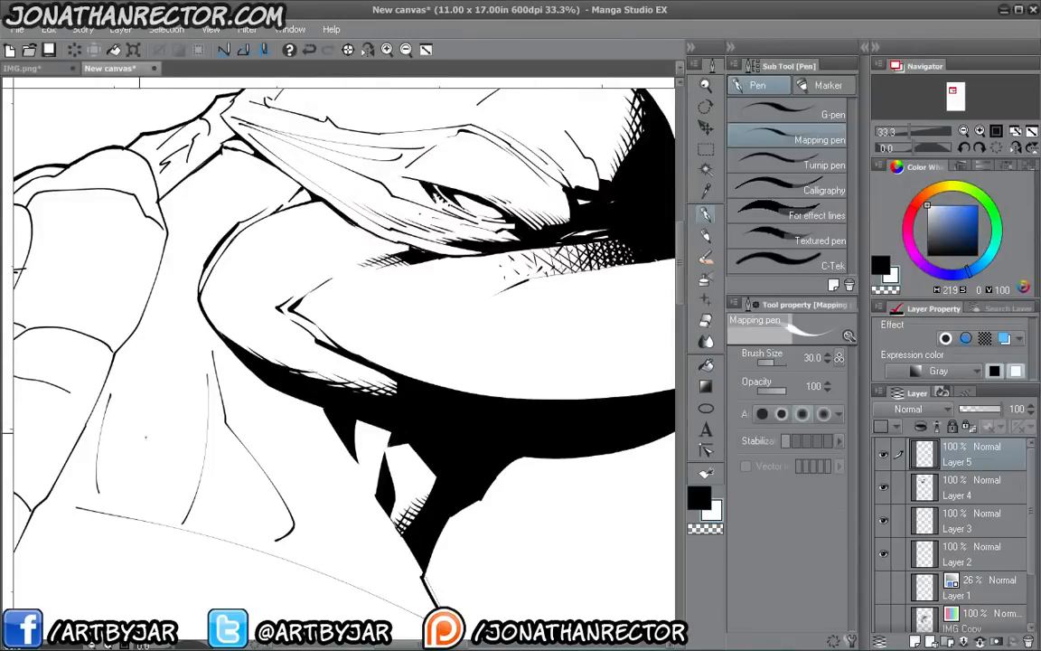
{"action": "left_click_drag", "start_coordinate": [294, 510], "coordinate": [202, 553]}
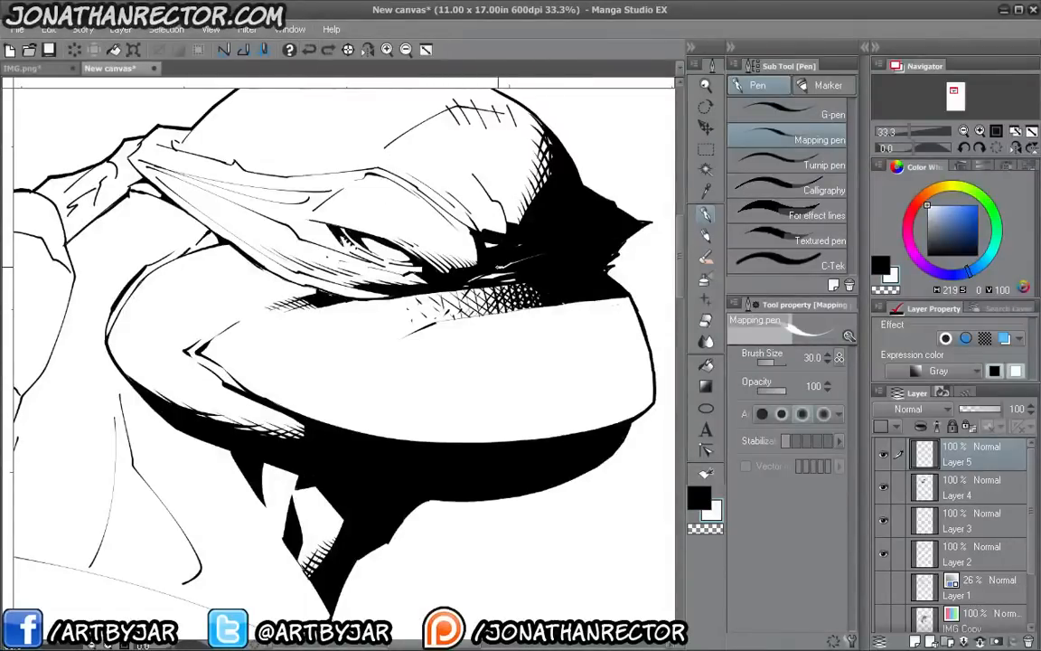
- Cut thin white Mapping pen strokes into the black mask shadow in front of the eye, and hatch the brow shadow's edge
{"action": "left_click_drag", "start_coordinate": [560, 212], "coordinate": [472, 249]}
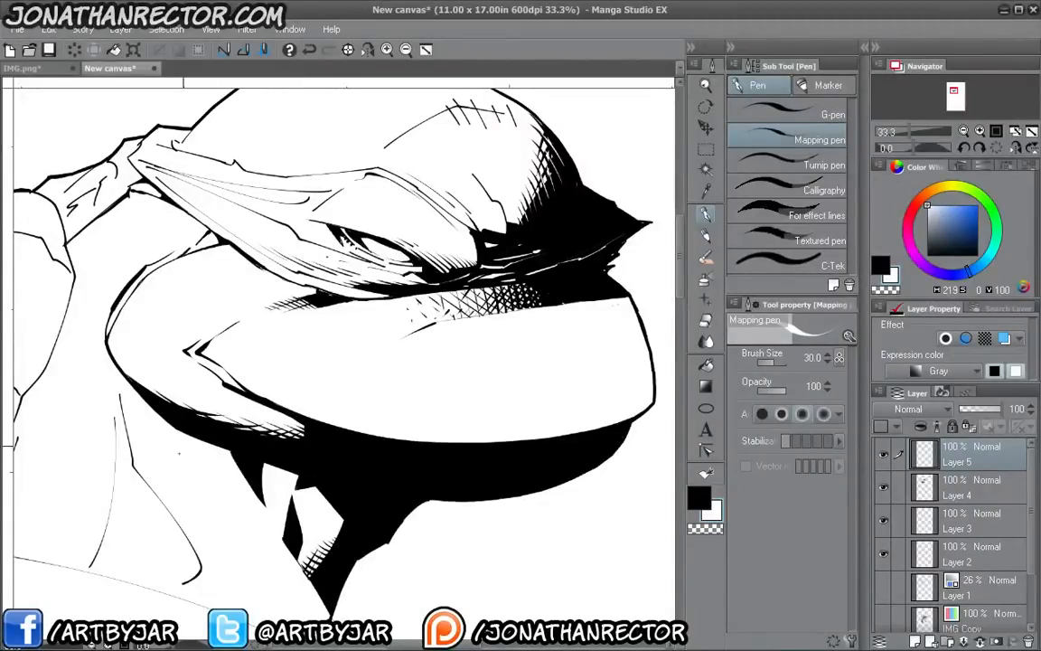
{"action": "mouse_move", "coordinate": [163, 488]}
{"action": "left_mouse_down"}
{"action": "mouse_move", "coordinate": [512, 511]}
{"action": "mouse_move", "coordinate": [237, 495]}
{"action": "left_mouse_up"}
{"action": "key", "text": "x"}
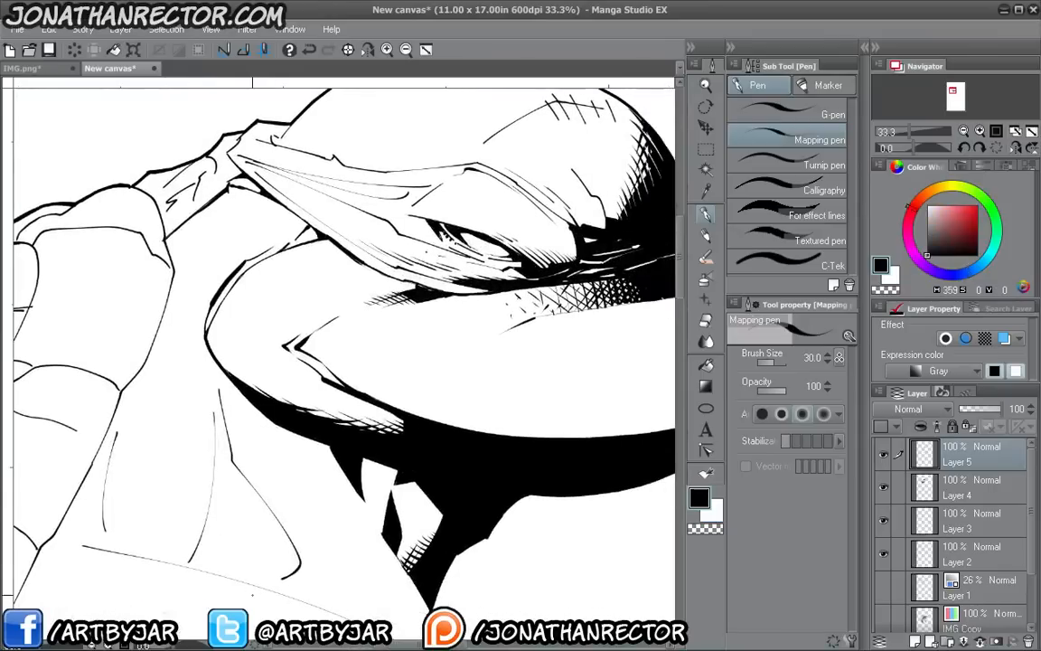
{"action": "mouse_move", "coordinate": [165, 456]}
{"action": "left_mouse_down"}
{"action": "mouse_move", "coordinate": [434, 452]}
{"action": "mouse_move", "coordinate": [172, 446]}
{"action": "left_mouse_up"}
{"action": "key", "text": "ctrl+minus"}
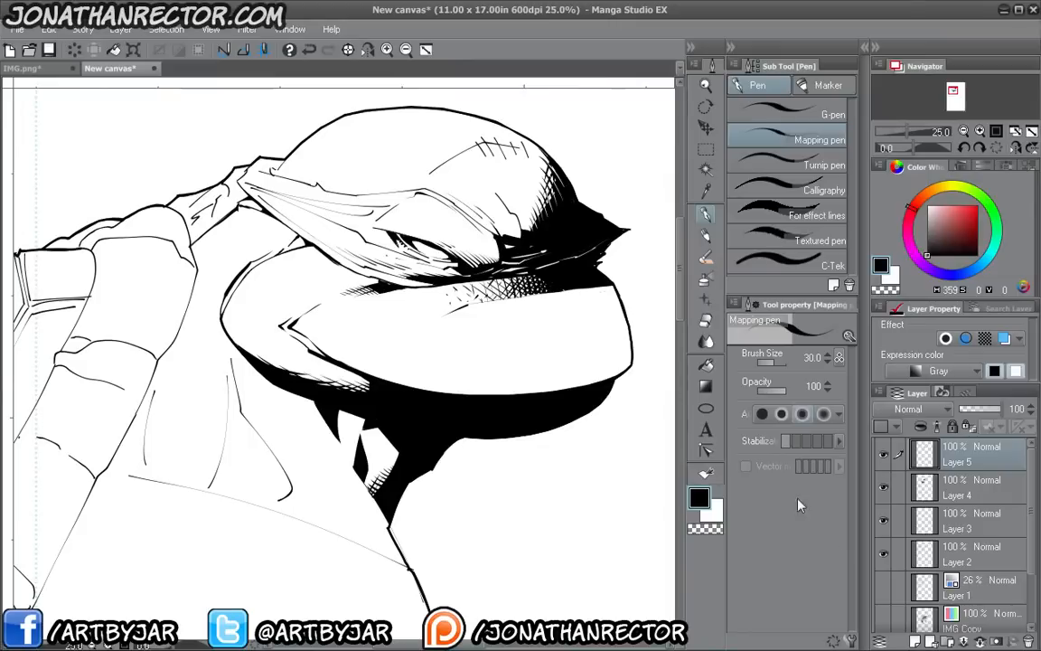
- Add a new layer and ink curved vertical hatching along the front of the muzzle, thickening to black at its outer edge
{"action": "key", "text": "ctrl+shift+n"}
{"action": "left_click_drag", "start_coordinate": [412, 337], "coordinate": [394, 373]}
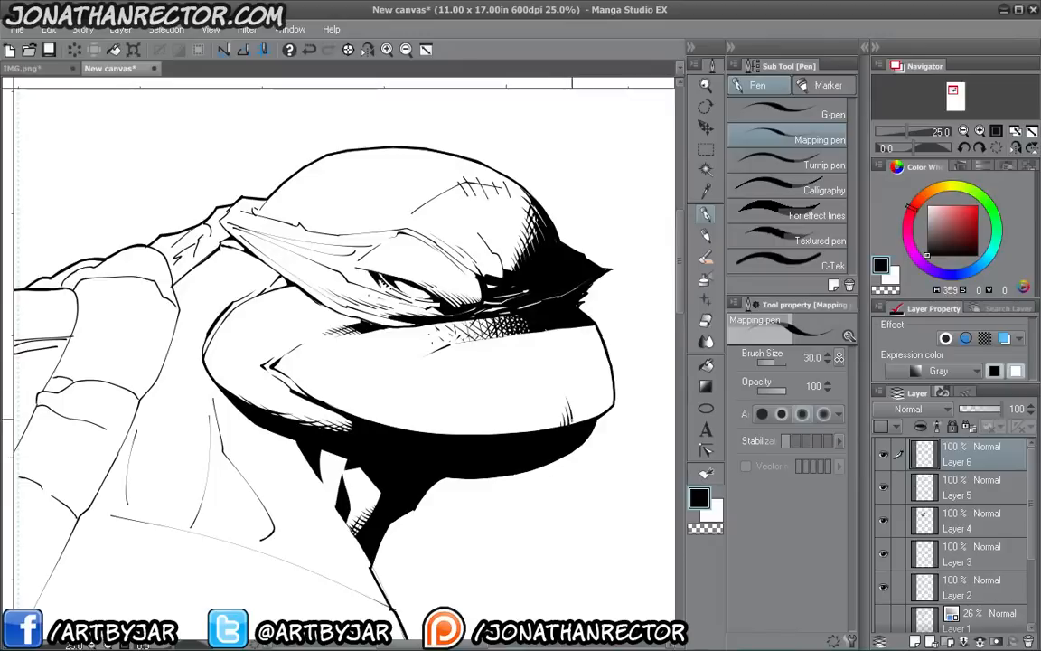
{"action": "left_click_drag", "start_coordinate": [577, 395], "coordinate": [583, 425]}
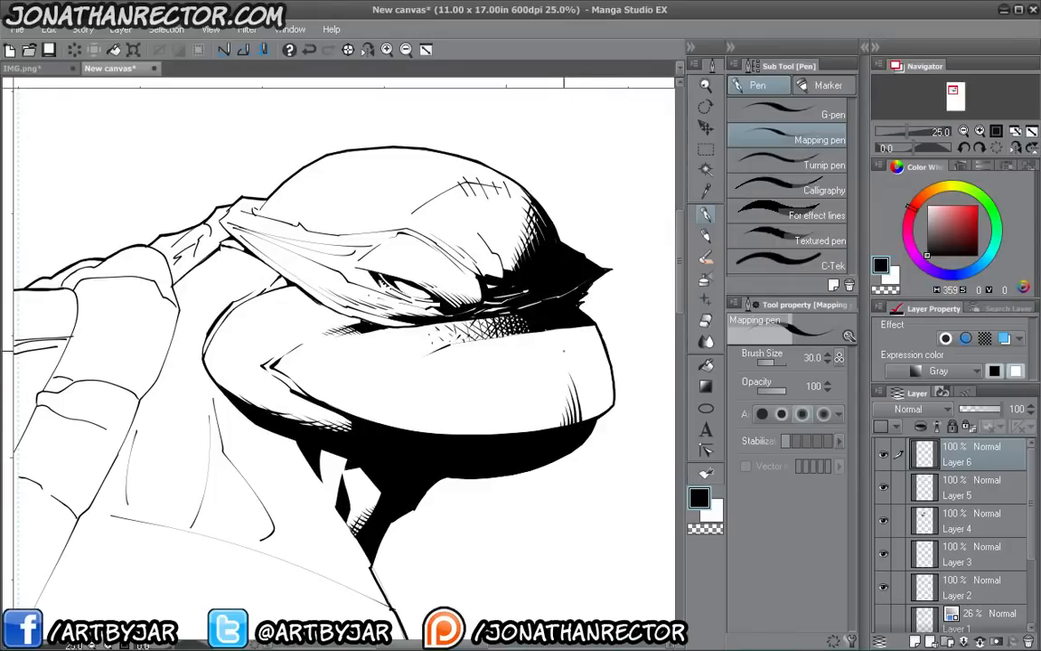
{"action": "mouse_move", "coordinate": [571, 359]}
{"action": "left_mouse_down"}
{"action": "mouse_move", "coordinate": [587, 382]}
{"action": "mouse_move", "coordinate": [588, 423]}
{"action": "left_mouse_up"}
{"action": "left_click_drag", "start_coordinate": [576, 354], "coordinate": [599, 418]}
{"action": "mouse_move", "coordinate": [583, 328]}
{"action": "left_mouse_down"}
{"action": "mouse_move", "coordinate": [595, 402]}
{"action": "mouse_move", "coordinate": [583, 313]}
{"action": "mouse_move", "coordinate": [610, 431]}
{"action": "left_mouse_up"}
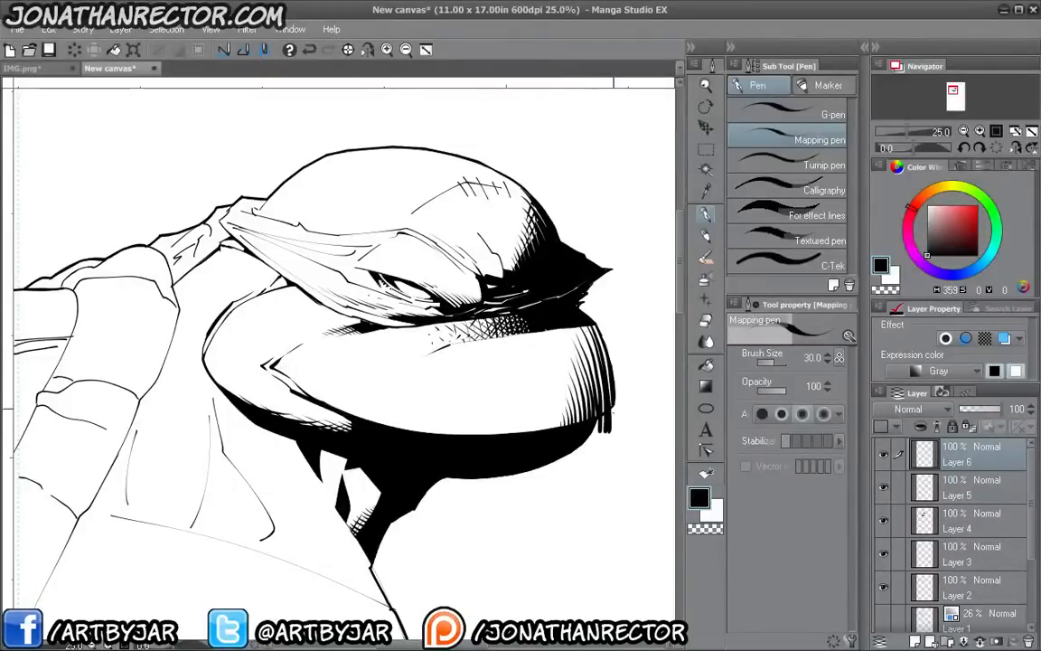
{"action": "left_click_drag", "start_coordinate": [596, 326], "coordinate": [613, 431]}
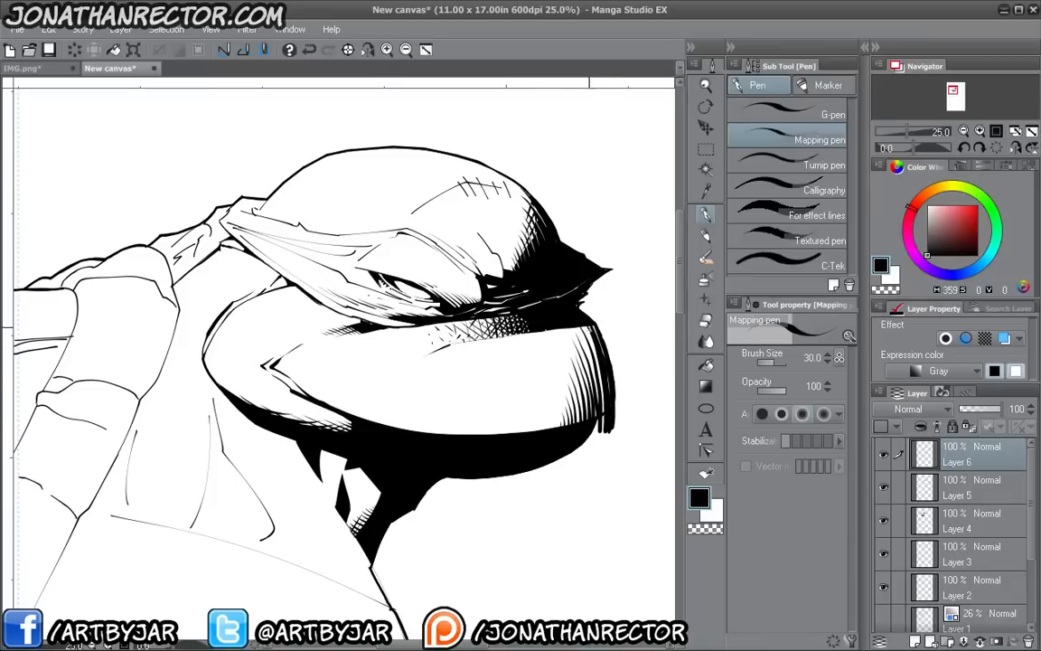
{"action": "left_click_drag", "start_coordinate": [584, 330], "coordinate": [604, 413]}
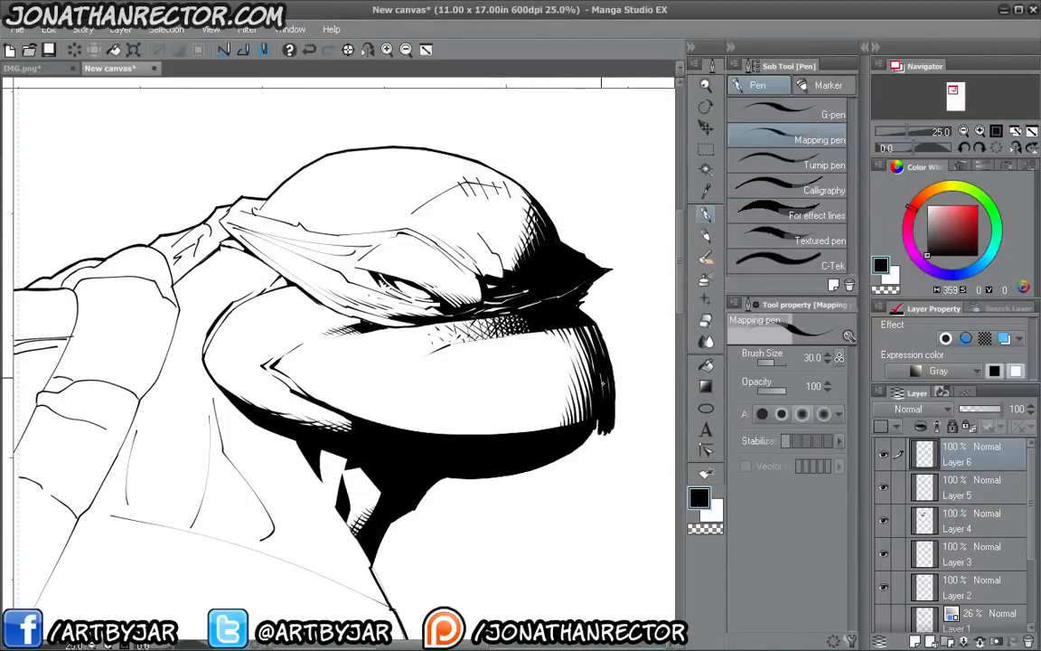
- Erase the hatching that overhangs the muzzle outline on Layer 6 with the Hard eraser, and return the layer's opacity to 100%
{"action": "key", "text": "e"}
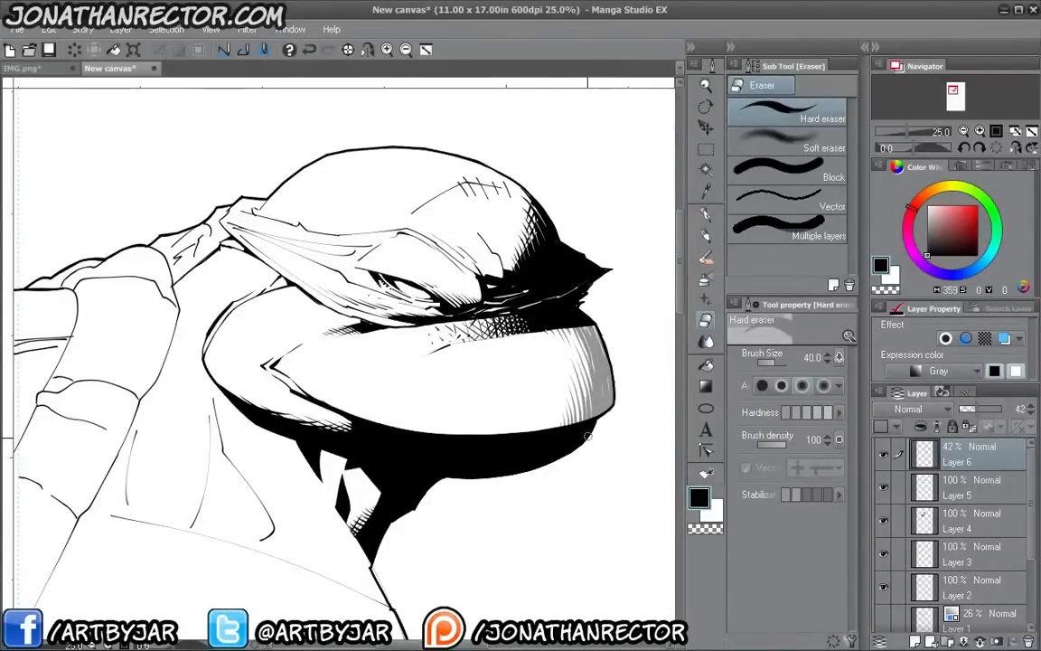
{"action": "left_click", "coordinate": [974, 410]}
{"action": "left_click_drag", "start_coordinate": [974, 412], "coordinate": [1002, 410]}
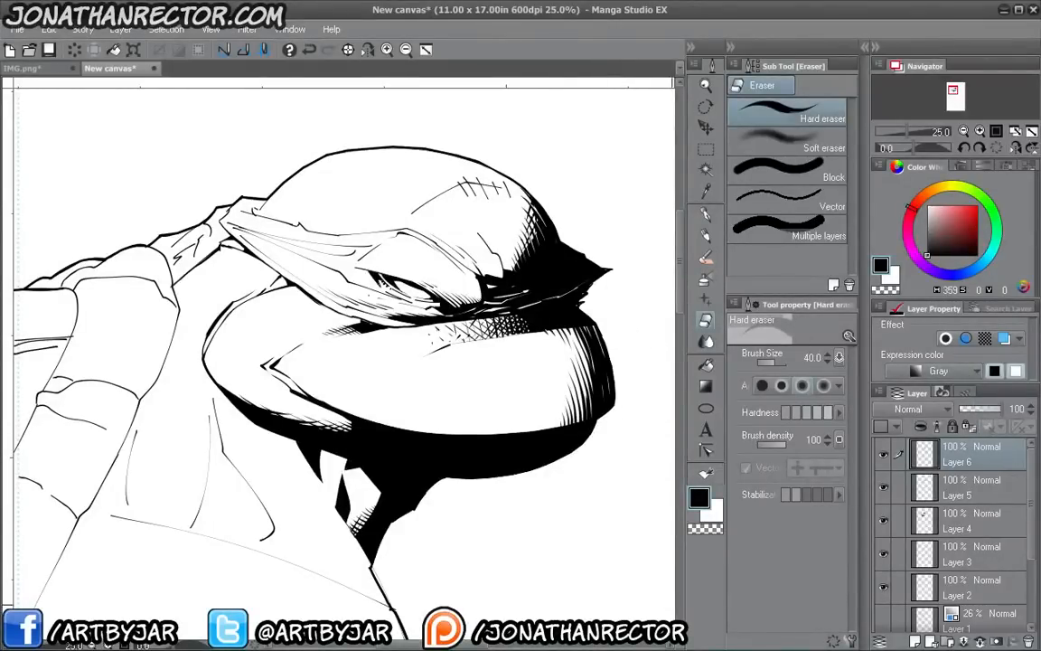
{"action": "mouse_move", "coordinate": [174, 441]}
{"action": "left_mouse_down"}
{"action": "mouse_move", "coordinate": [151, 420]}
{"action": "mouse_move", "coordinate": [209, 456]}
{"action": "mouse_move", "coordinate": [173, 452]}
{"action": "left_mouse_up"}
{"action": "key", "text": "p"}
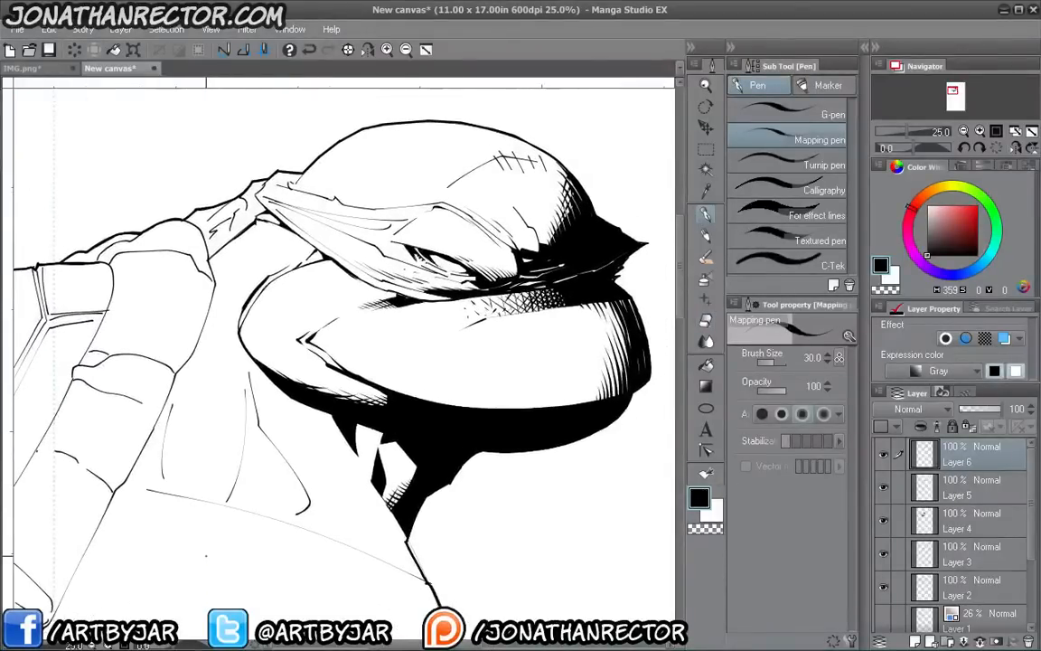
- Hide the palettes and ink a small black shadow where the mask's knot meets the back of the head
{"action": "key", "text": "Tab"}
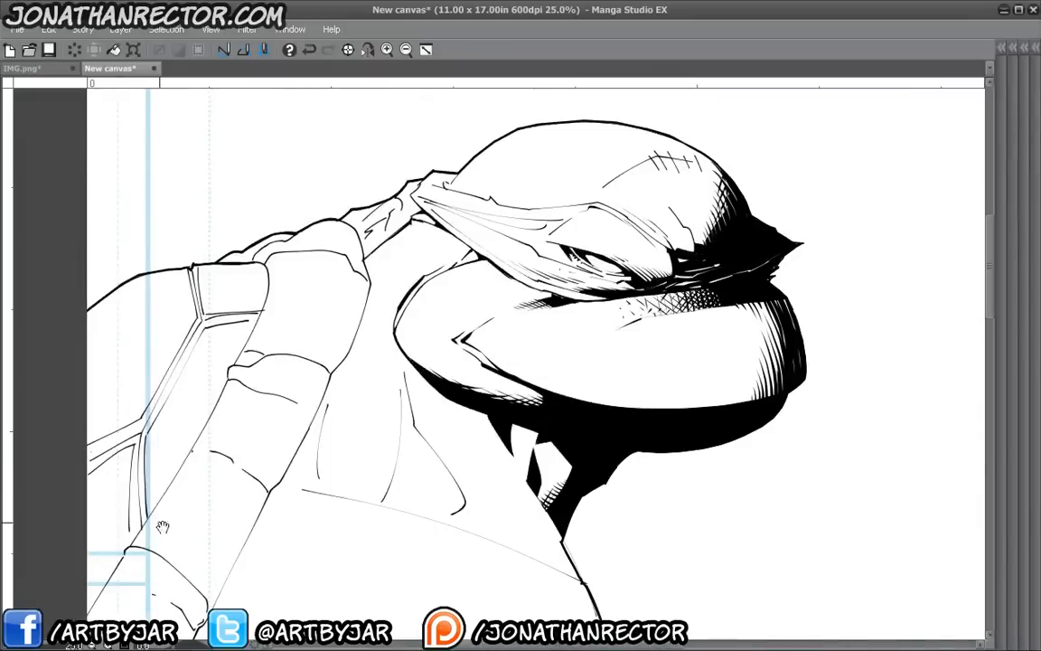
{"action": "left_click_drag", "start_coordinate": [323, 510], "coordinate": [338, 491]}
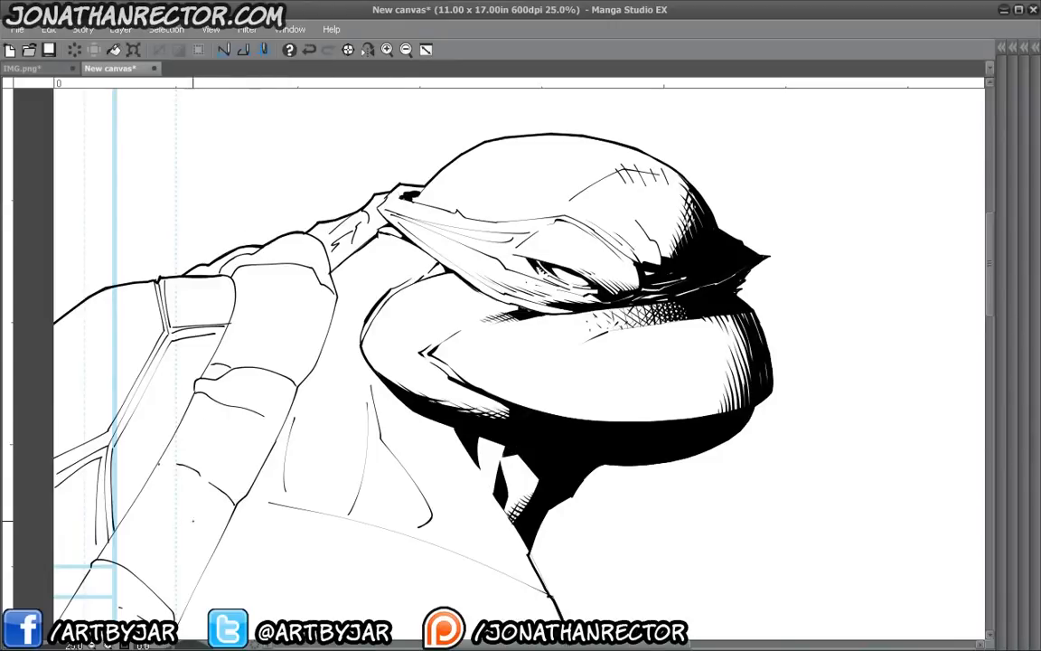
{"action": "left_click_drag", "start_coordinate": [233, 459], "coordinate": [282, 395]}
{"action": "scroll", "coordinate": [268, 433], "scroll_direction": "up", "scroll_amount": 1}
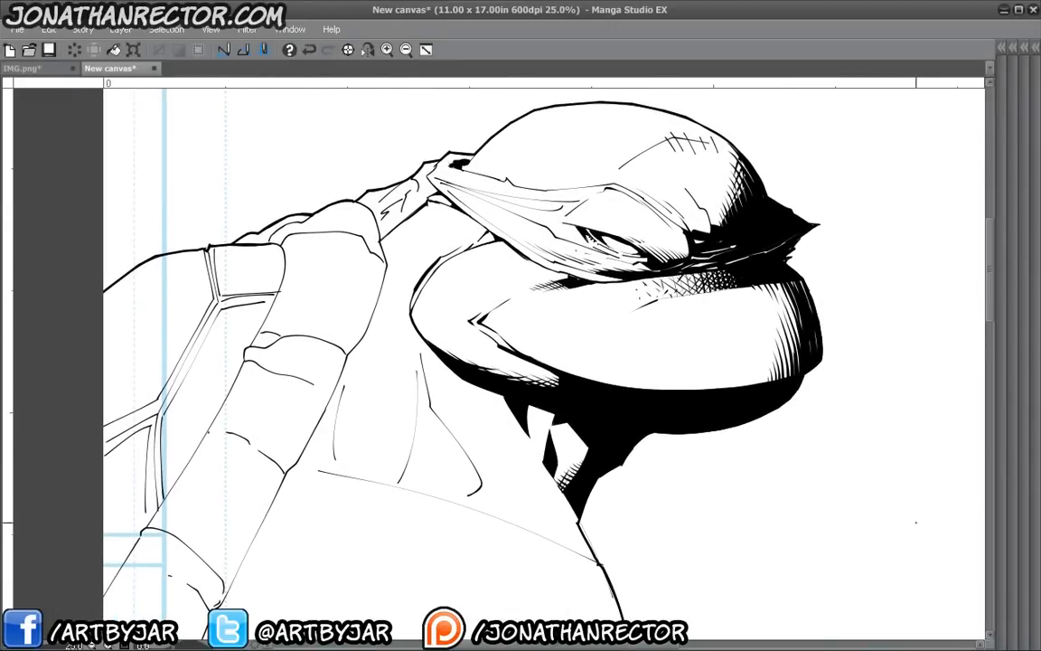
- Draw two circles with crosshairs in the blank area in front of the face, one near the chest and one beside the forehead
{"action": "mouse_move", "coordinate": [916, 515]}
{"action": "left_mouse_down"}
{"action": "mouse_move", "coordinate": [874, 549]}
{"action": "mouse_move", "coordinate": [915, 497]}
{"action": "left_mouse_up"}
{"action": "left_click_drag", "start_coordinate": [886, 459], "coordinate": [886, 580]}
{"action": "left_click_drag", "start_coordinate": [832, 517], "coordinate": [929, 520]}
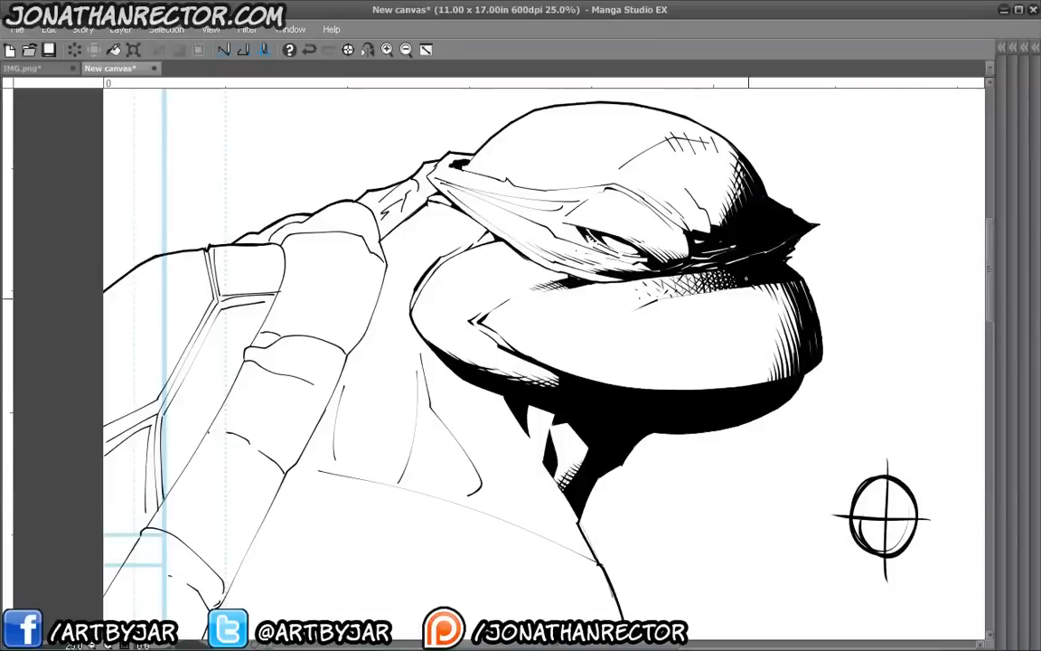
{"action": "mouse_move", "coordinate": [904, 108]}
{"action": "left_mouse_down"}
{"action": "mouse_move", "coordinate": [931, 186]}
{"action": "mouse_move", "coordinate": [904, 110]}
{"action": "left_mouse_up"}
{"action": "left_click_drag", "start_coordinate": [904, 107], "coordinate": [906, 216]}
{"action": "left_click_drag", "start_coordinate": [836, 143], "coordinate": [946, 144]}
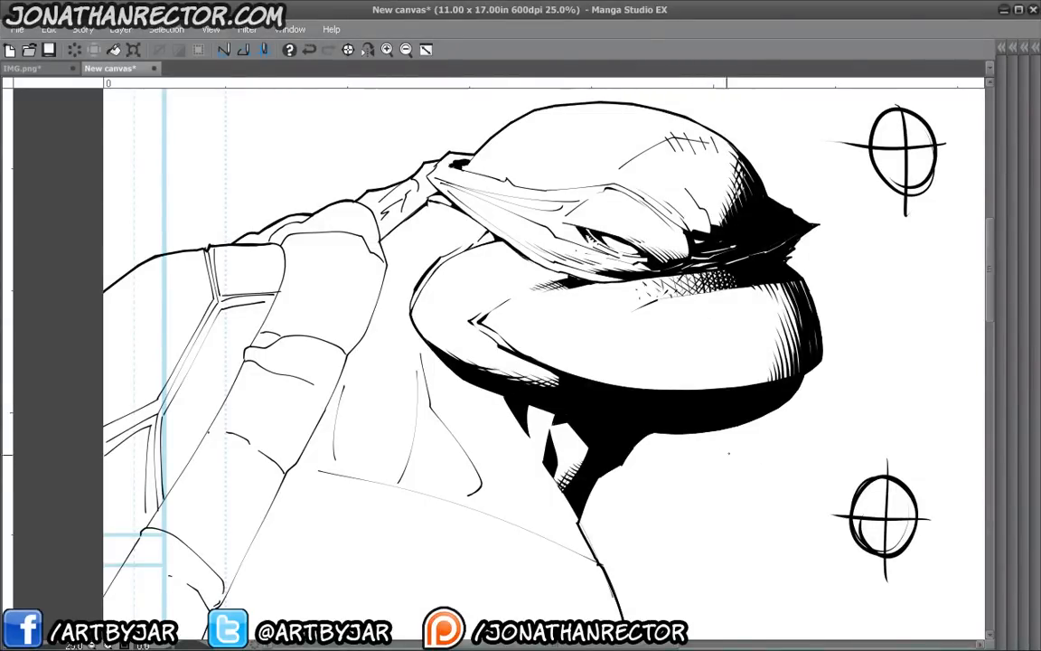
{"action": "left_click_drag", "start_coordinate": [692, 511], "coordinate": [788, 489]}
{"action": "mouse_move", "coordinate": [748, 364]}
{"action": "left_mouse_down"}
{"action": "mouse_move", "coordinate": [713, 356]}
{"action": "mouse_move", "coordinate": [615, 353]}
{"action": "left_mouse_up"}
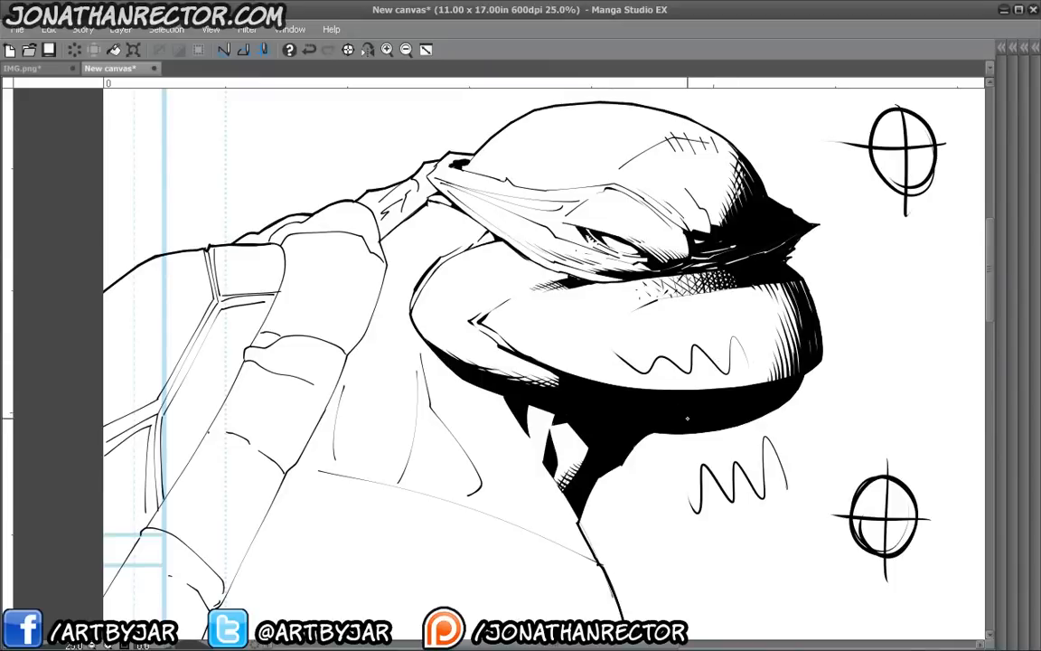
{"action": "key", "text": "ctrl+z"}
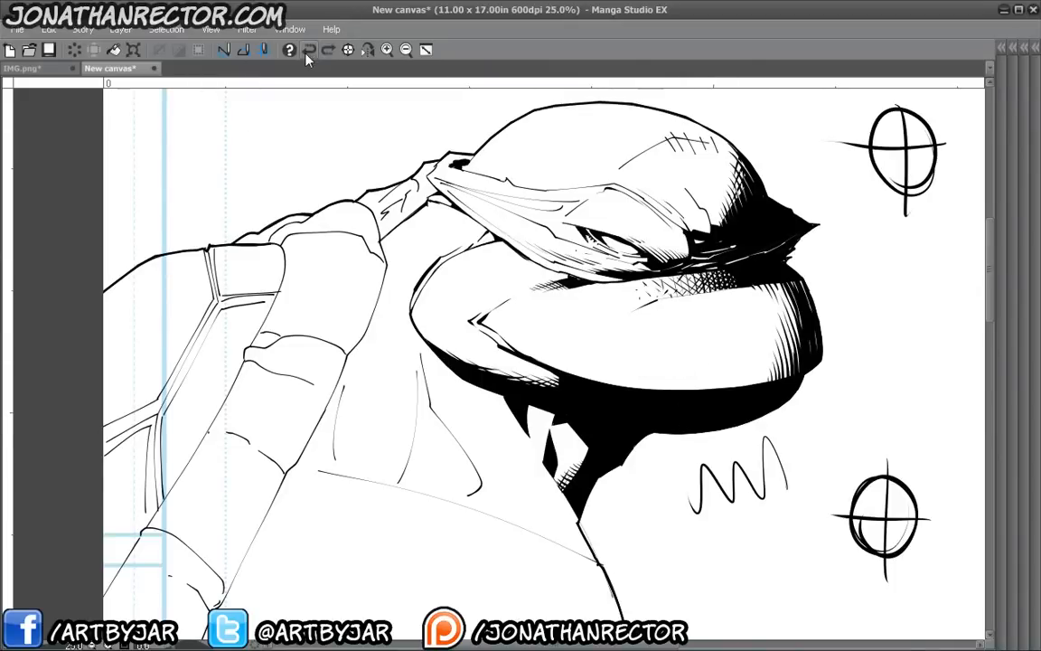
{"action": "key", "text": "ctrl+z"}
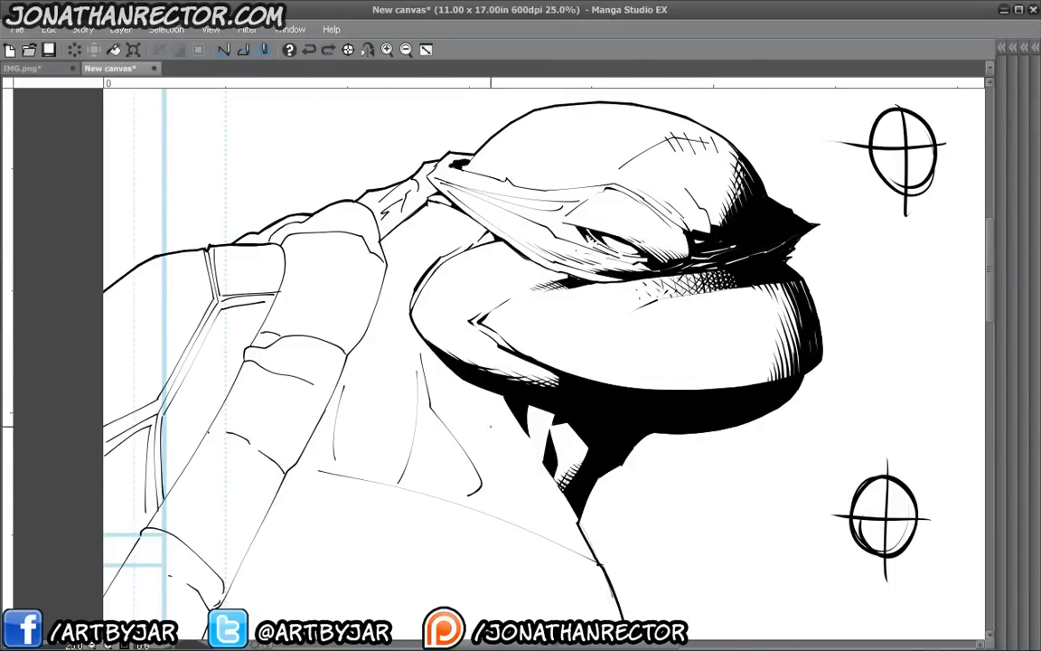
{"action": "mouse_move", "coordinate": [765, 519]}
{"action": "left_mouse_down"}
{"action": "mouse_move", "coordinate": [721, 525]}
{"action": "mouse_move", "coordinate": [667, 481]}
{"action": "left_mouse_up"}
{"action": "key", "text": "ctrl+z"}
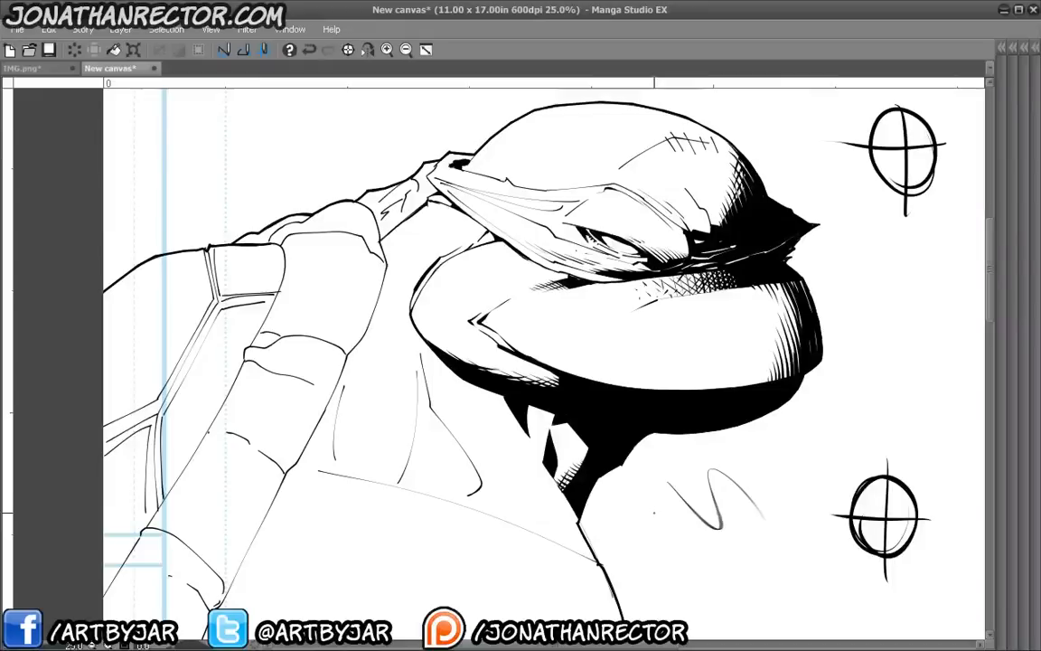
- Handwrite the number 30 in the blank area between the two crosshair circles
{"action": "mouse_move", "coordinate": [592, 459]}
{"action": "left_mouse_down"}
{"action": "mouse_move", "coordinate": [658, 432]}
{"action": "mouse_move", "coordinate": [652, 471]}
{"action": "left_mouse_up"}
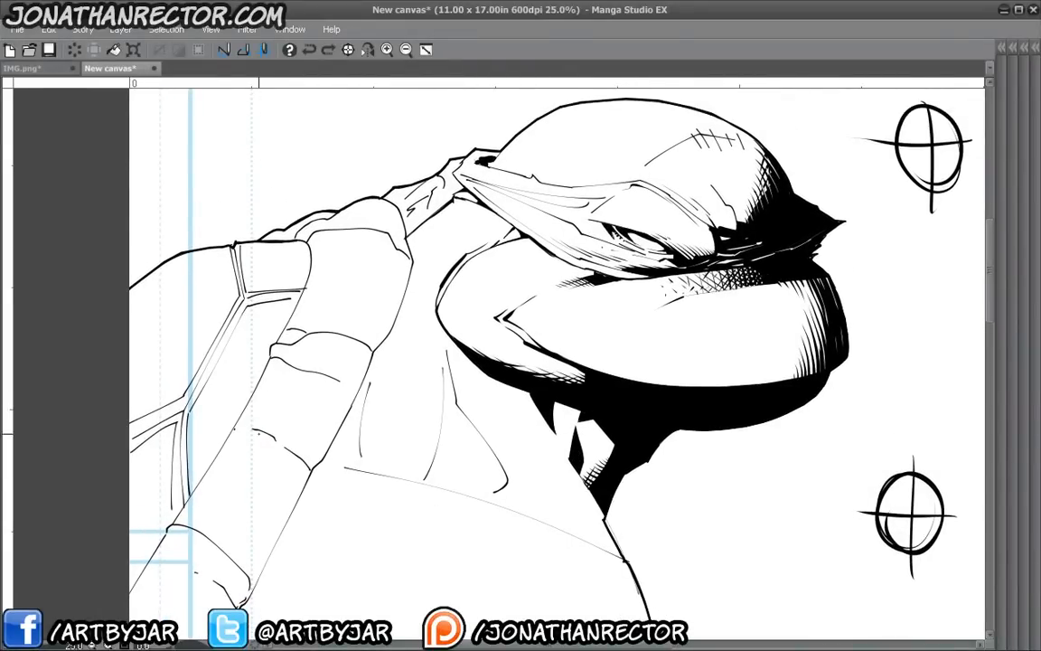
{"action": "scroll", "coordinate": [259, 434], "scroll_direction": "down", "scroll_amount": 1}
{"action": "left_click_drag", "start_coordinate": [258, 434], "coordinate": [413, 366]}
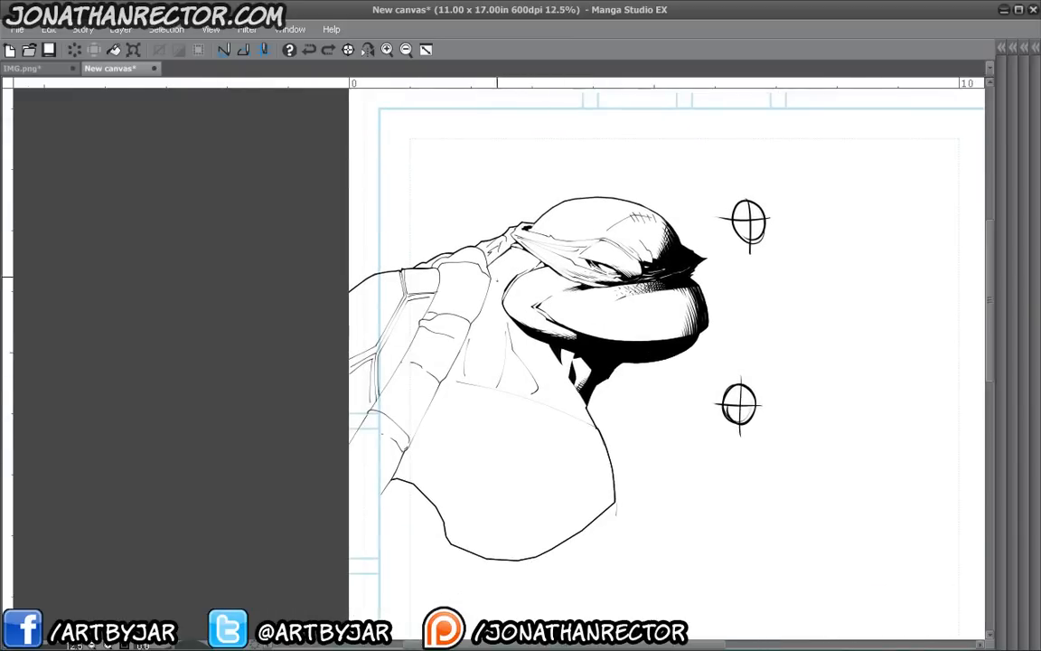
{"action": "key", "text": "Tab"}
{"action": "key", "text": "Tab"}
{"action": "mouse_move", "coordinate": [792, 281]}
{"action": "left_mouse_down"}
{"action": "mouse_move", "coordinate": [807, 277]}
{"action": "mouse_move", "coordinate": [804, 303]}
{"action": "left_mouse_up"}
{"action": "left_click_drag", "start_coordinate": [831, 277], "coordinate": [840, 276]}
{"action": "mouse_move", "coordinate": [691, 432]}
{"action": "left_mouse_down"}
{"action": "mouse_move", "coordinate": [665, 493]}
{"action": "mouse_move", "coordinate": [695, 435]}
{"action": "mouse_move", "coordinate": [755, 515]}
{"action": "left_mouse_up"}
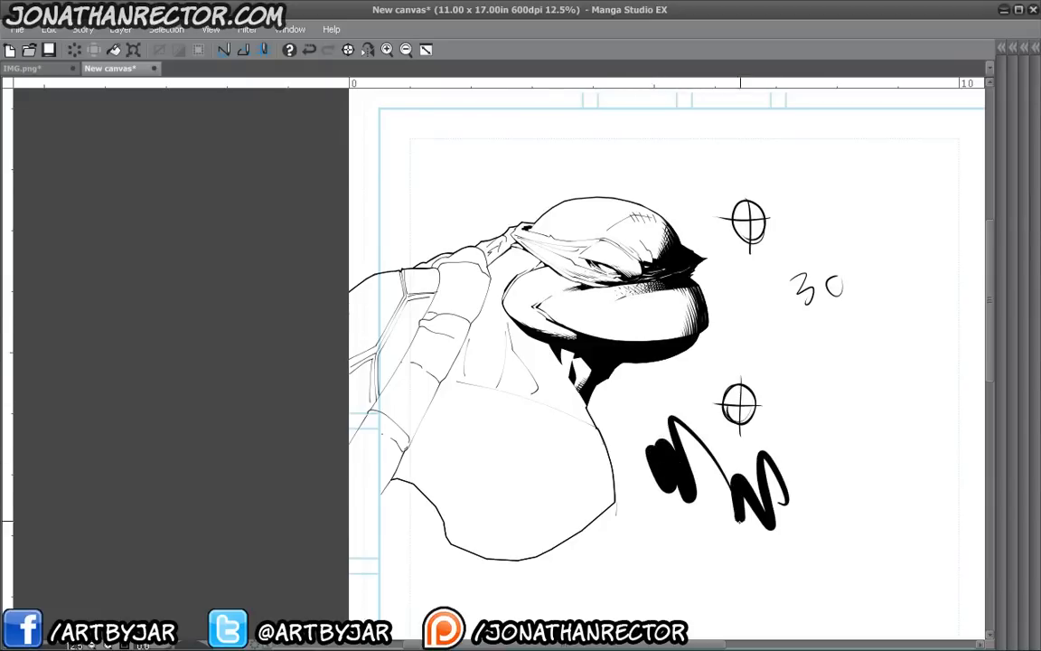
{"action": "left_click_drag", "start_coordinate": [760, 461], "coordinate": [786, 502]}
{"action": "key", "text": "Tab"}
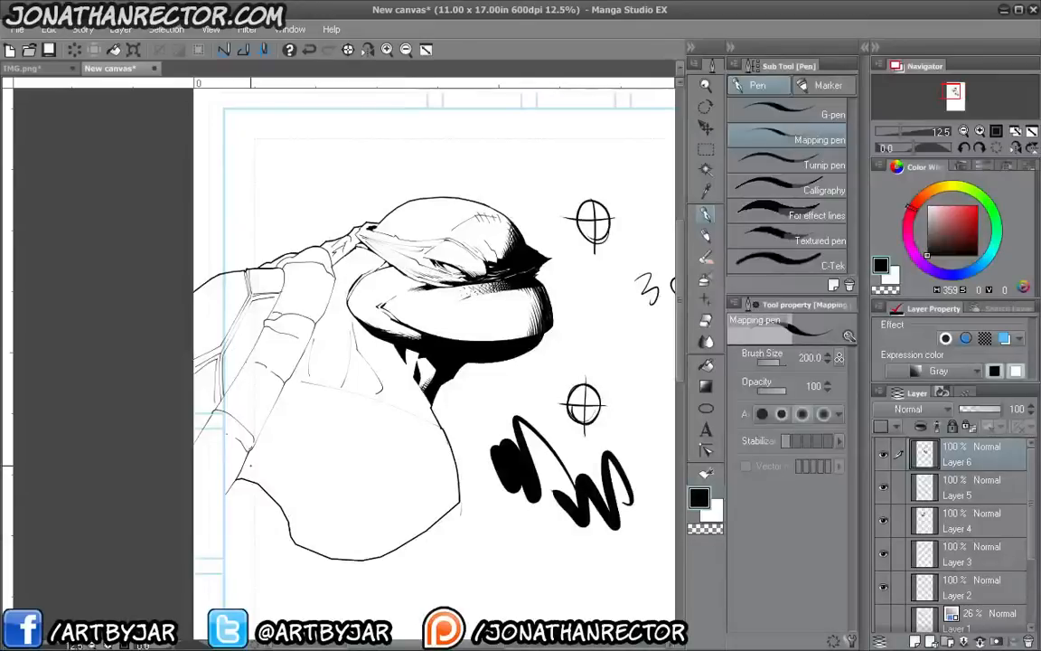
{"action": "key", "text": "ctrl+z"}
{"action": "key", "text": "ctrl+z"}
{"action": "key", "text": "ctrl+z"}
{"action": "key", "text": "ctrl+z"}
- Block in black shadows along the segmented shell rim and the shell panels behind it with the Mapping pen at brush size 200
{"action": "key", "text": "Tab"}
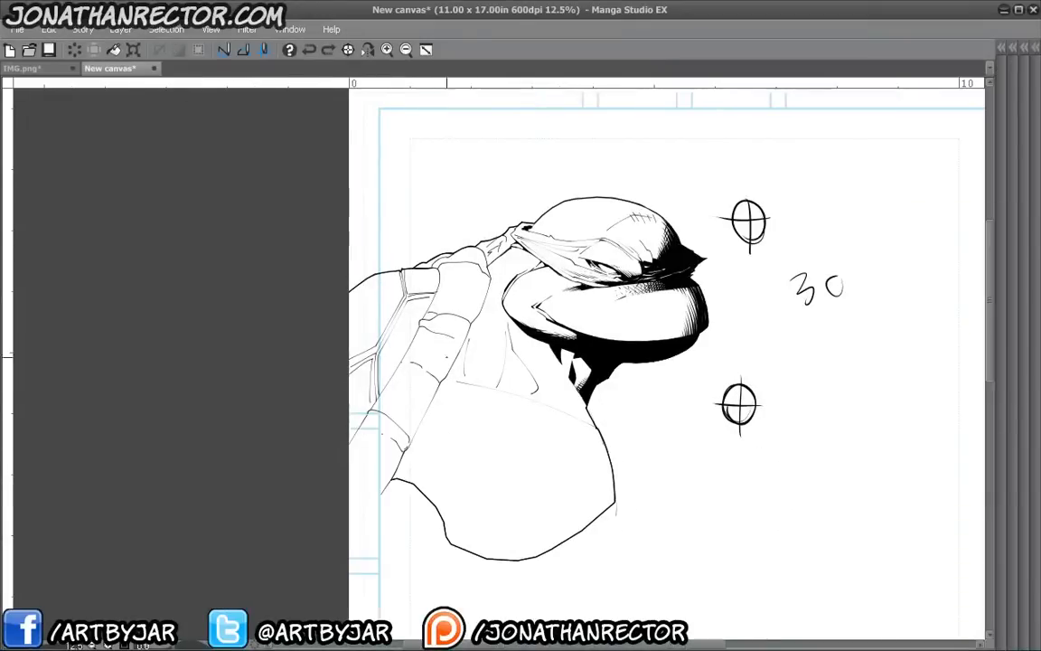
{"action": "left_click_drag", "start_coordinate": [446, 357], "coordinate": [523, 350]}
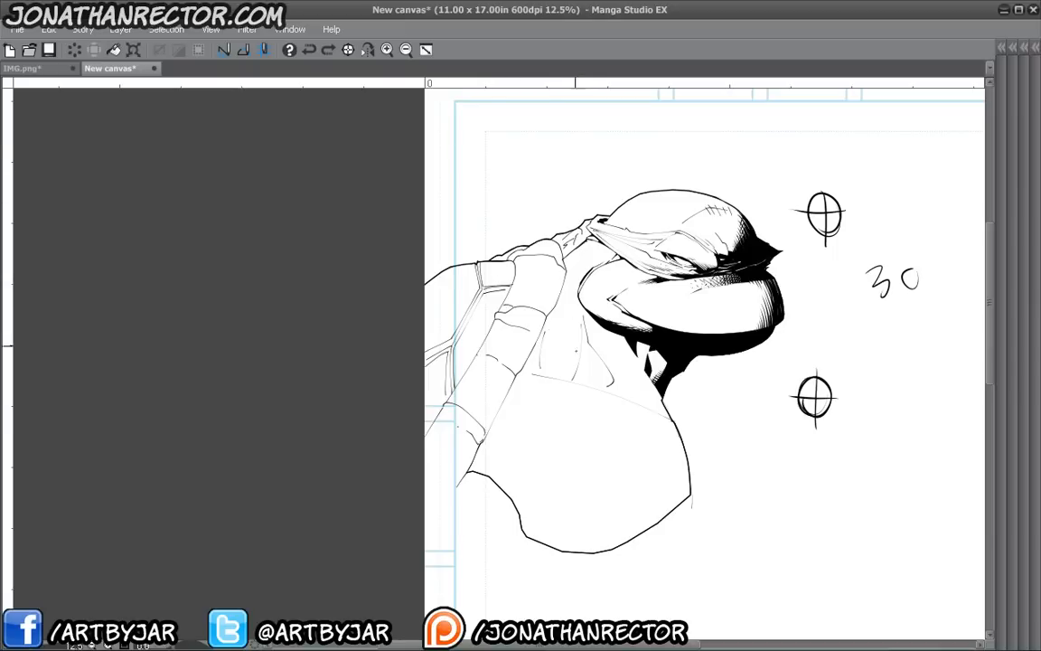
{"action": "left_click_drag", "start_coordinate": [545, 271], "coordinate": [546, 291]}
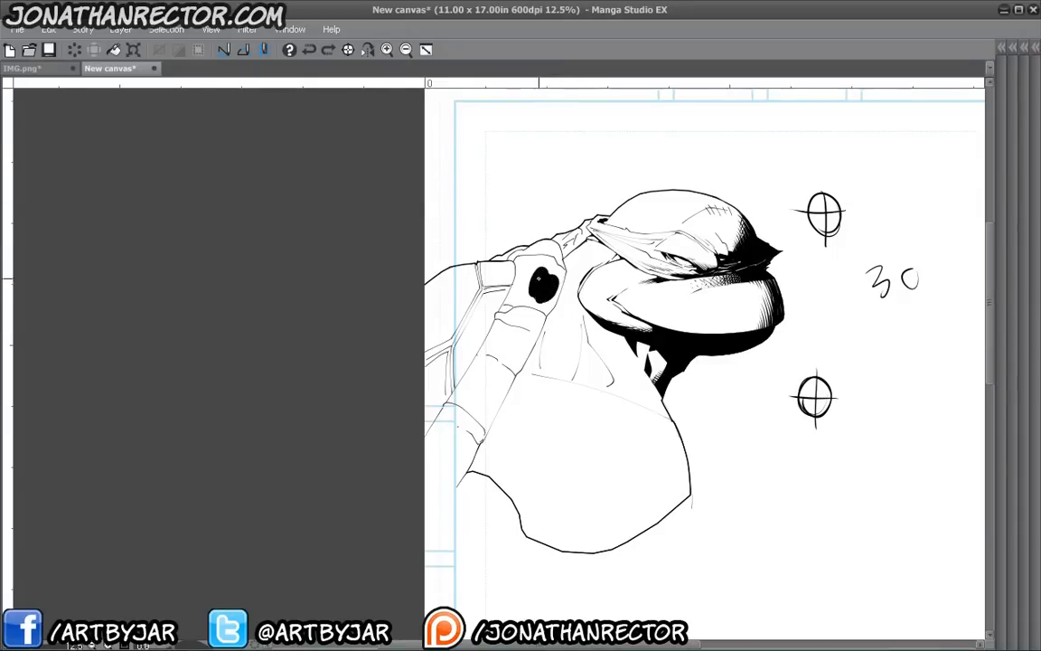
{"action": "left_click", "coordinate": [537, 320]}
{"action": "mouse_move", "coordinate": [526, 335]}
{"action": "left_mouse_down"}
{"action": "mouse_move", "coordinate": [506, 359]}
{"action": "mouse_move", "coordinate": [493, 406]}
{"action": "mouse_move", "coordinate": [461, 425]}
{"action": "mouse_move", "coordinate": [432, 493]}
{"action": "left_mouse_up"}
{"action": "left_click_drag", "start_coordinate": [492, 309], "coordinate": [427, 421]}
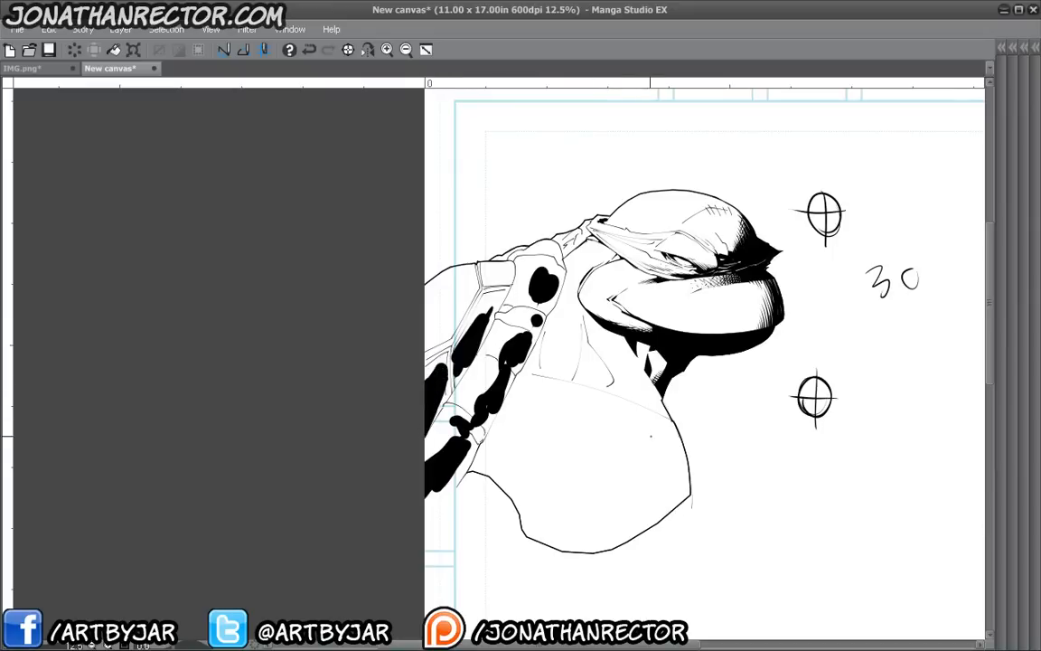
- Block in a large black shadow across the torso's lower front edge and a tapering black down the side of the neck
{"action": "mouse_move", "coordinate": [623, 399]}
{"action": "left_mouse_down"}
{"action": "mouse_move", "coordinate": [665, 459]}
{"action": "mouse_move", "coordinate": [553, 547]}
{"action": "left_mouse_up"}
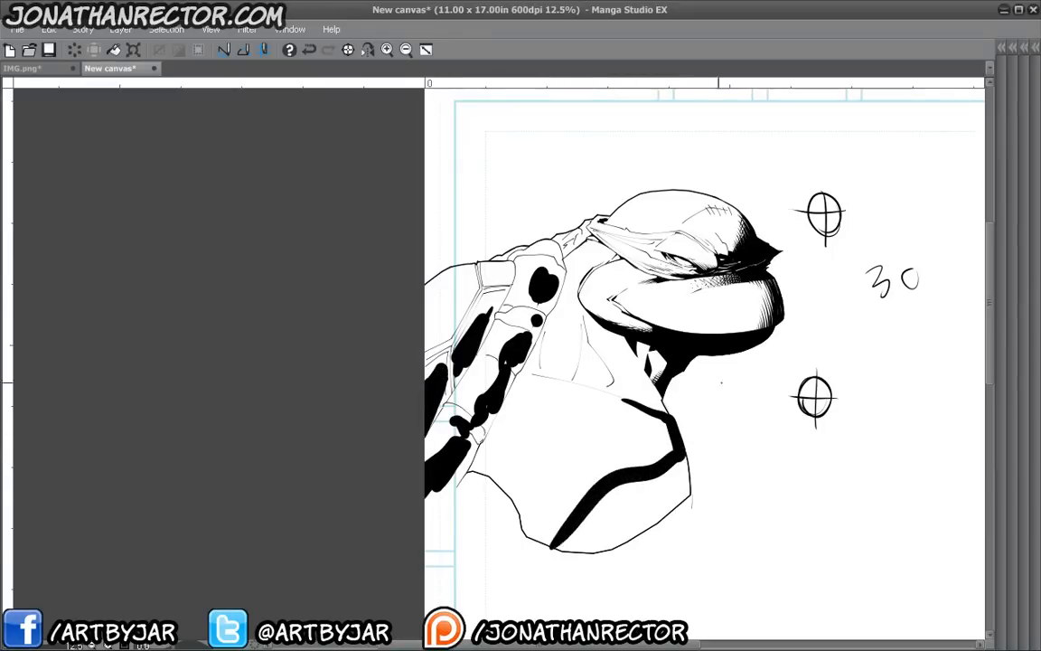
{"action": "mouse_move", "coordinate": [682, 451]}
{"action": "left_mouse_down"}
{"action": "mouse_move", "coordinate": [622, 528]}
{"action": "mouse_move", "coordinate": [681, 487]}
{"action": "mouse_move", "coordinate": [557, 547]}
{"action": "left_mouse_up"}
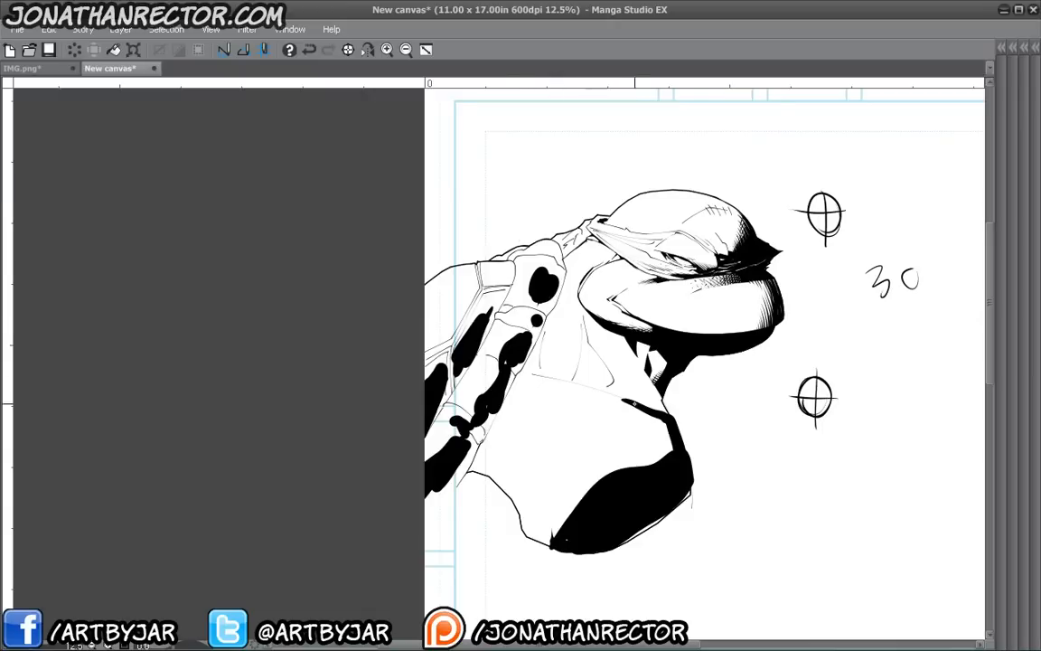
{"action": "mouse_move", "coordinate": [635, 405]}
{"action": "left_mouse_down"}
{"action": "mouse_move", "coordinate": [579, 387]}
{"action": "mouse_move", "coordinate": [600, 327]}
{"action": "mouse_move", "coordinate": [635, 400]}
{"action": "left_mouse_up"}
{"action": "mouse_move", "coordinate": [635, 400]}
{"action": "left_mouse_down"}
{"action": "mouse_move", "coordinate": [600, 328]}
{"action": "mouse_move", "coordinate": [652, 406]}
{"action": "left_mouse_up"}
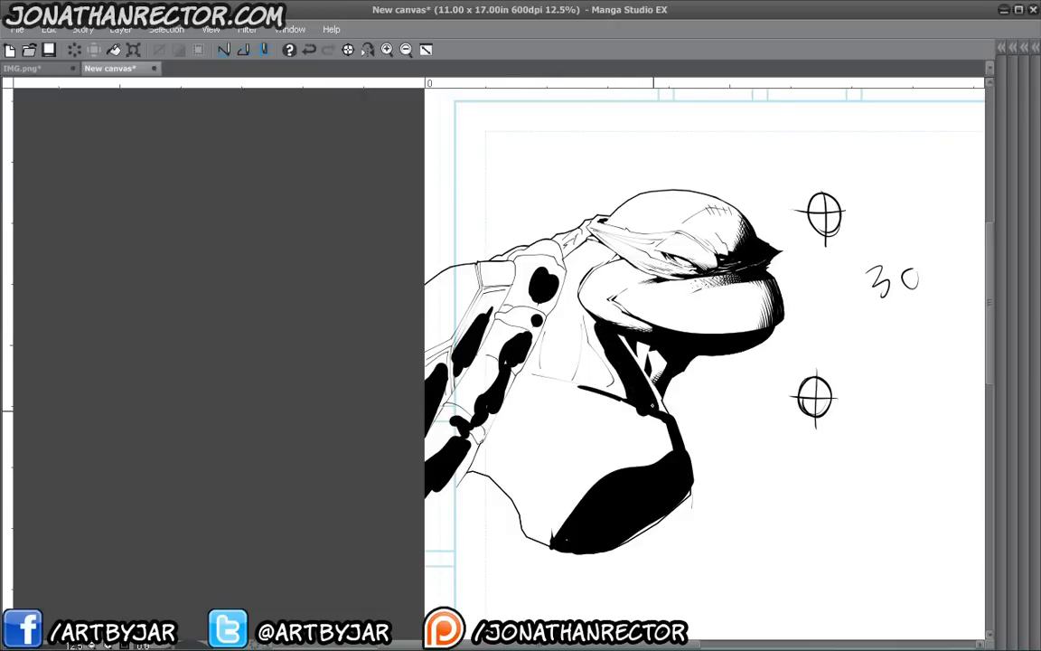
- Fill the gap between the shell rim and the torso with black, try a shadow under the mask band, and undo that last stroke
{"action": "left_click_drag", "start_coordinate": [568, 362], "coordinate": [570, 380]}
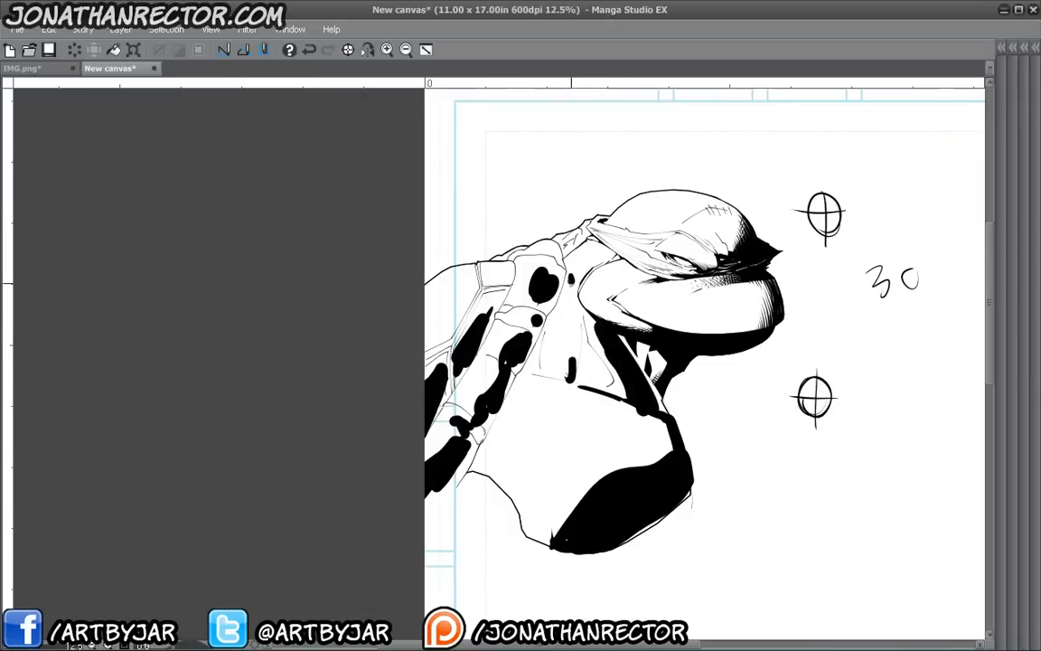
{"action": "mouse_move", "coordinate": [571, 271]}
{"action": "left_mouse_down"}
{"action": "mouse_move", "coordinate": [502, 497]}
{"action": "mouse_move", "coordinate": [532, 350]}
{"action": "mouse_move", "coordinate": [491, 468]}
{"action": "mouse_move", "coordinate": [502, 405]}
{"action": "mouse_move", "coordinate": [457, 470]}
{"action": "mouse_move", "coordinate": [425, 443]}
{"action": "mouse_move", "coordinate": [430, 454]}
{"action": "left_mouse_up"}
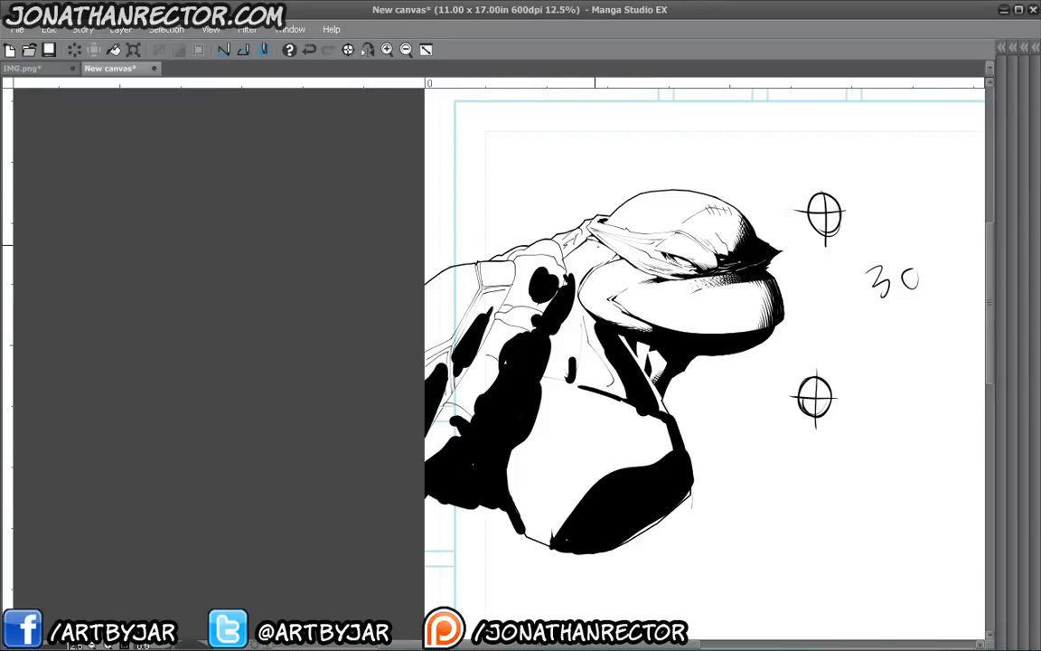
{"action": "mouse_move", "coordinate": [537, 212]}
{"action": "left_mouse_down"}
{"action": "mouse_move", "coordinate": [588, 244]}
{"action": "mouse_move", "coordinate": [619, 248]}
{"action": "left_mouse_up"}
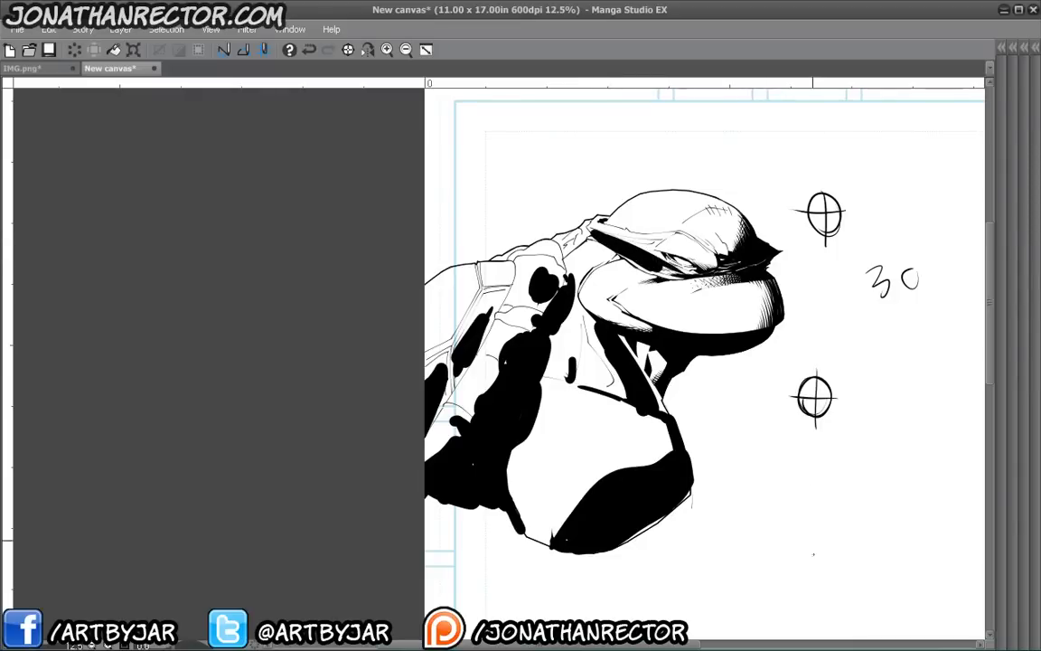
{"action": "left_click", "coordinate": [308, 50]}
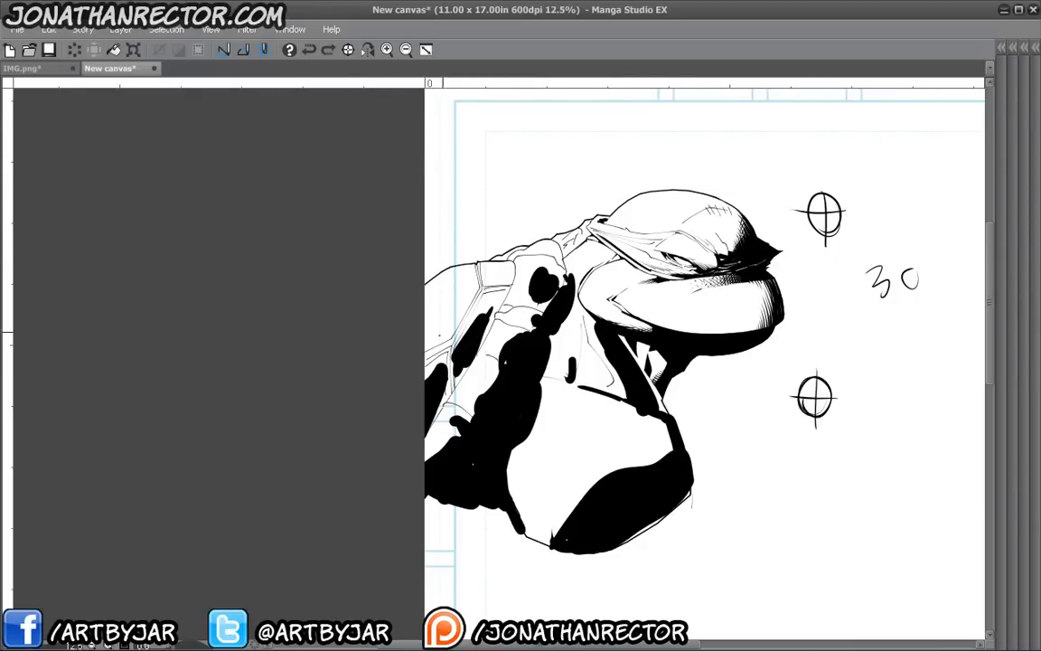
- Lower Layer 6's opacity to 51% so the linework beneath the blocked-in shadows can be seen
{"action": "left_click_drag", "start_coordinate": [411, 556], "coordinate": [330, 540]}
{"action": "left_click_drag", "start_coordinate": [398, 431], "coordinate": [353, 478]}
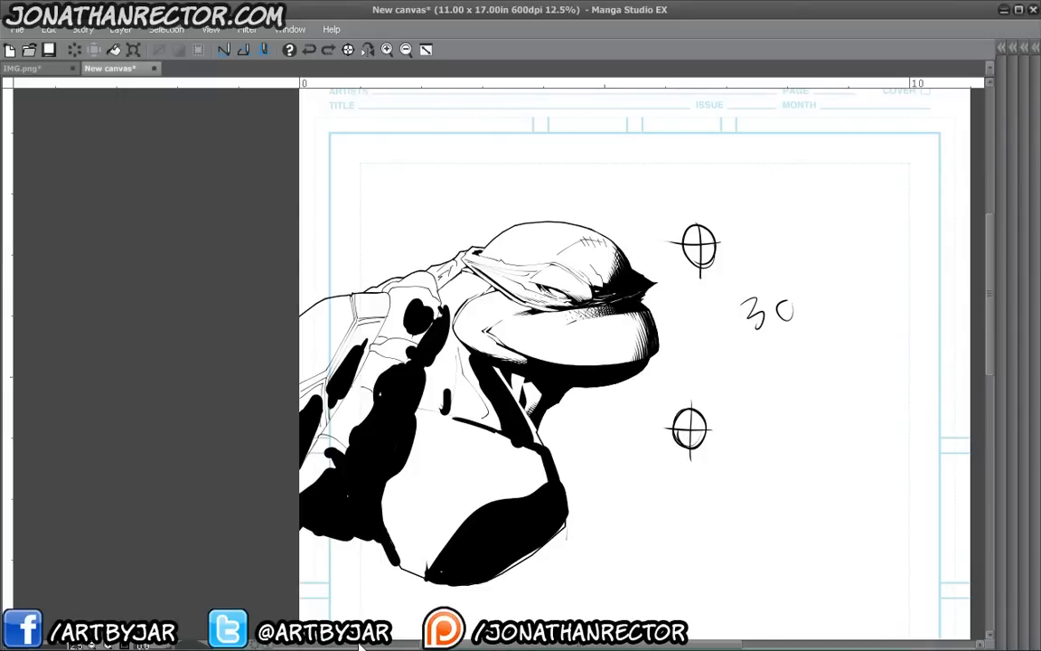
{"action": "key", "text": "ctrl+plus"}
{"action": "key", "text": "Tab"}
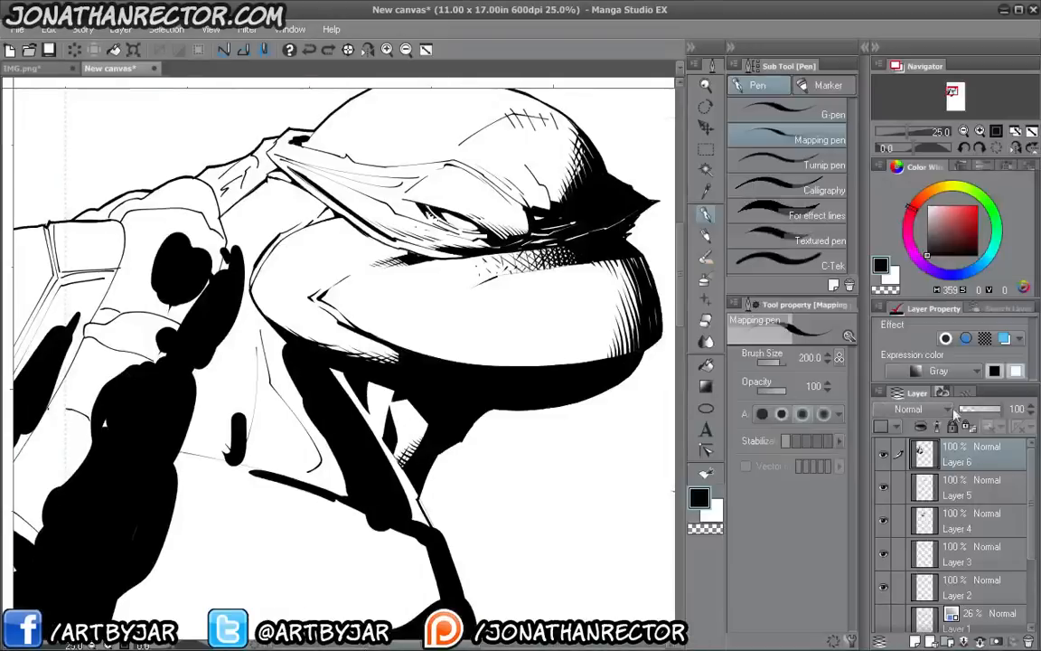
{"action": "left_click", "coordinate": [981, 412]}
{"action": "key", "text": "Tab"}
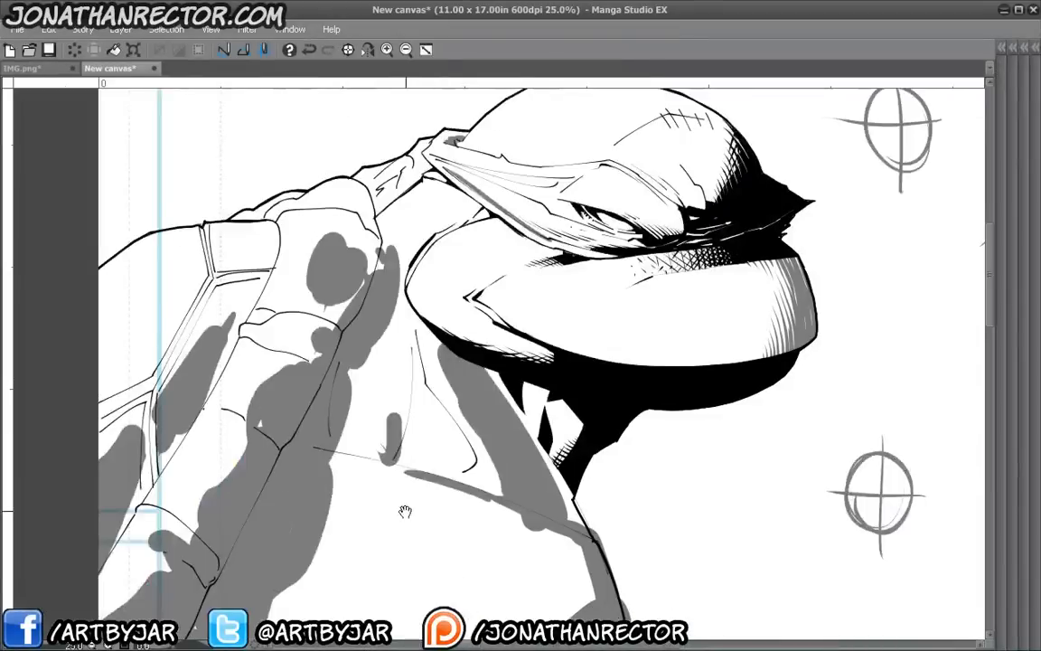
- Trim the shadow overspill along the collar line and carve a clean curved lower edge on the black below the shell rim
{"action": "left_click_drag", "start_coordinate": [402, 506], "coordinate": [316, 444]}
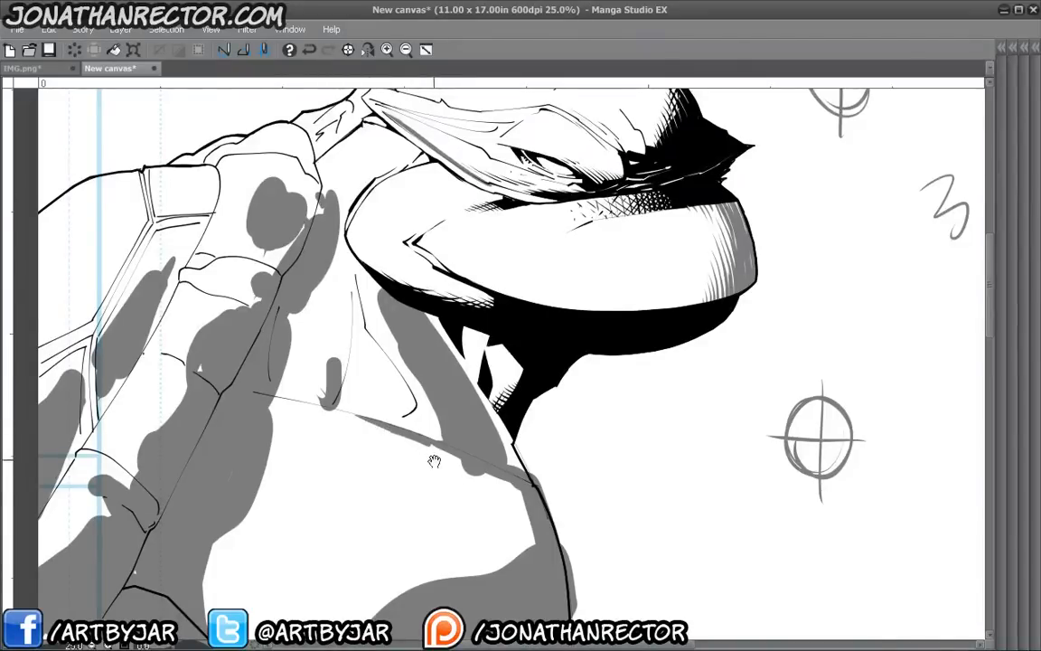
{"action": "left_click_drag", "start_coordinate": [392, 415], "coordinate": [371, 405]}
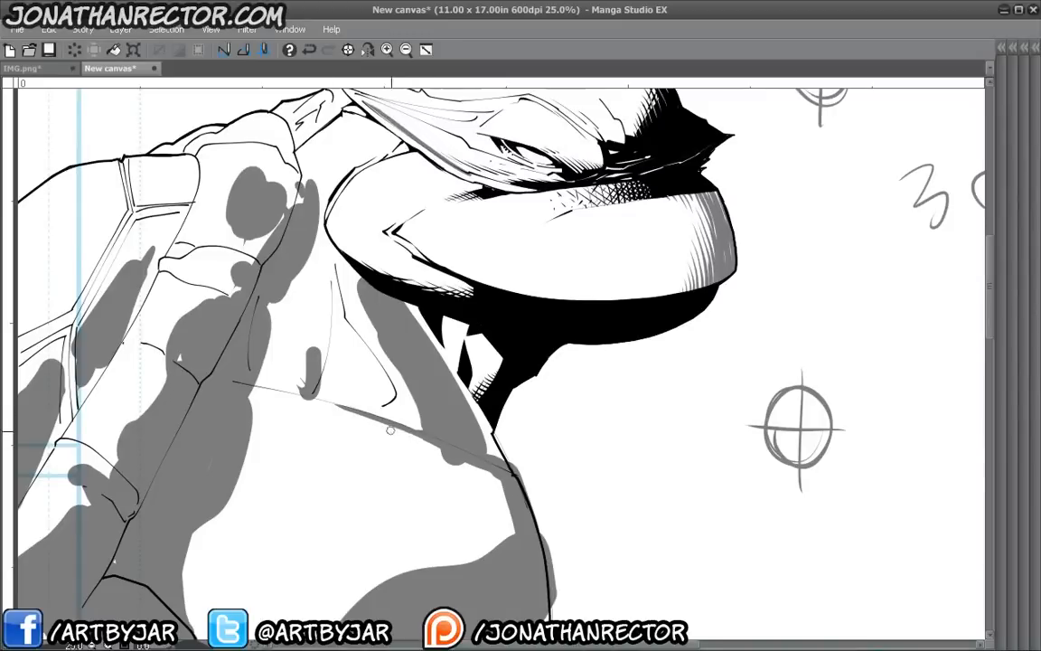
{"action": "left_click_drag", "start_coordinate": [428, 446], "coordinate": [469, 464]}
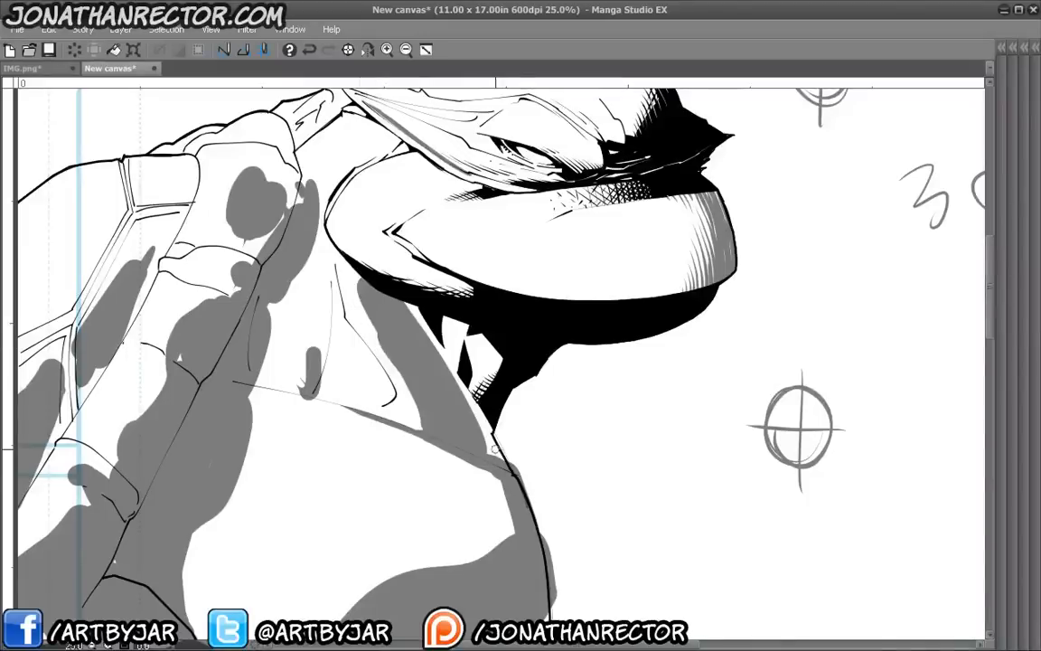
{"action": "left_click_drag", "start_coordinate": [505, 486], "coordinate": [489, 264]}
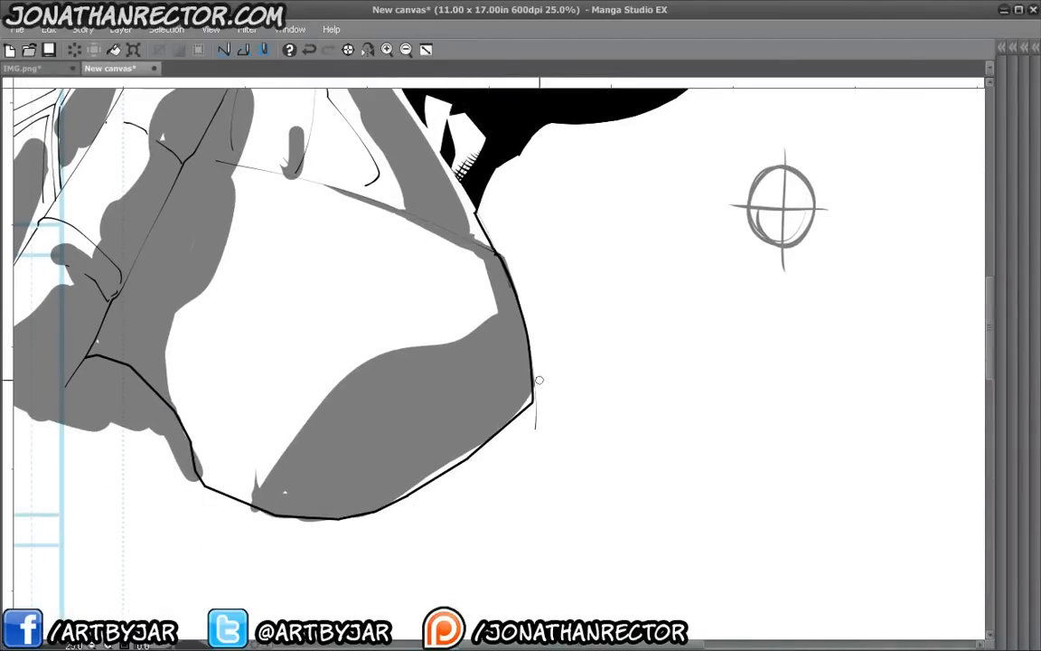
{"action": "left_click_drag", "start_coordinate": [195, 489], "coordinate": [329, 565]}
{"action": "left_click_drag", "start_coordinate": [138, 450], "coordinate": [326, 566]}
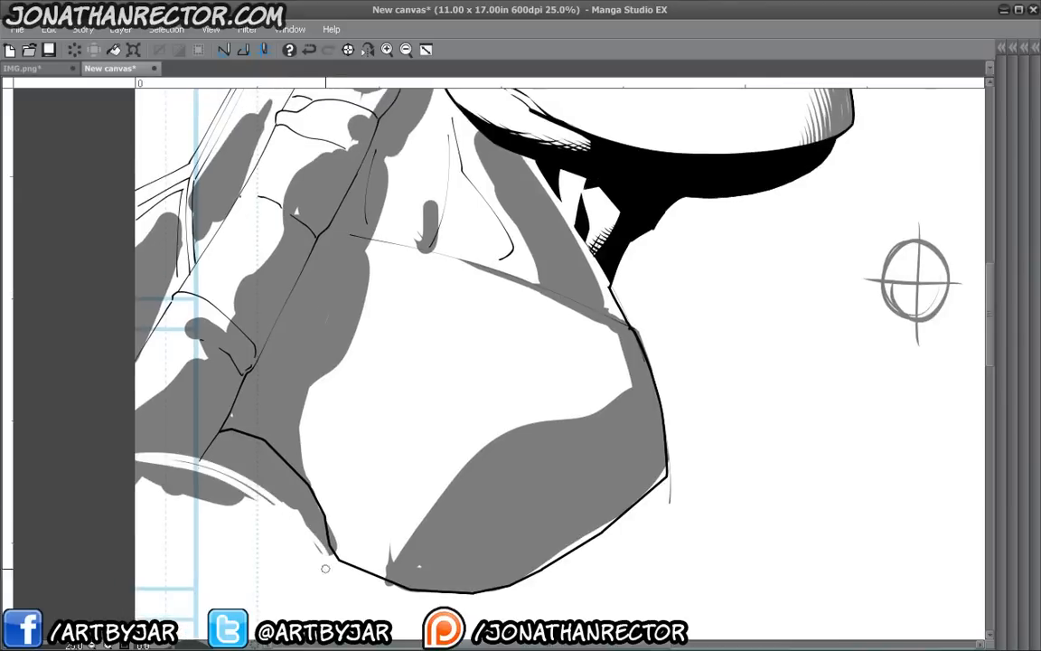
{"action": "left_click_drag", "start_coordinate": [168, 452], "coordinate": [245, 500]}
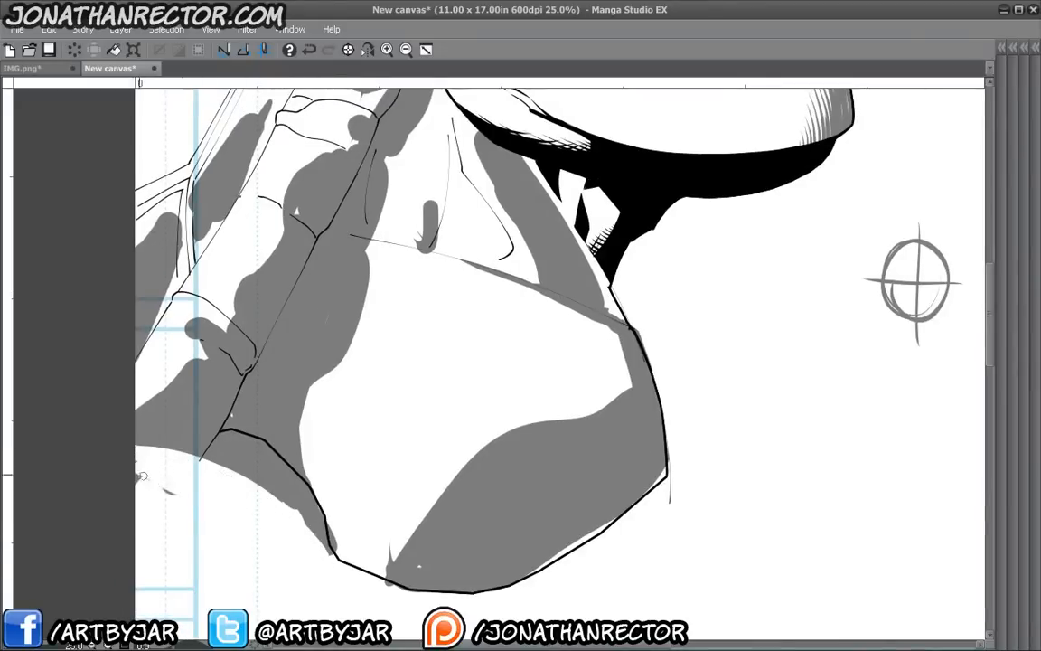
- Restore Layer 6's opacity to 100% and add a new raster layer above it
{"action": "left_click_drag", "start_coordinate": [205, 172], "coordinate": [296, 317]}
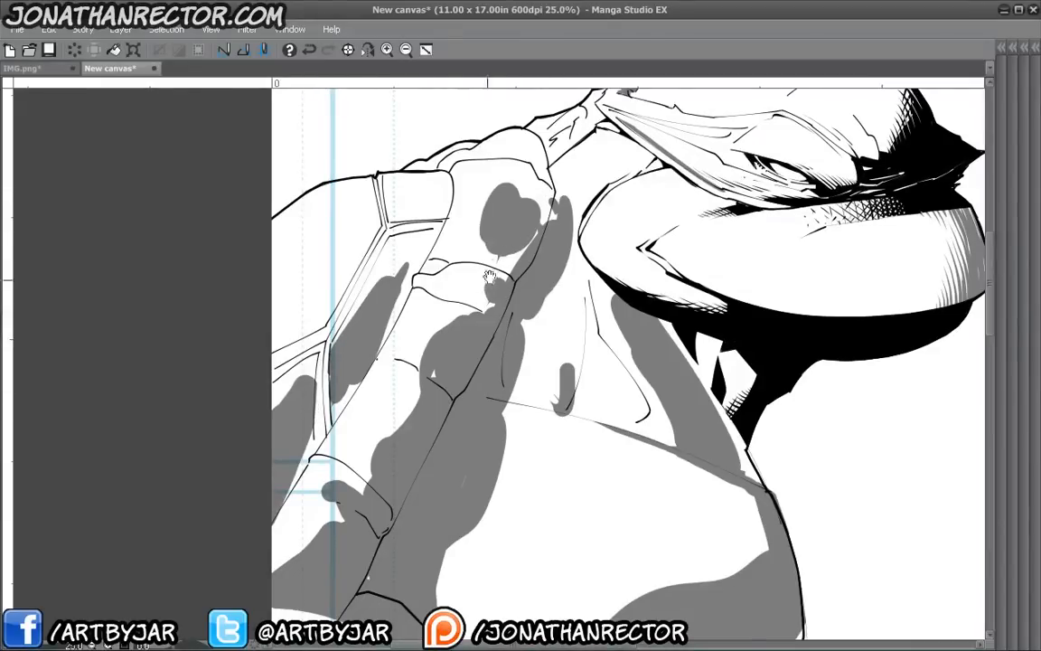
{"action": "left_click_drag", "start_coordinate": [410, 353], "coordinate": [369, 384]}
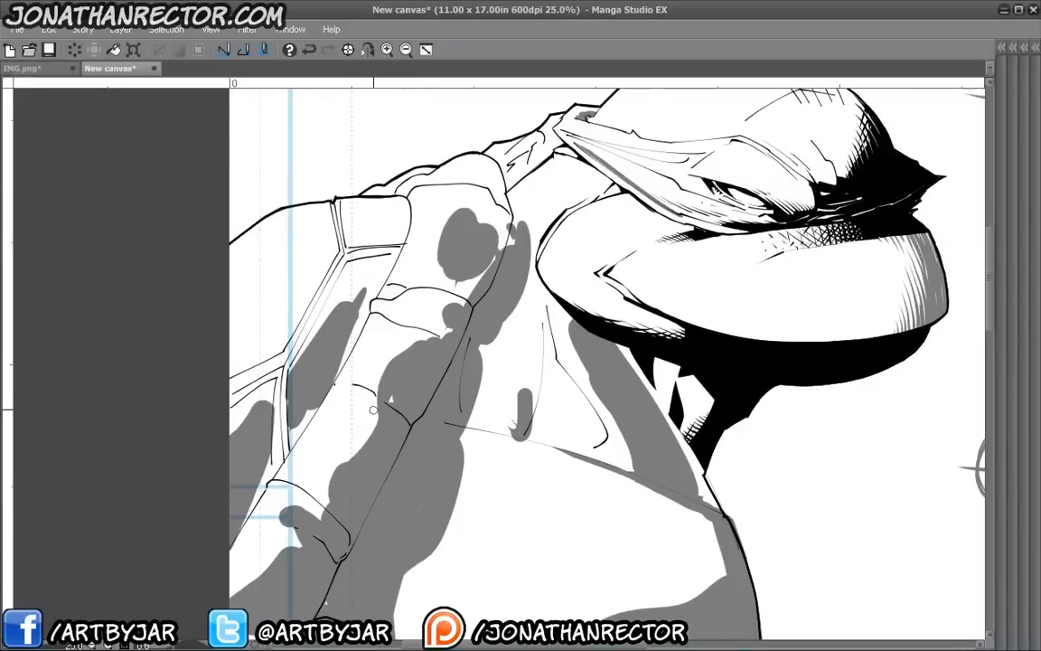
{"action": "key", "text": "Tab"}
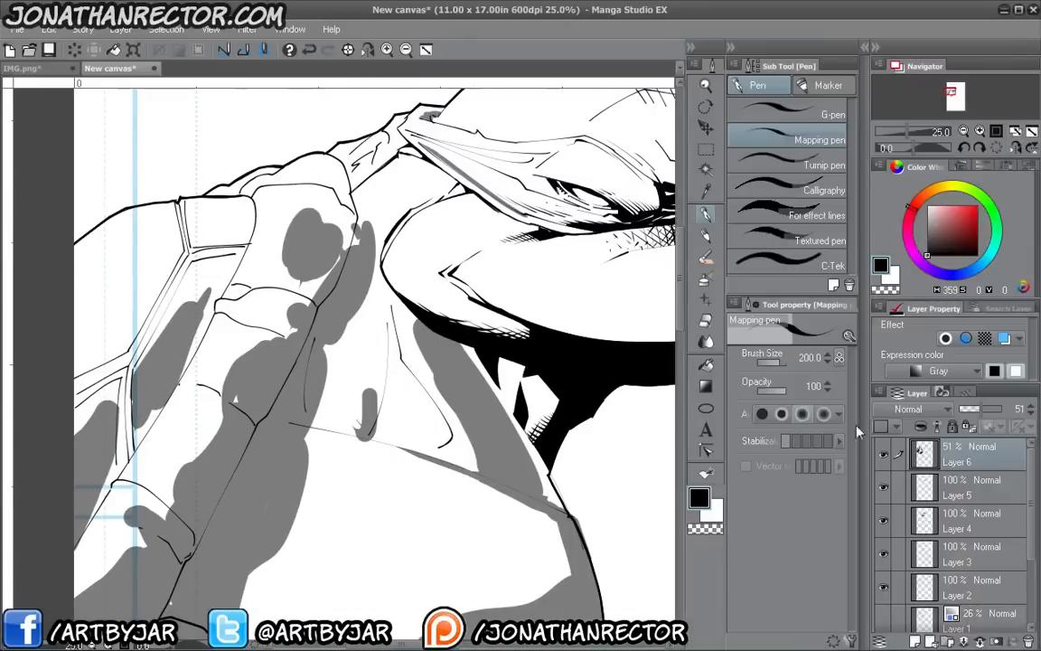
{"action": "left_click_drag", "start_coordinate": [976, 408], "coordinate": [1007, 410]}
{"action": "left_click", "coordinate": [914, 640]}
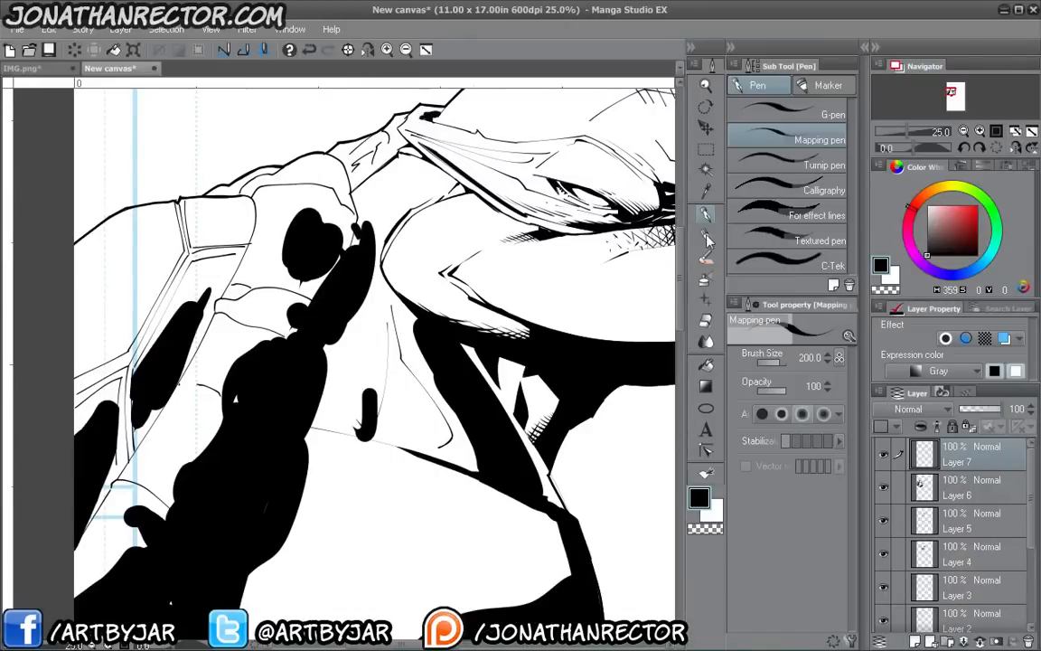
{"action": "key", "text": "Tab"}
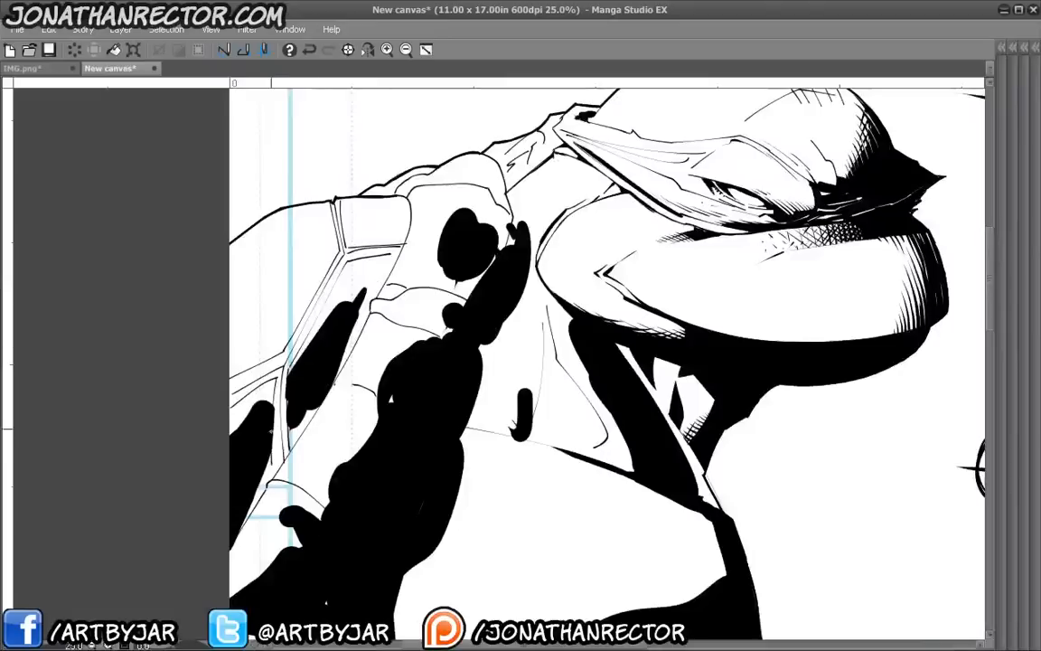
- Feather the shadow edge around the small round black on the shell rim's lowest segment with short tapered hatch strokes
{"action": "key", "text": "ctrl+plus"}
{"action": "left_click_drag", "start_coordinate": [546, 381], "coordinate": [479, 453]}
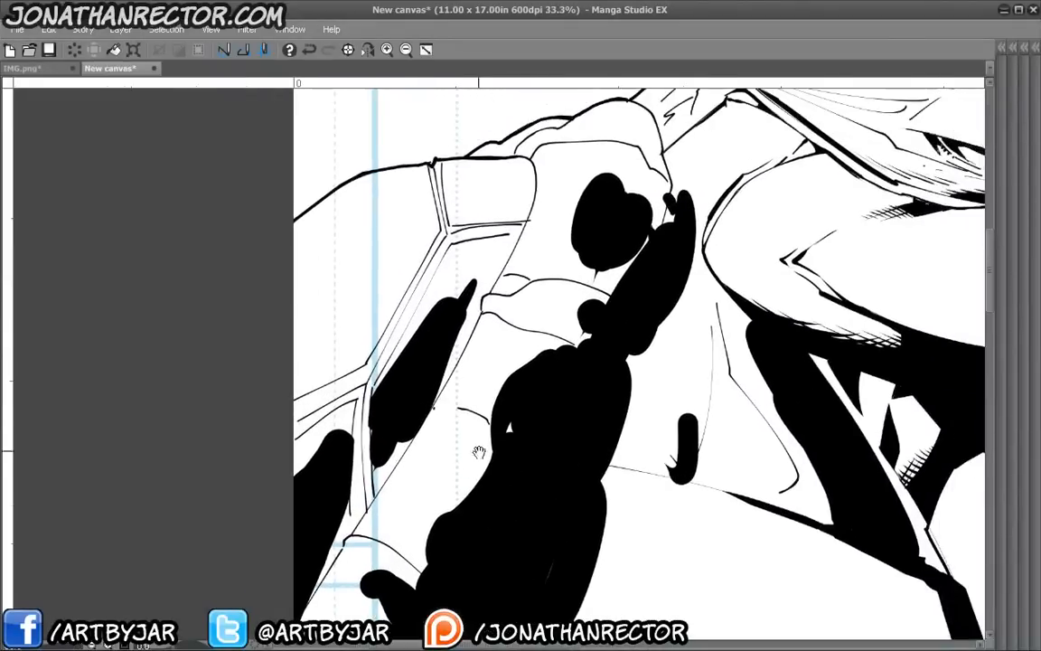
{"action": "left_click_drag", "start_coordinate": [307, 434], "coordinate": [497, 282]}
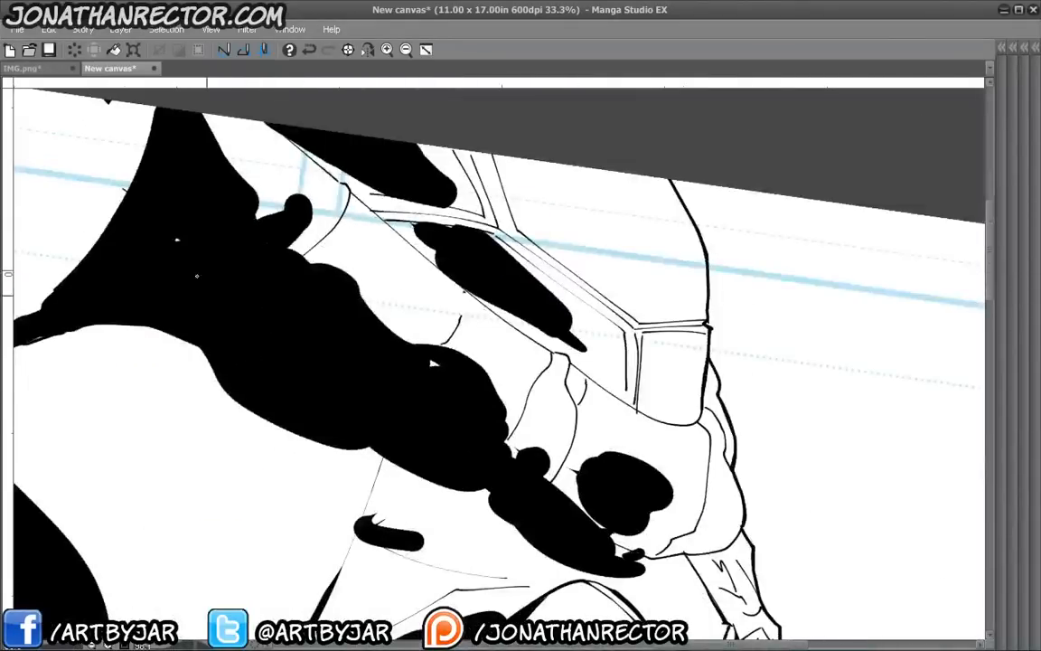
{"action": "key", "text": "Tab"}
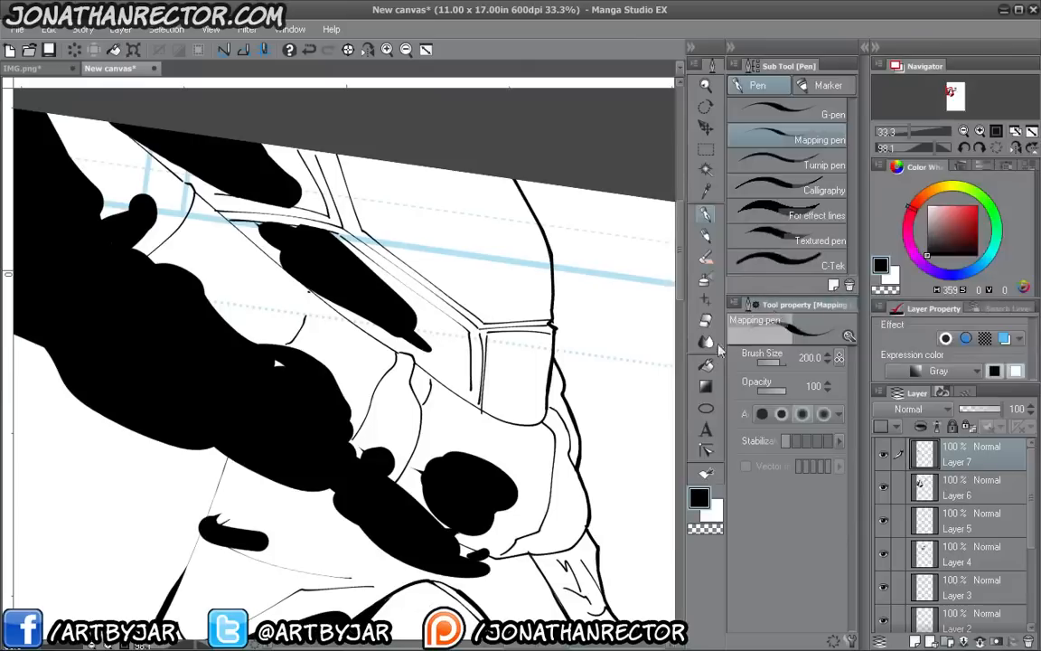
{"action": "key", "text": "Tab"}
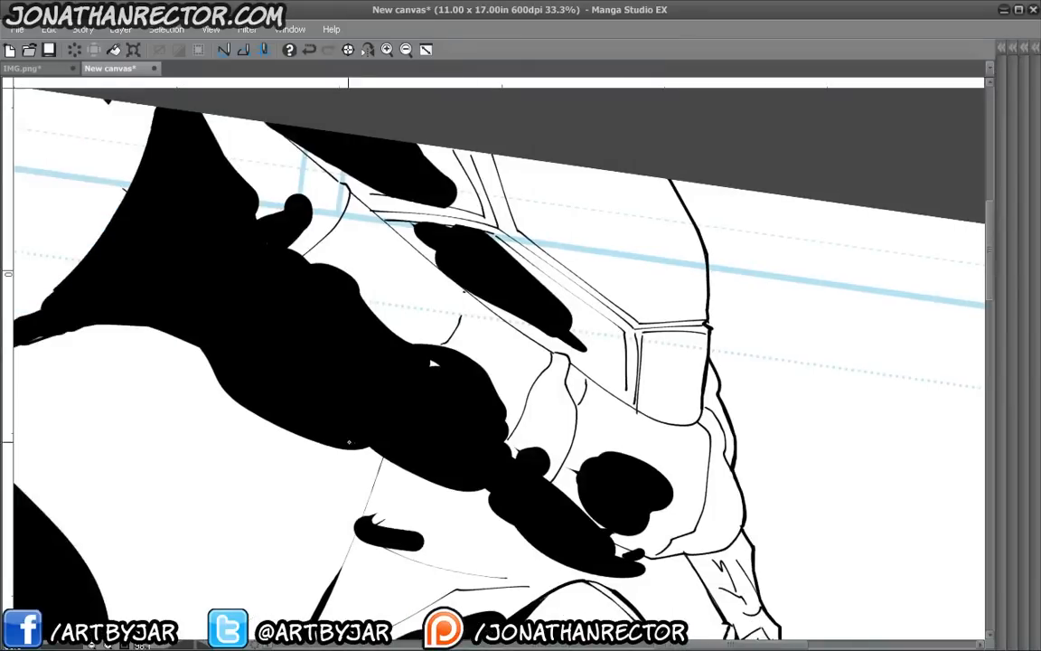
{"action": "left_click_drag", "start_coordinate": [484, 438], "coordinate": [585, 403]}
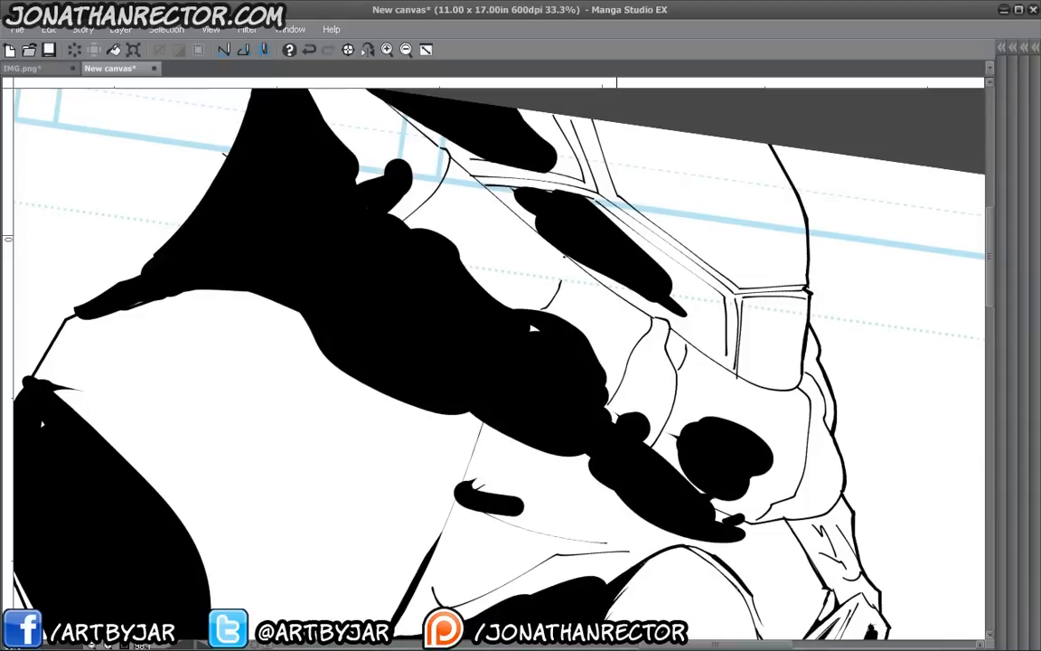
{"action": "left_click_drag", "start_coordinate": [430, 423], "coordinate": [598, 524]}
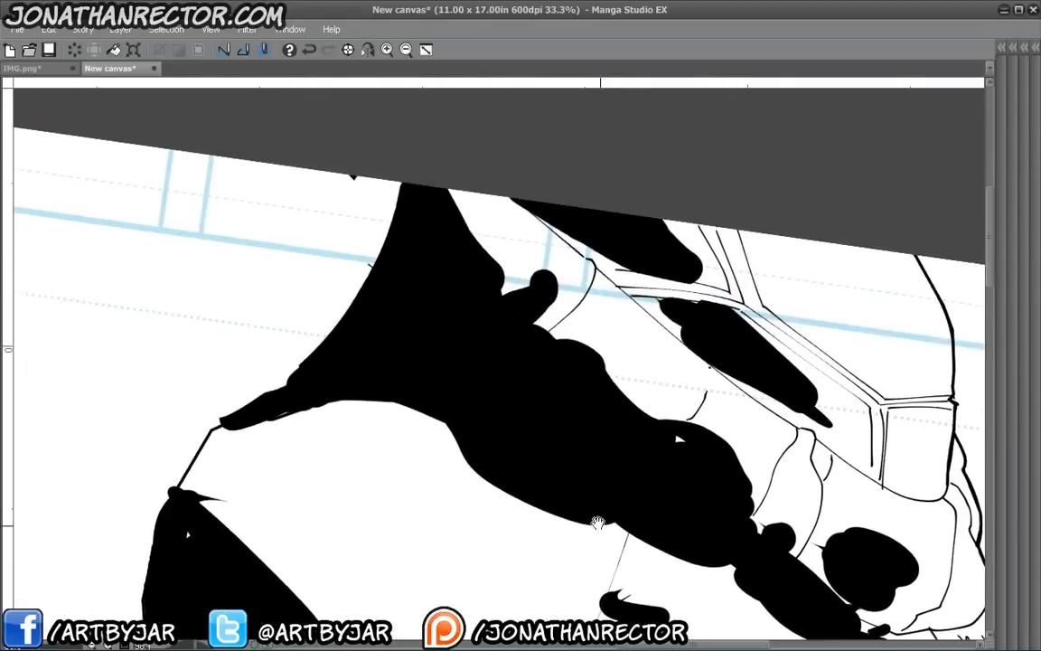
{"action": "left_click_drag", "start_coordinate": [493, 383], "coordinate": [593, 479]}
{"action": "left_click_drag", "start_coordinate": [773, 534], "coordinate": [753, 540]}
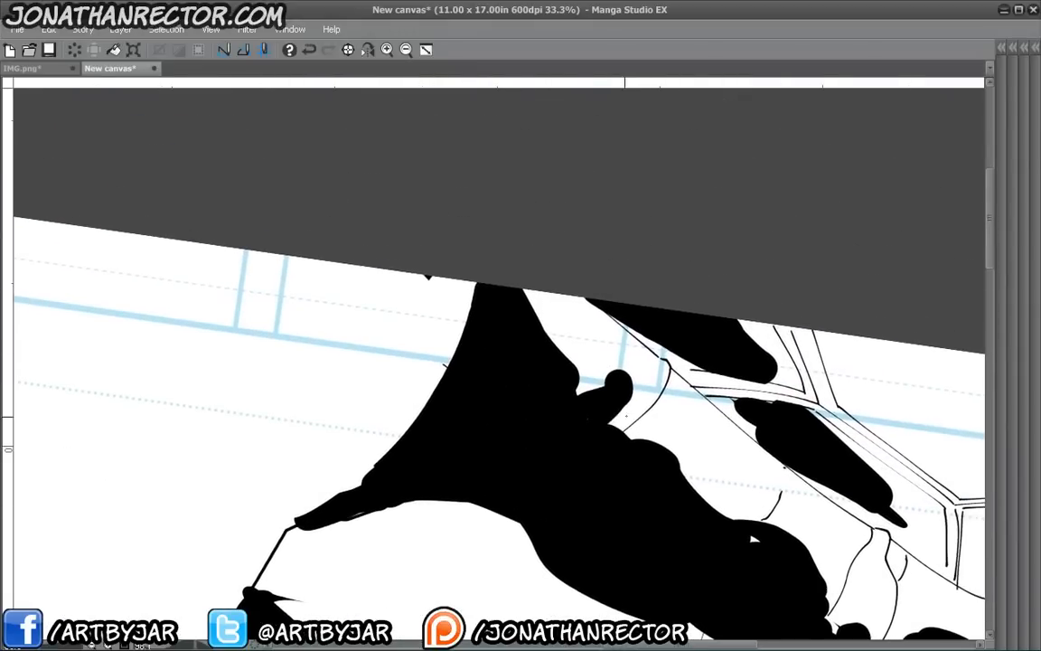
{"action": "left_click_drag", "start_coordinate": [637, 406], "coordinate": [616, 423]}
{"action": "mouse_move", "coordinate": [643, 380]}
{"action": "left_mouse_down"}
{"action": "mouse_move", "coordinate": [616, 419]}
{"action": "mouse_move", "coordinate": [627, 384]}
{"action": "mouse_move", "coordinate": [576, 396]}
{"action": "left_mouse_up"}
{"action": "mouse_move", "coordinate": [604, 355]}
{"action": "left_mouse_down"}
{"action": "mouse_move", "coordinate": [578, 392]}
{"action": "mouse_move", "coordinate": [580, 377]}
{"action": "left_mouse_up"}
{"action": "left_click_drag", "start_coordinate": [603, 332], "coordinate": [577, 376]}
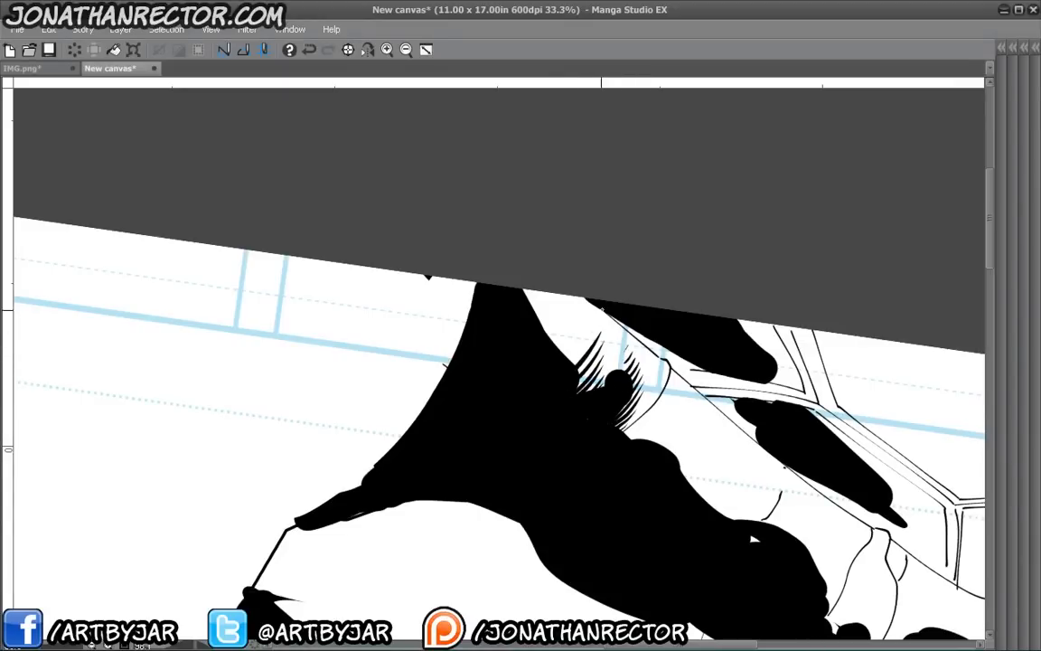
- Extend the tapered hatching along the lowest rim segment's shadow up to the page edge
{"action": "left_click_drag", "start_coordinate": [603, 312], "coordinate": [570, 365]}
{"action": "left_click_drag", "start_coordinate": [599, 309], "coordinate": [563, 356]}
{"action": "mouse_move", "coordinate": [595, 301]}
{"action": "left_mouse_down"}
{"action": "mouse_move", "coordinate": [555, 348]}
{"action": "mouse_move", "coordinate": [546, 329]}
{"action": "left_mouse_up"}
{"action": "left_click_drag", "start_coordinate": [566, 295], "coordinate": [542, 322]}
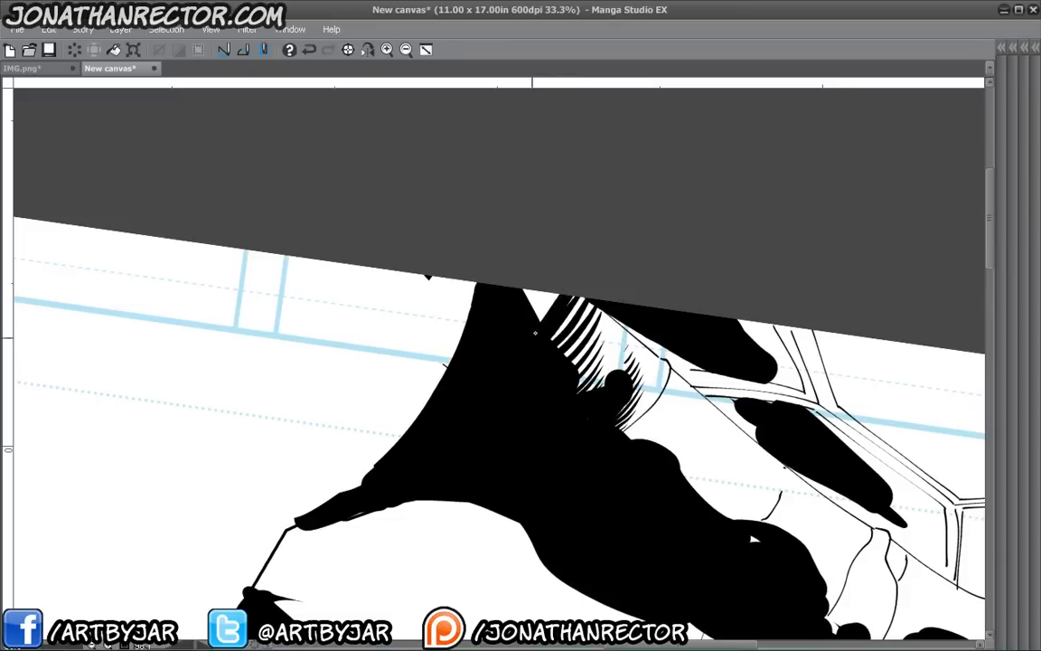
- Hatch the shadow edge of the next shell rim segment and cut a thin white seam between it and the lowest segment
{"action": "left_click_drag", "start_coordinate": [529, 278], "coordinate": [437, 197]}
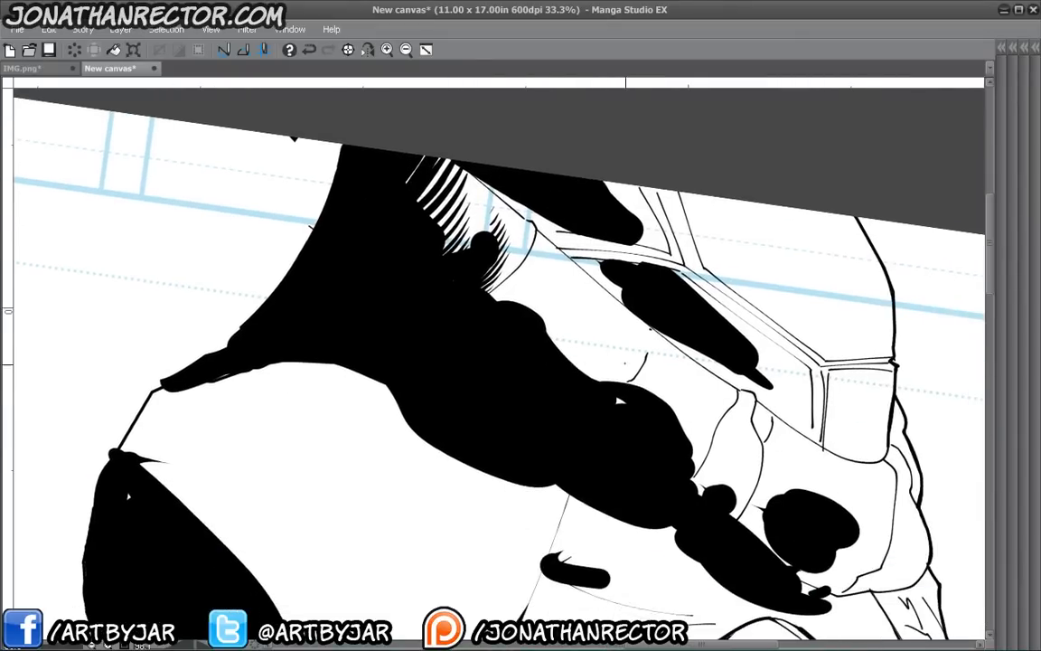
{"action": "mouse_move", "coordinate": [624, 362]}
{"action": "left_mouse_down"}
{"action": "mouse_move", "coordinate": [599, 386]}
{"action": "mouse_move", "coordinate": [580, 365]}
{"action": "left_mouse_up"}
{"action": "left_click_drag", "start_coordinate": [603, 312], "coordinate": [587, 330]}
{"action": "mouse_move", "coordinate": [599, 300]}
{"action": "left_mouse_down"}
{"action": "mouse_move", "coordinate": [566, 340]}
{"action": "mouse_move", "coordinate": [553, 340]}
{"action": "mouse_move", "coordinate": [581, 331]}
{"action": "mouse_move", "coordinate": [543, 337]}
{"action": "mouse_move", "coordinate": [571, 284]}
{"action": "mouse_move", "coordinate": [535, 300]}
{"action": "mouse_move", "coordinate": [543, 304]}
{"action": "mouse_move", "coordinate": [515, 302]}
{"action": "left_mouse_up"}
{"action": "mouse_move", "coordinate": [542, 244]}
{"action": "left_mouse_down"}
{"action": "mouse_move", "coordinate": [479, 304]}
{"action": "mouse_move", "coordinate": [460, 340]}
{"action": "left_mouse_up"}
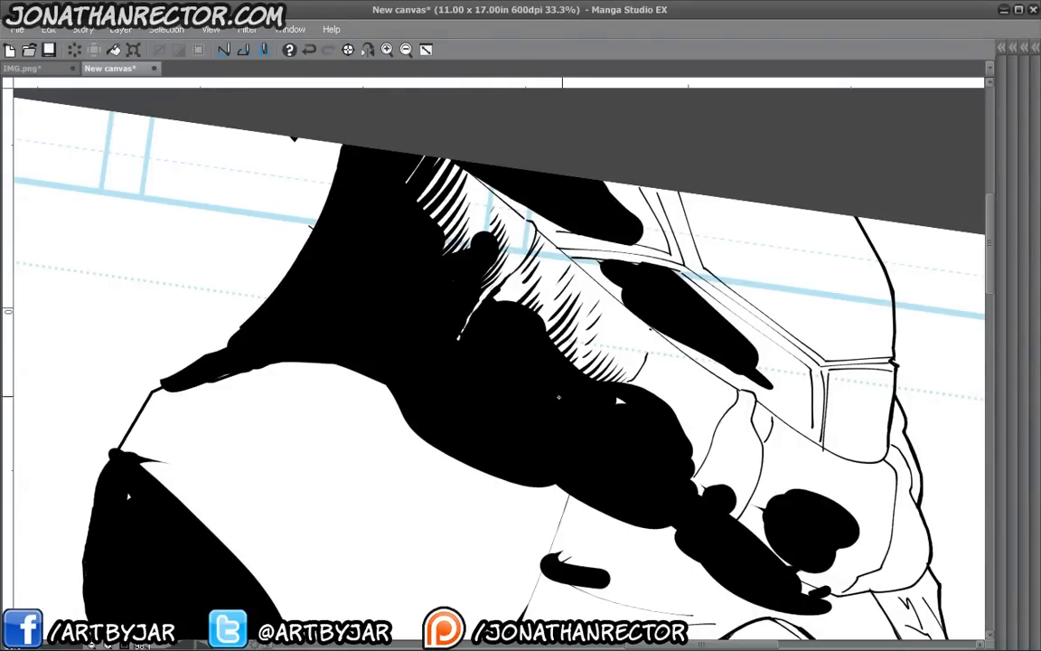
- Cut a broken white seam below the third shell rim segment and hatch the shadow edges of that segment and the narrow one above
{"action": "left_click_drag", "start_coordinate": [633, 376], "coordinate": [608, 397]}
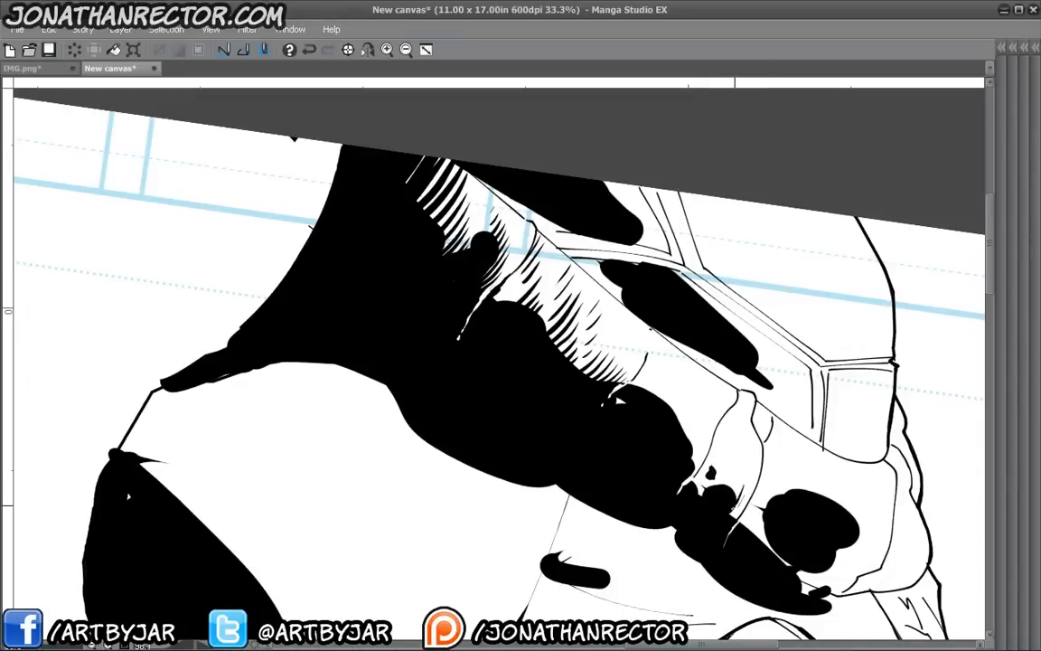
{"action": "mouse_move", "coordinate": [740, 466]}
{"action": "left_mouse_down"}
{"action": "mouse_move", "coordinate": [727, 493]}
{"action": "mouse_move", "coordinate": [718, 481]}
{"action": "left_mouse_up"}
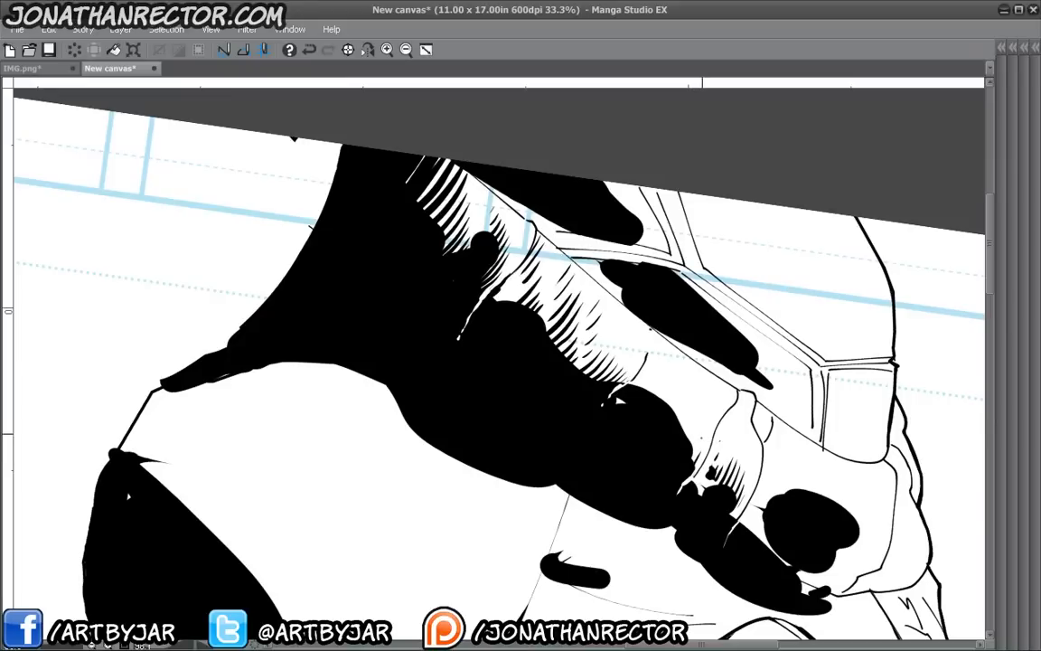
{"action": "left_click_drag", "start_coordinate": [702, 435], "coordinate": [693, 459]}
{"action": "mouse_move", "coordinate": [703, 418]}
{"action": "left_mouse_down"}
{"action": "mouse_move", "coordinate": [693, 448]}
{"action": "mouse_move", "coordinate": [679, 423]}
{"action": "left_mouse_up"}
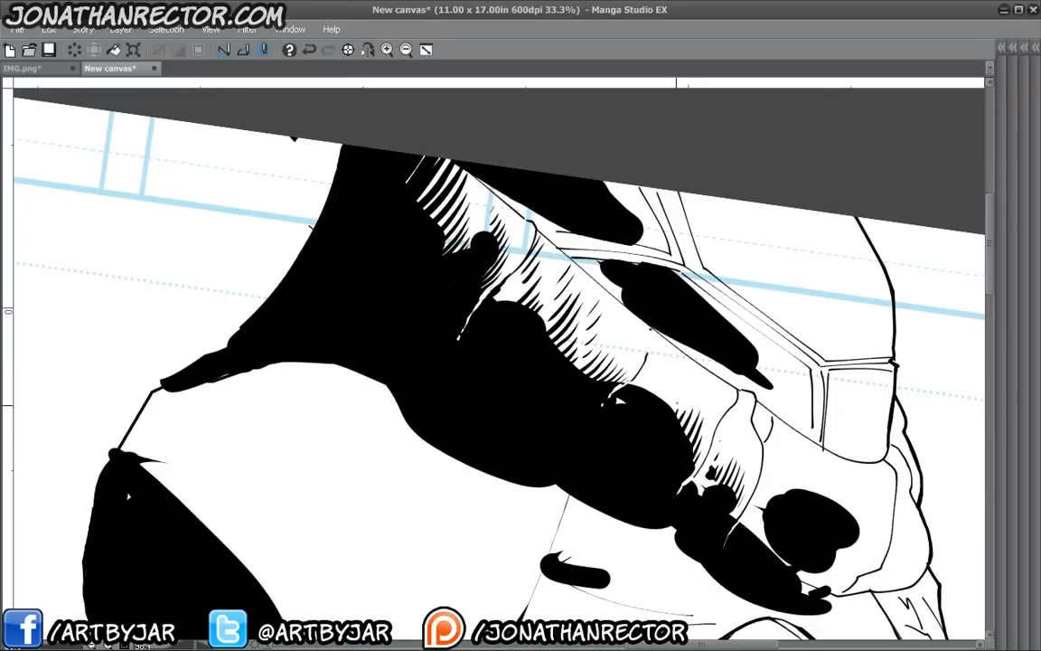
{"action": "left_click", "coordinate": [674, 377]}
- Crosshatch over the tapered strokes on the lowest rim segment and along the shadow edge of the segment above it
{"action": "left_click_drag", "start_coordinate": [691, 312], "coordinate": [614, 258]}
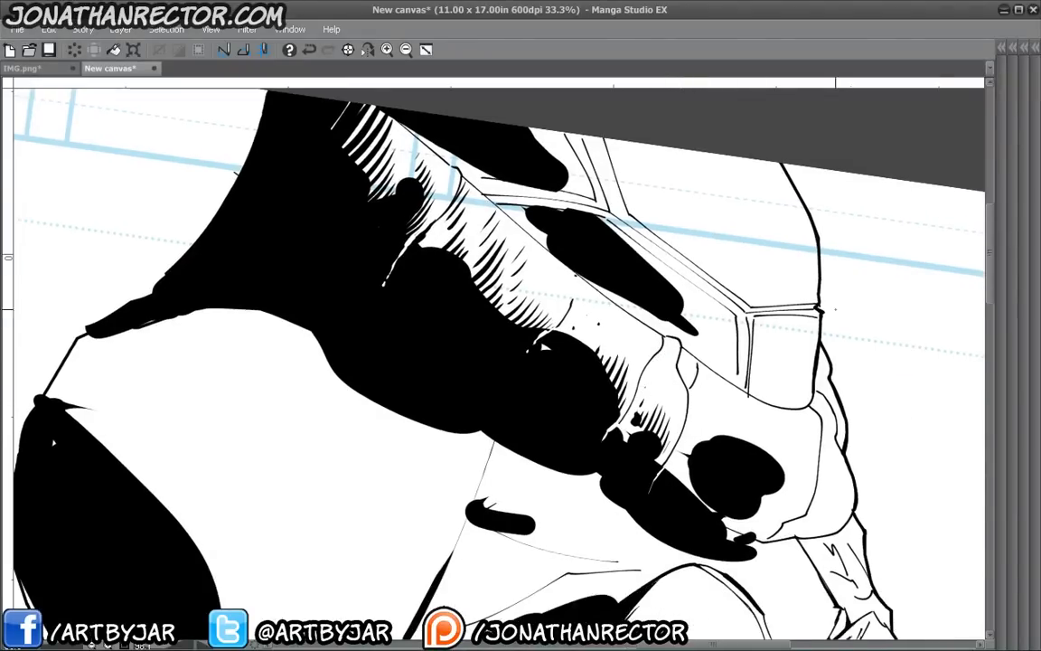
{"action": "left_click", "coordinate": [347, 51]}
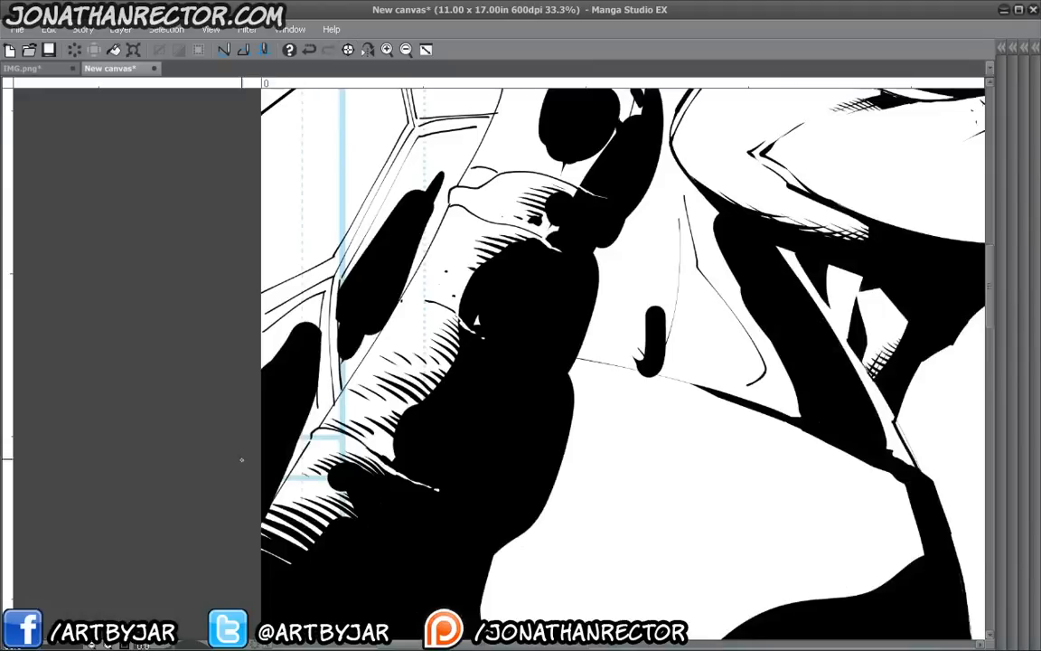
{"action": "left_click_drag", "start_coordinate": [317, 445], "coordinate": [478, 422]}
{"action": "left_click_drag", "start_coordinate": [551, 283], "coordinate": [295, 486]}
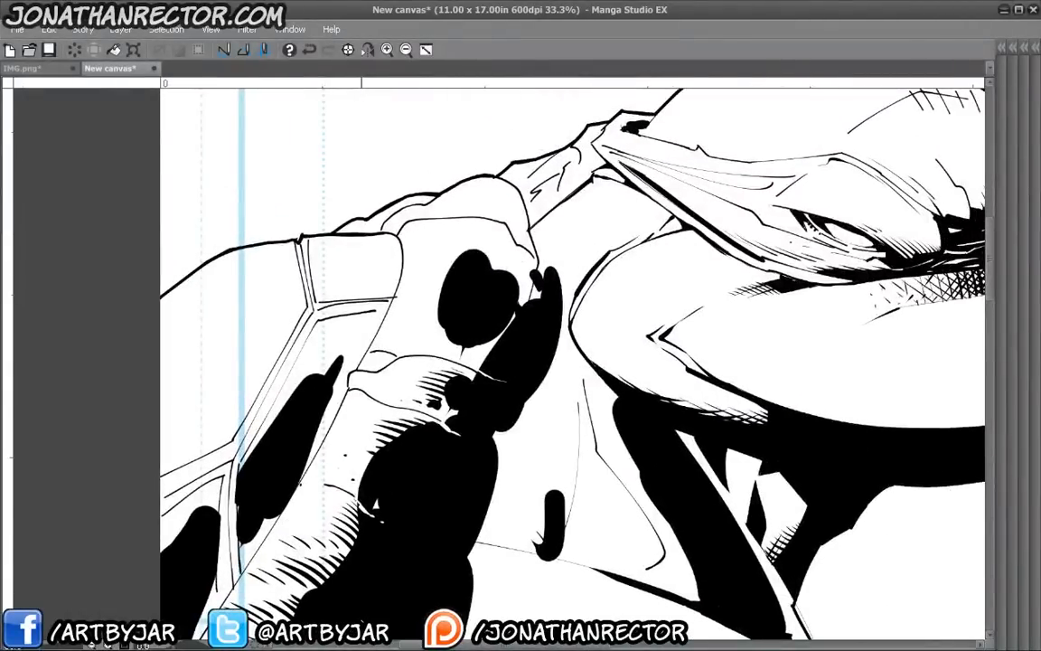
{"action": "mouse_move", "coordinate": [359, 389]}
{"action": "left_mouse_down"}
{"action": "mouse_move", "coordinate": [421, 344]}
{"action": "mouse_move", "coordinate": [488, 214]}
{"action": "left_mouse_up"}
{"action": "left_click_drag", "start_coordinate": [358, 413], "coordinate": [402, 358]}
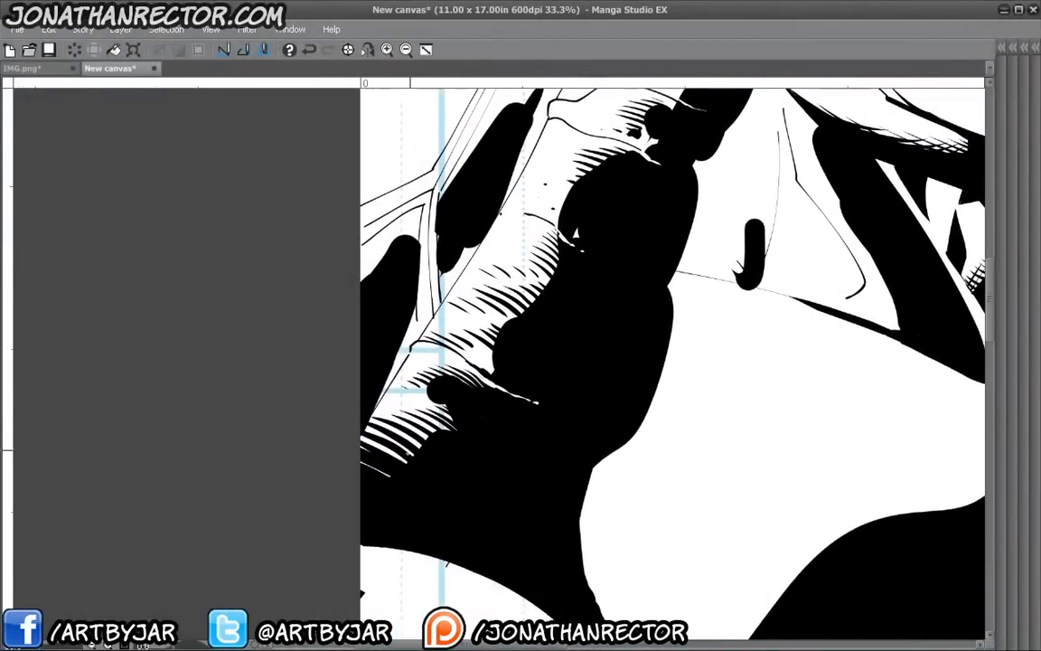
{"action": "mouse_move", "coordinate": [370, 456]}
{"action": "left_mouse_down"}
{"action": "mouse_move", "coordinate": [423, 417]}
{"action": "mouse_move", "coordinate": [434, 425]}
{"action": "left_mouse_up"}
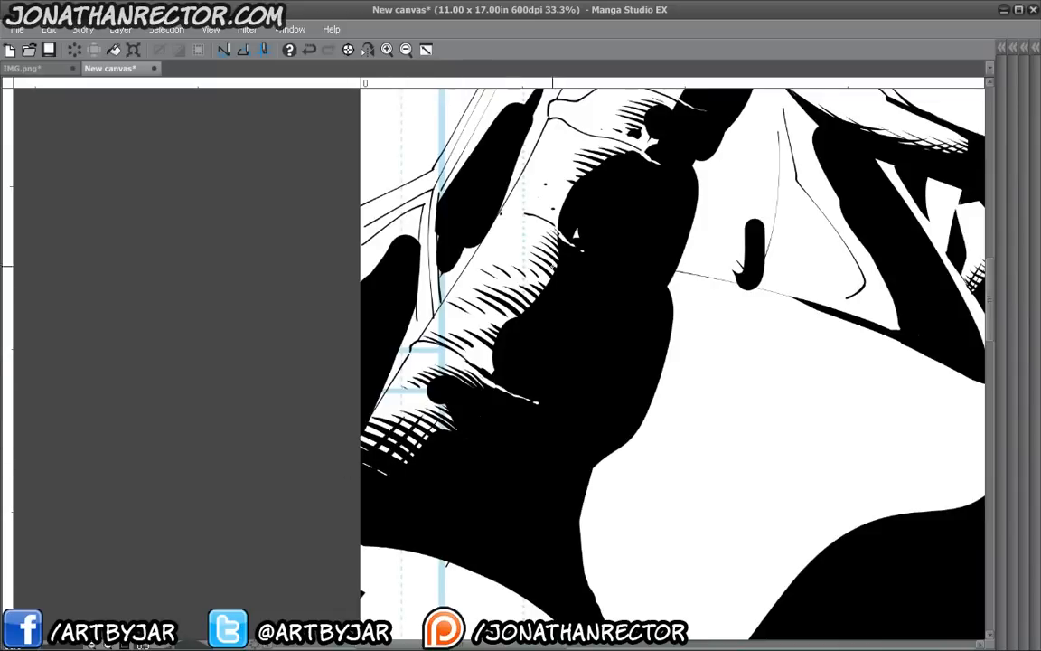
{"action": "left_click_drag", "start_coordinate": [471, 271], "coordinate": [494, 233]}
- Thicken and feather the brow wrinkles above the turtle's eye and crosshatch the shadow at the eye's inner corner
{"action": "left_click_drag", "start_coordinate": [717, 204], "coordinate": [319, 489]}
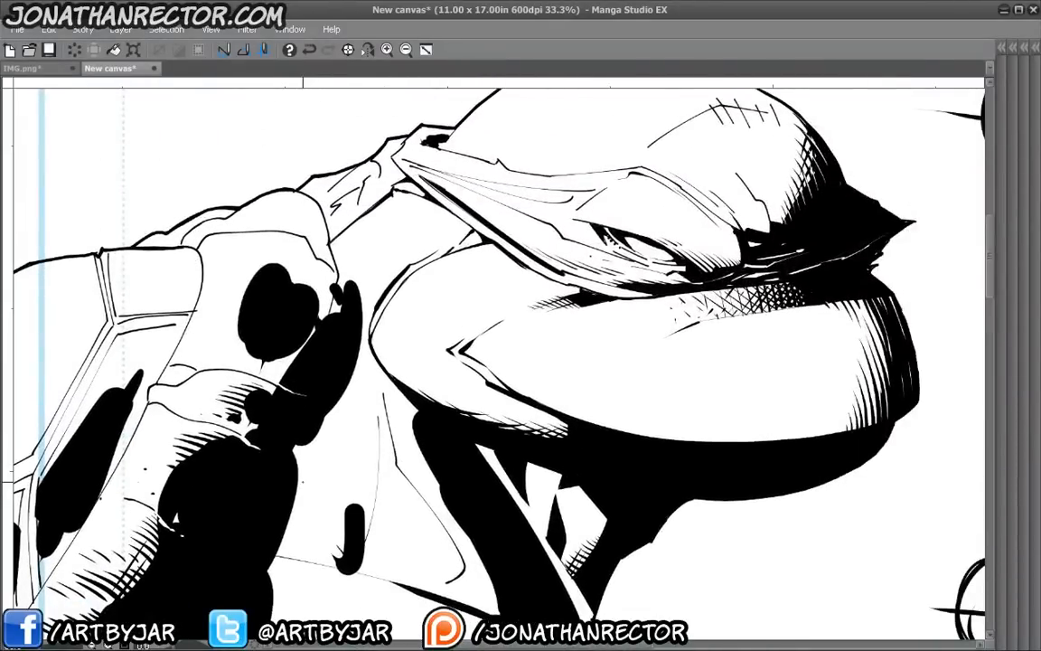
{"action": "left_click_drag", "start_coordinate": [500, 135], "coordinate": [358, 313]}
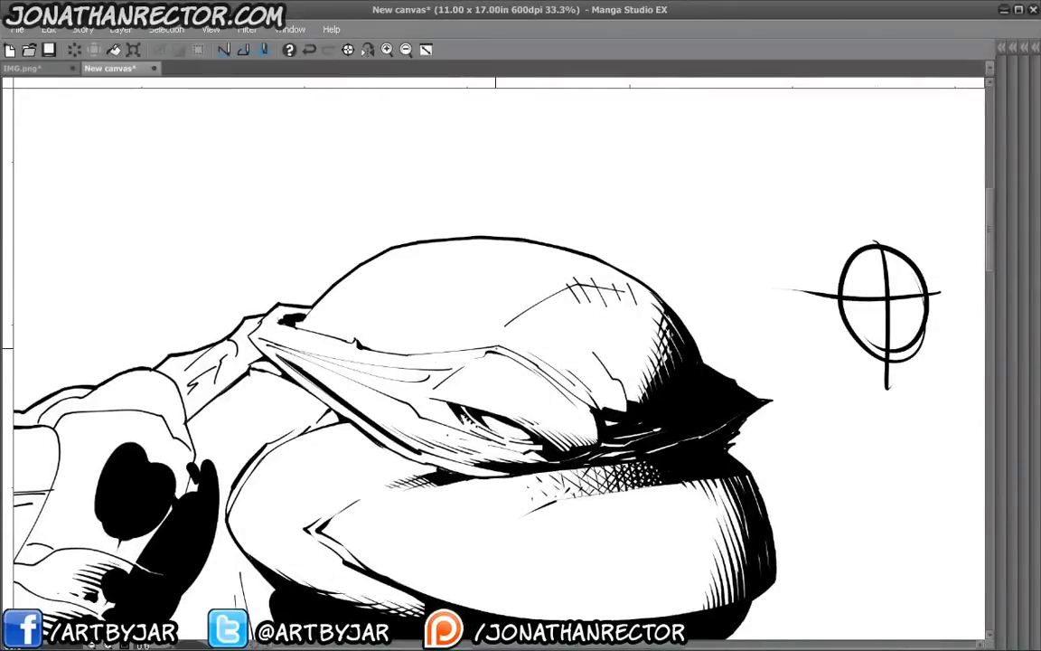
{"action": "mouse_move", "coordinate": [536, 361]}
{"action": "left_mouse_down"}
{"action": "mouse_move", "coordinate": [598, 409]}
{"action": "mouse_move", "coordinate": [540, 363]}
{"action": "left_mouse_up"}
{"action": "mouse_move", "coordinate": [539, 362]}
{"action": "left_mouse_down"}
{"action": "mouse_move", "coordinate": [615, 407]}
{"action": "mouse_move", "coordinate": [621, 385]}
{"action": "mouse_move", "coordinate": [576, 339]}
{"action": "left_mouse_up"}
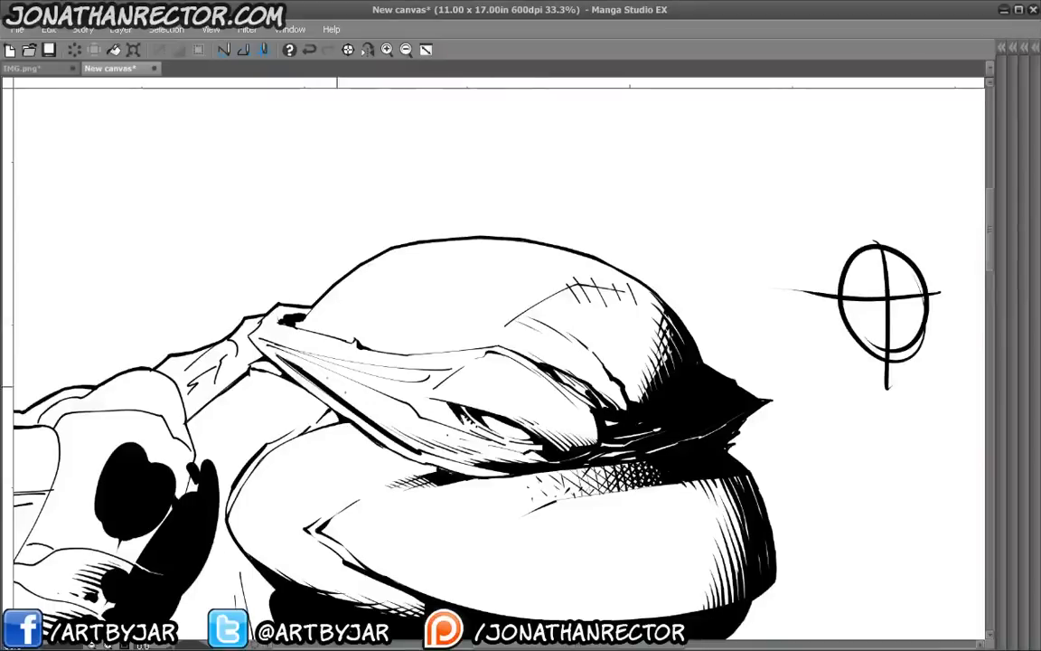
{"action": "left_click_drag", "start_coordinate": [461, 269], "coordinate": [570, 209]}
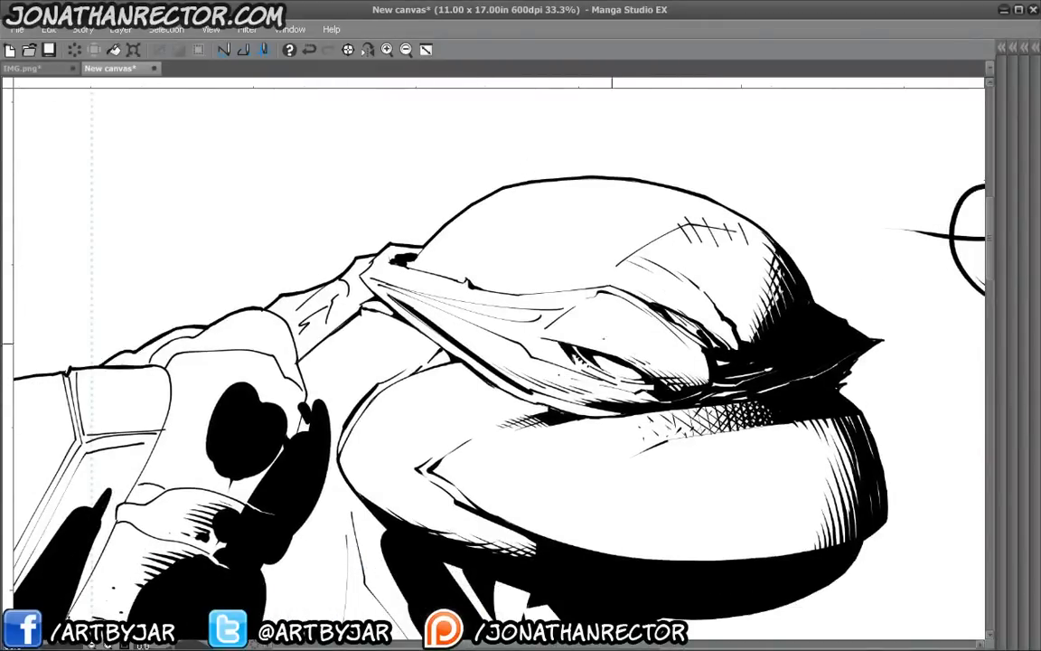
{"action": "left_click_drag", "start_coordinate": [667, 371], "coordinate": [708, 359]}
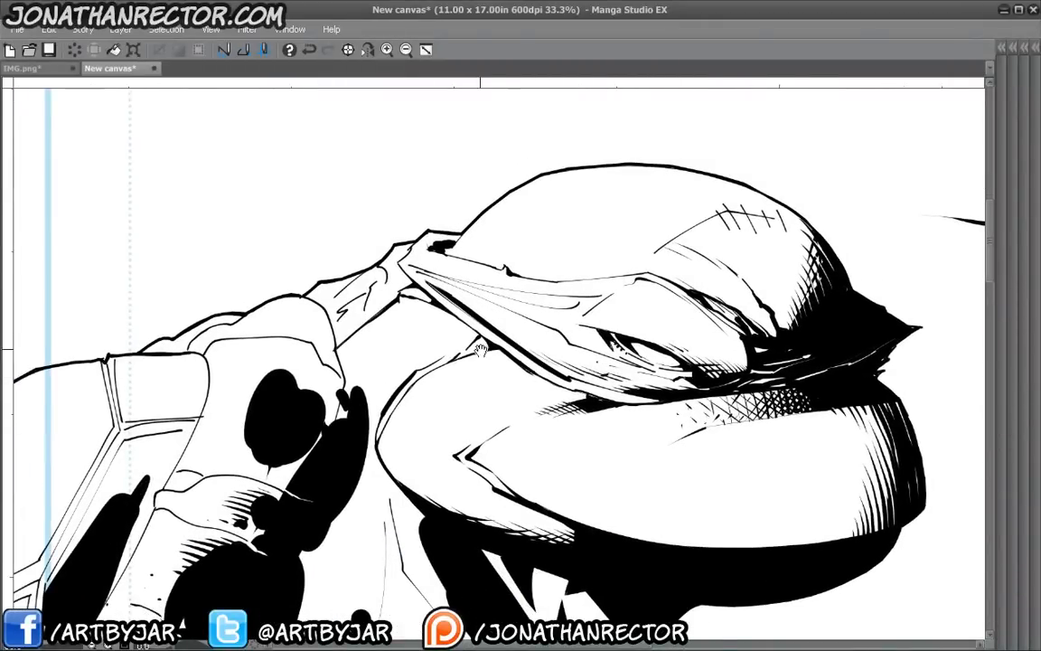
- Thicken the uppermost rim segment's contour facing the neck with overlapping black strokes running down into the rim shadow
{"action": "left_click_drag", "start_coordinate": [452, 328], "coordinate": [656, 387]}
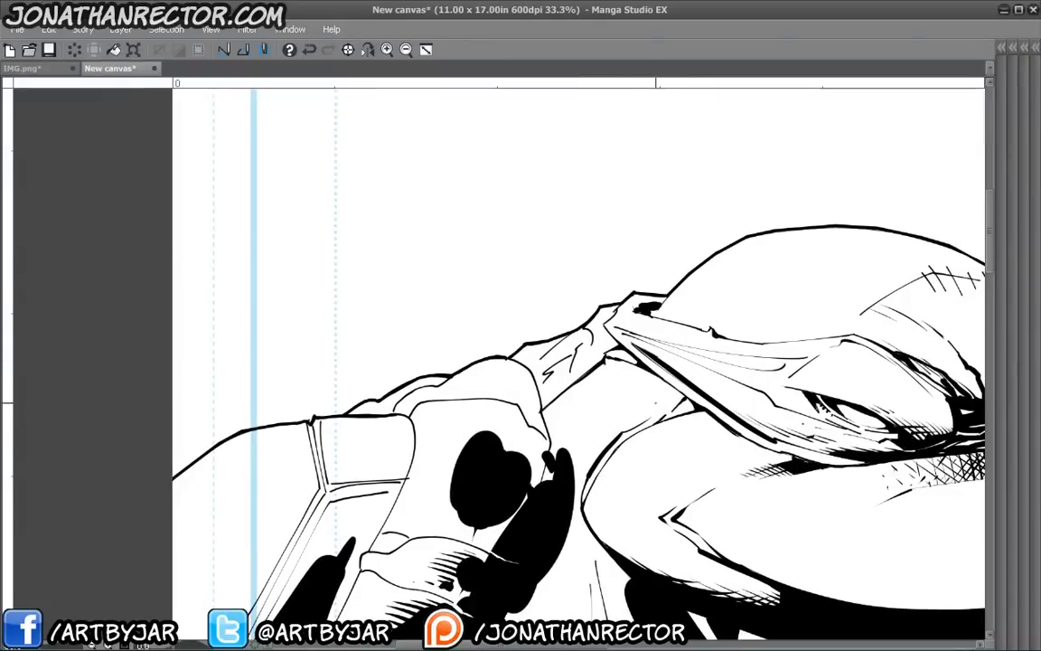
{"action": "left_click_drag", "start_coordinate": [454, 376], "coordinate": [579, 271]}
{"action": "mouse_move", "coordinate": [673, 337]}
{"action": "left_mouse_down"}
{"action": "mouse_move", "coordinate": [675, 345]}
{"action": "mouse_move", "coordinate": [642, 258]}
{"action": "mouse_move", "coordinate": [667, 298]}
{"action": "mouse_move", "coordinate": [653, 317]}
{"action": "mouse_move", "coordinate": [672, 332]}
{"action": "mouse_move", "coordinate": [666, 378]}
{"action": "left_mouse_up"}
{"action": "left_click_drag", "start_coordinate": [669, 325], "coordinate": [659, 372]}
{"action": "left_click_drag", "start_coordinate": [661, 324], "coordinate": [656, 365]}
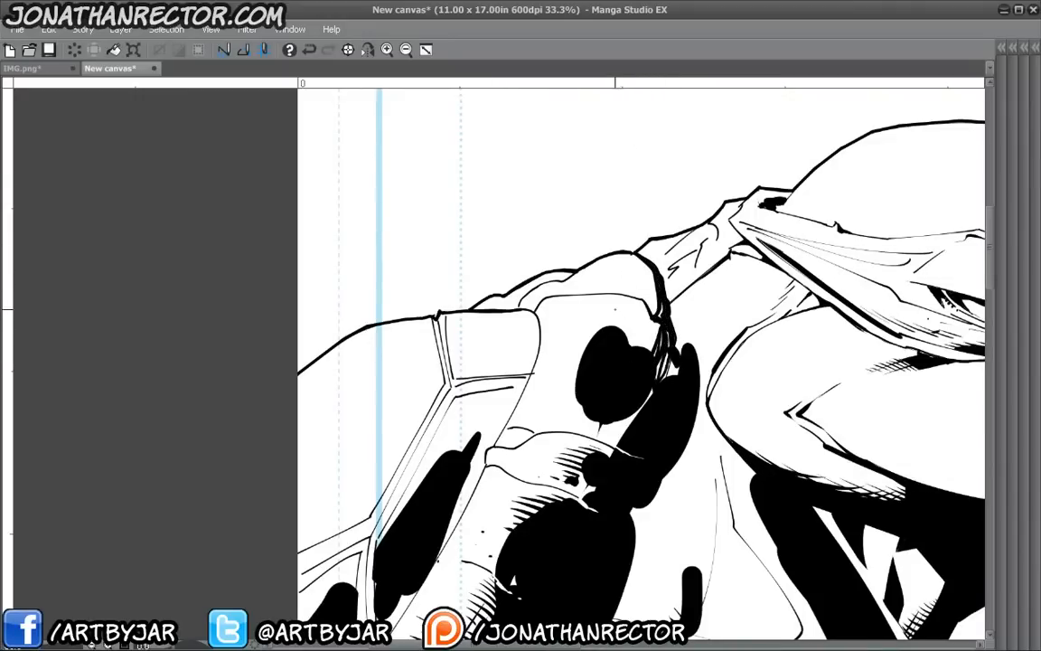
- Feather the round black on the uppermost rim segment with short tapered hatch strokes along its edges
{"action": "left_click_drag", "start_coordinate": [610, 309], "coordinate": [620, 311]}
{"action": "mouse_move", "coordinate": [608, 310]}
{"action": "left_mouse_down"}
{"action": "mouse_move", "coordinate": [631, 335]}
{"action": "mouse_move", "coordinate": [600, 332]}
{"action": "left_mouse_up"}
{"action": "mouse_move", "coordinate": [571, 338]}
{"action": "left_mouse_down"}
{"action": "mouse_move", "coordinate": [593, 340]}
{"action": "mouse_move", "coordinate": [592, 350]}
{"action": "left_mouse_up"}
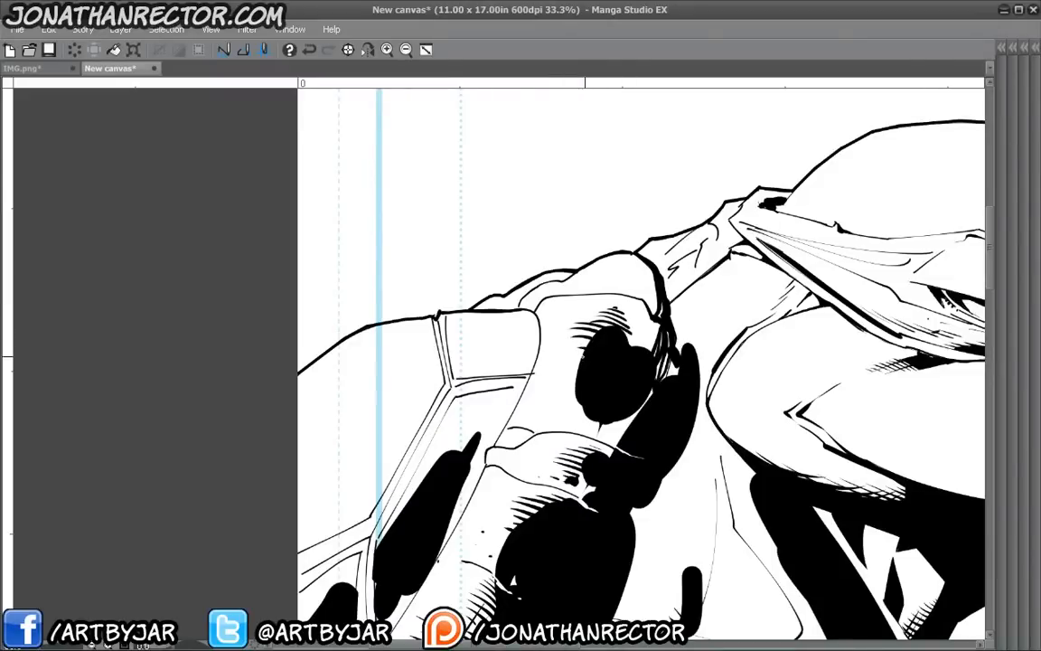
{"action": "left_click_drag", "start_coordinate": [516, 363], "coordinate": [546, 386]}
{"action": "left_click_drag", "start_coordinate": [514, 378], "coordinate": [541, 391]}
- Hatch the edges of the neck shadow beneath the jaw and crosshatch its lower corner where it meets the chest line
{"action": "left_click_drag", "start_coordinate": [407, 479], "coordinate": [347, 317]}
{"action": "left_click_drag", "start_coordinate": [484, 468], "coordinate": [279, 367]}
{"action": "left_click_drag", "start_coordinate": [392, 308], "coordinate": [398, 447]}
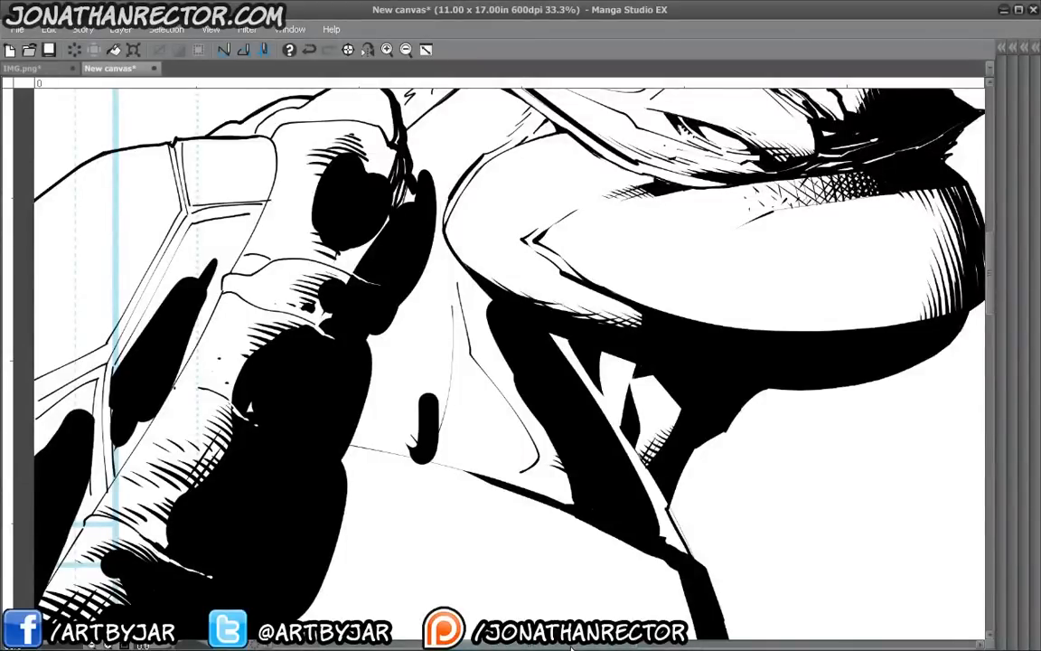
{"action": "mouse_move", "coordinate": [542, 473]}
{"action": "left_mouse_down"}
{"action": "mouse_move", "coordinate": [471, 437]}
{"action": "mouse_move", "coordinate": [493, 423]}
{"action": "mouse_move", "coordinate": [458, 414]}
{"action": "left_mouse_up"}
{"action": "left_click_drag", "start_coordinate": [493, 468], "coordinate": [493, 436]}
{"action": "left_click_drag", "start_coordinate": [469, 472], "coordinate": [486, 446]}
{"action": "left_click_drag", "start_coordinate": [400, 453], "coordinate": [380, 504]}
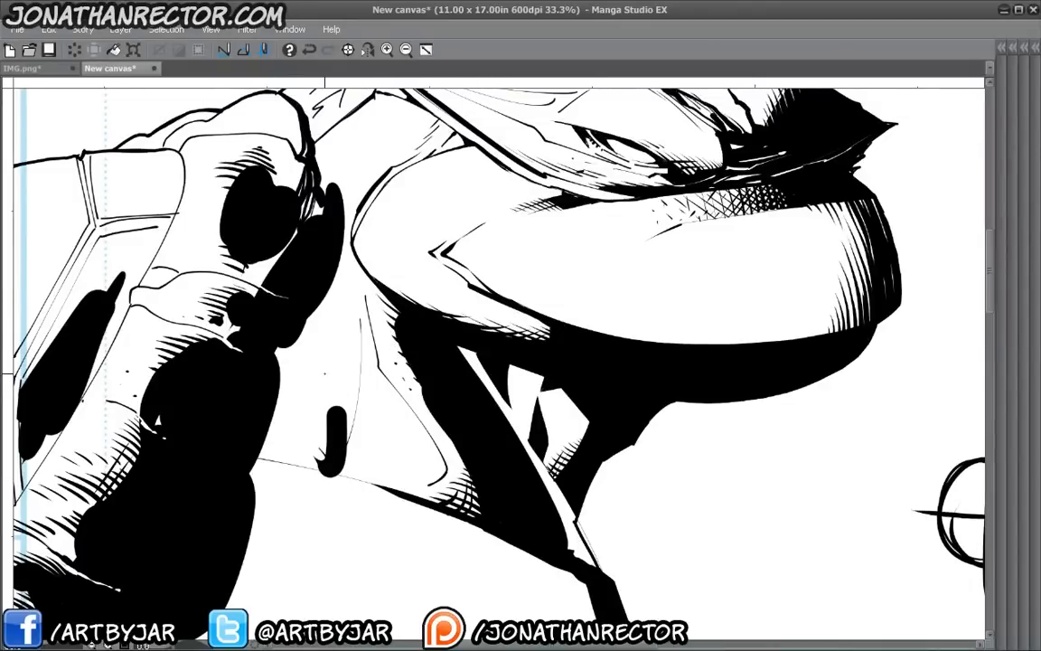
- Feather the short black bar between the shell rim and neck with horizontal hatching, crossed by vertical tapered strokes
{"action": "mouse_move", "coordinate": [326, 384]}
{"action": "left_mouse_down"}
{"action": "mouse_move", "coordinate": [348, 375]}
{"action": "mouse_move", "coordinate": [354, 398]}
{"action": "mouse_move", "coordinate": [352, 414]}
{"action": "mouse_move", "coordinate": [324, 403]}
{"action": "mouse_move", "coordinate": [321, 443]}
{"action": "left_mouse_up"}
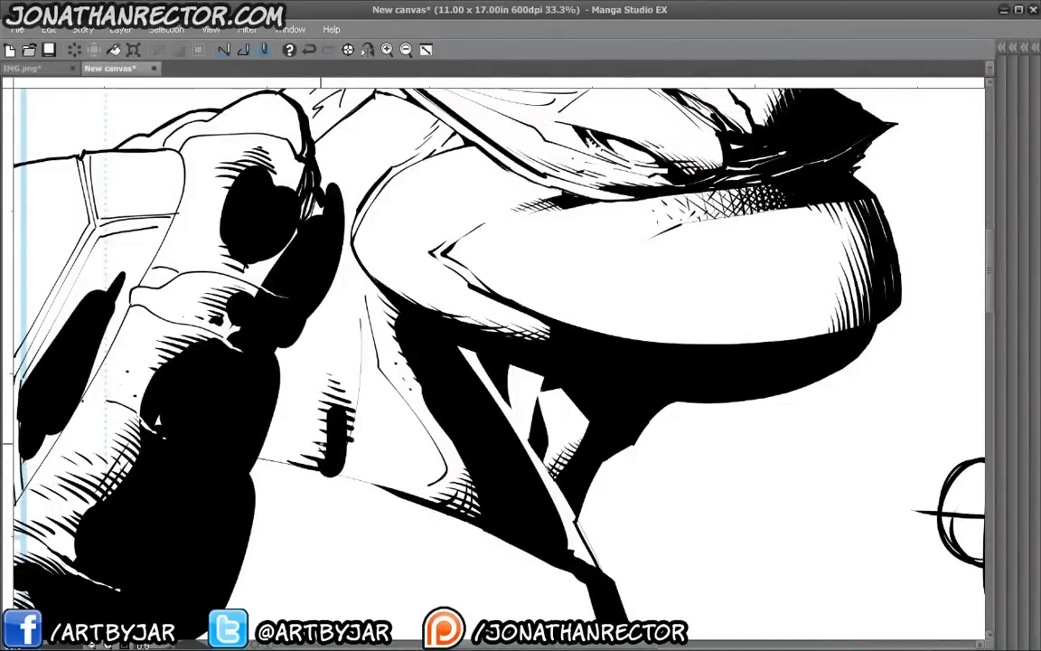
{"action": "mouse_move", "coordinate": [342, 389]}
{"action": "left_mouse_down"}
{"action": "mouse_move", "coordinate": [319, 394]}
{"action": "mouse_move", "coordinate": [320, 367]}
{"action": "left_mouse_up"}
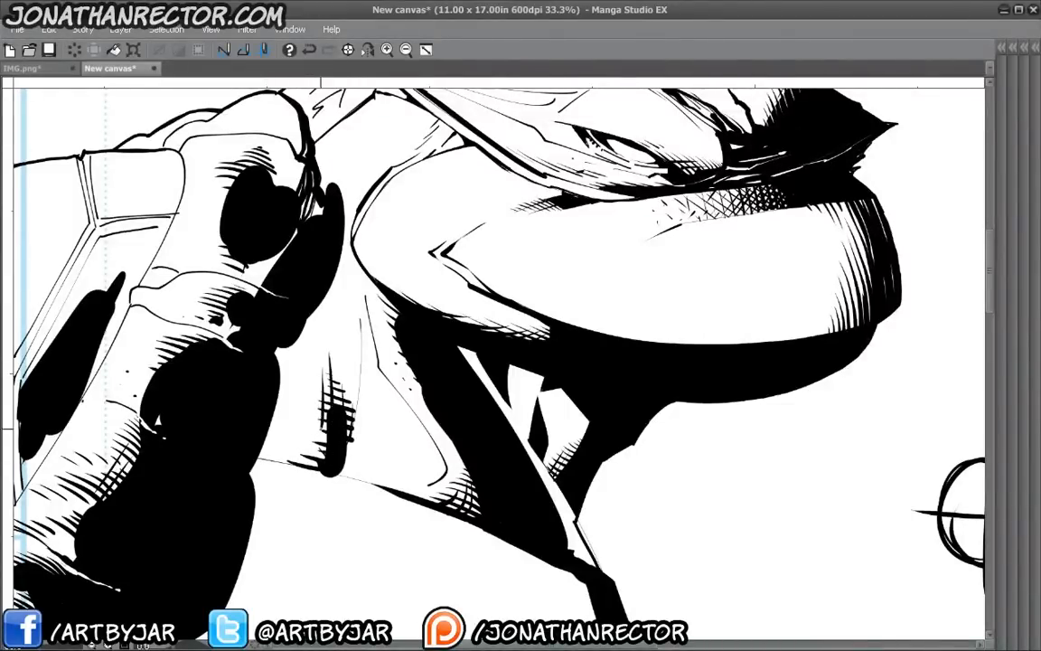
{"action": "left_click", "coordinate": [365, 52]}
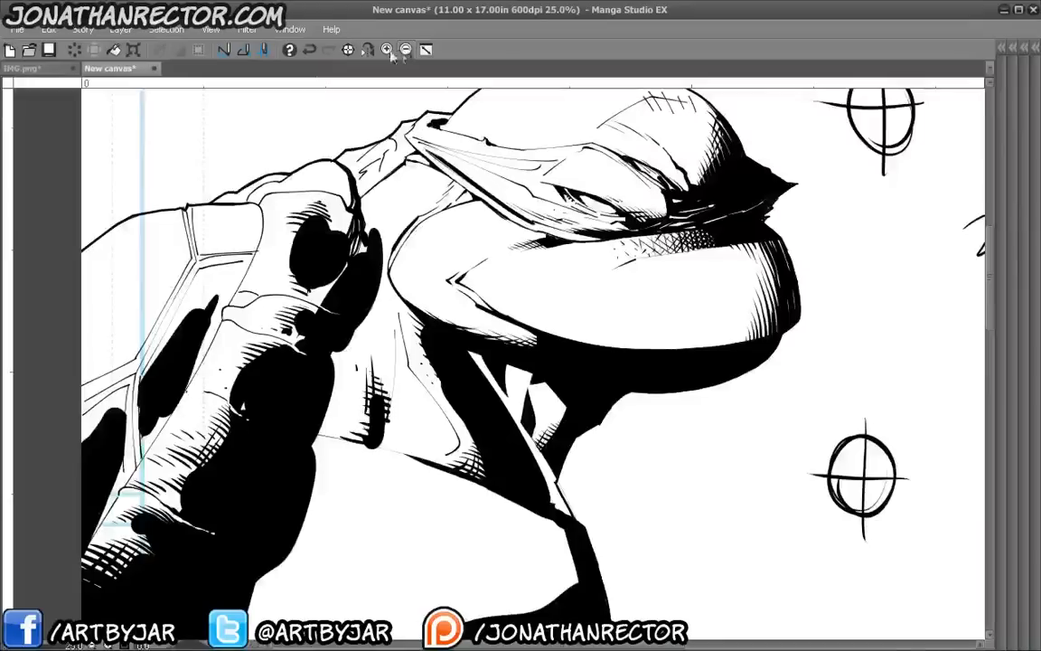
{"action": "left_click_drag", "start_coordinate": [315, 365], "coordinate": [323, 410]}
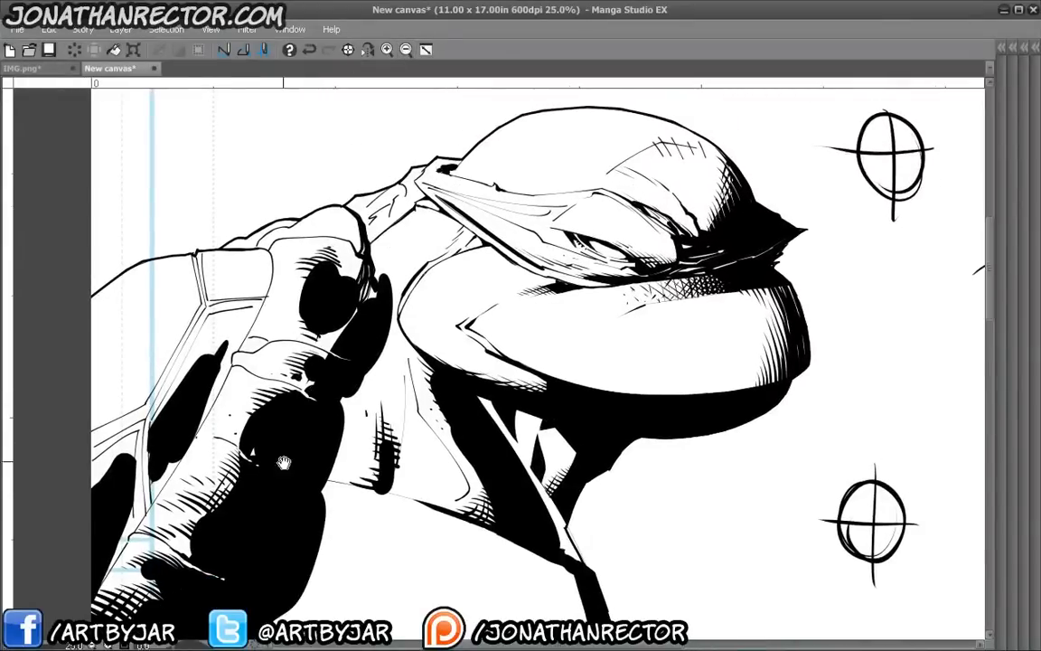
{"action": "left_click_drag", "start_coordinate": [270, 450], "coordinate": [357, 543]}
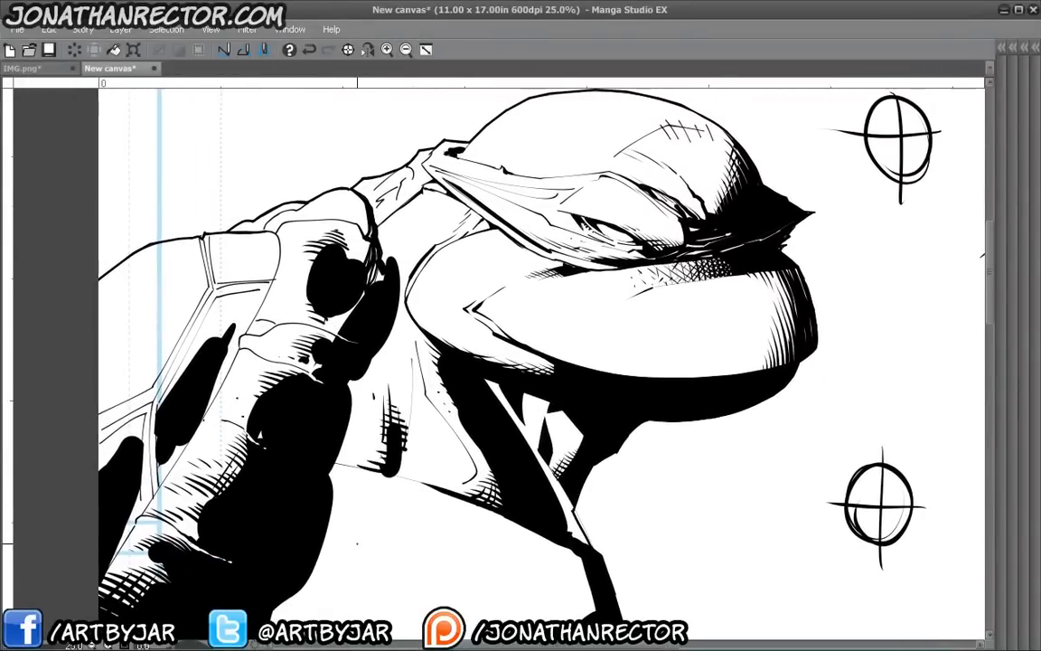